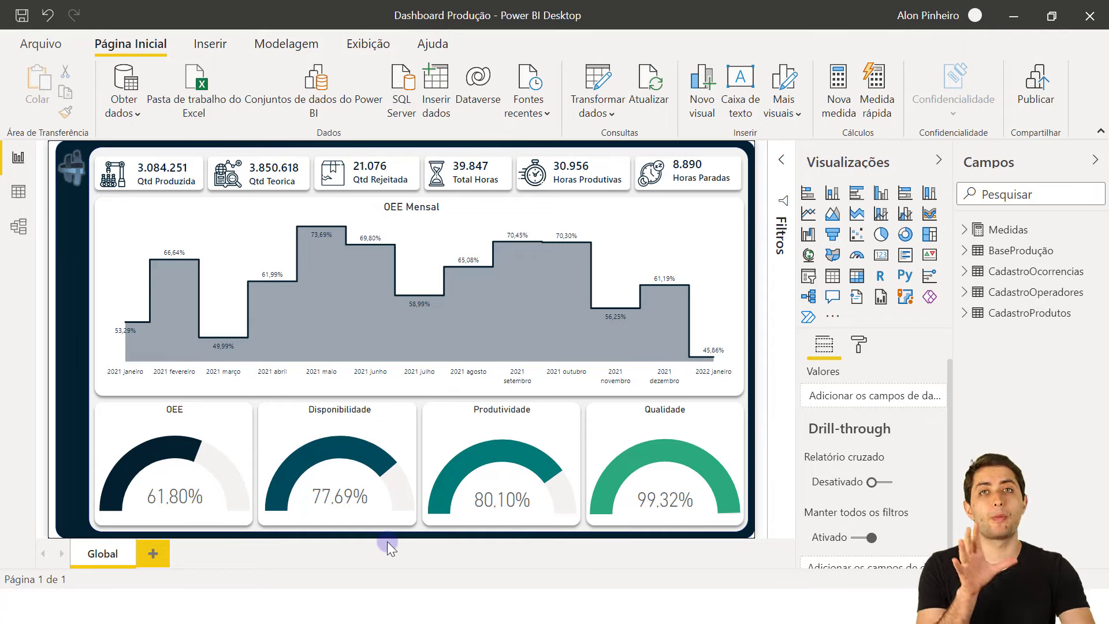
Switch to the 11-03 folder in File Explorer and open the Produção.xlsx workbook in Excel.
key("alt+Tab")
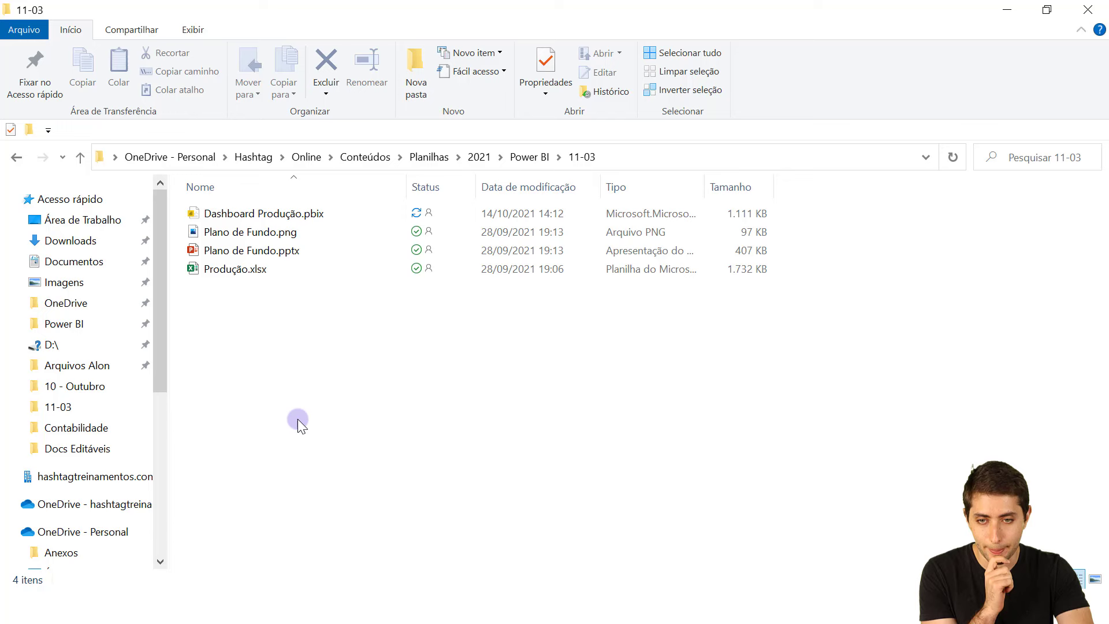
left_click(227, 276)
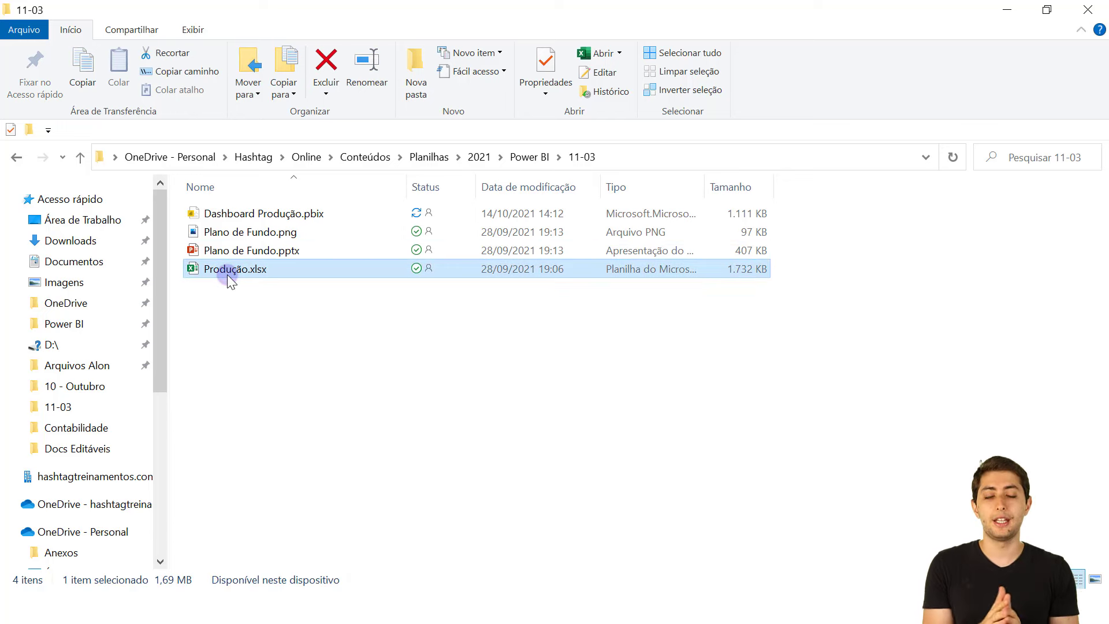
double_click(227, 275)
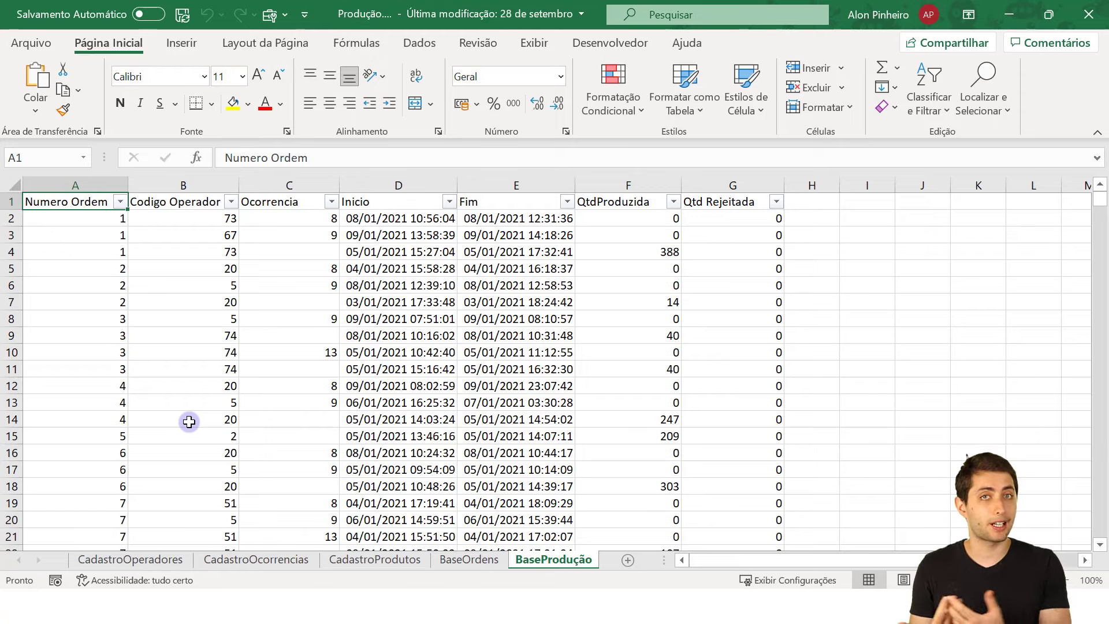
Examine the operator codes and operator names on the CadastroOperadores sheet.
left_click(162, 559)
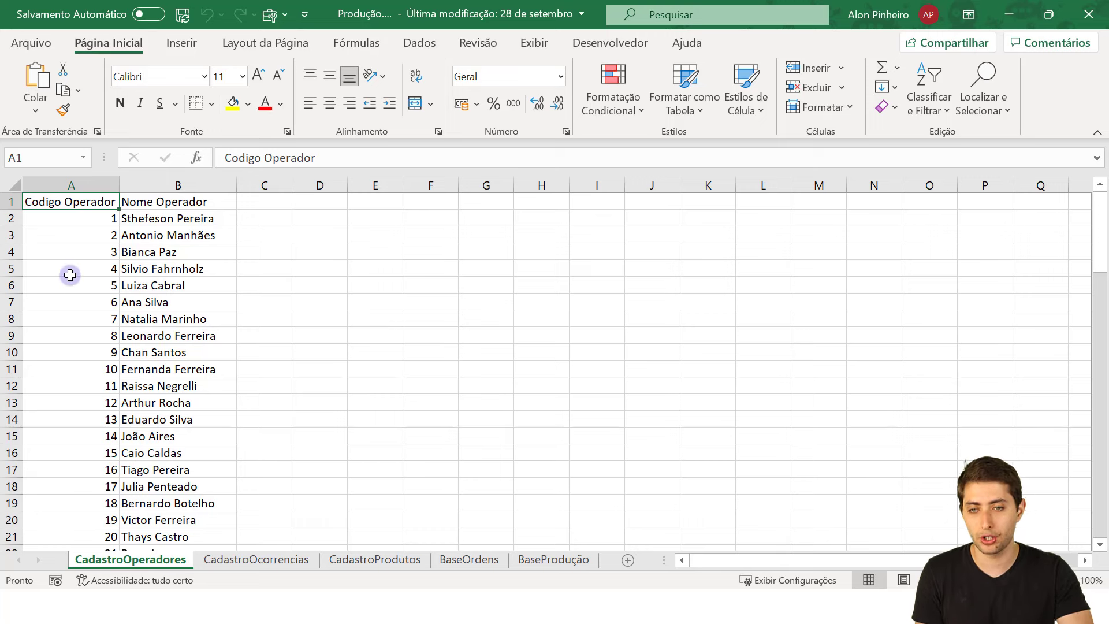
left_click(162, 200)
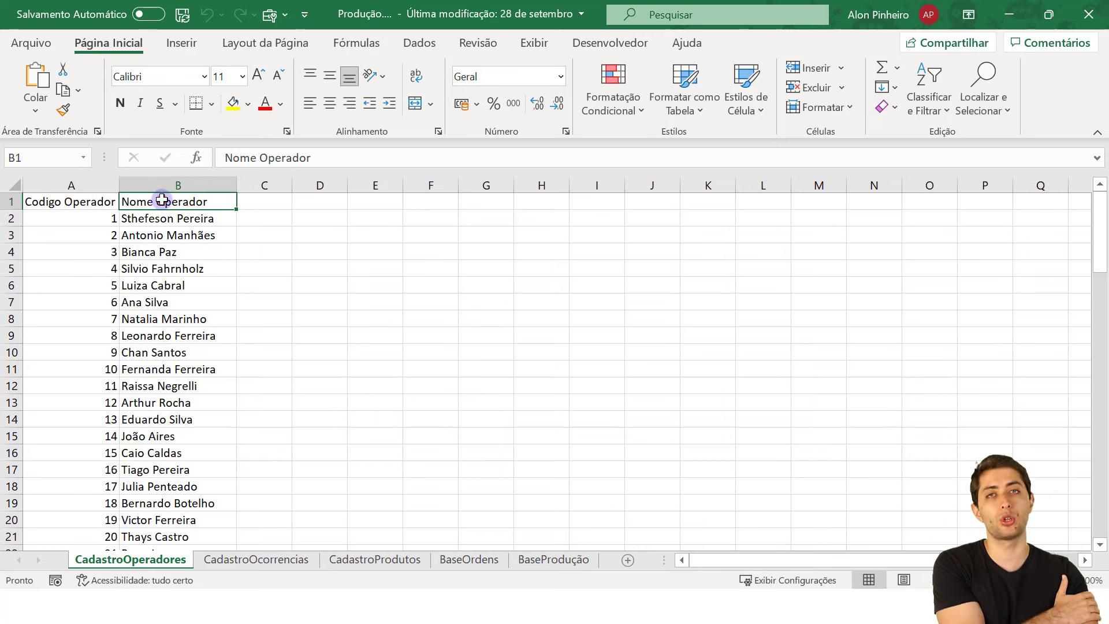
left_click(108, 218)
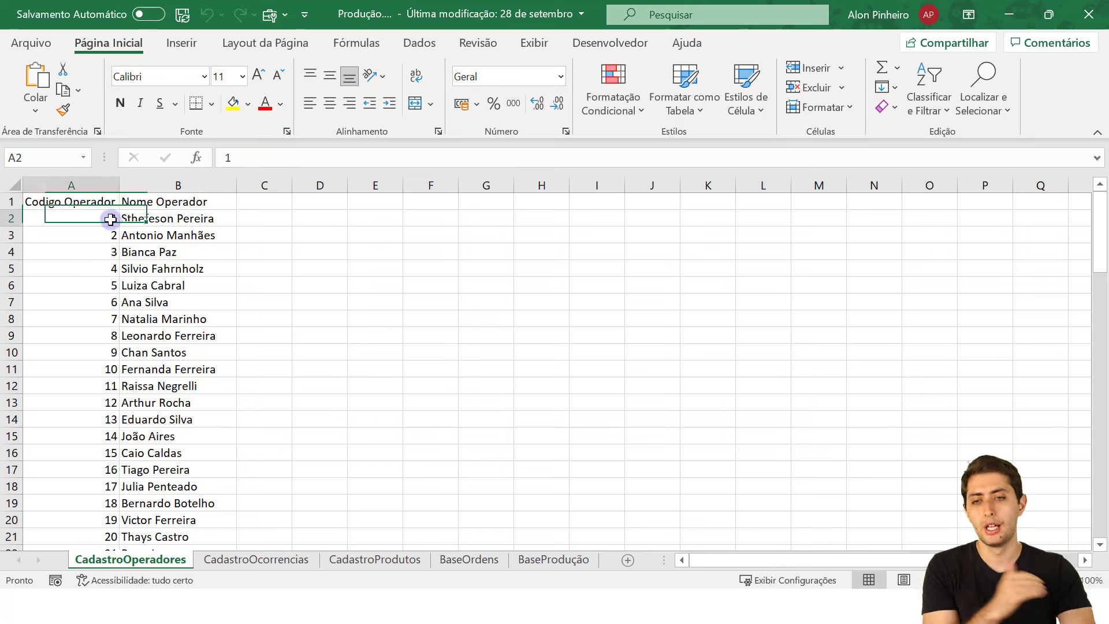
left_click(136, 235)
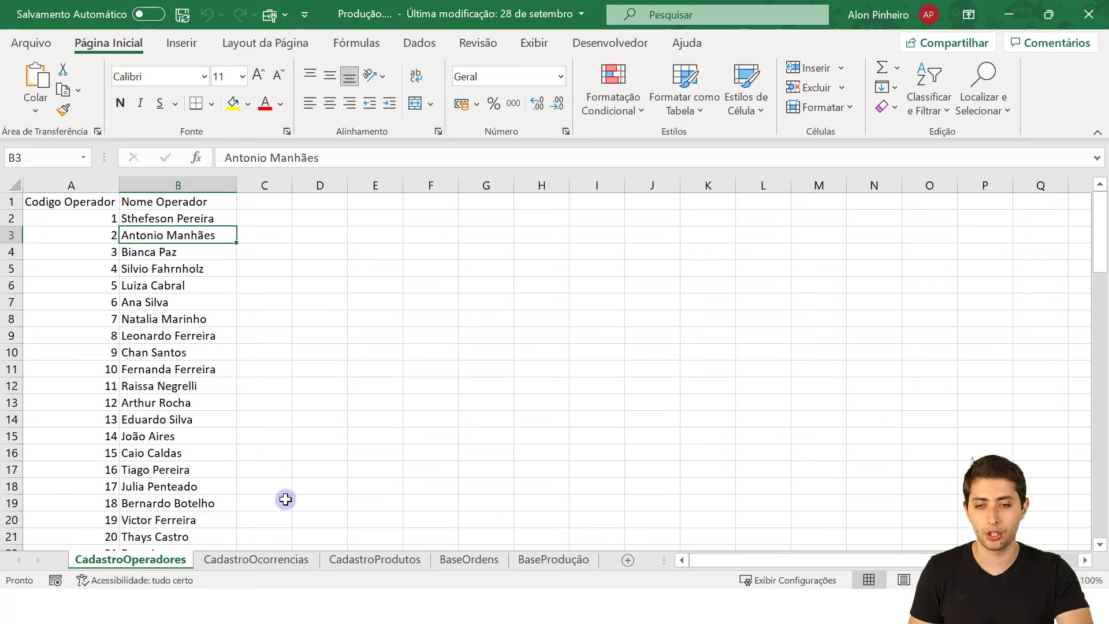
Examine the occurrence types on the CadastroOcorrencias sheet, from Peça Danificada through Manutenção Mecânica.
left_click(283, 559)
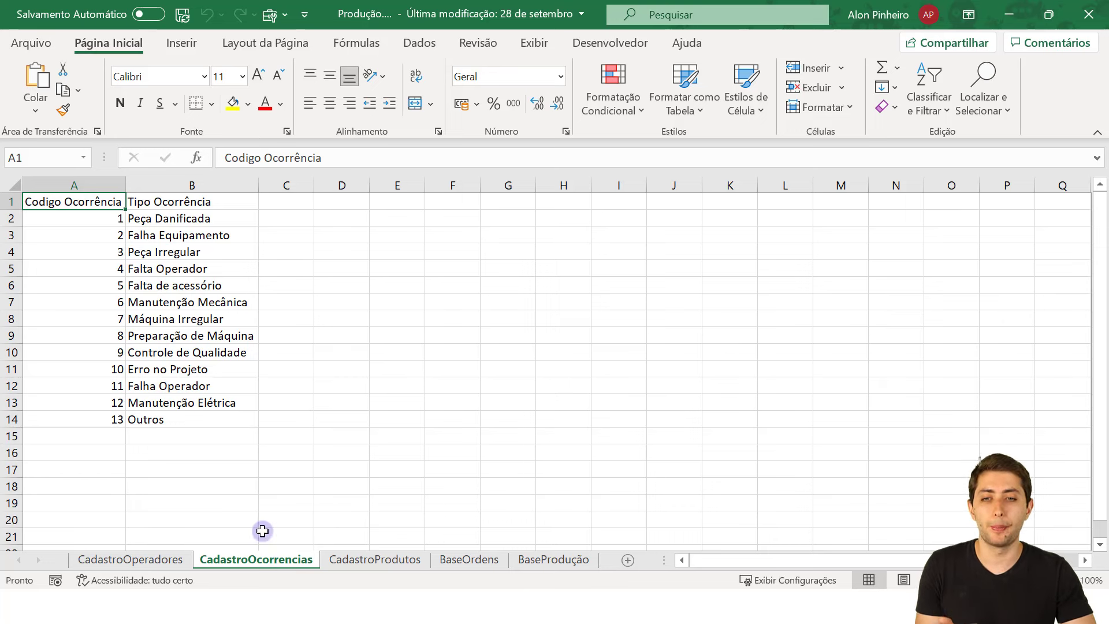
left_click(181, 221)
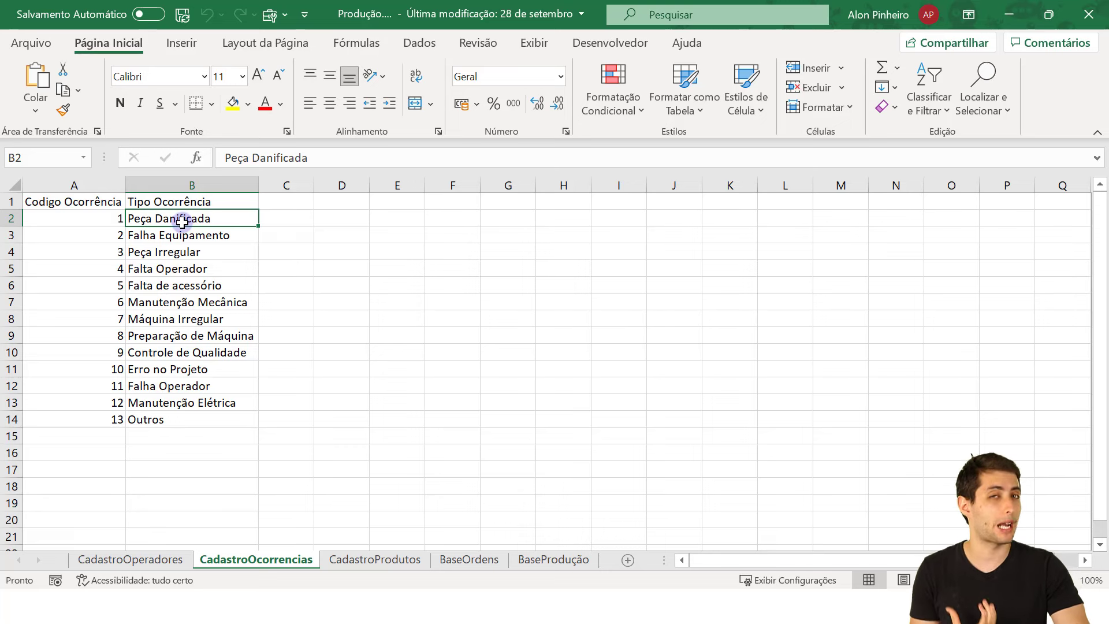
left_click(186, 238)
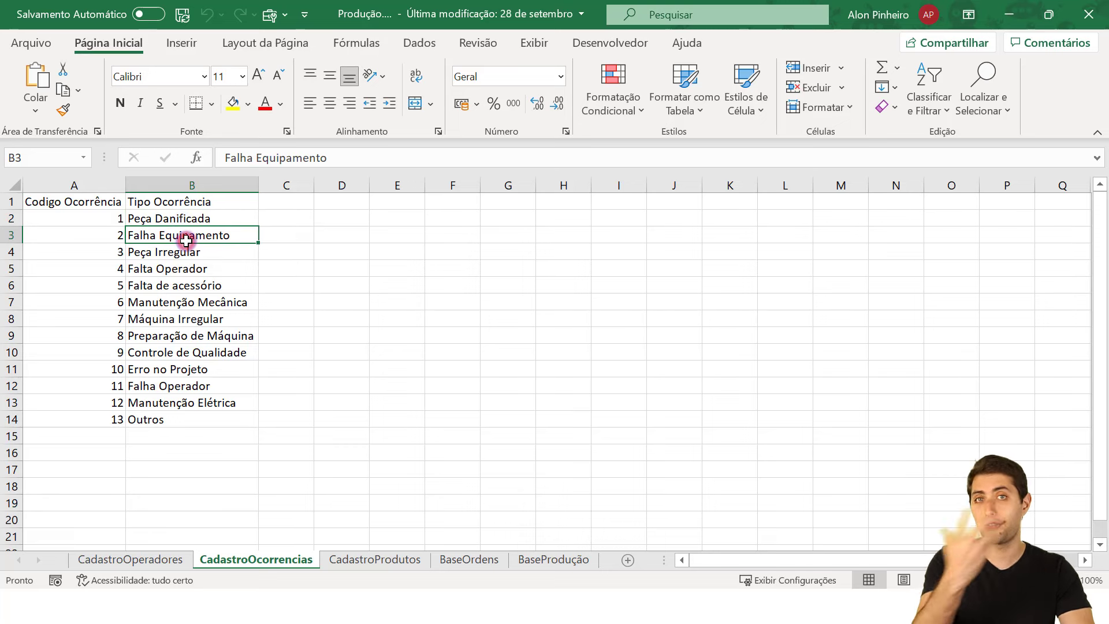
left_click(207, 256)
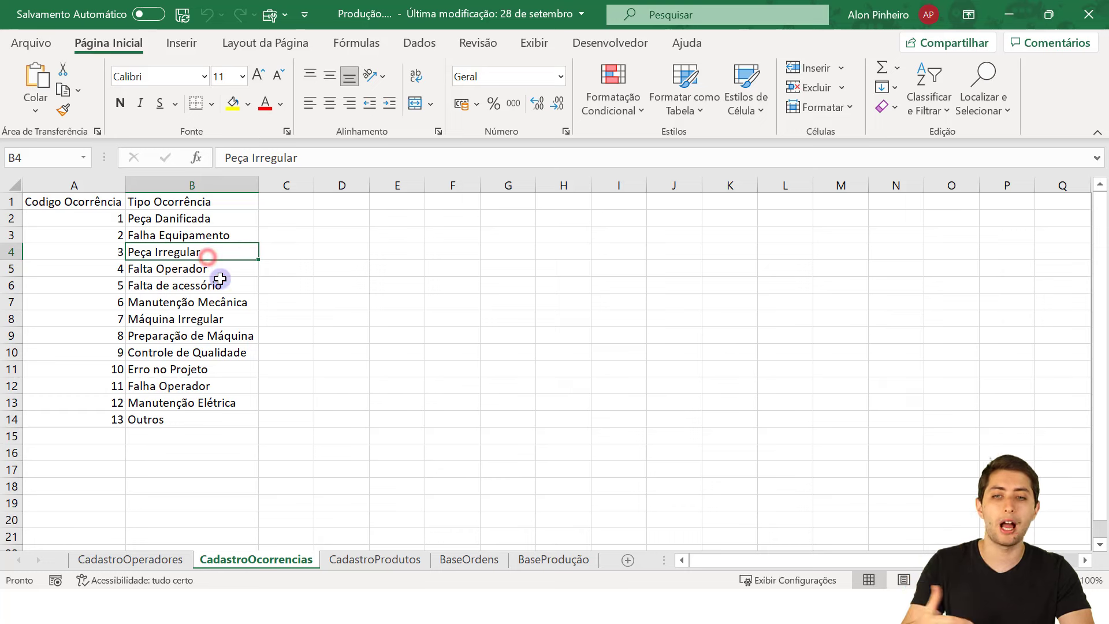
left_click(216, 268)
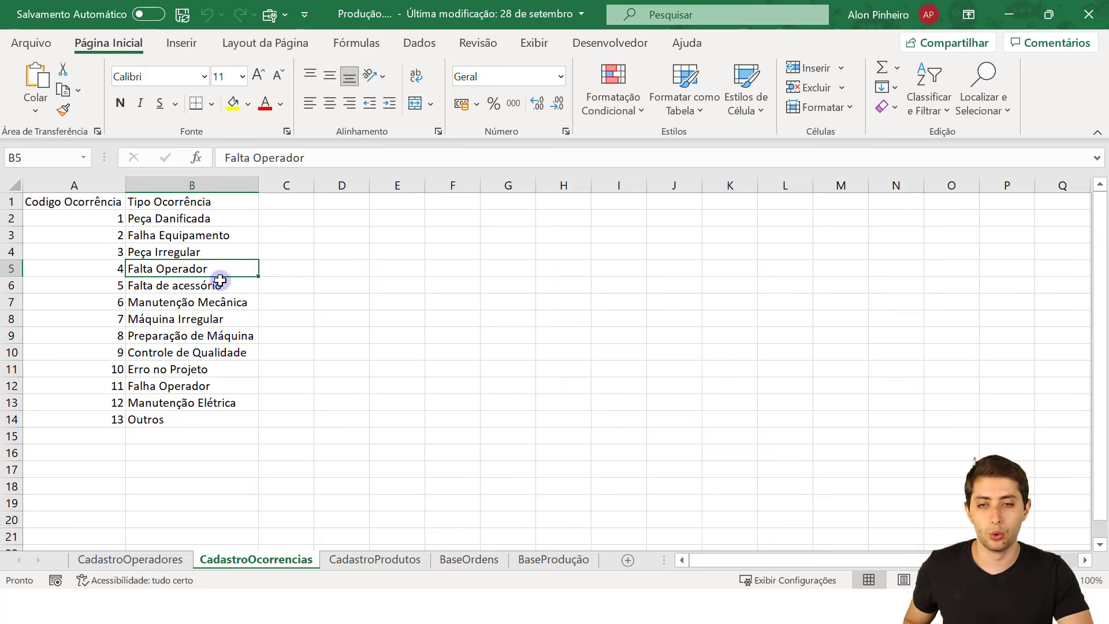
left_click(224, 288)
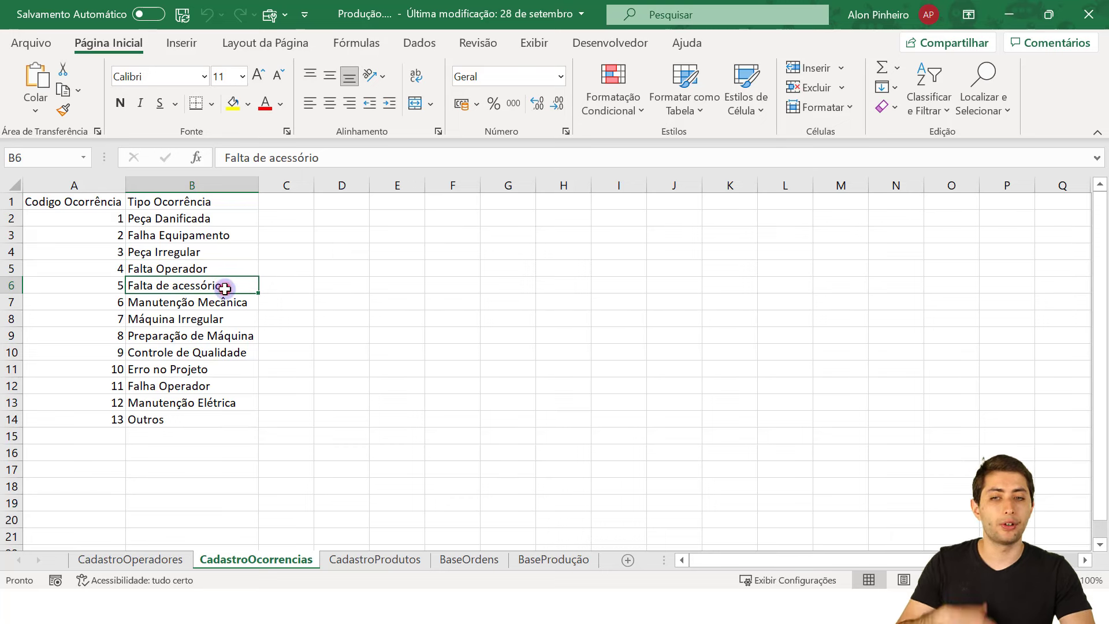
left_click(233, 302)
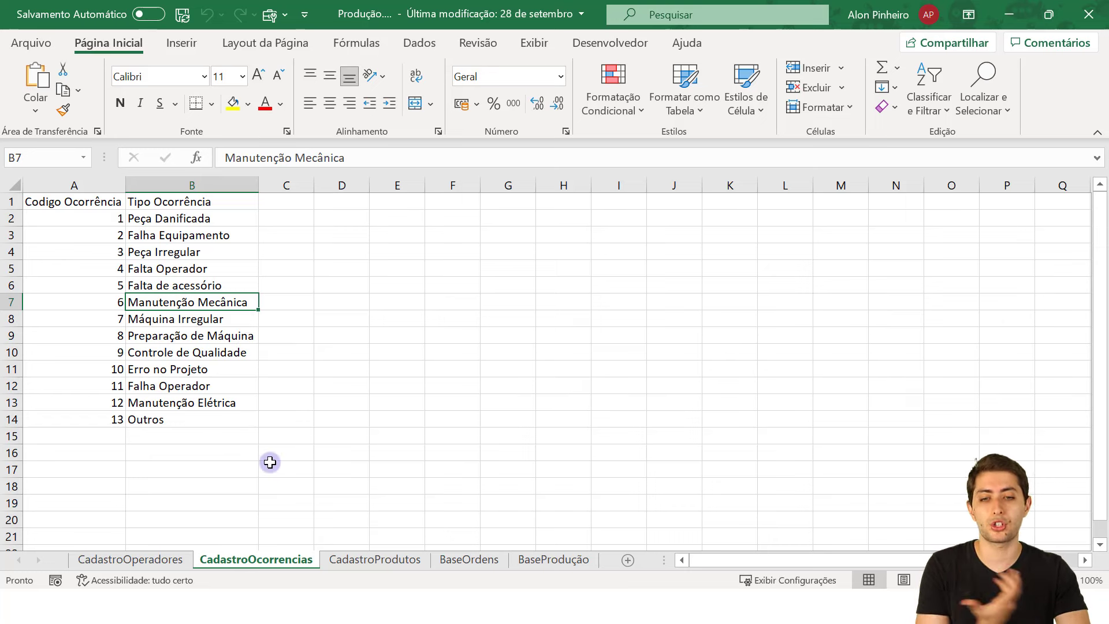
On the CadastroProdutos sheet, autofit the width of the Codigo Produto column.
left_click(349, 563)
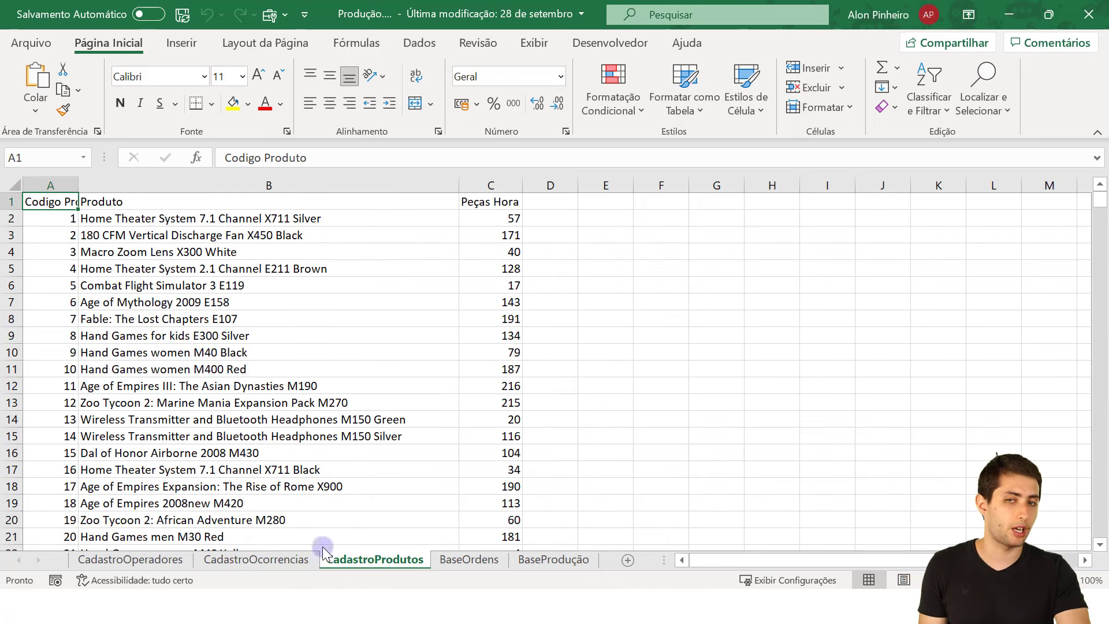
double_click(78, 184)
Examine the product names and the Peças Hora column, relating the first product to its pieces per hour.
left_click(216, 224)
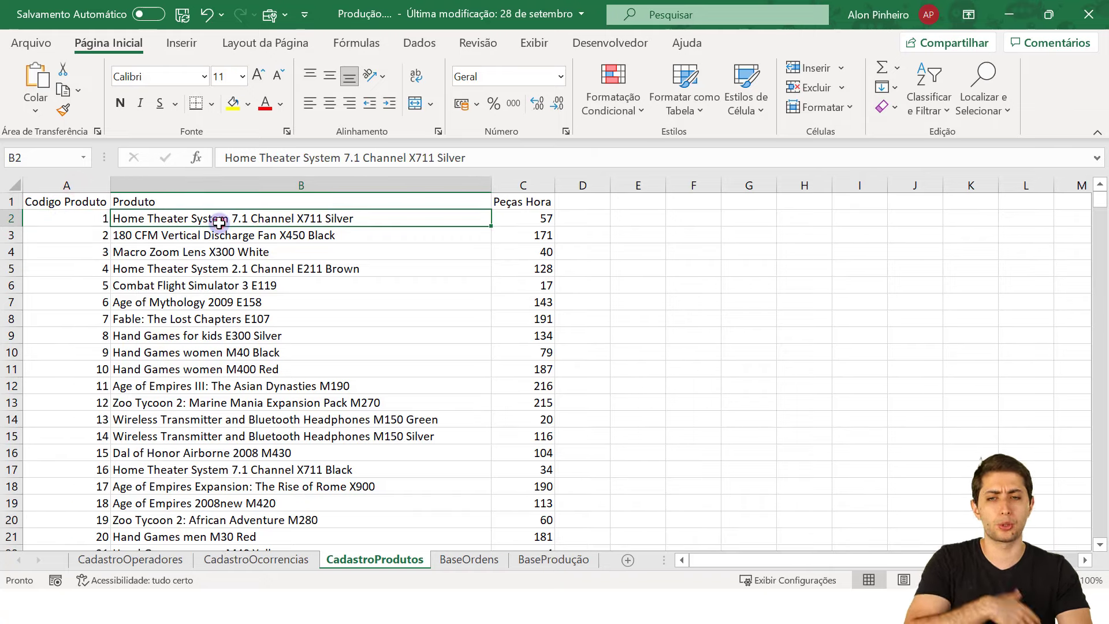
left_click(218, 252)
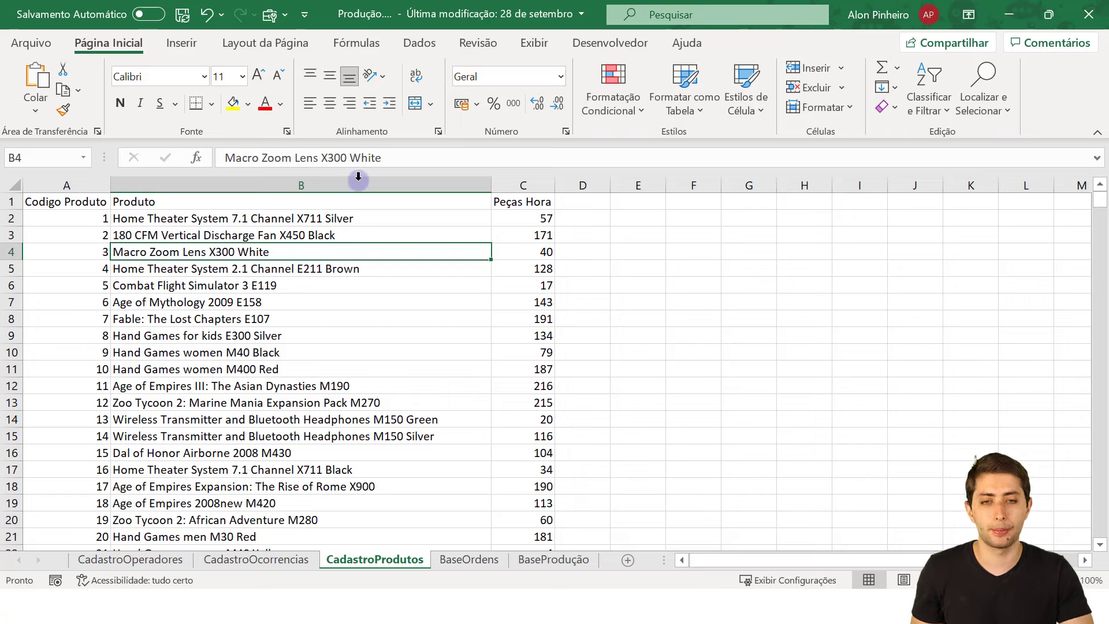
left_click(516, 200)
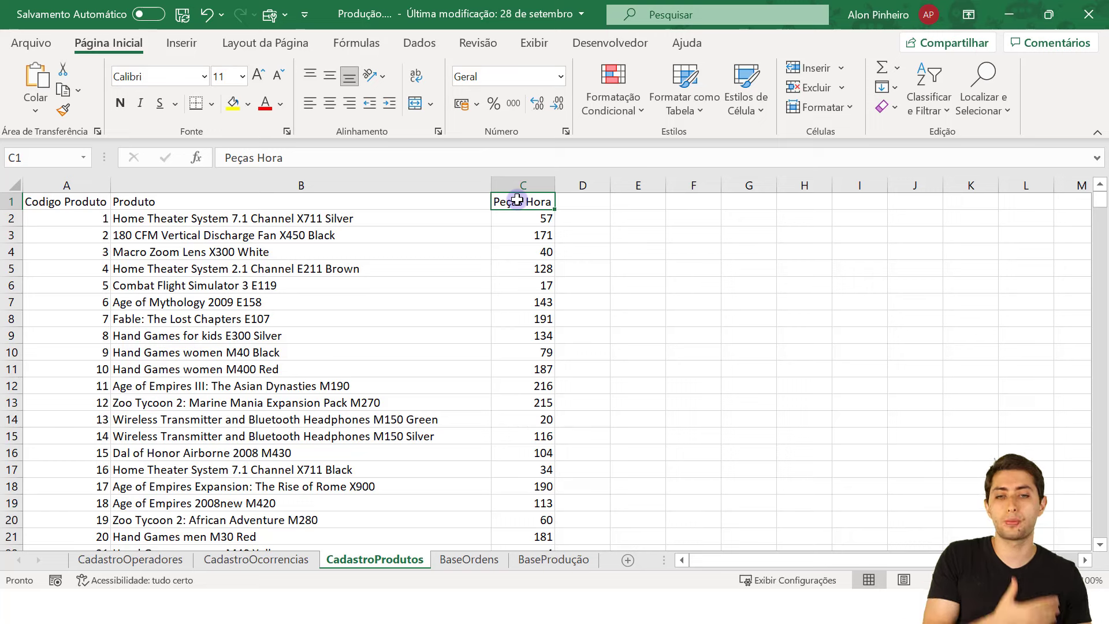
left_click(445, 218)
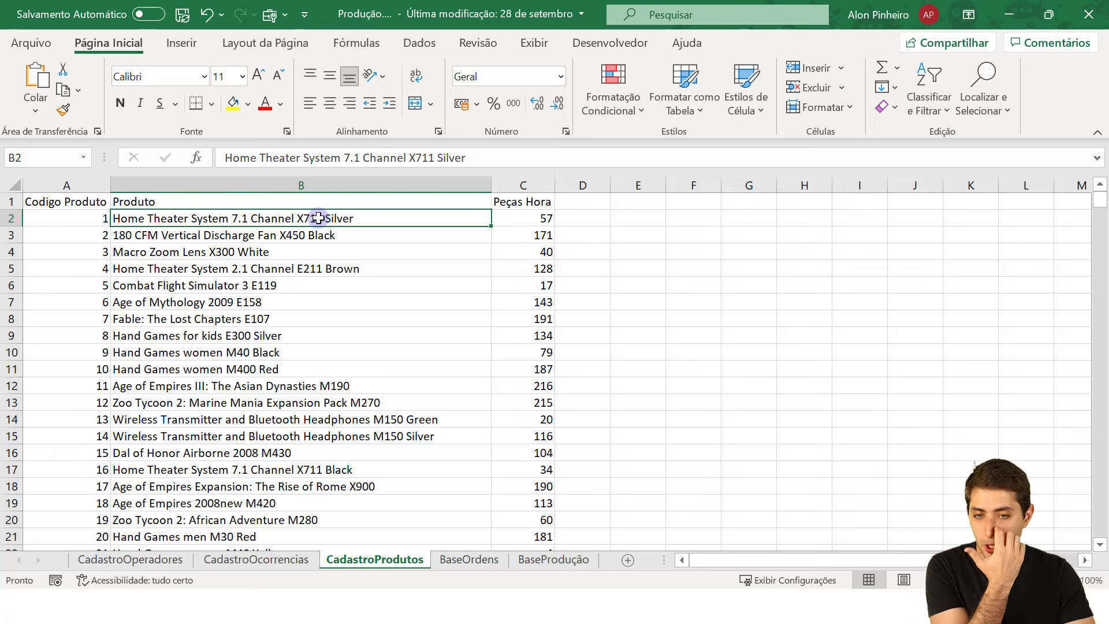
left_click(540, 217)
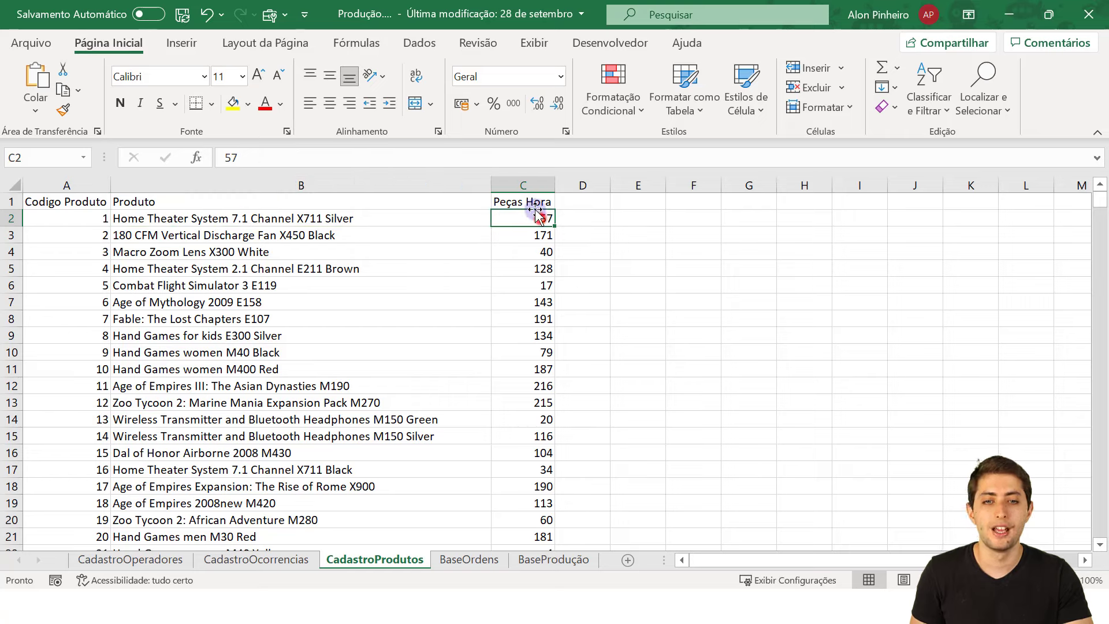
left_click(311, 216)
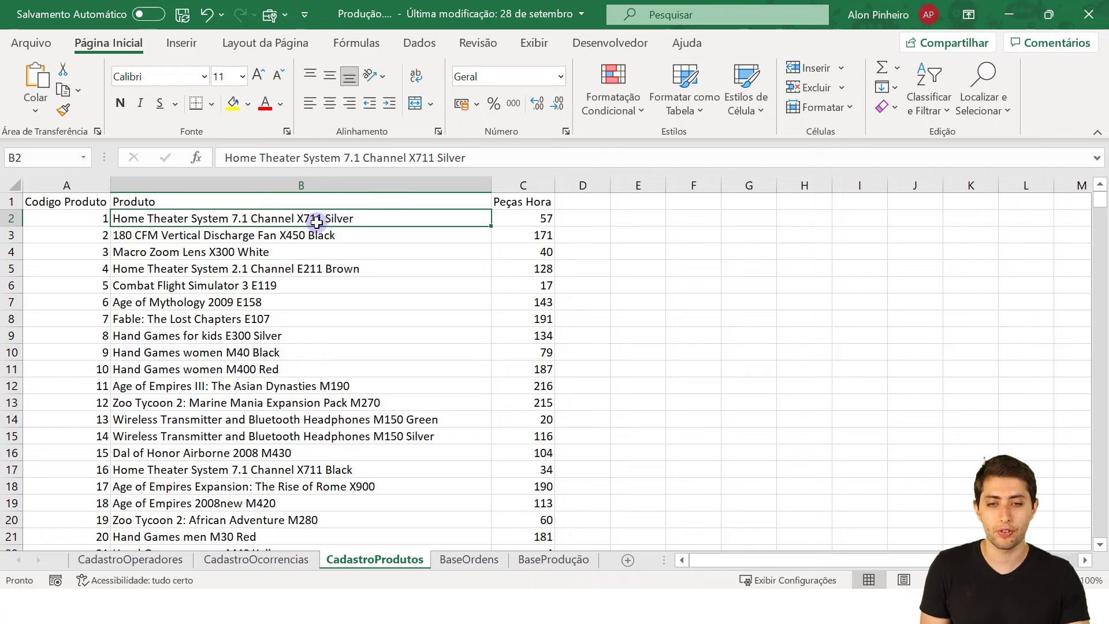
Examine the BaseOrdens sheet's order number, issue date, delivery forecast, product code and produced quantity for the first orders.
left_click(490, 563)
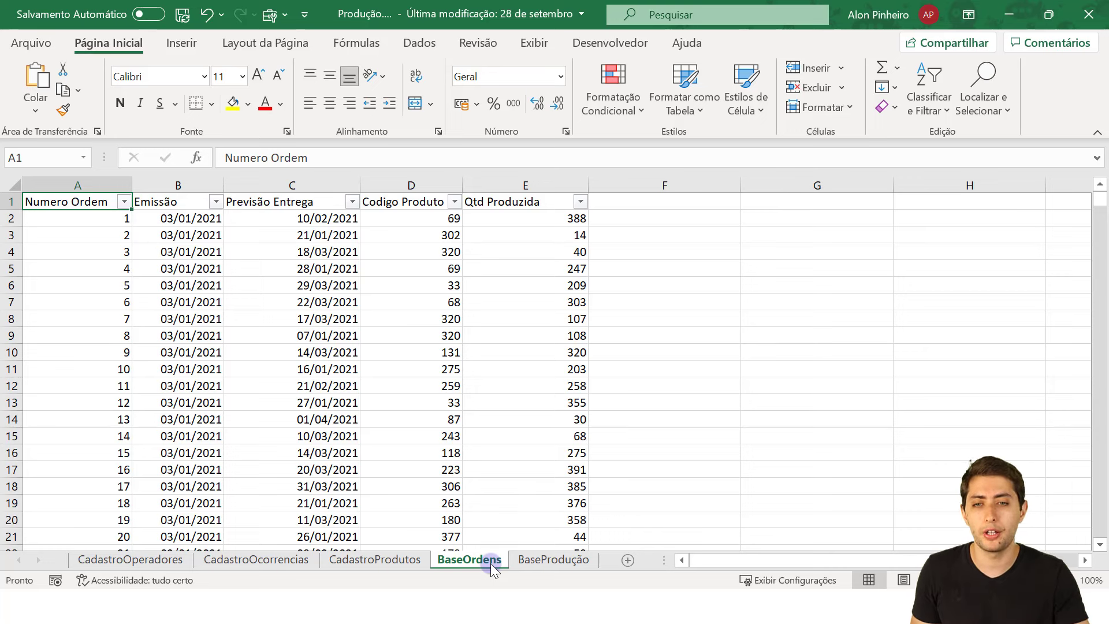
left_click(79, 219)
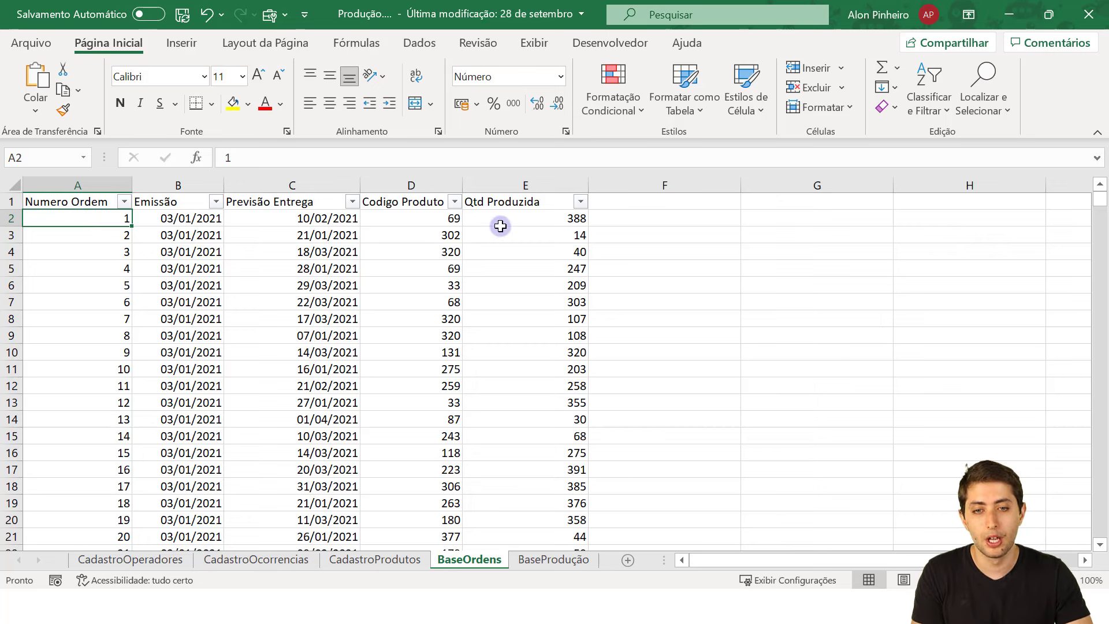
left_click(500, 225)
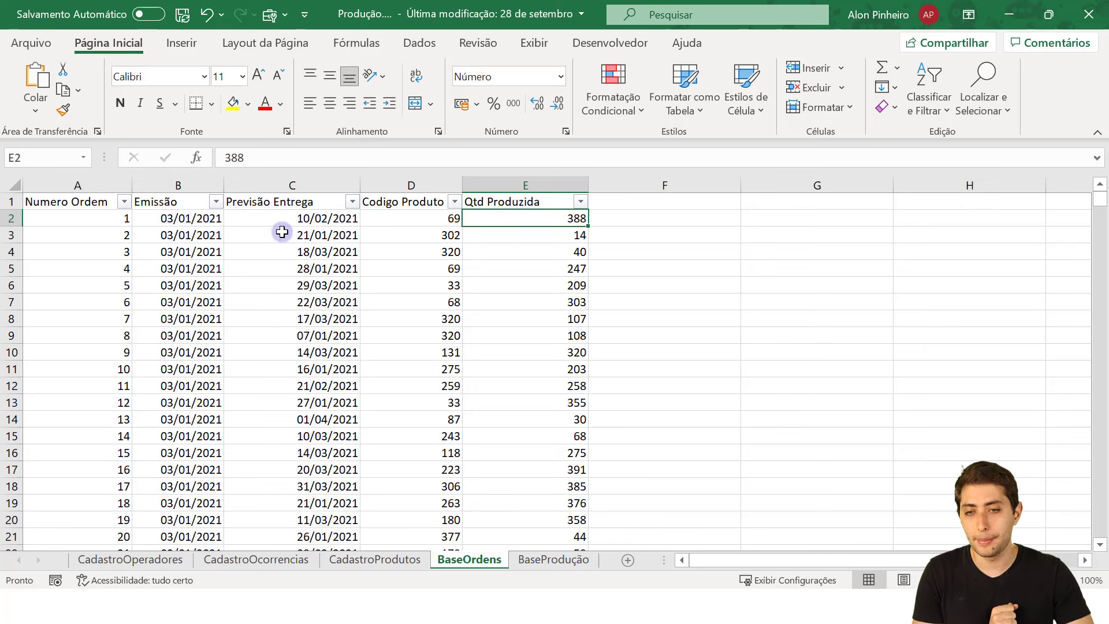
left_click(185, 218)
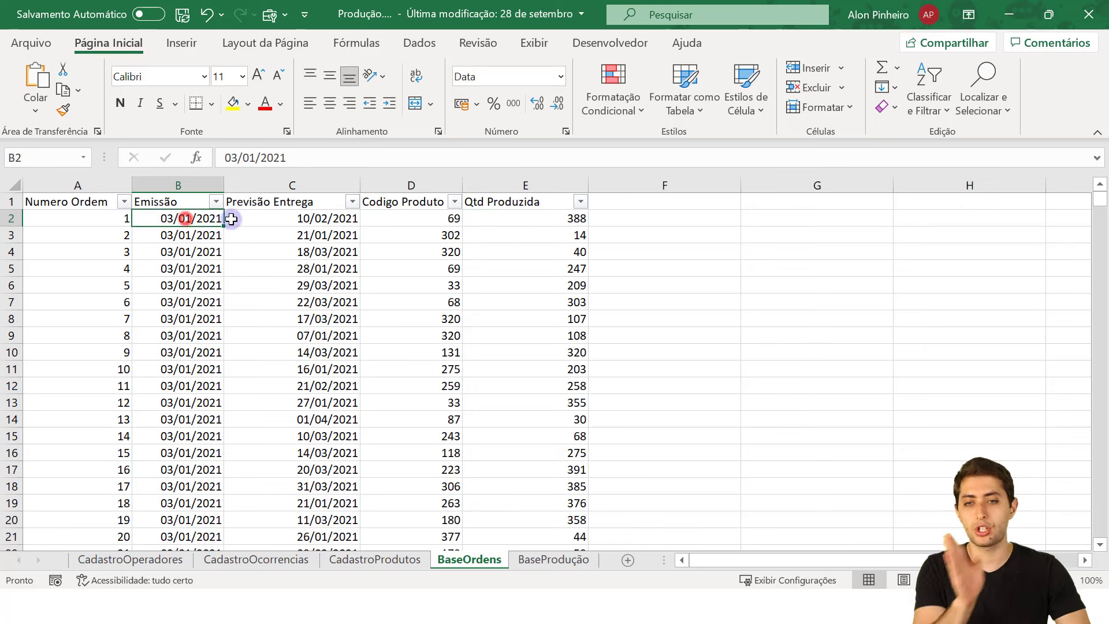
left_click(276, 215)
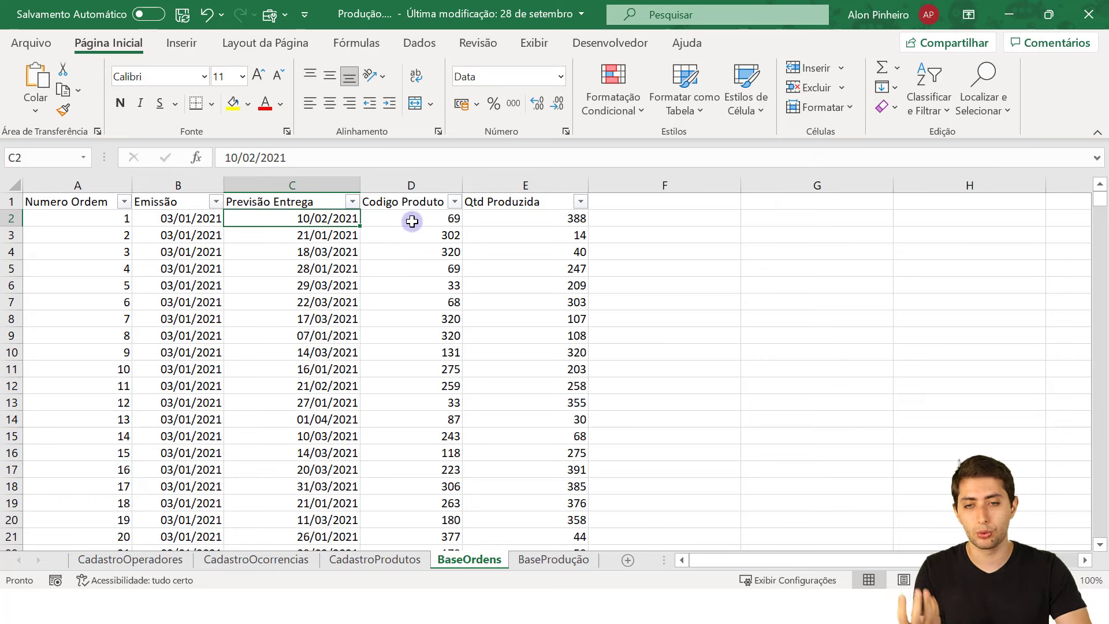
left_click(411, 221)
left_click(496, 221)
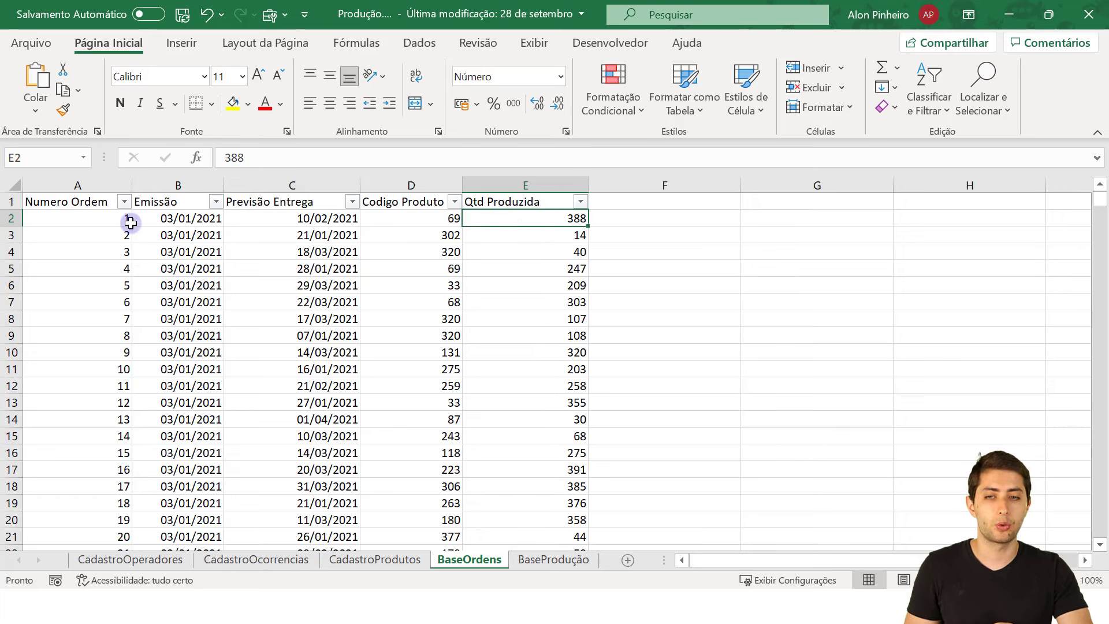
left_click_drag(56, 221, 581, 226)
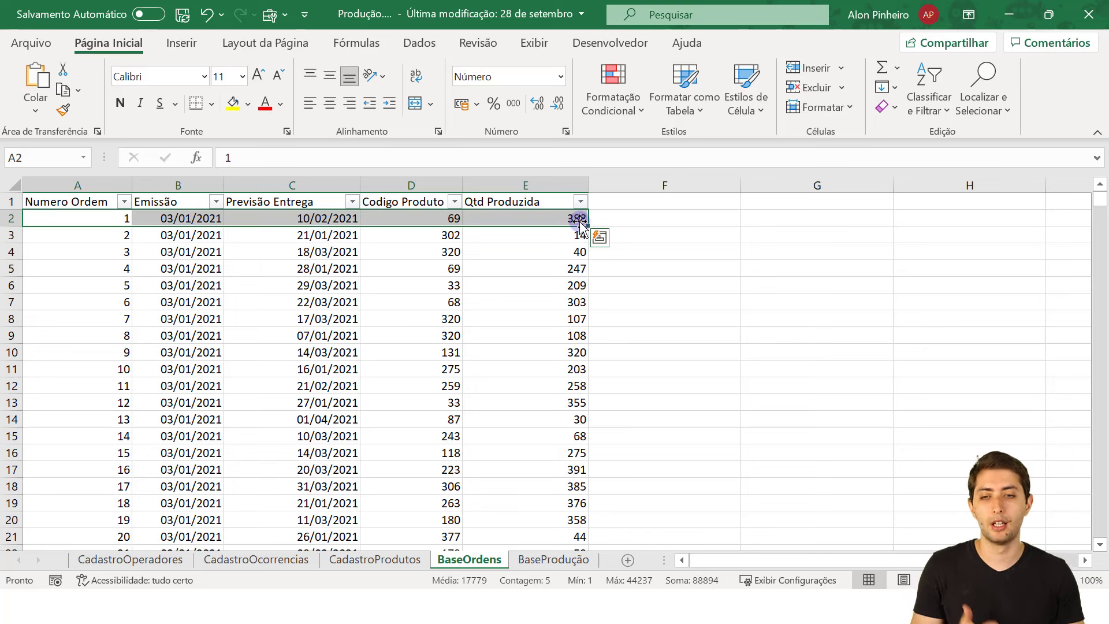
left_click(95, 217)
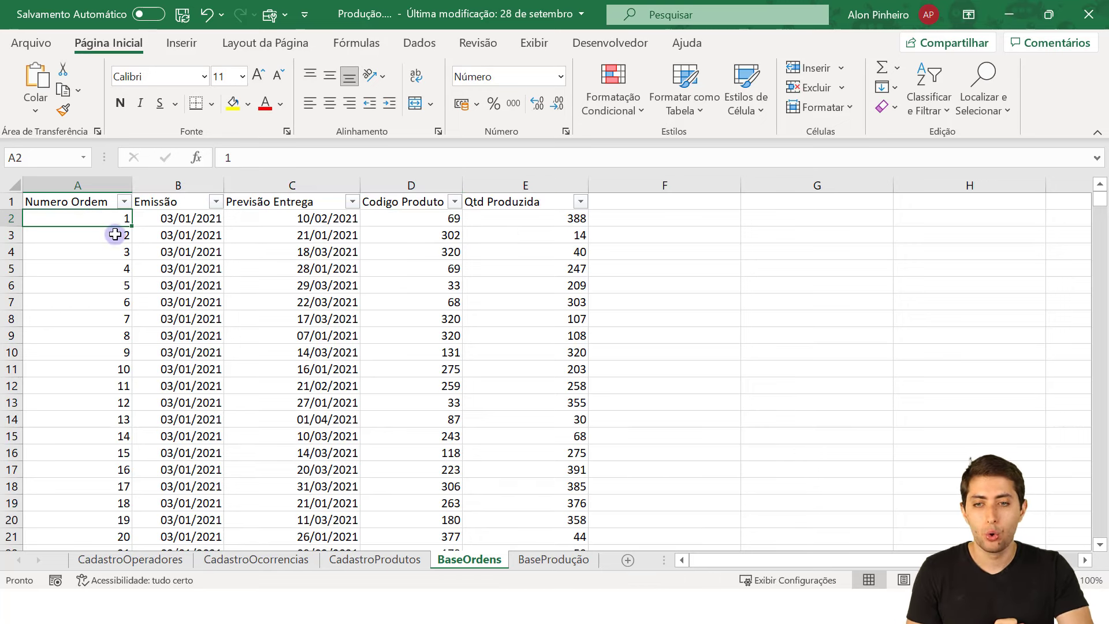
left_click(115, 234)
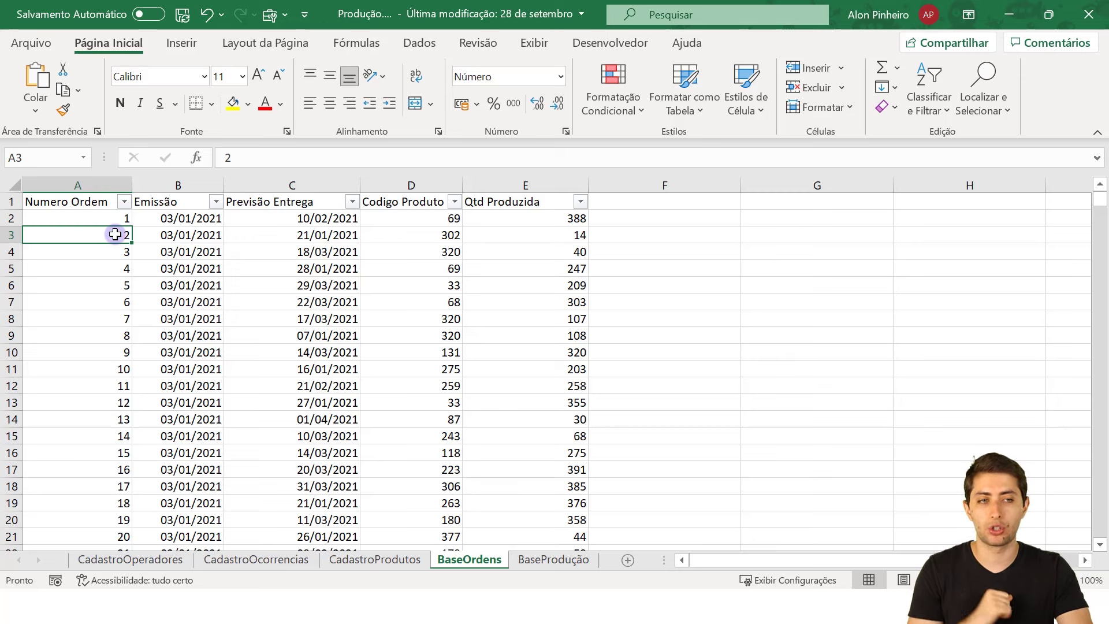
left_click(104, 252)
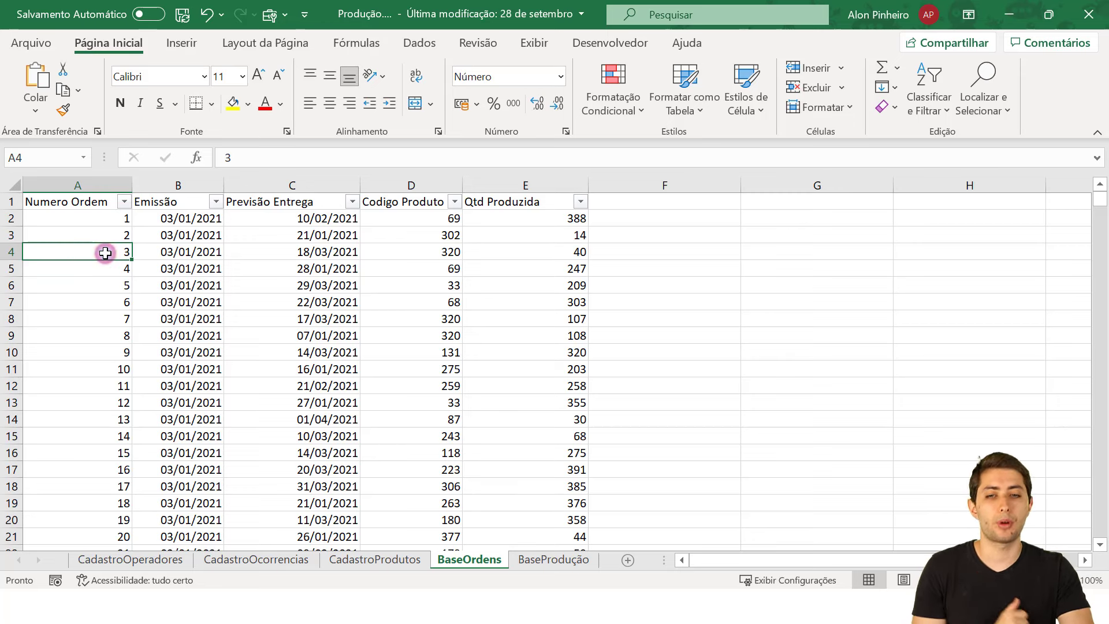
Compare the first order's entries on the BaseProdução sheet with its Emissão and Previsão Entrega dates on BaseOrdens.
left_click(553, 560)
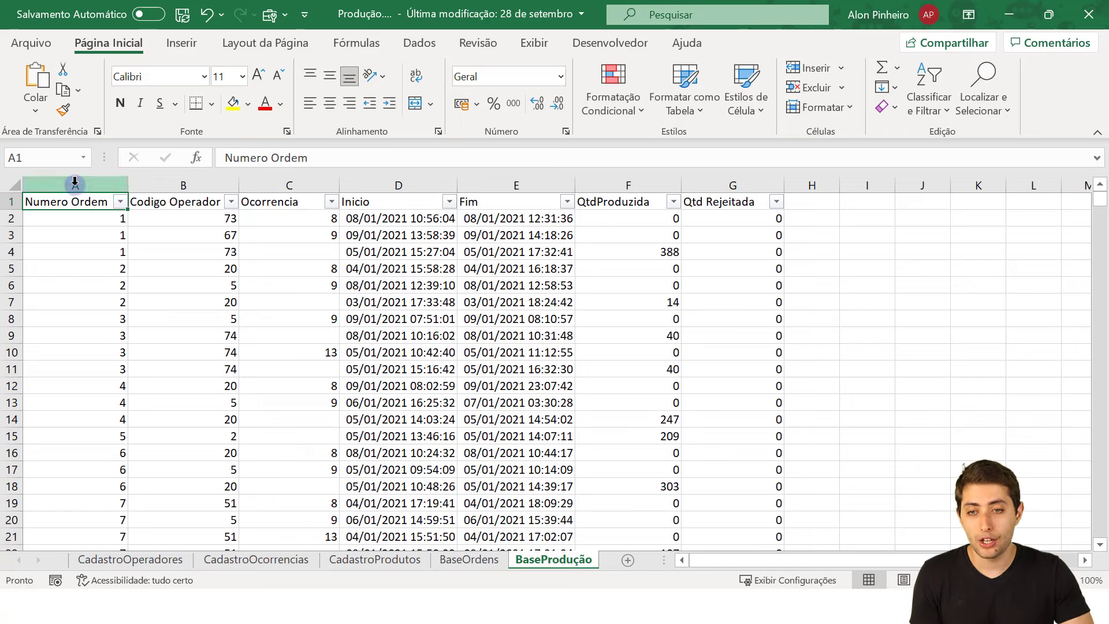
left_click(99, 221)
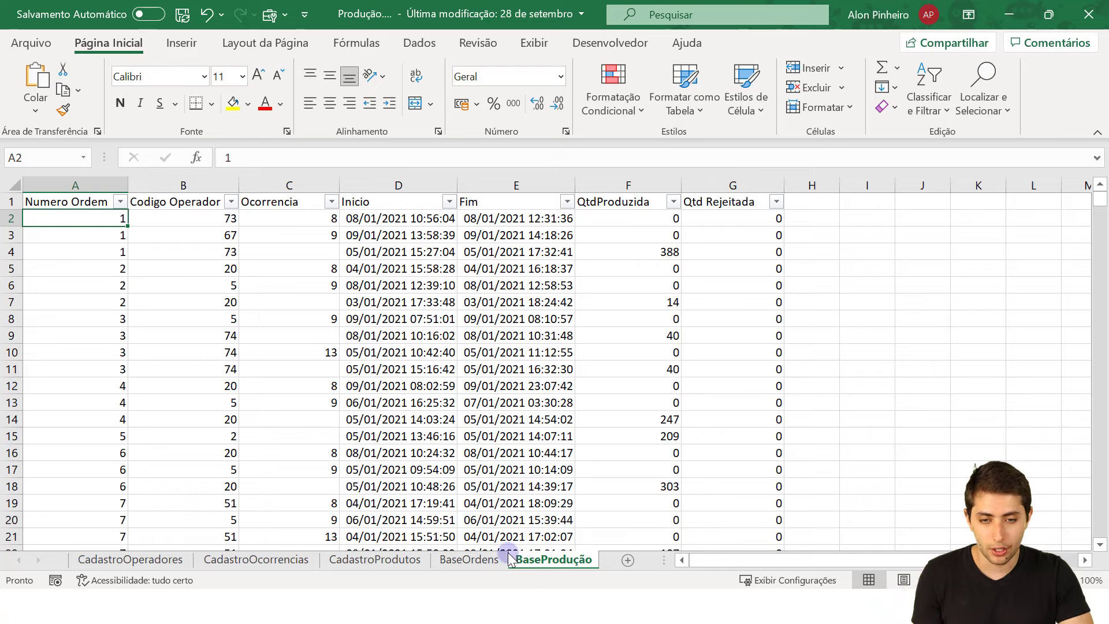
left_click(471, 558)
left_click(187, 221)
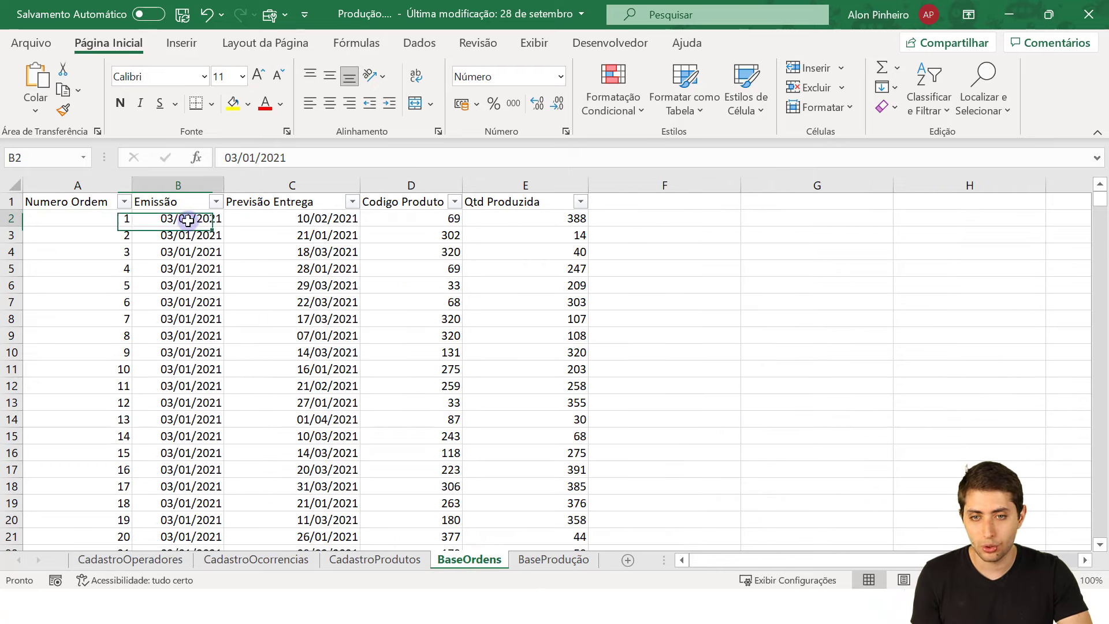
left_click(301, 223)
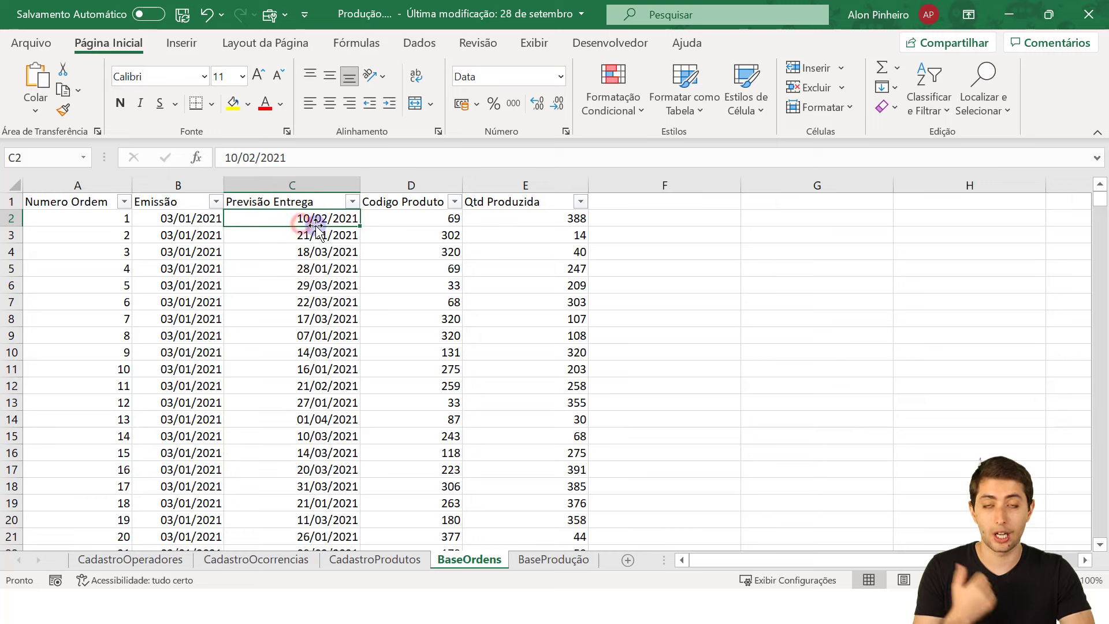
Check the first order's product code and produced quantity on BaseOrdens, and locate the same order's rows on the BaseProdução sheet.
left_click(415, 225)
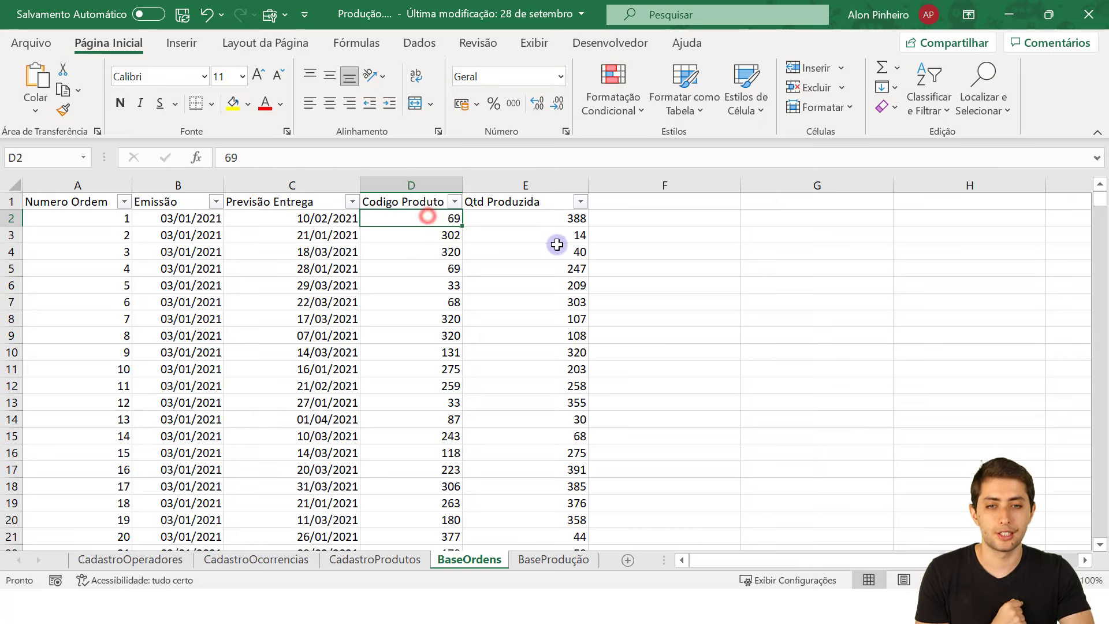
left_click(565, 226)
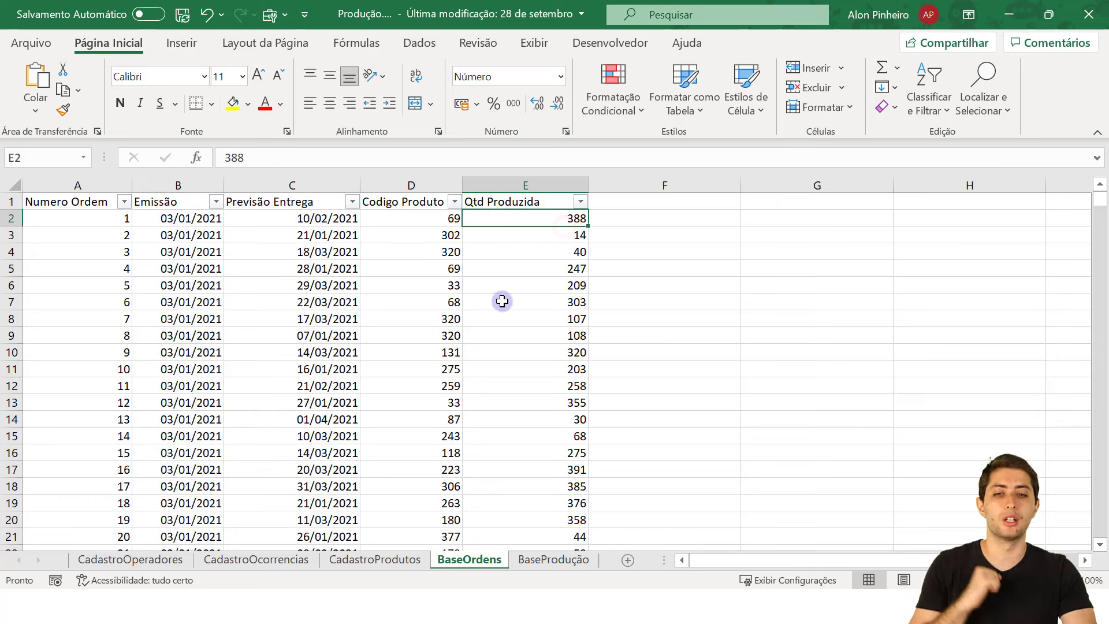
left_click(542, 557)
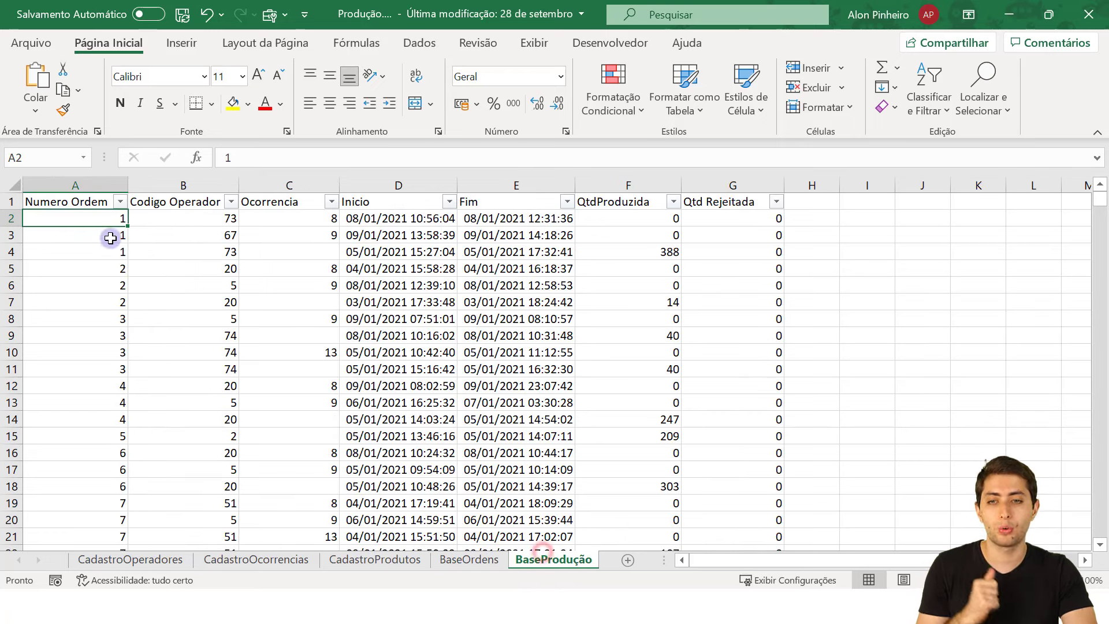
left_click_drag(96, 213, 105, 245)
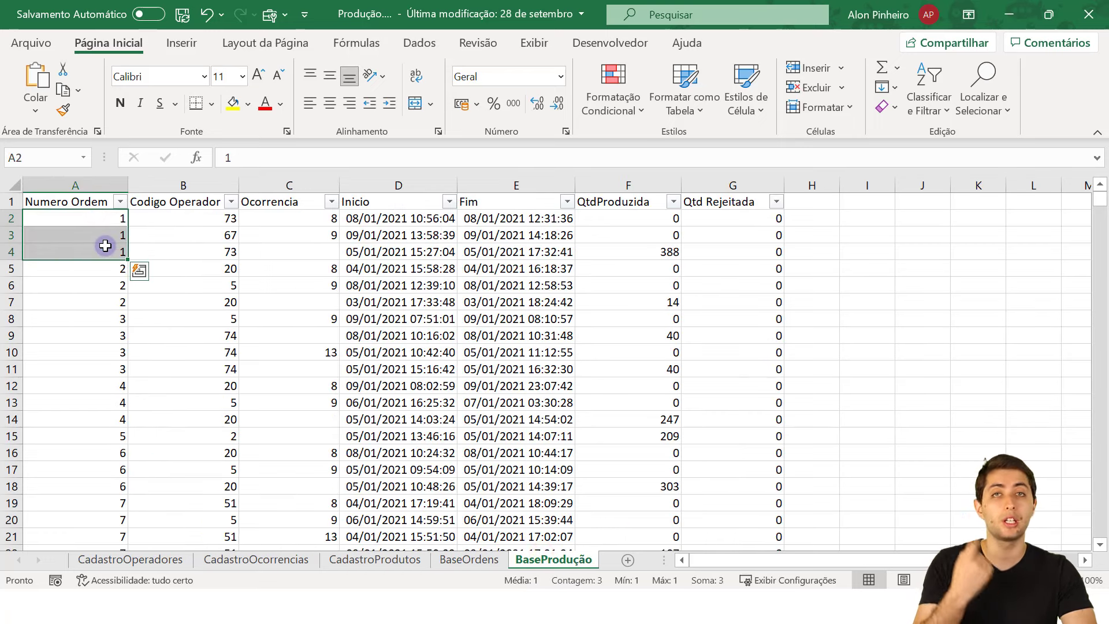
Examine the first order's operator codes and occurrence codes on BaseProdução, along with the Inicio and Fim times of its first entry.
left_click_drag(177, 221, 181, 247)
left_click(317, 220)
left_click(319, 233)
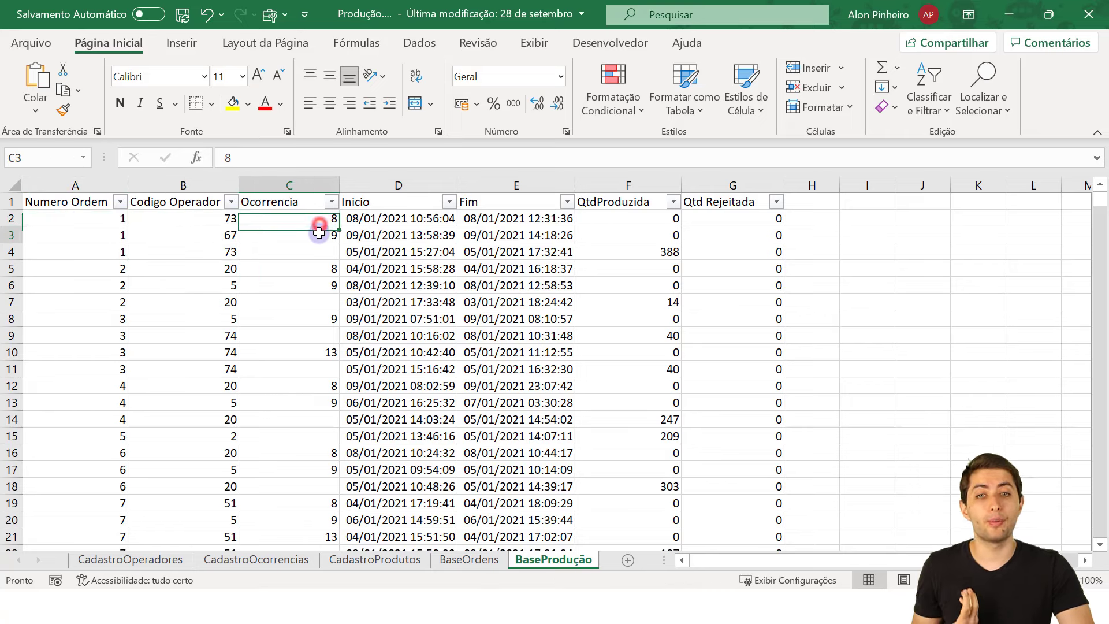
left_click(322, 216)
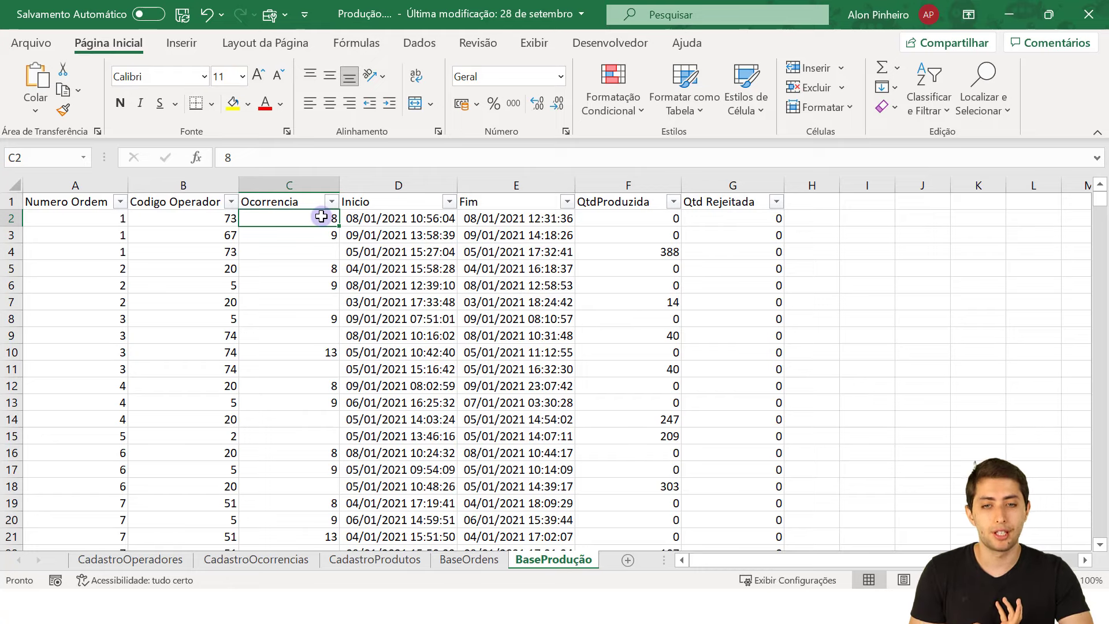
left_click_drag(406, 220, 504, 218)
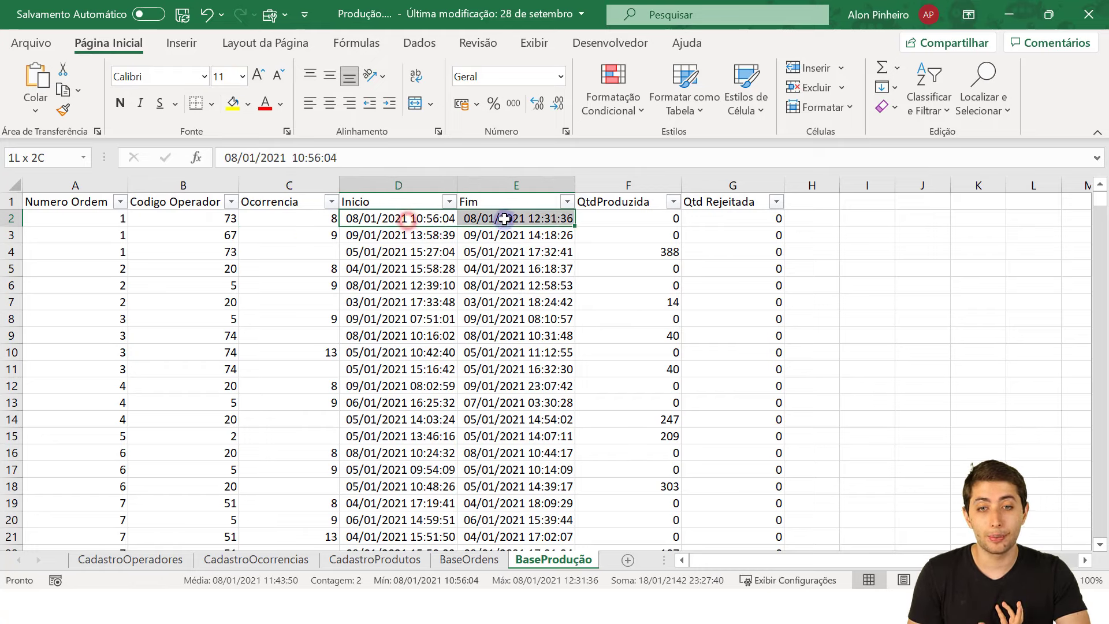
left_click(293, 220)
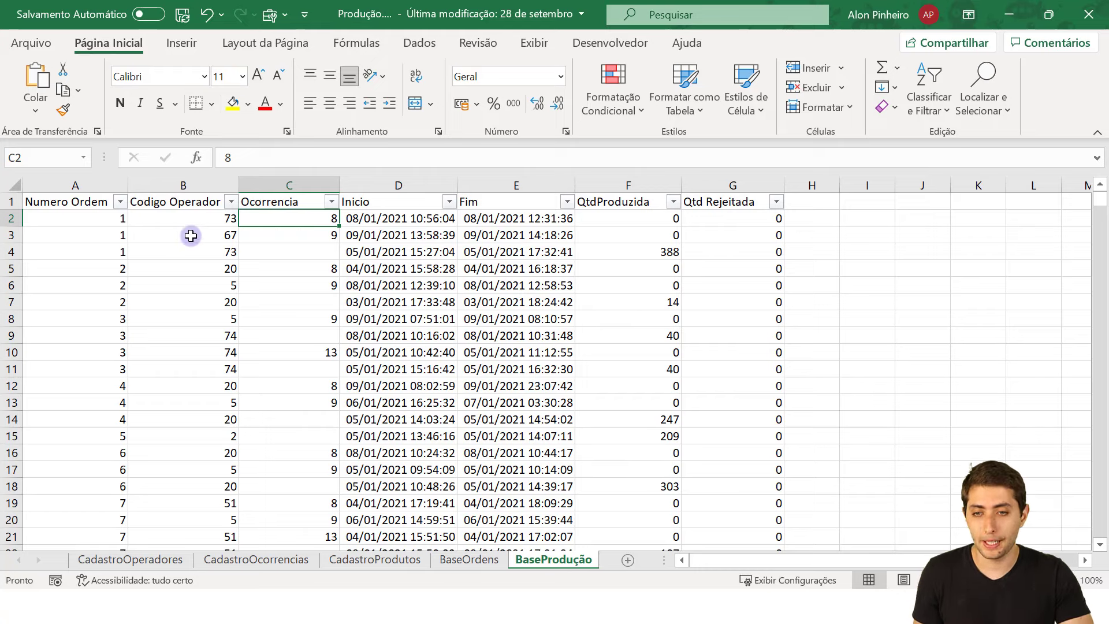
Relate each of the first order's entries in Numero Ordem to its Codigo Operador value.
left_click_drag(117, 218, 116, 252)
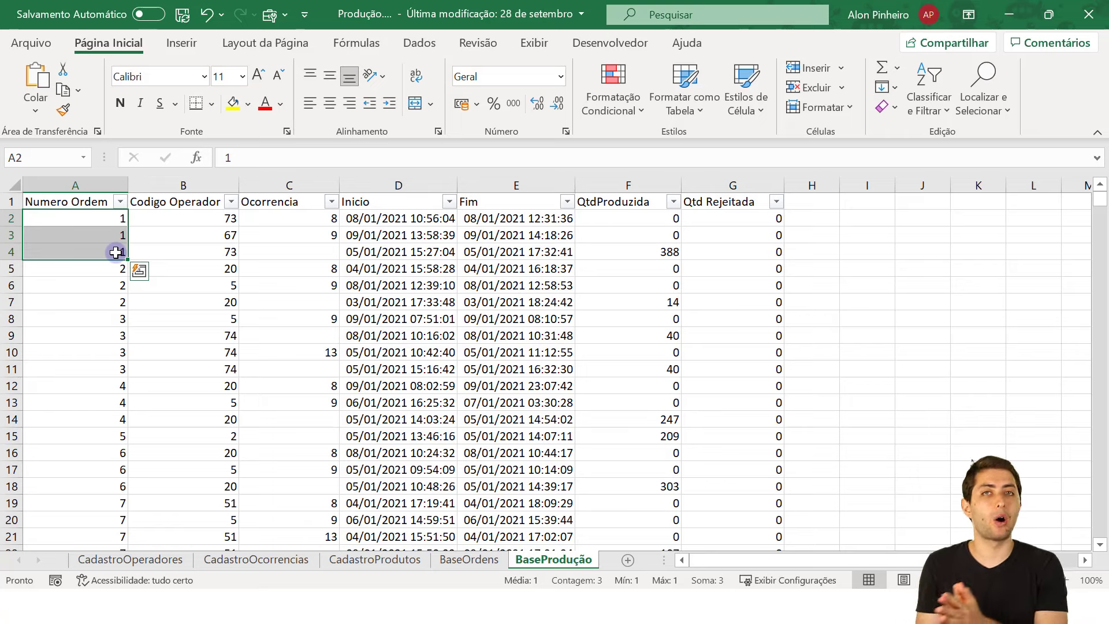
left_click(100, 218)
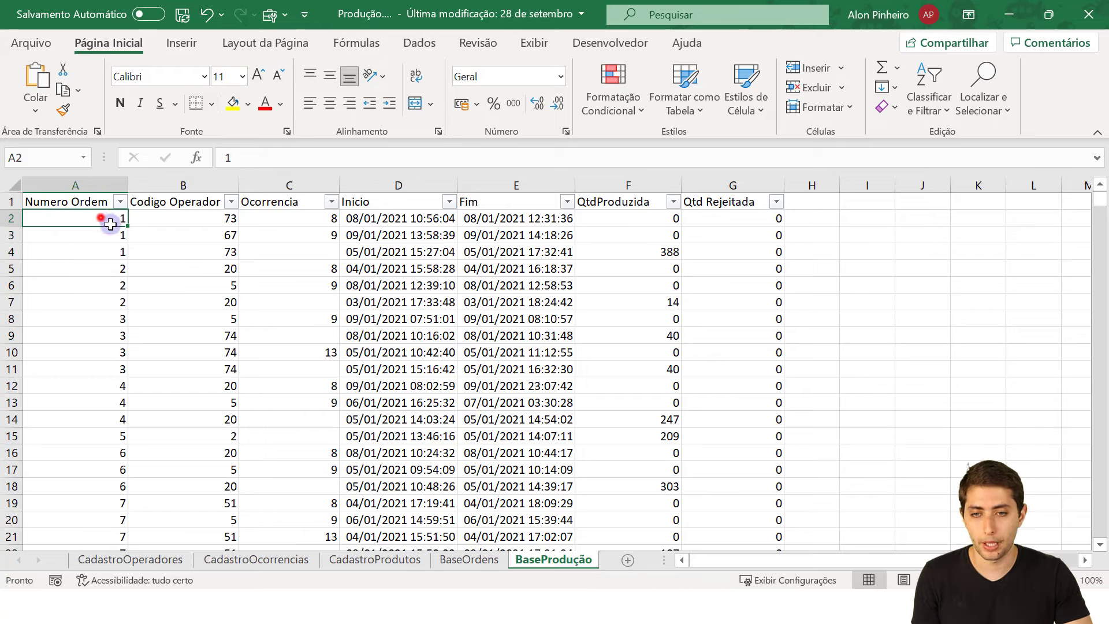
left_click(193, 218)
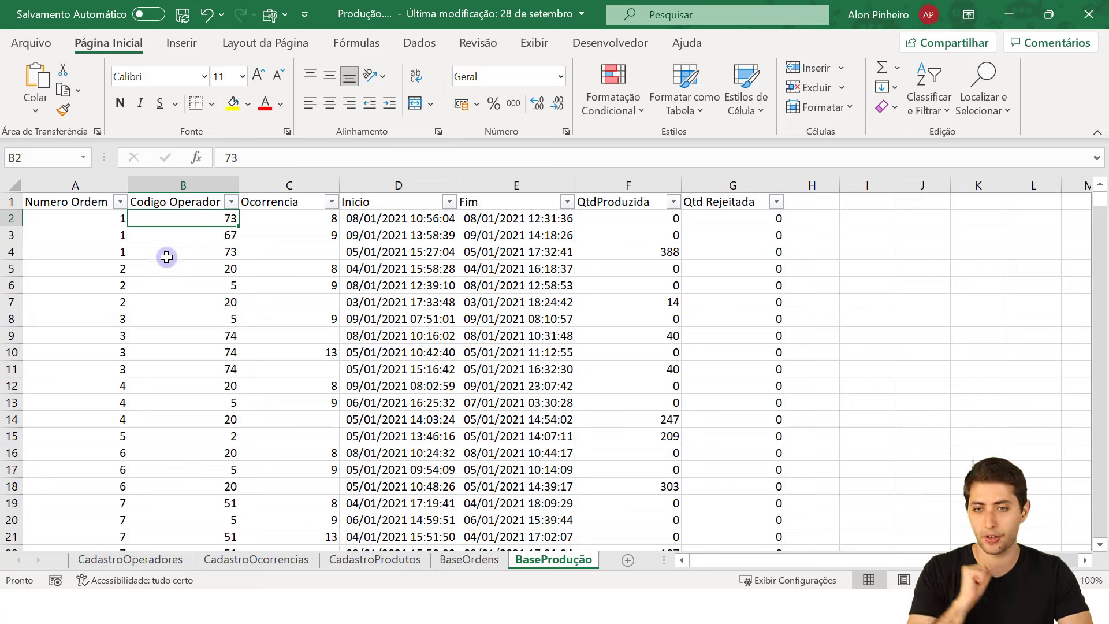
left_click(92, 238)
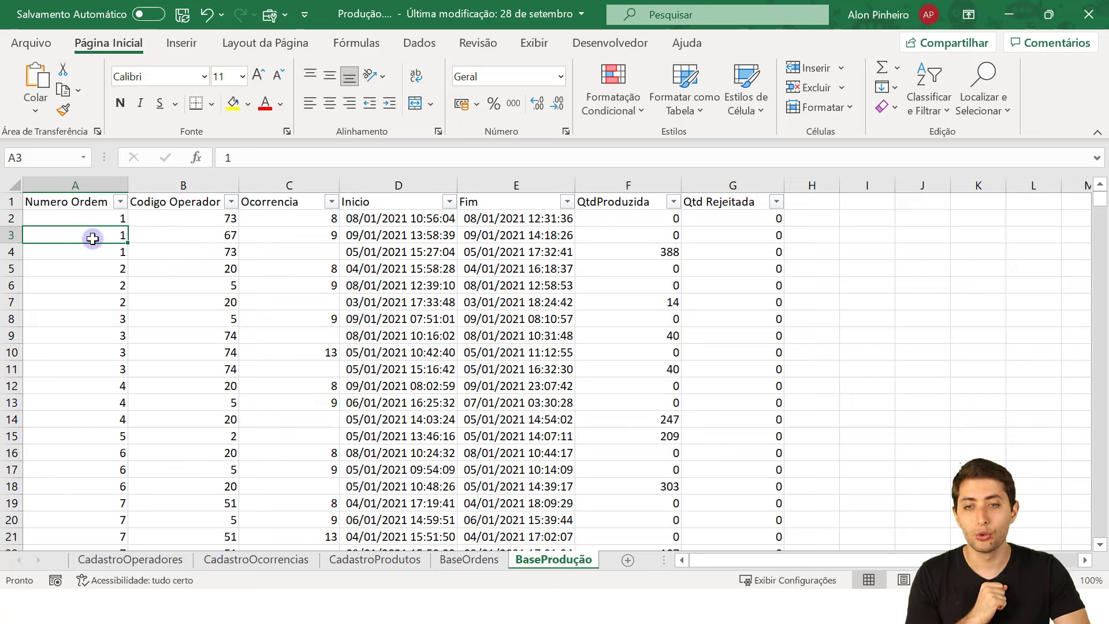
left_click(196, 238)
left_click(116, 253)
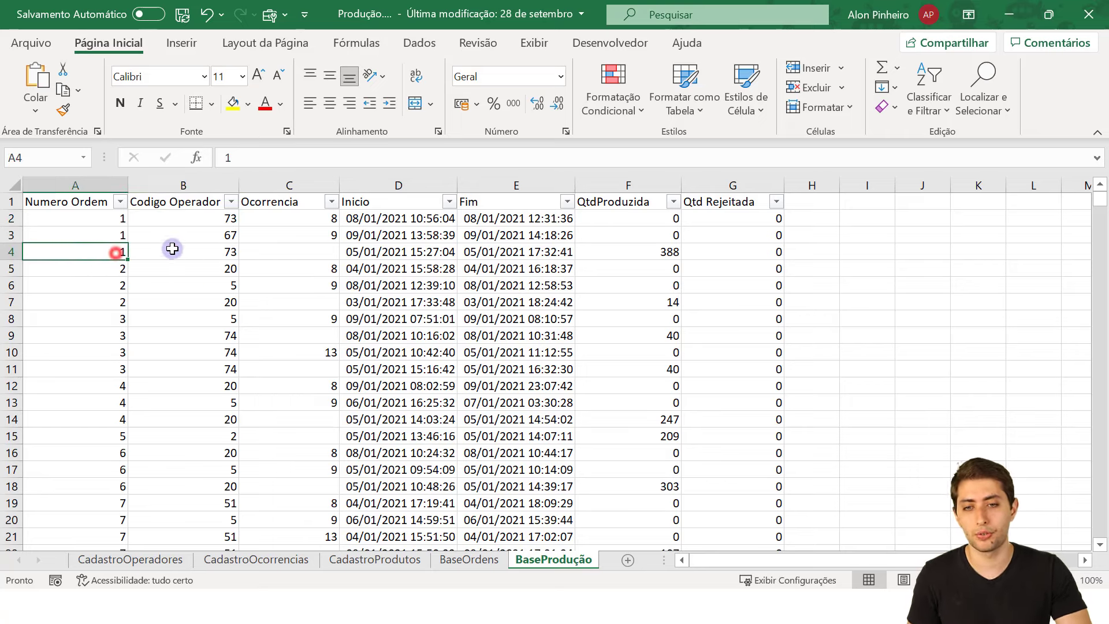
left_click(177, 251)
Look up the first order's occurrence codes 8 and 9 in the CadastroOcorrencias sheet.
left_click_drag(274, 218, 281, 236)
left_click(286, 220)
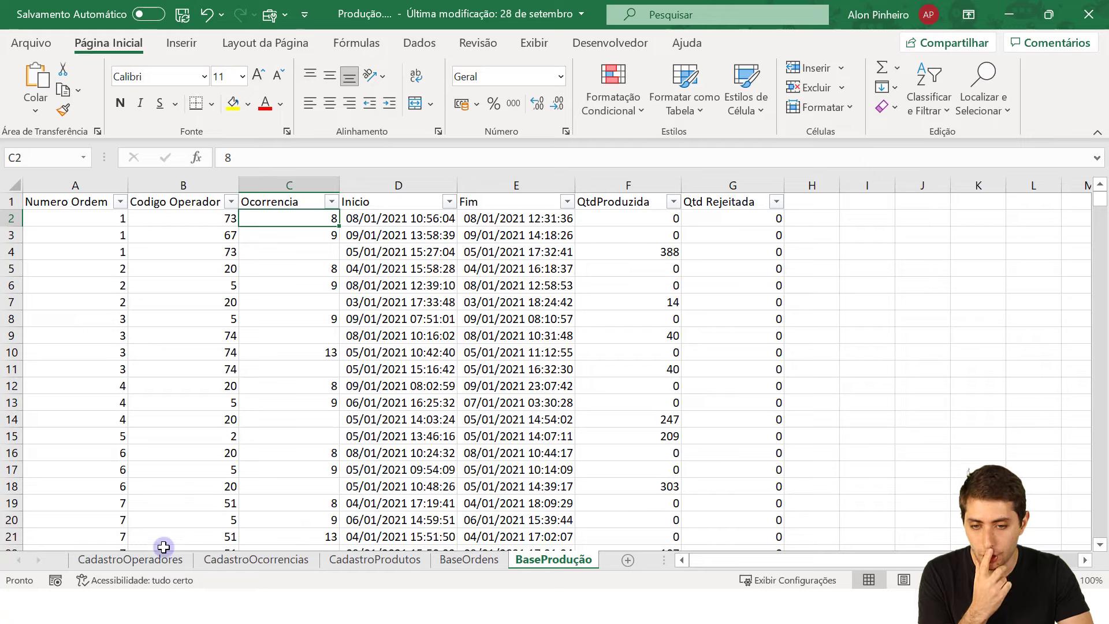
left_click(275, 561)
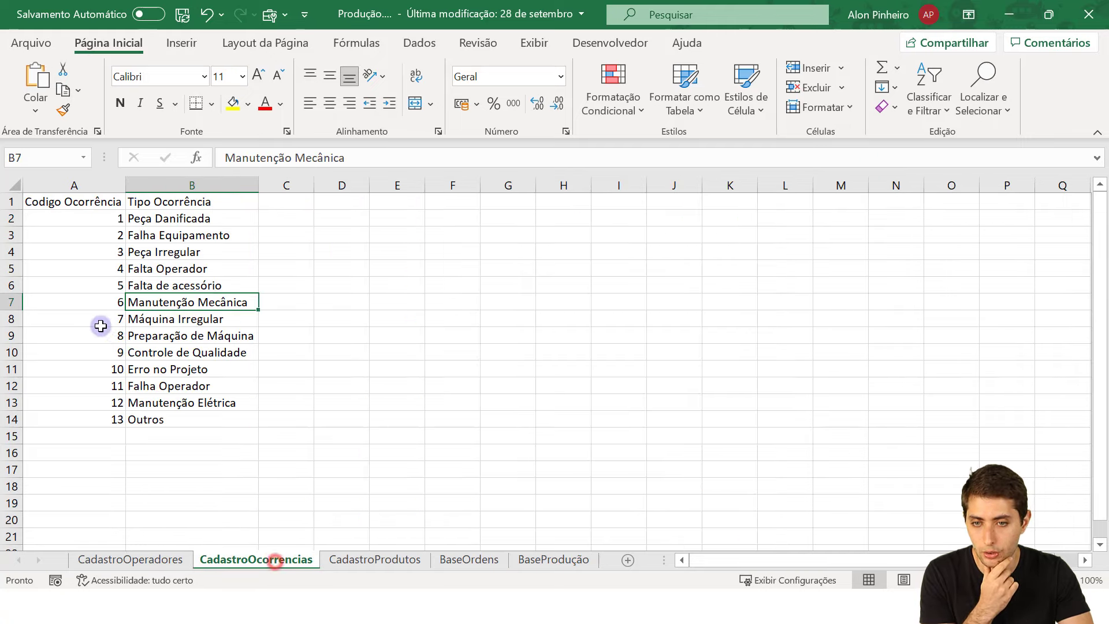
left_click(169, 340)
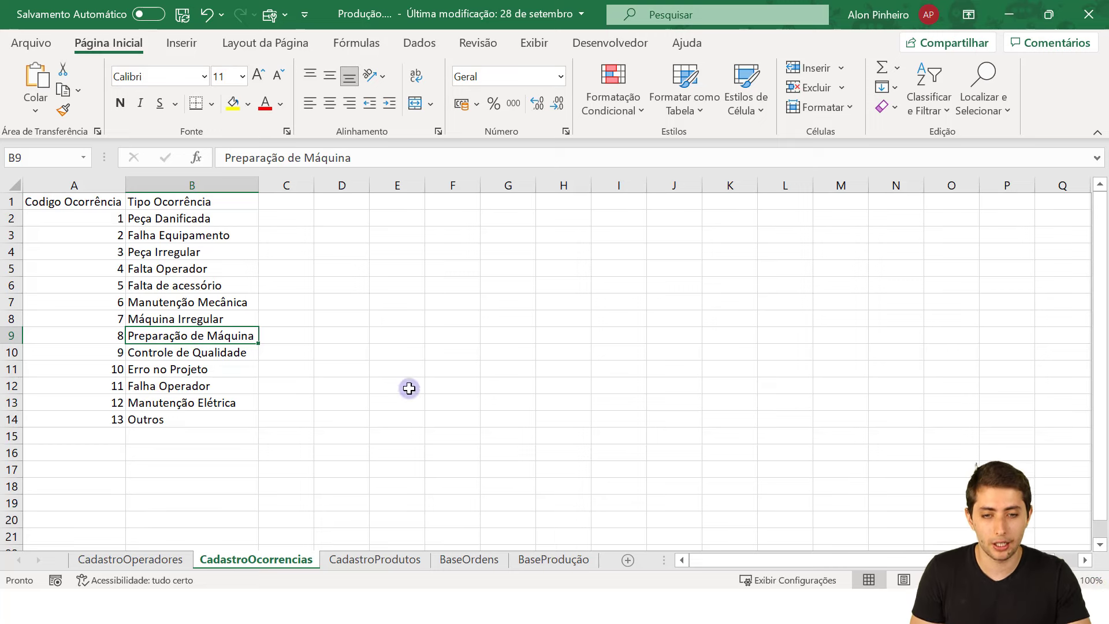
left_click(565, 557)
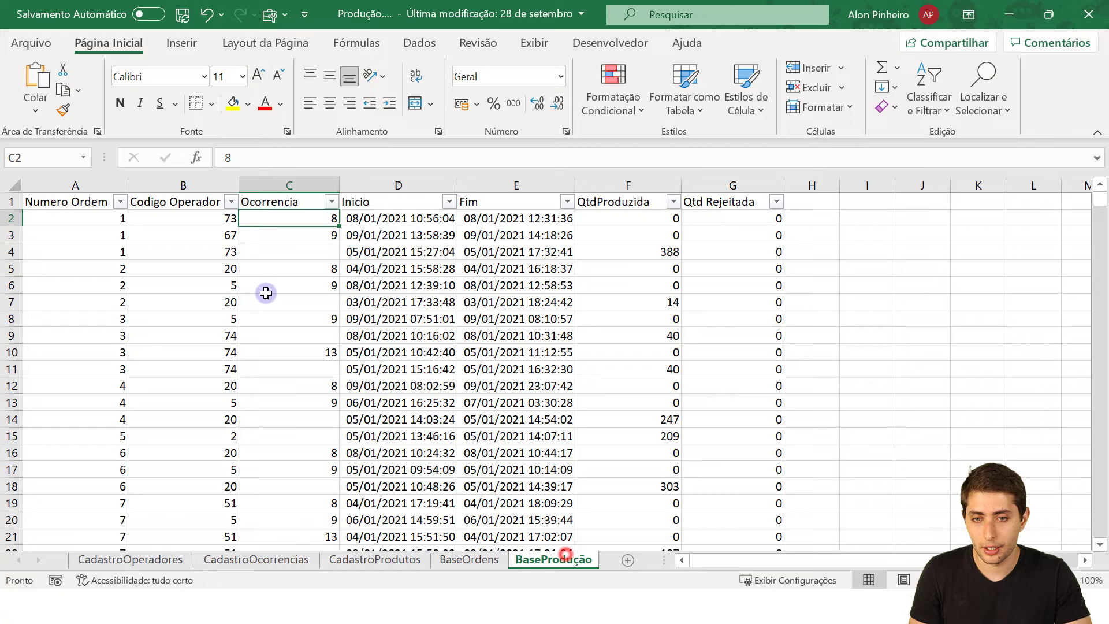
left_click(287, 238)
left_click(217, 556)
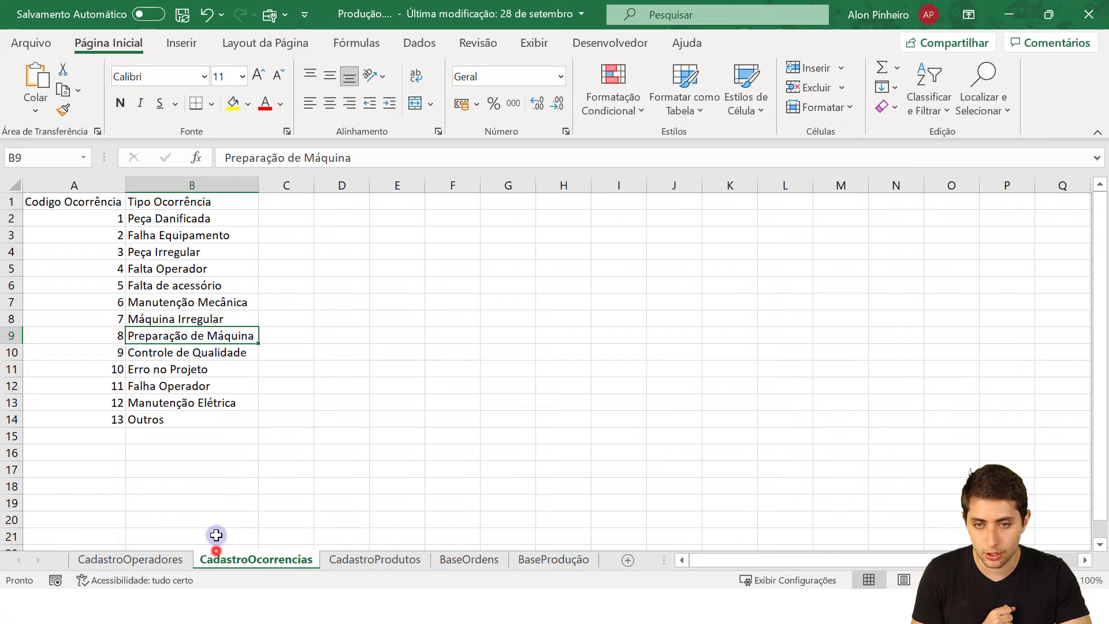
left_click(152, 355)
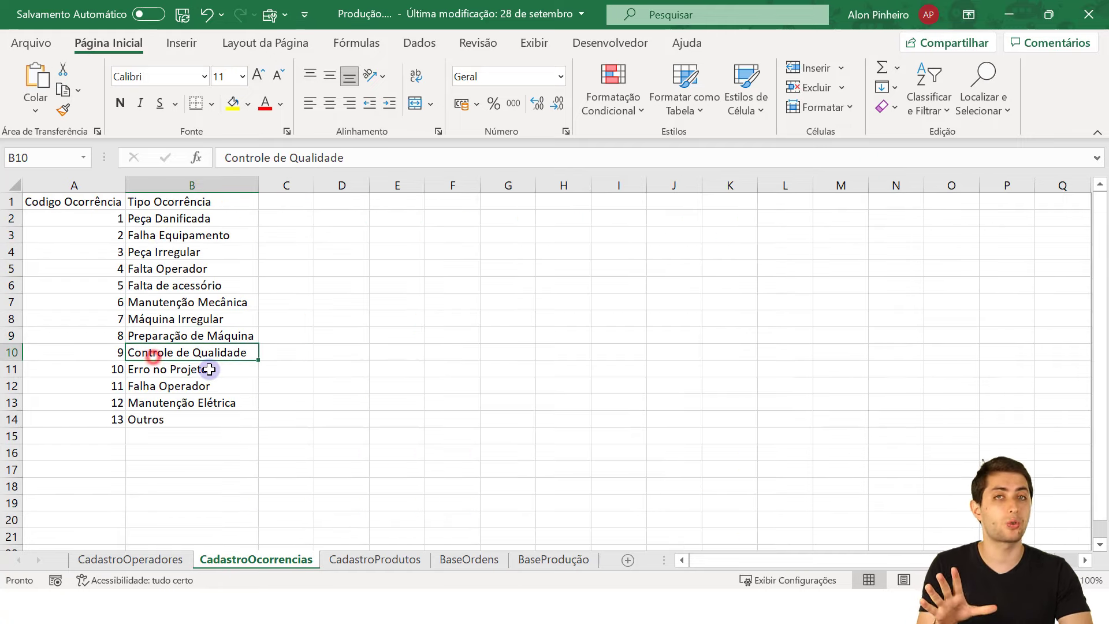
On BaseProdução, examine the first order's entry with a blank Ocorrencia, relating it to its Inicio time and QtdProduzida.
left_click(542, 561)
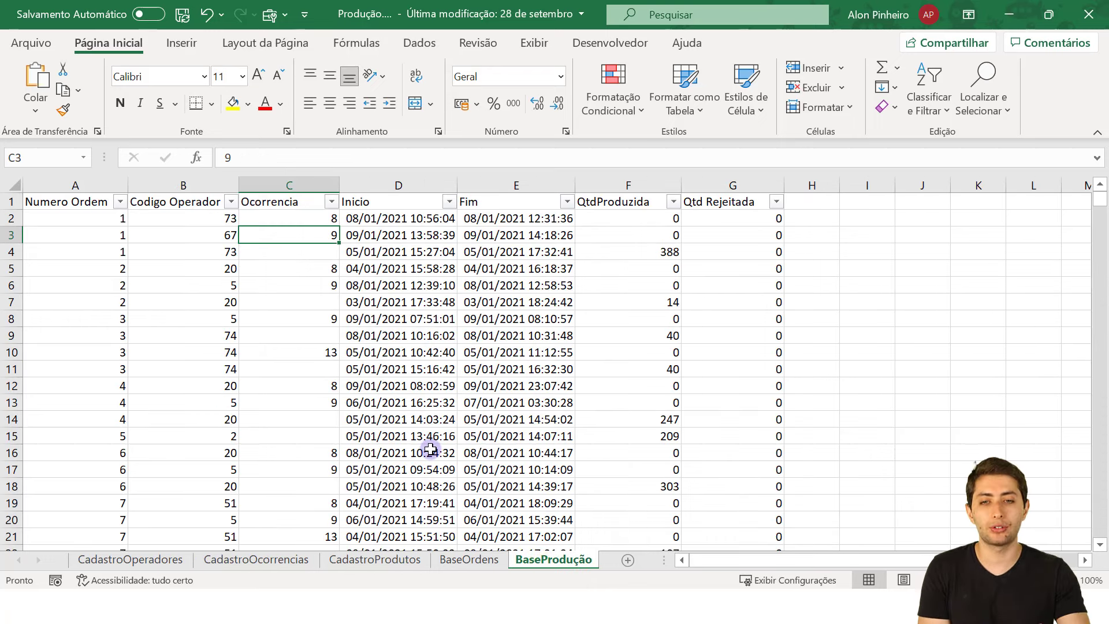
left_click(325, 253)
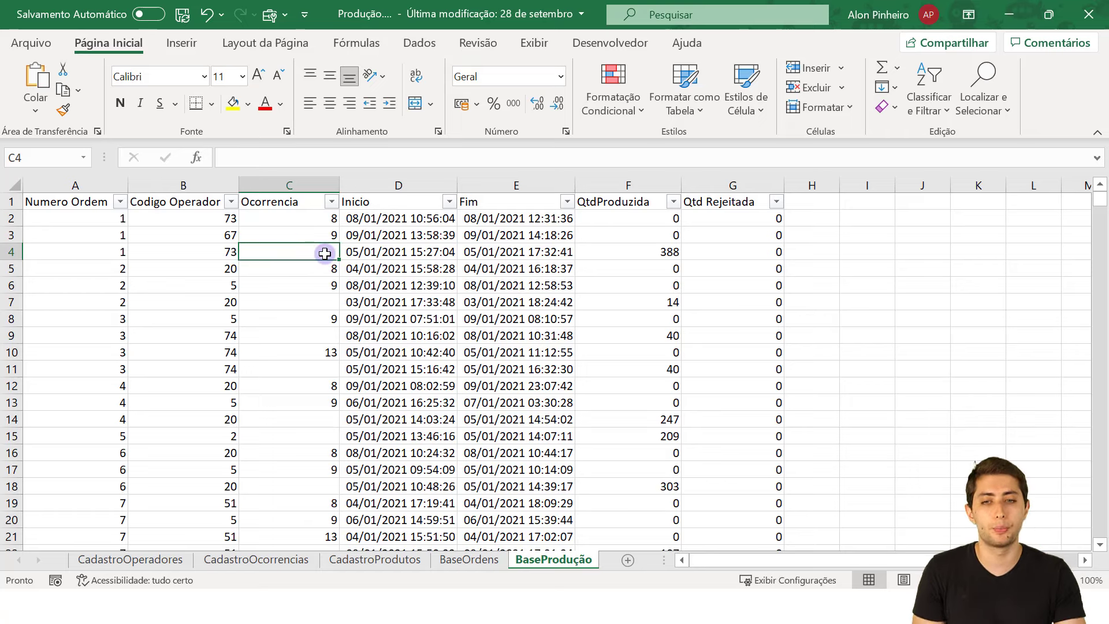
left_click(362, 253)
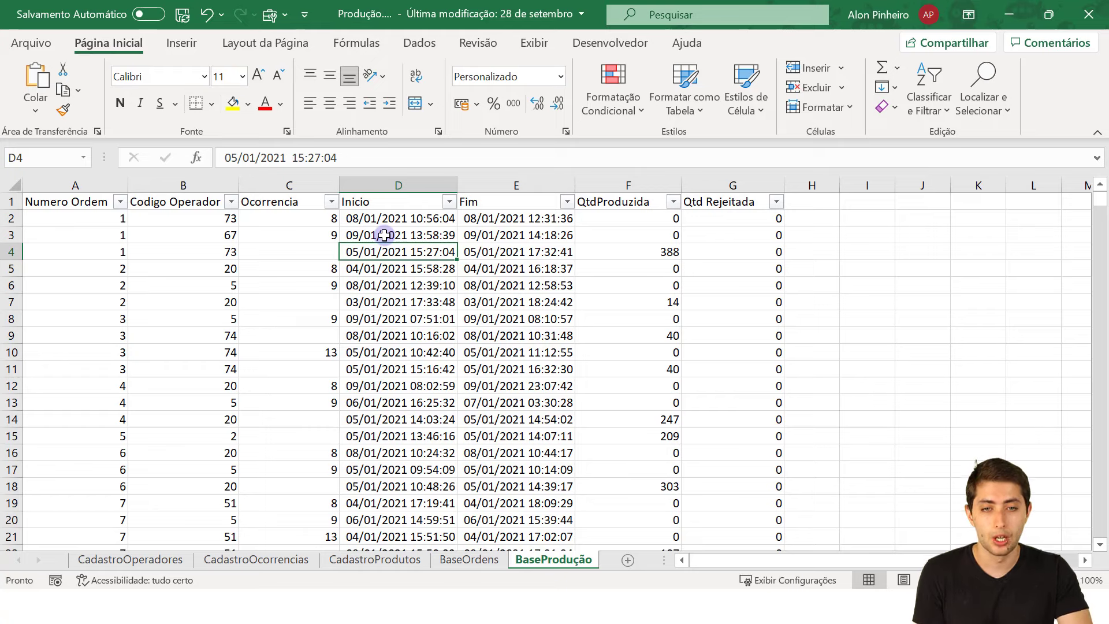
left_click(628, 251)
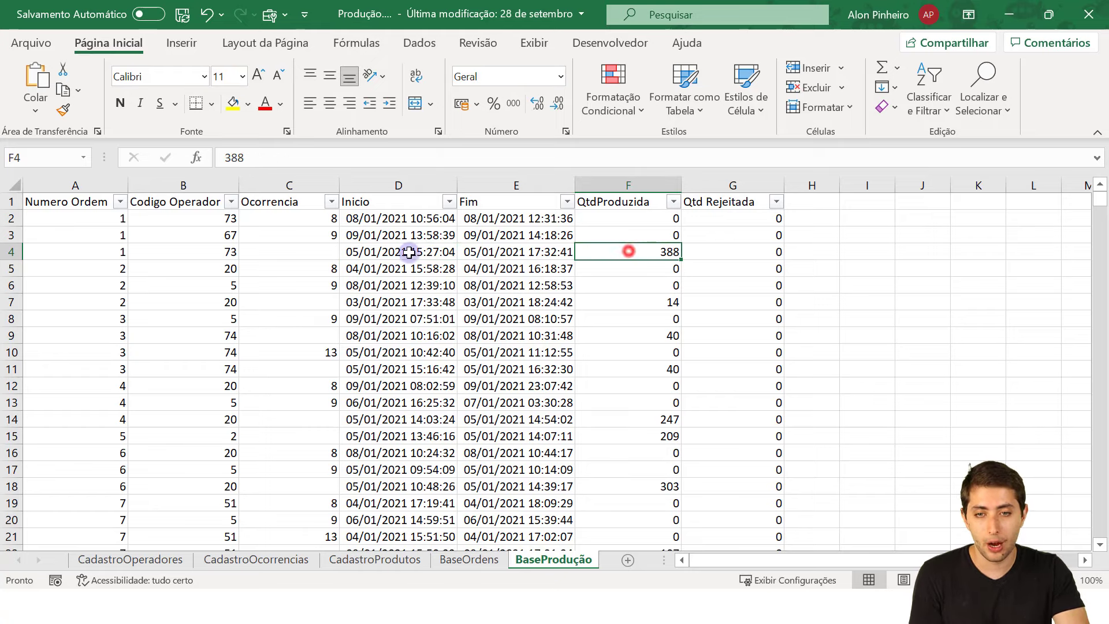
left_click(315, 251)
left_click(605, 252)
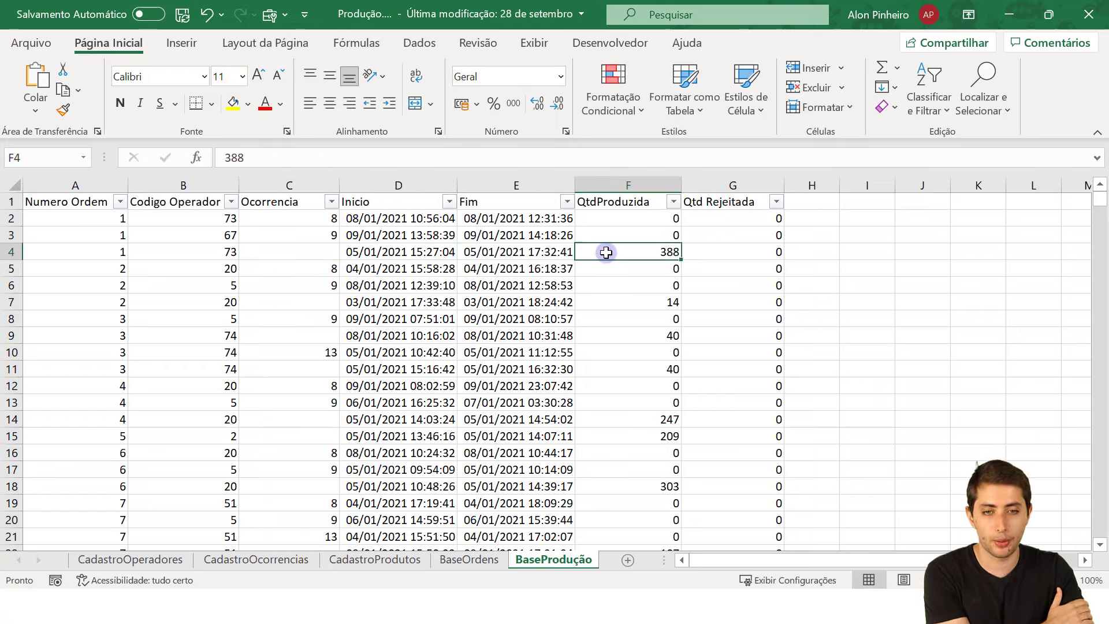
left_click(607, 253)
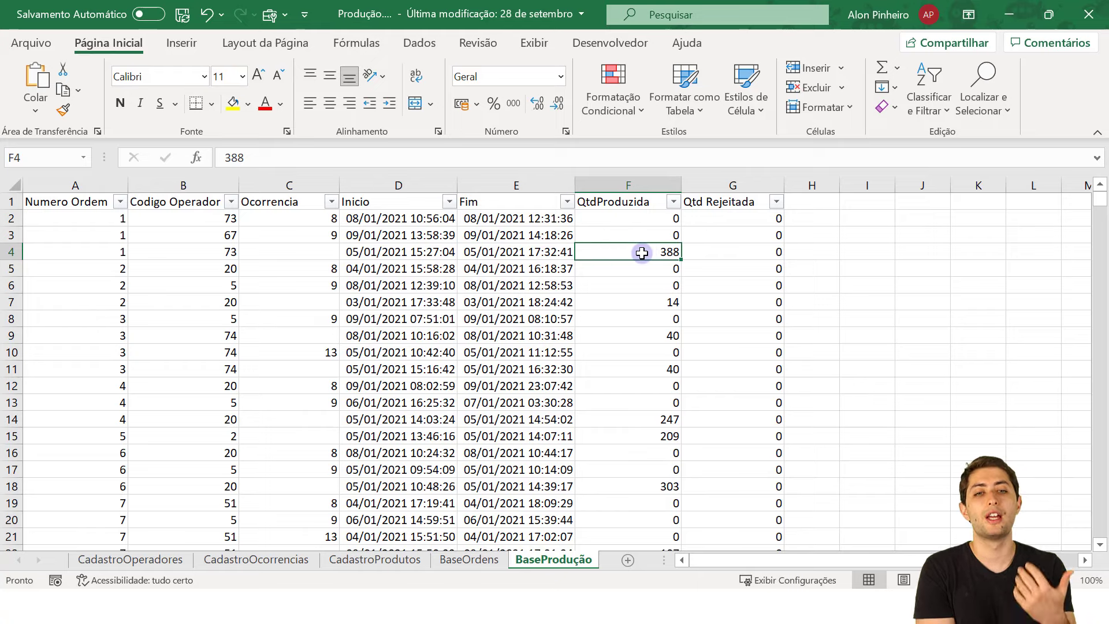
Check the Inicio column and compare Ocorrencia with QtdProduzida for each of the first order's entries.
left_click(403, 184)
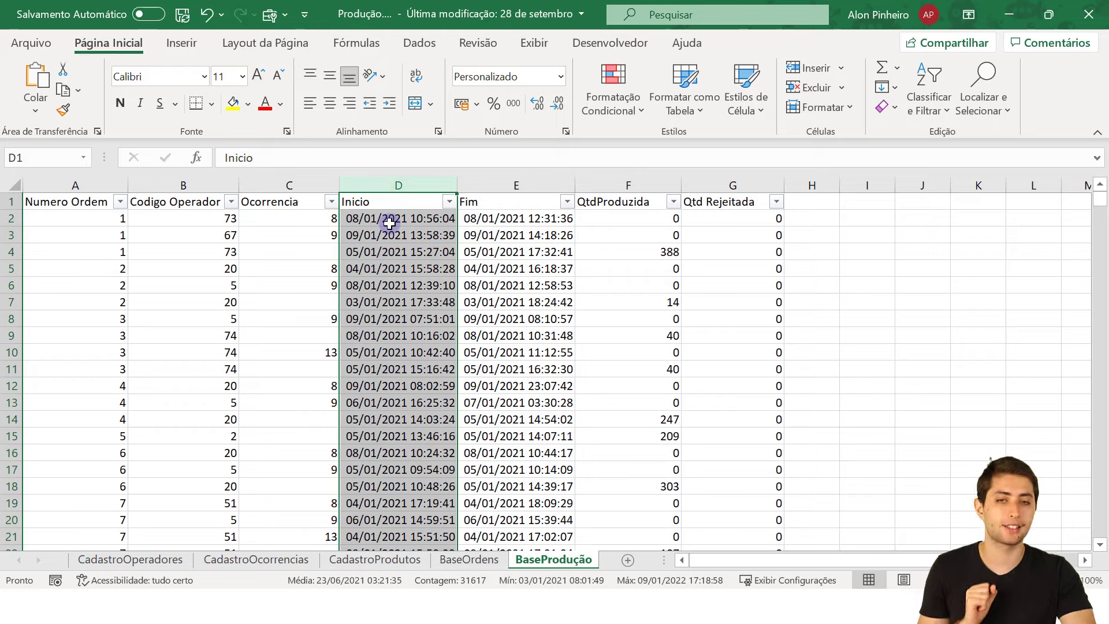
left_click(389, 224)
left_click(315, 218)
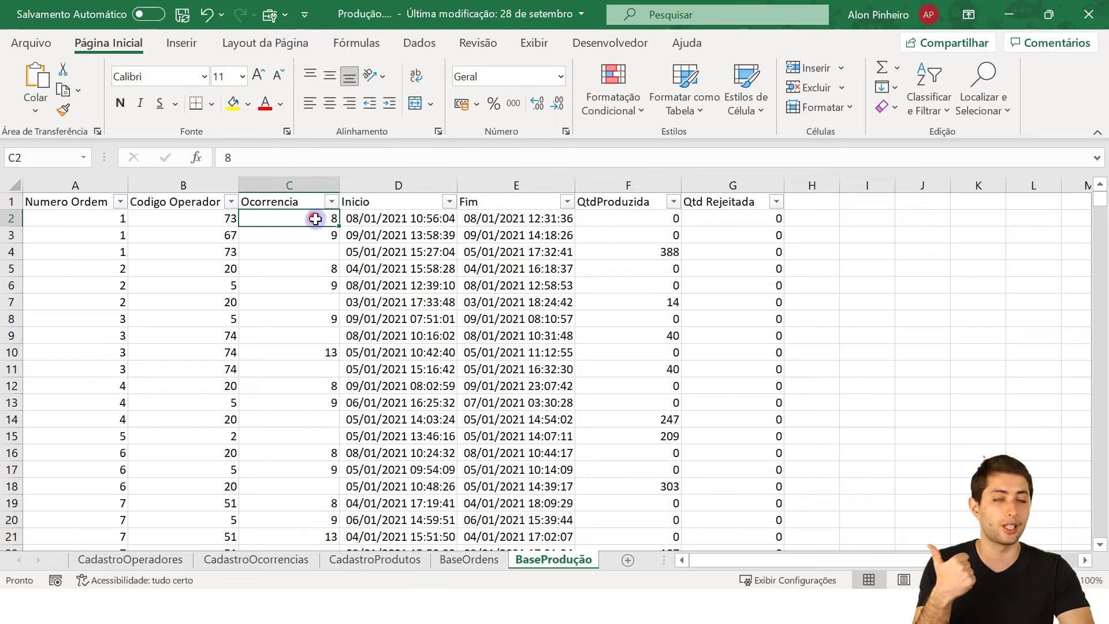
left_click(631, 214)
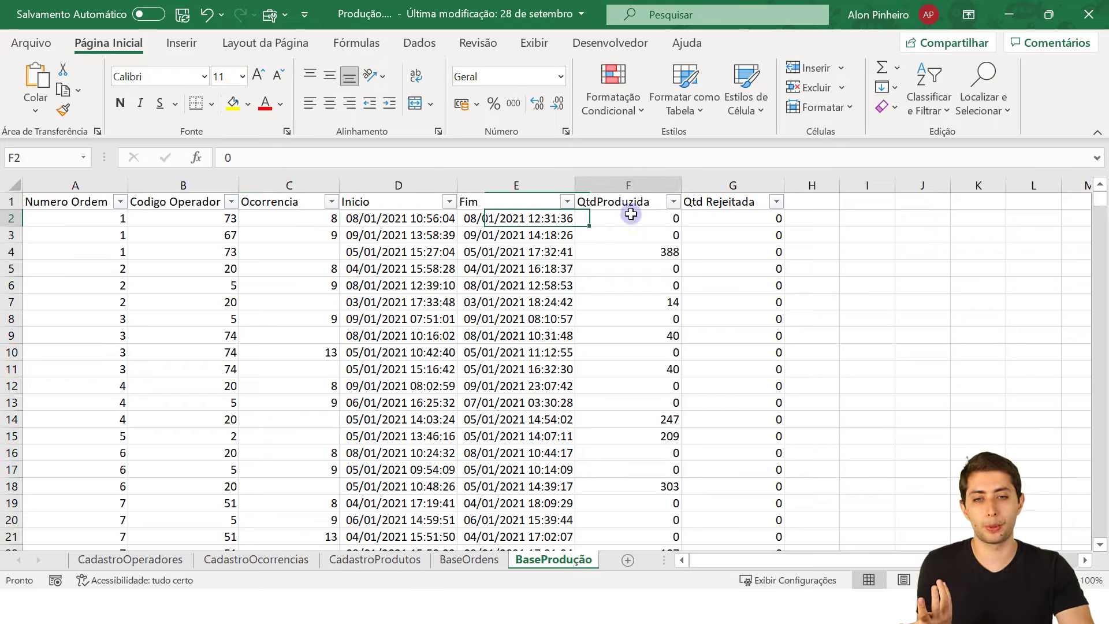
left_click(323, 236)
left_click(596, 231)
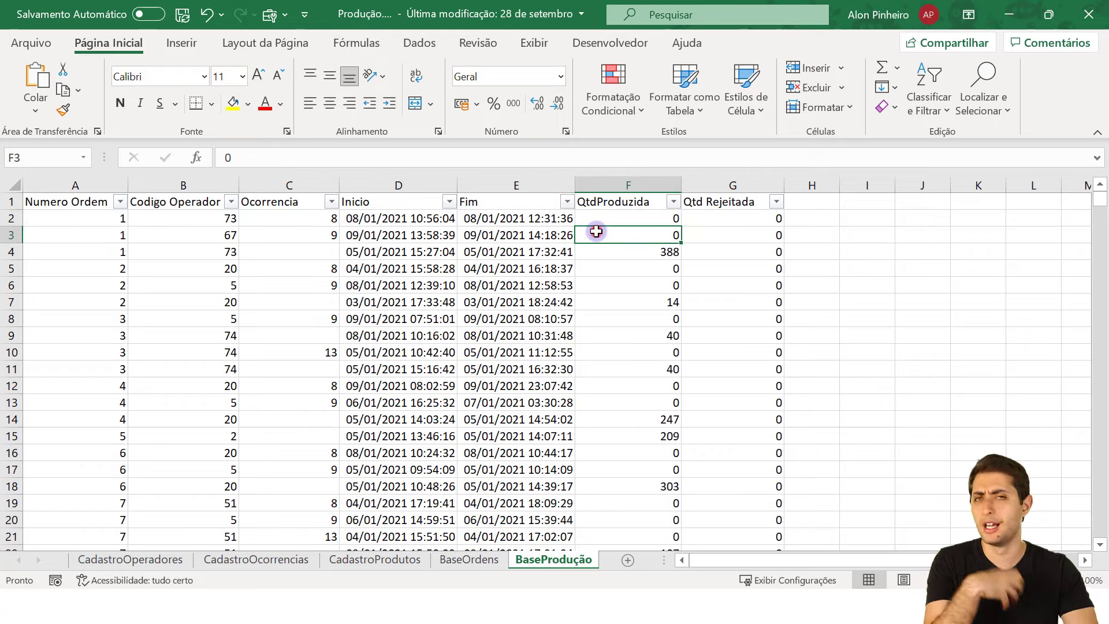
left_click(328, 251)
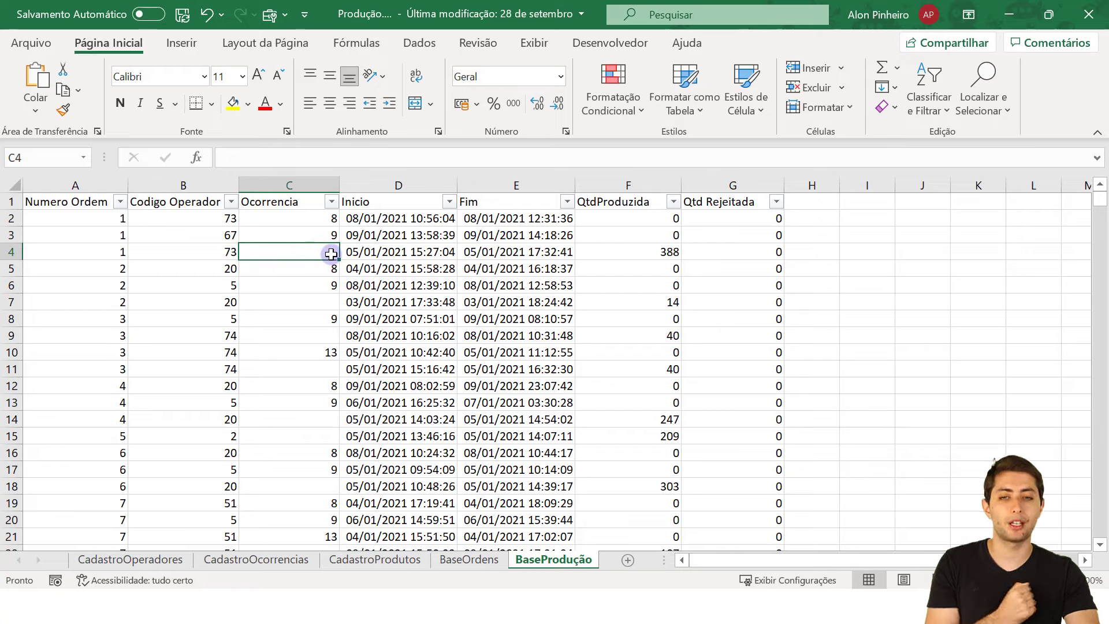
left_click(651, 253)
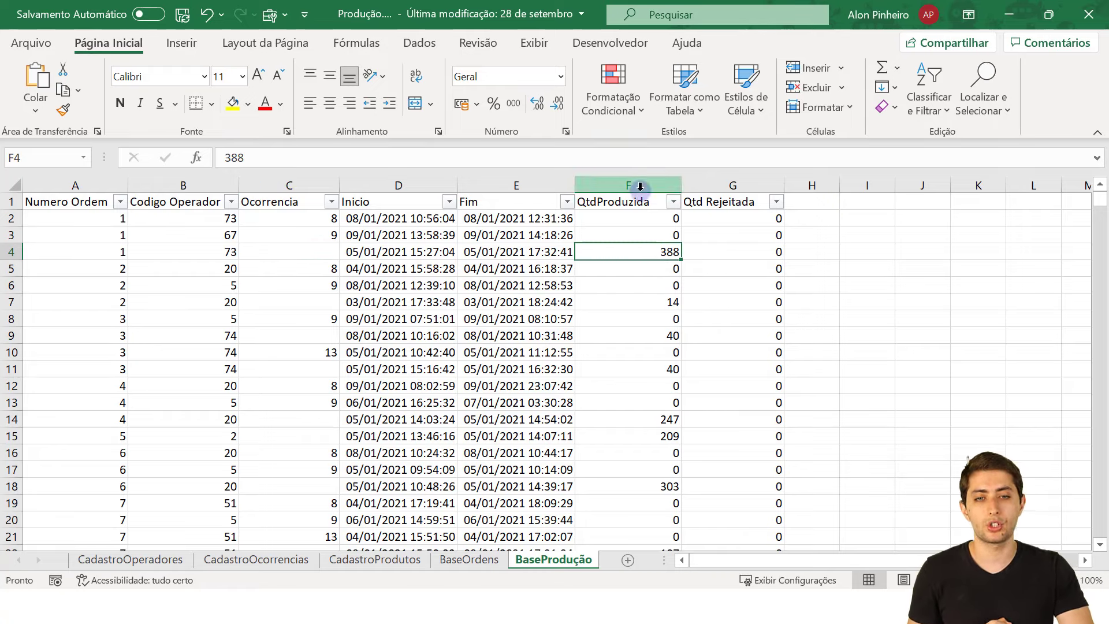
Examine the Inicio, Fim, QtdProduzida and Qtd Rejeitada columns of the BaseProdução sheet one after another.
left_click(421, 184)
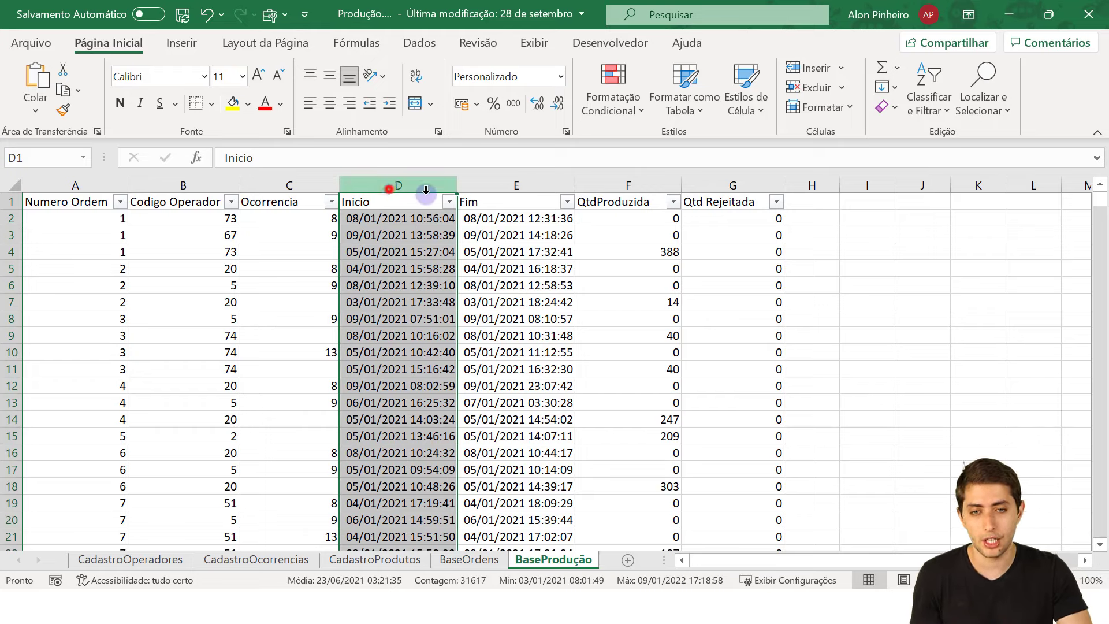
left_click(495, 180)
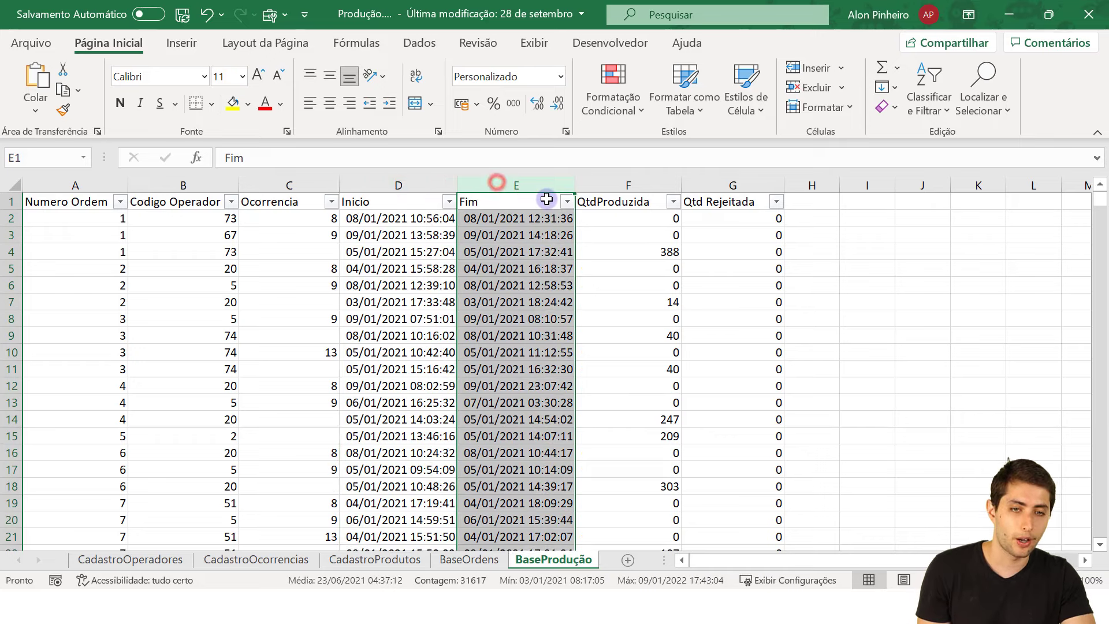
left_click(622, 187)
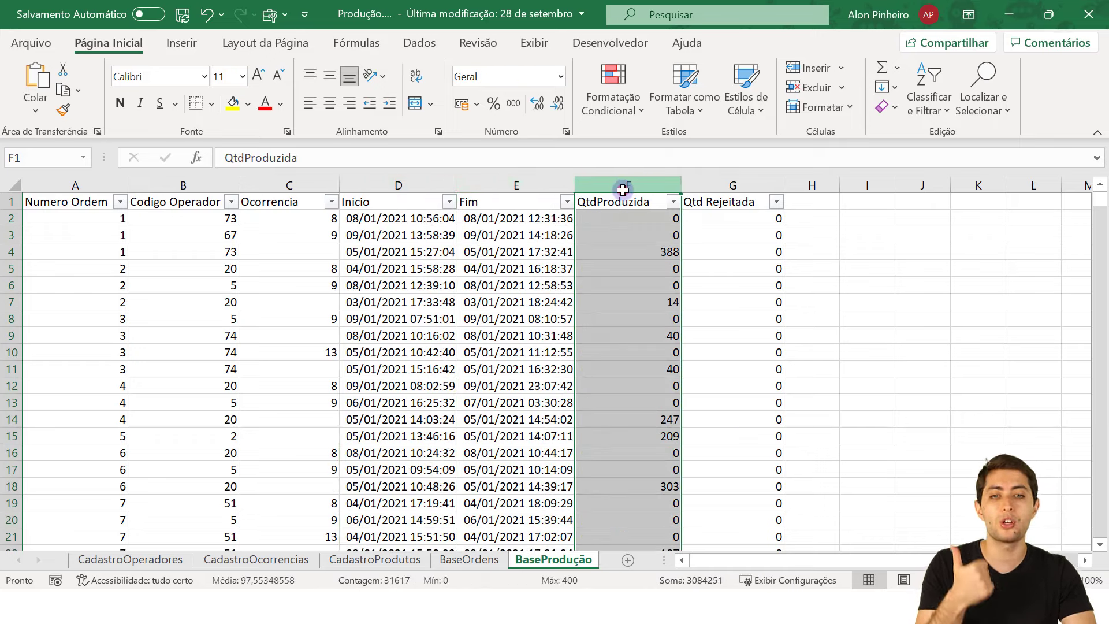
left_click(743, 185)
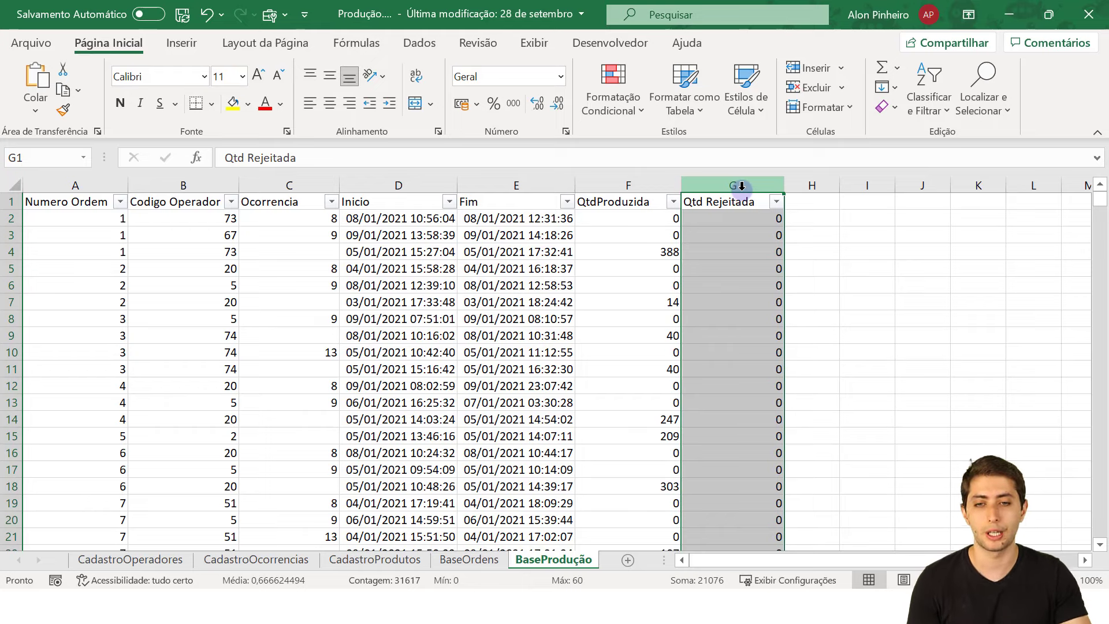
Check how far the Numero Ordem entries extend in the BaseProdução sheet and close Produção.xlsx without saving changes.
left_click(91, 197)
scroll(174, 285, "down", 4)
left_click(135, 305)
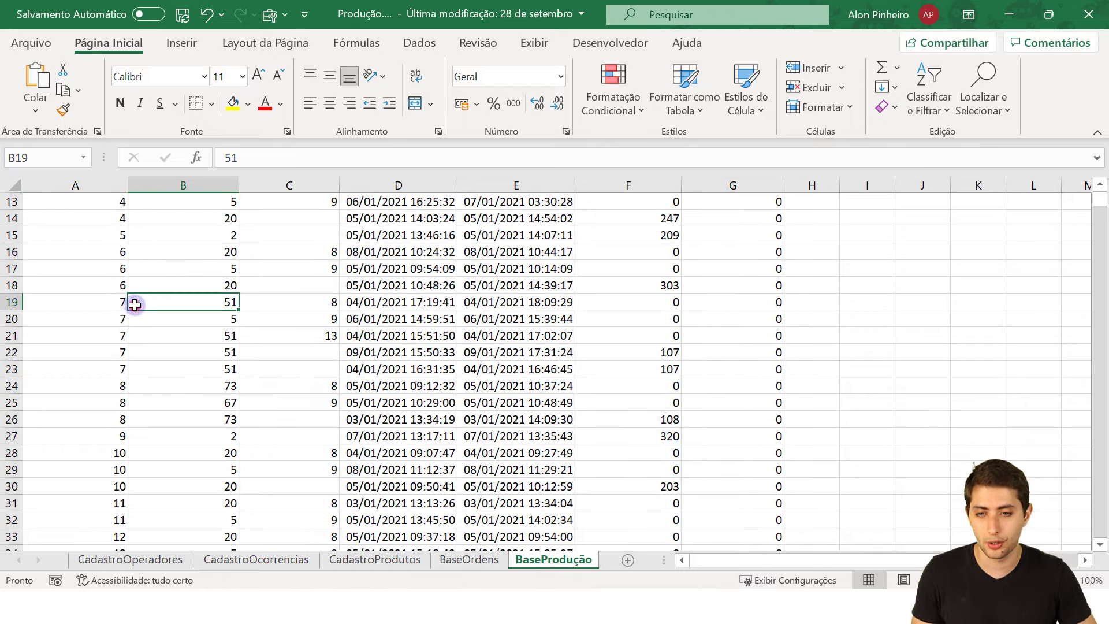
key("Left")
key("ctrl+Down")
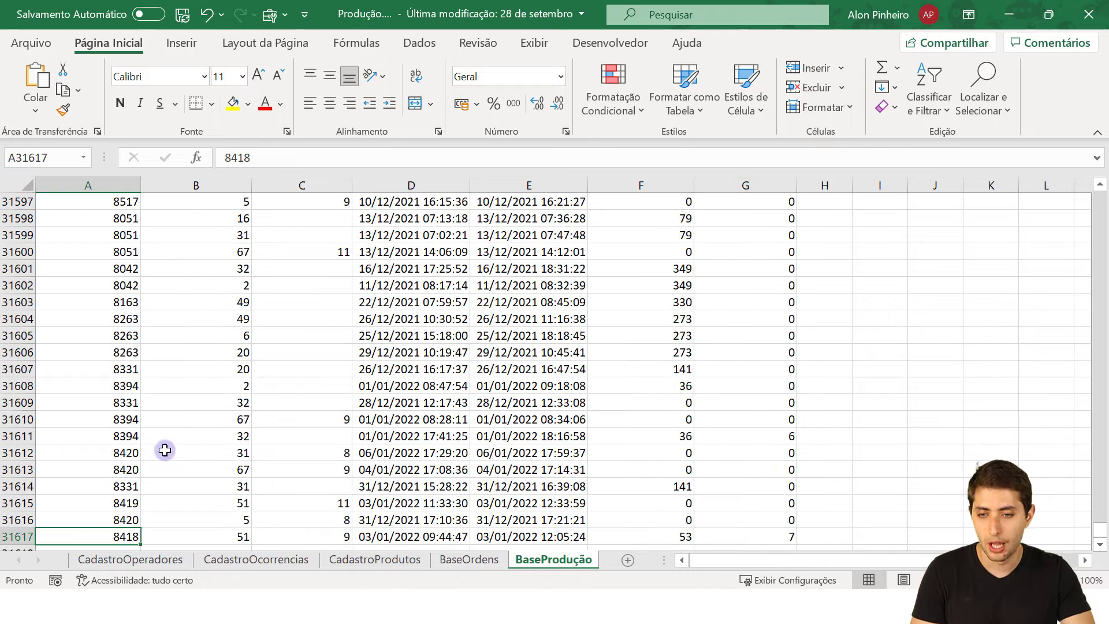
key("ctrl+Up")
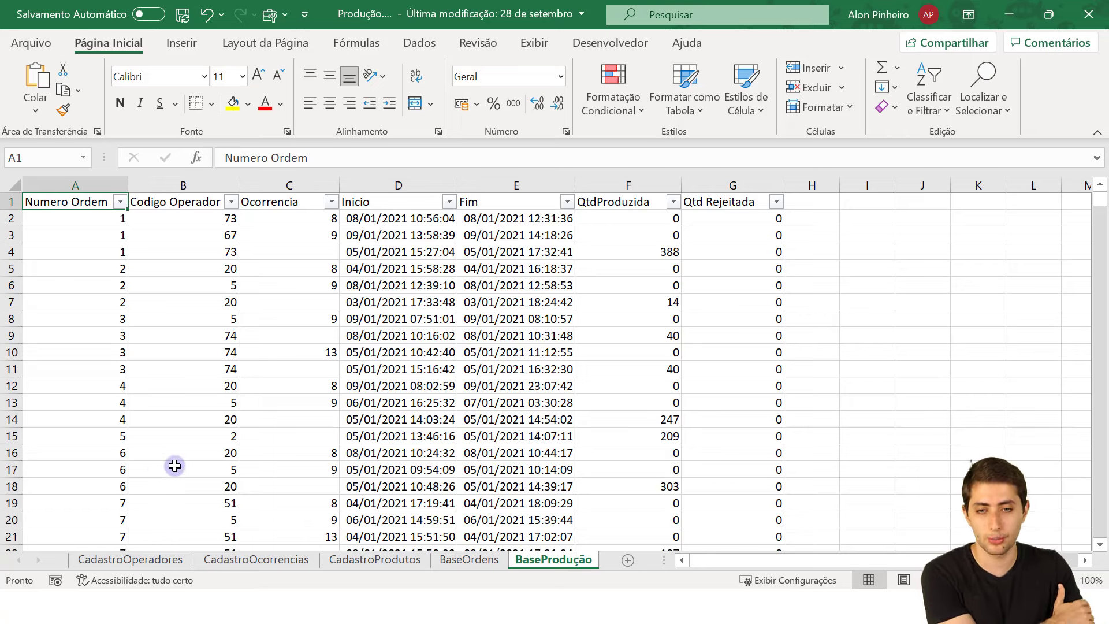
left_click(1086, 17)
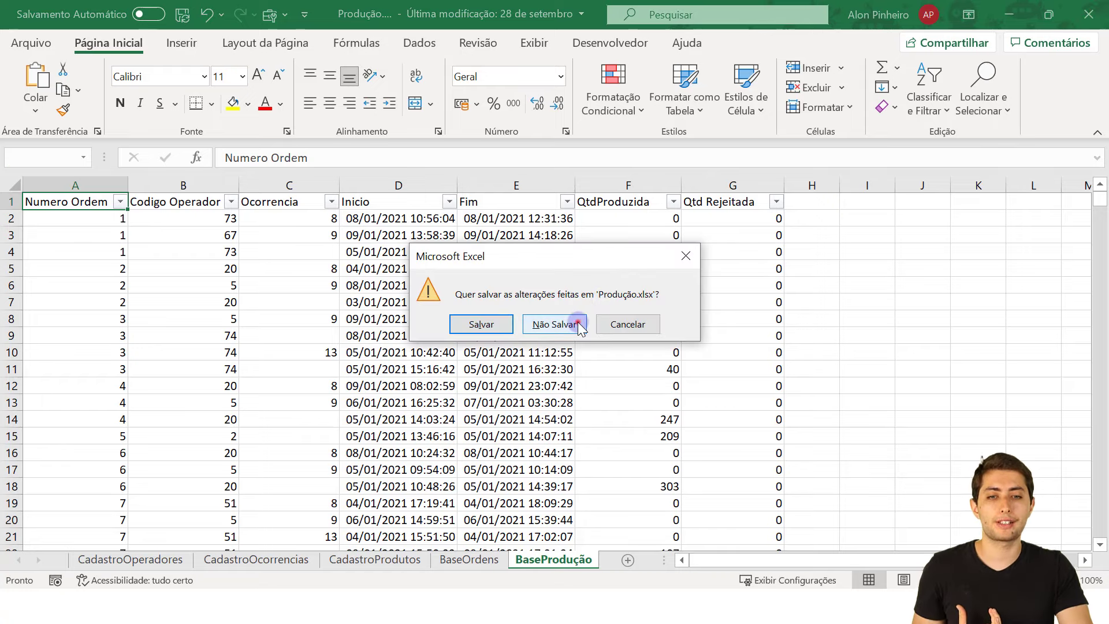
left_click(554, 324)
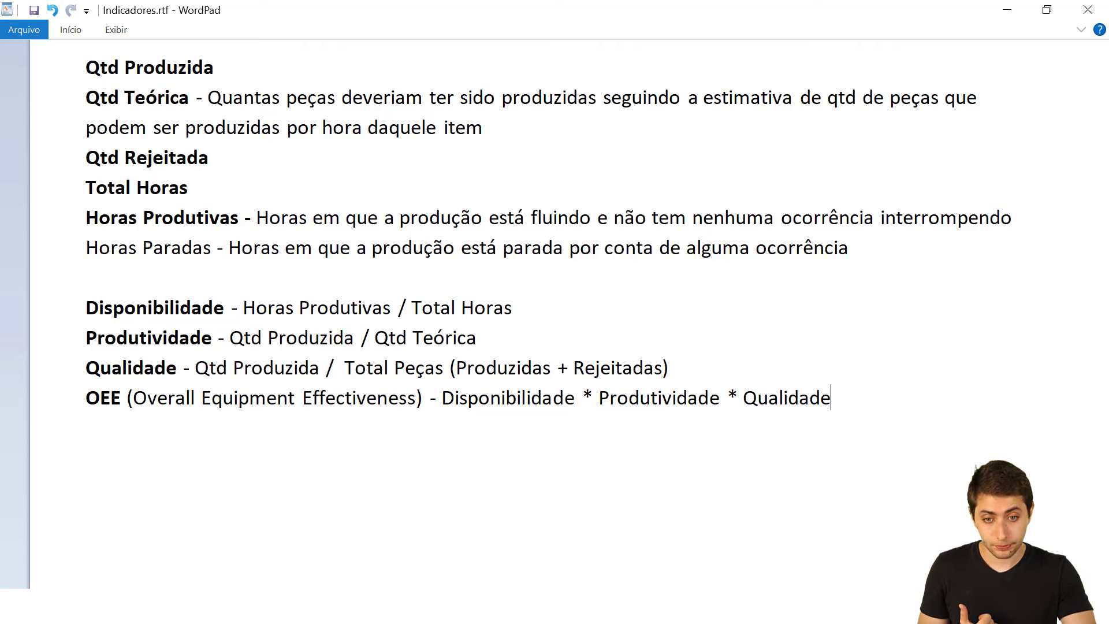
Switch to Chrome and look through the Google results for "kpis produção" for articles on production indicators.
left_click(542, 606)
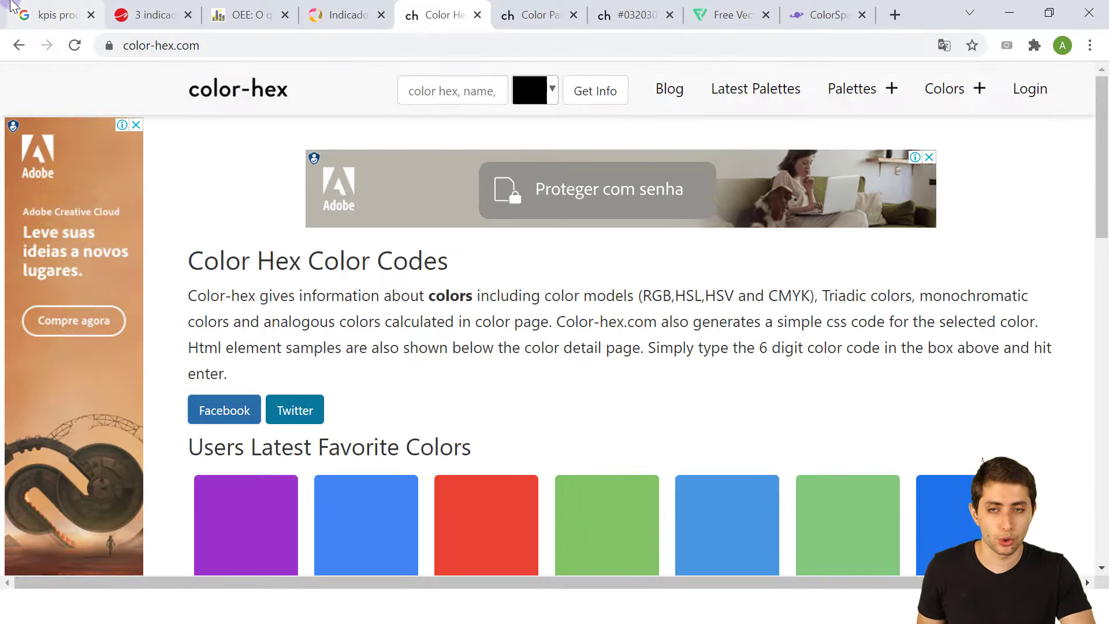
left_click(33, 7)
scroll(462, 306, "up", 7)
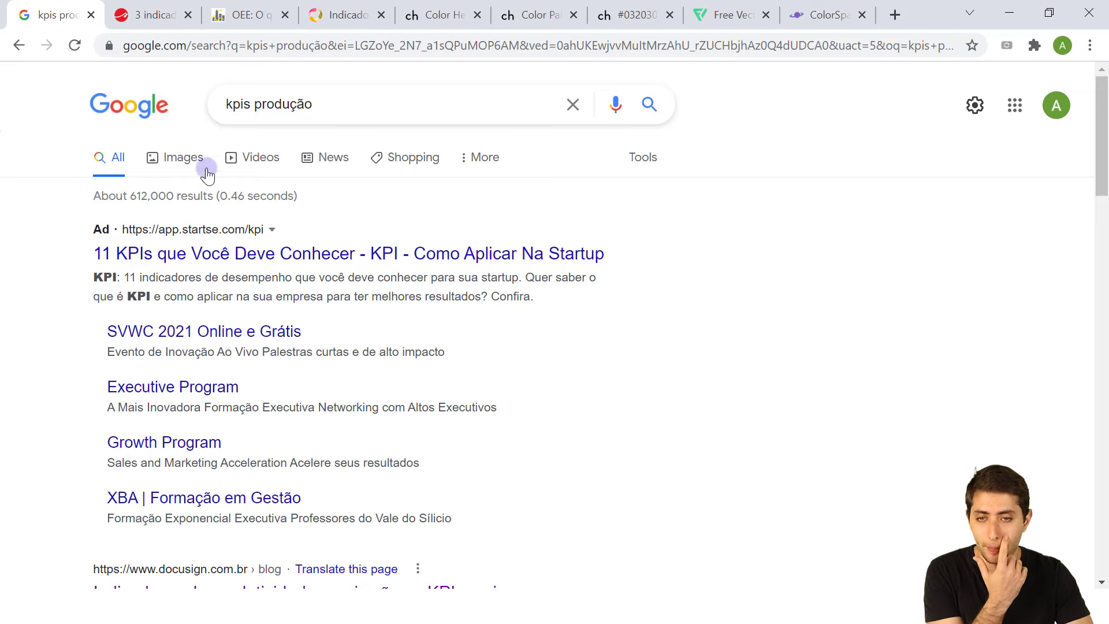
double_click(229, 104)
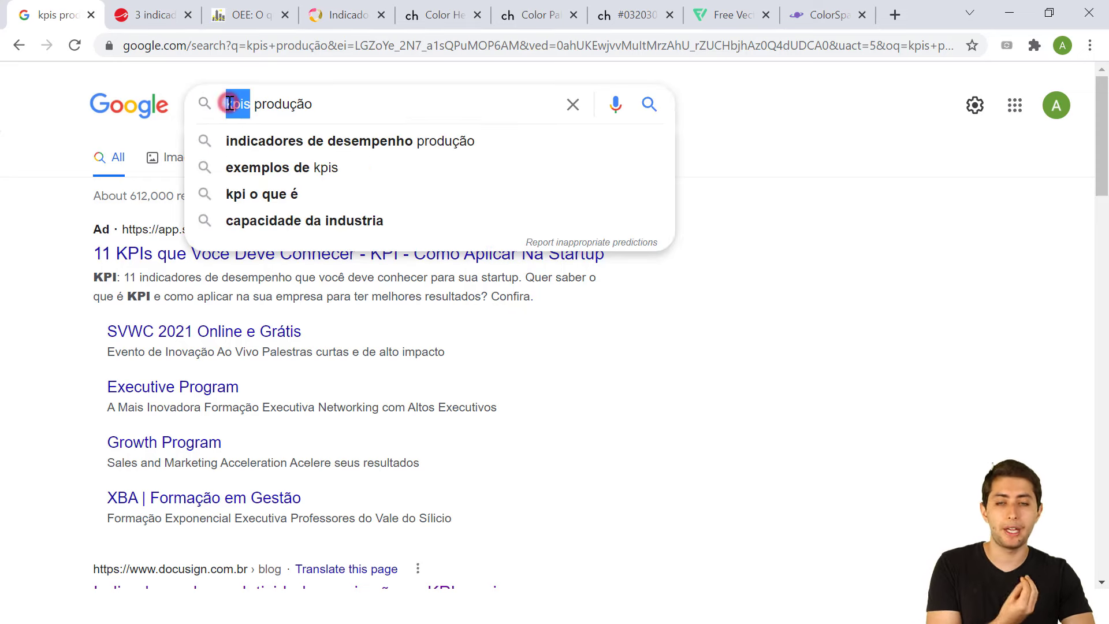
left_click(262, 101)
left_click(770, 223)
scroll(202, 241, "down", 6)
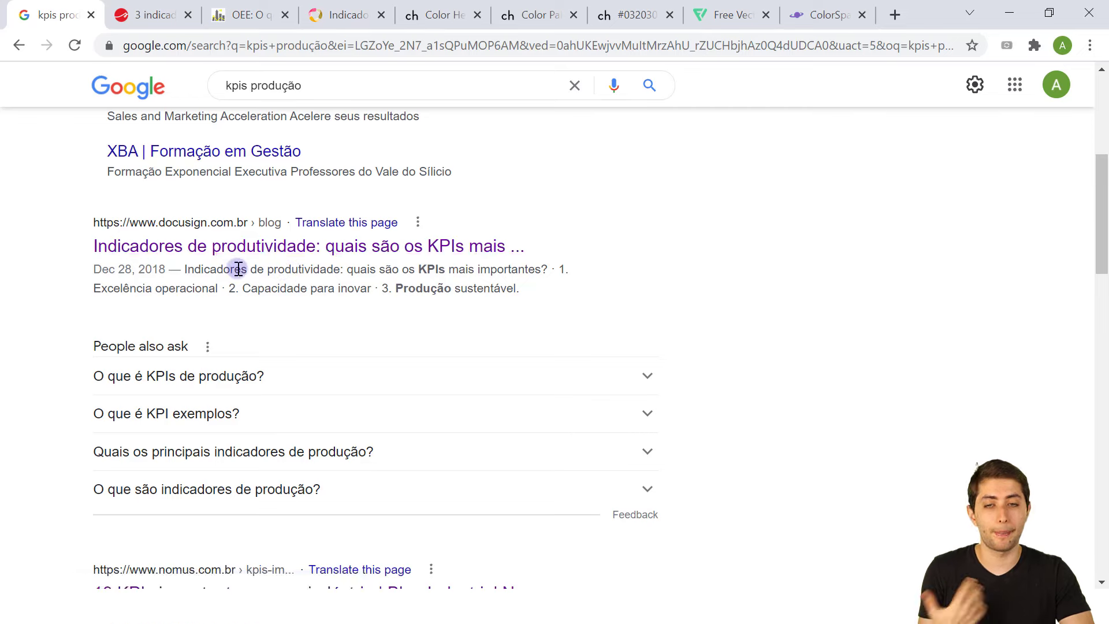
scroll(230, 266, "down", 9)
scroll(230, 255, "up", 1)
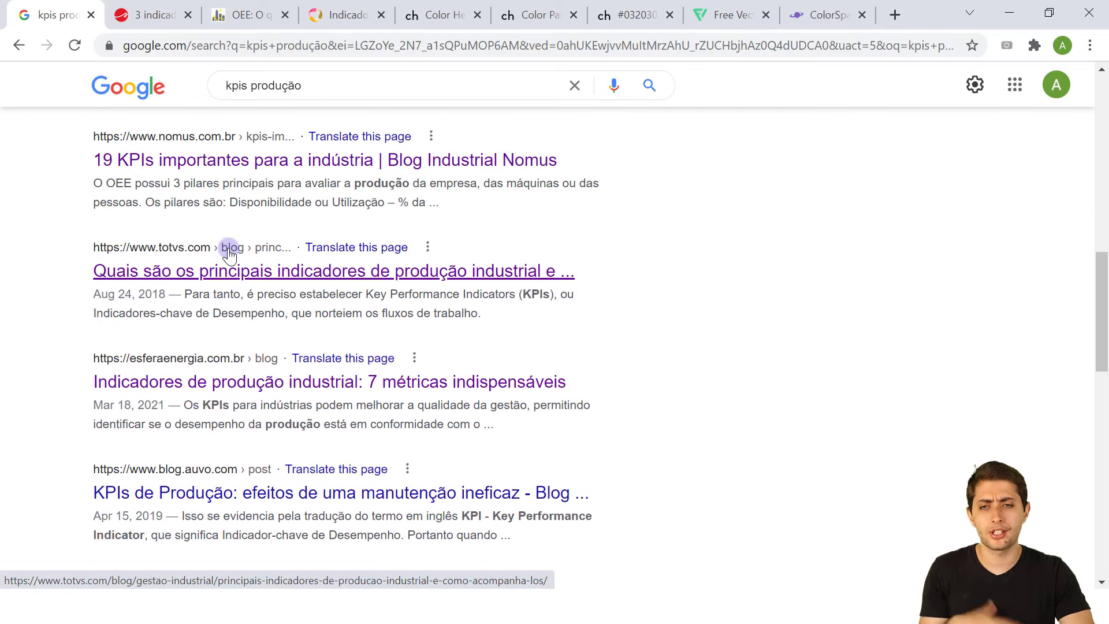
Read the OEE section of the Siteware article, covering its definition, three underlying factors and calculation formulas.
left_click(149, 12)
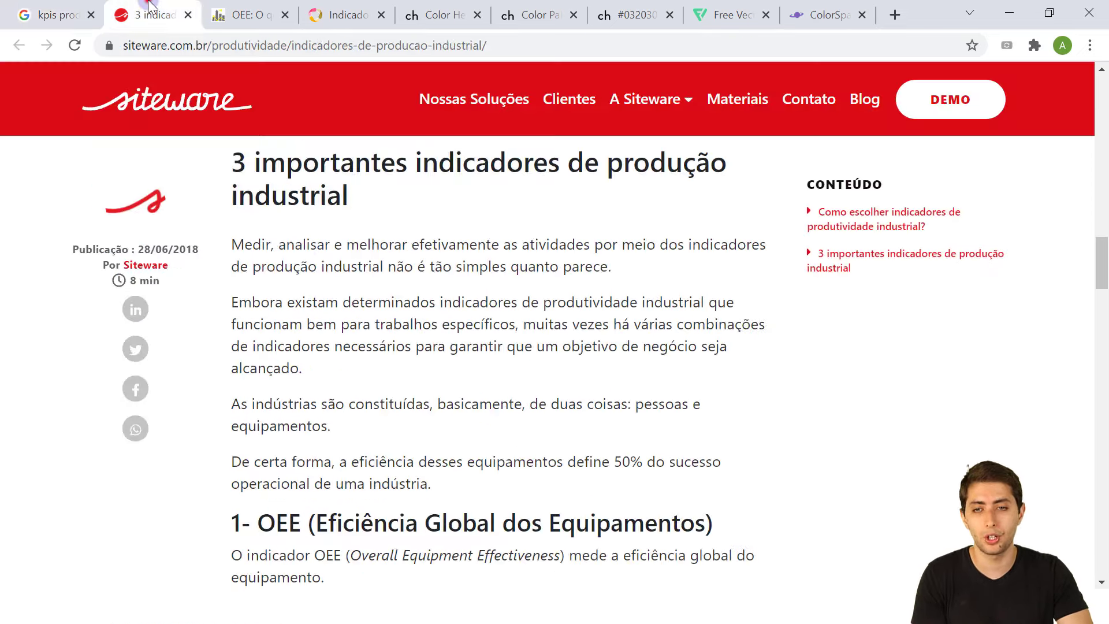
scroll(308, 259, "down", 2)
scroll(310, 269, "down", 3)
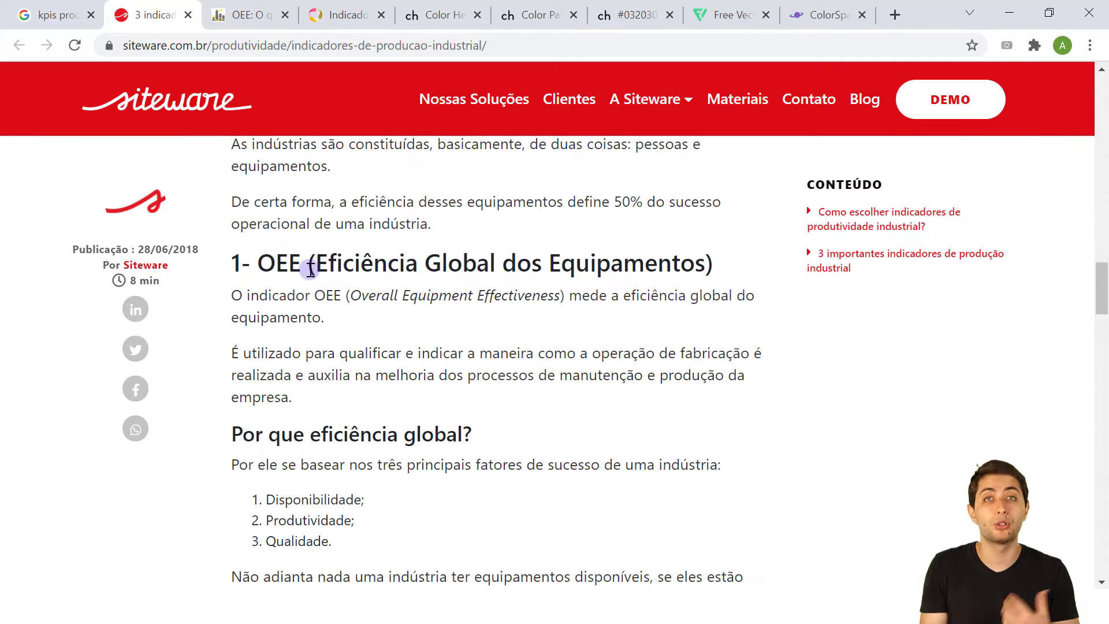
left_click_drag(257, 263, 275, 262)
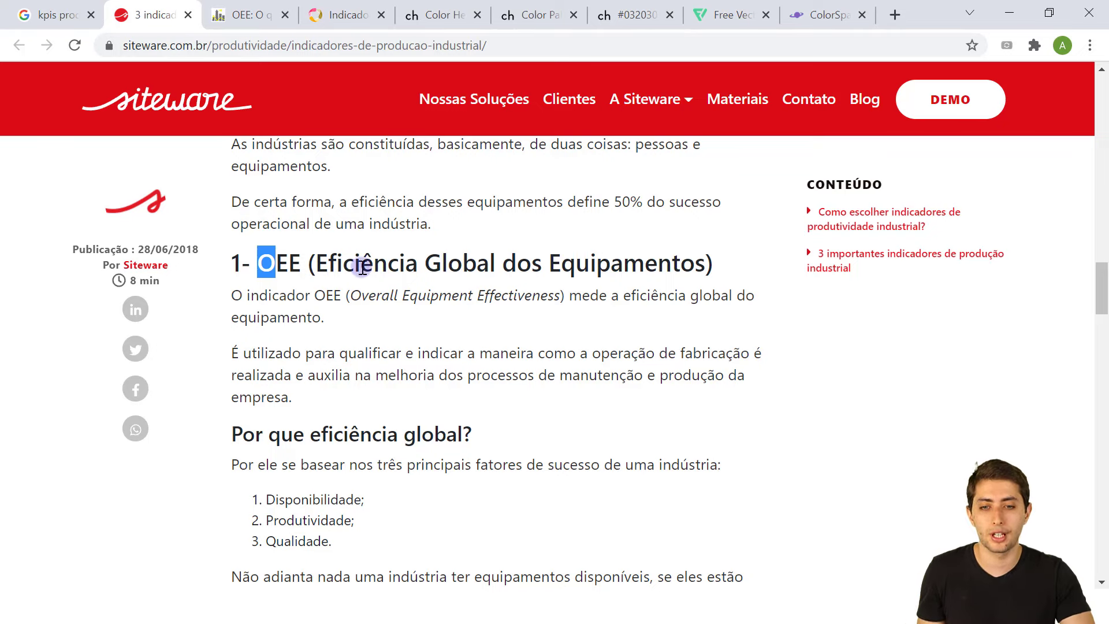
scroll(362, 265, "down", 5)
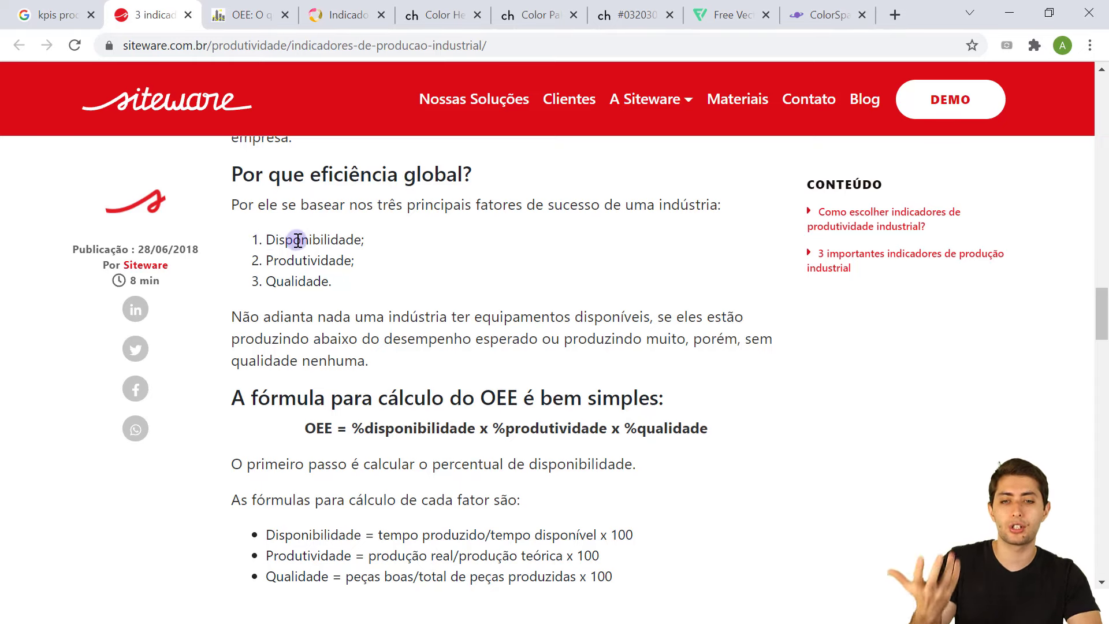
scroll(375, 289, "down", 2)
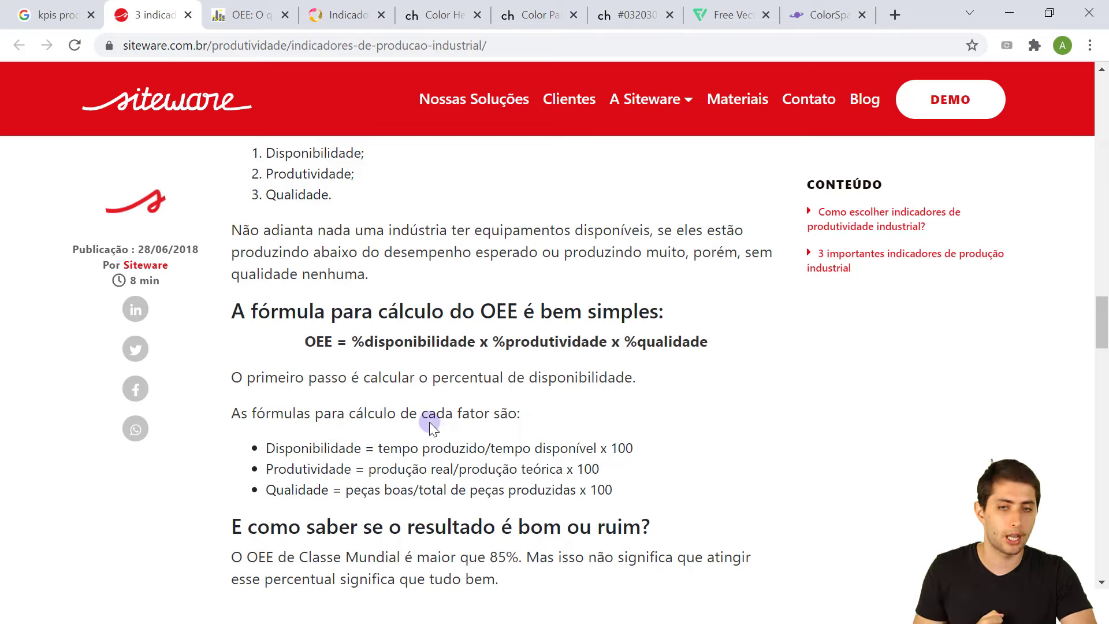
scroll(289, 248, "up", 1)
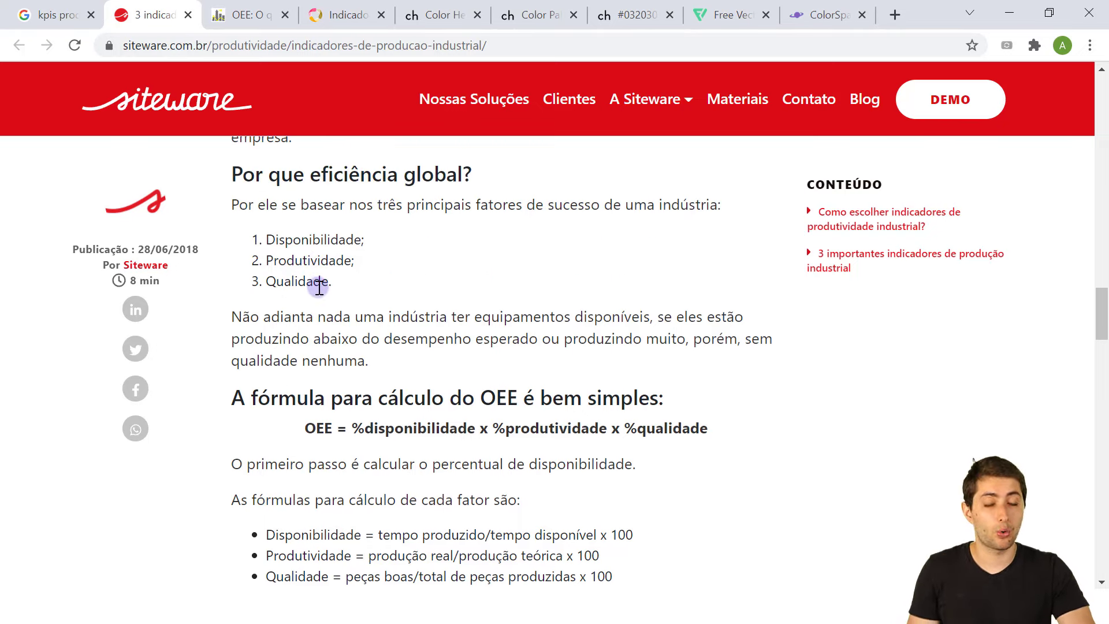
scroll(319, 287, "down", 3)
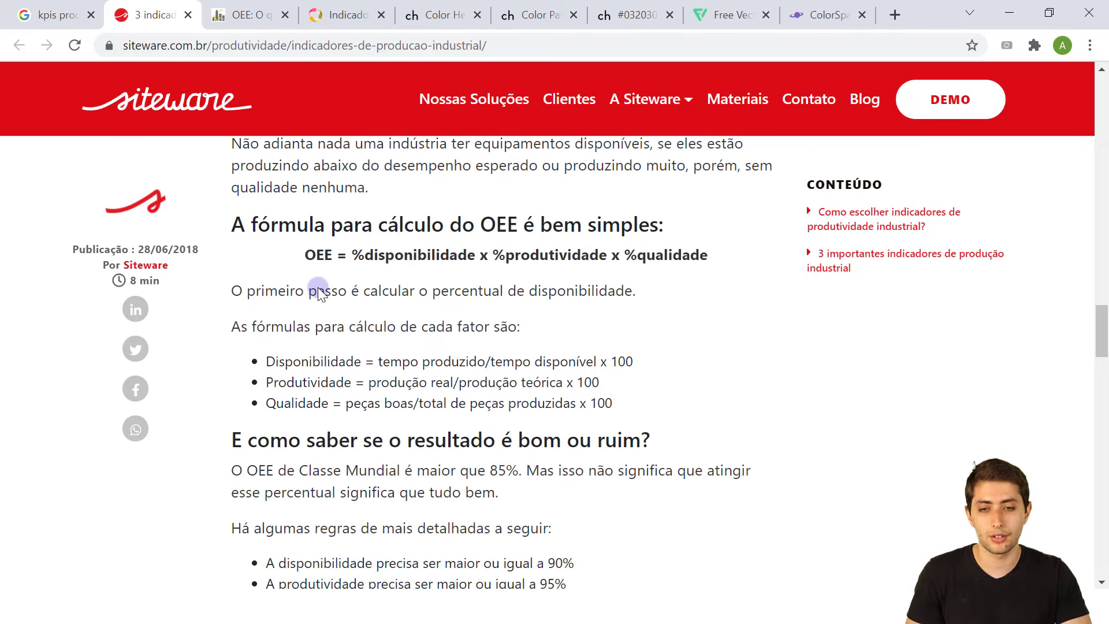
scroll(357, 450, "down", 1)
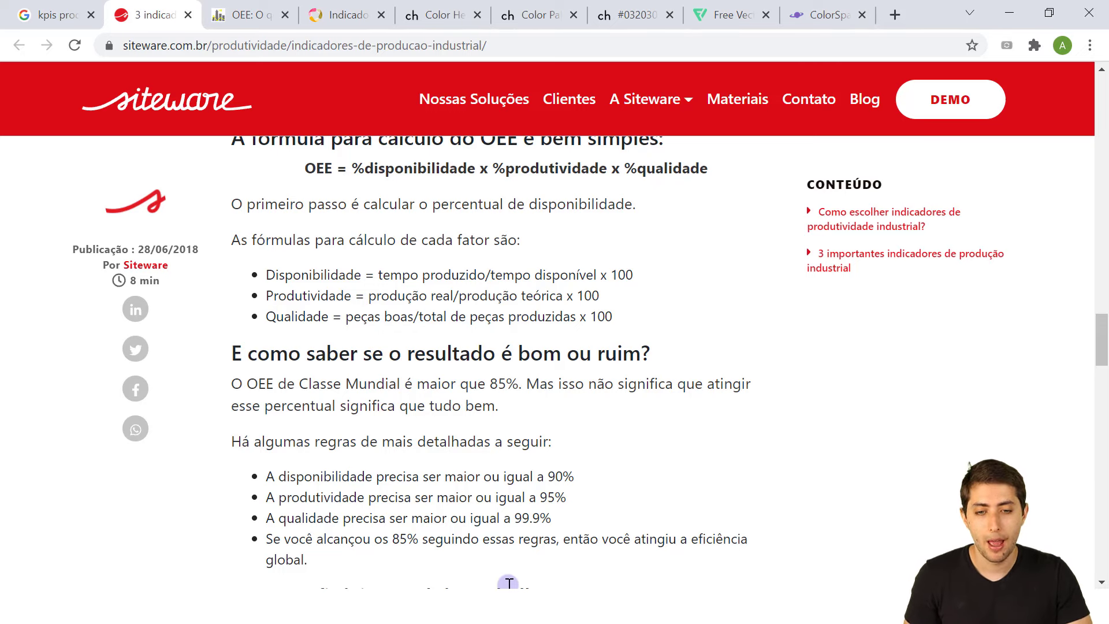
mouse_move(493, 606)
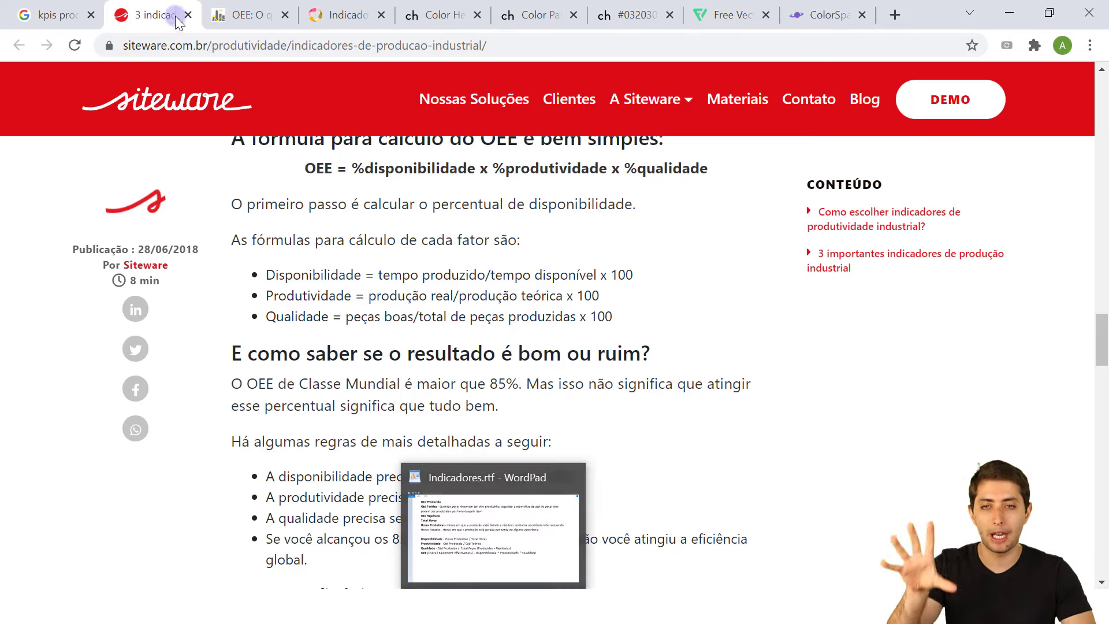
Compare the Farol article's explanation of OEE with the OEE formula and definition in the Siteware article.
left_click(252, 7)
scroll(278, 209, "down", 7)
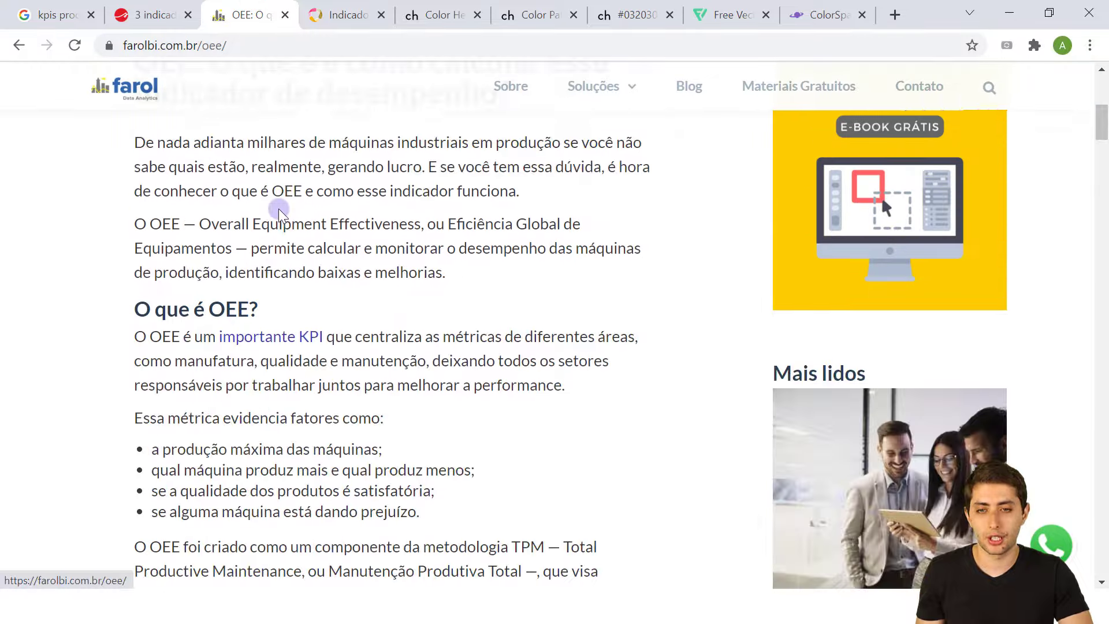
scroll(278, 209, "up", 4)
left_click(164, 8)
scroll(354, 341, "up", 5)
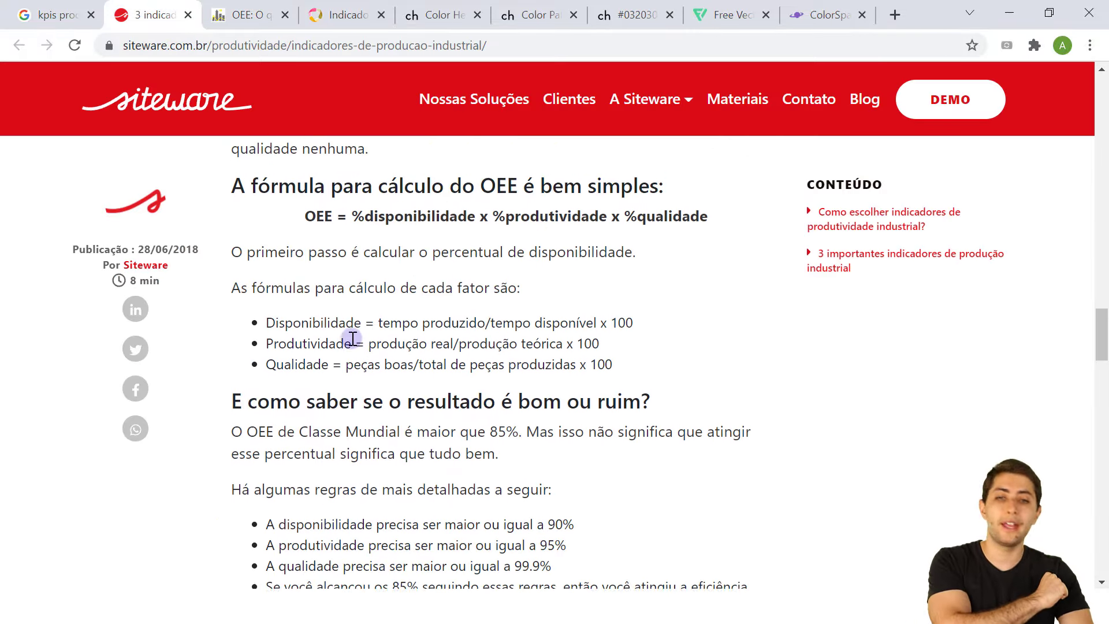
scroll(351, 339, "up", 5)
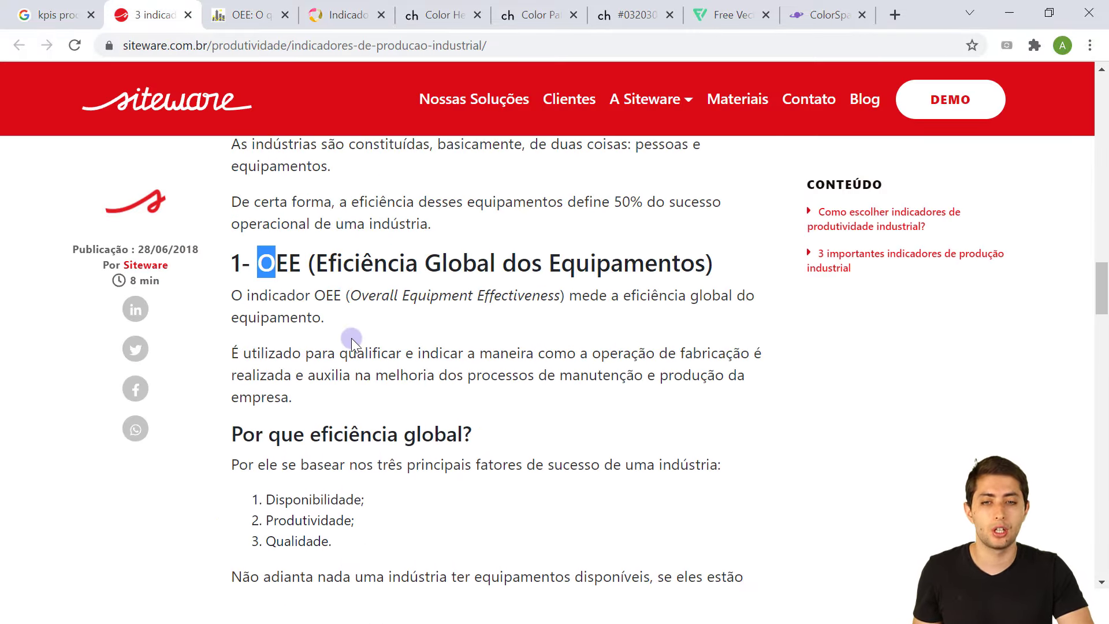
left_click(352, 339)
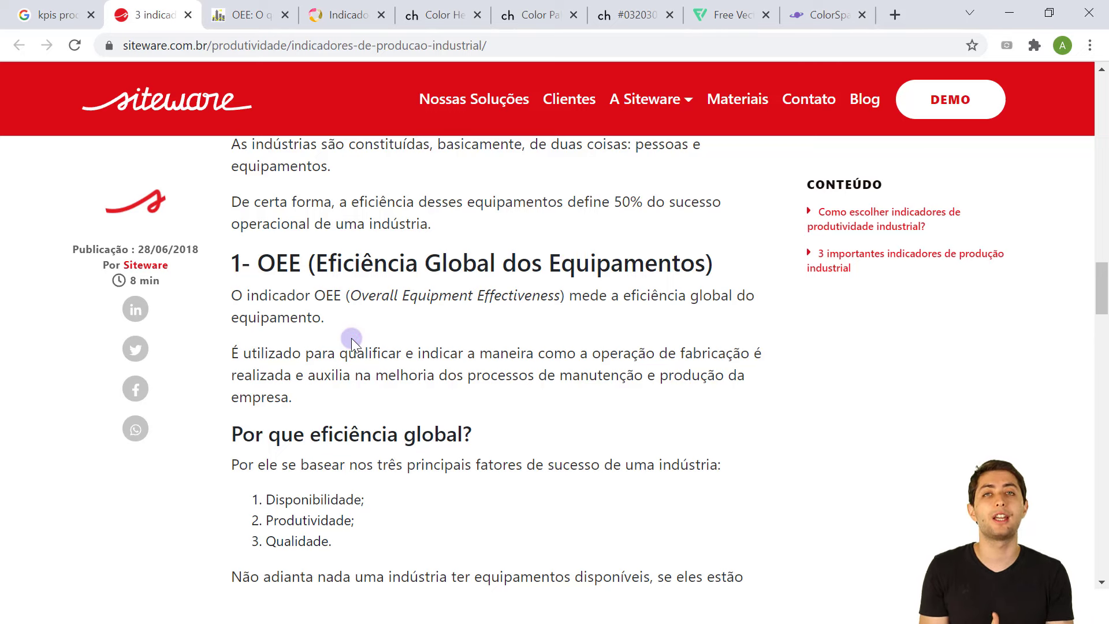
left_click(248, 13)
scroll(329, 265, "down", 6)
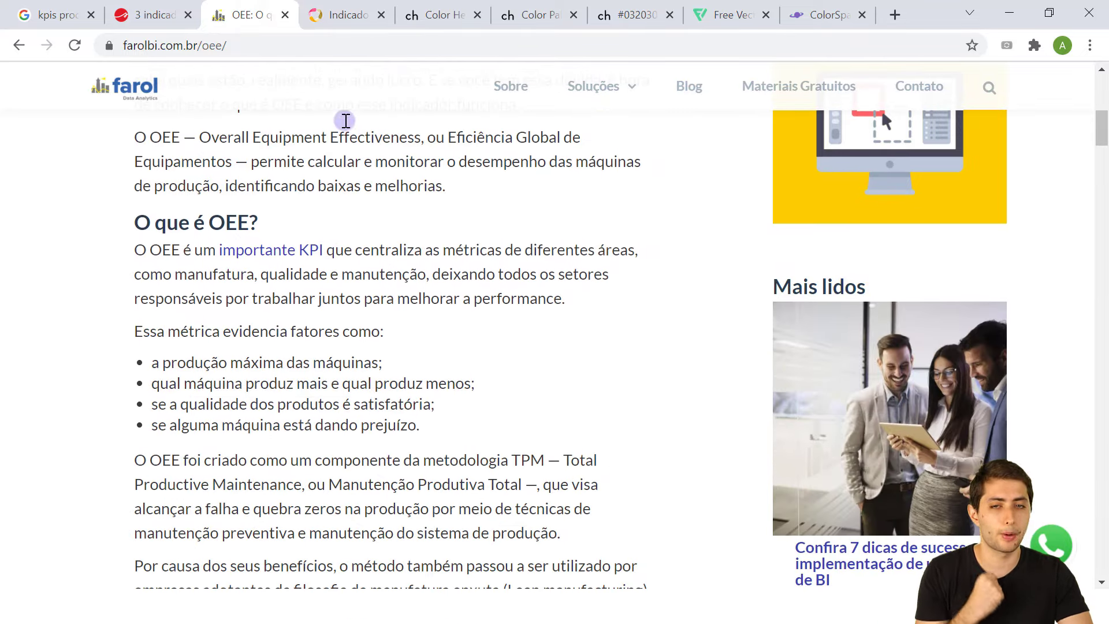
Examine the Esfera blog's list of seven industrial production KPIs, focusing on On Time In Full (OTIF).
left_click(341, 13)
scroll(310, 322, "down", 2)
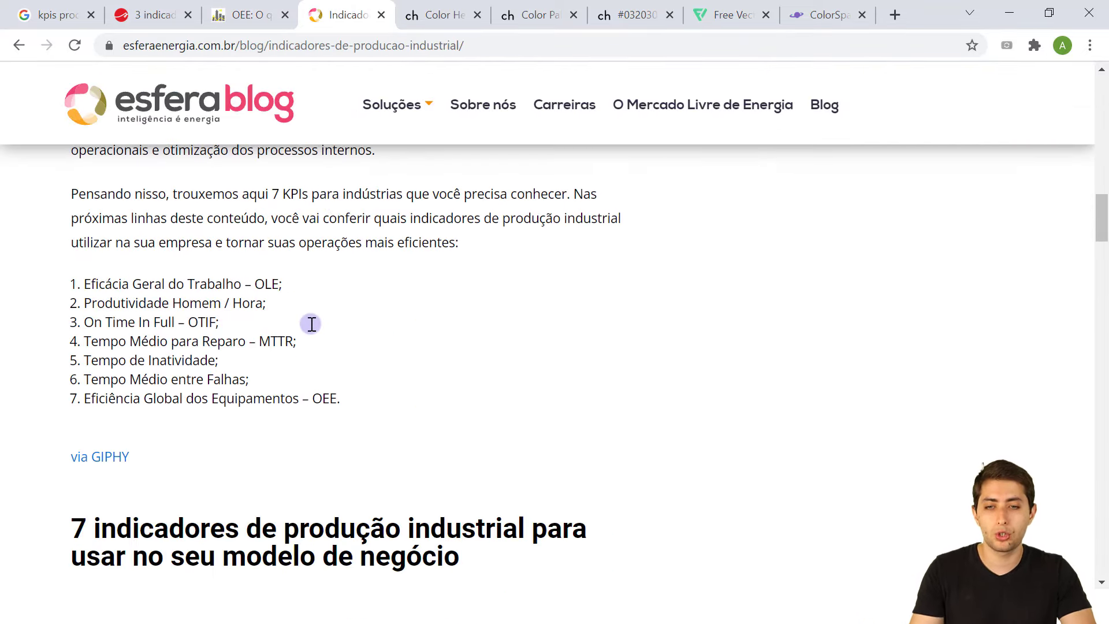
left_click_drag(188, 322, 205, 321)
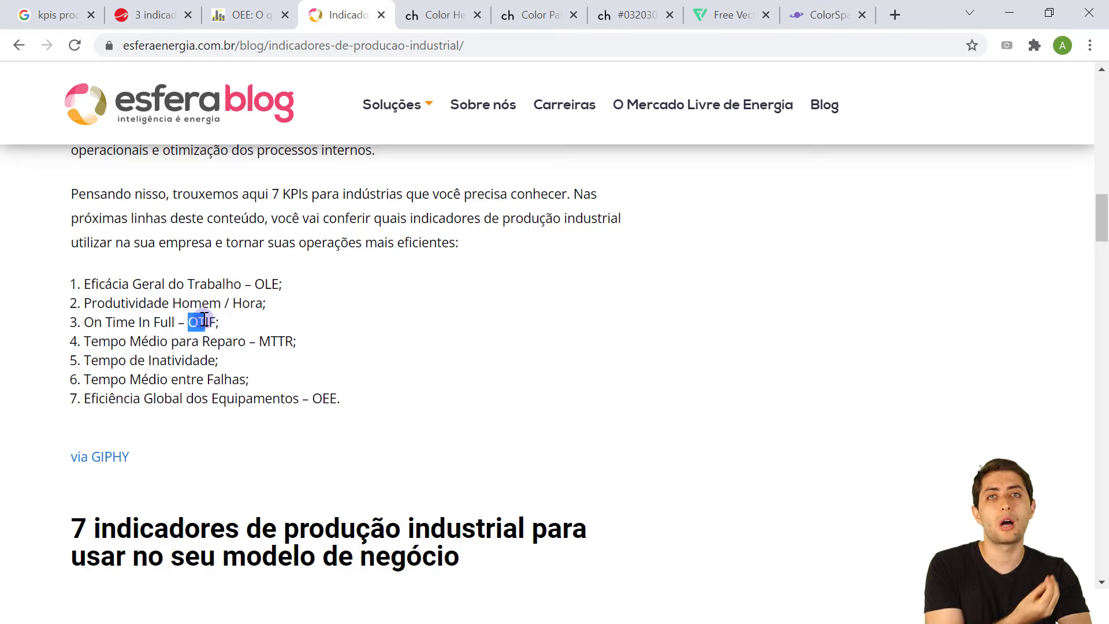
left_click(299, 317)
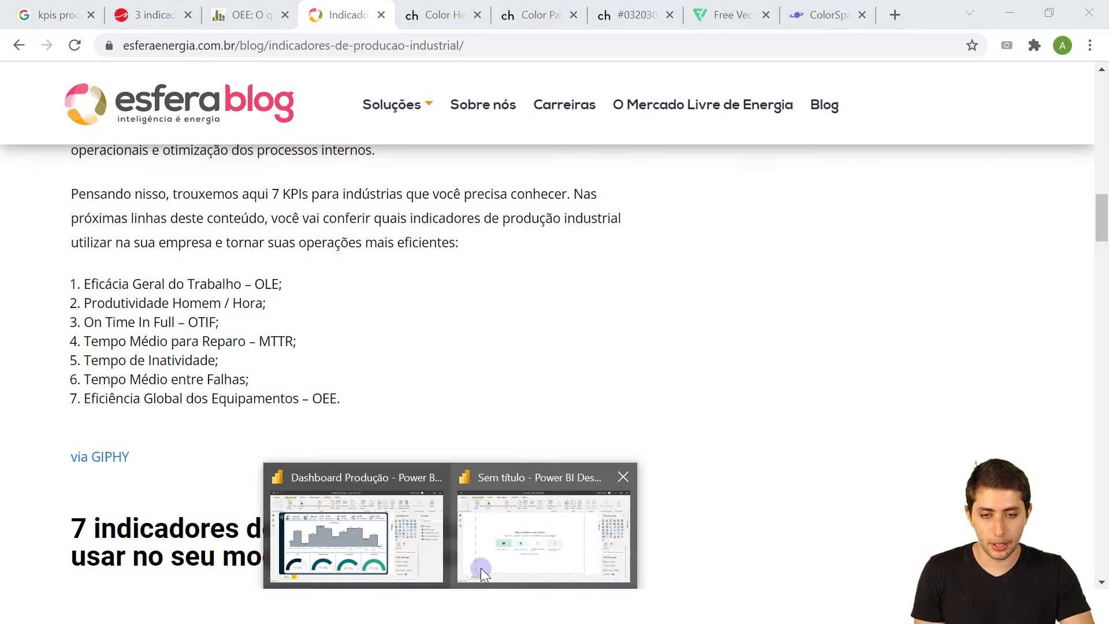
Switch to the untitled Power BI Desktop report and connect to the Excel workbook Produção.xlsx in the 11-03 folder.
left_click(488, 560)
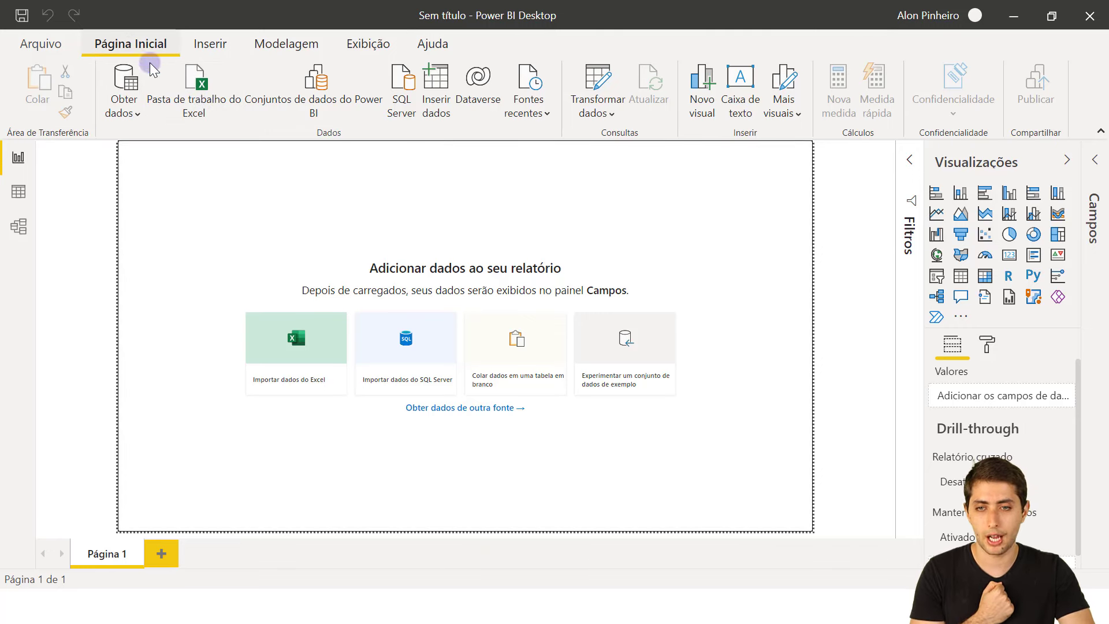
left_click(177, 91)
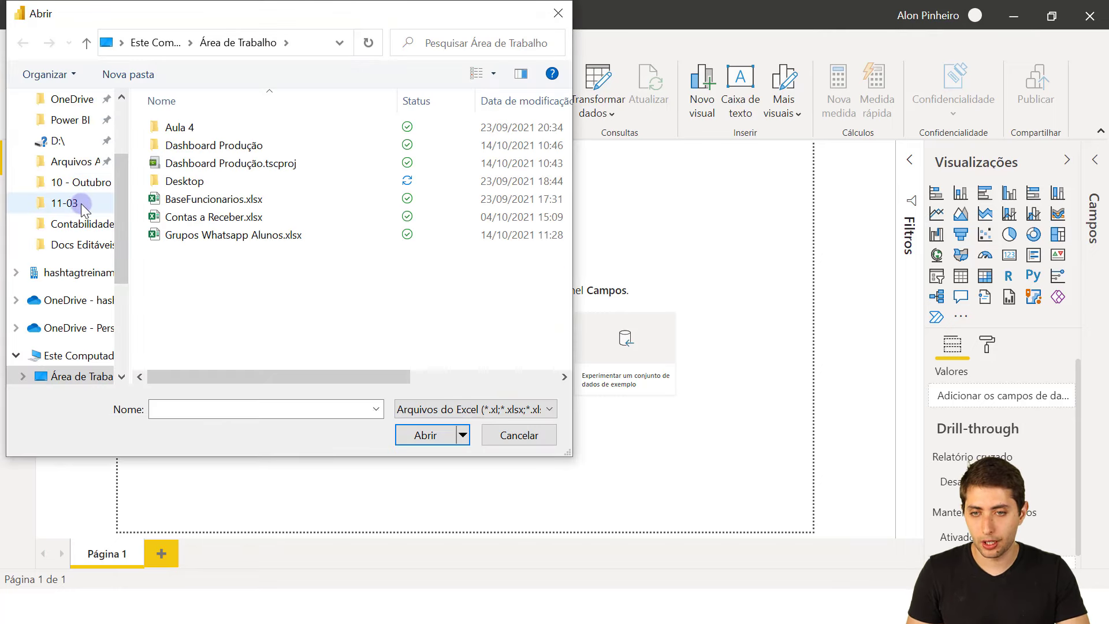
left_click(81, 203)
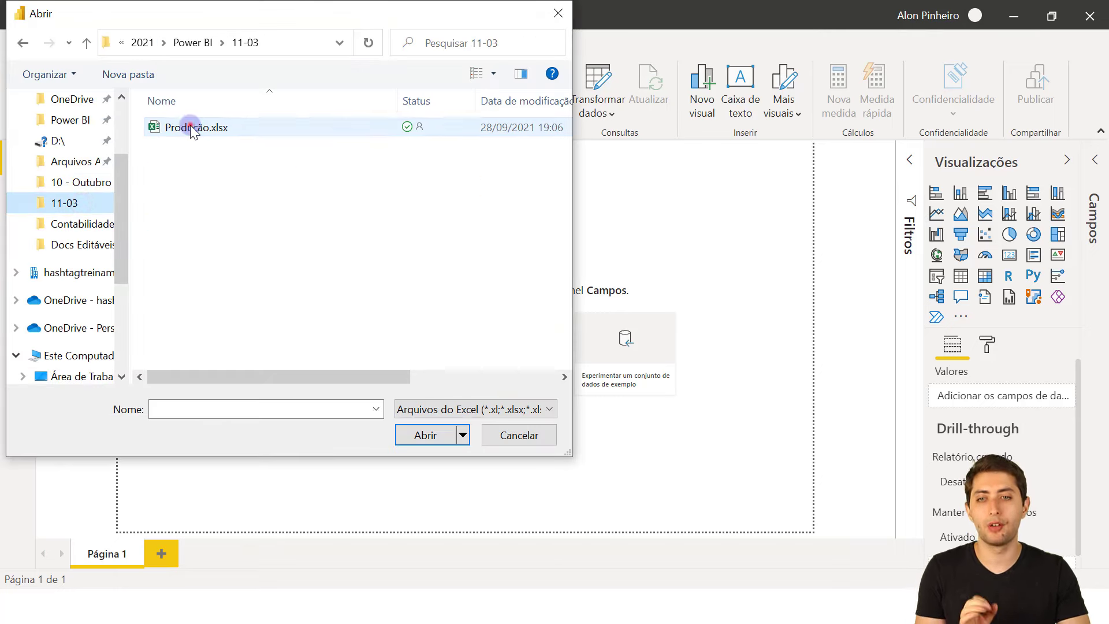
left_click(190, 127)
left_click(426, 434)
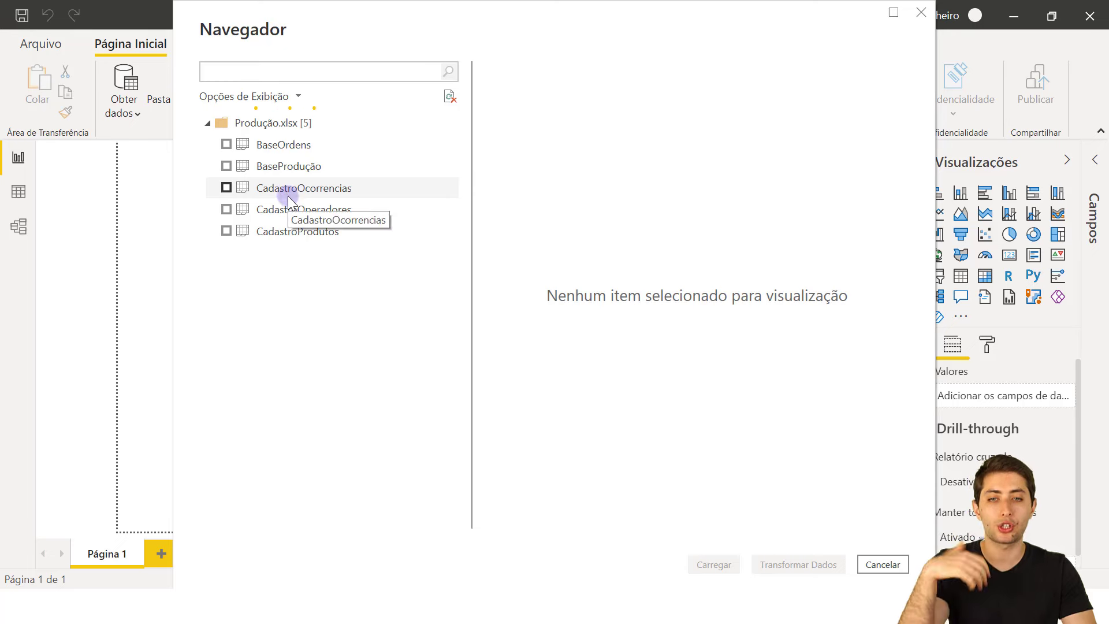
Select BaseOrdens, BaseProdução, CadastroOcorrencias, CadastroOperadores and CadastroProdutos from Produção.xlsx and open them for transformation in Power Query.
left_click(225, 145)
left_click(226, 166)
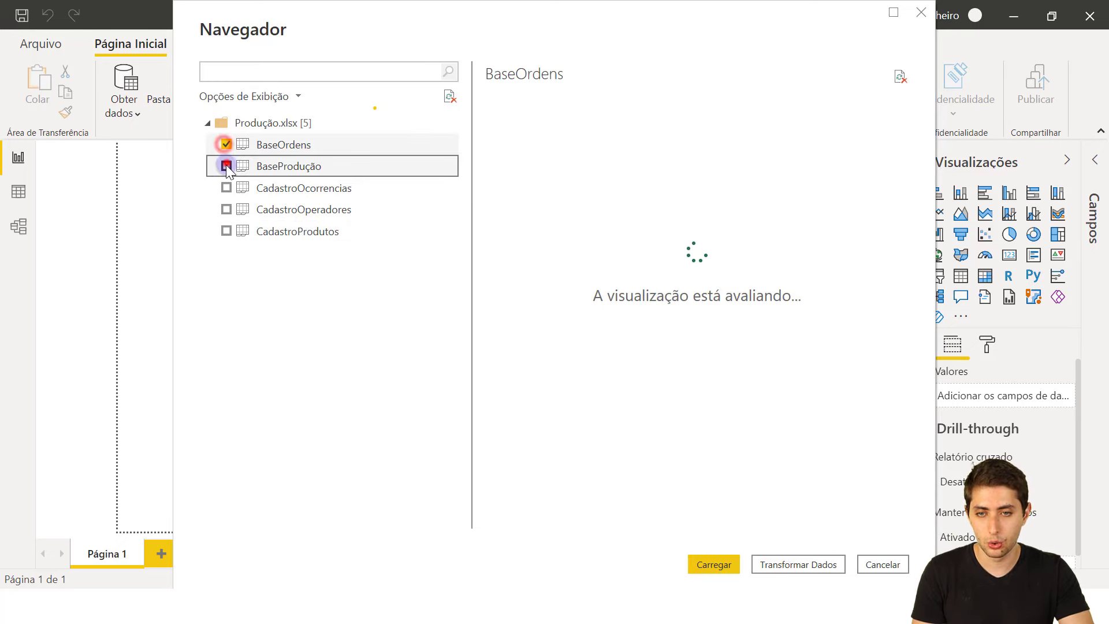
left_click(227, 187)
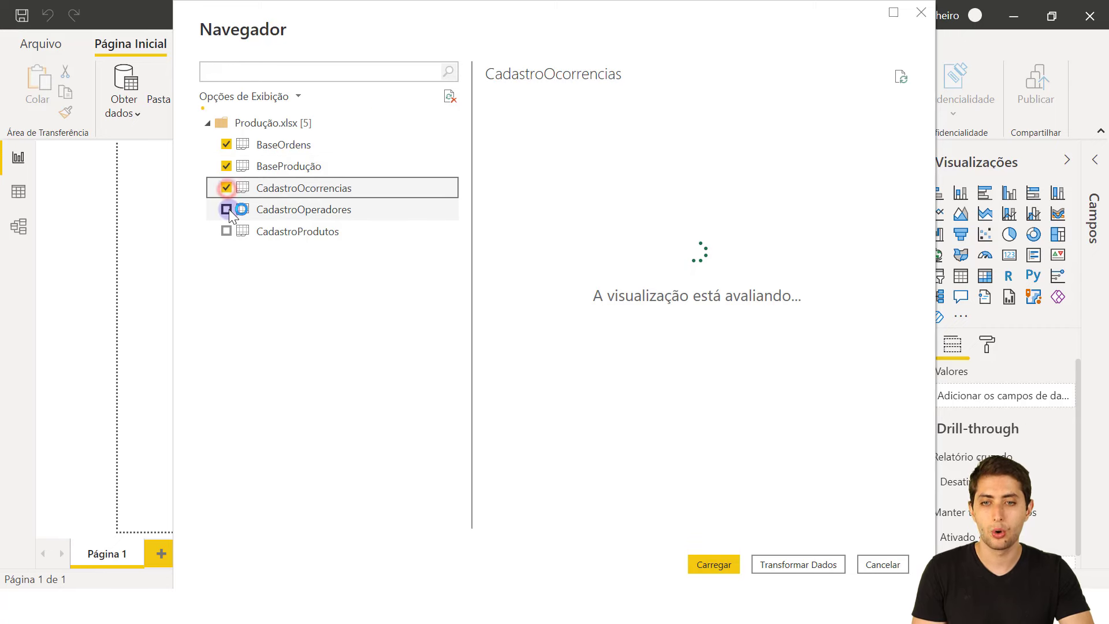
left_click(226, 209)
left_click(225, 231)
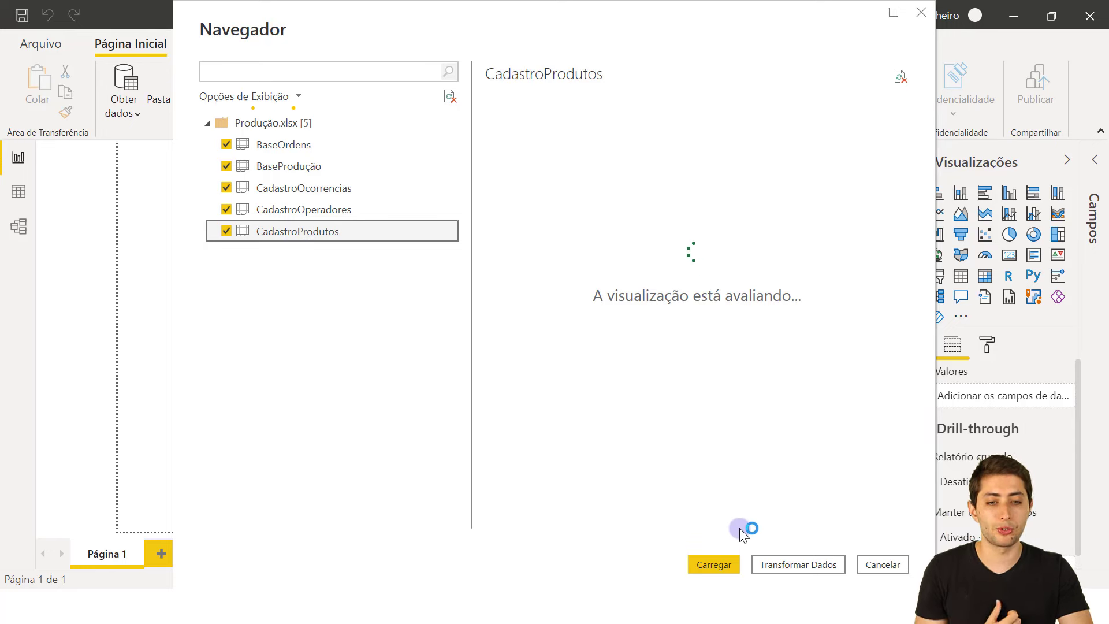
left_click(726, 571)
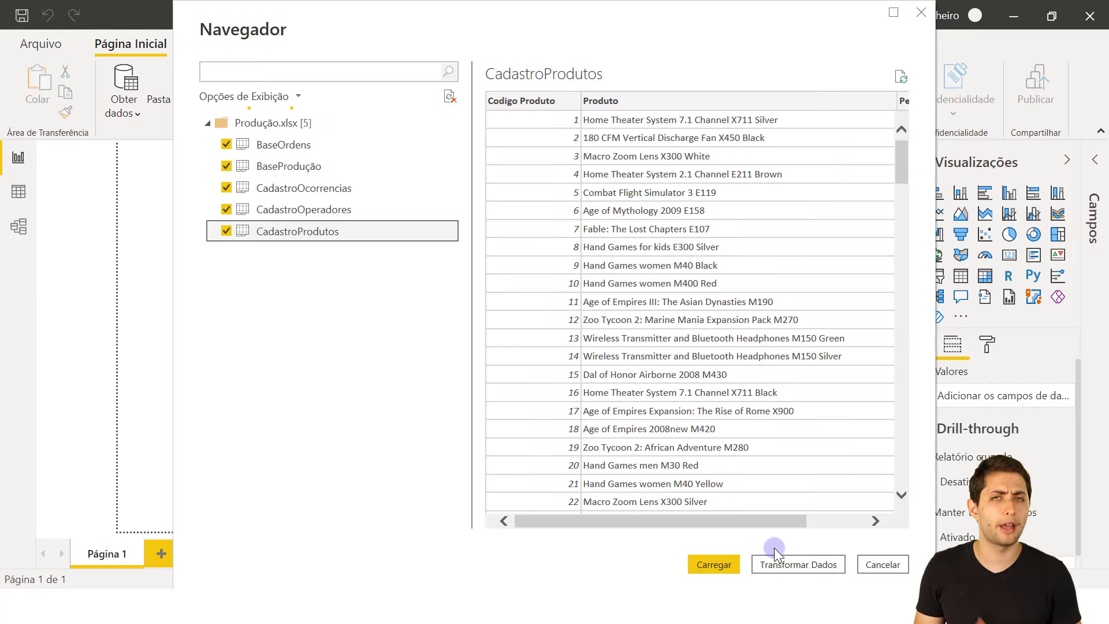
left_click(799, 564)
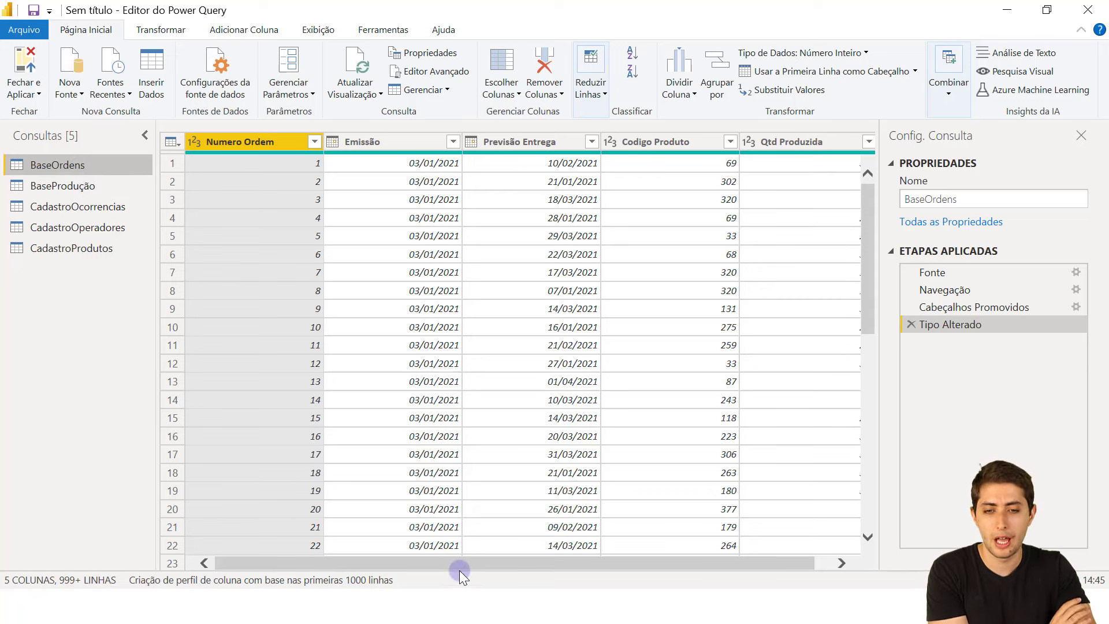
Review the BaseOrdens columns and examine how BaseProdução records order number, operator code, occurrence, and start and end times.
mouse_move(454, 562)
left_mouse_down()
mouse_move(597, 562)
mouse_move(456, 545)
left_mouse_up()
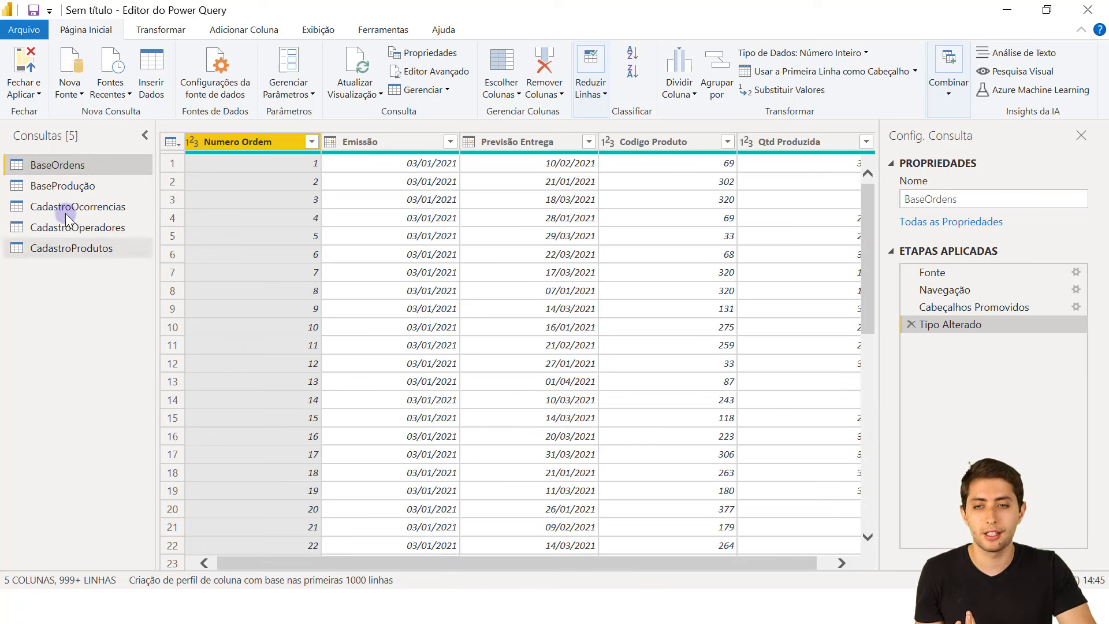
left_click(68, 185)
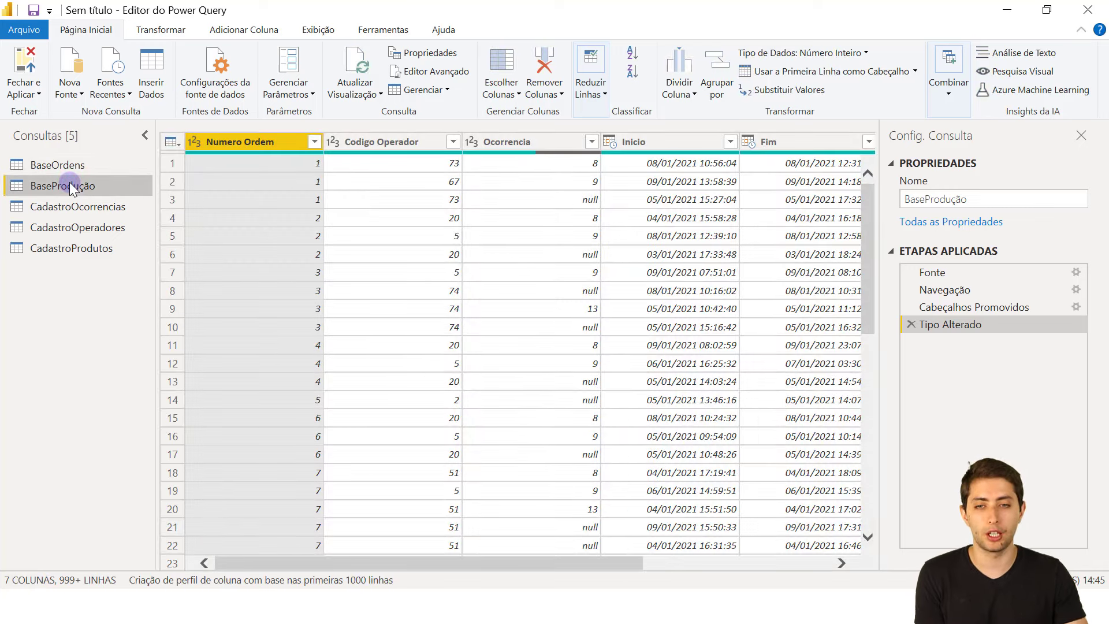
left_click_drag(588, 563, 608, 563)
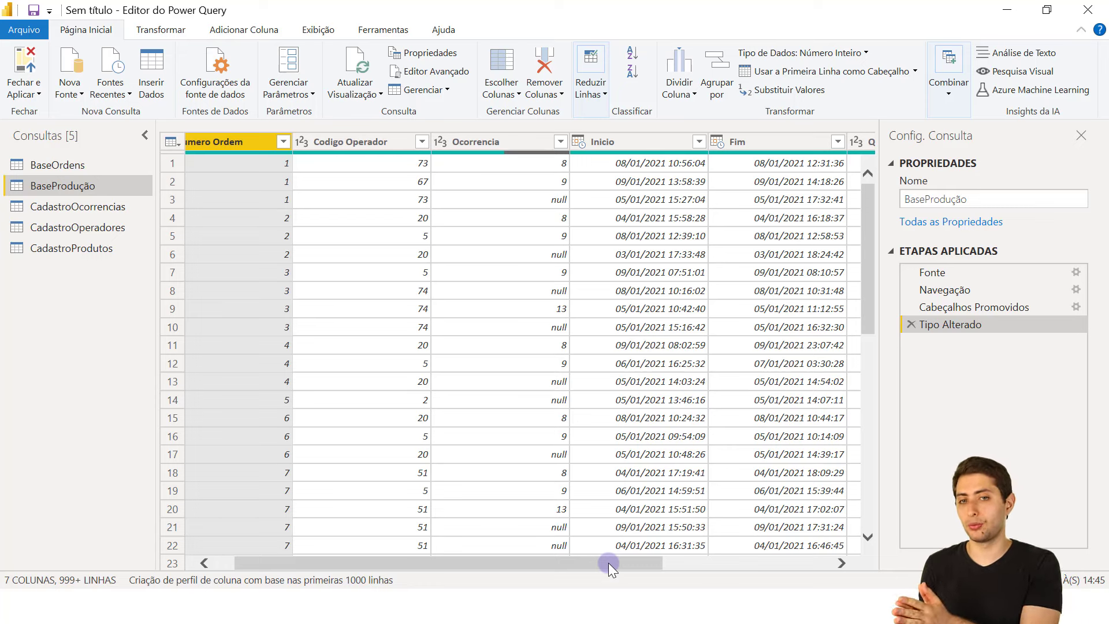
left_click(514, 168)
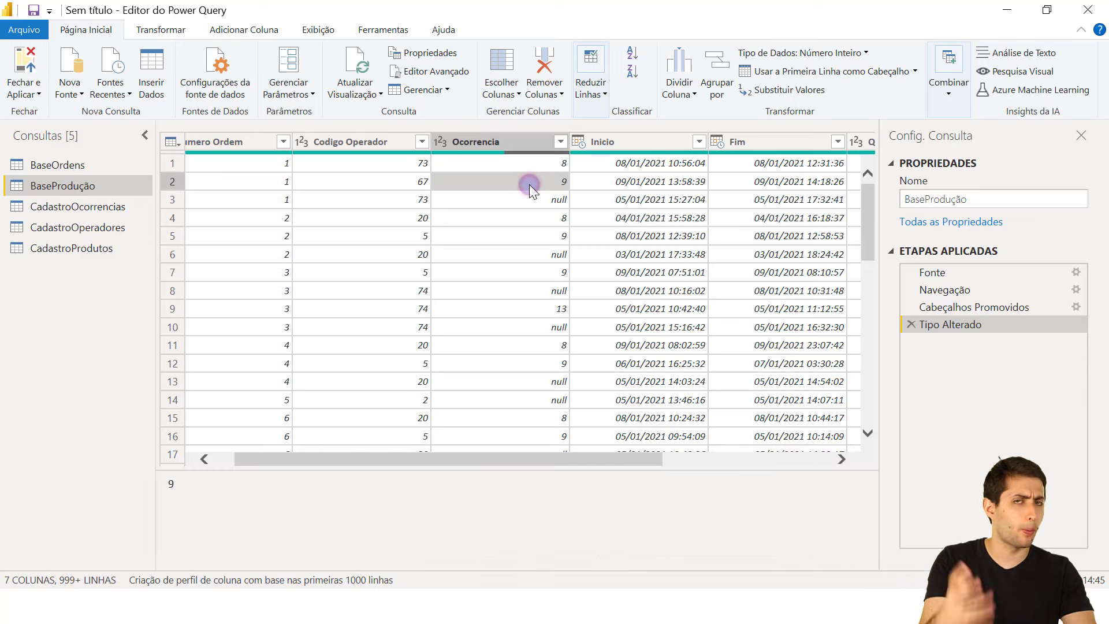
left_click(626, 163)
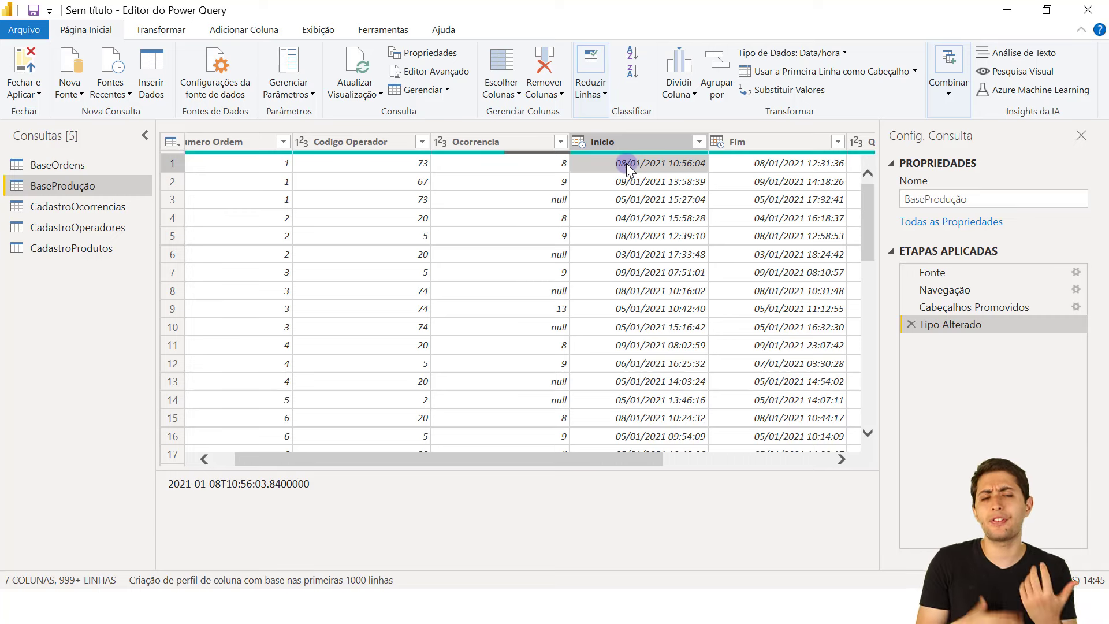
left_click(626, 163)
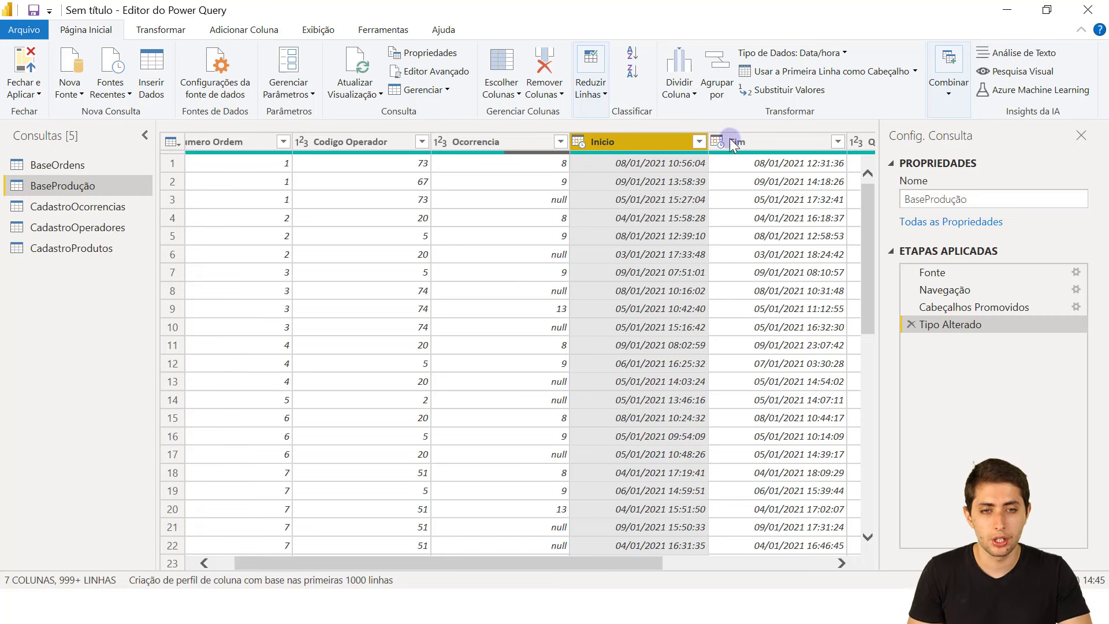
left_click(769, 141)
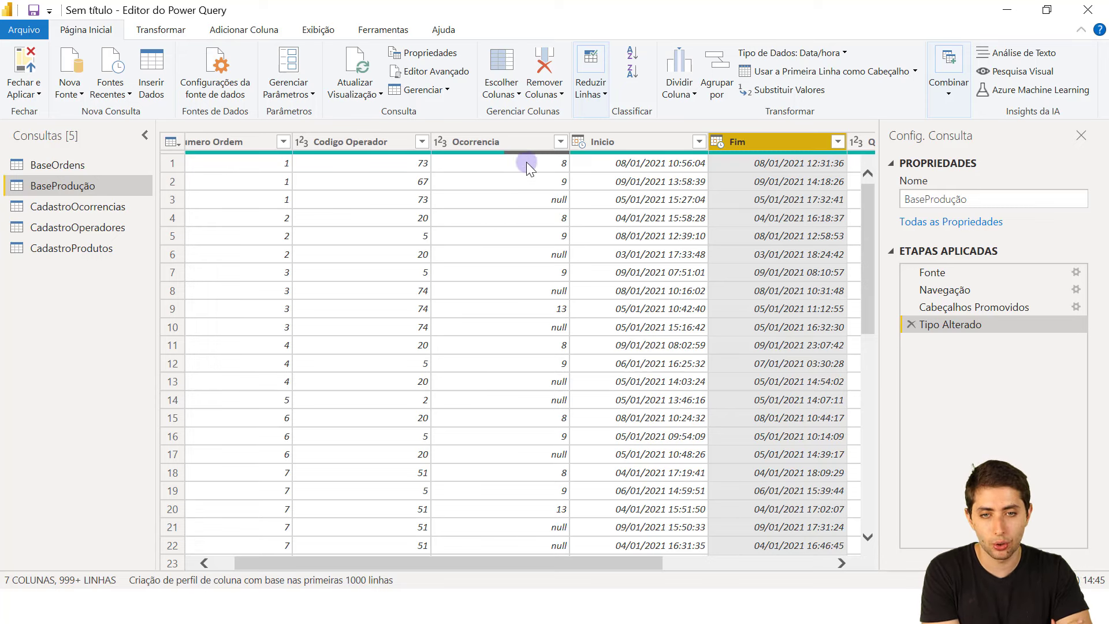
left_click(257, 164)
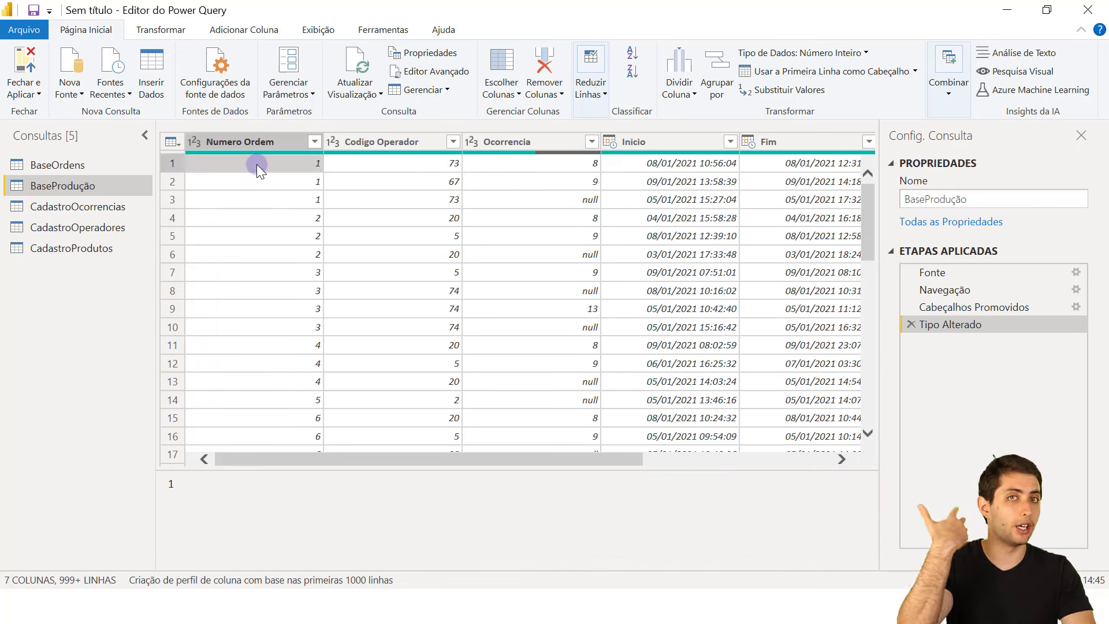
left_click(404, 171)
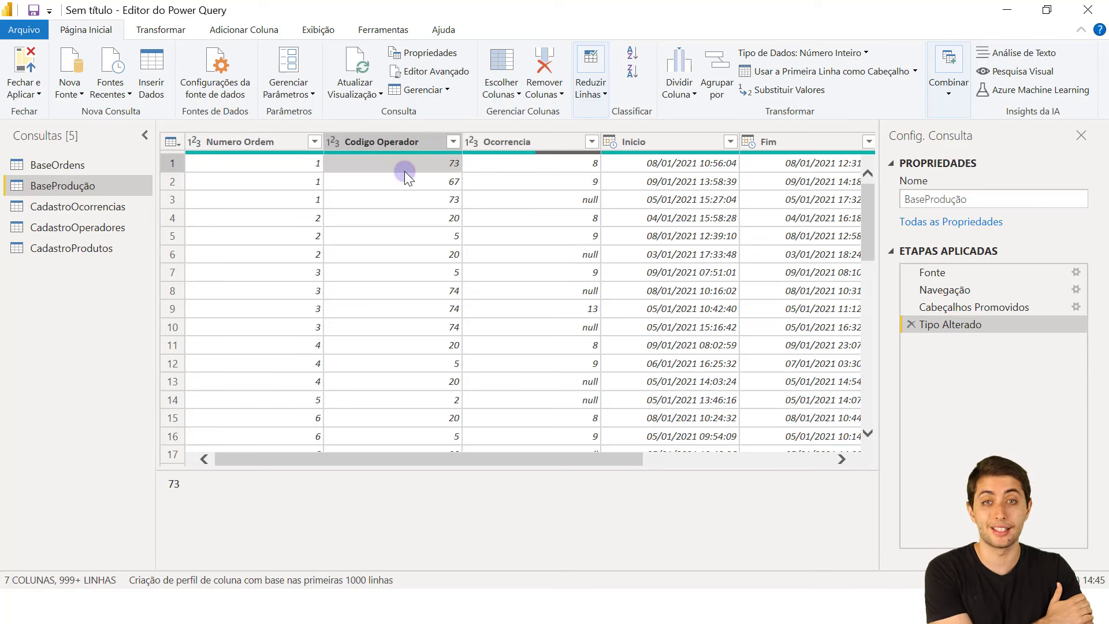
left_click(538, 168)
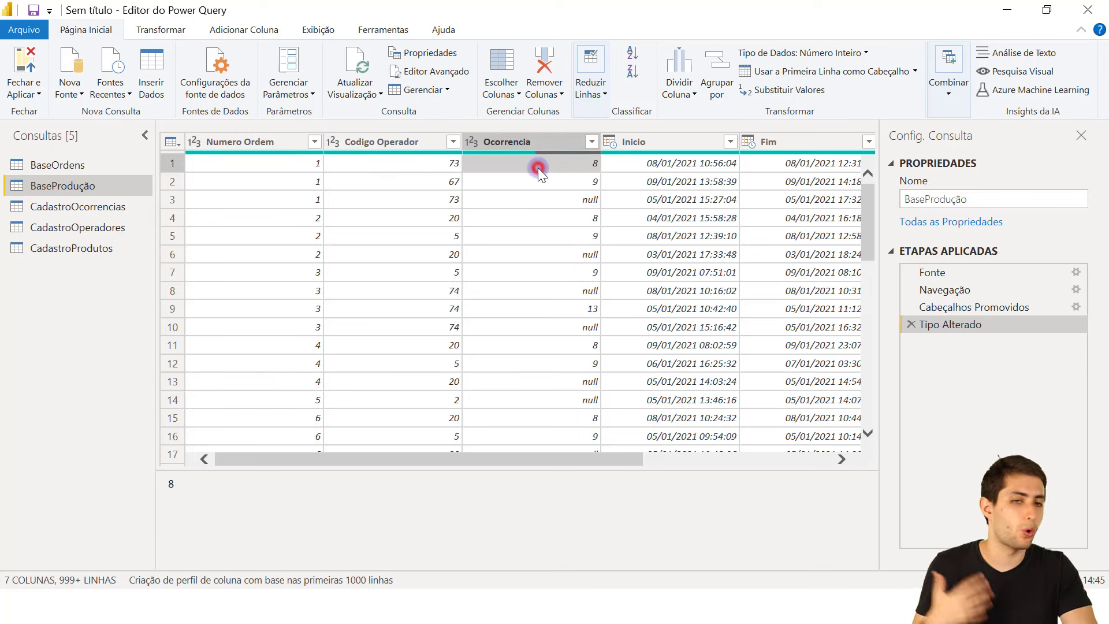
left_click(641, 164)
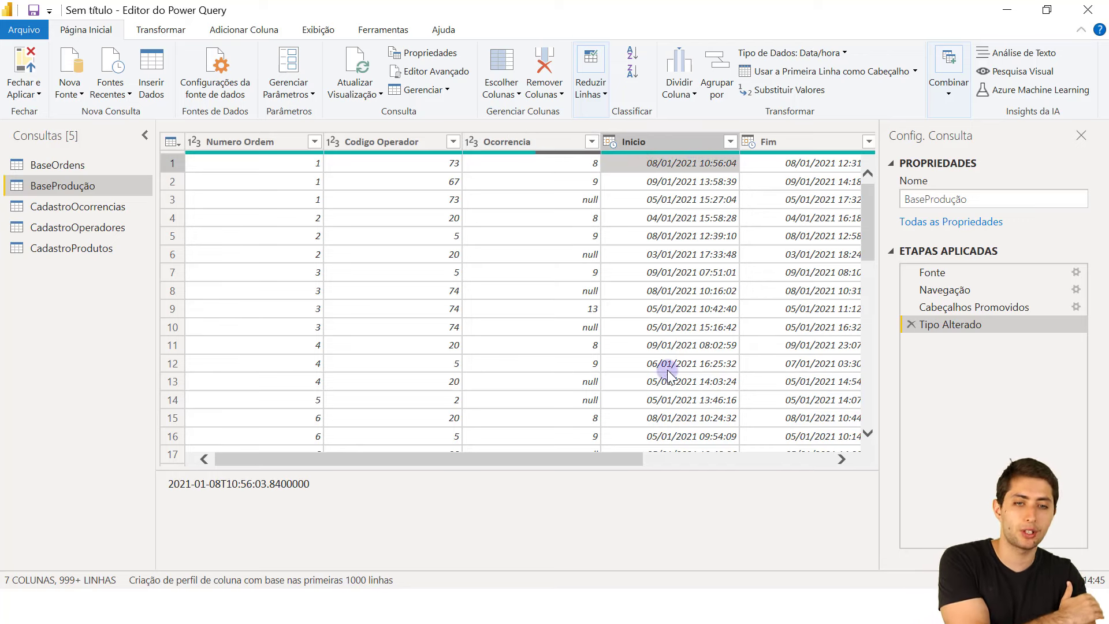
left_click_drag(605, 456, 699, 456)
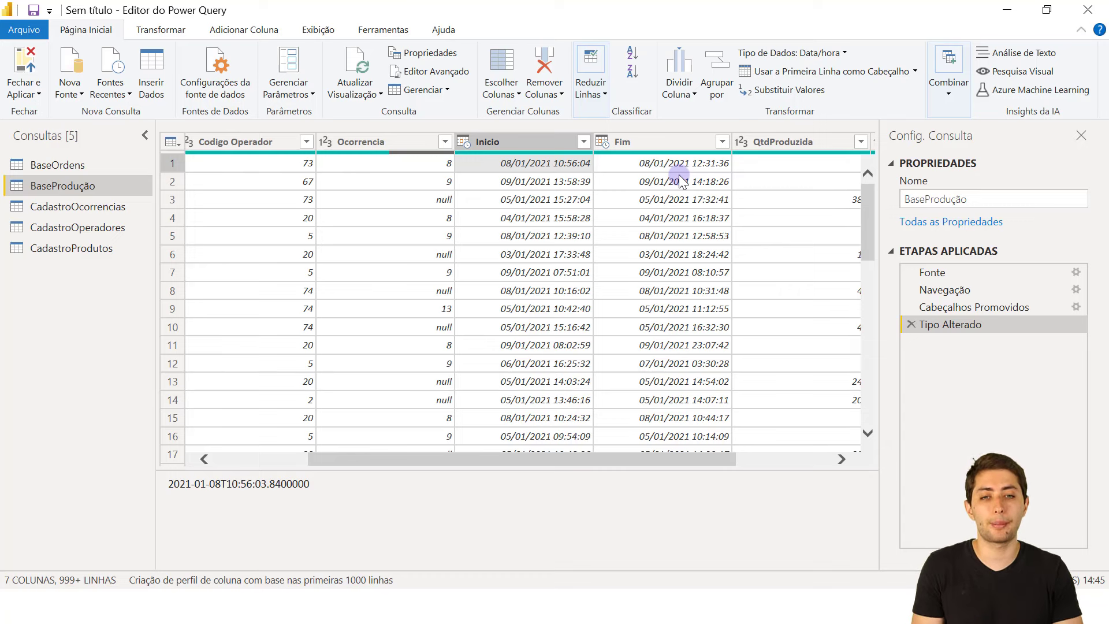
Compare the date and time values in the Inicio and Fim columns of BaseProdução.
left_click(569, 143)
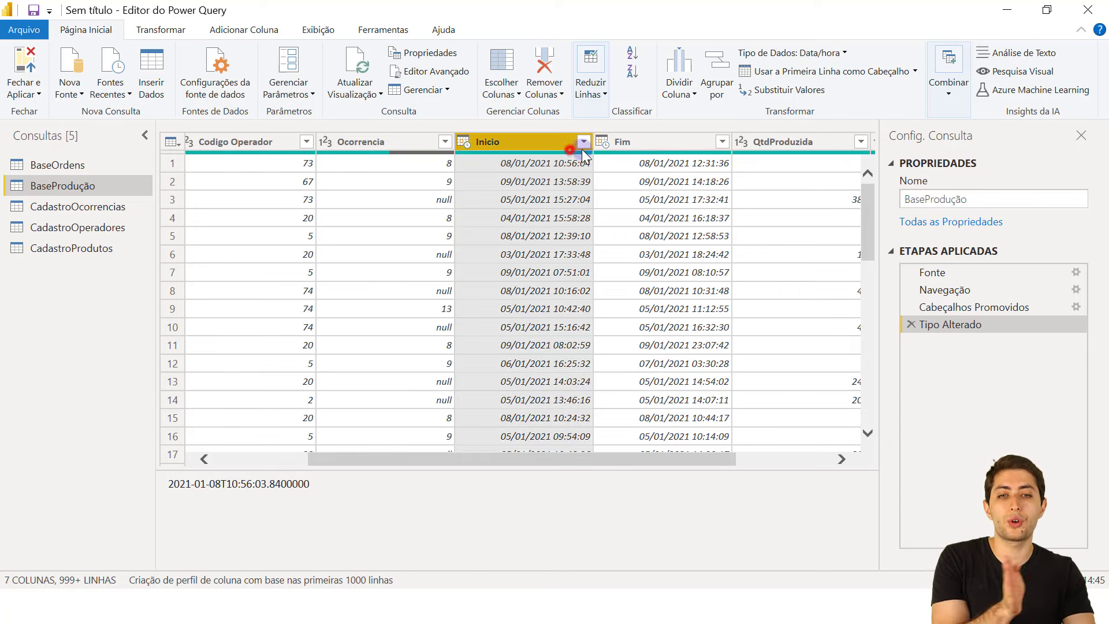
left_click(637, 141)
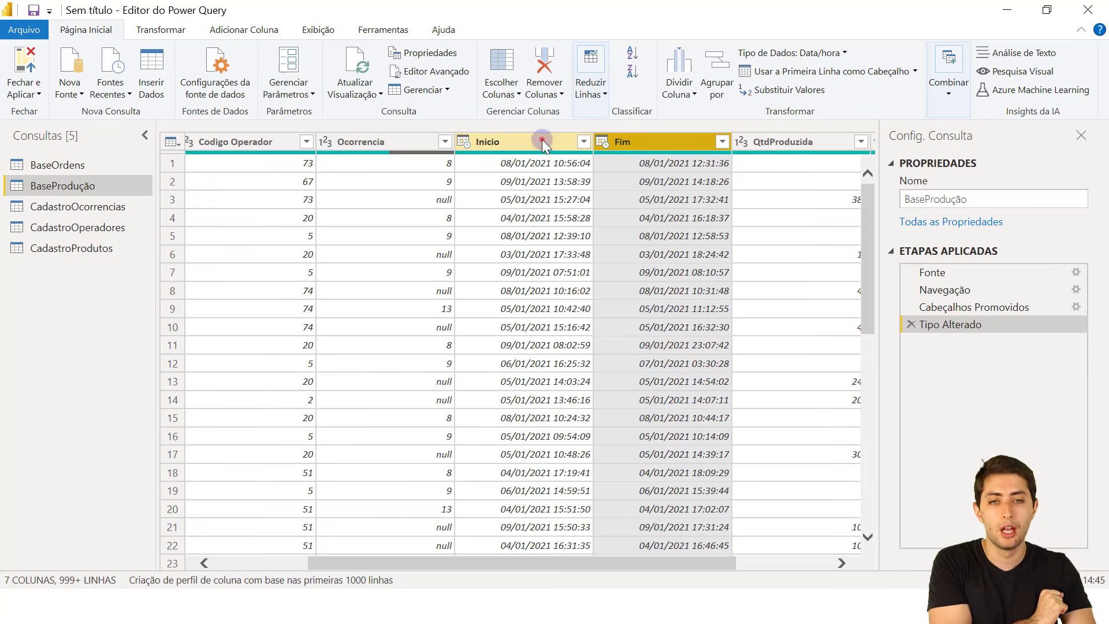
left_click(541, 140)
left_click(632, 142)
left_click(499, 148)
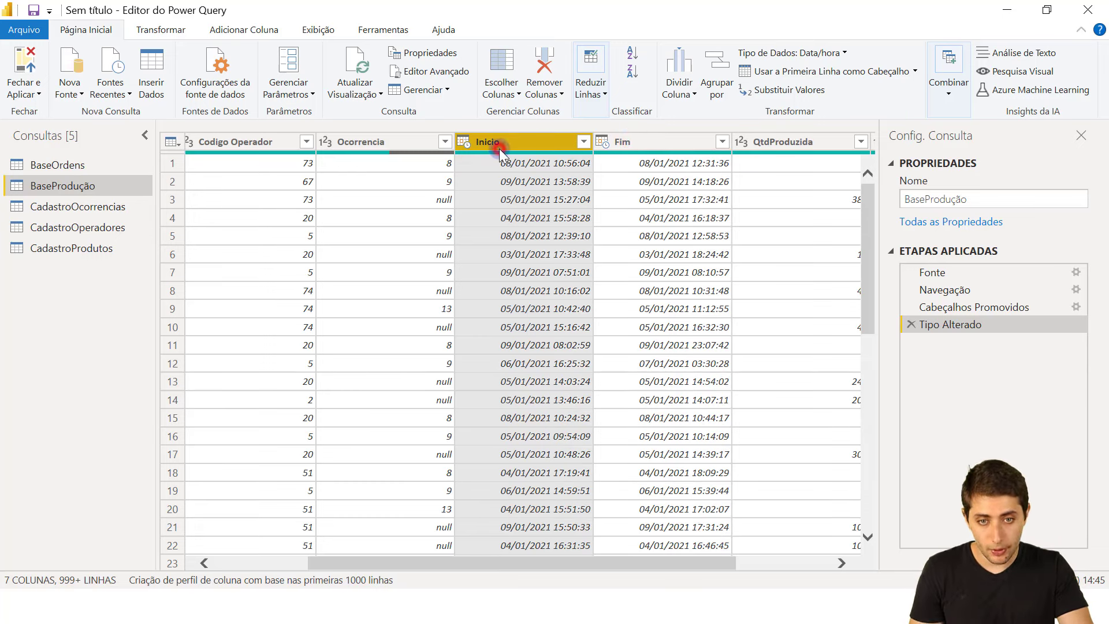
left_click(563, 163)
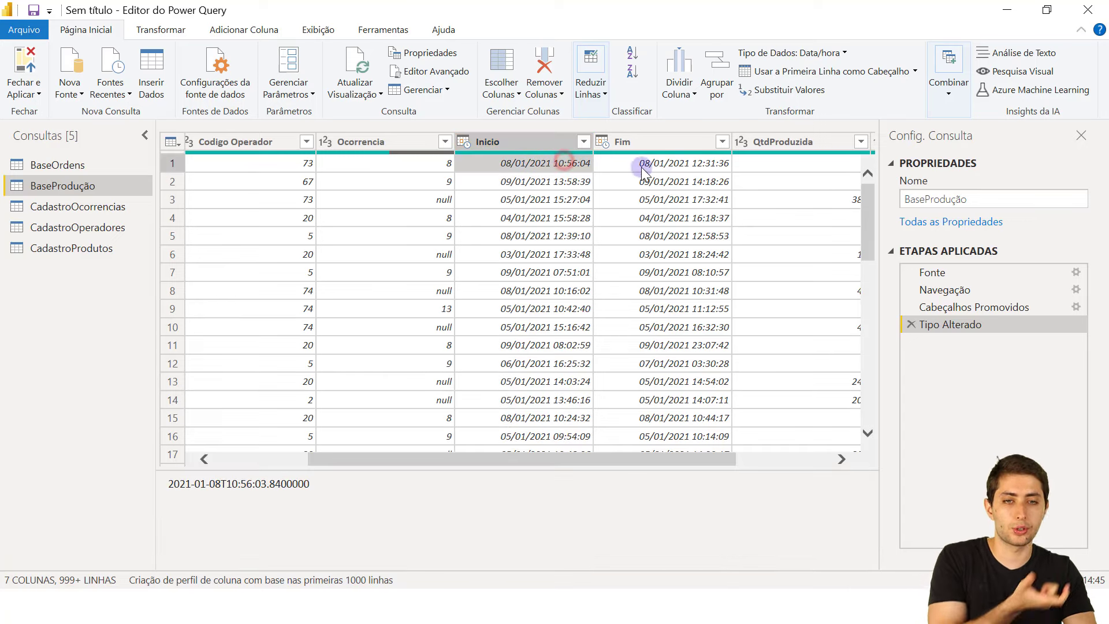
left_click(668, 164)
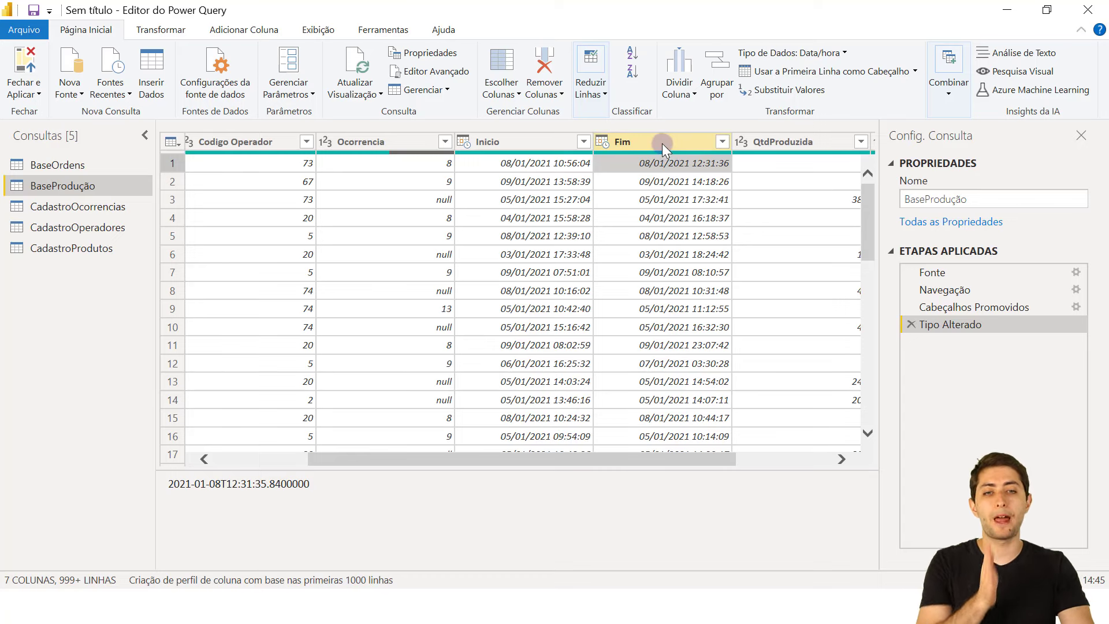
left_click(661, 143)
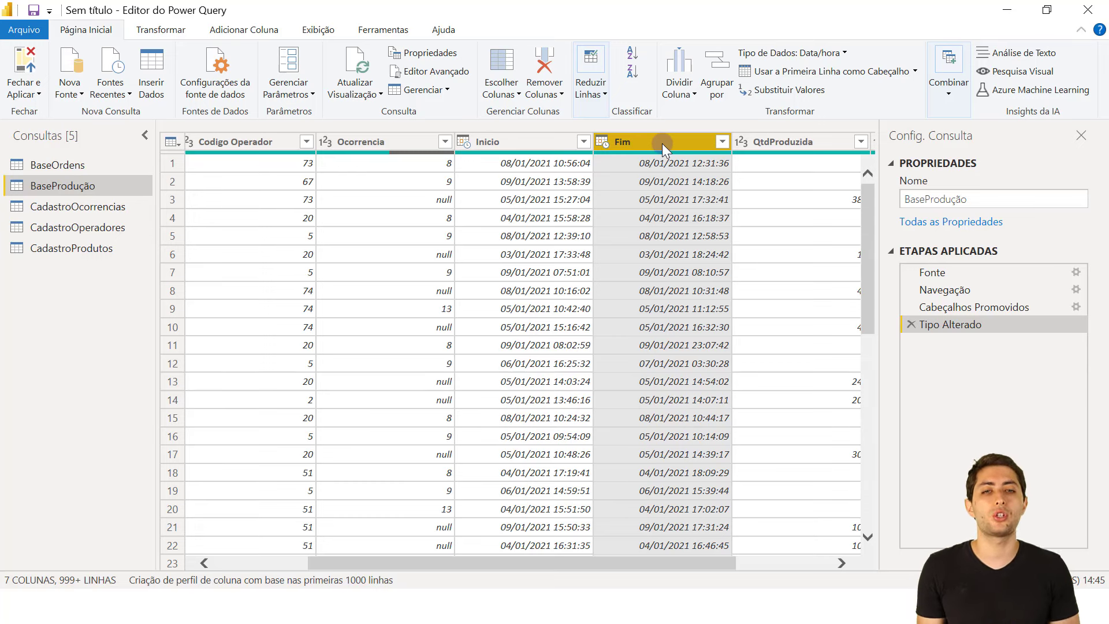
left_click(662, 143)
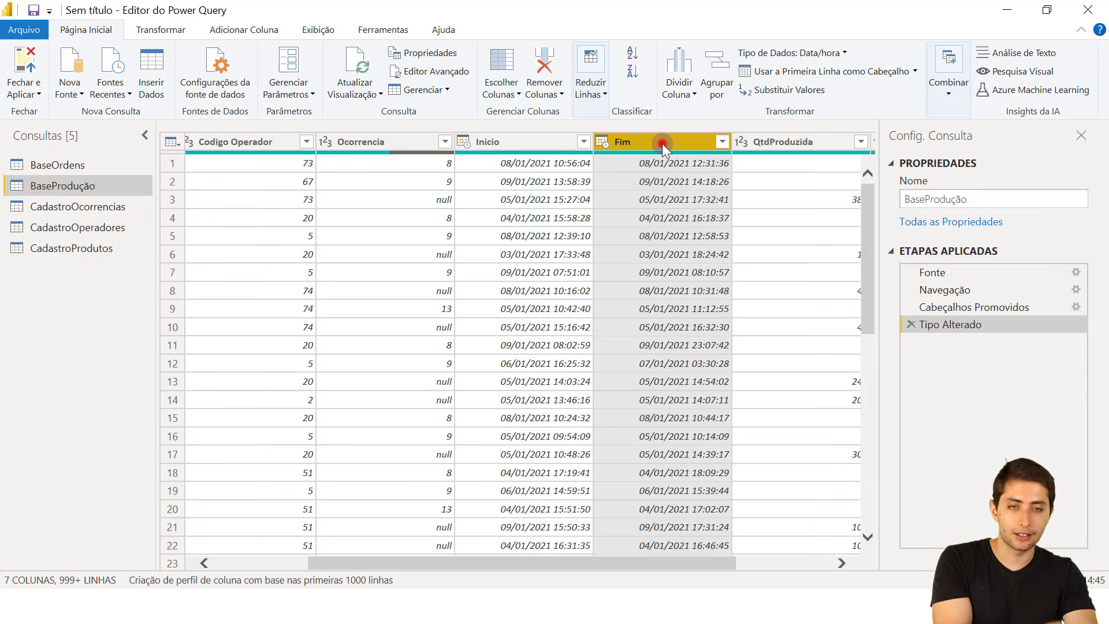
left_click(508, 140)
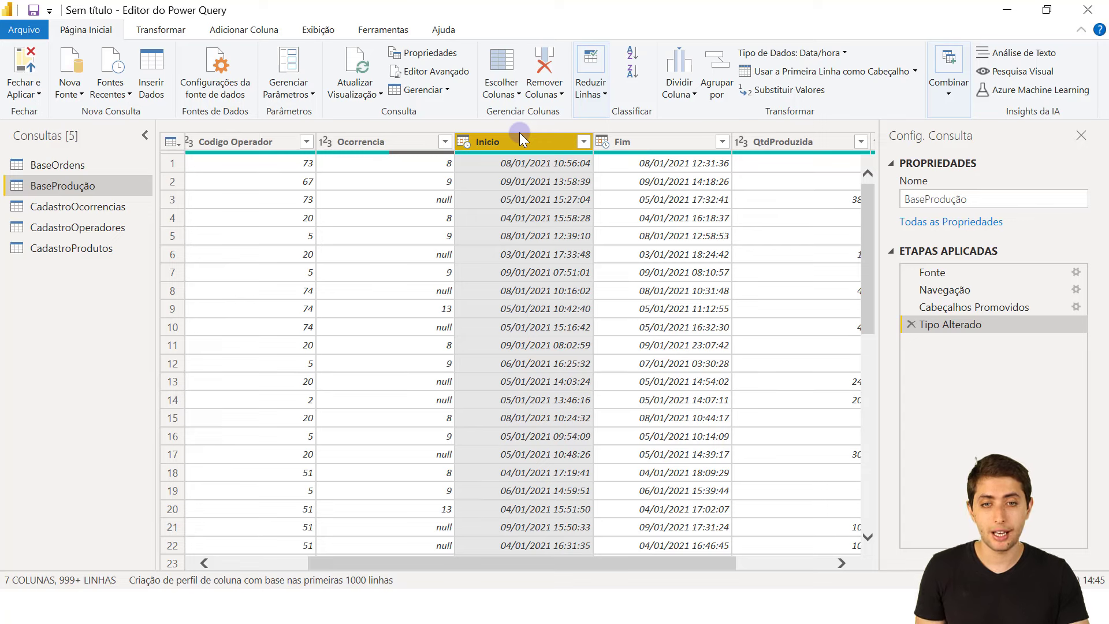
left_click(645, 145)
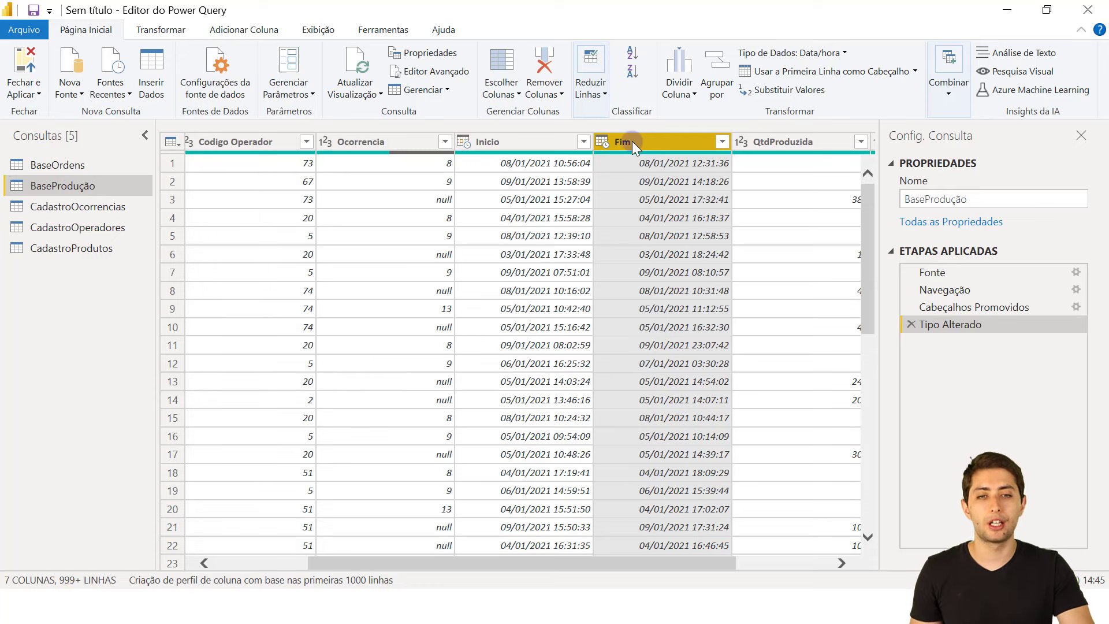
Add a column to BaseProdução with the time difference obtained by subtracting Inicio from Fim.
left_click(532, 140)
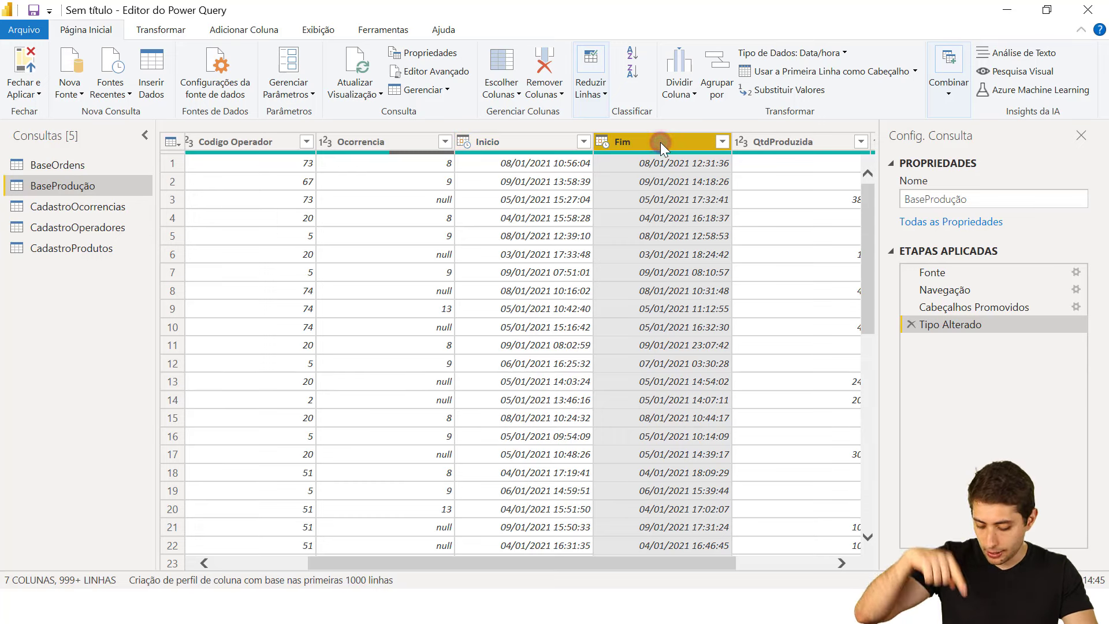
left_click(532, 147, "ctrl")
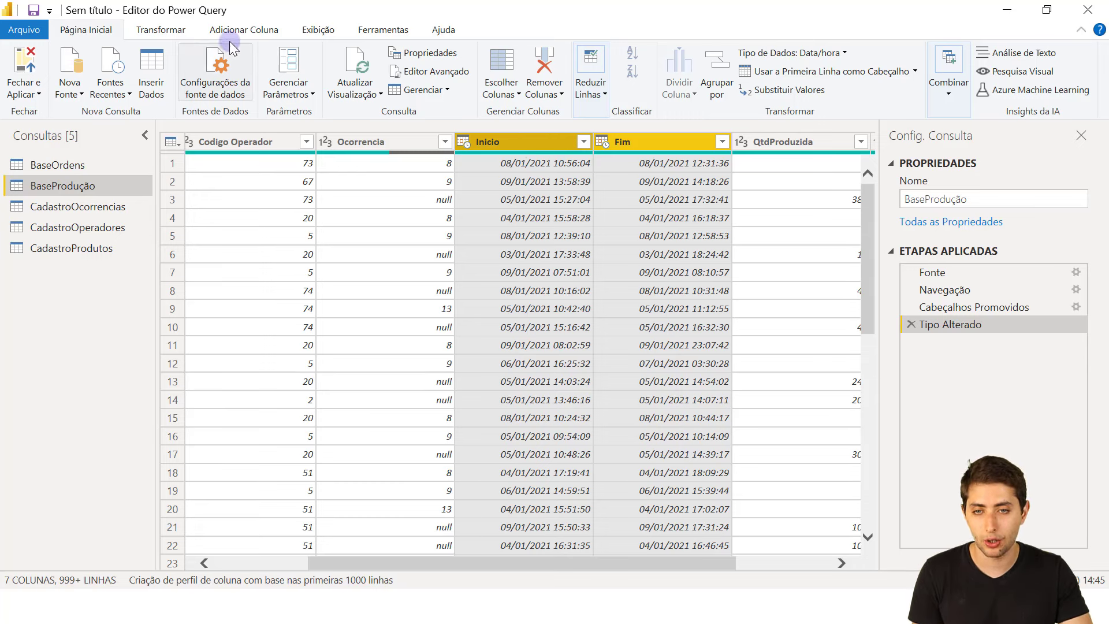
left_click(216, 26)
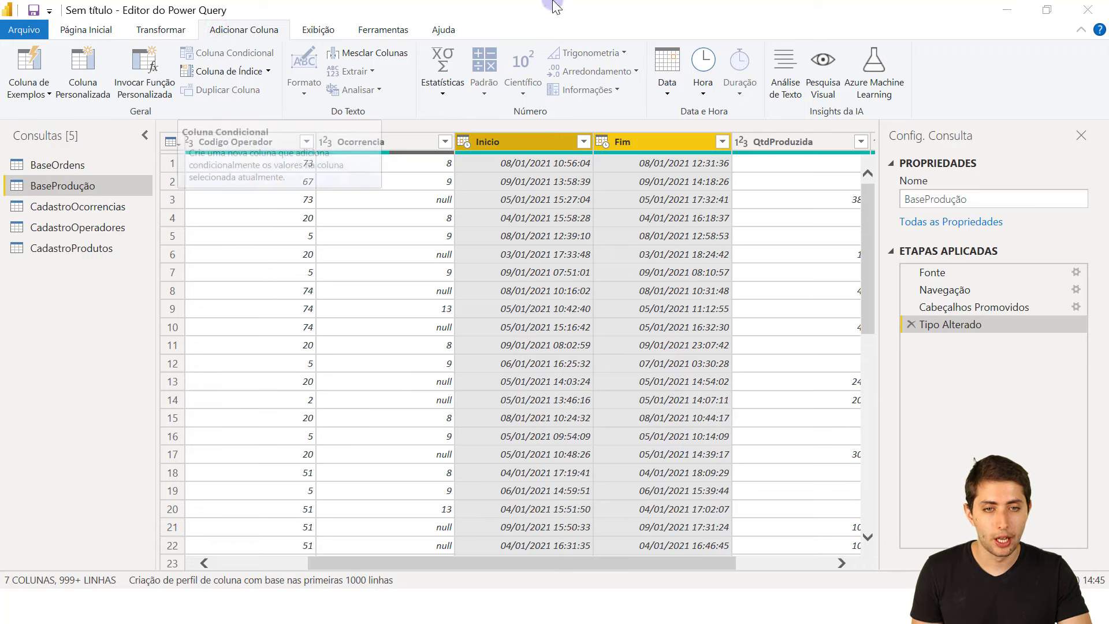
left_click(666, 80)
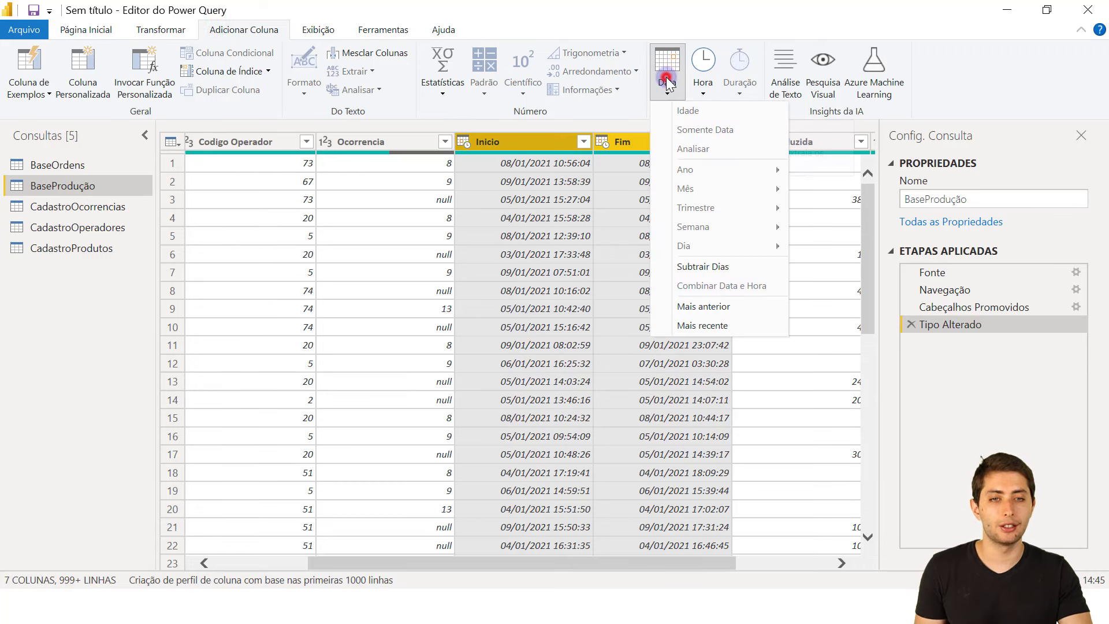
left_click(699, 70)
left_click(699, 70)
left_click(698, 71)
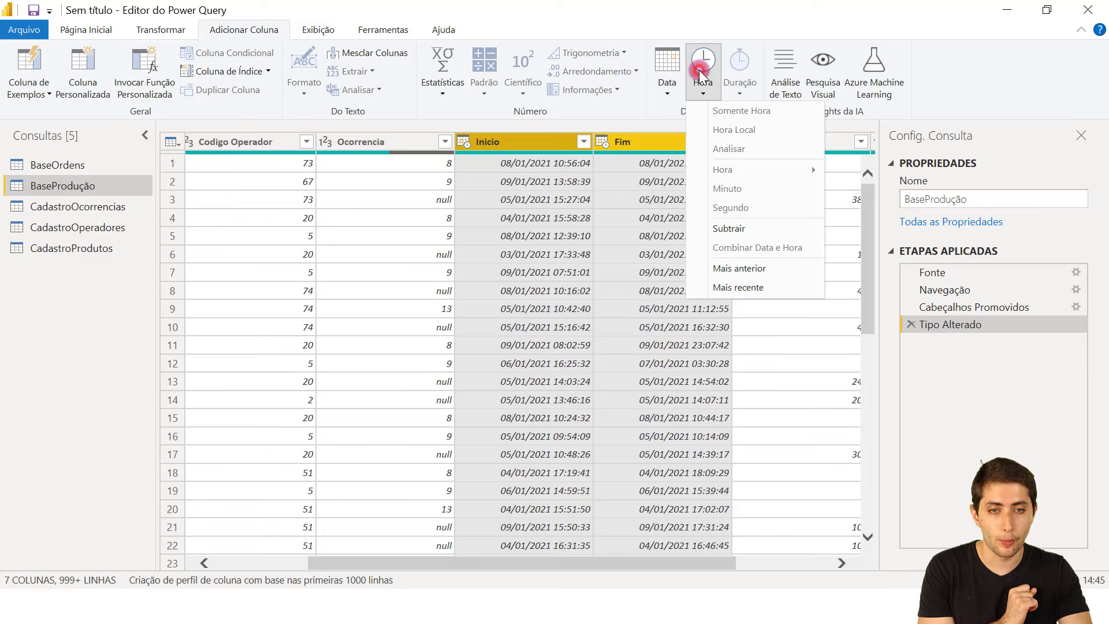
left_click(730, 229)
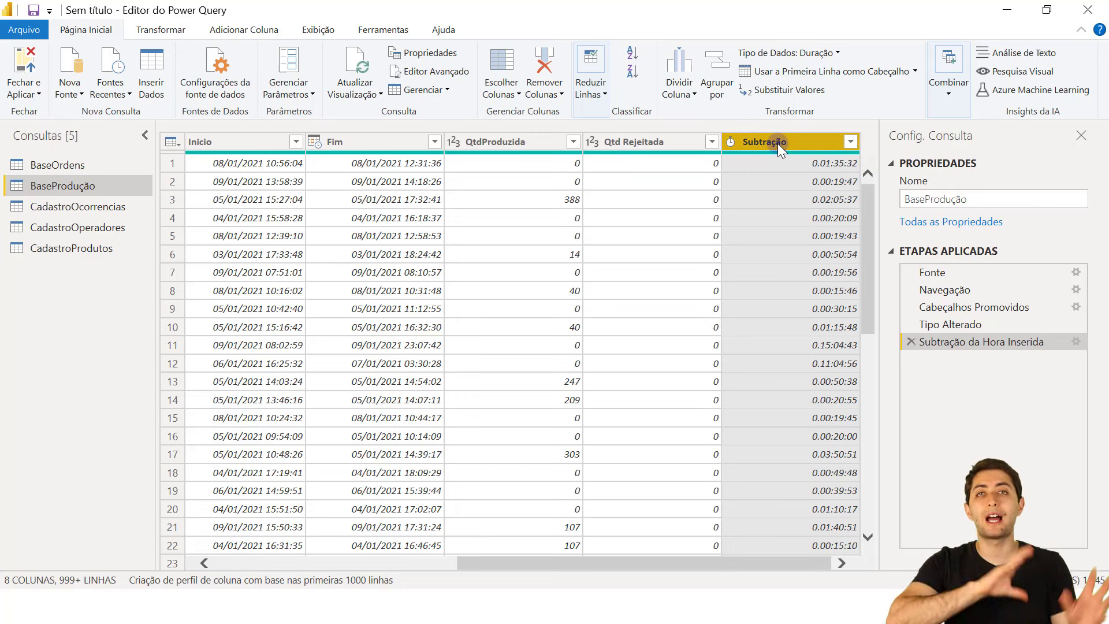
Convert the durations in the Subtração column of BaseProdução to total hours.
left_click(164, 30)
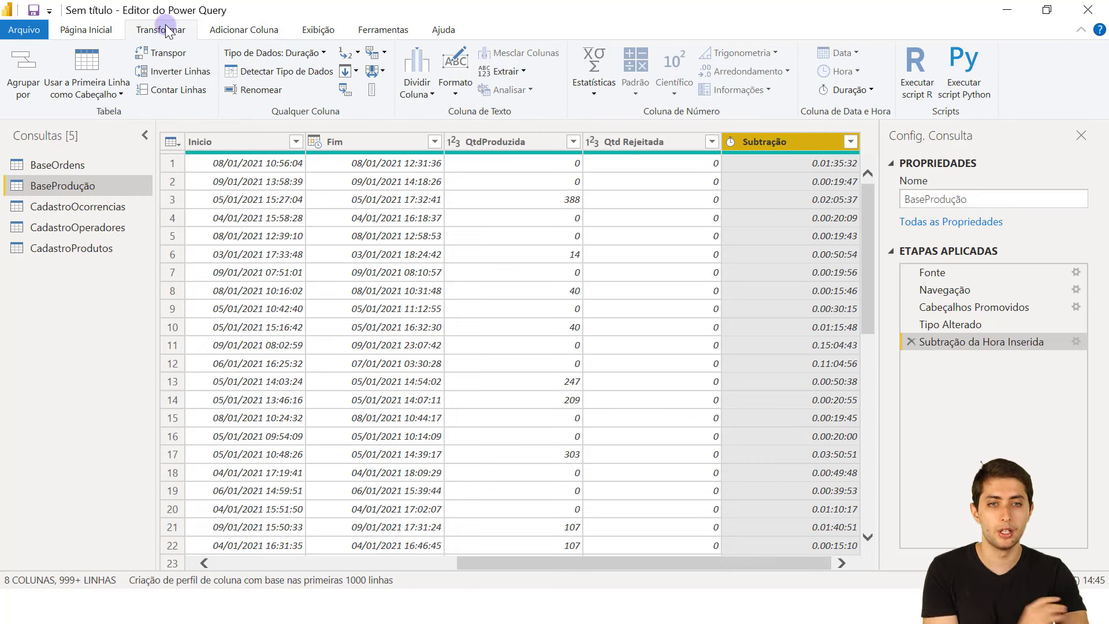
left_click(861, 92)
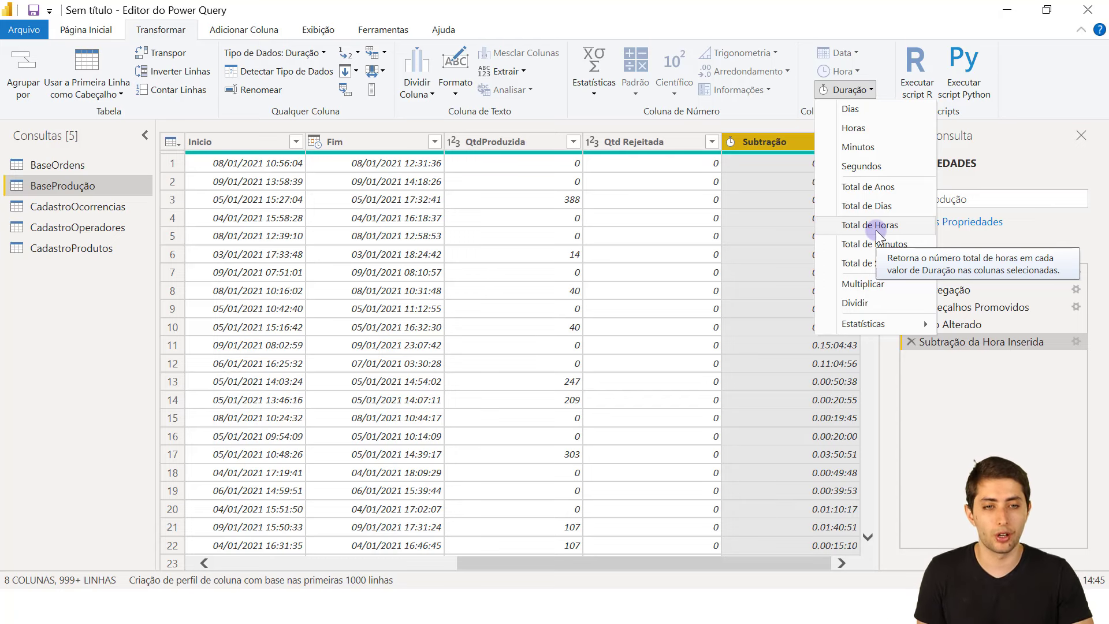
left_click(861, 227)
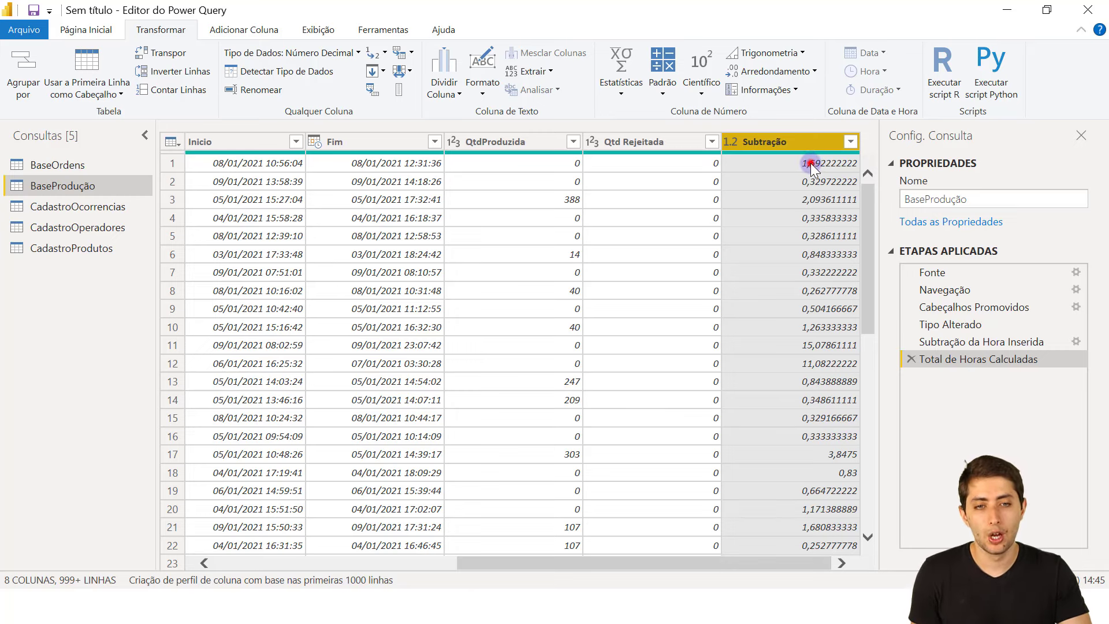
Rename the Subtração column of BaseProdução to Horas.
left_click(810, 163)
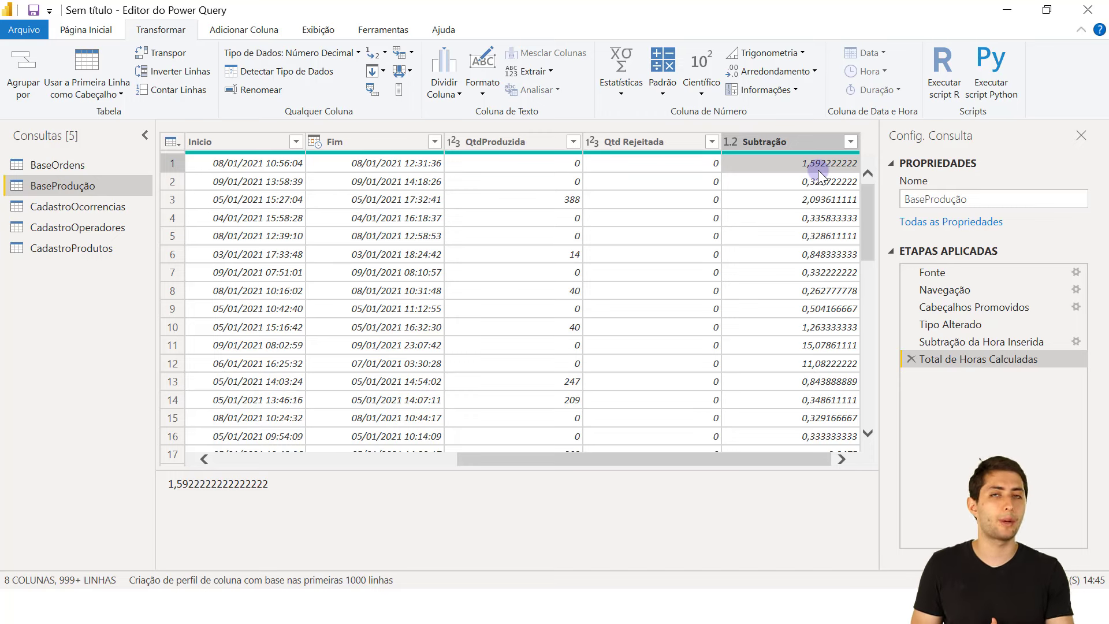
double_click(777, 142)
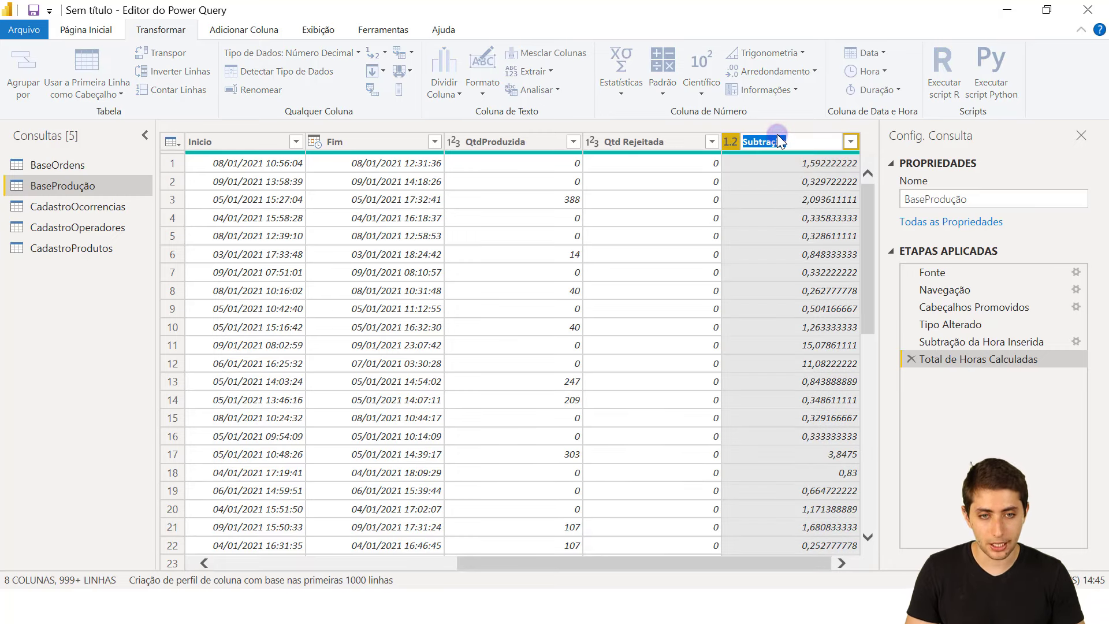
type("Horas")
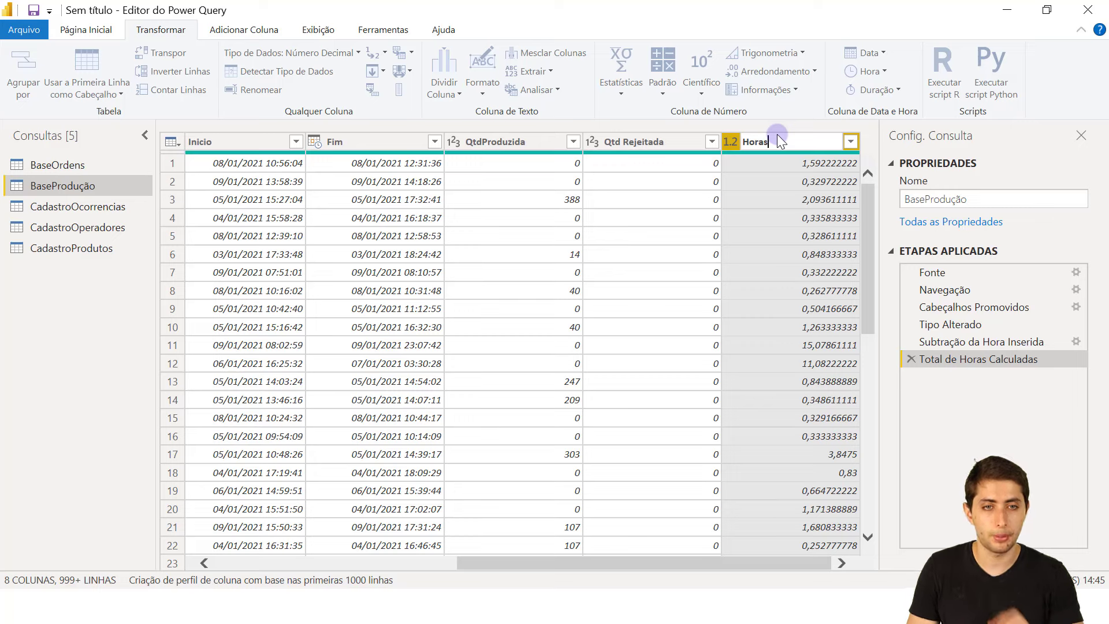
key("Return")
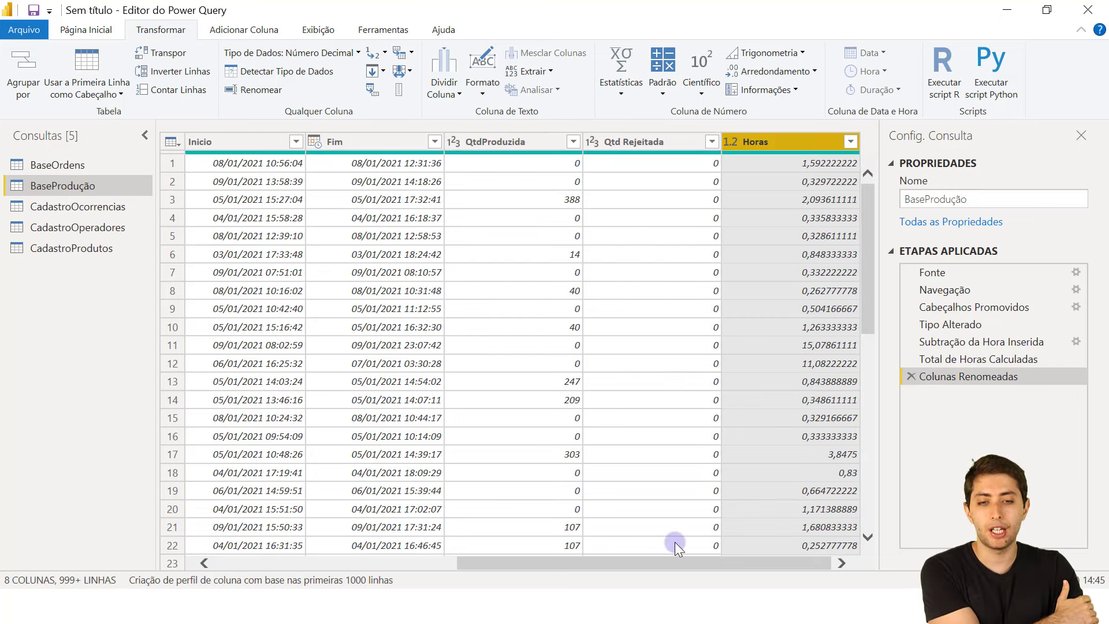
Split the Inicio column of BaseProdução by delimiter, using a space (Espaço) at each occurrence.
mouse_move(669, 569)
left_mouse_down()
mouse_move(639, 561)
mouse_move(655, 559)
left_mouse_up()
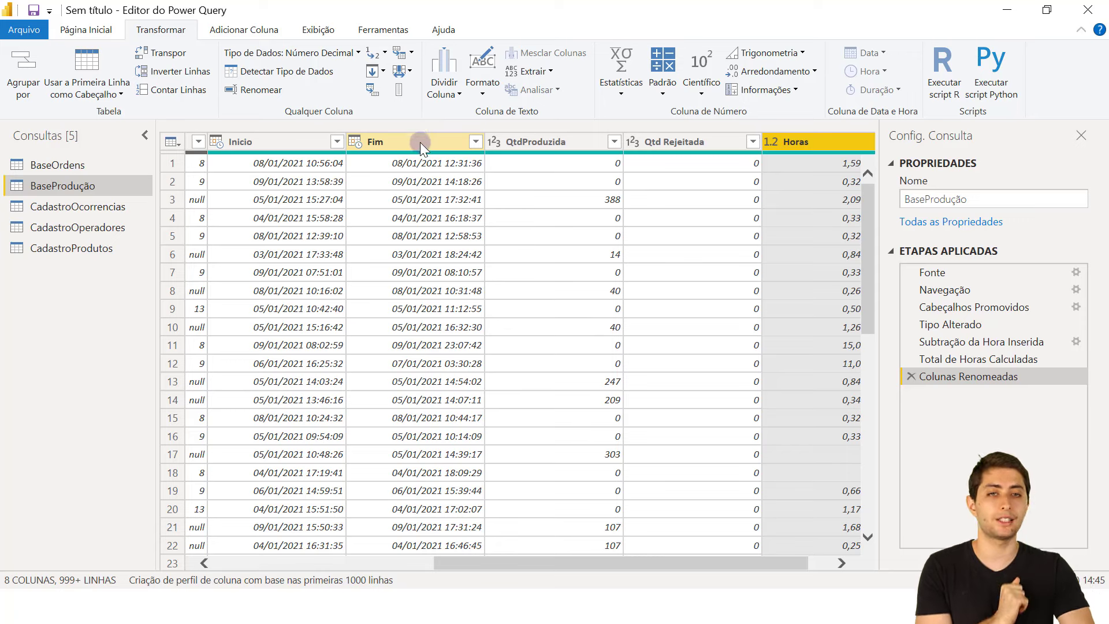
left_click_drag(786, 552, 822, 547)
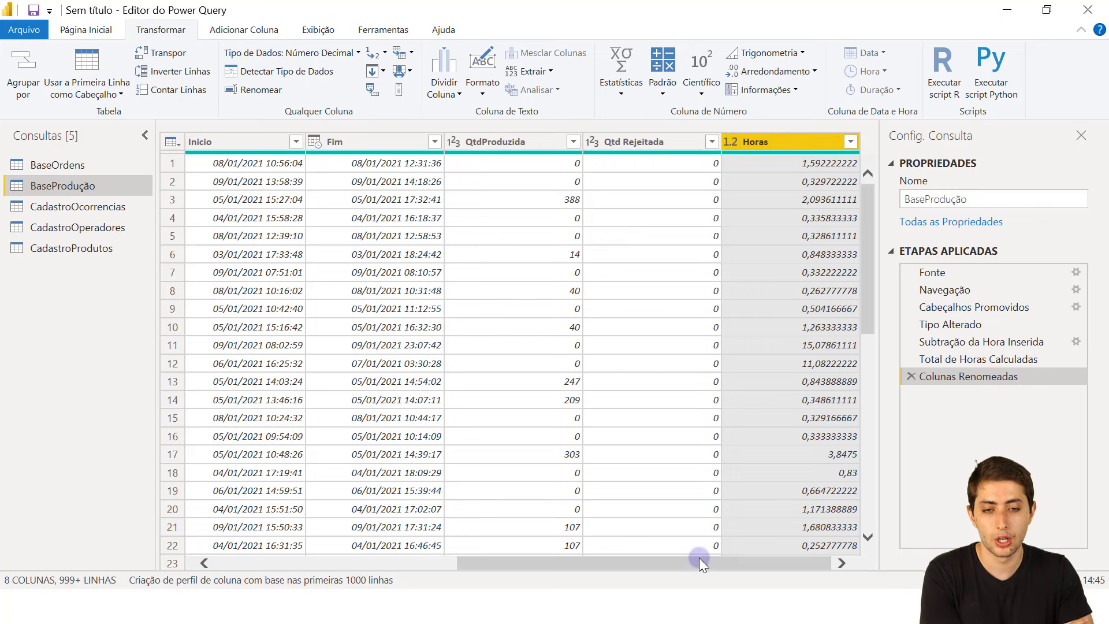
left_click_drag(699, 558, 615, 542)
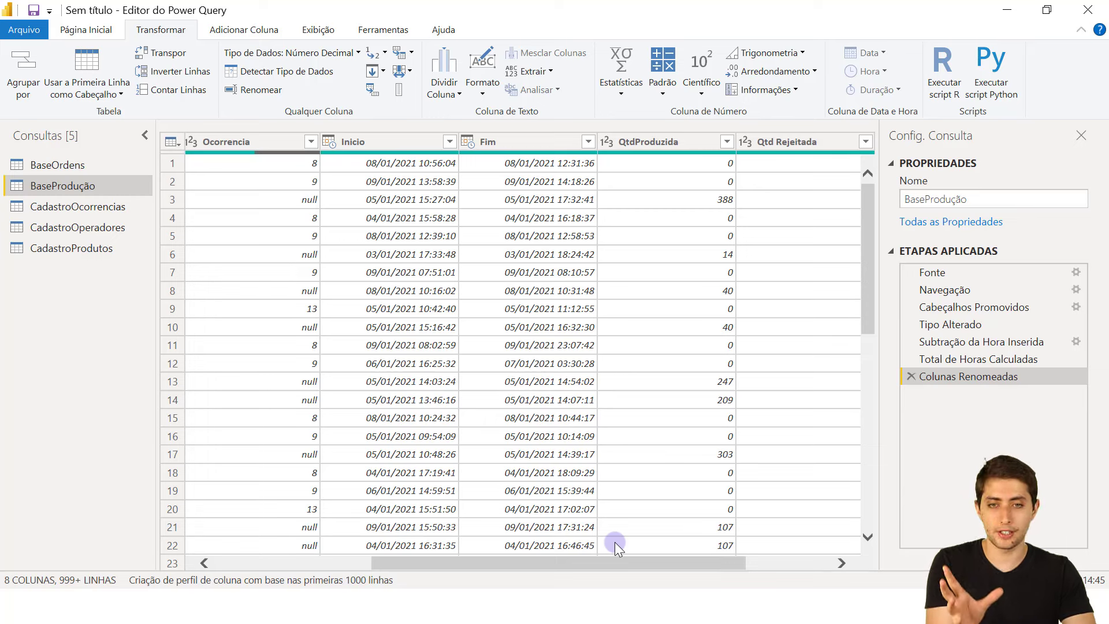
left_click(394, 139)
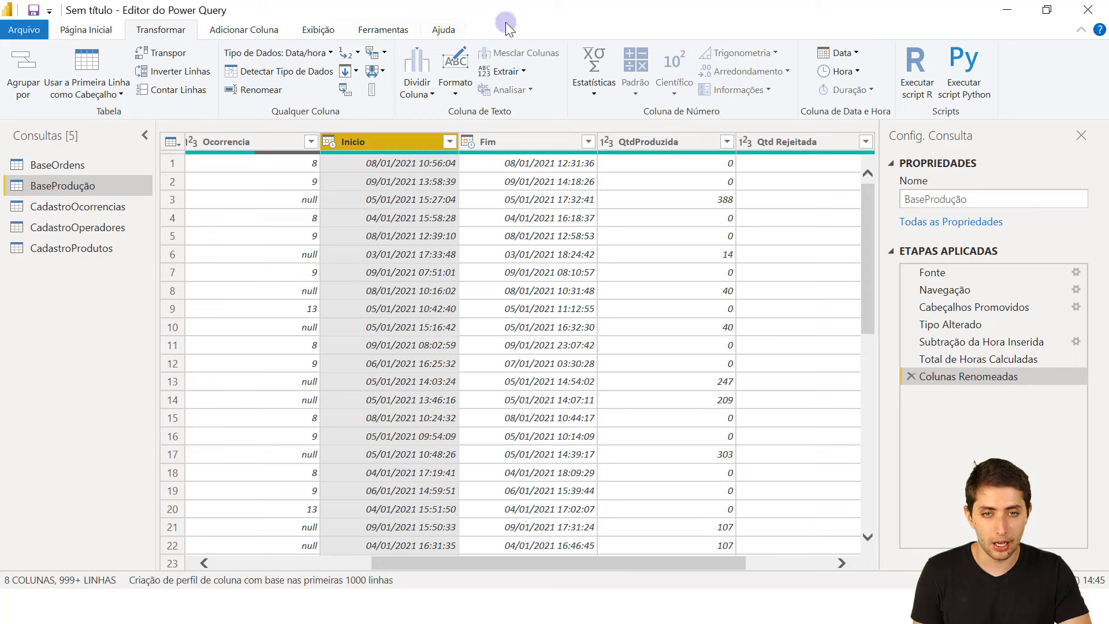
left_click(420, 94)
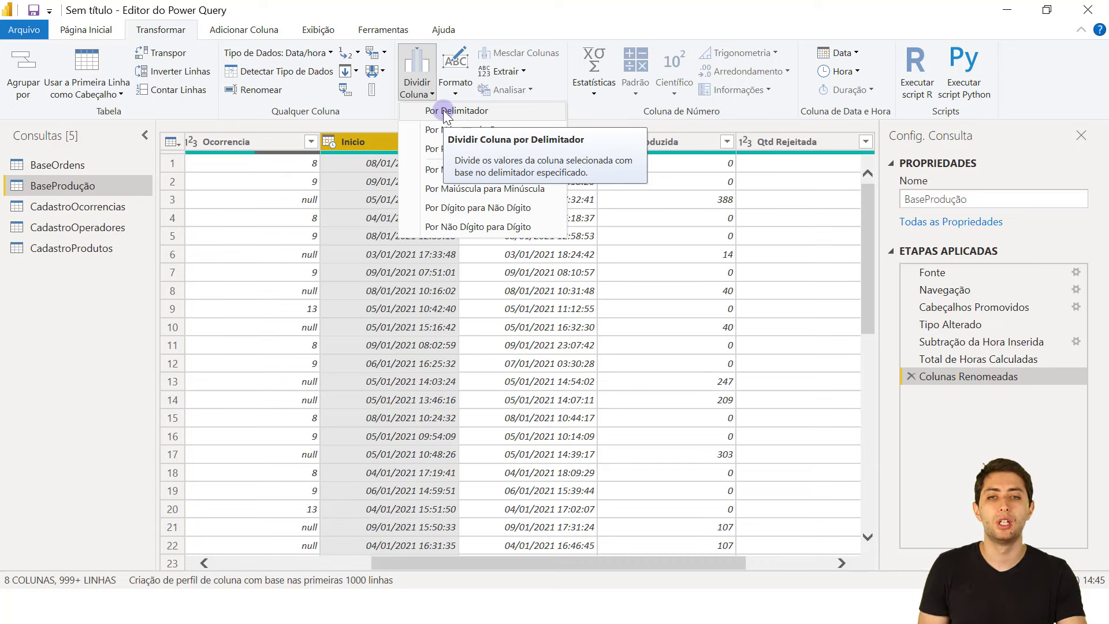
left_click(439, 112)
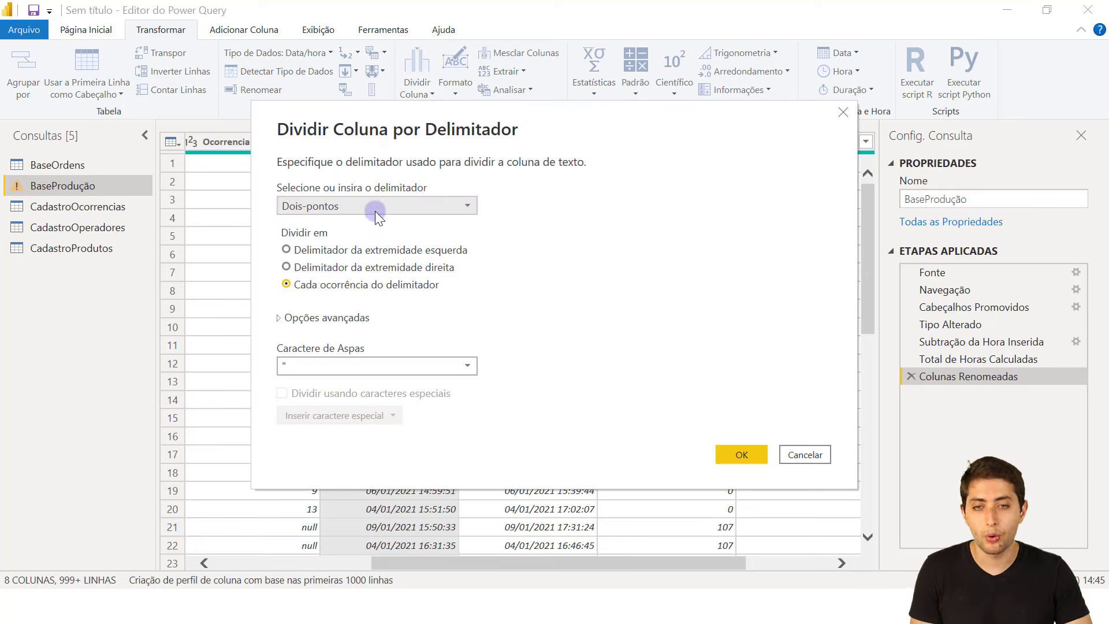
left_click(368, 205)
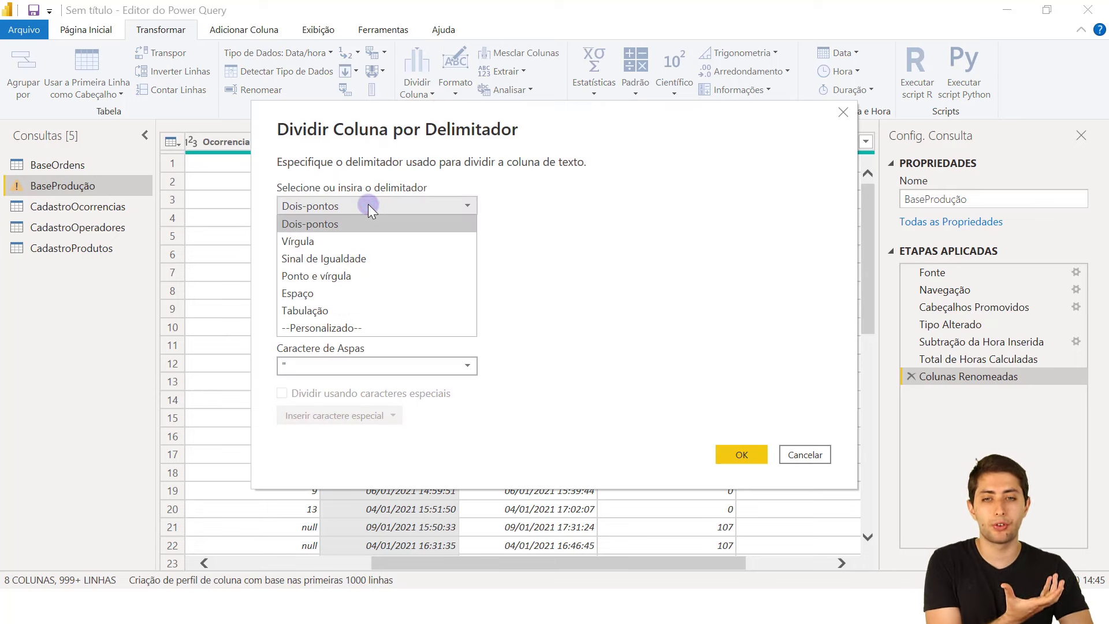
left_click(336, 297)
left_click(738, 457)
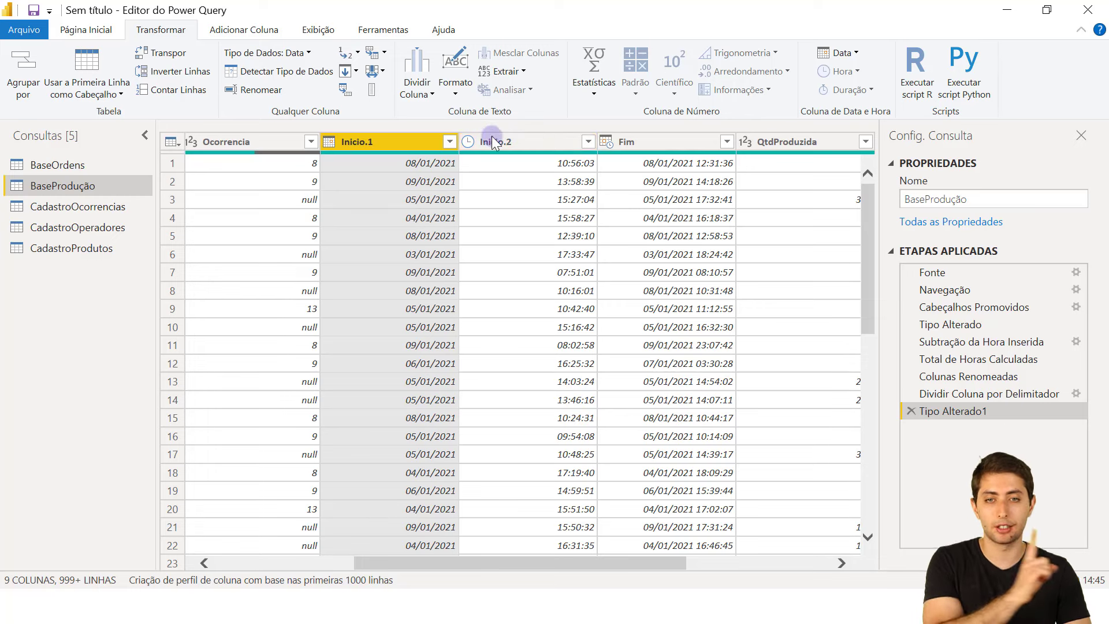
Rename the two columns split from Inicio as Data Inicio for the date and Hora Inicio for the time.
double_click(389, 144)
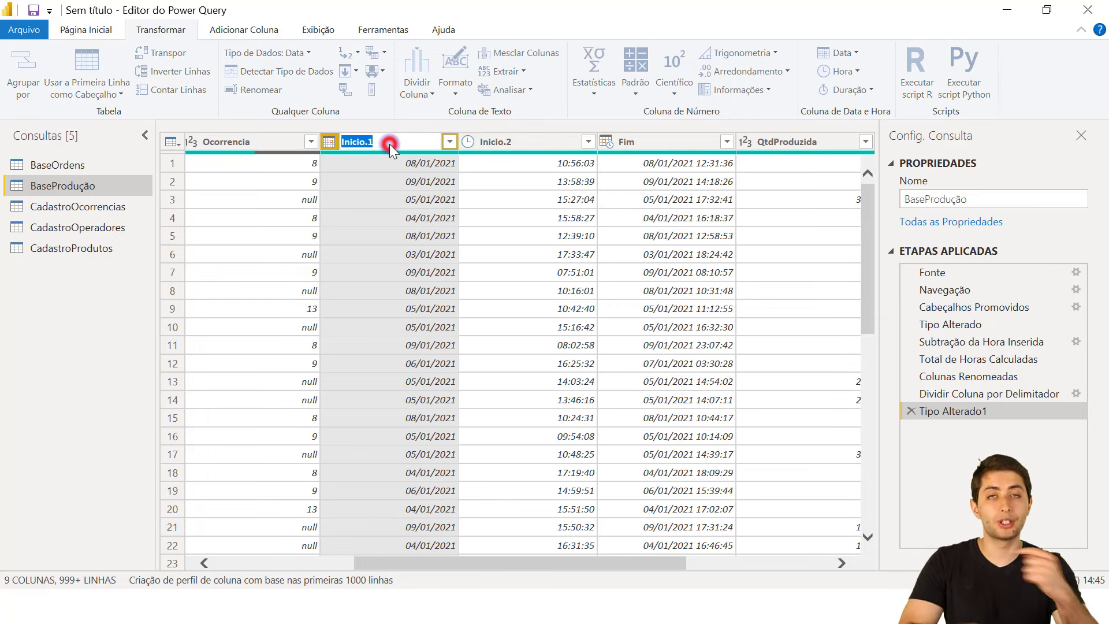
type("Data I")
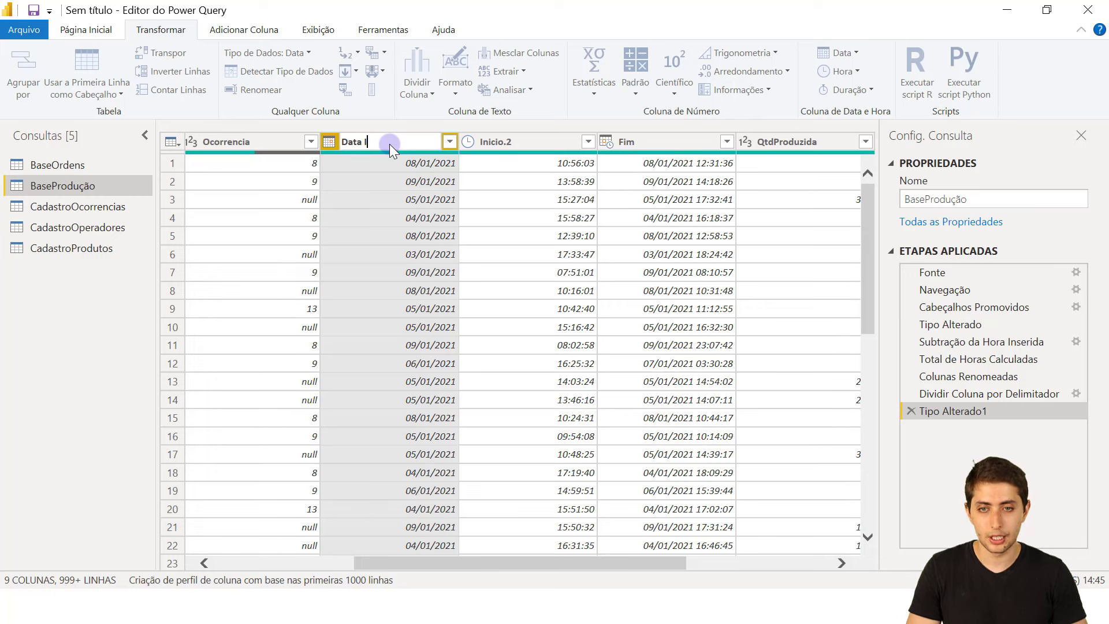
type("nicio")
key("Return")
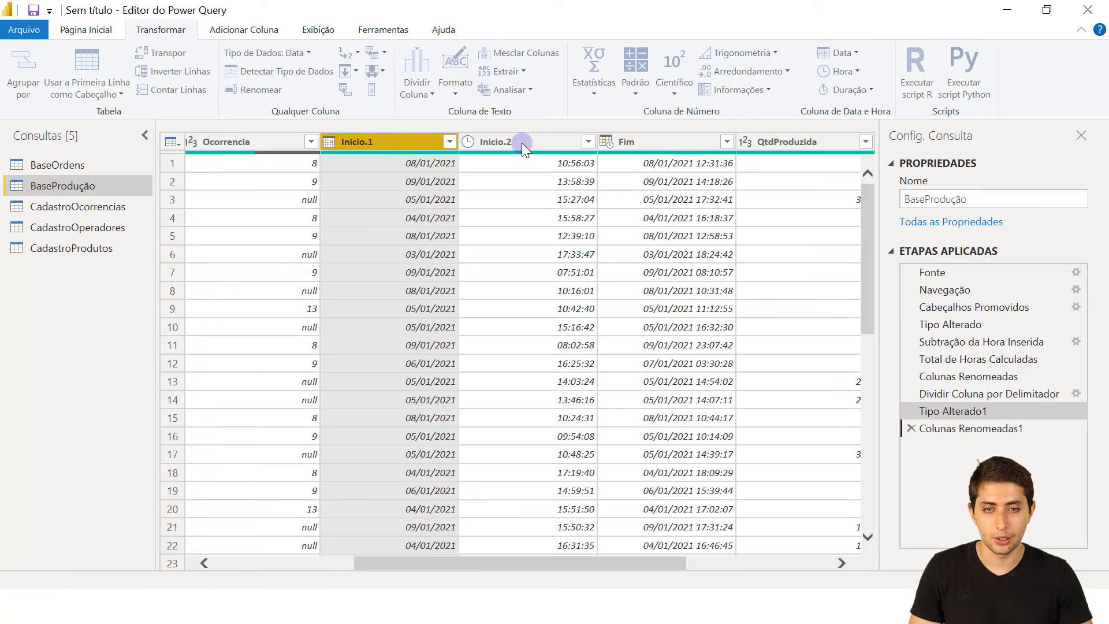
left_click(505, 143, "ctrl")
double_click(505, 143)
type("H")
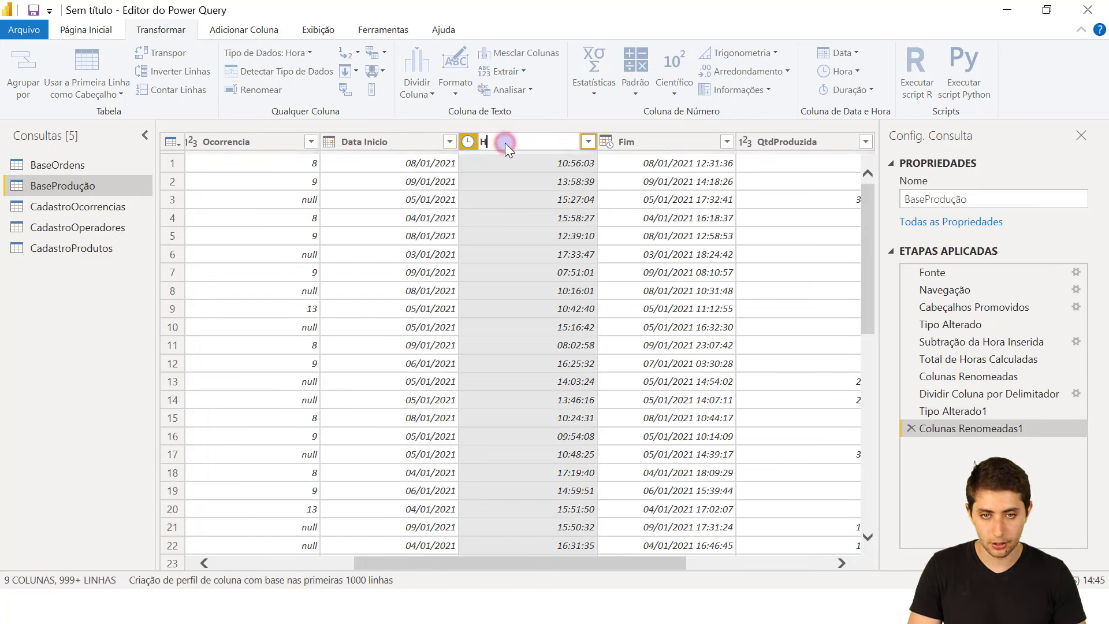
type("ora Inicio")
key("Return")
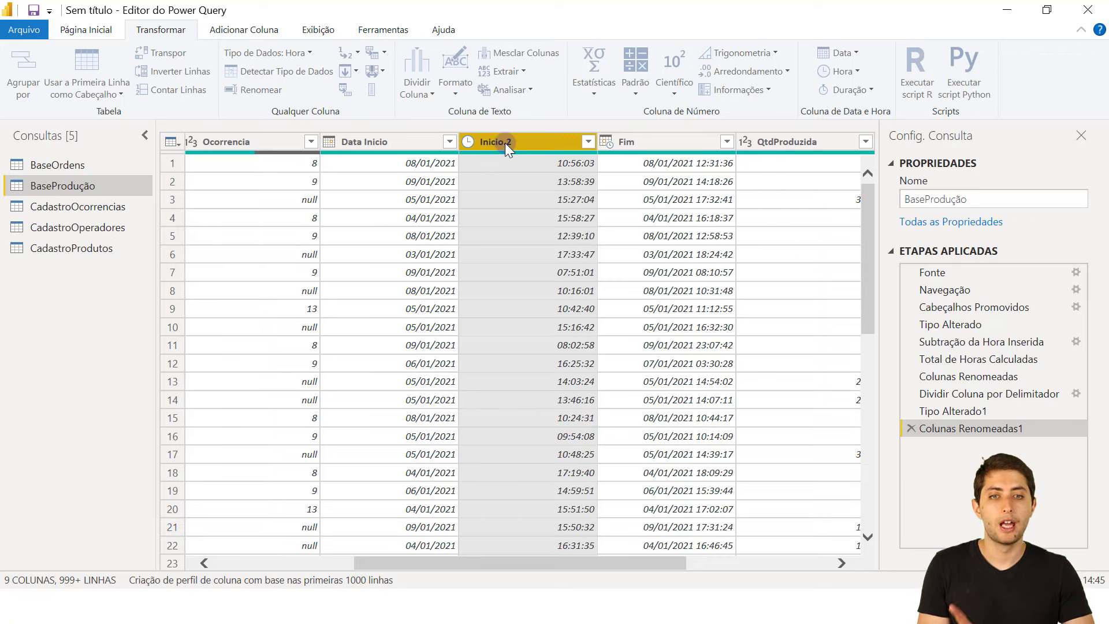
Split the Fim column of BaseProdução by delimiter, using a space (Espaço) at each occurrence.
left_click(662, 142)
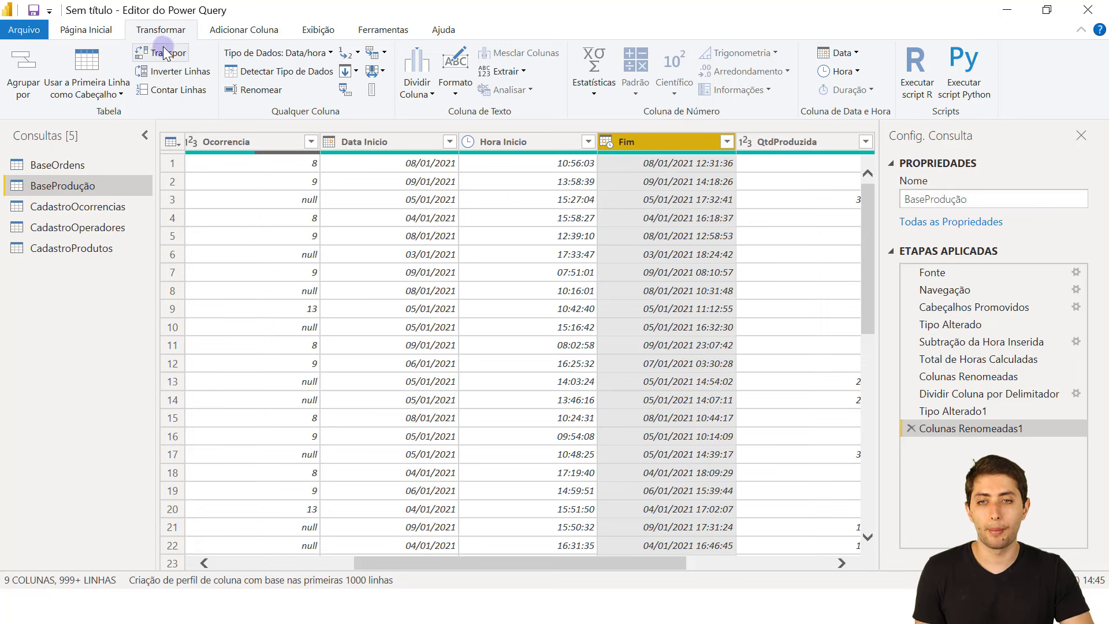
left_click(251, 26)
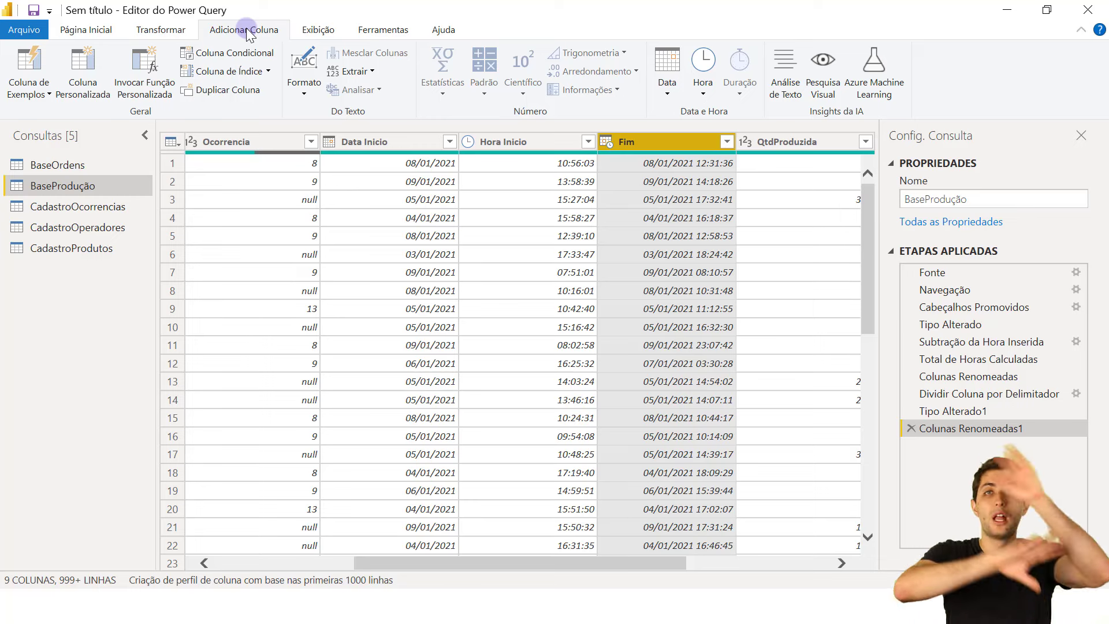
left_click(170, 32)
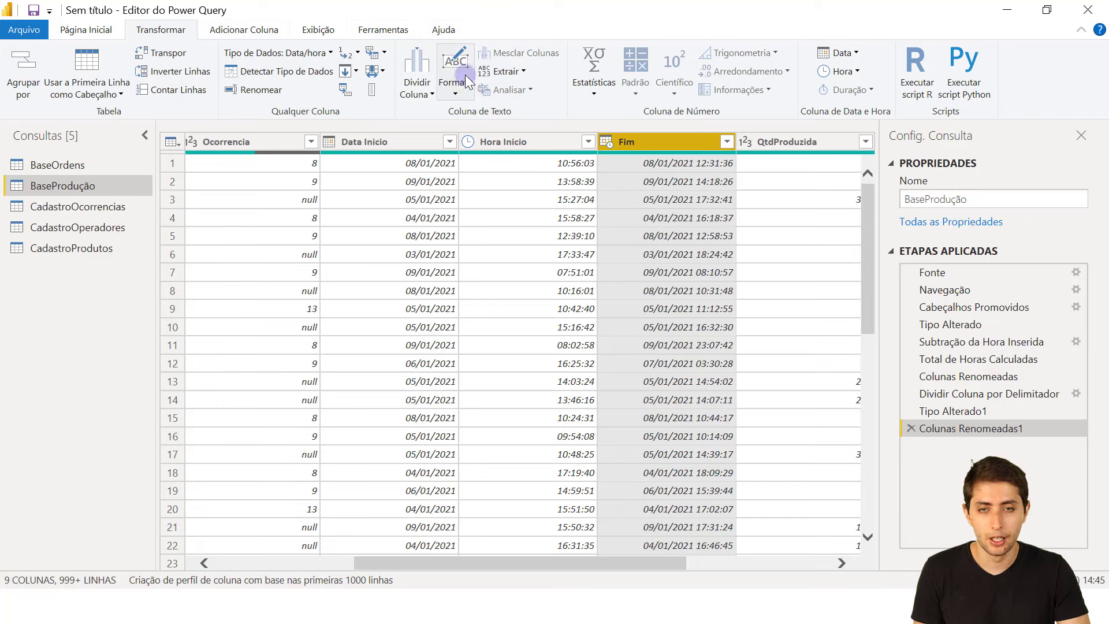
left_click(427, 92)
left_click(444, 115)
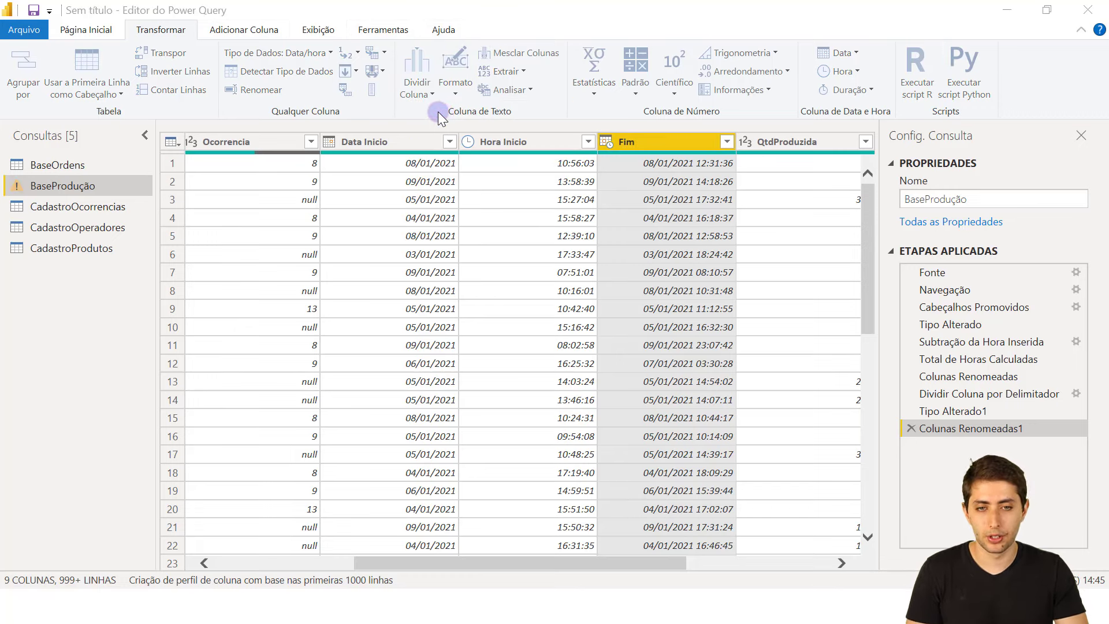
left_click(394, 208)
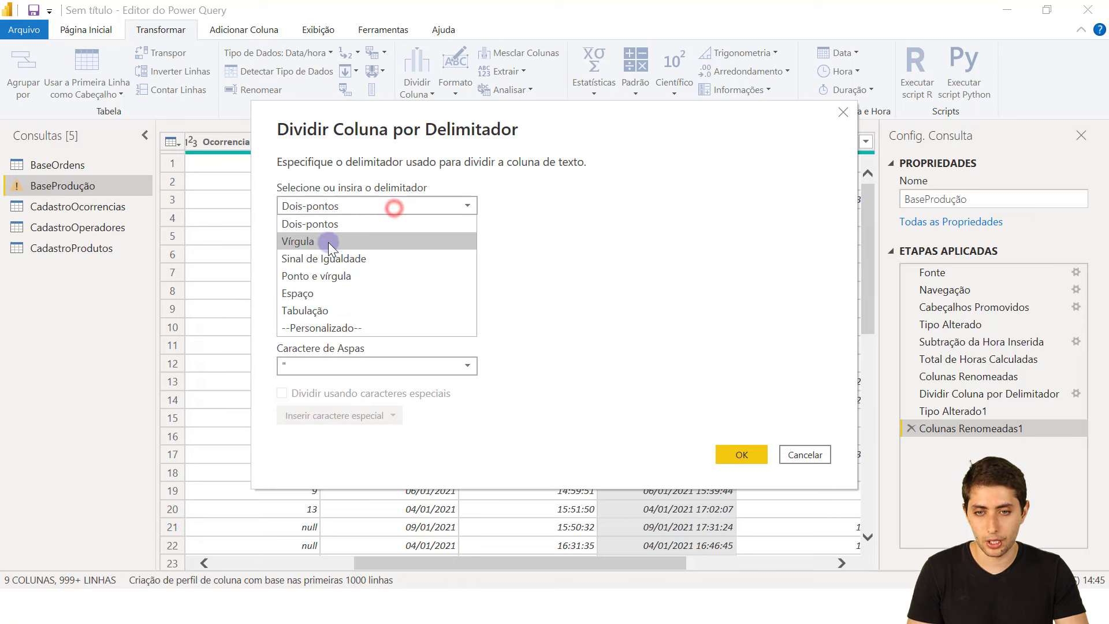
left_click(317, 291)
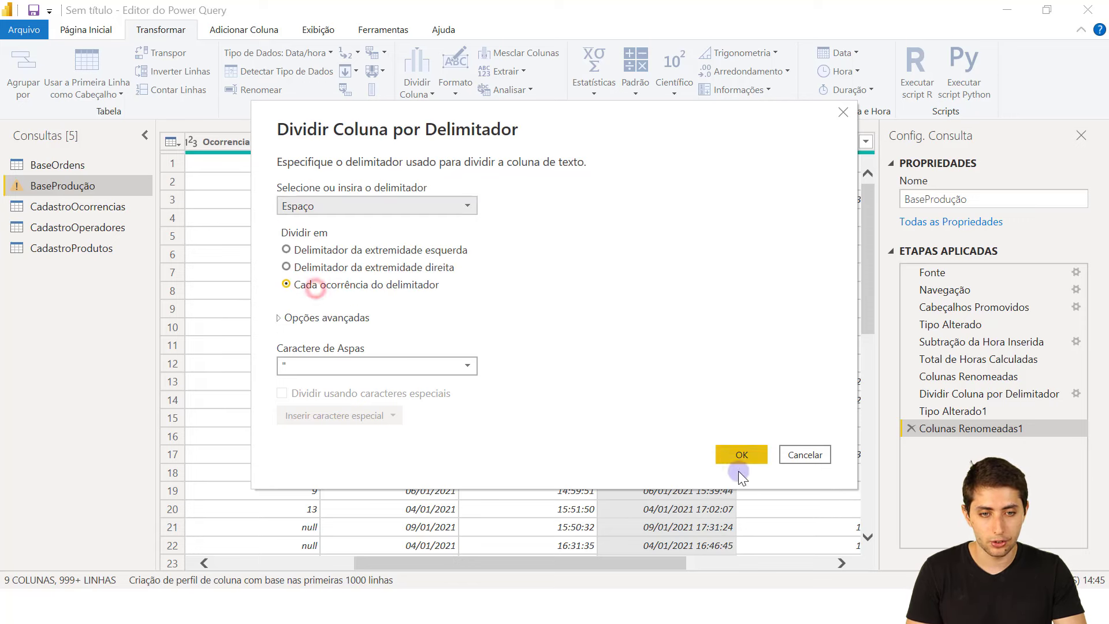
left_click(732, 458)
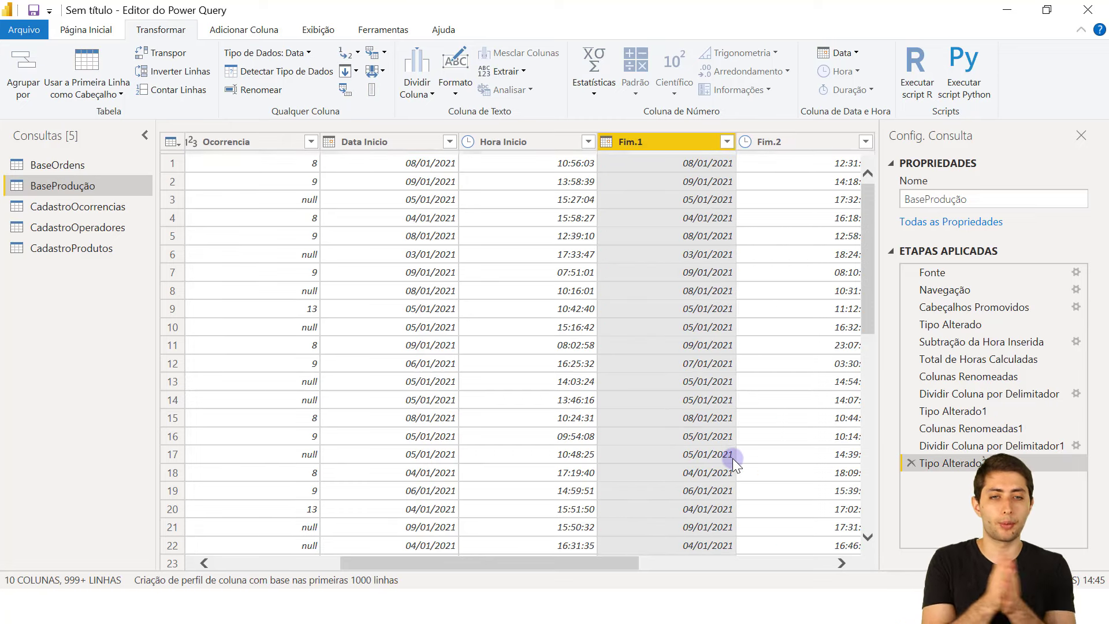
Rename the two columns split from Fim as Data Fim for the date and Hora Fim for the time.
double_click(680, 144)
type("Data Fi")
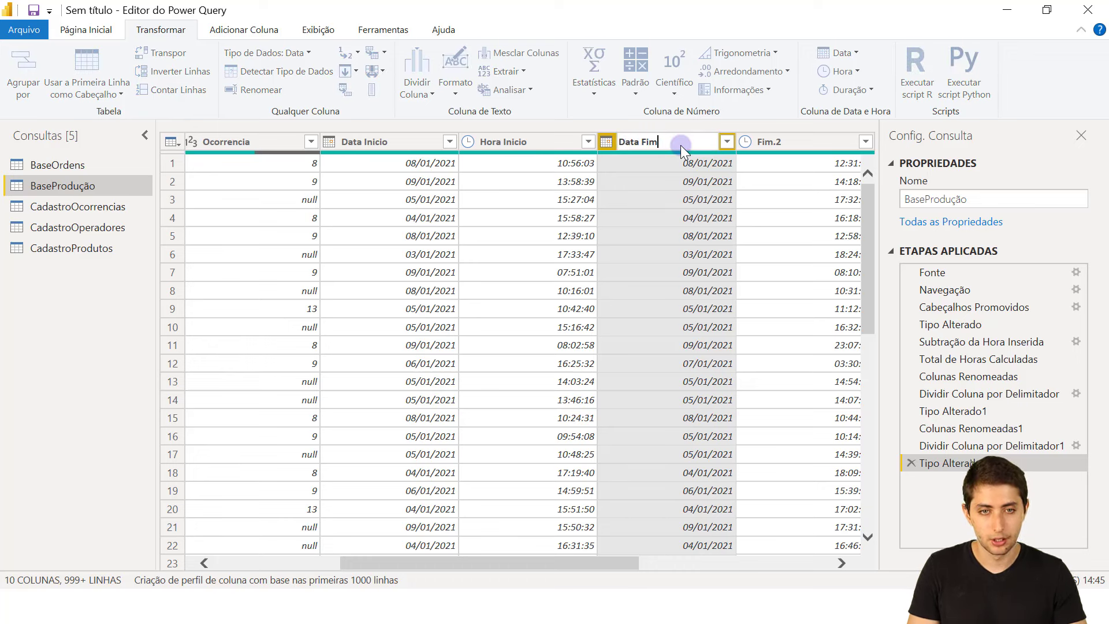
left_click(785, 143)
left_click(778, 145)
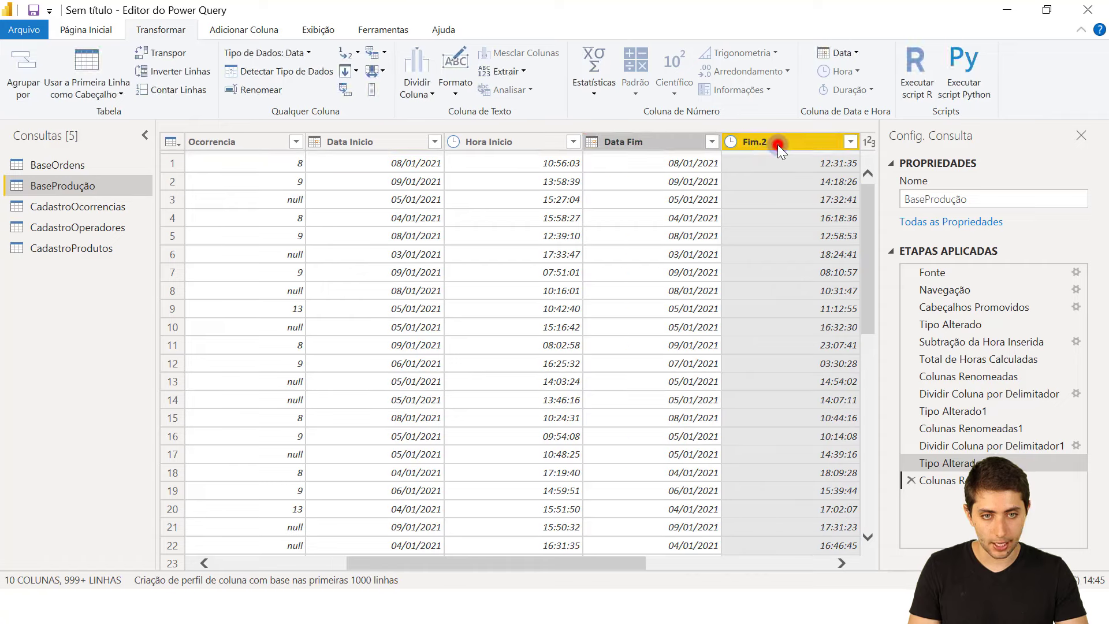
double_click(778, 145)
type("Hora")
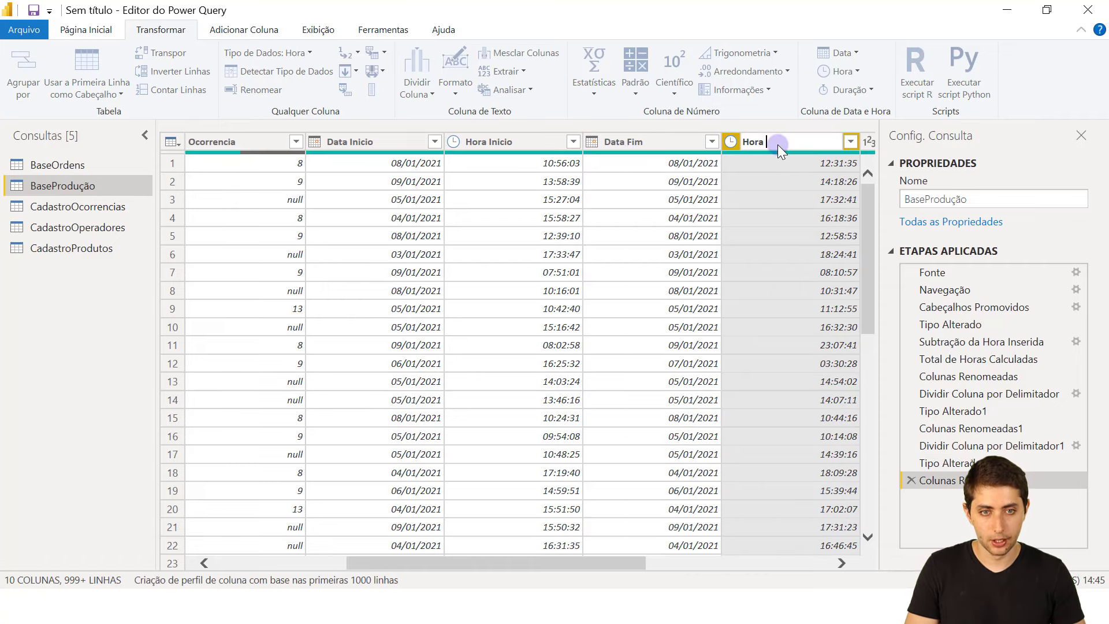
type(" Fim")
key("Return")
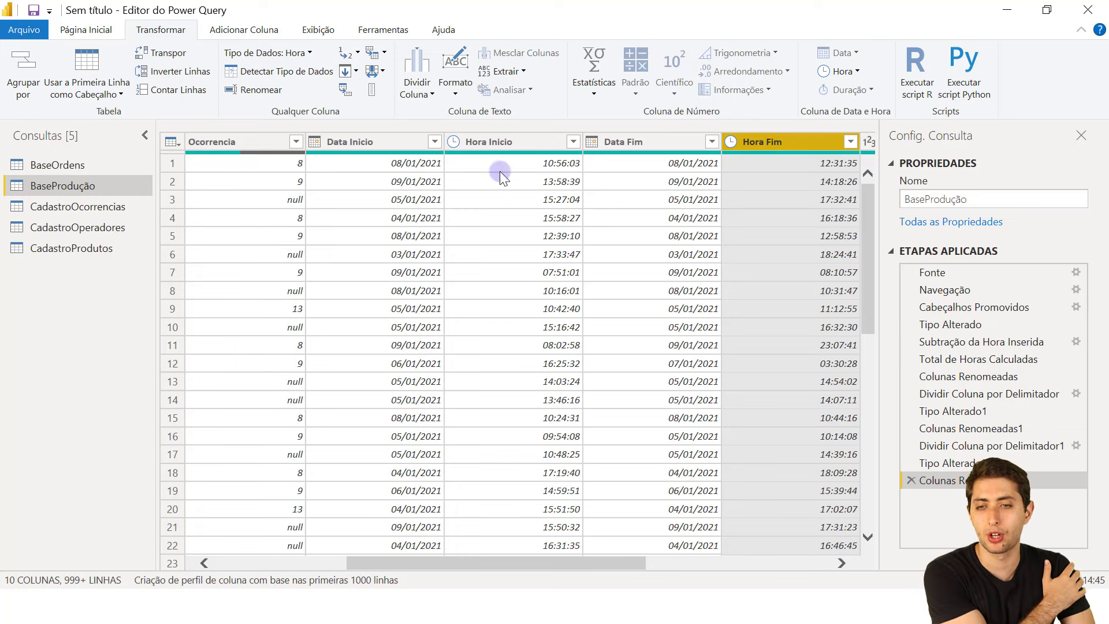
Compare the code and order number columns in CadastroOperadores, BaseProdução and BaseOrdens, including the Numero Ordem values in BaseOrdens.
left_click(111, 335)
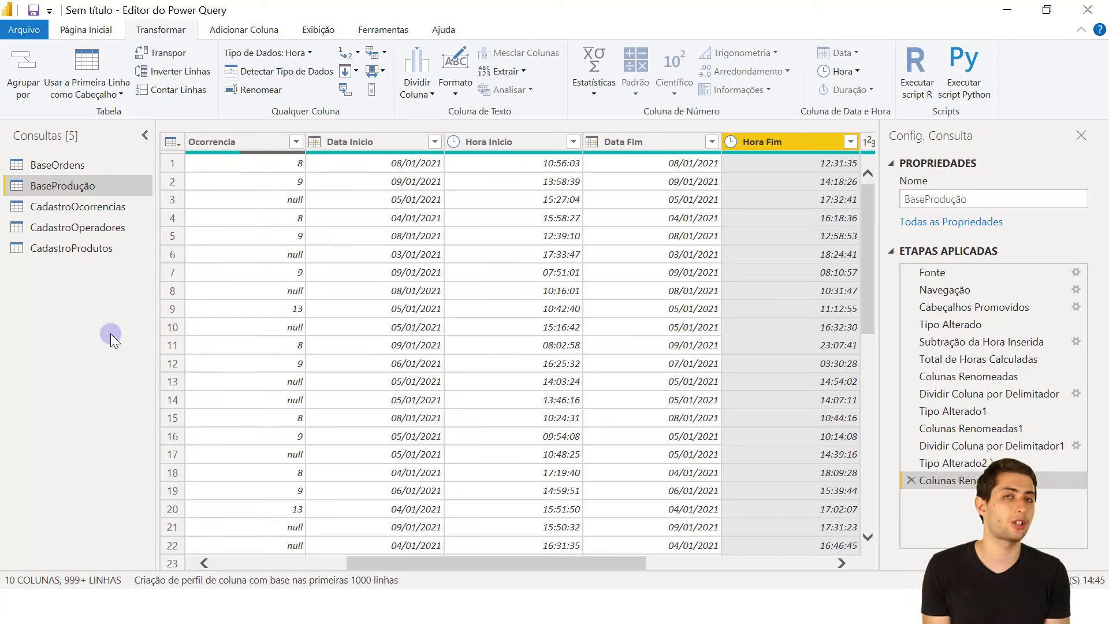
left_click(89, 184)
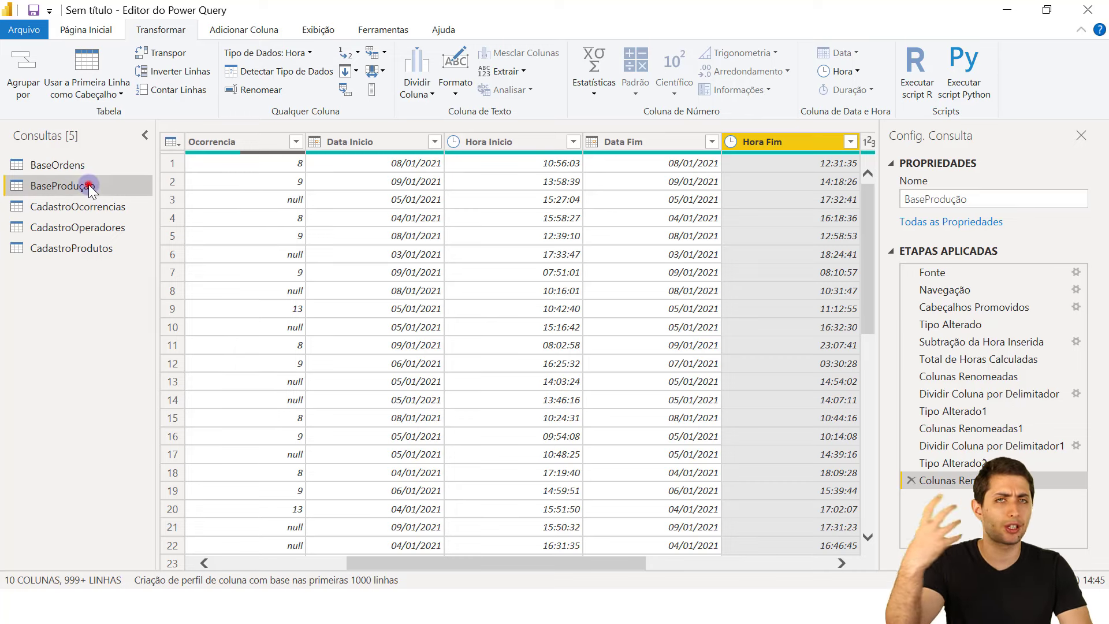
left_click(84, 225)
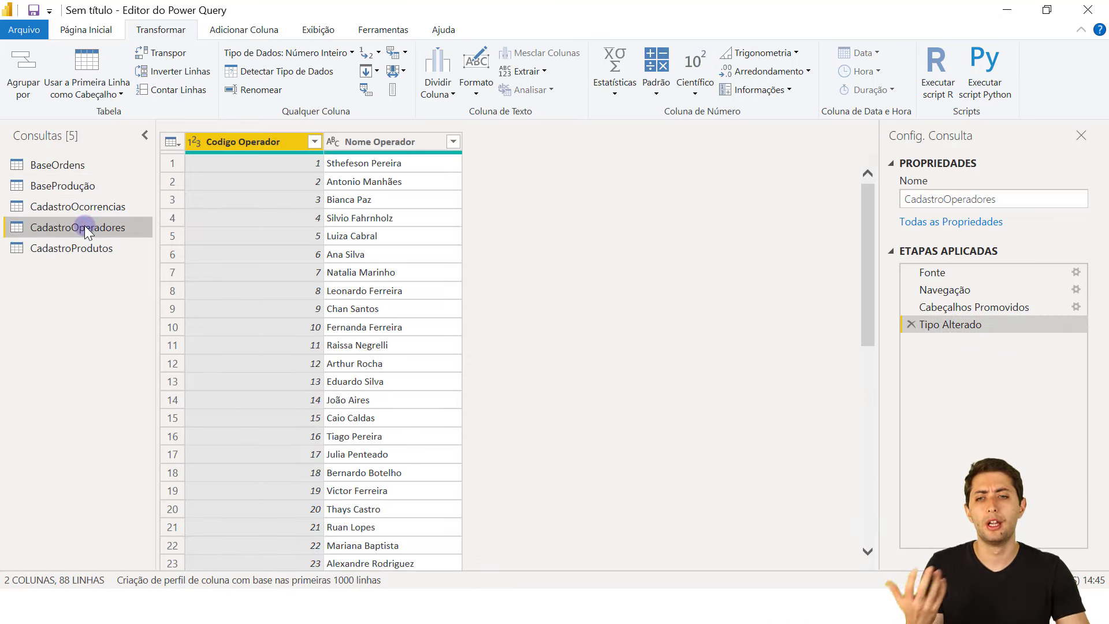
left_click(81, 182)
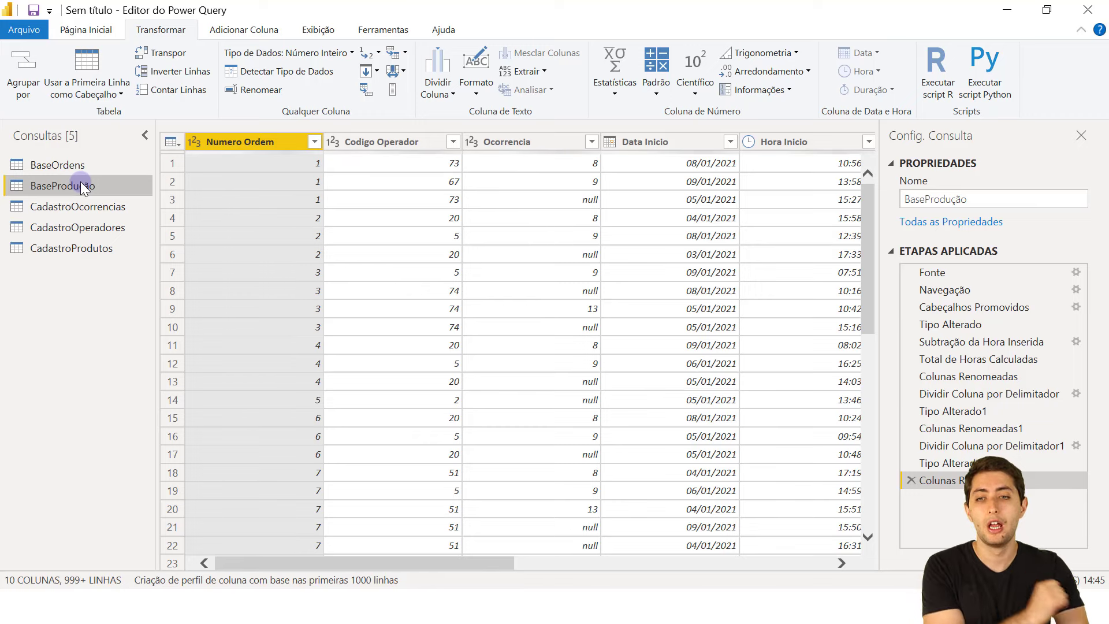
left_click(67, 163)
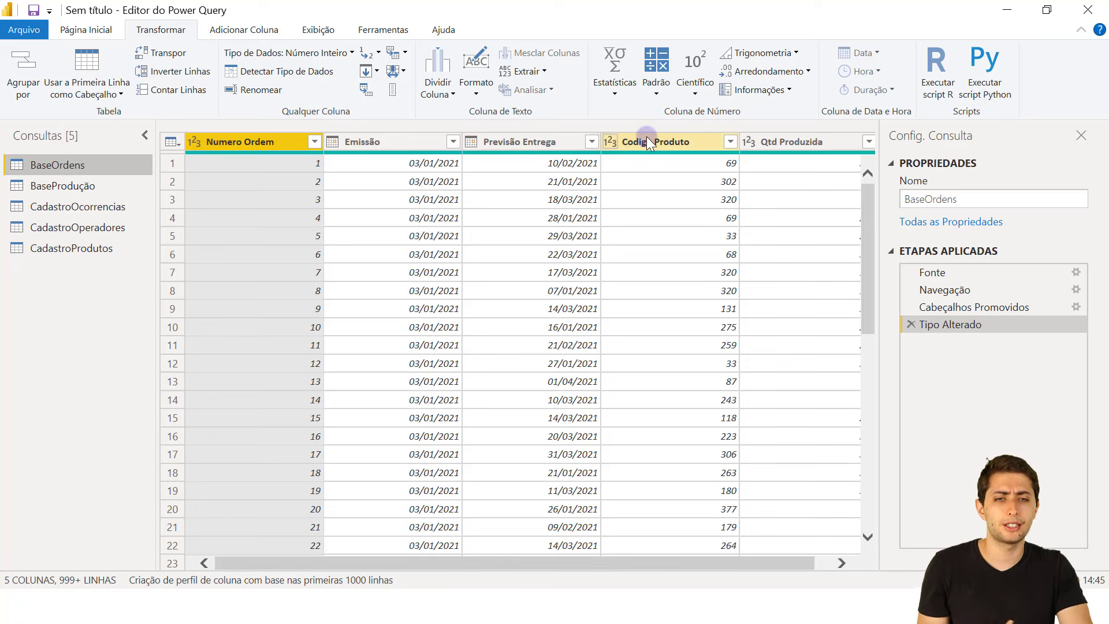
left_click_drag(764, 563, 705, 527)
left_click(82, 164)
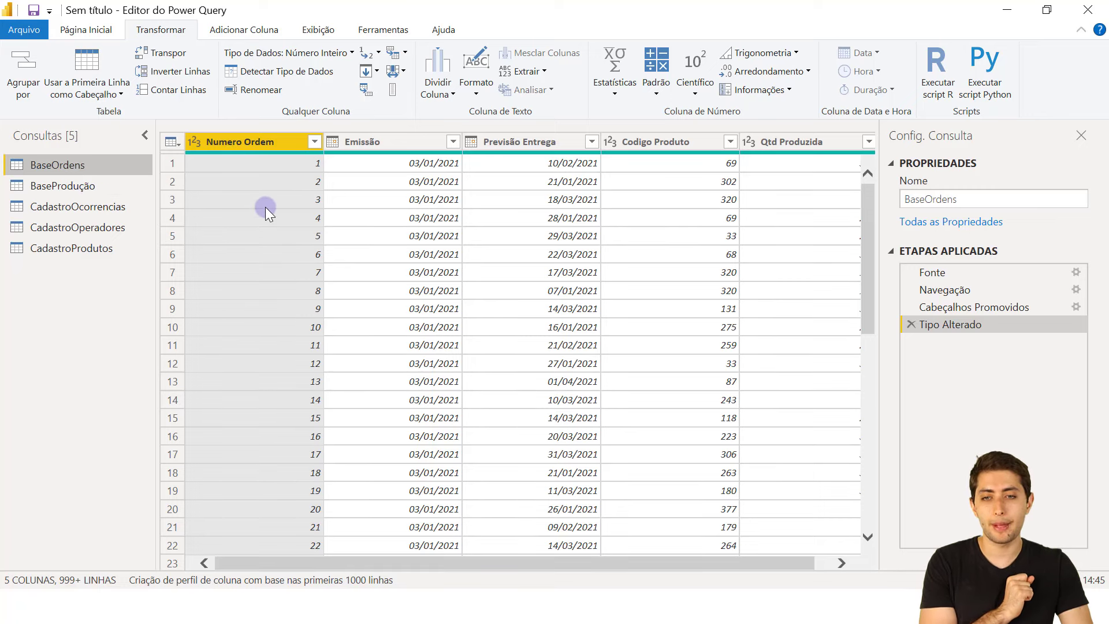
left_click(279, 166)
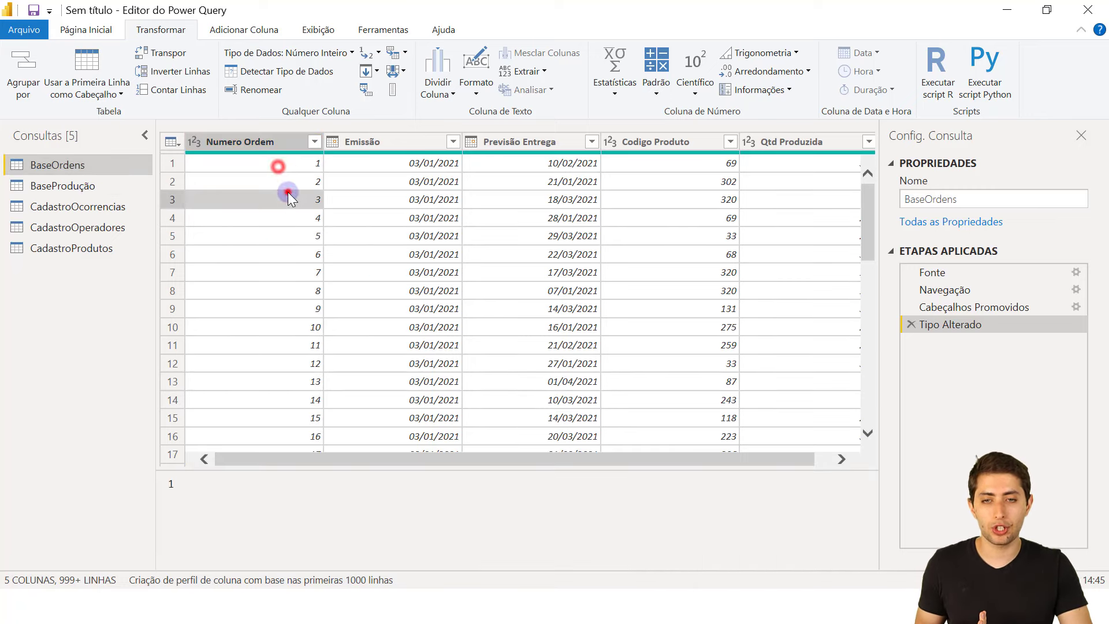
Compare the first Numero Ordem values in BaseOrdens and BaseProdução, and examine the BaseProdução columns from Numero Ordem through Horas.
left_click(292, 162)
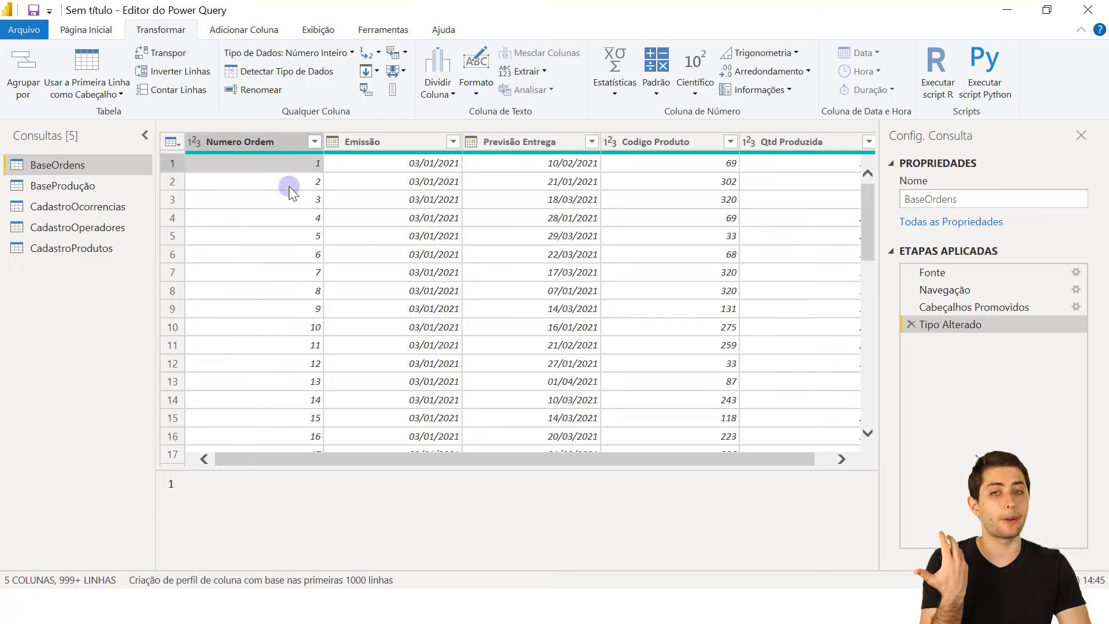
left_click(289, 185)
left_click(120, 186)
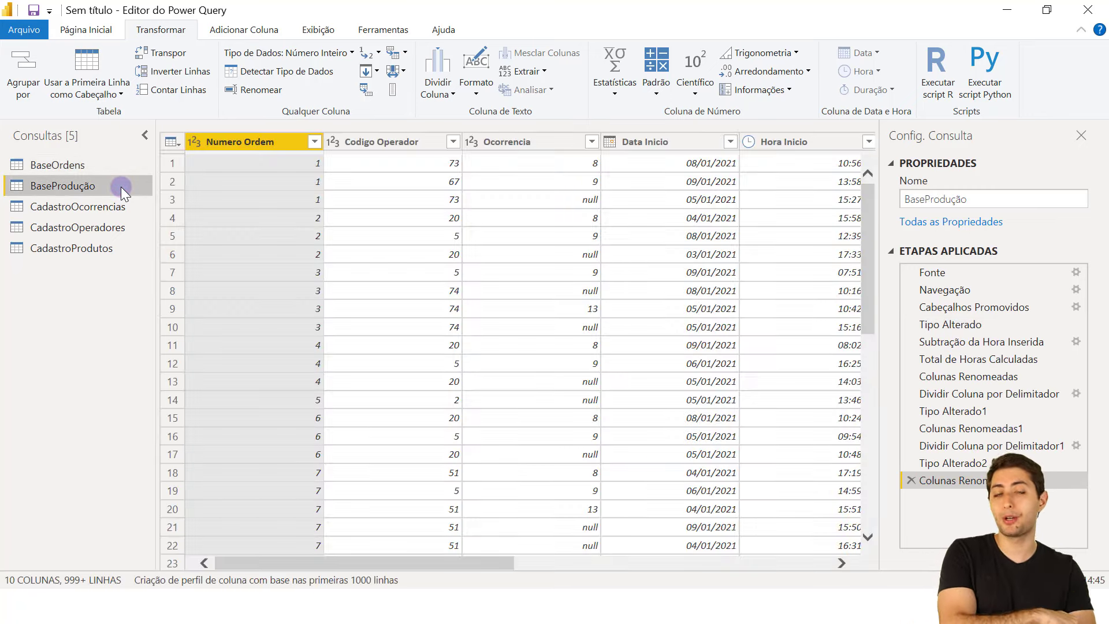
left_click(300, 164)
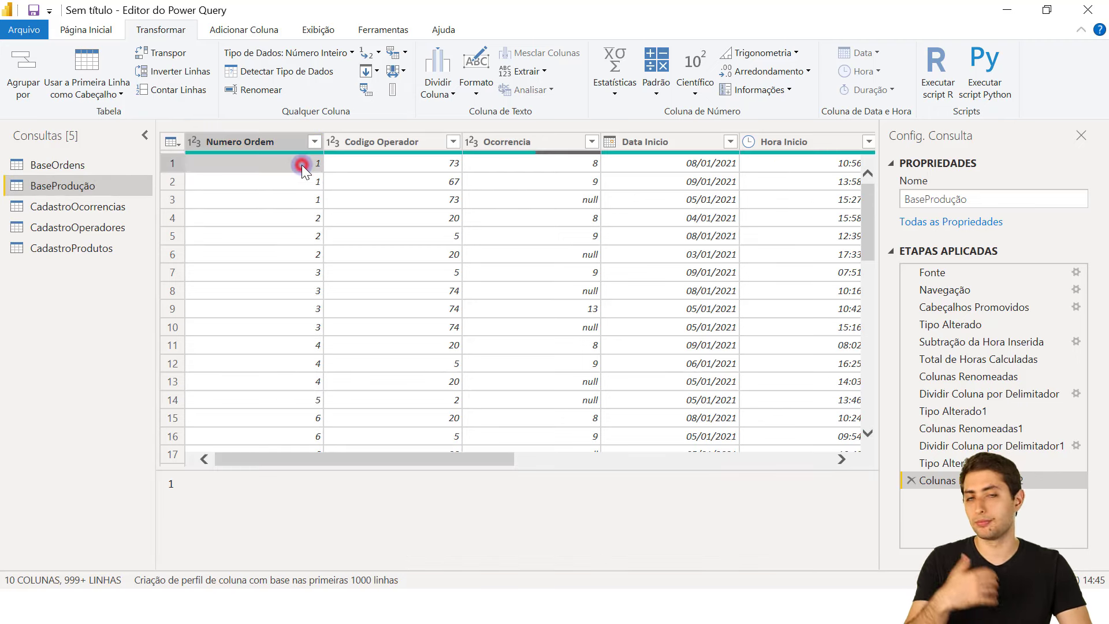
left_click(311, 220)
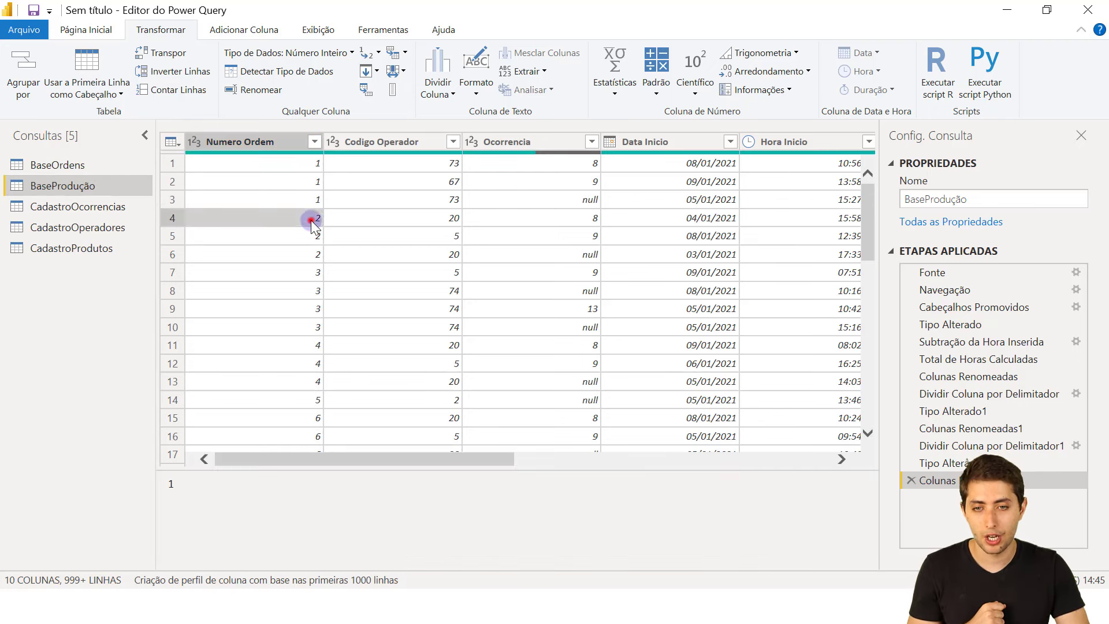
left_click(313, 273)
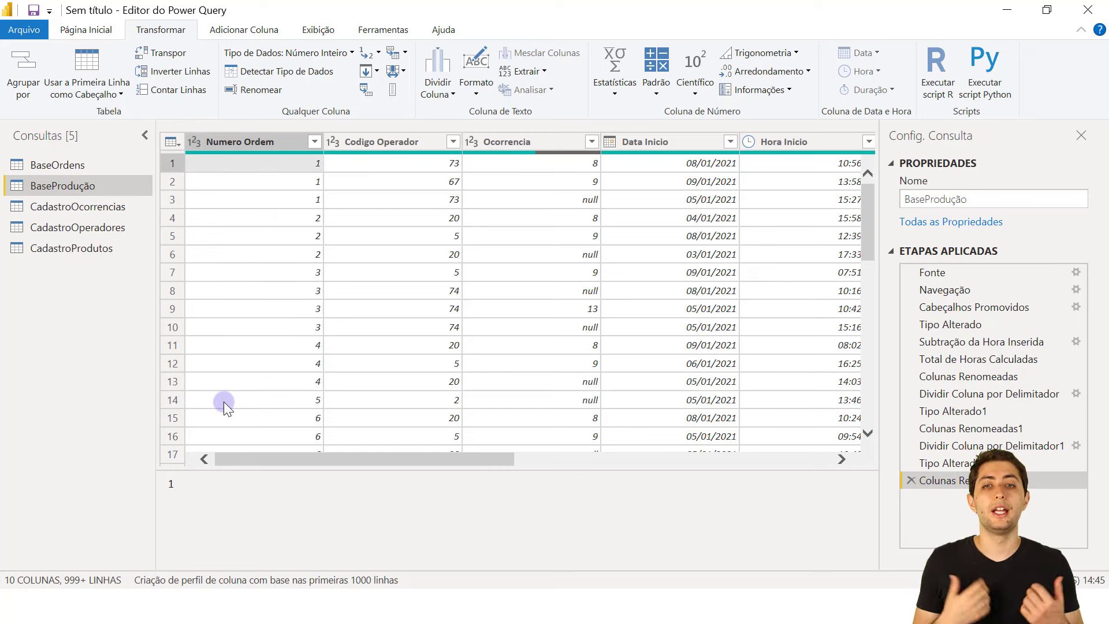
left_click(248, 144)
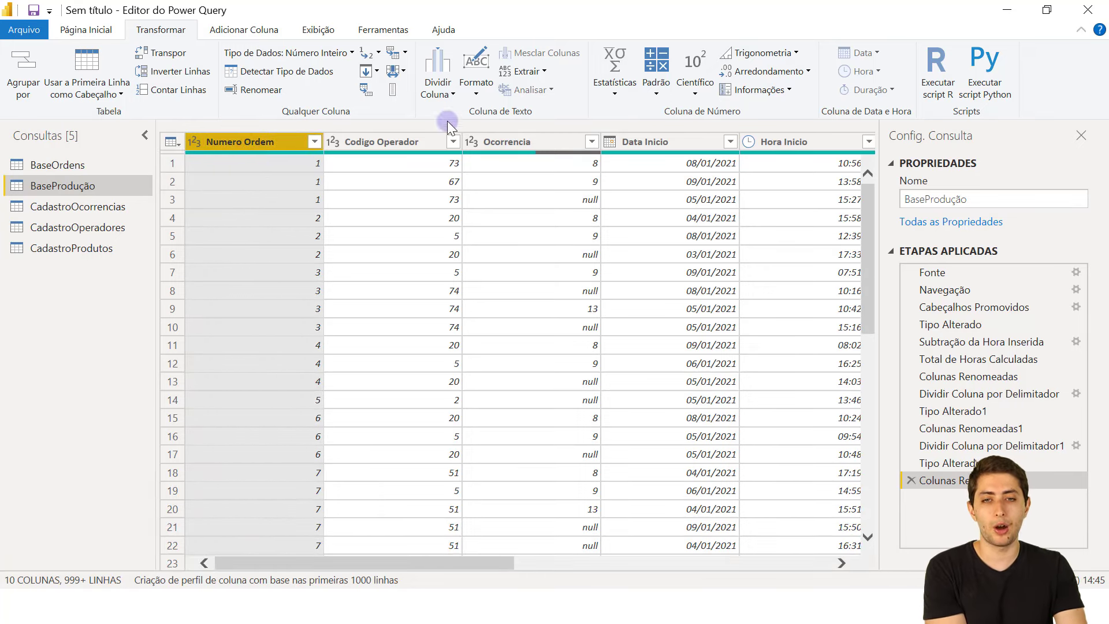
left_click(386, 141)
left_click(518, 138)
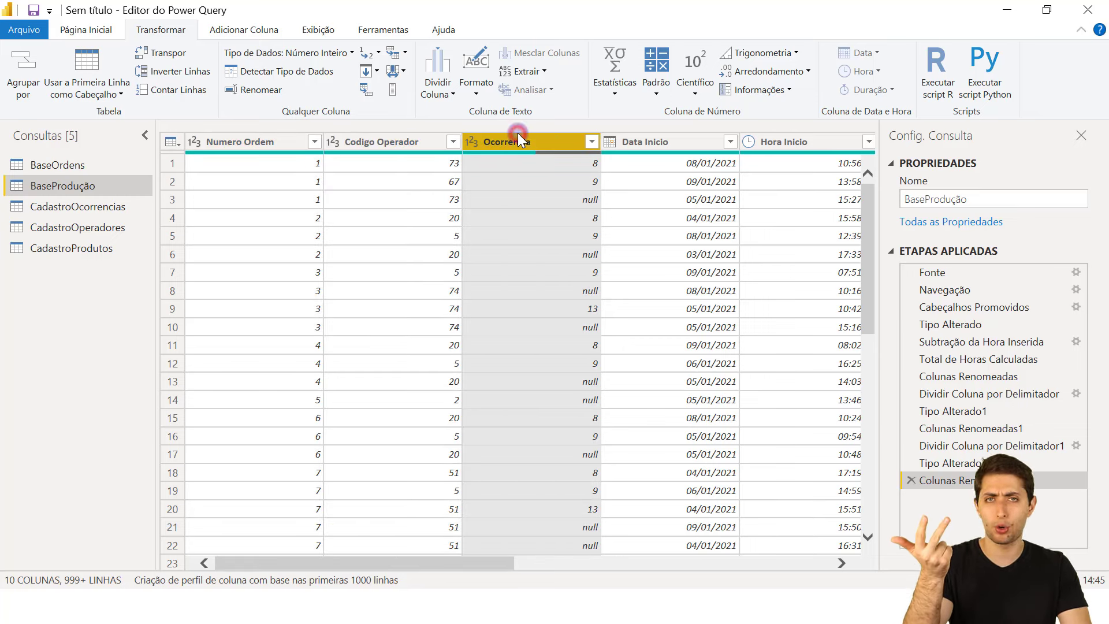
left_click(662, 134)
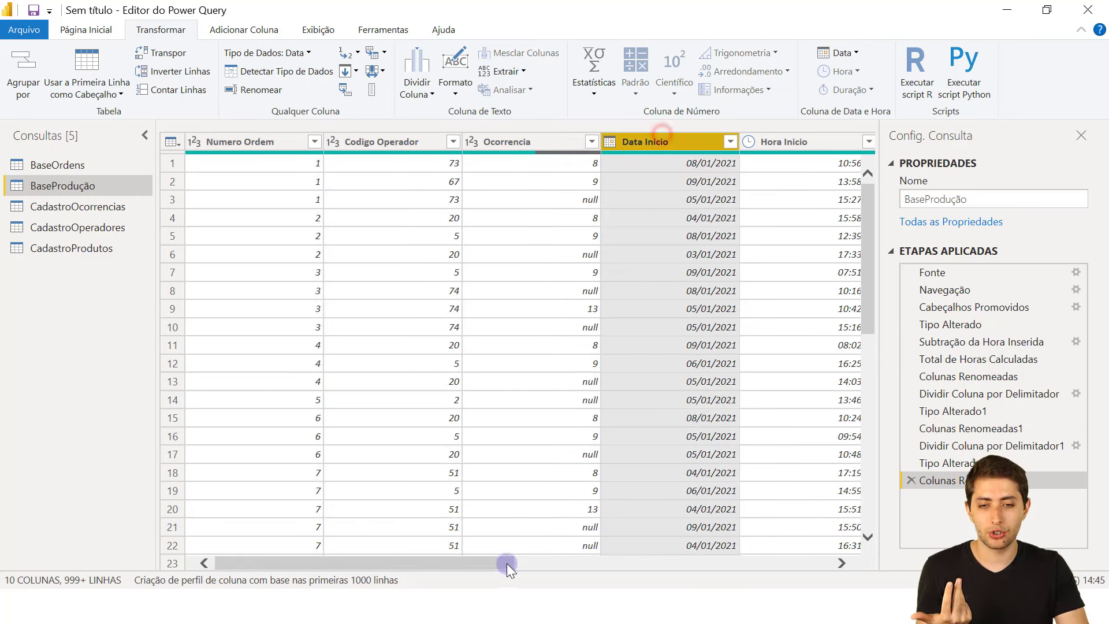
left_click_drag(507, 563, 830, 546)
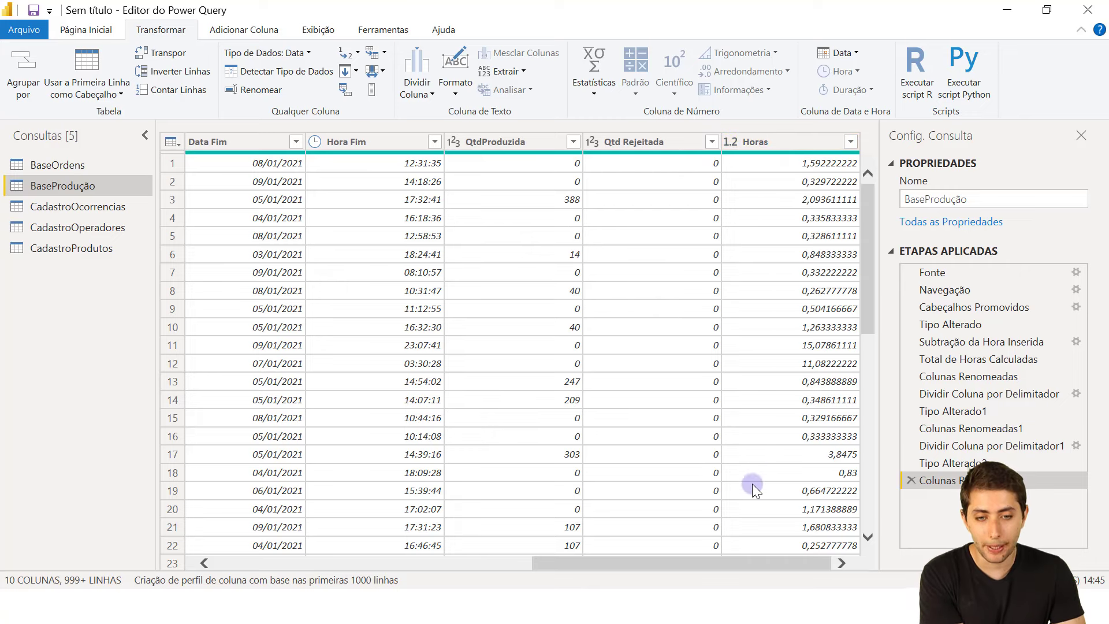
left_click_drag(726, 561, 397, 479)
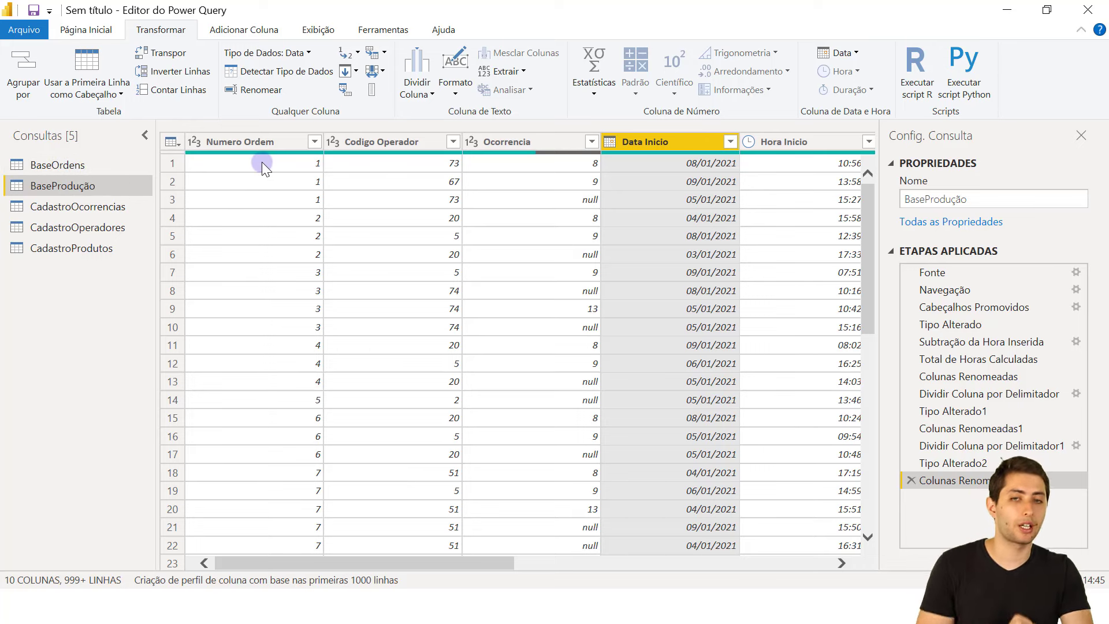
Examine the Emissão, Previsão Entrega and Codigo Produto columns of BaseOrdens, matching the first order numbers to their product codes.
left_click(104, 162)
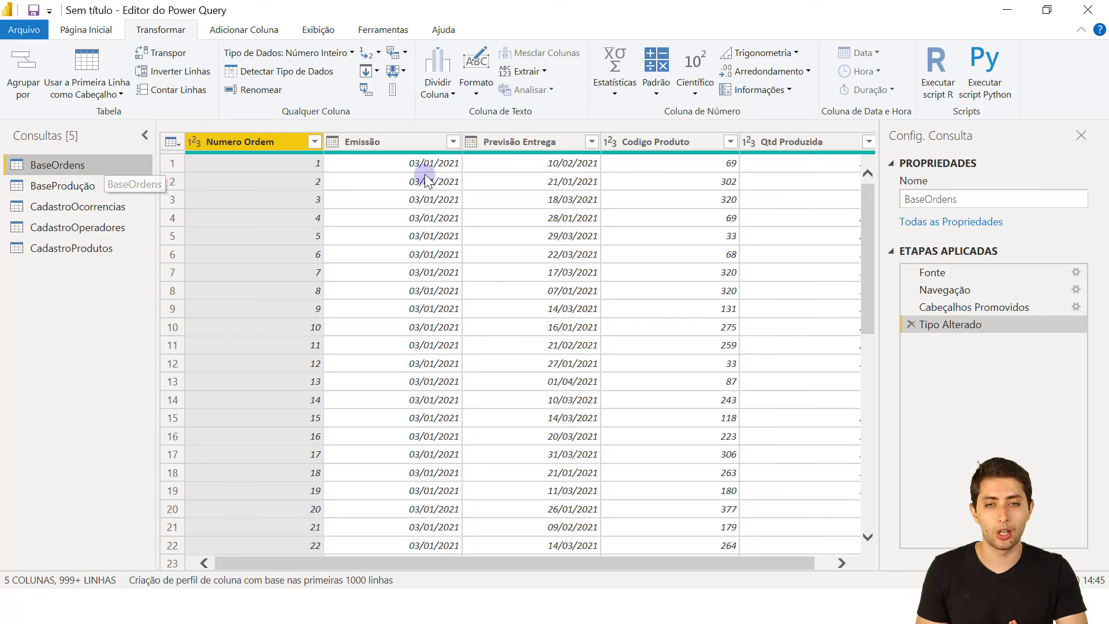
mouse_move(425, 156)
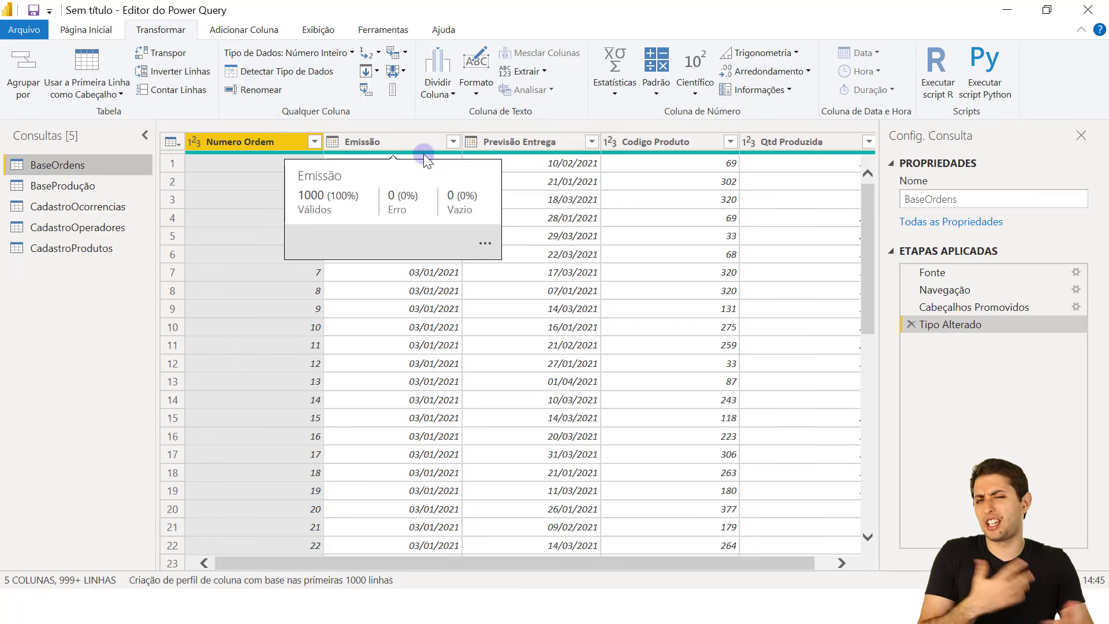
left_click(410, 147)
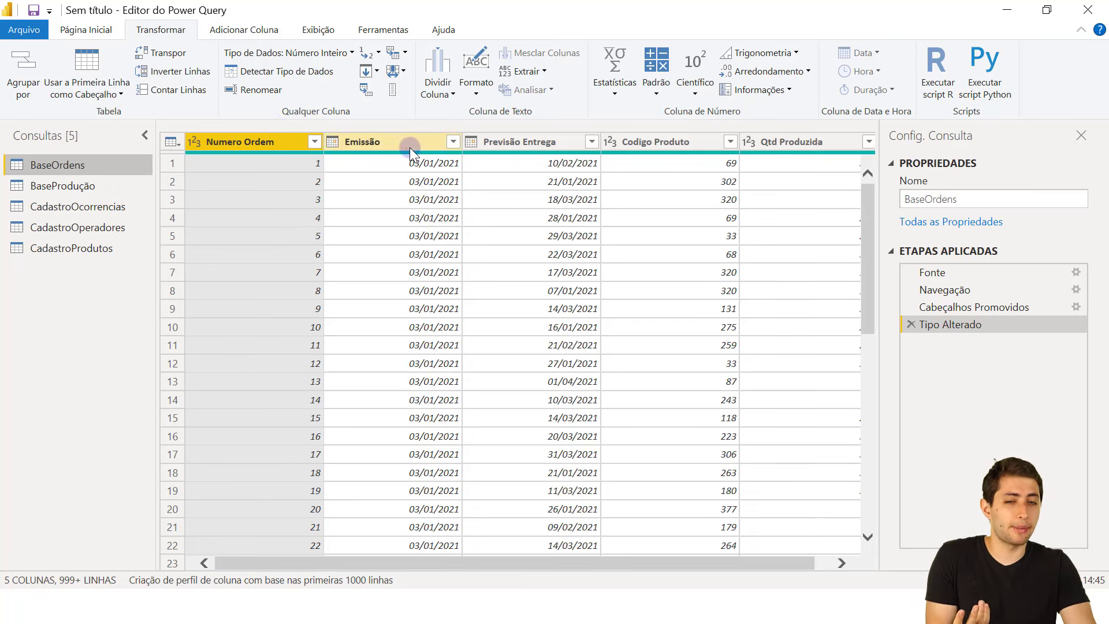
left_click(534, 147)
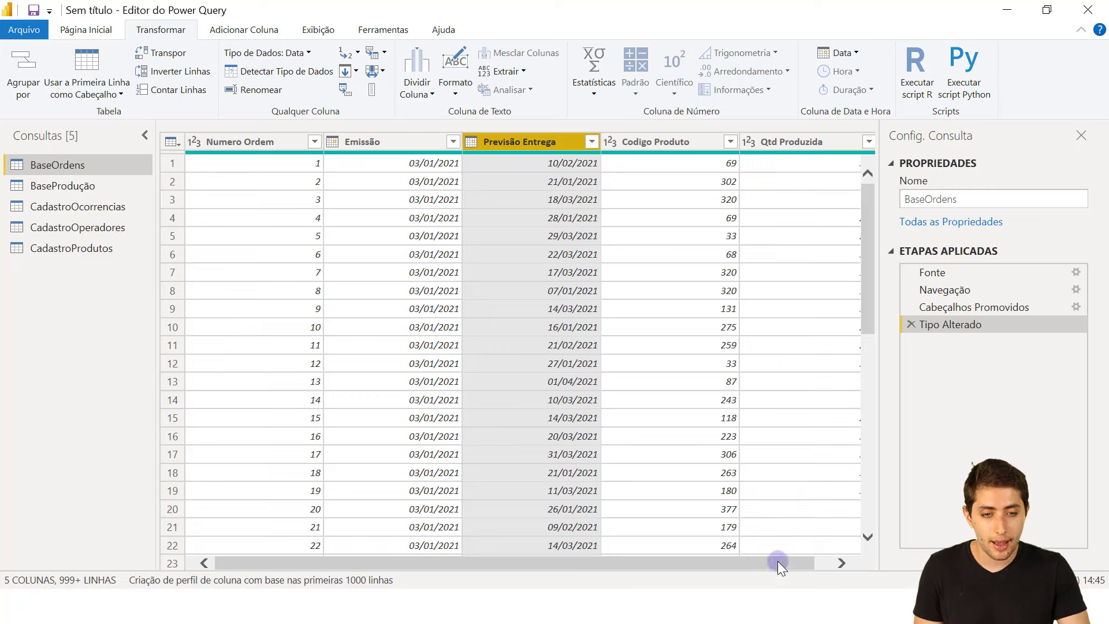
mouse_move(777, 560)
left_mouse_down()
mouse_move(797, 563)
mouse_move(781, 562)
left_mouse_up()
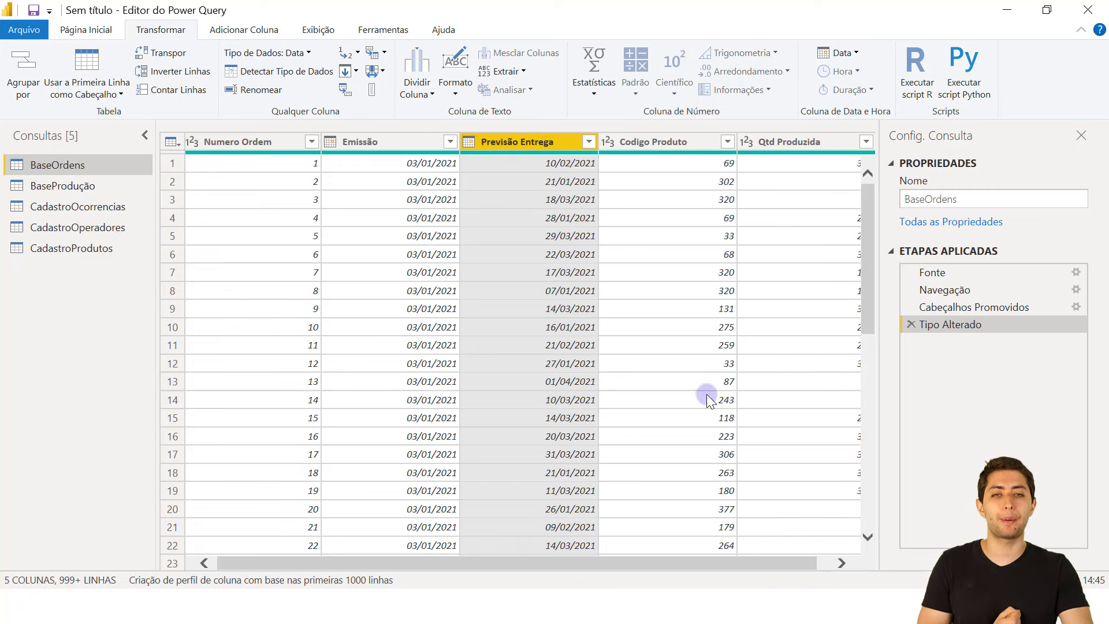
left_click(635, 145)
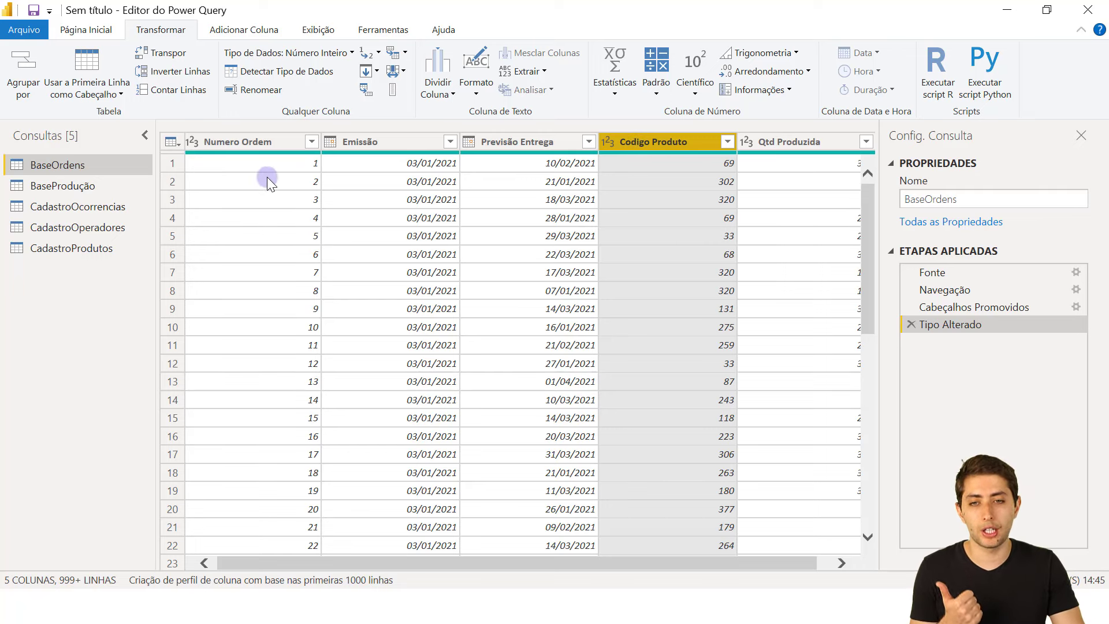
left_click(269, 162)
left_click(721, 161)
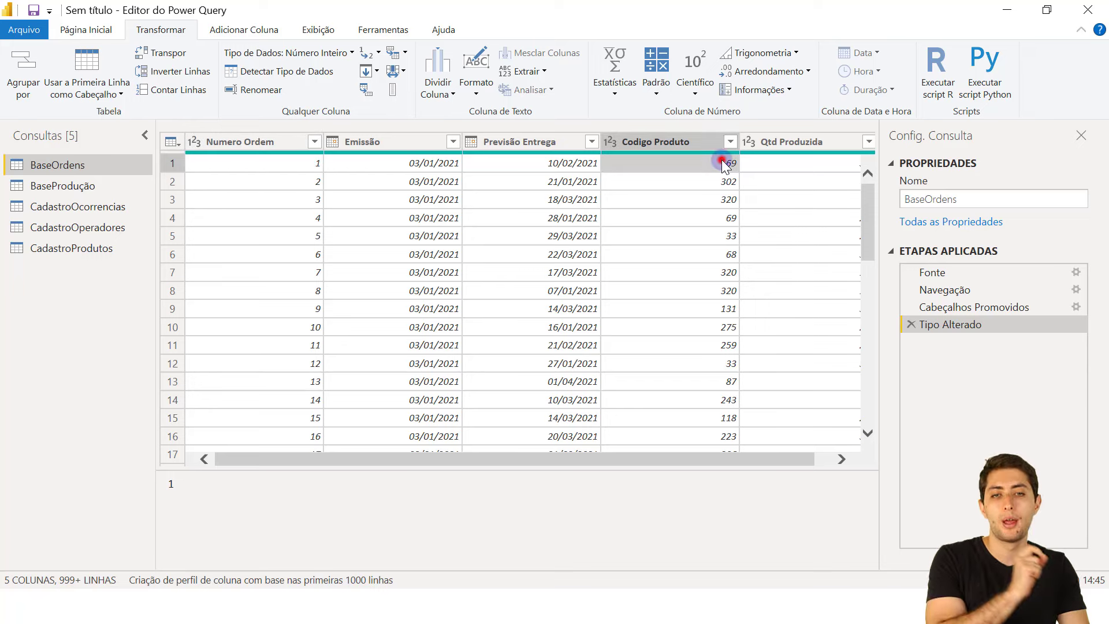
left_click(306, 188)
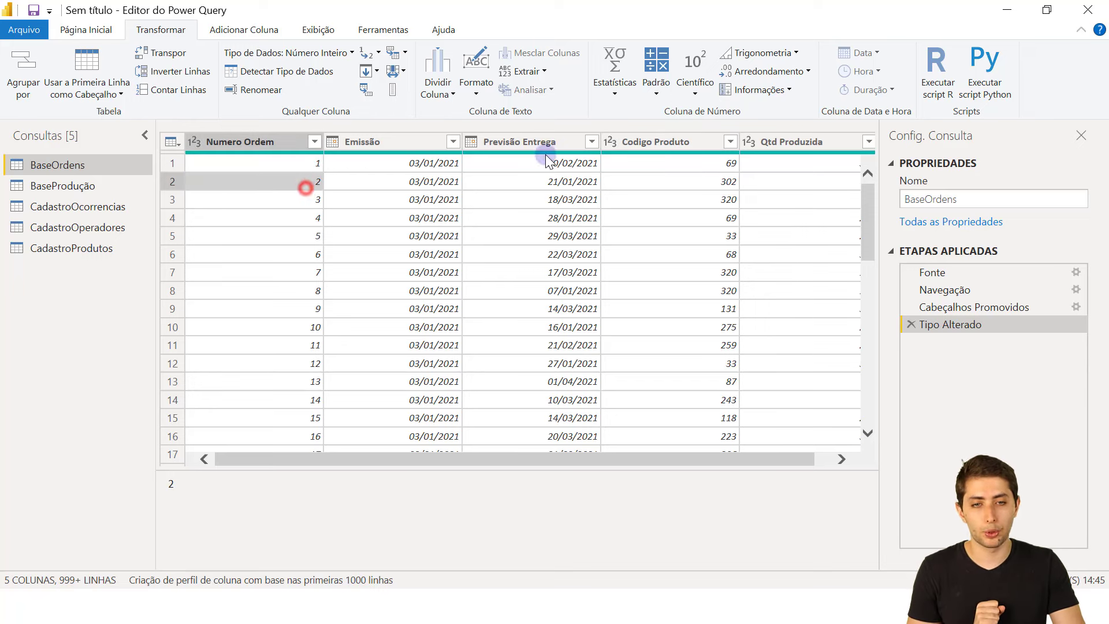
left_click(719, 181)
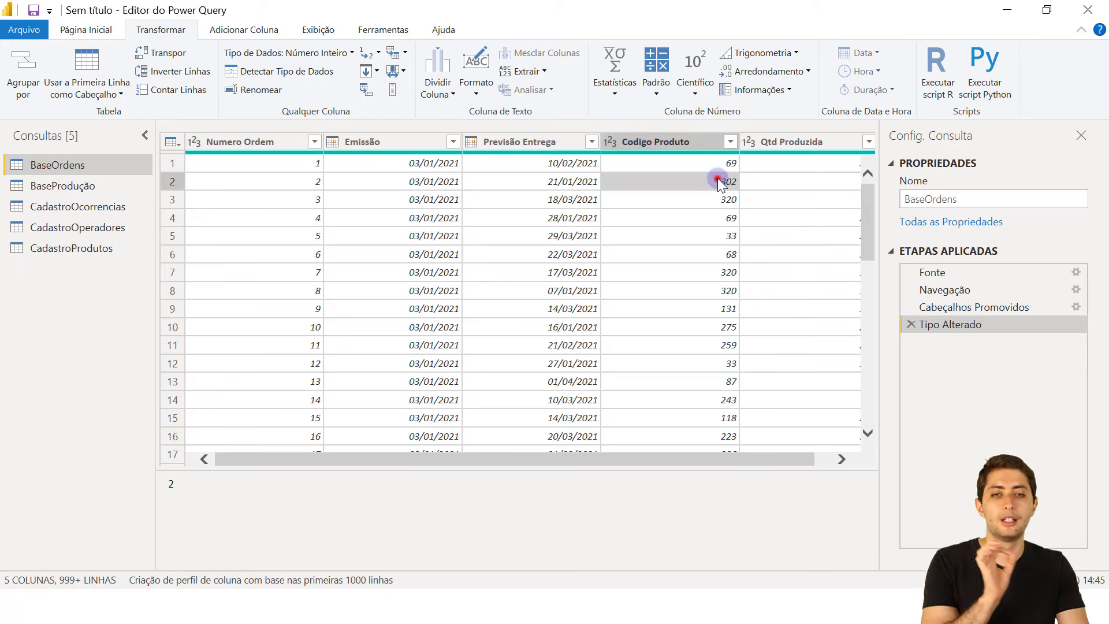
left_click(276, 199)
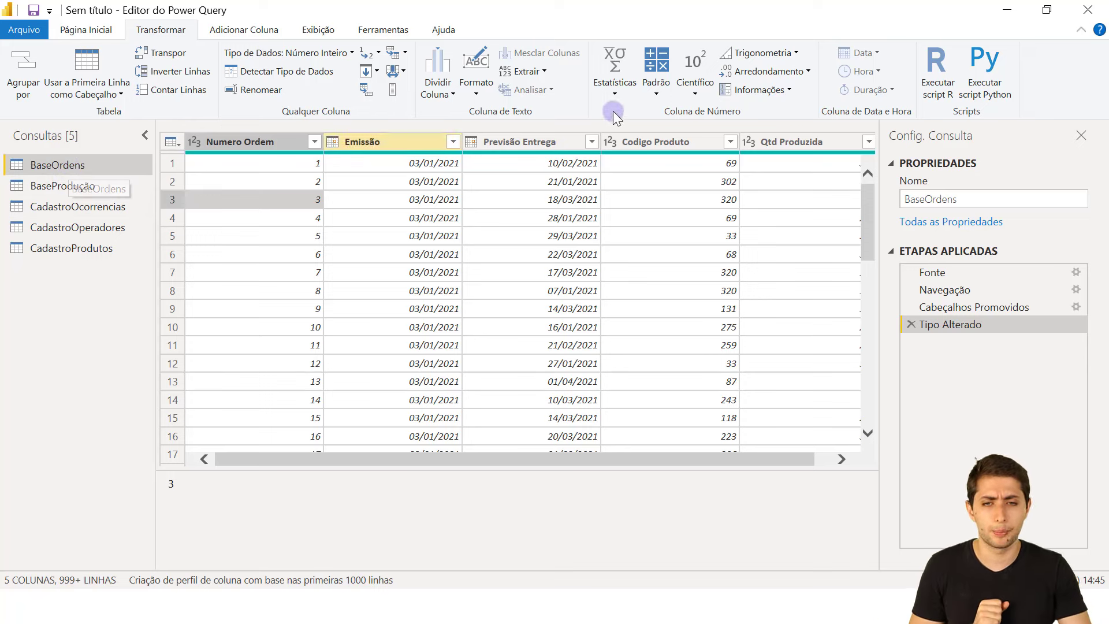
Compare the date and Codigo Produto columns of BaseOrdens with the columns available in BaseProdução.
left_click(414, 143)
left_click(514, 141)
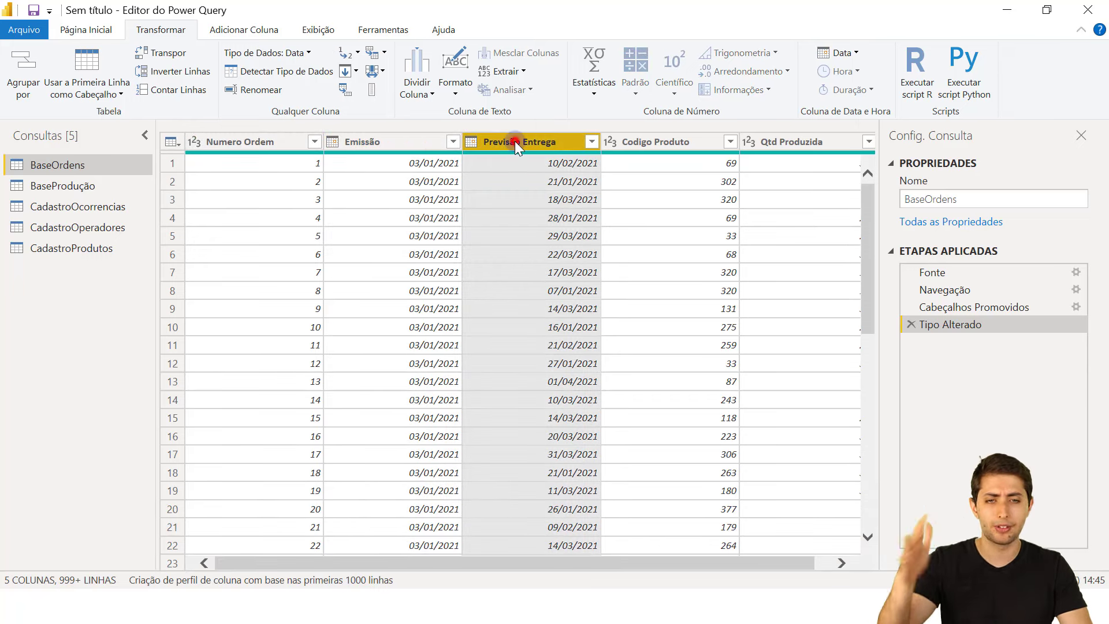
left_click(638, 151)
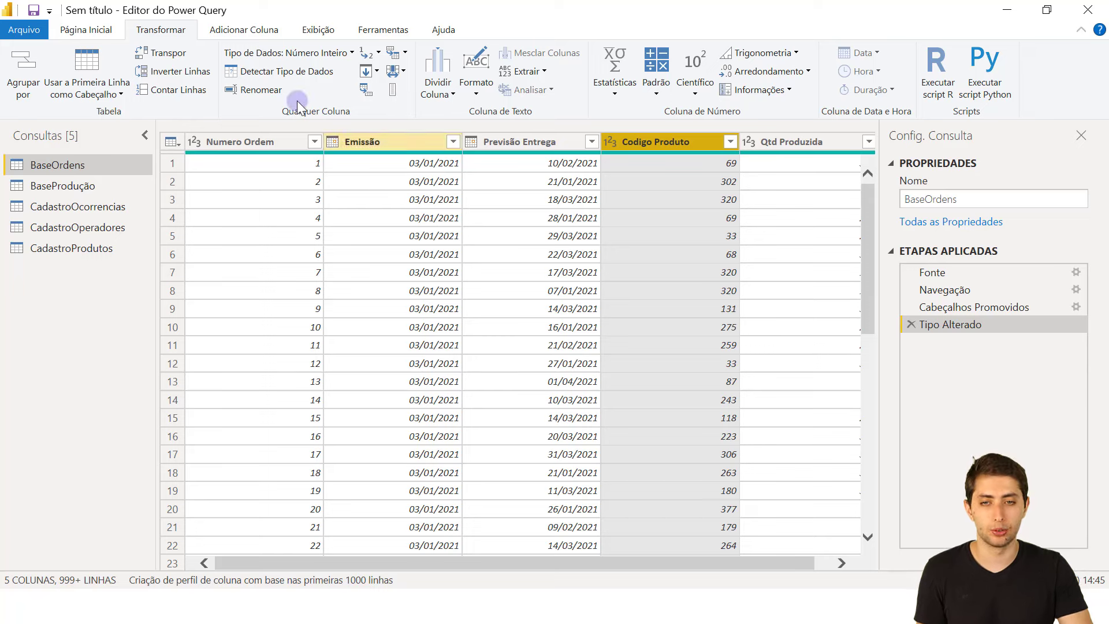
left_click(303, 167)
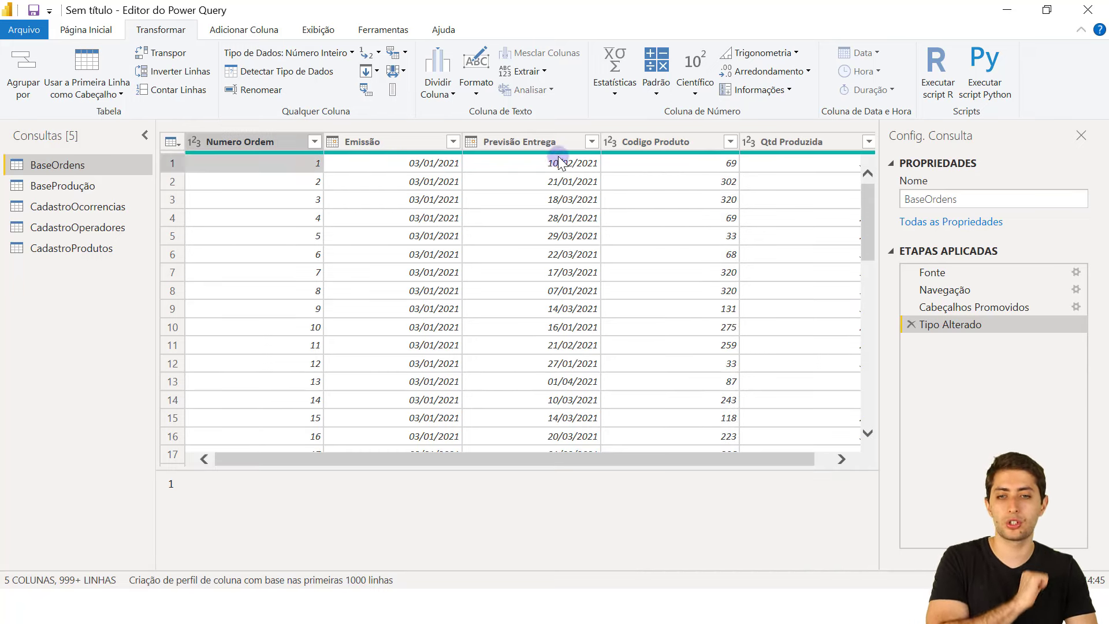
left_click(657, 143)
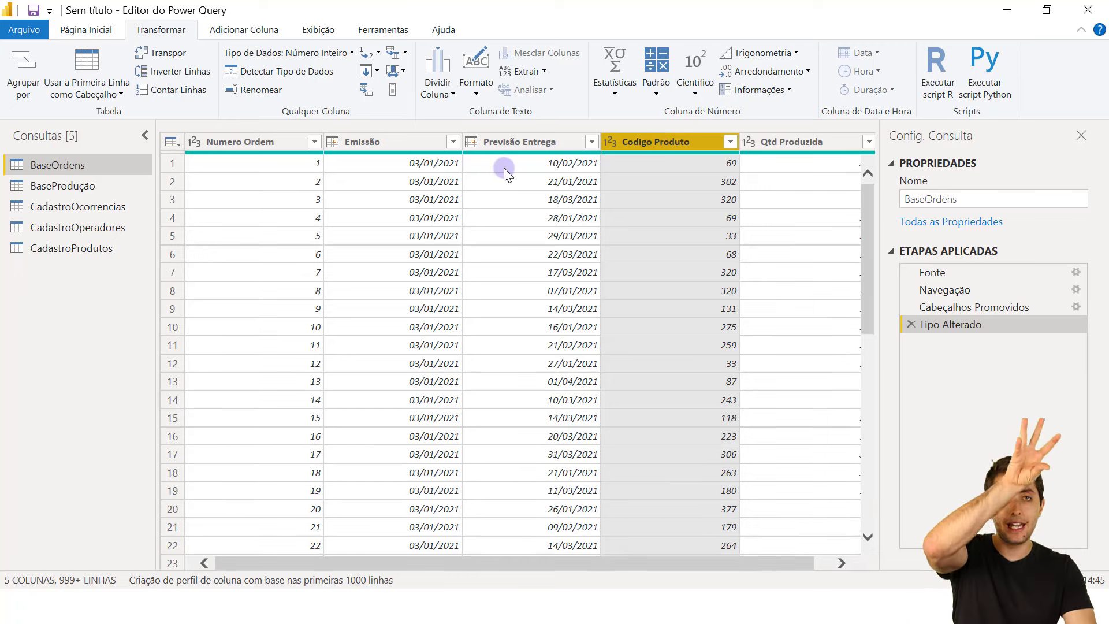
left_click(77, 188)
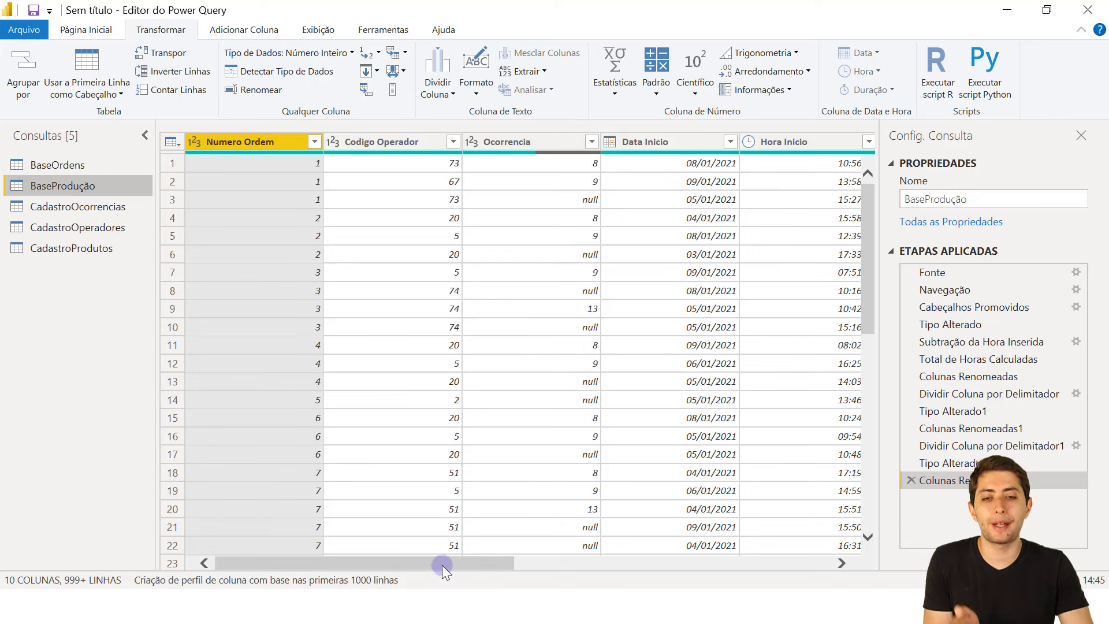
left_click_drag(442, 565, 463, 566)
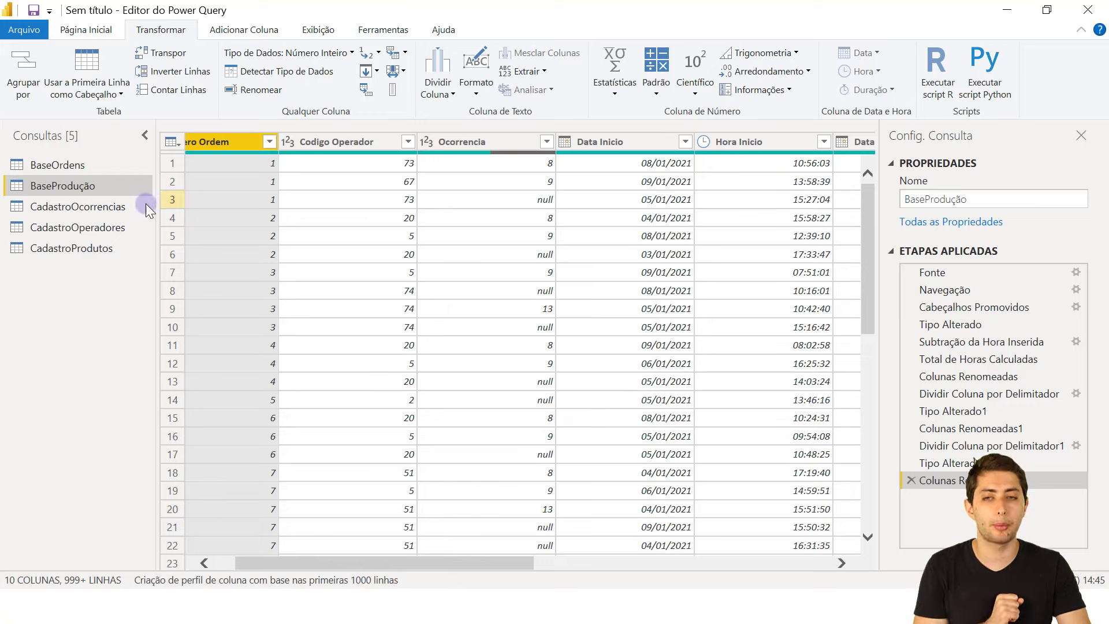
left_click(77, 163)
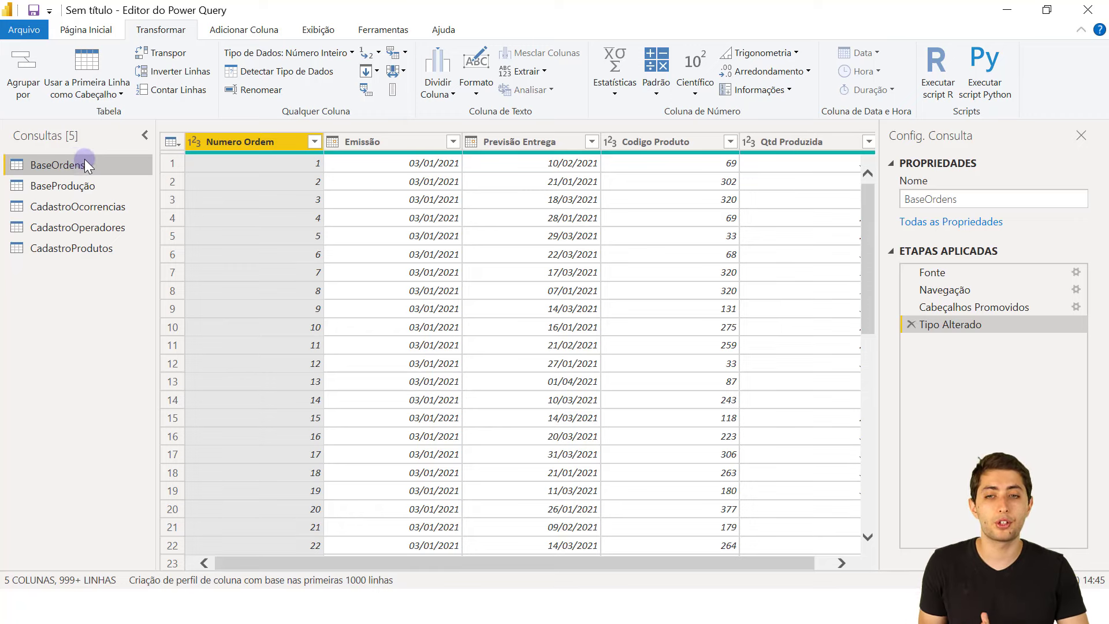
Start merging queries into BaseProdução itself, with BaseOrdens as the second table.
left_click(99, 186)
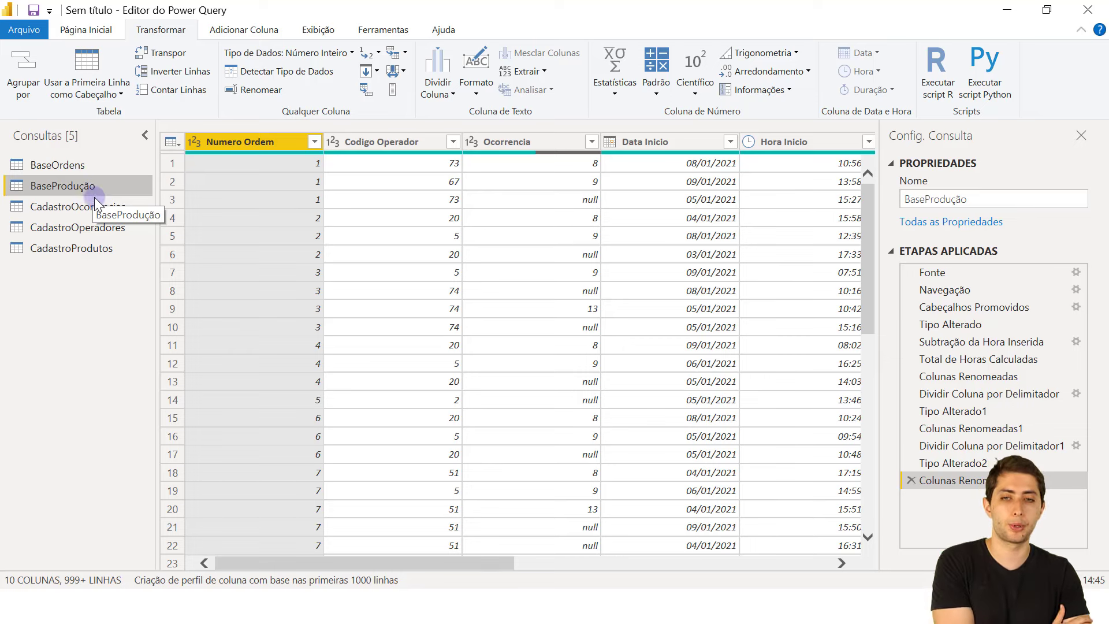
left_click(87, 35)
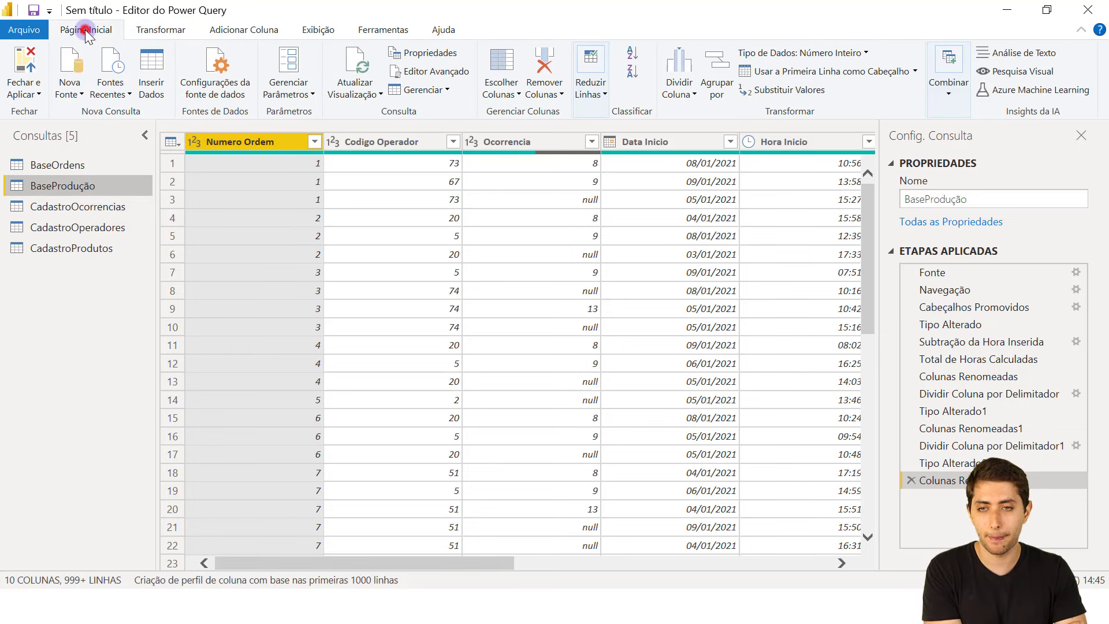
left_click(951, 96)
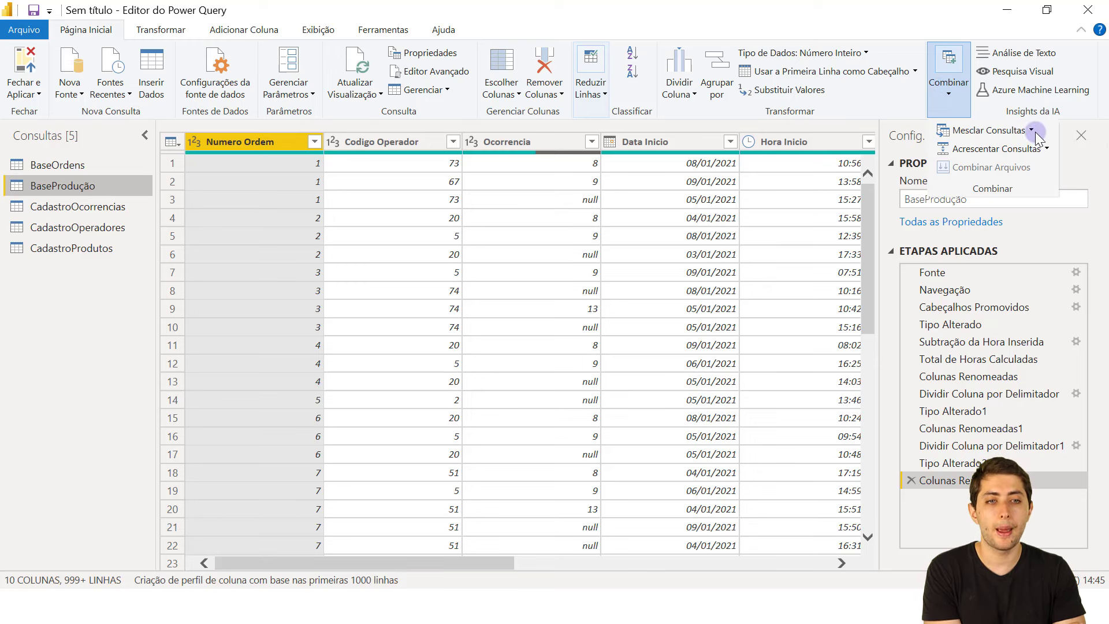
left_click(1028, 131)
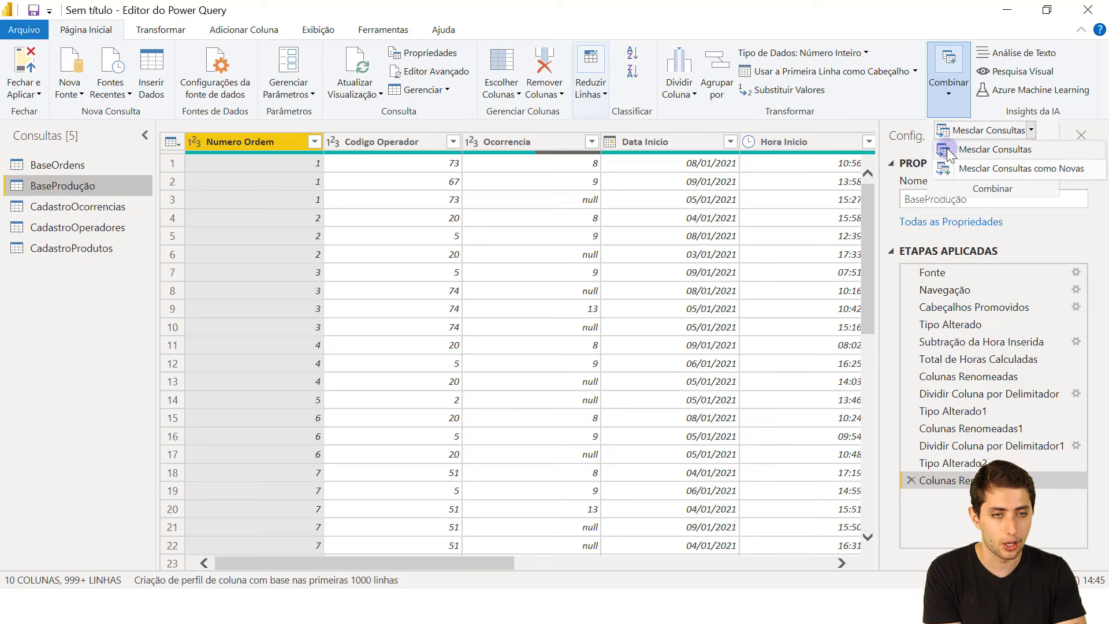
left_click(988, 146)
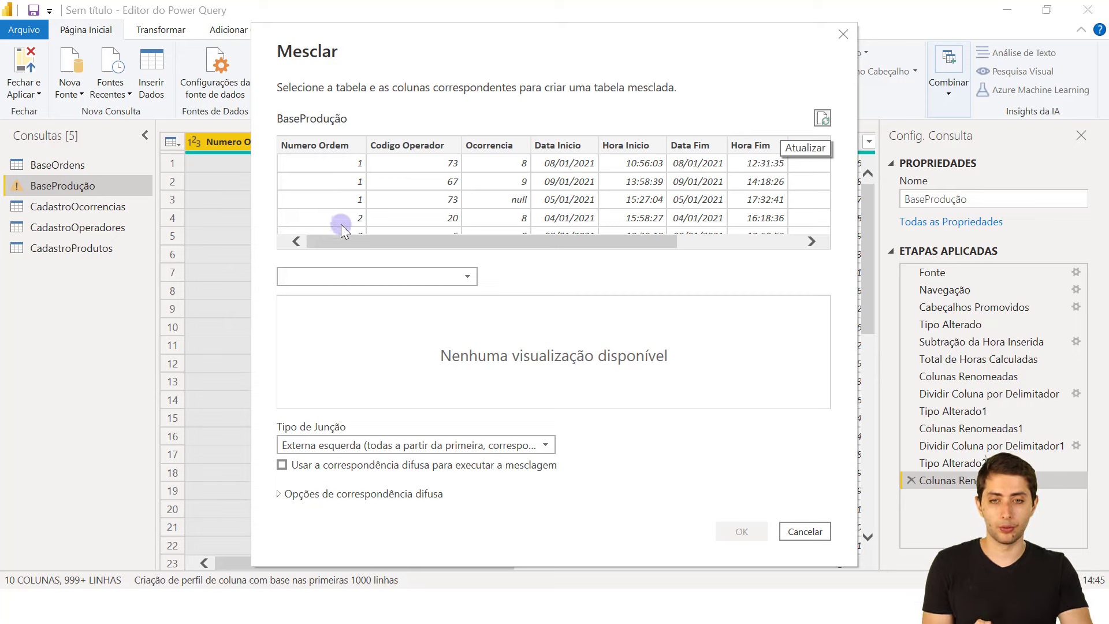
left_click(376, 276)
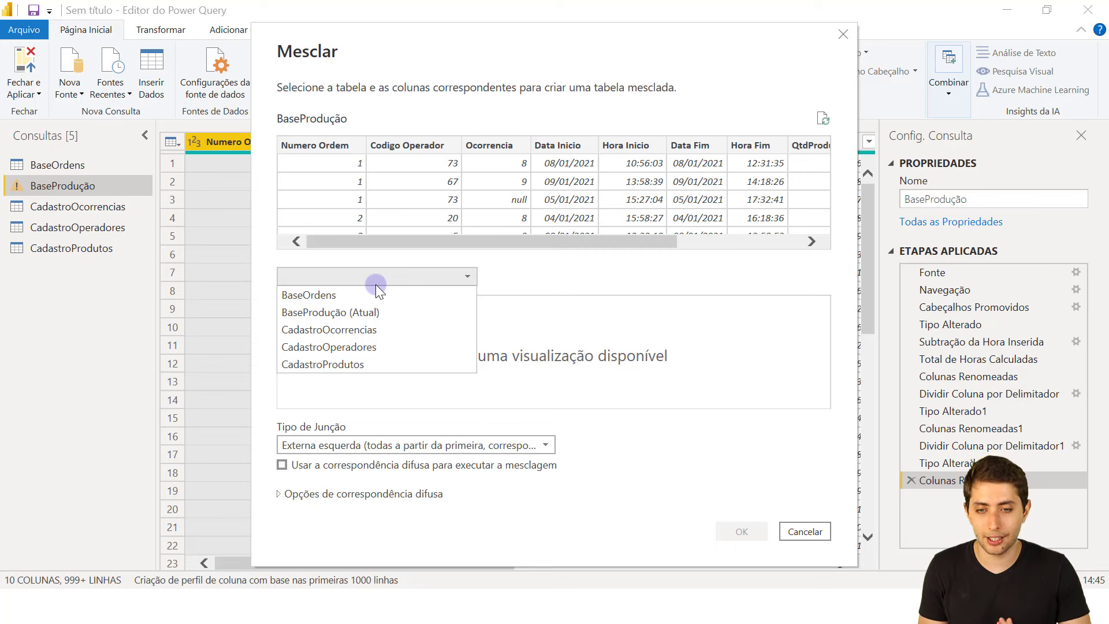
left_click(294, 299)
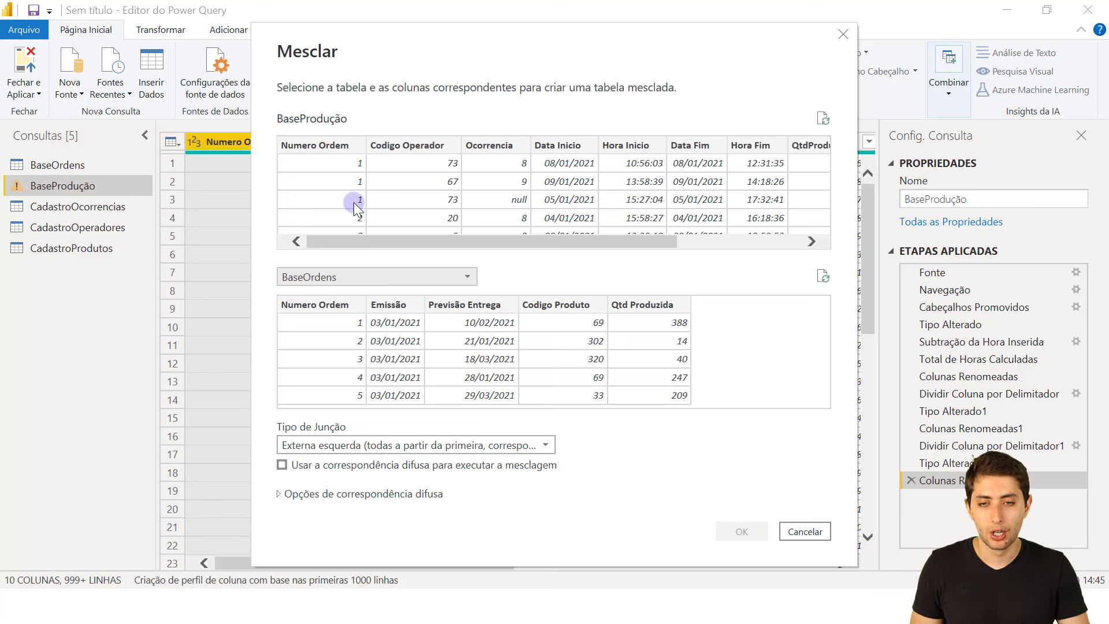
Match both tables on Numero Ordem and complete the merge with a left outer join.
left_click(325, 146)
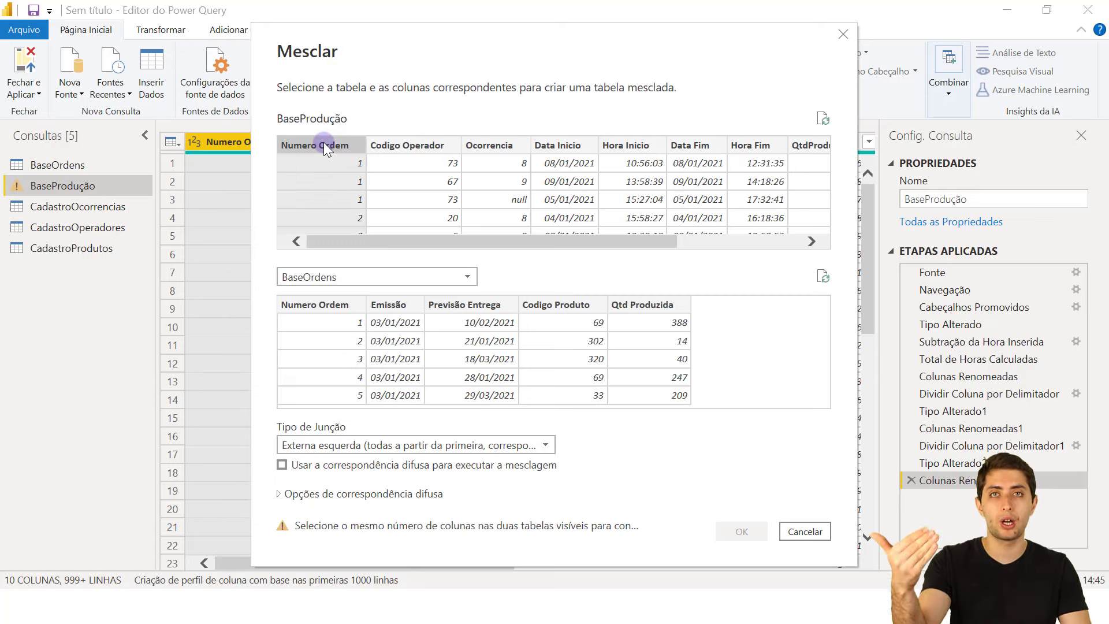
left_click(321, 296)
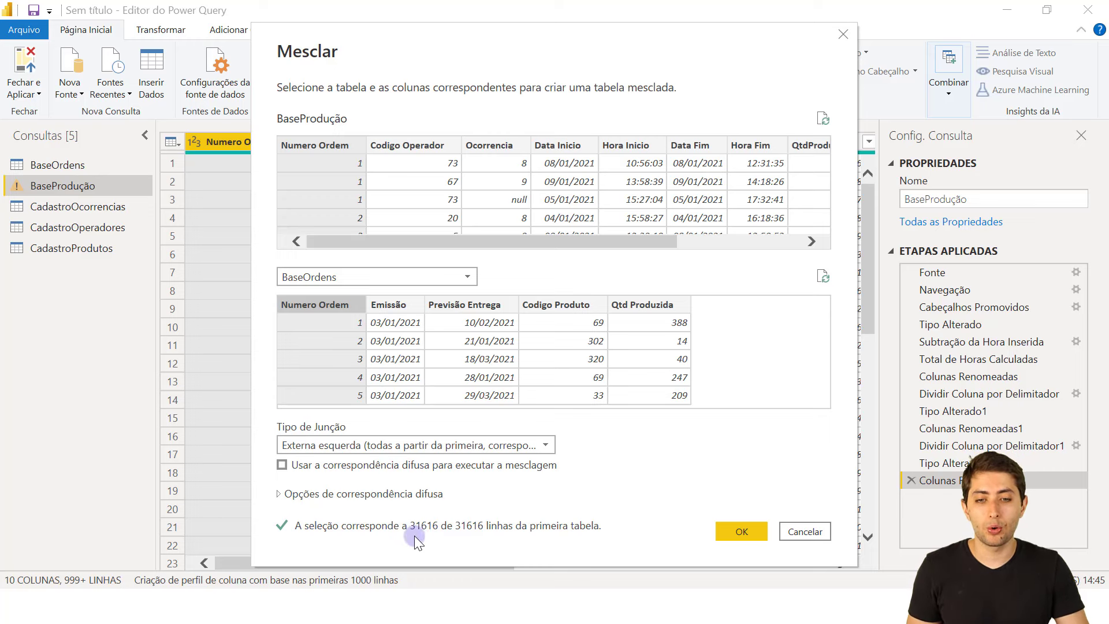
left_click(317, 161)
left_click(328, 183)
left_click(339, 202)
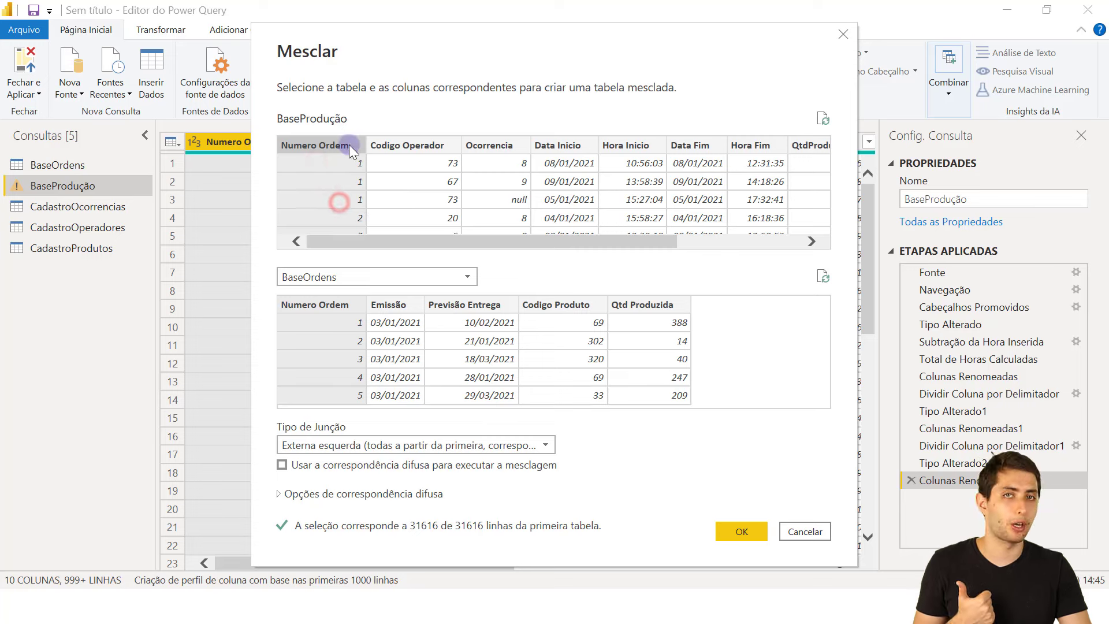
left_click(327, 328)
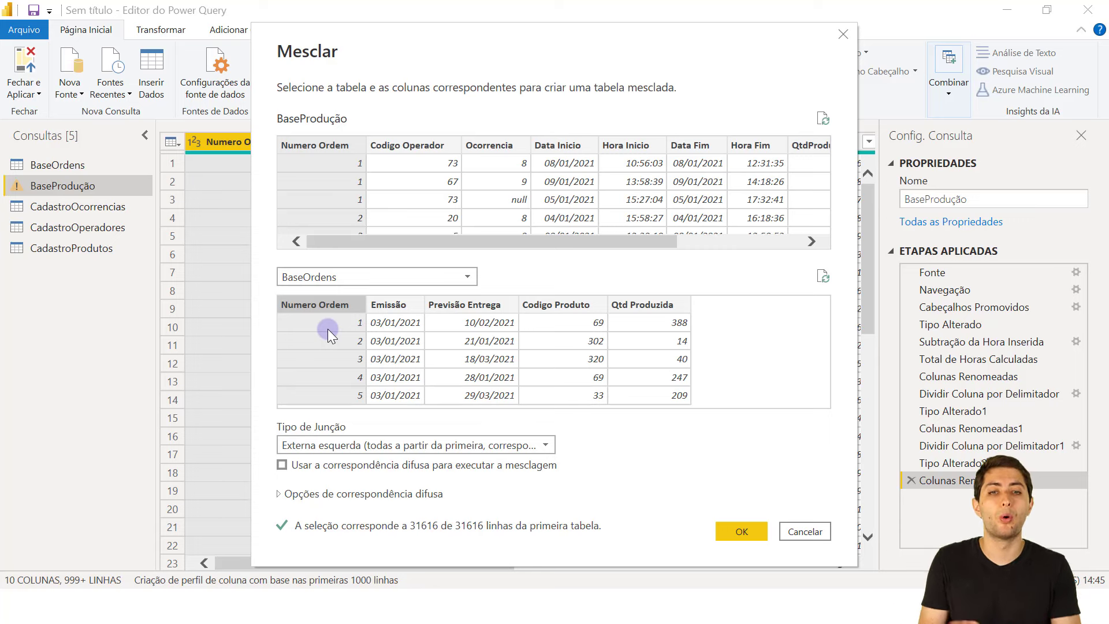
left_click(730, 532)
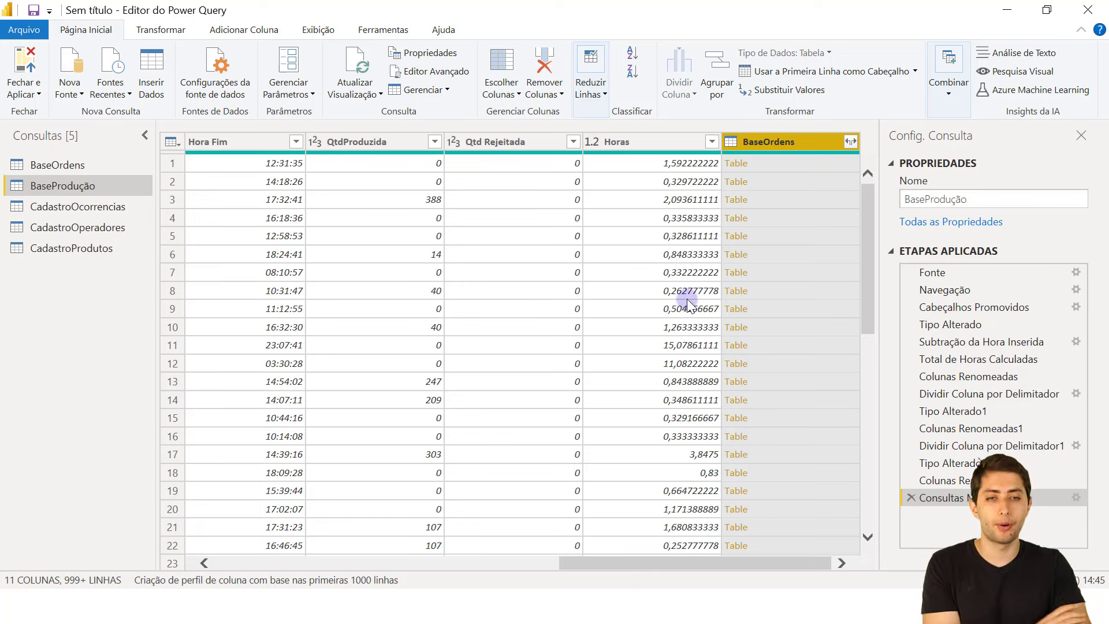
Expand the merged BaseOrdens column to Codigo Produto only, without the original column name as prefix.
left_click(852, 142)
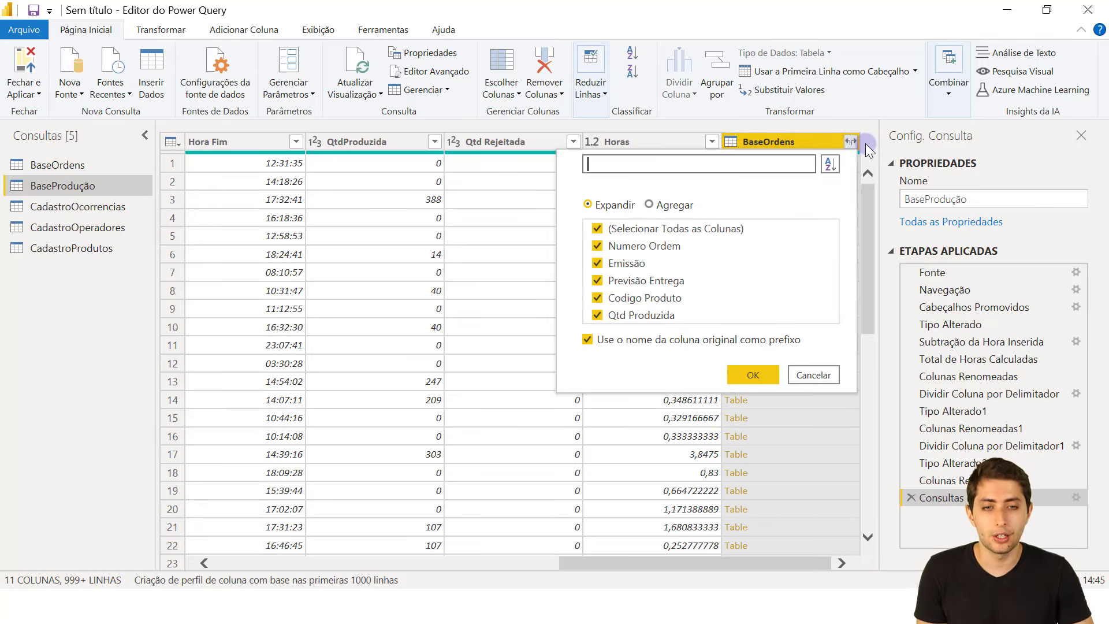
left_click(587, 205)
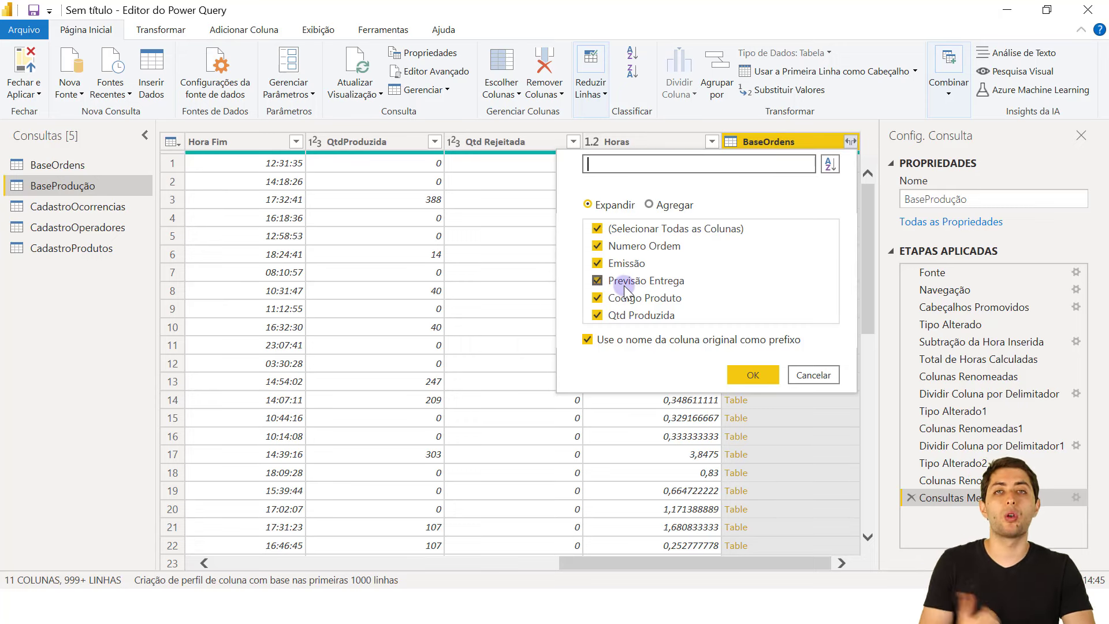
left_click(598, 229)
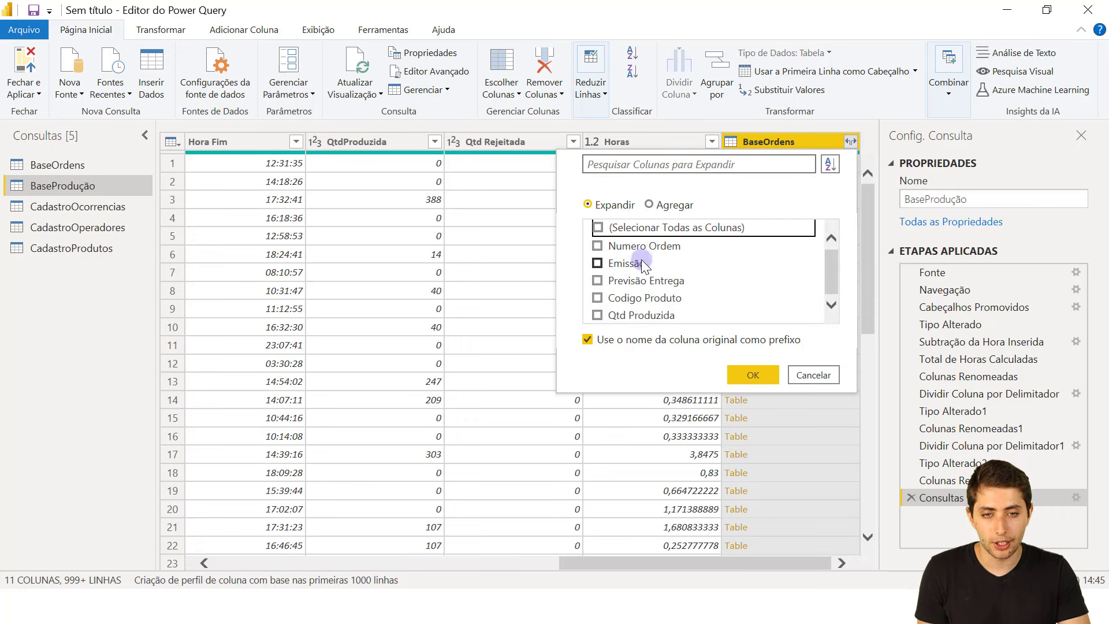
left_click(599, 299)
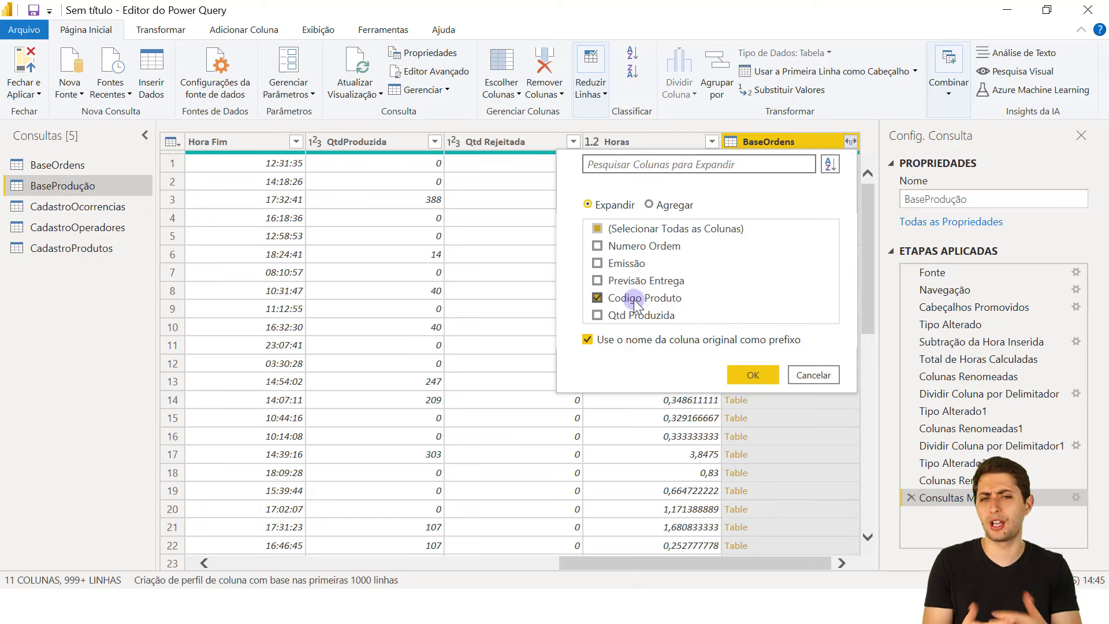
left_click(588, 340)
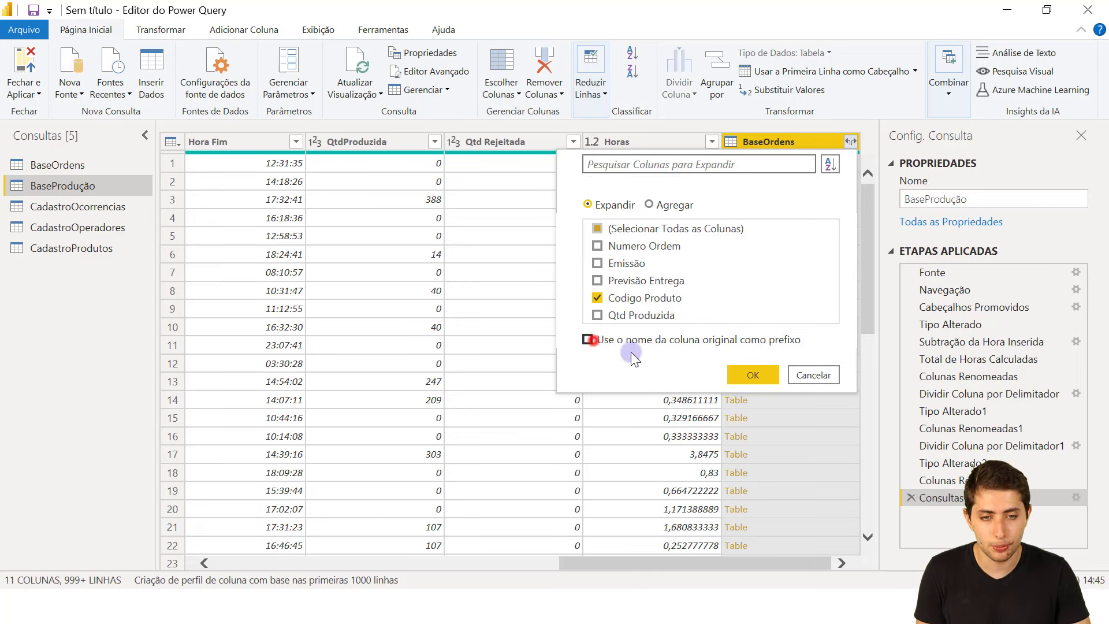
left_click(740, 373)
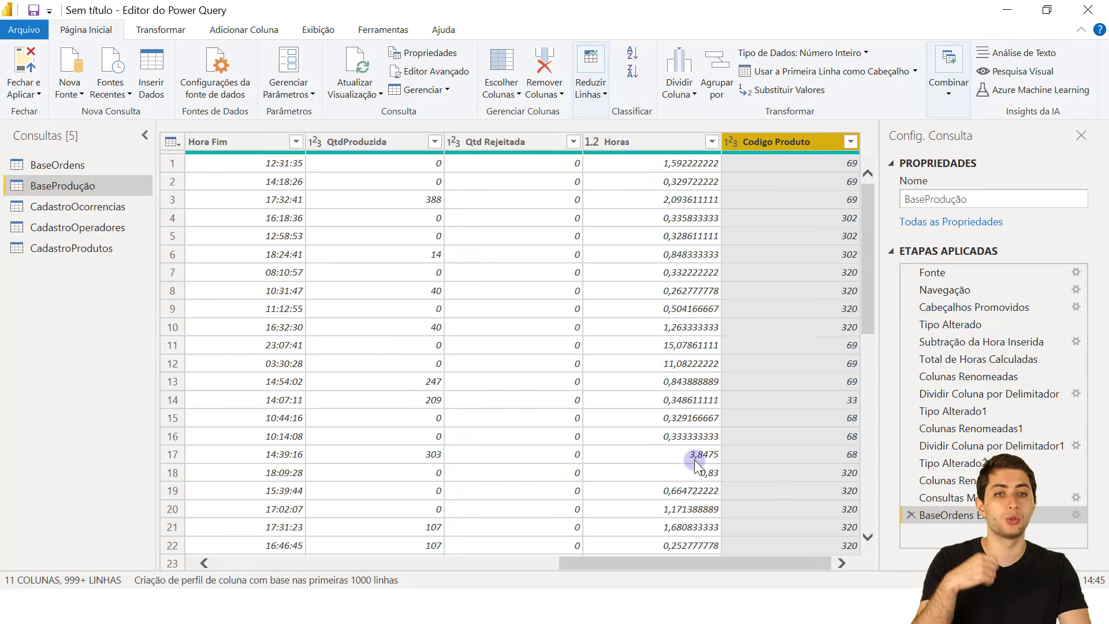
Compare the first three Numero Ordem rows in BaseProdução with their Codigo Produto values.
left_click_drag(702, 570, 328, 501)
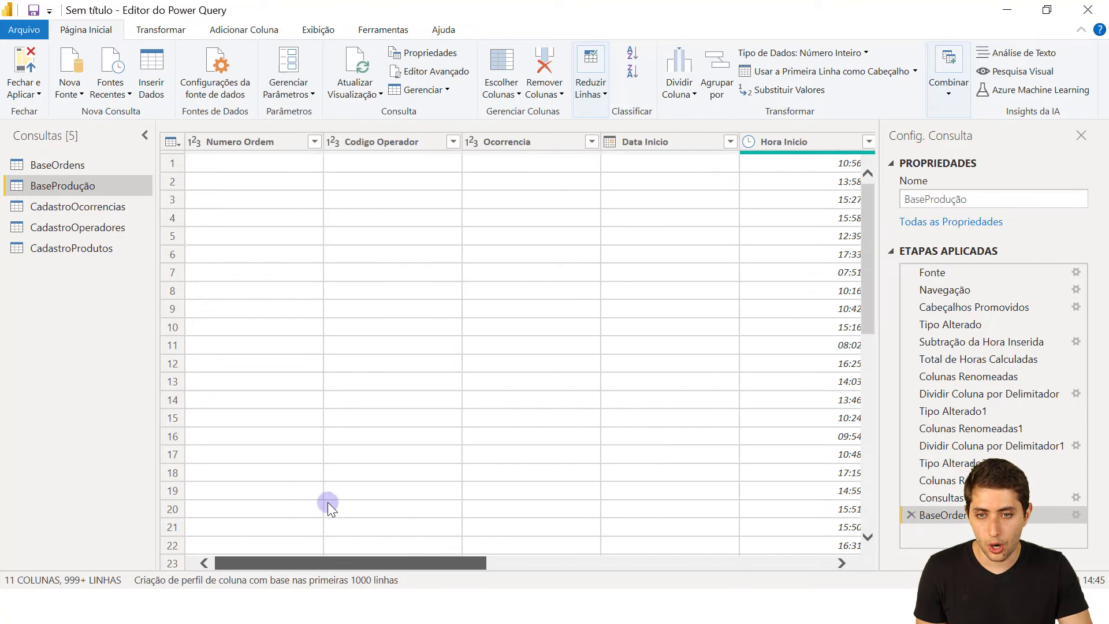
left_click(285, 159)
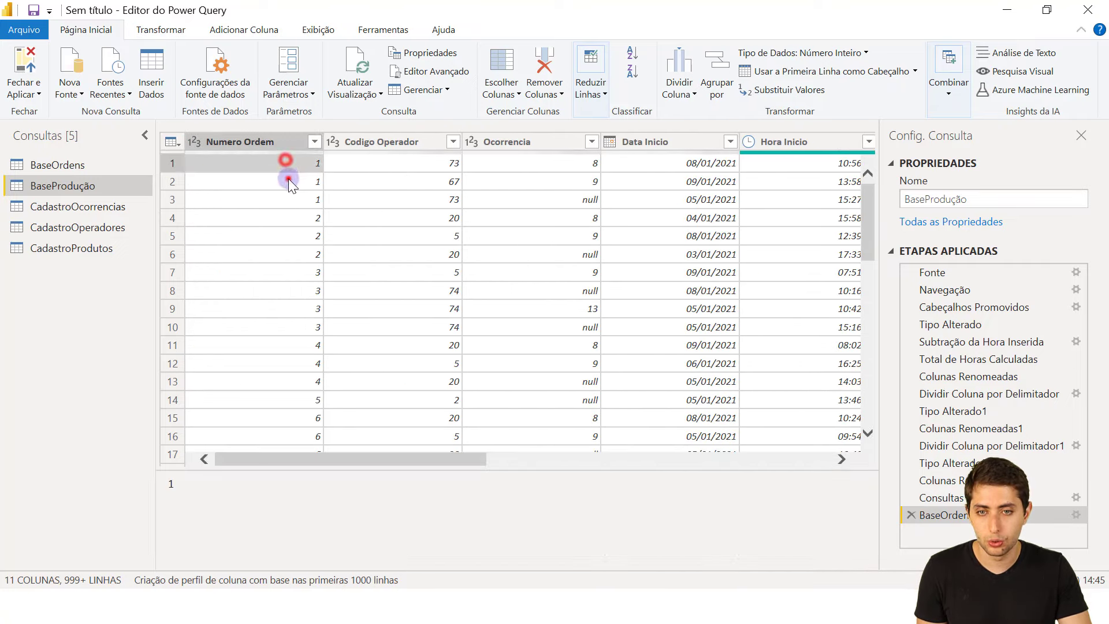
left_click(288, 178)
left_click(286, 199)
left_click_drag(393, 460, 813, 188)
left_click(825, 165)
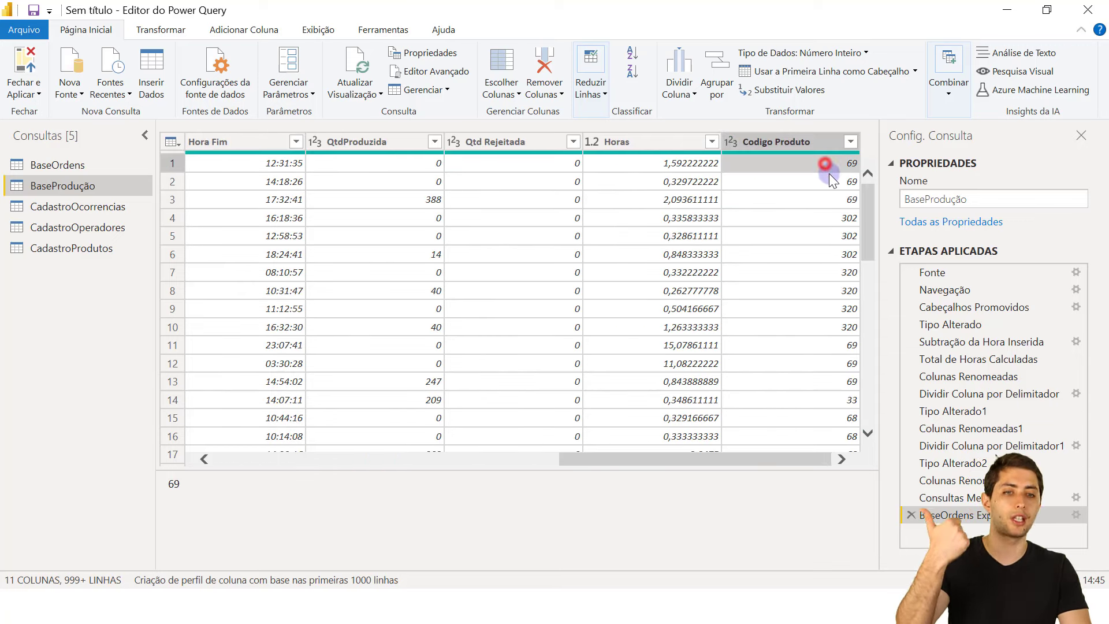
left_click(831, 181)
left_click(839, 200)
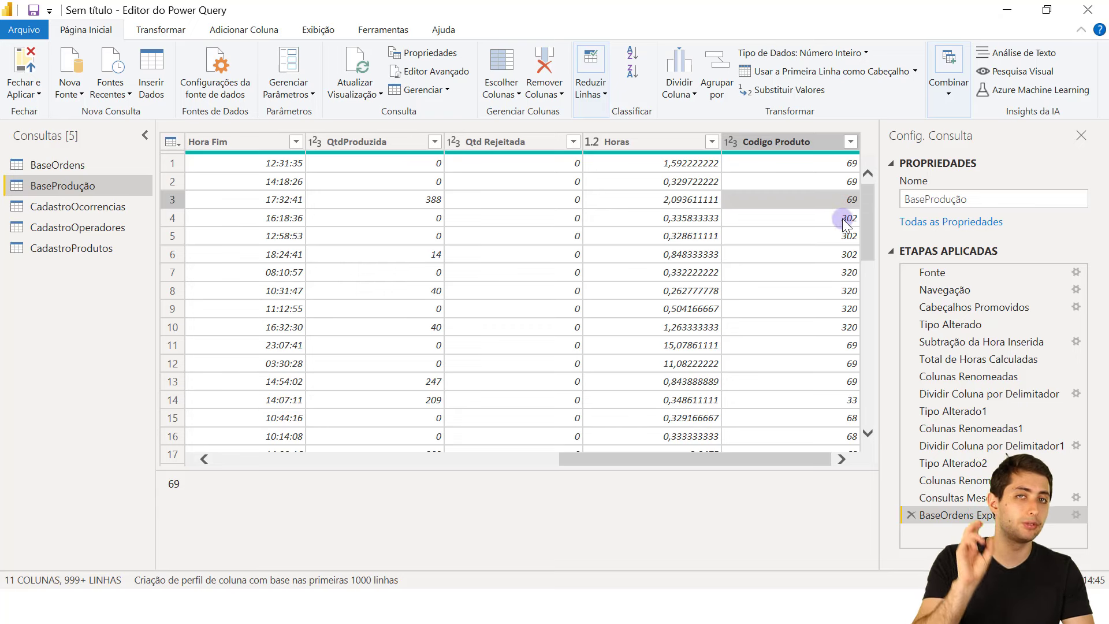
Check the Codigo Produto values in rows 4 to 10 of BaseProdução against their order numbers.
left_click(844, 219)
left_click(843, 236)
left_click(843, 254)
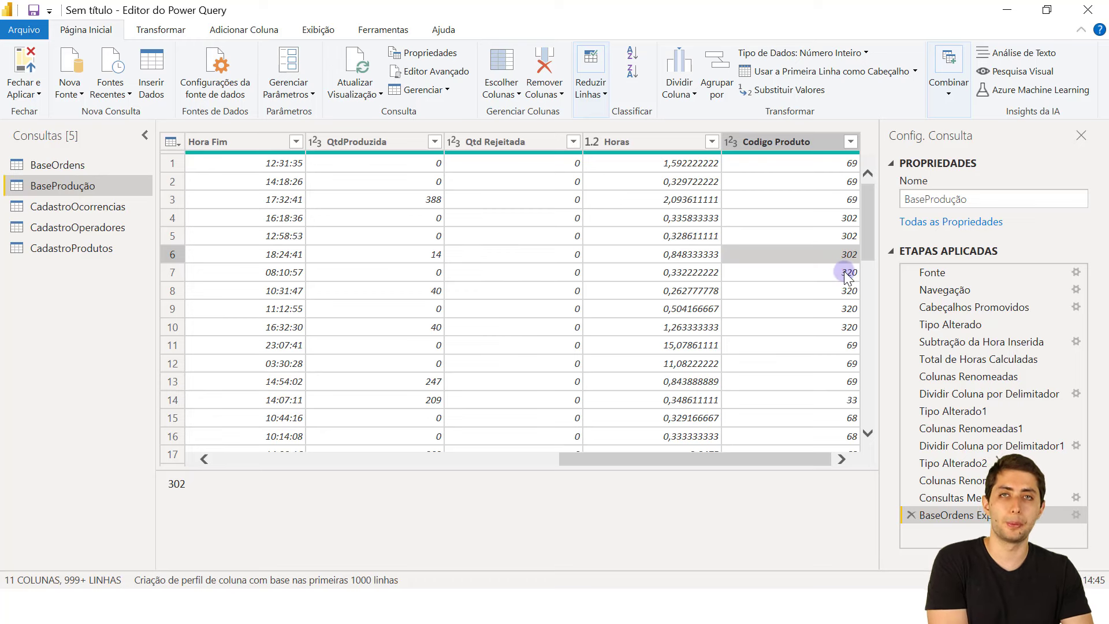
left_click(846, 274)
left_click(842, 291)
left_click(837, 308)
left_click(835, 327)
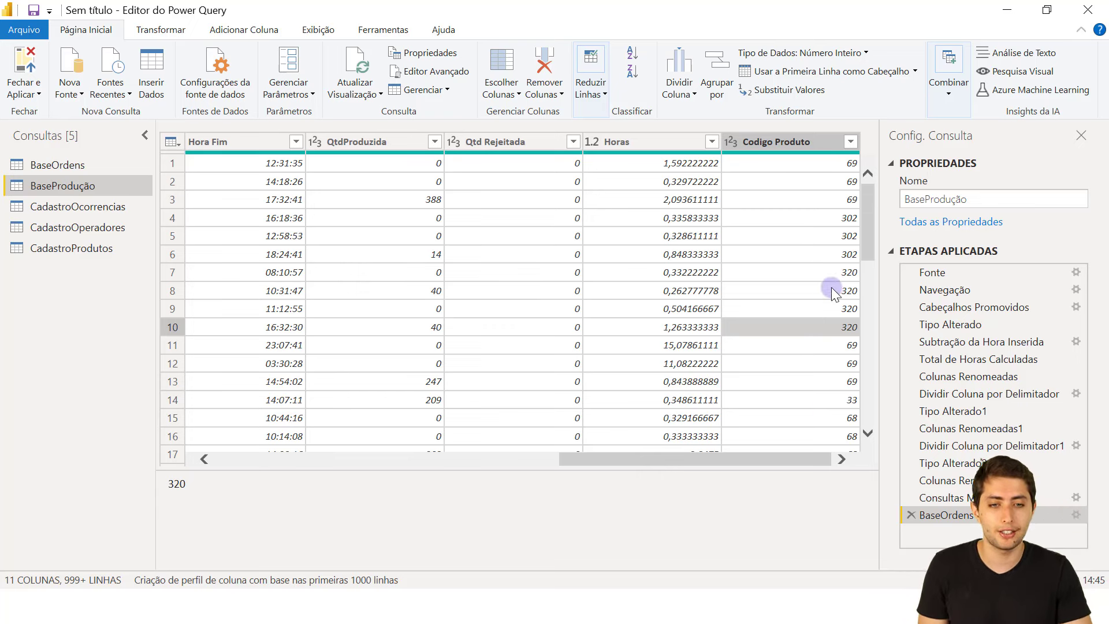
left_click_drag(781, 459, 358, 401)
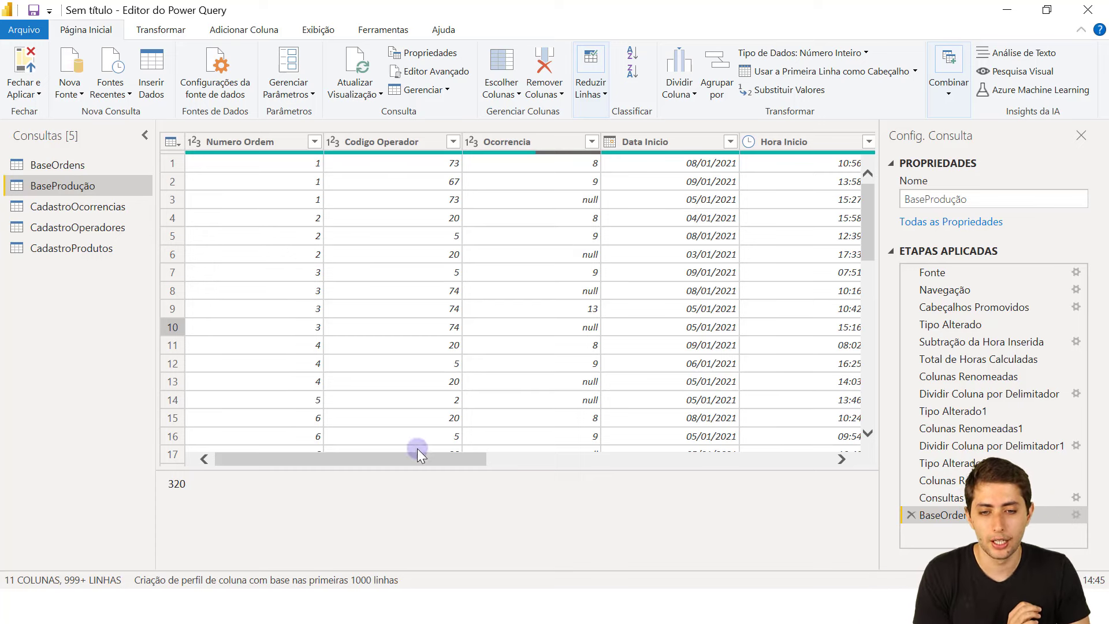
left_click_drag(422, 467, 782, 420)
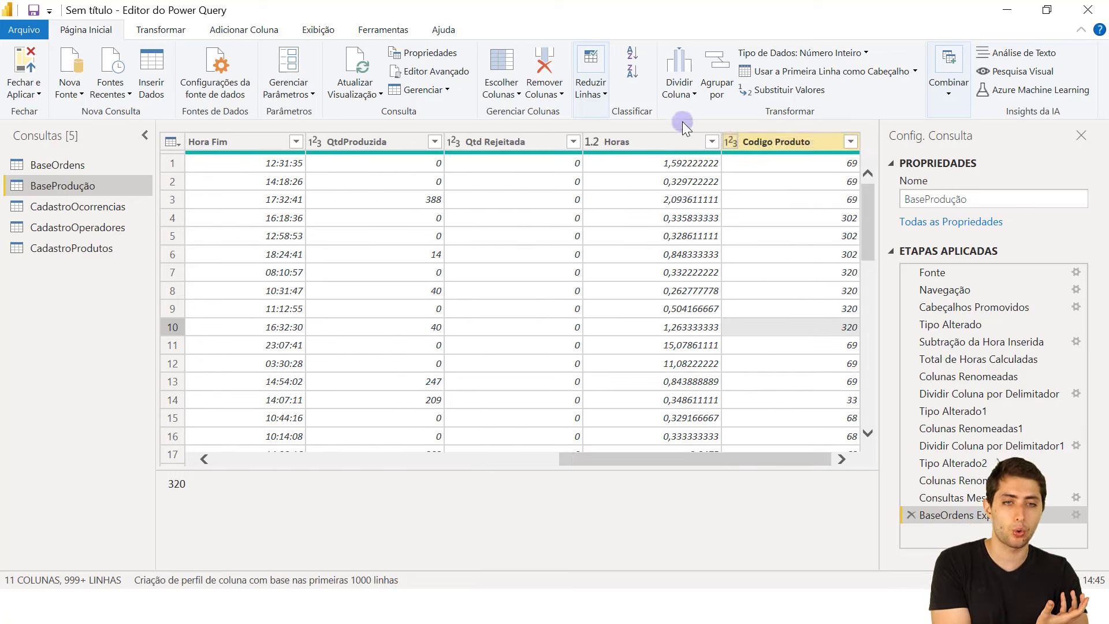
Try to delete the BaseOrdens query.
left_click(85, 161)
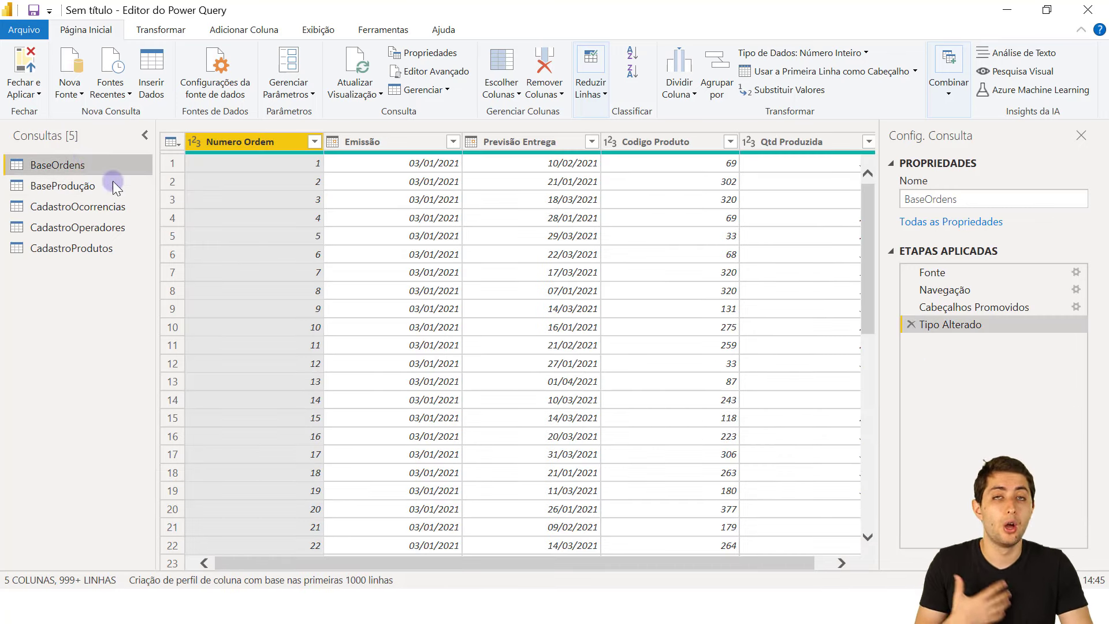
left_click(681, 144)
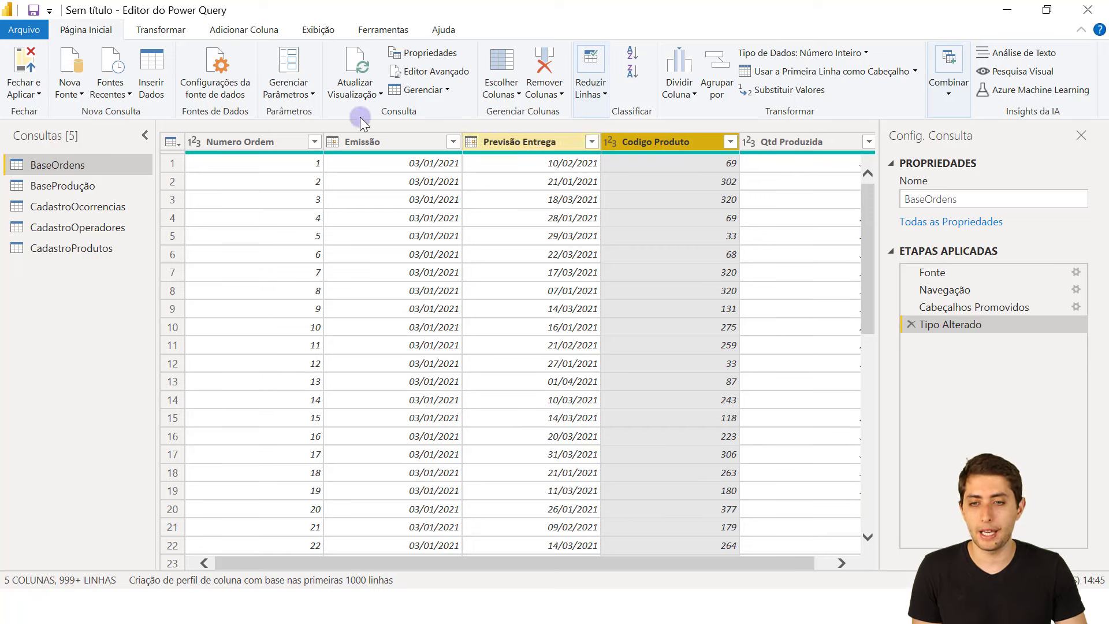
right_click(93, 164)
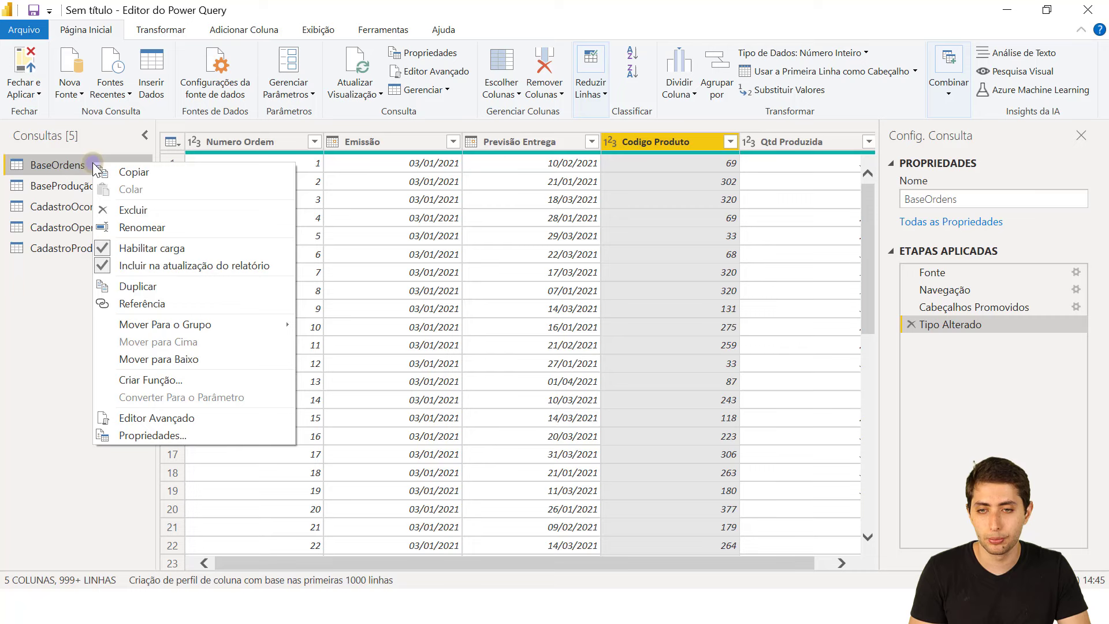
left_click(140, 210)
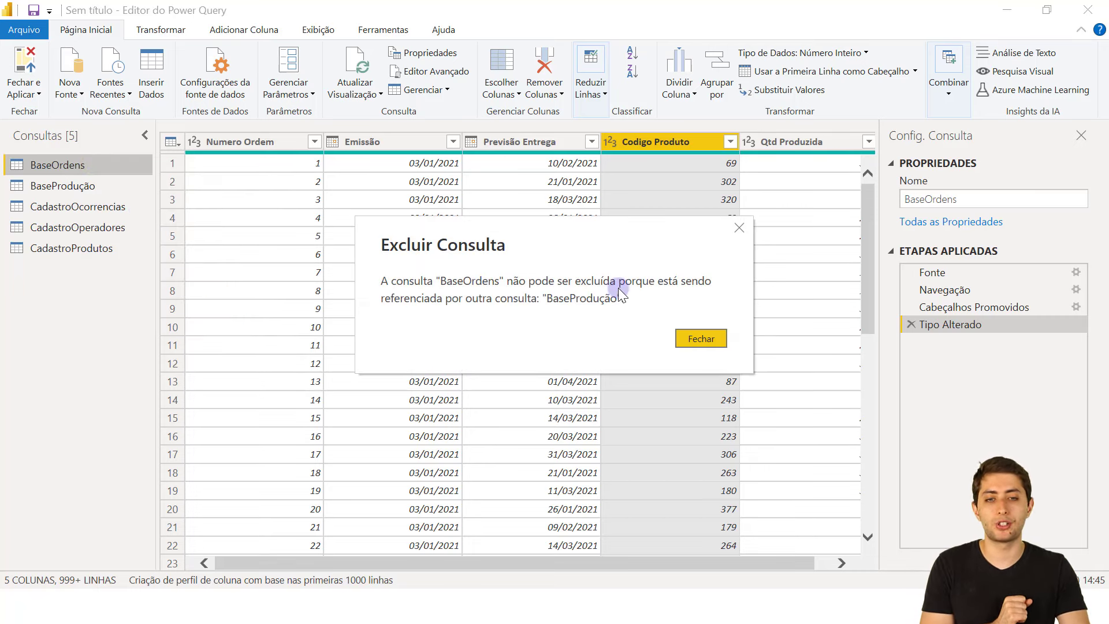
left_click(694, 337)
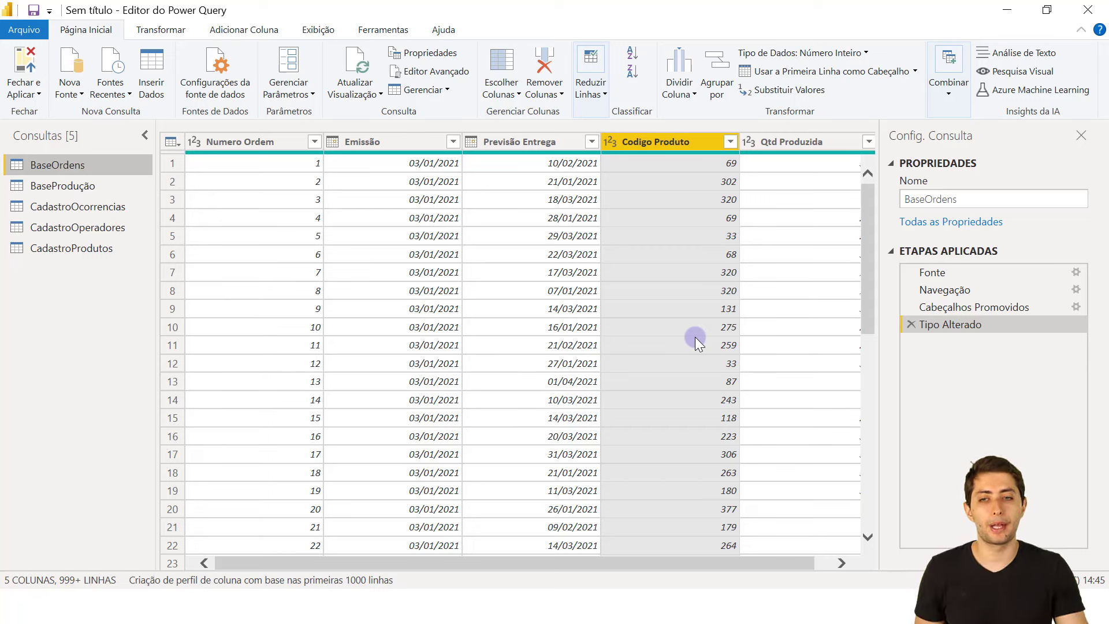
Disable loading of the BaseOrdens query into the report, accept the possible data loss, and check its load setting.
right_click(75, 160)
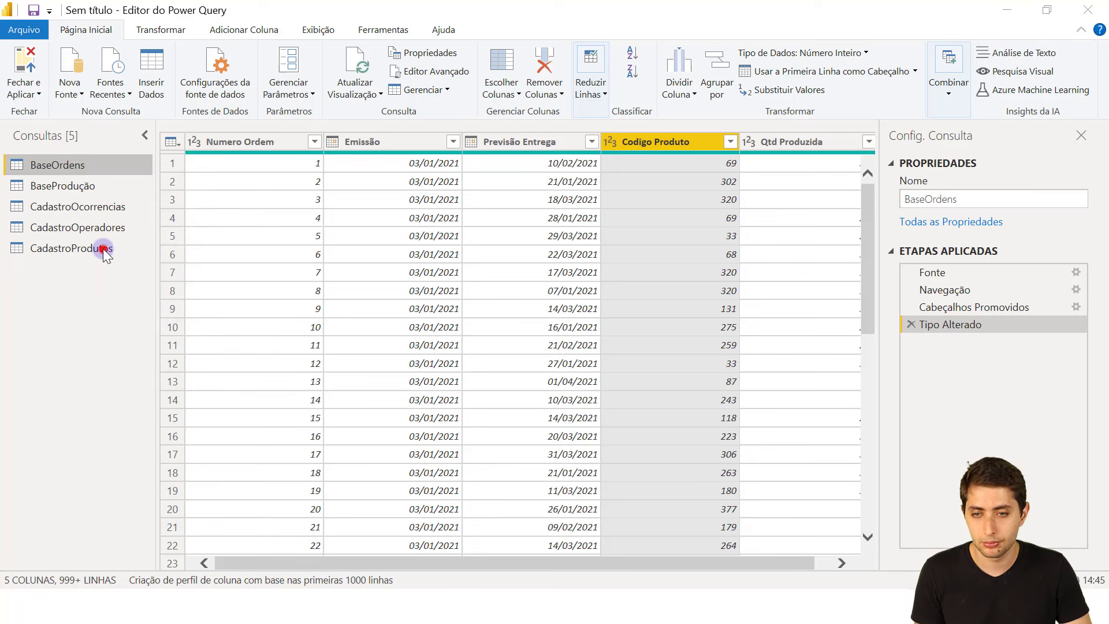
left_click(103, 248)
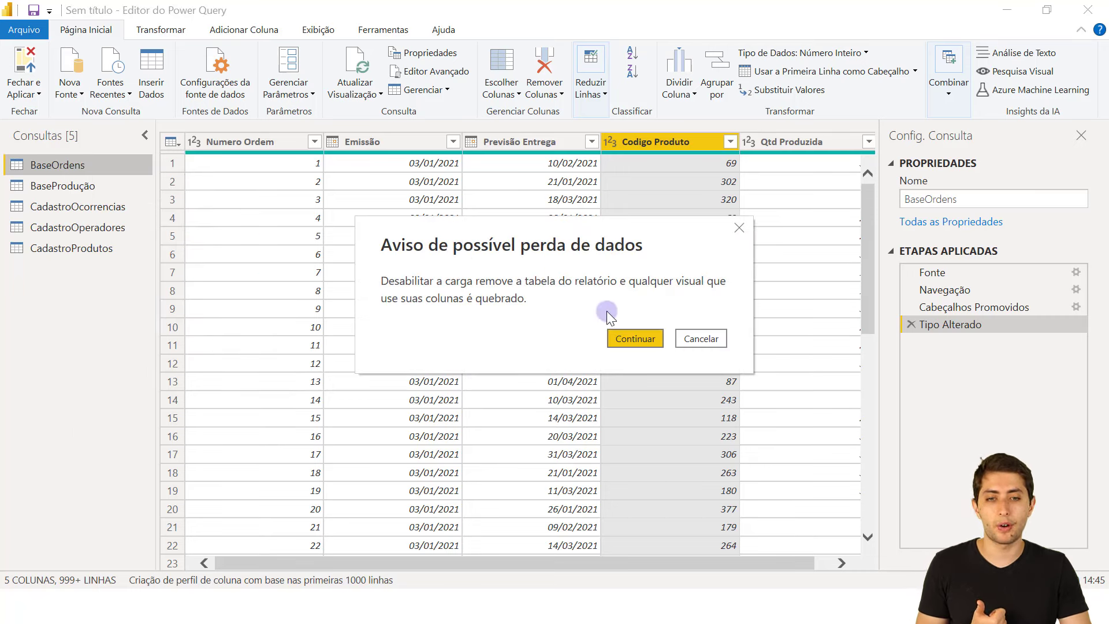
left_click(631, 340)
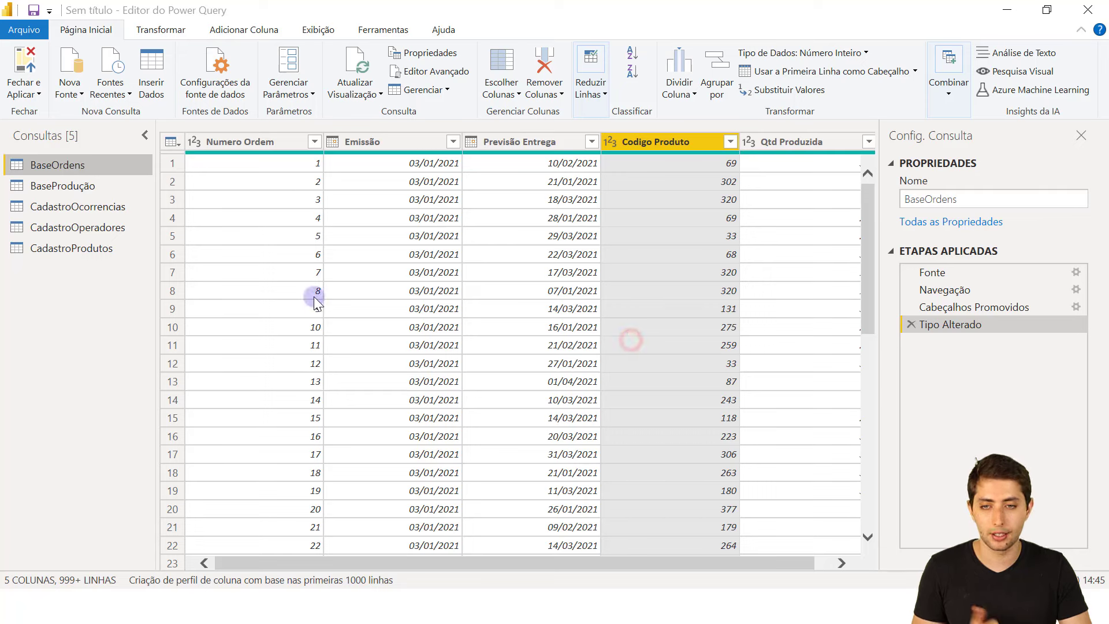
right_click(46, 164)
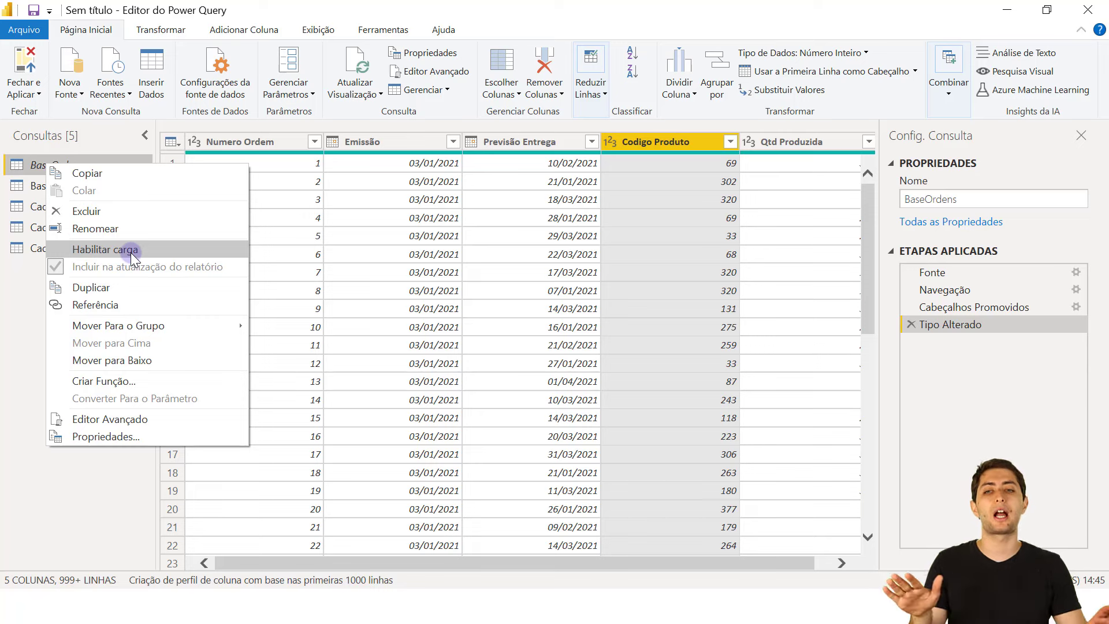
Review BaseProdução's Codigo Produto column and the three Cadastro queries, and apply the query changes to the report.
left_click(128, 484)
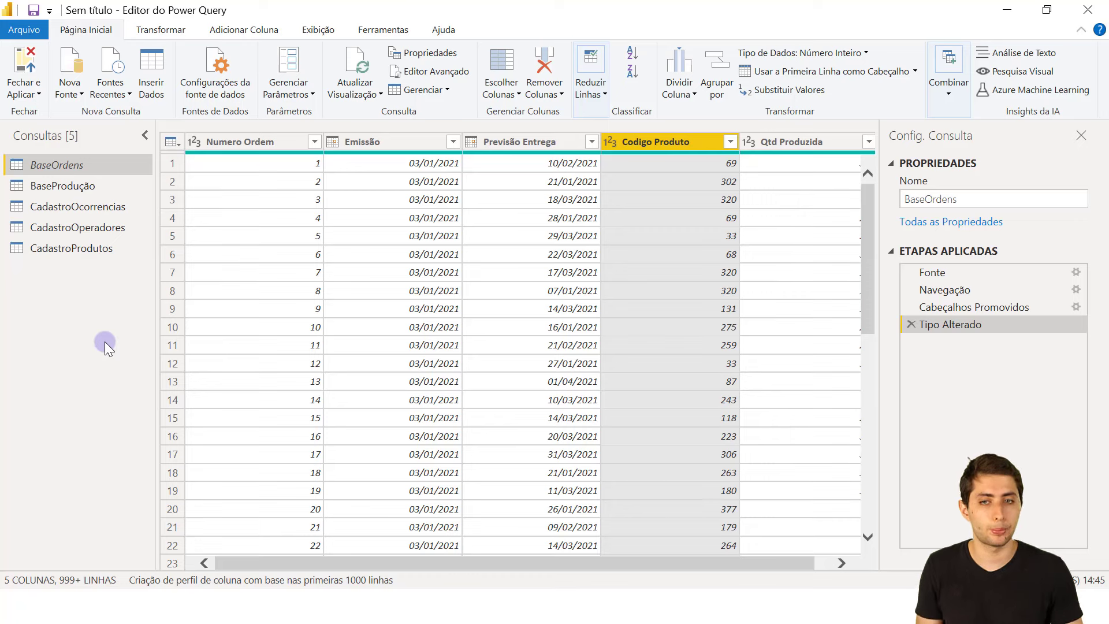
left_click(77, 183)
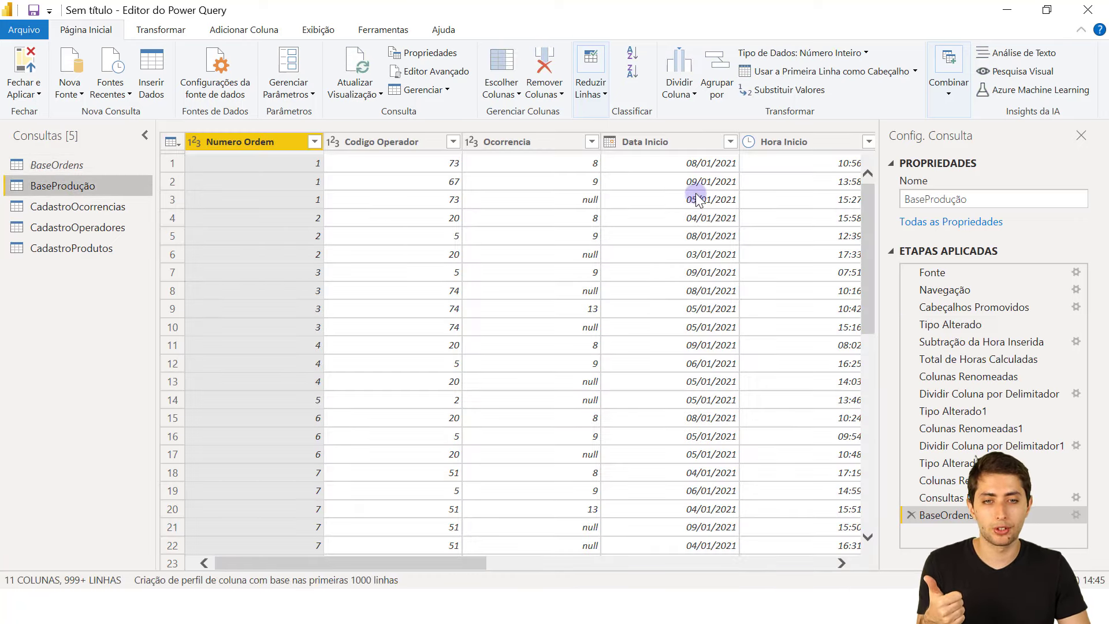
left_click_drag(458, 563, 843, 520)
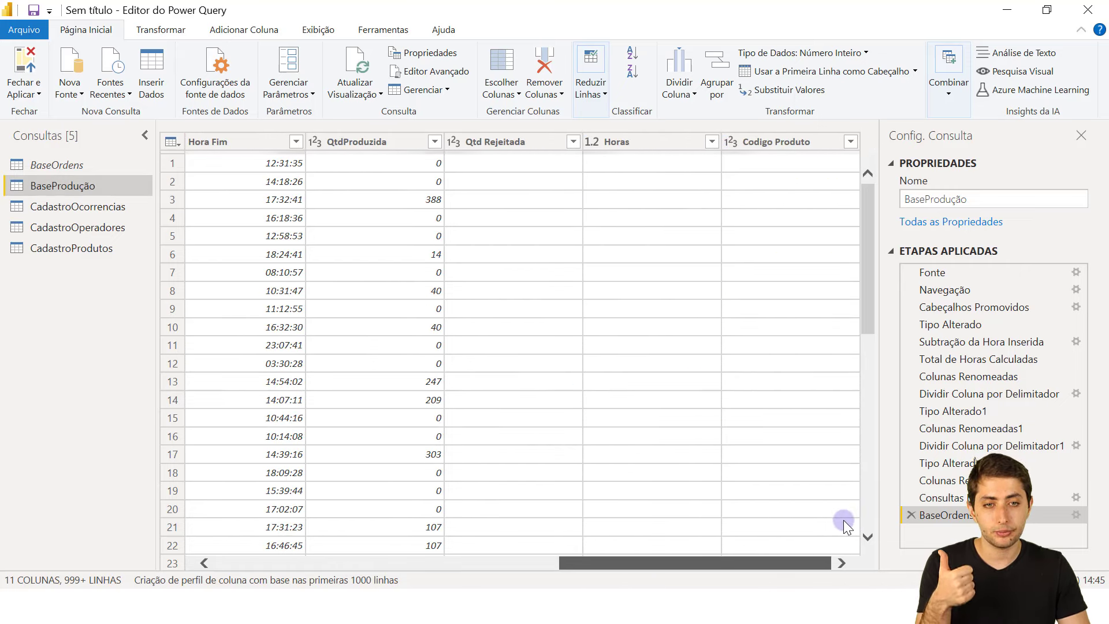
left_click(788, 140)
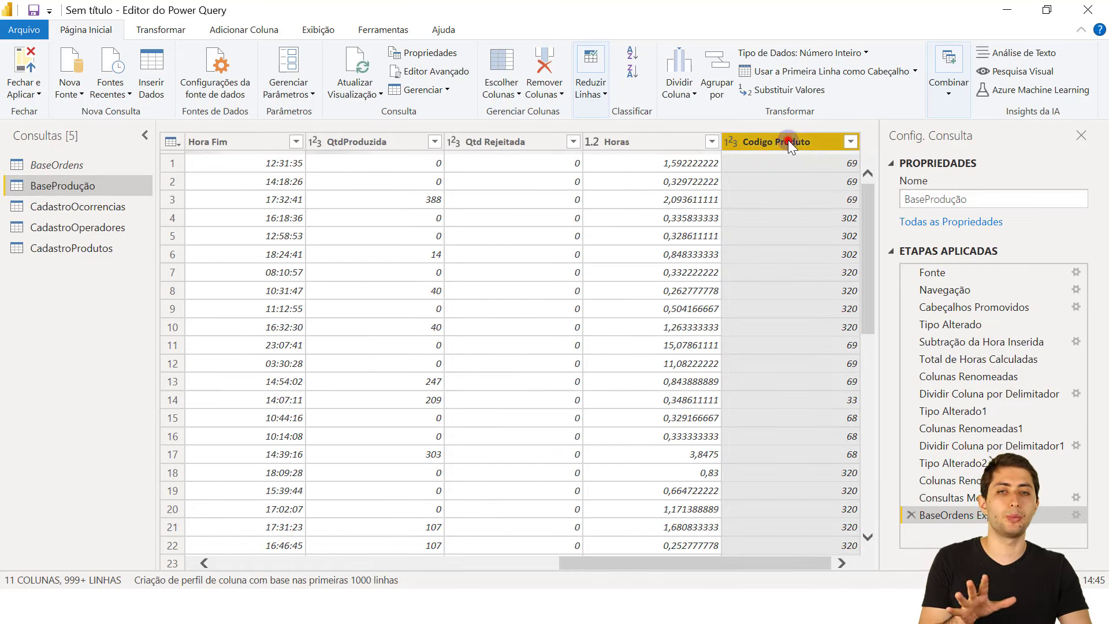
left_click(75, 205)
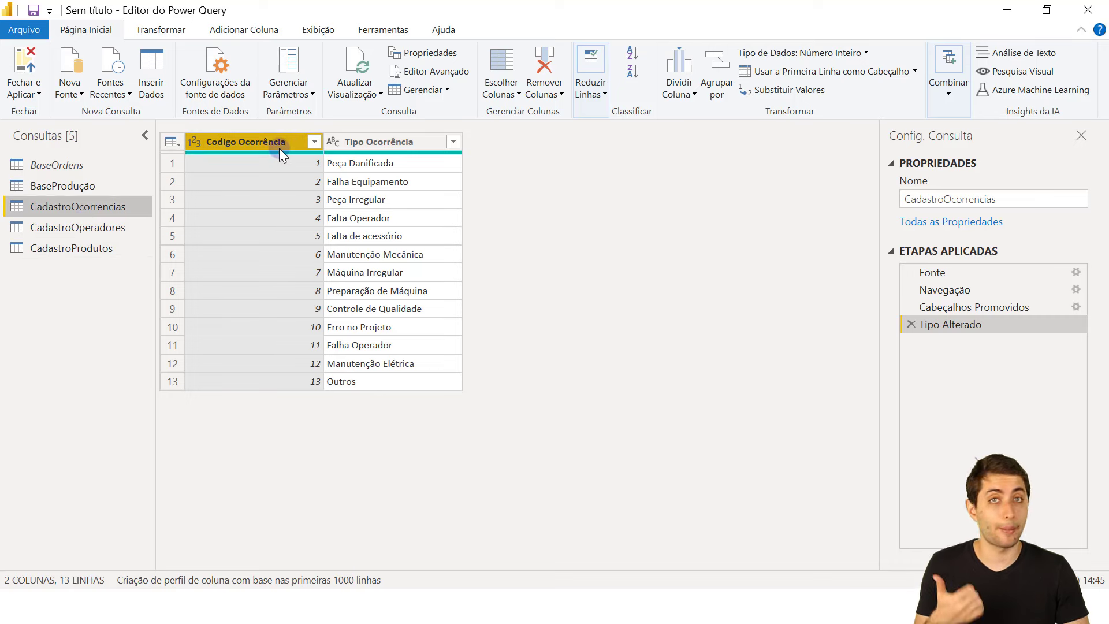
left_click(71, 226)
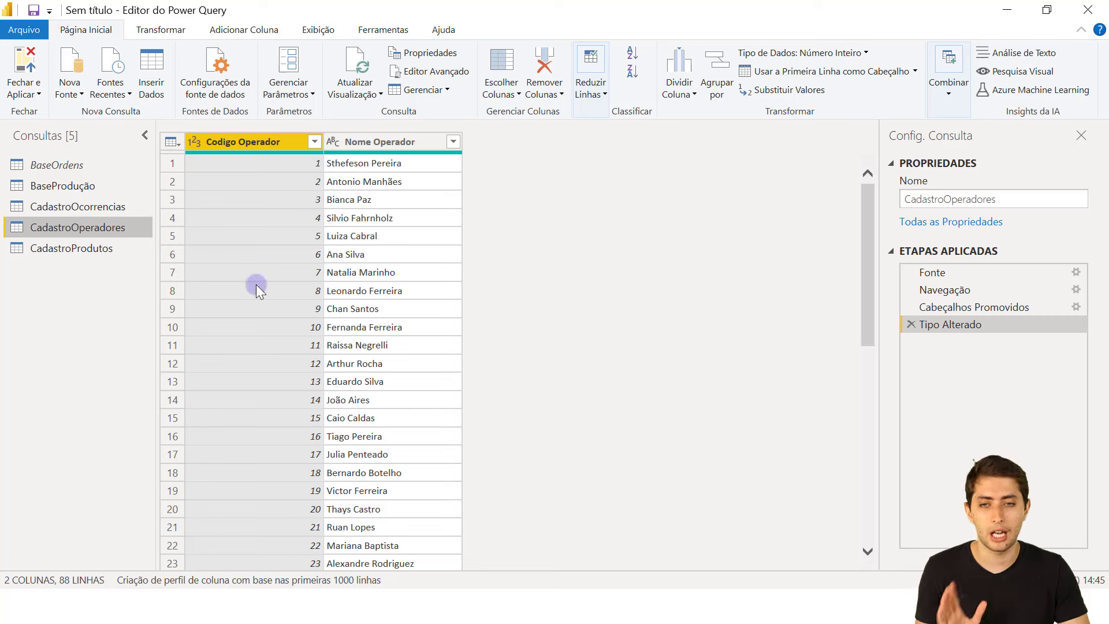
left_click(80, 247)
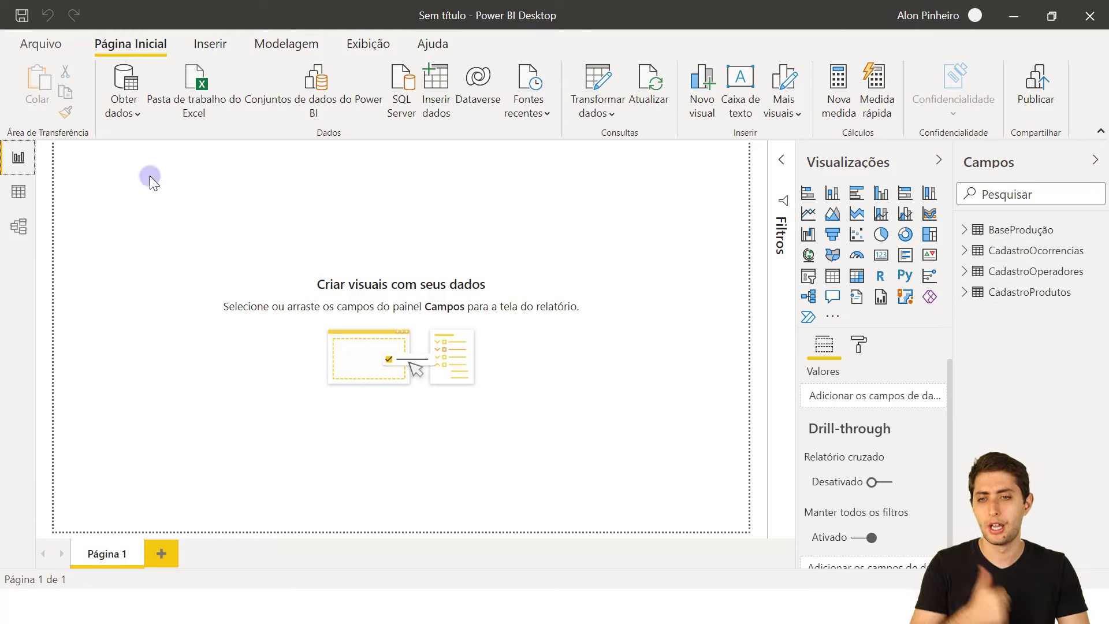
Check the loaded BaseProdução data, and in the model diagram move the CadastroOcorrencias table to just above CadastroProdutos.
left_click(17, 192)
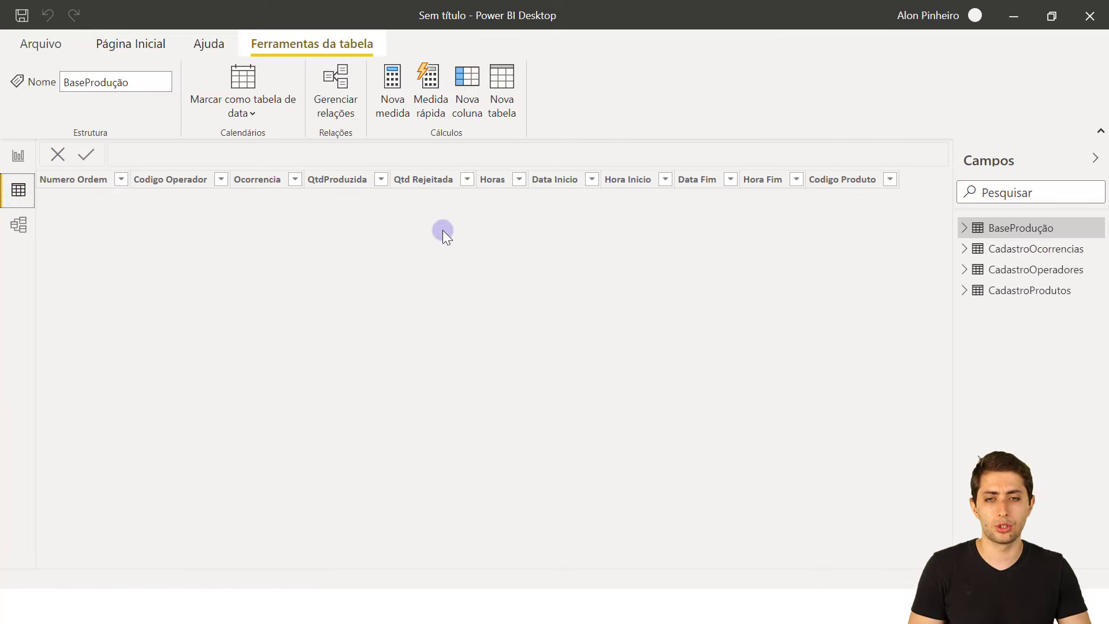
left_click(341, 189)
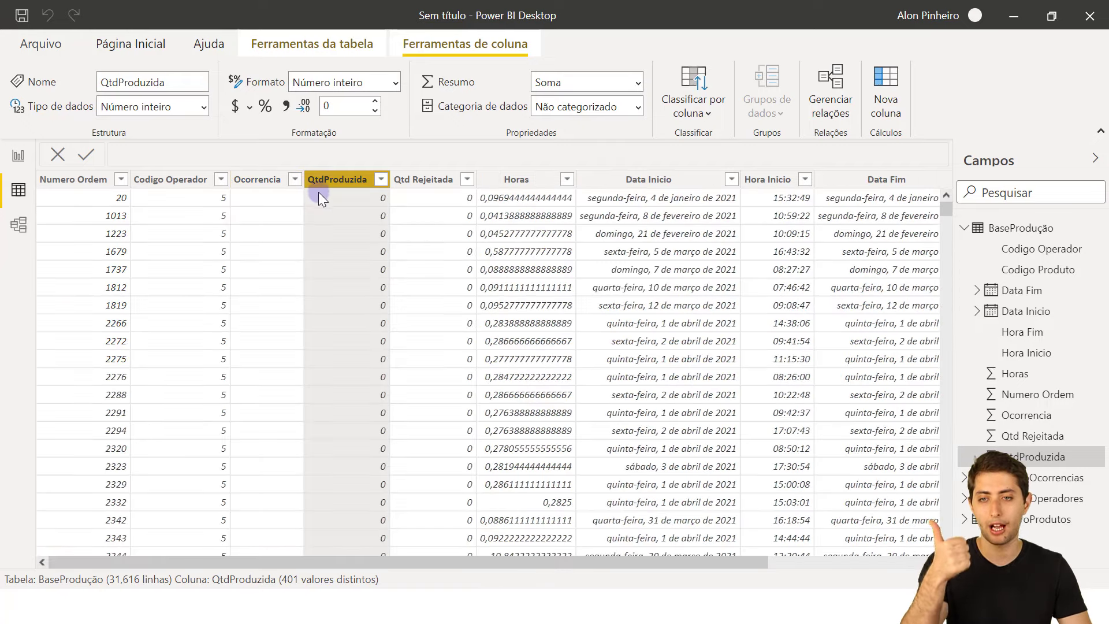
left_click(15, 226)
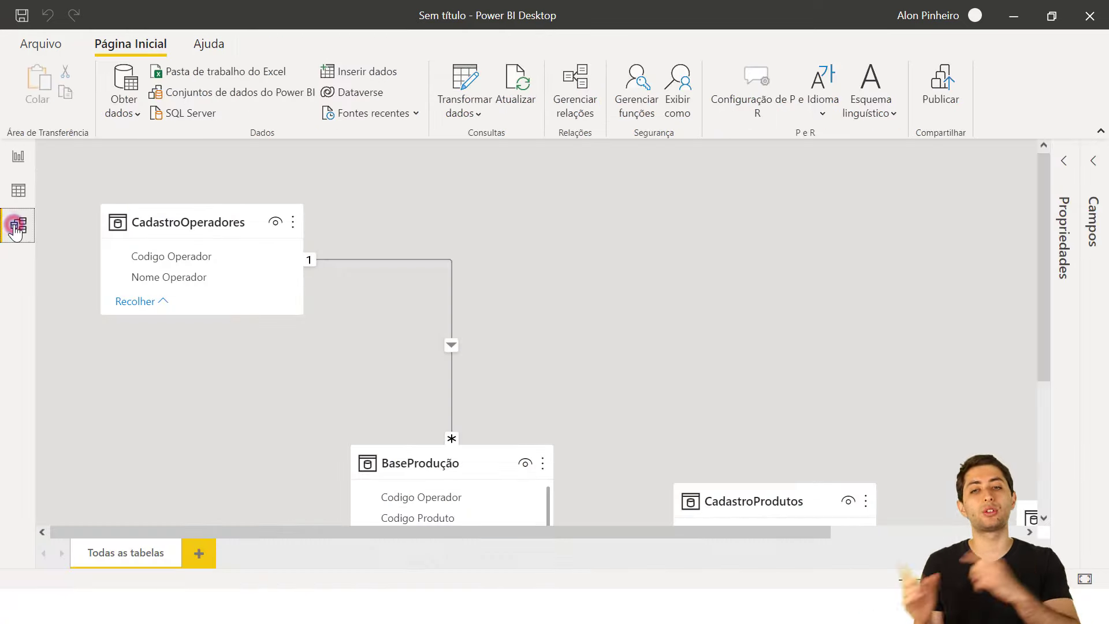
scroll(330, 386, "down", 3)
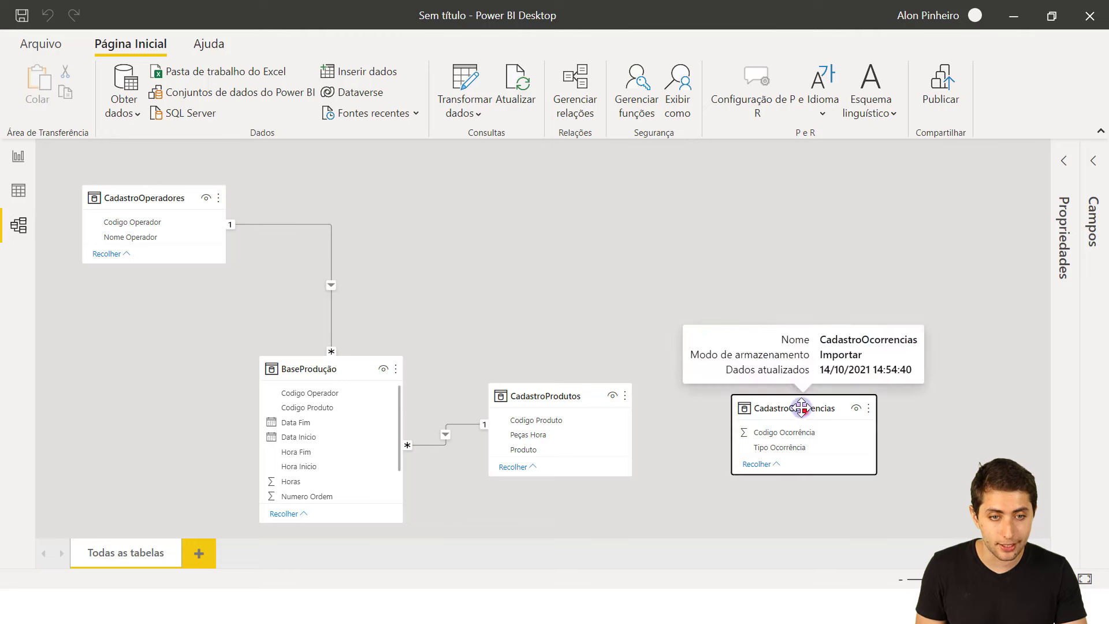
left_click_drag(804, 410, 573, 247)
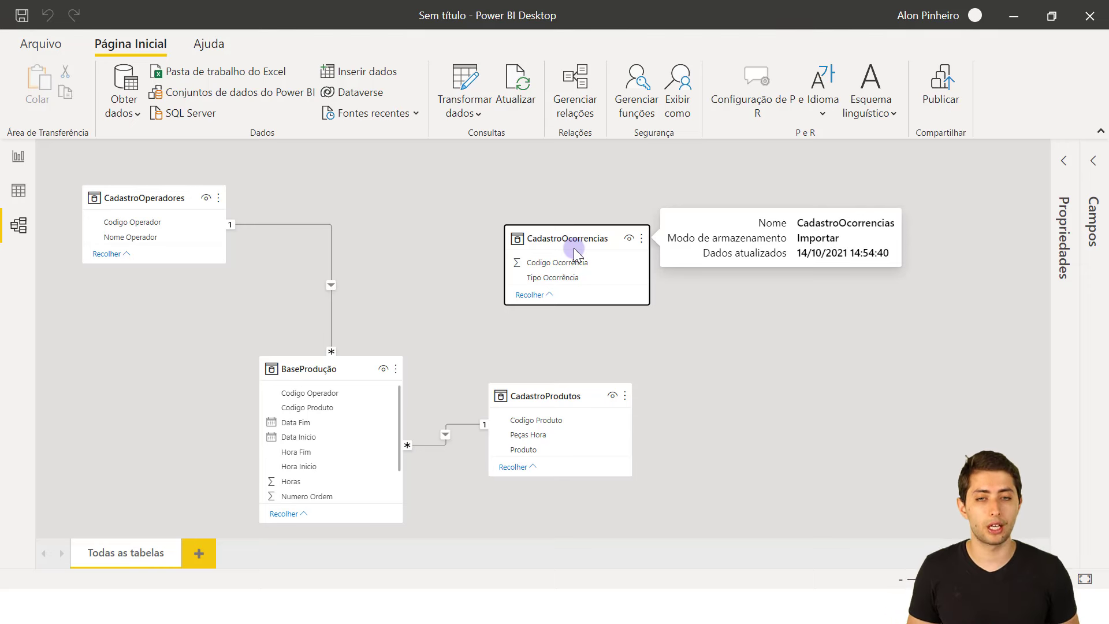
Examine the relationships linking BaseProdução to CadastroOperadores and CadastroProdutos in the model diagram.
left_click(247, 264)
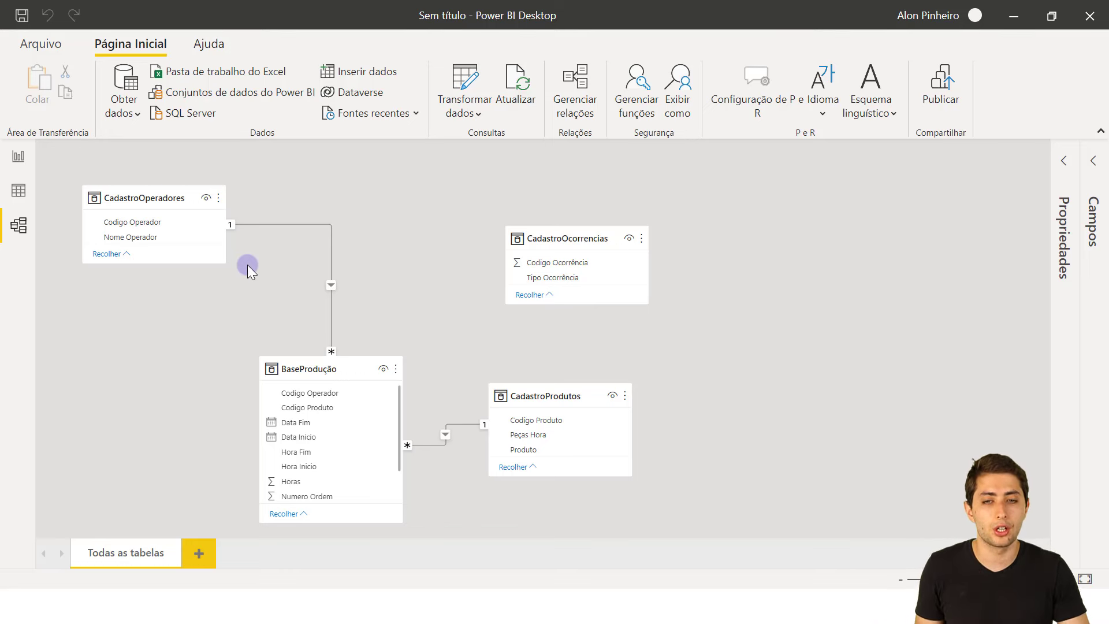
left_click(311, 367)
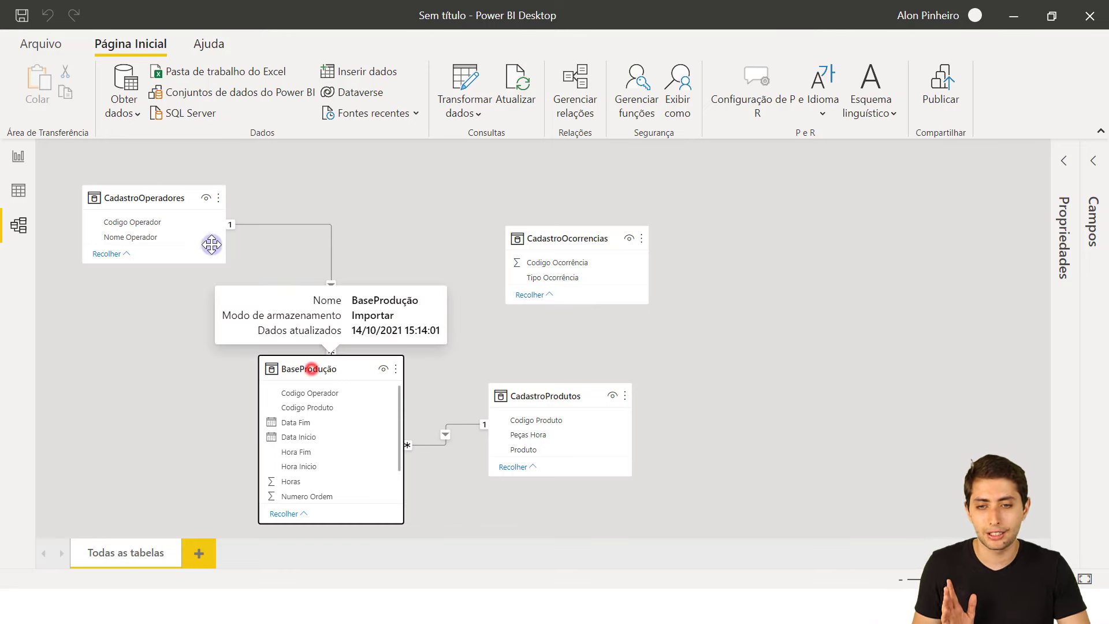
left_click(169, 198)
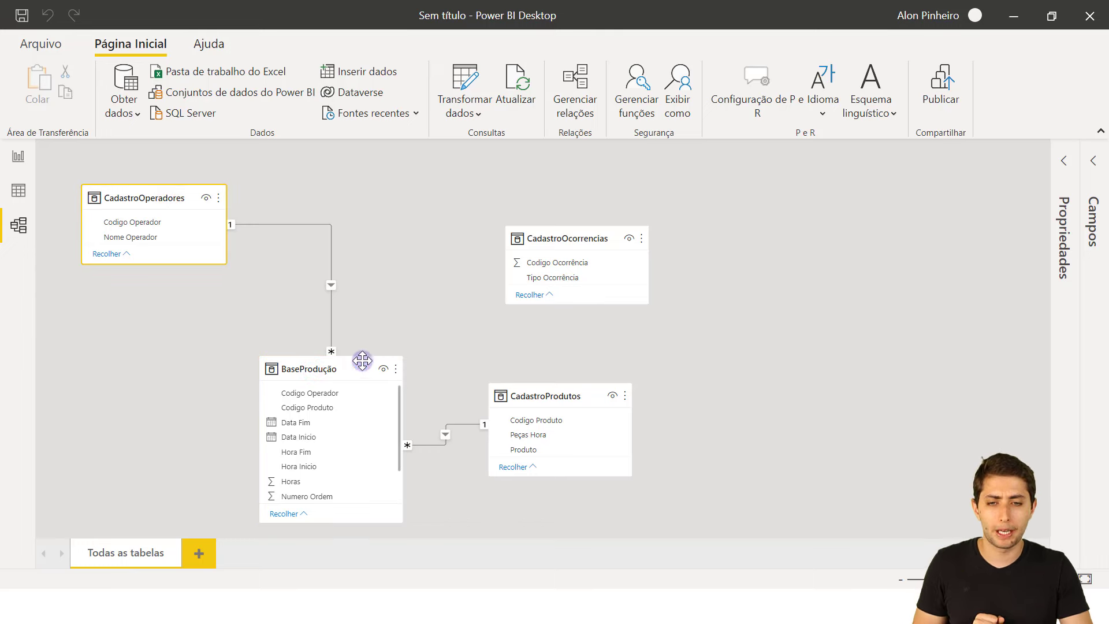
left_click(316, 363)
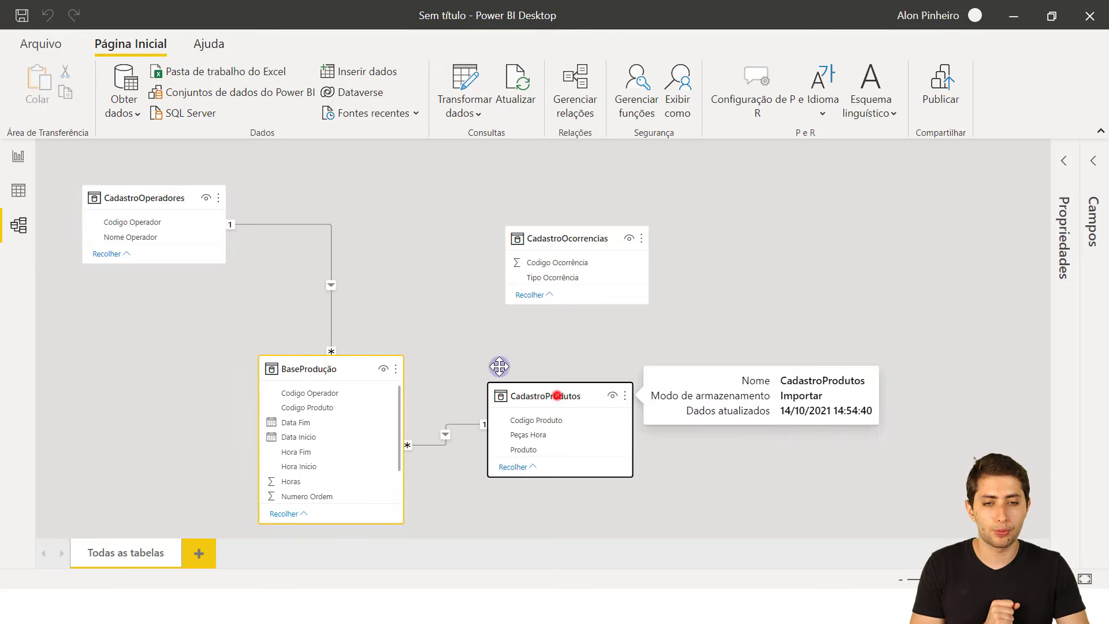
left_click(466, 333)
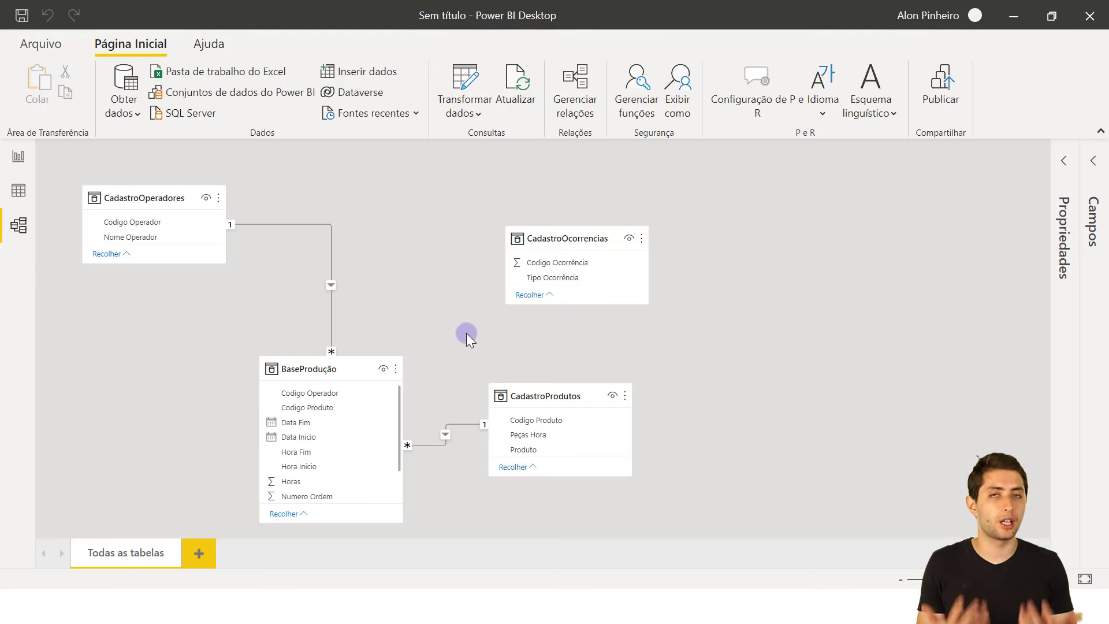
right_click(331, 250)
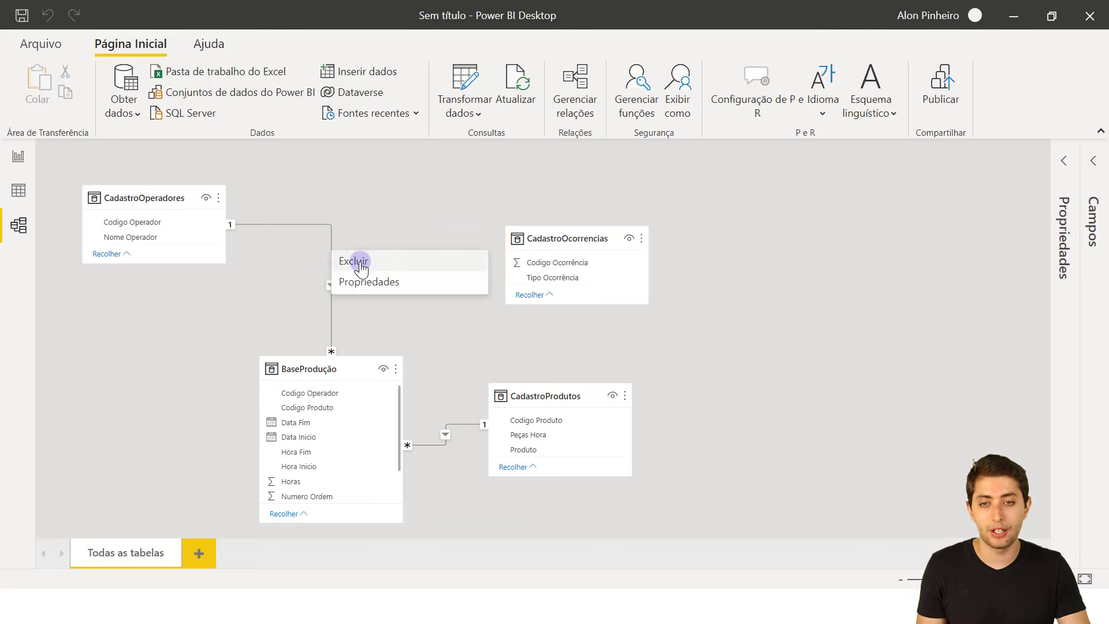
left_click(370, 225)
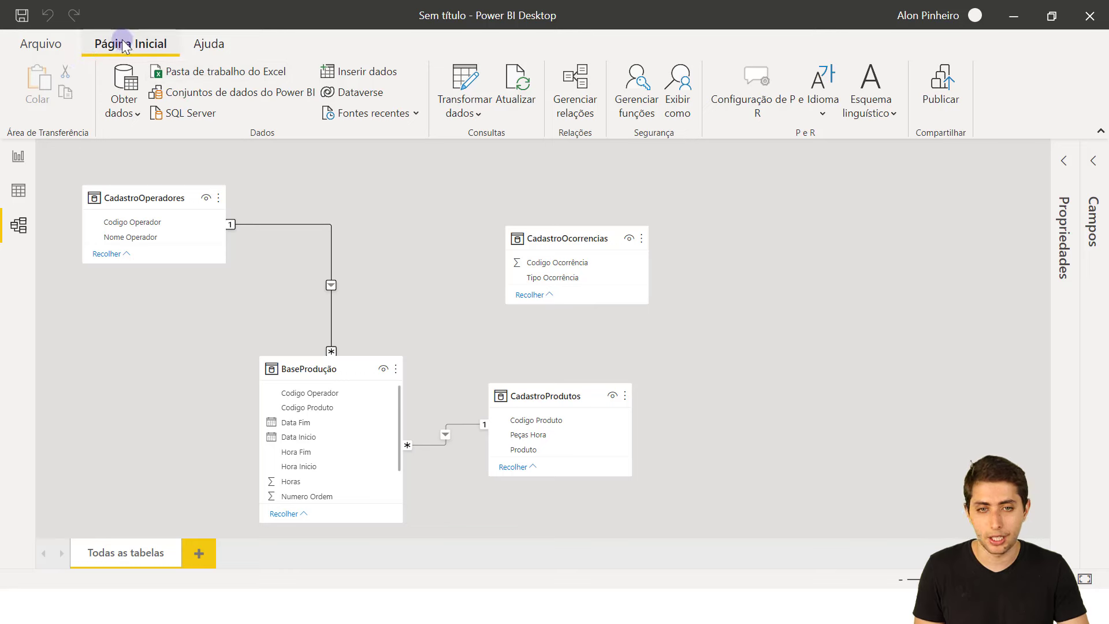
Delete the relationships from BaseProdução to CadastroOperadores and CadastroProdutos together in the relationship manager, and close it.
left_click(584, 105)
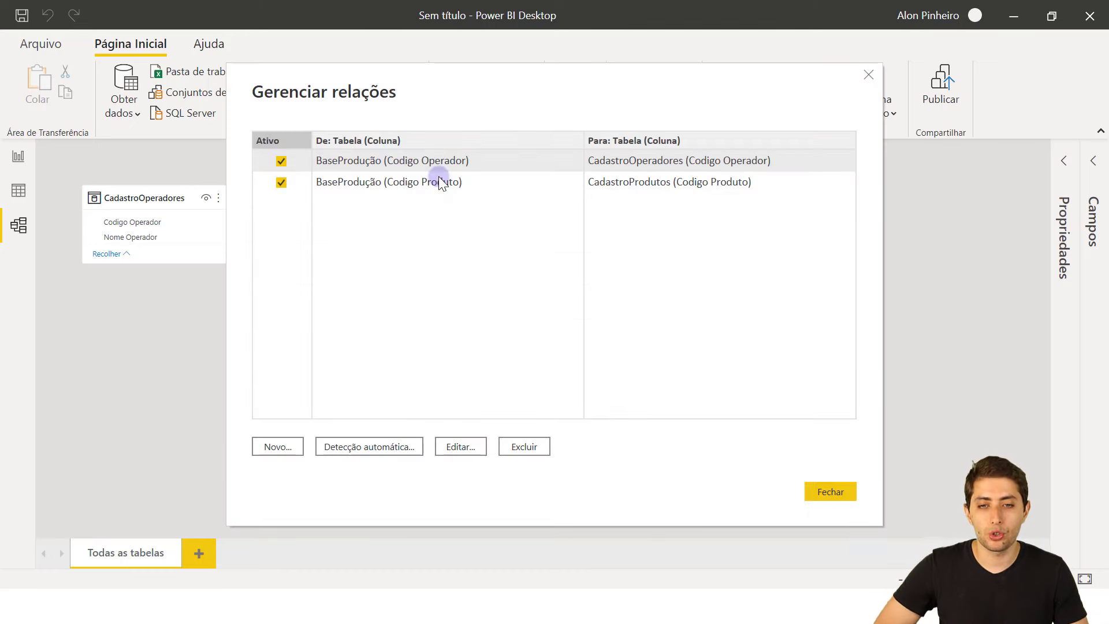
left_click(373, 160)
left_click(370, 181)
left_click(371, 153)
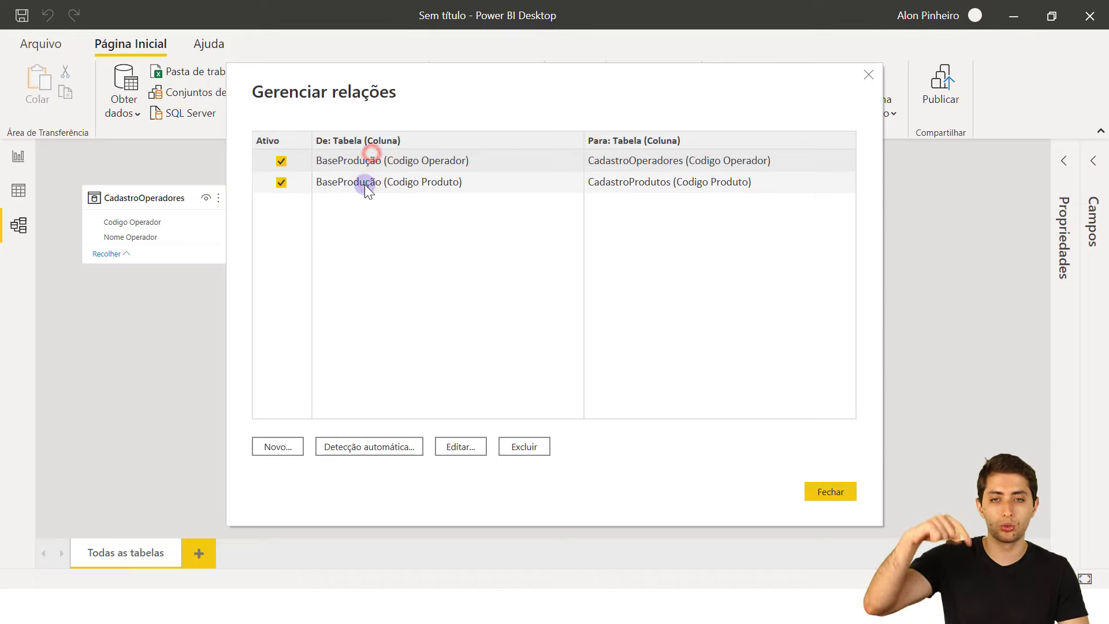
left_click(370, 163)
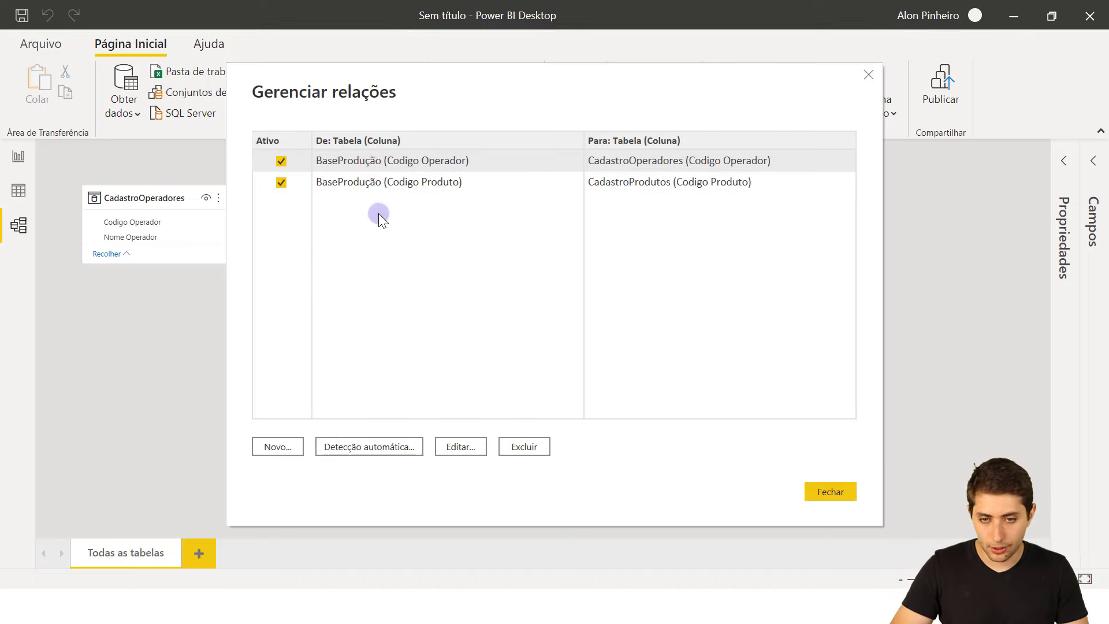
left_click(380, 184, "ctrl")
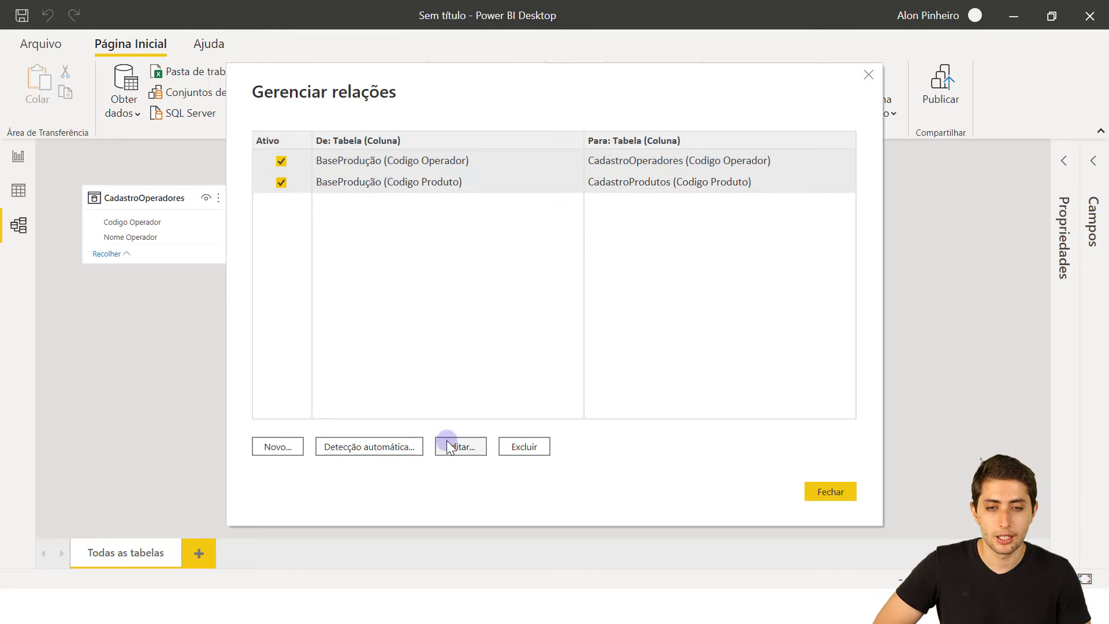
left_click(522, 446)
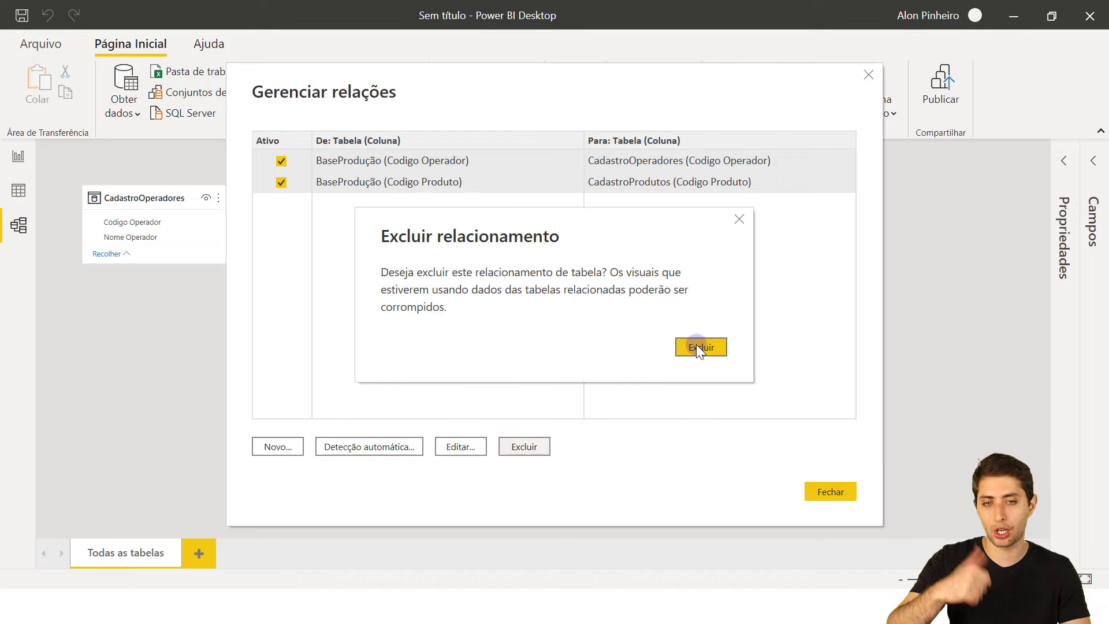
left_click(696, 345)
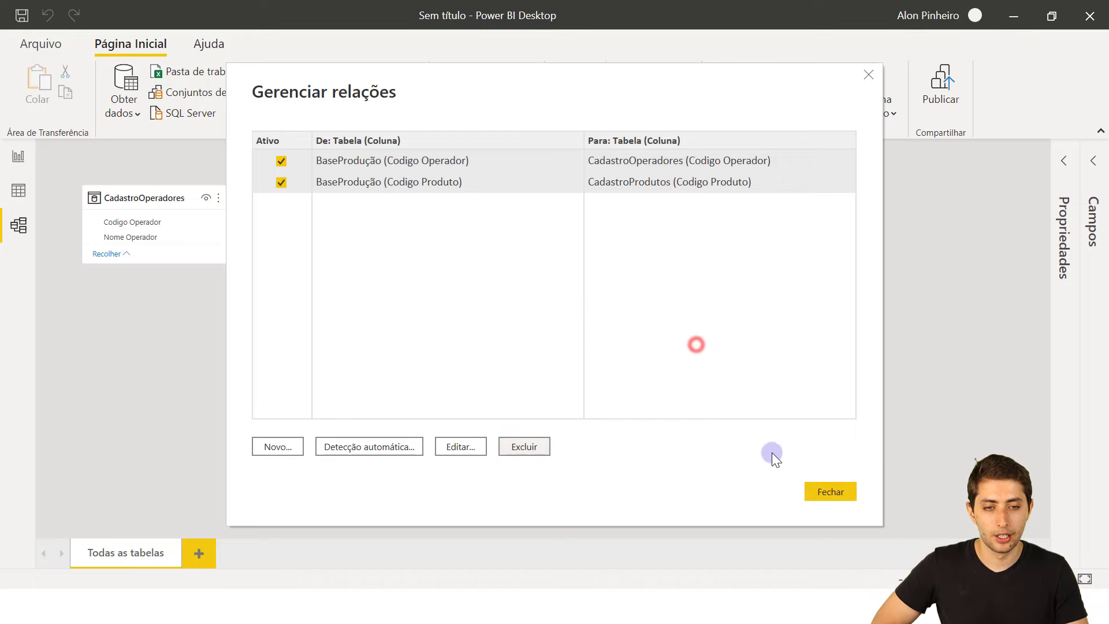
left_click(829, 491)
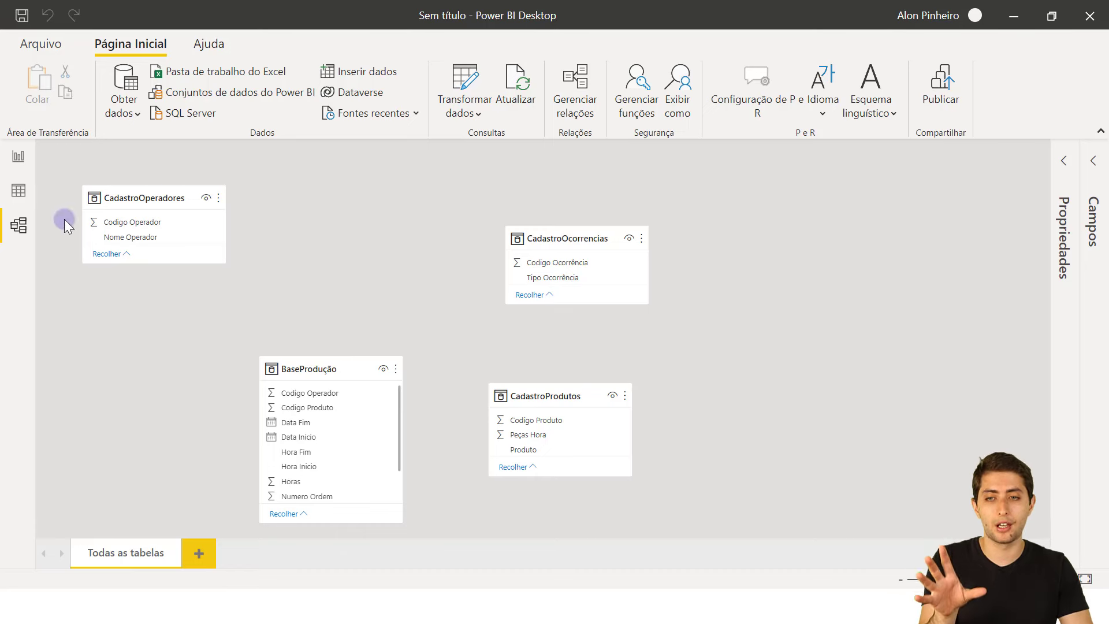
Examine the rows and columns of the BaseProdução table in the data view.
left_click(17, 190)
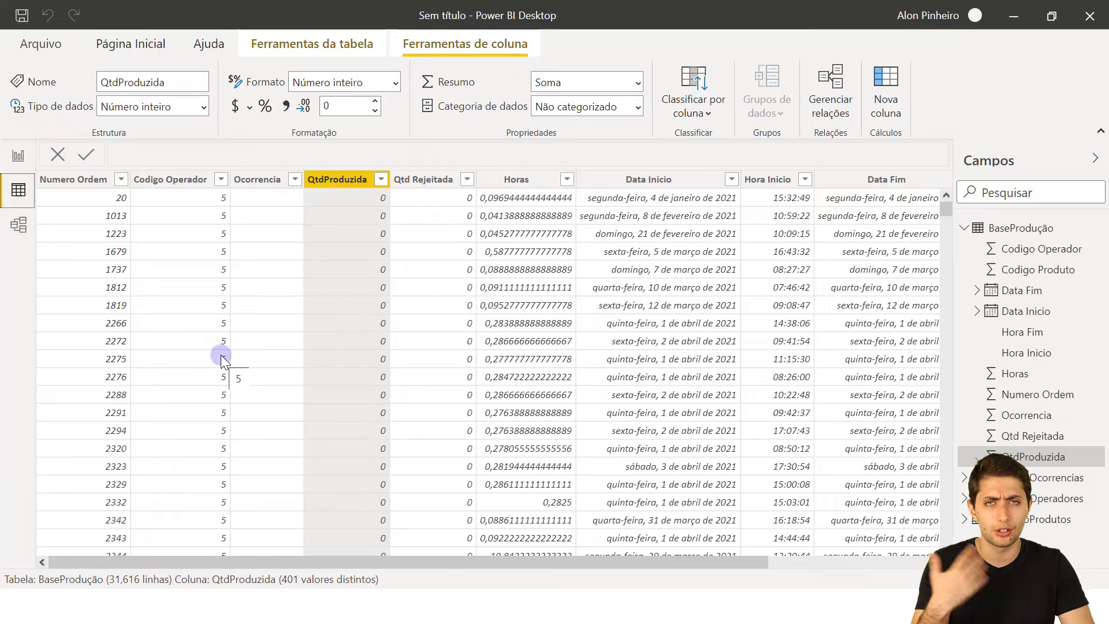
scroll(242, 341, "down", 2)
scroll(242, 340, "up", 2)
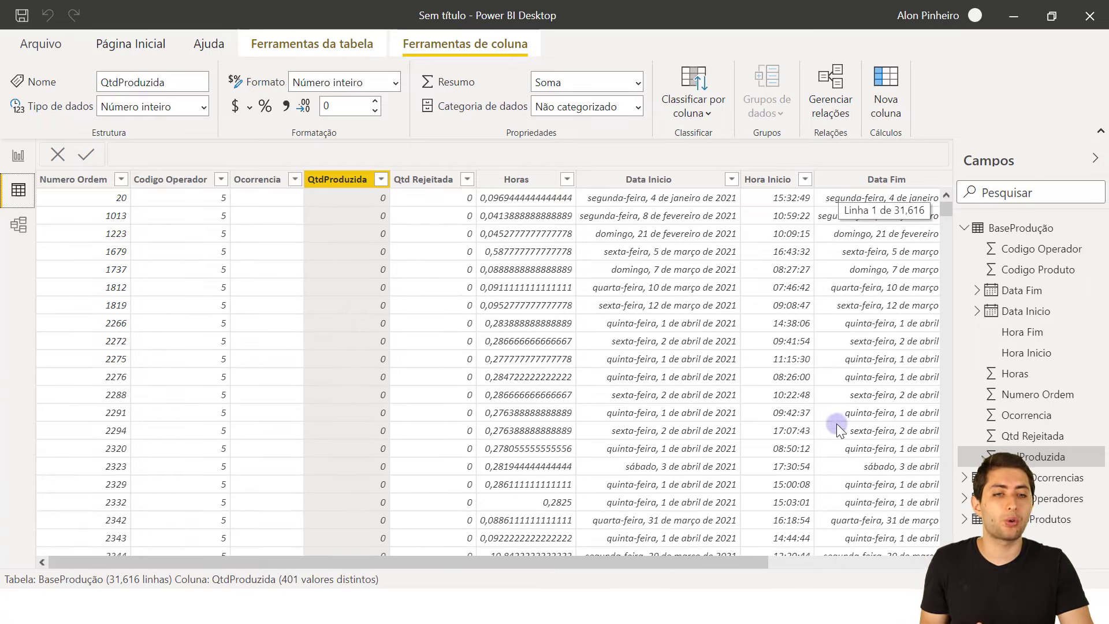
left_click(964, 229)
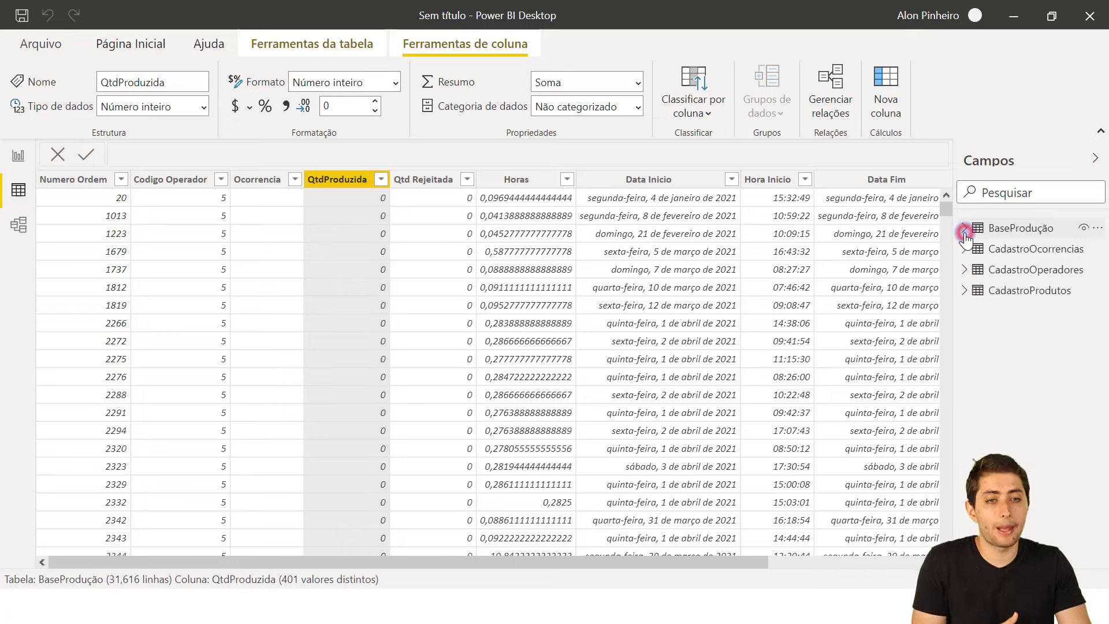
left_click(997, 222)
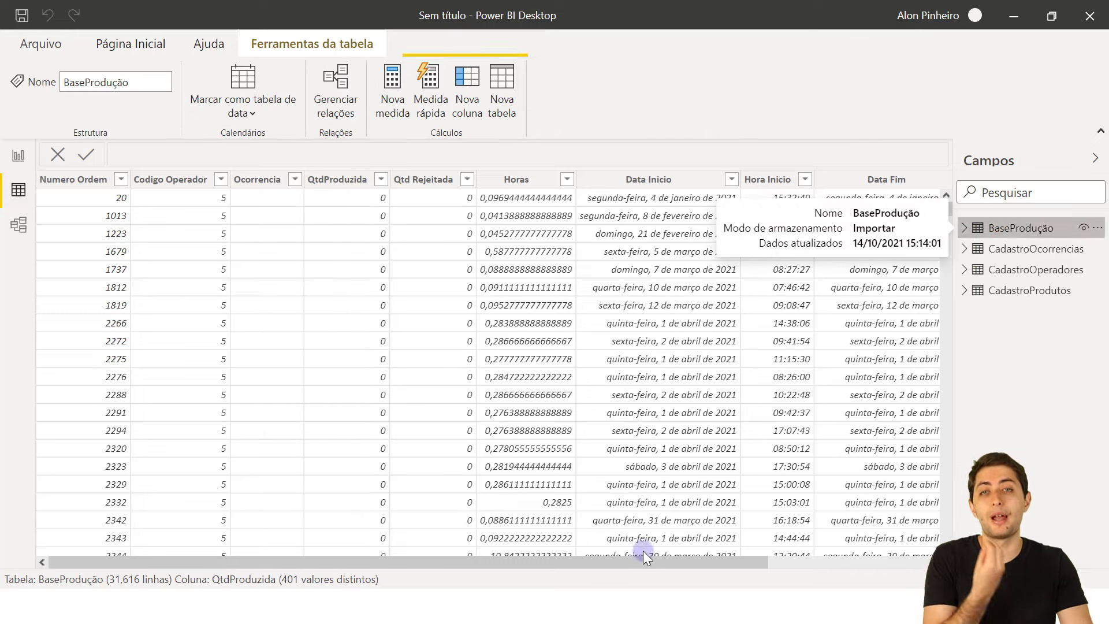
left_click_drag(630, 560, 479, 522)
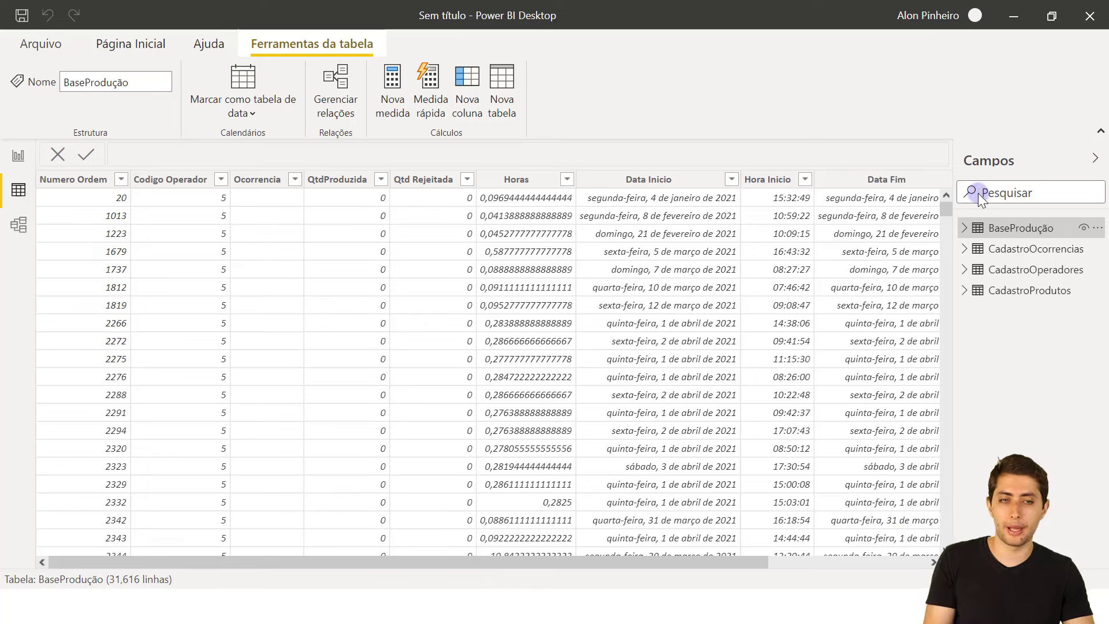
Compare the code columns of CadastroOcorrencias and CadastroOperadores with those in BaseProdução.
left_click(1023, 254)
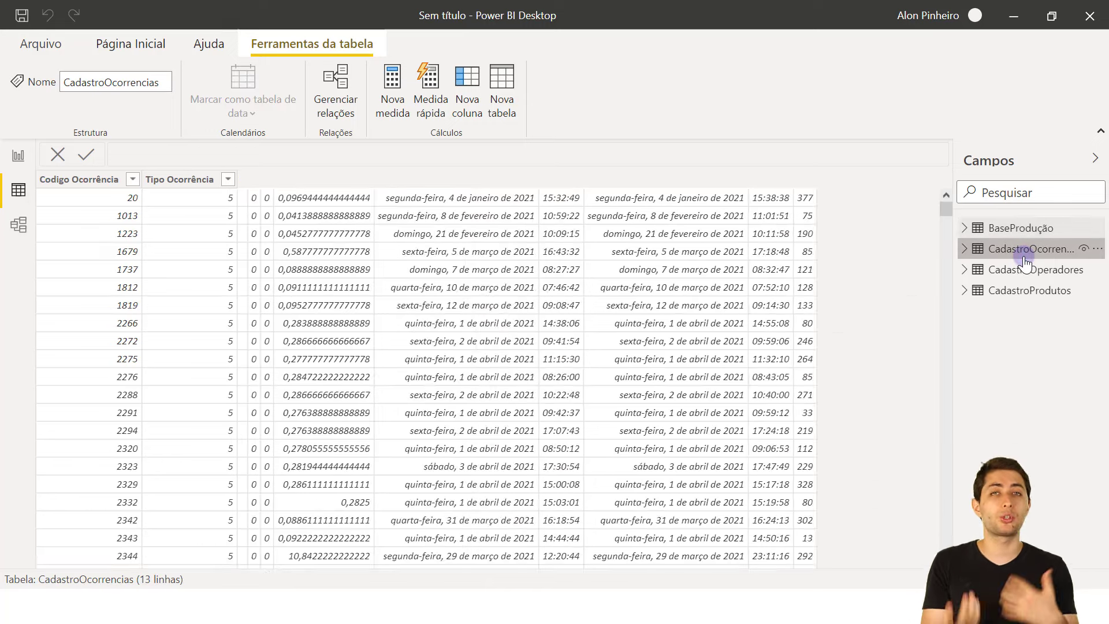
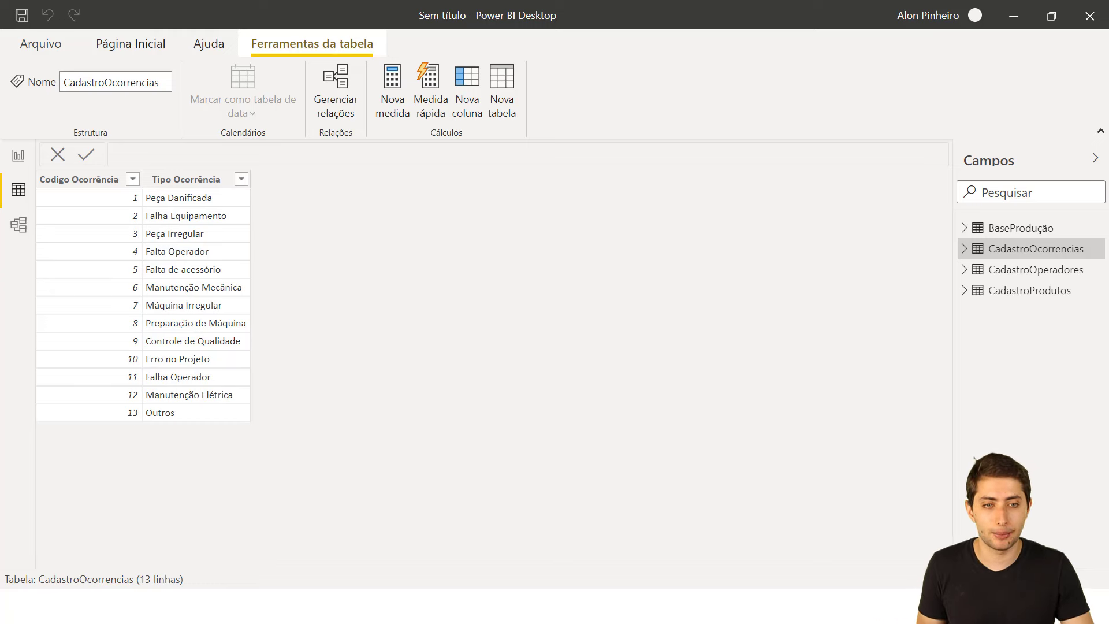
left_click(1033, 229)
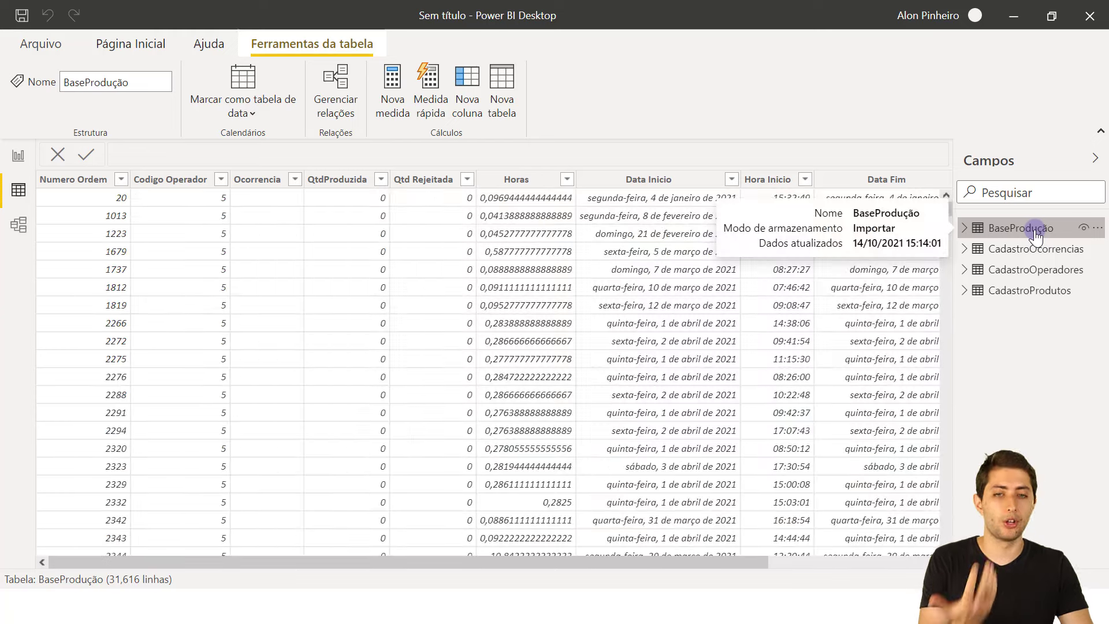
left_click(1021, 271)
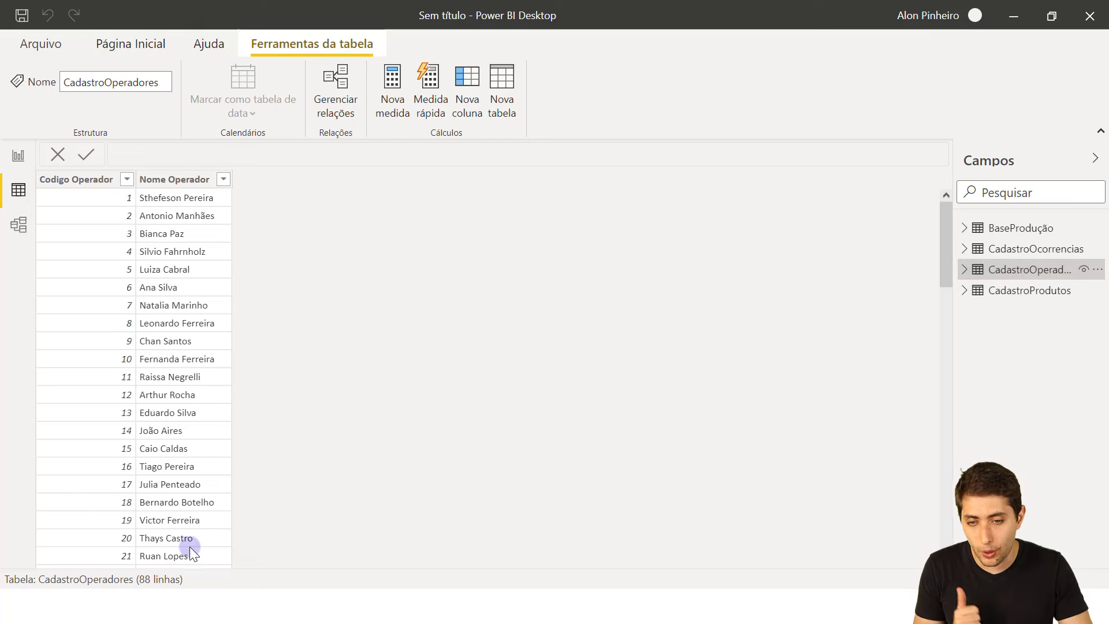
Examine the full list of operator codes in the Codigo Operador column of CadastroOperadores.
scroll(269, 475, "down", 20)
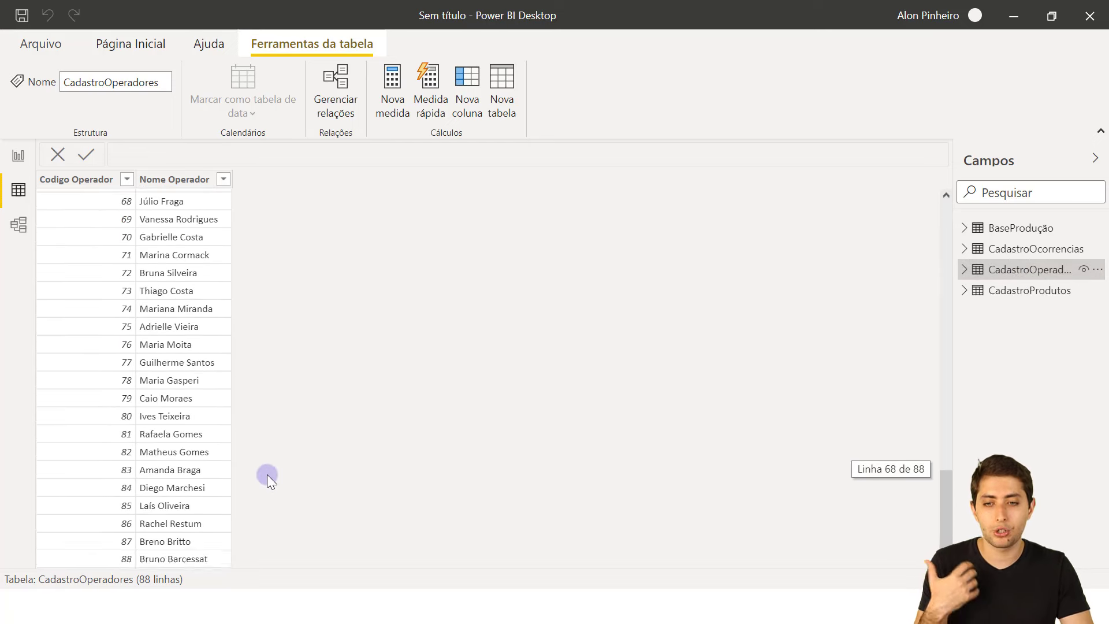
scroll(267, 473, "up", 20)
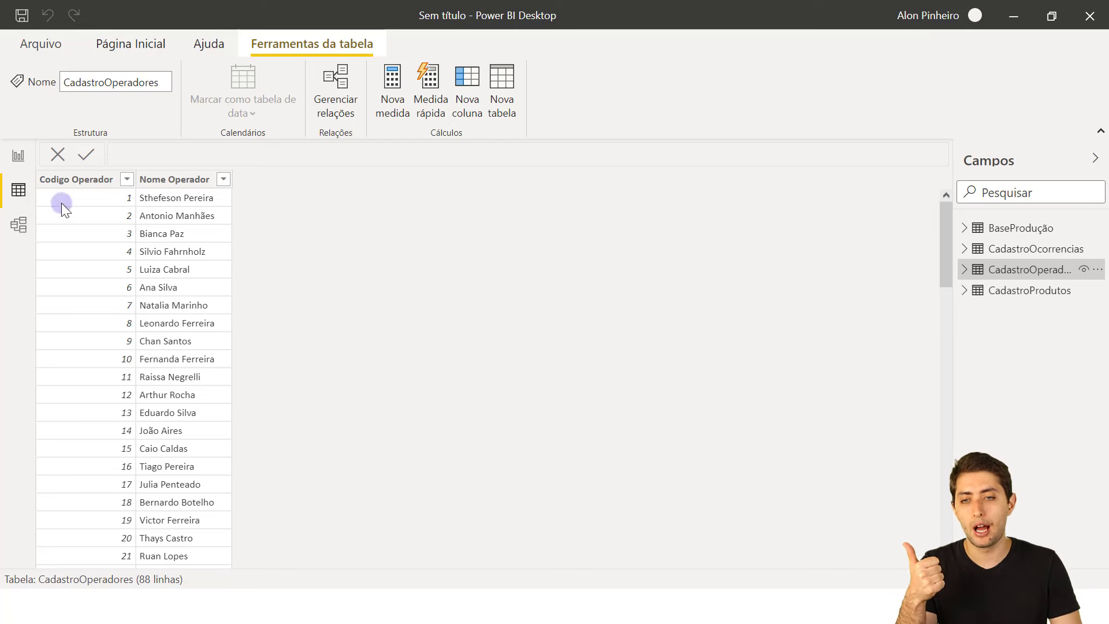
left_click(64, 180)
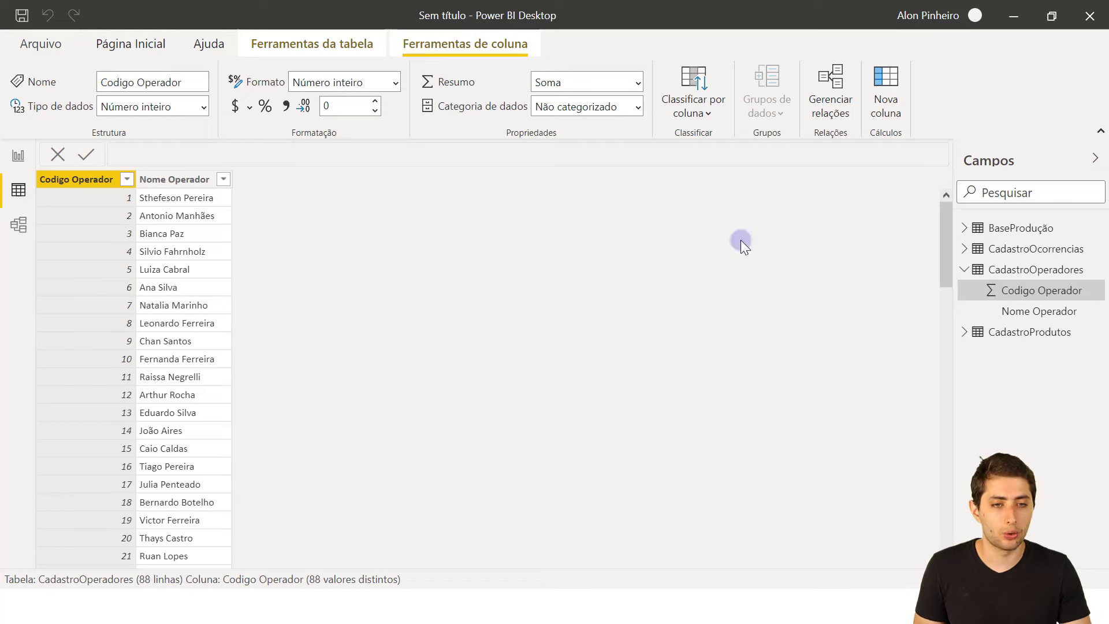
Examine the product codes, names and Peças Hora values in the CadastroProdutos table.
left_click(1036, 339)
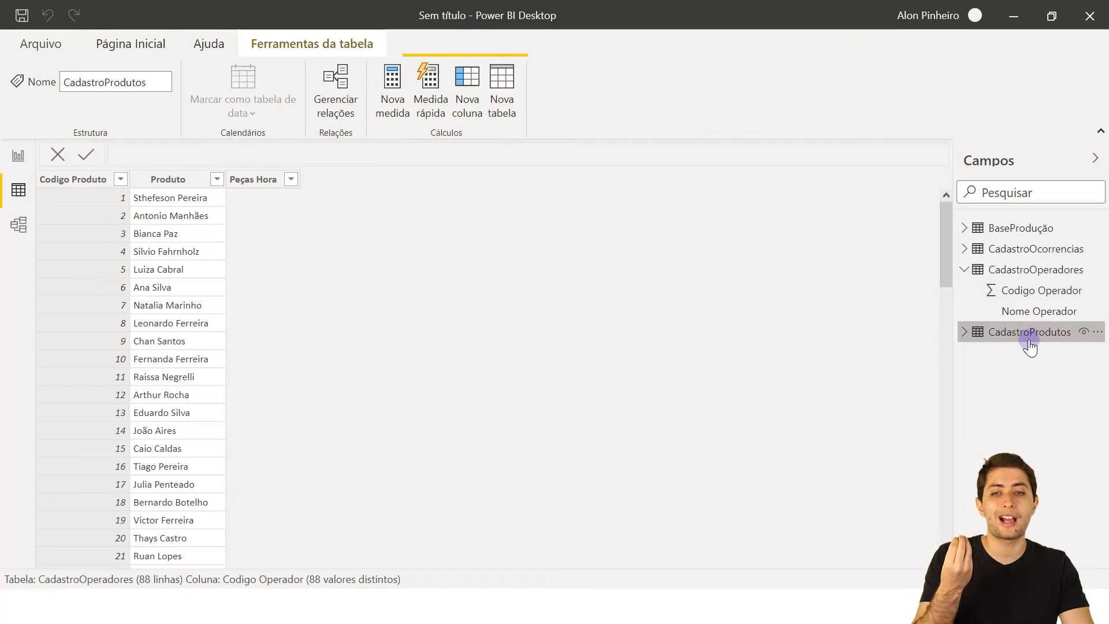
scroll(462, 364, "down", 4)
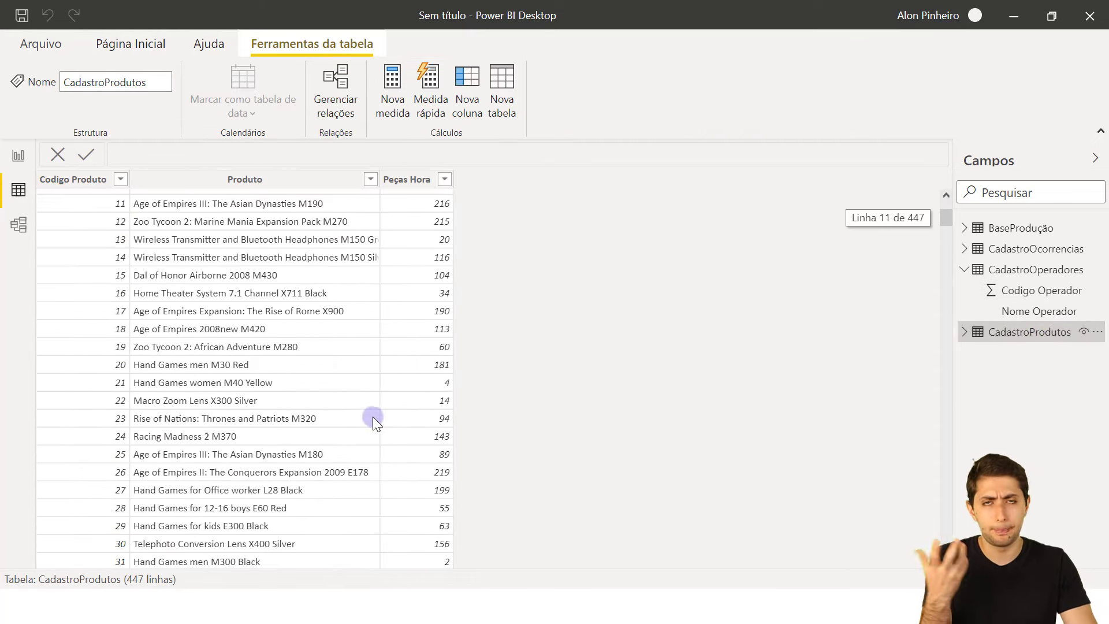
scroll(365, 369, "down", 6)
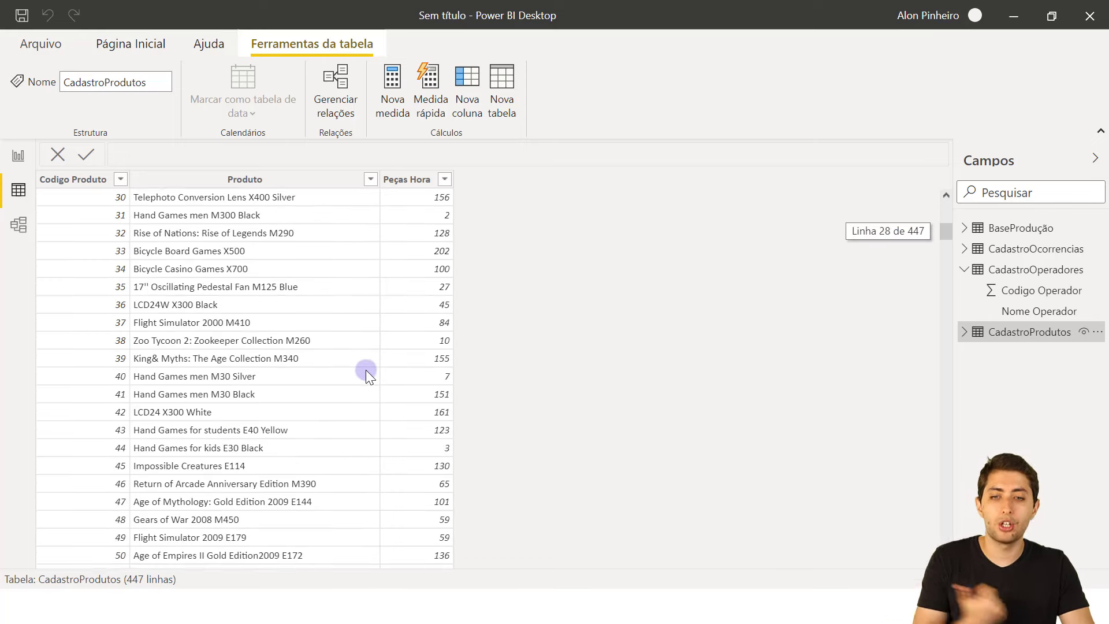
scroll(366, 370, "up", 10)
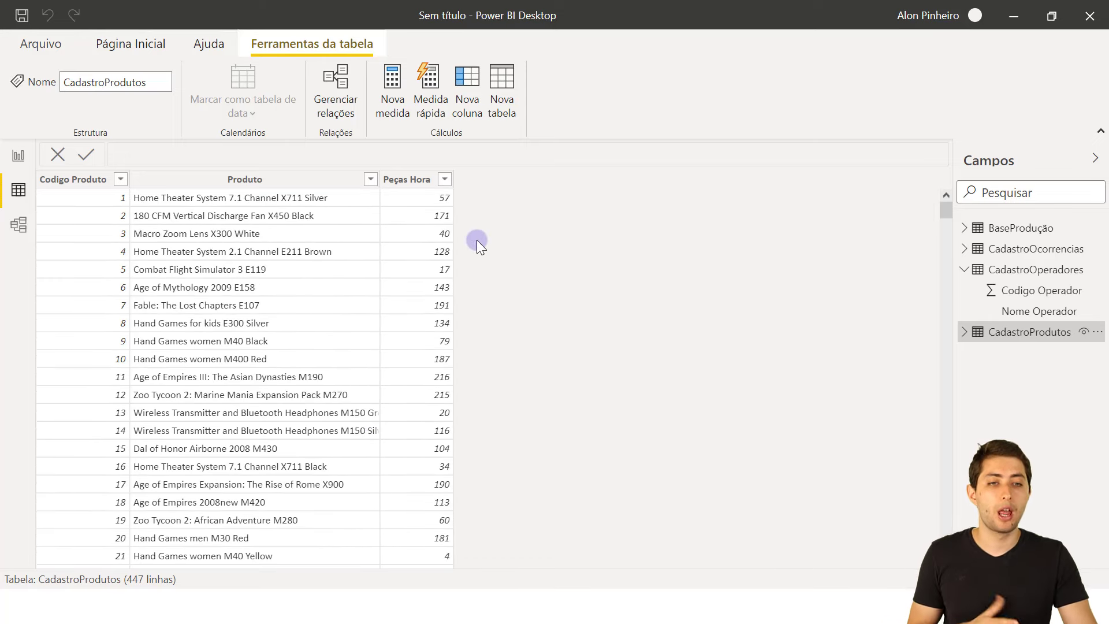
left_click(962, 270)
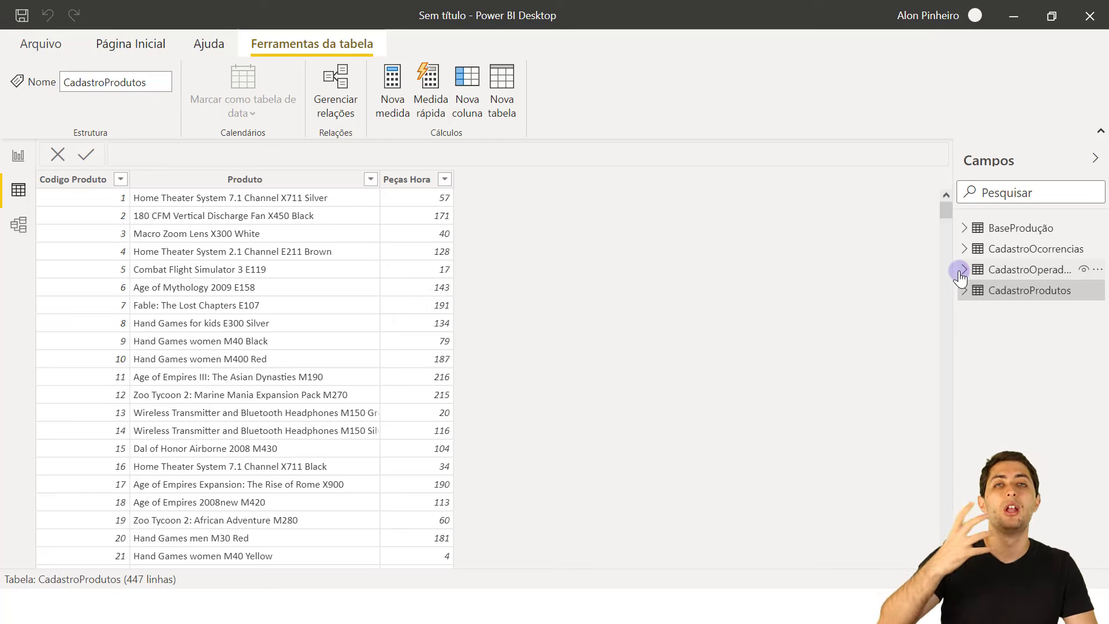
left_click(788, 289)
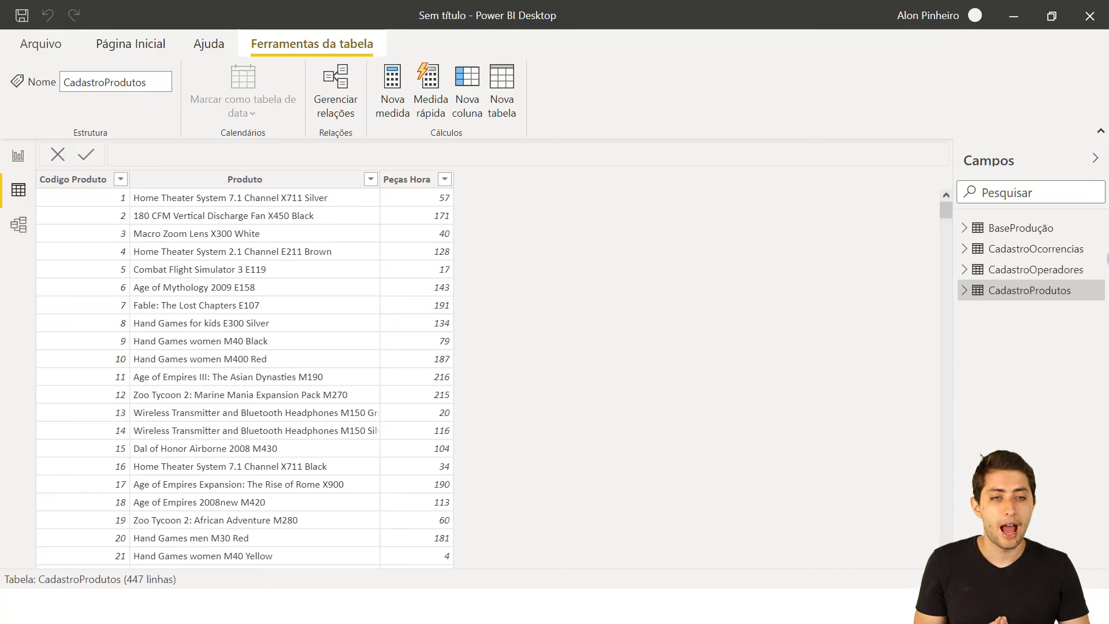
Compare the Codigo Operador column of BaseProdução with the registration tables CadastroOcorrencias and CadastroOperadores.
left_click(1011, 225)
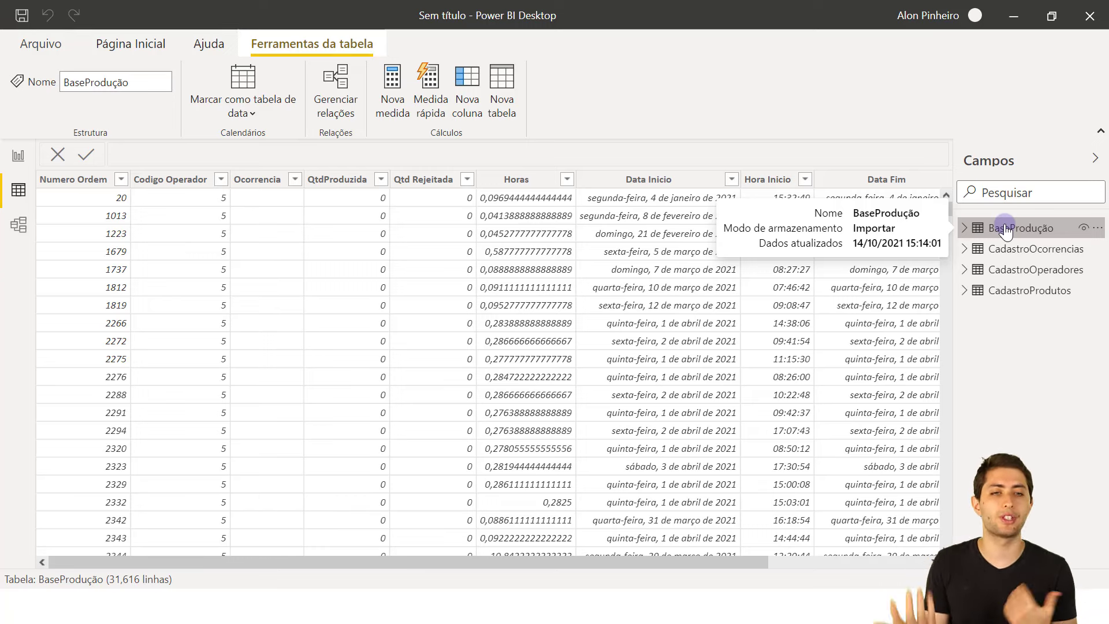
left_click(1016, 254)
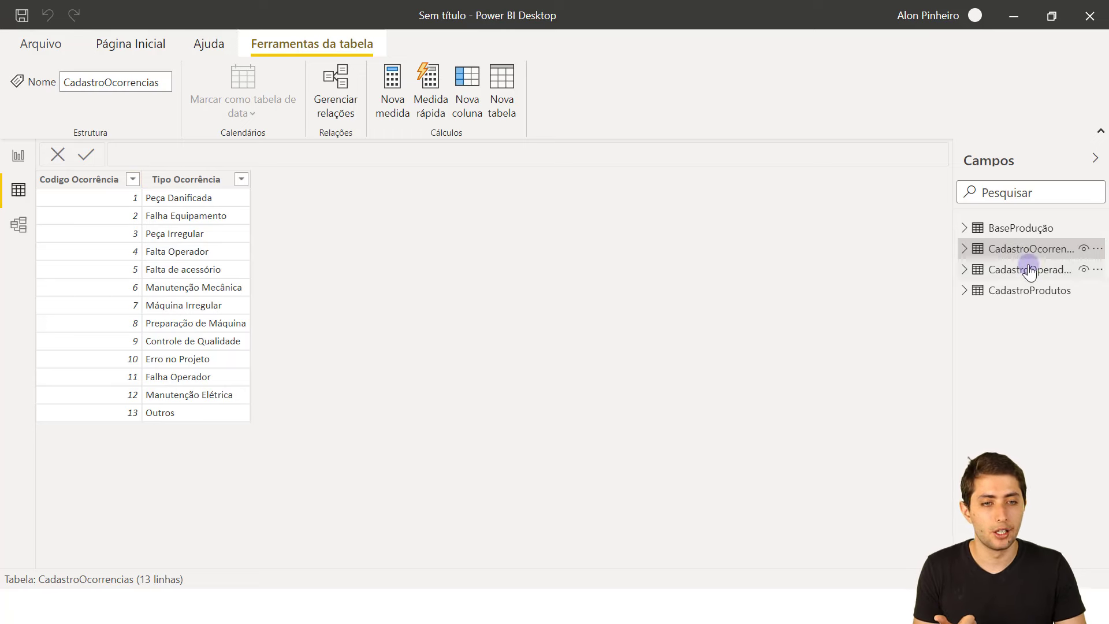
left_click(1017, 228)
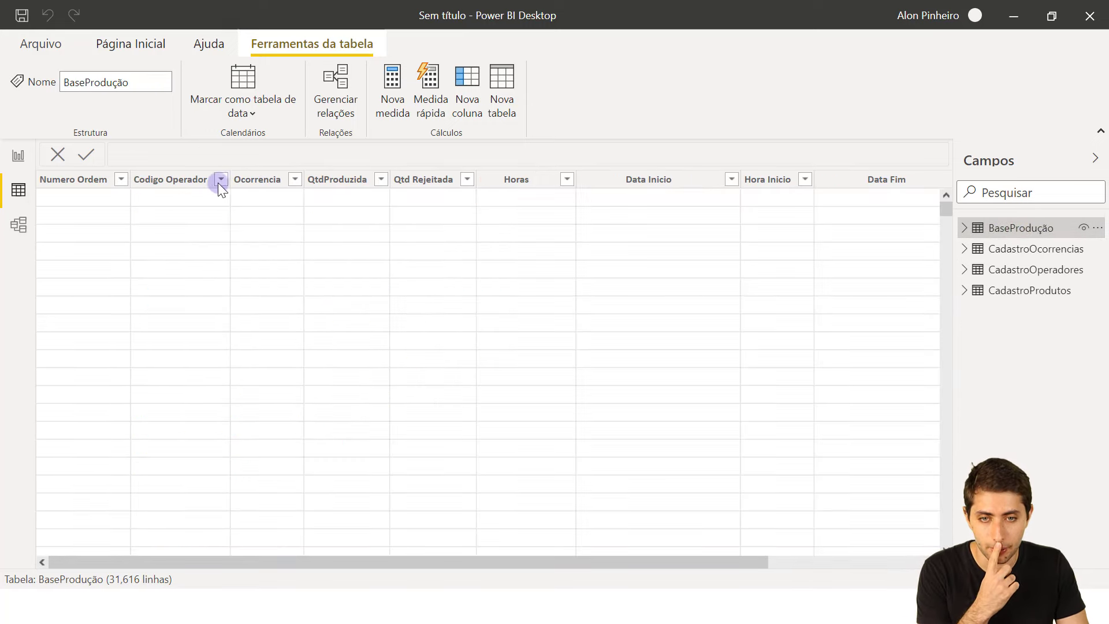
left_click(187, 179)
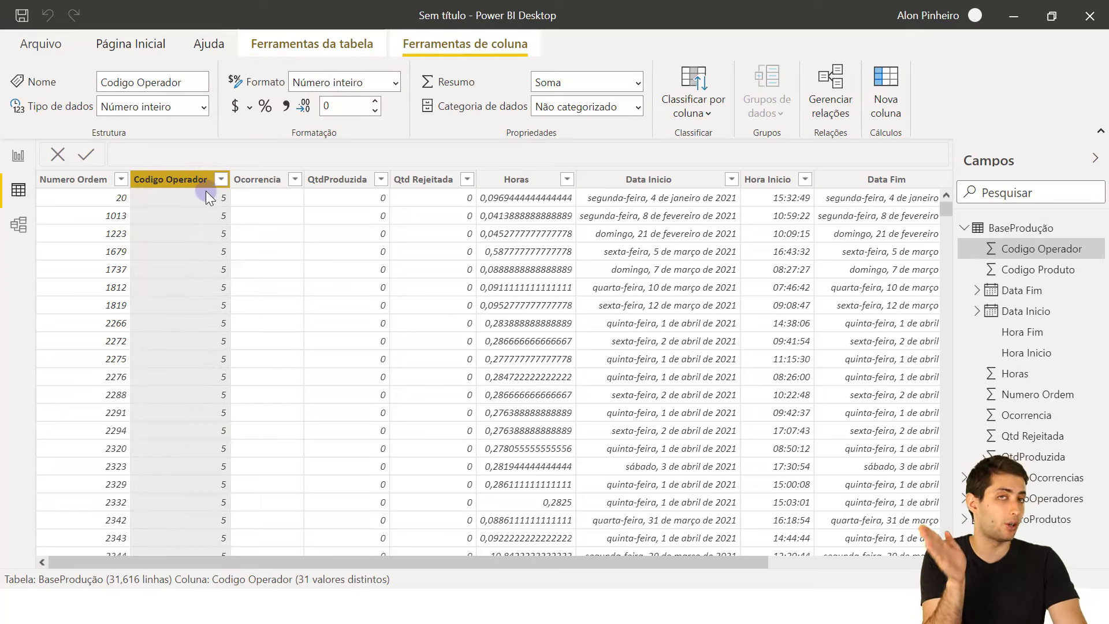
left_click(964, 230)
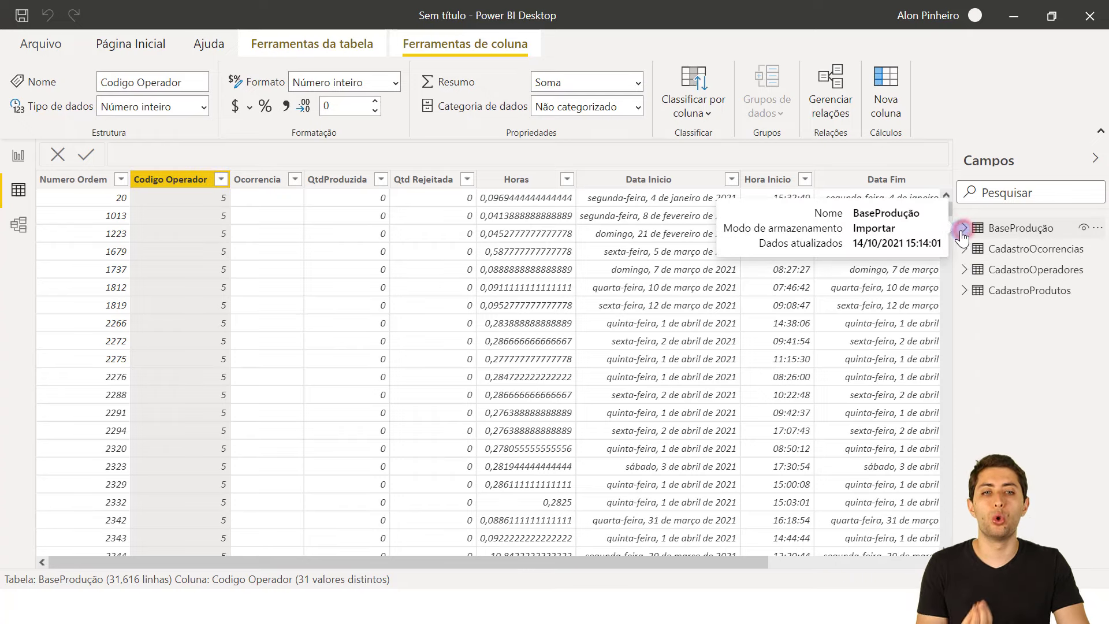
left_click(1019, 271)
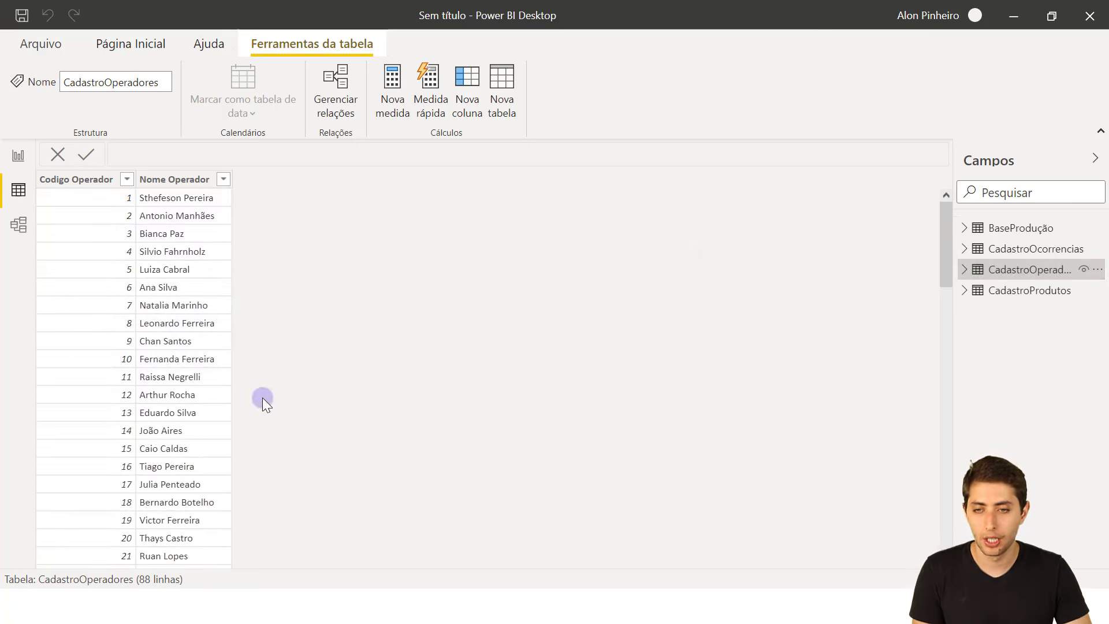
In the model diagram, line up CadastroOcorrencias and CadastroProdutos in a row beside CadastroOperadores, with BaseProdução placed below them.
left_click(16, 231)
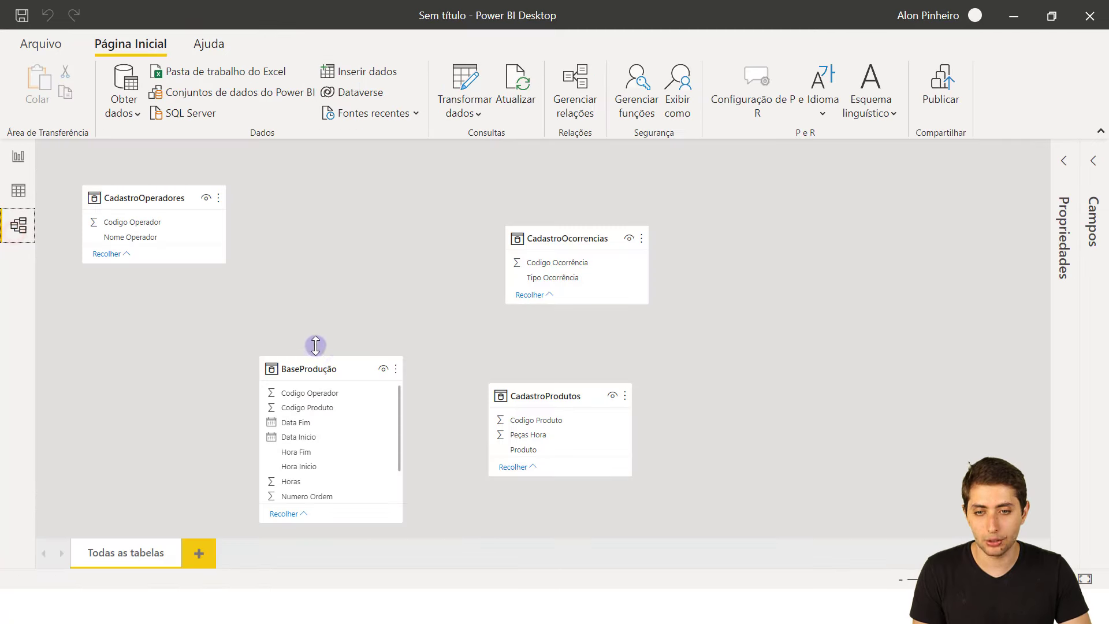
mouse_move(335, 365)
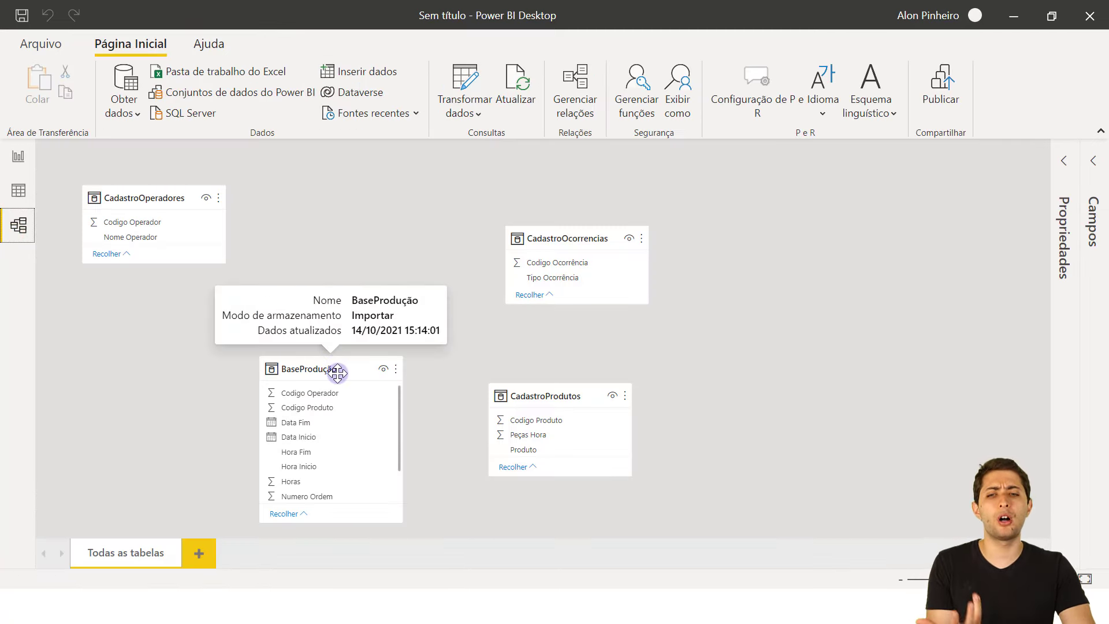
left_click_drag(336, 372, 261, 459)
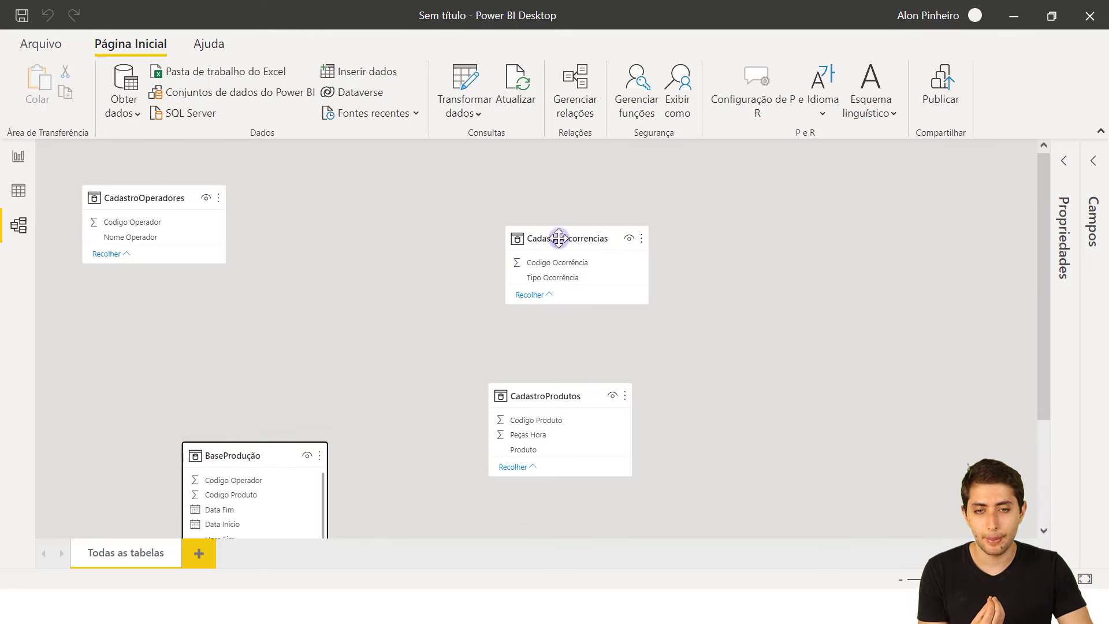
left_click_drag(559, 238, 316, 181)
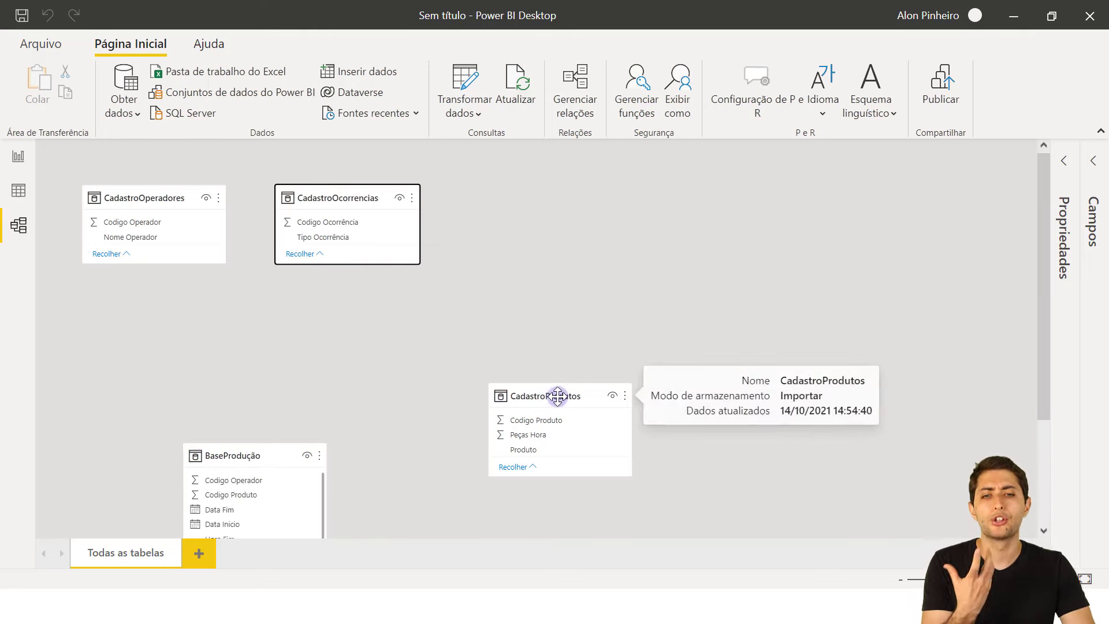
left_click_drag(558, 395, 520, 181)
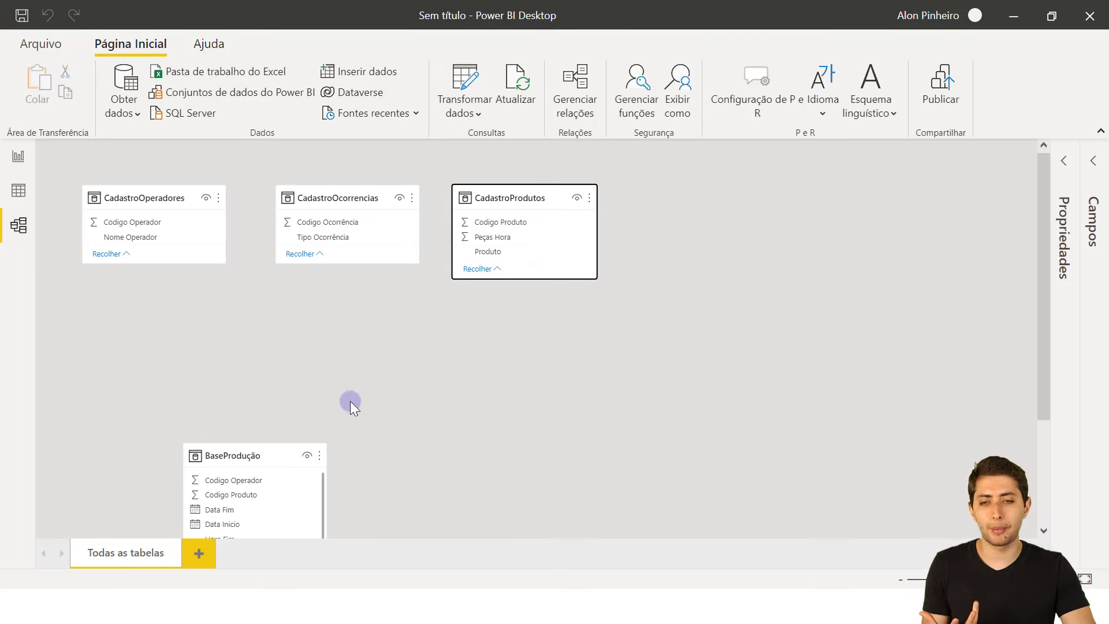
mouse_move(268, 455)
left_mouse_down()
mouse_move(258, 343)
mouse_move(247, 380)
left_mouse_up()
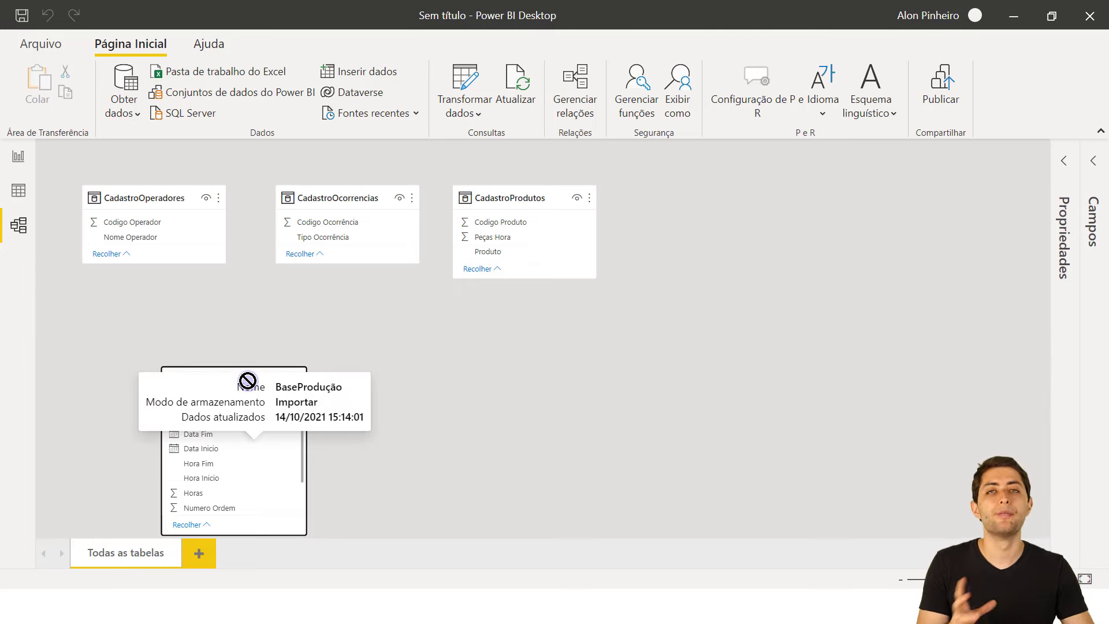
left_click(356, 335)
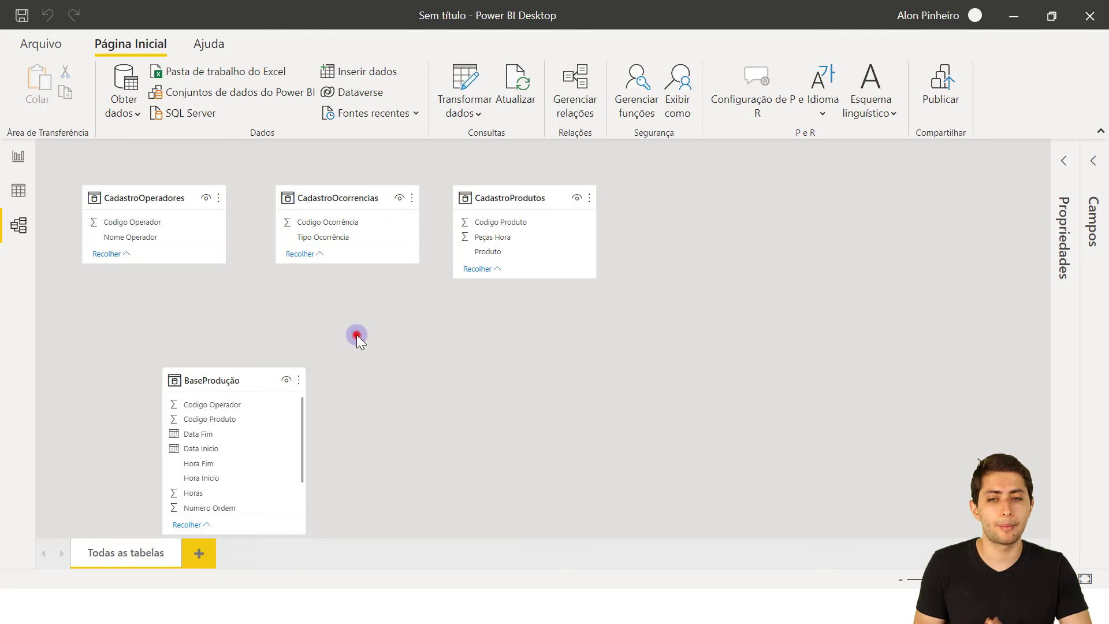
left_click(234, 377)
left_click(340, 377)
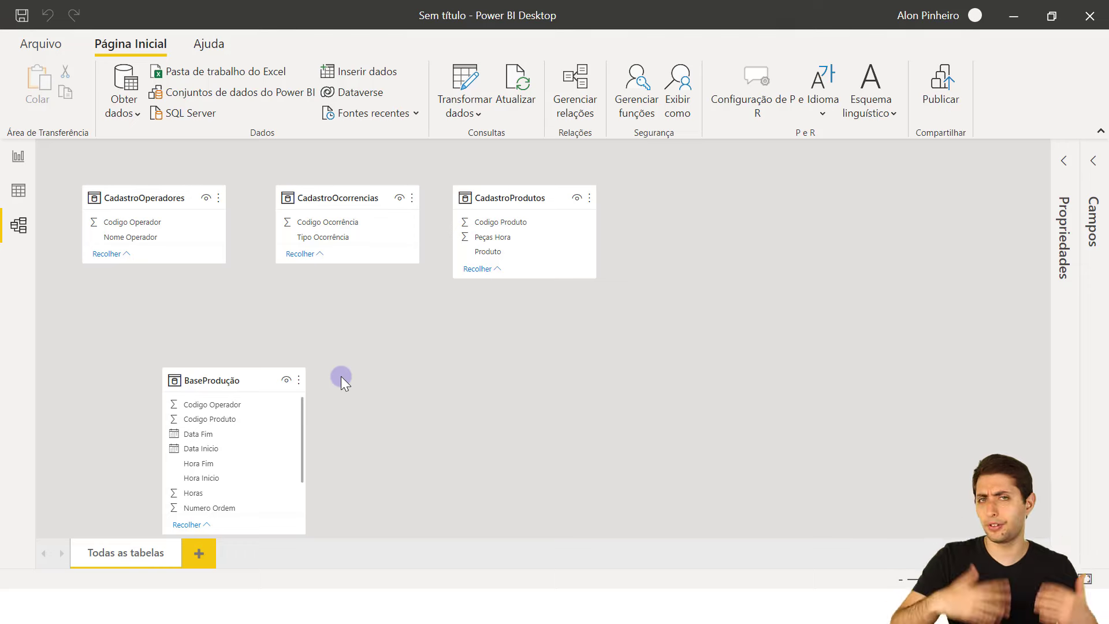
left_click(345, 356)
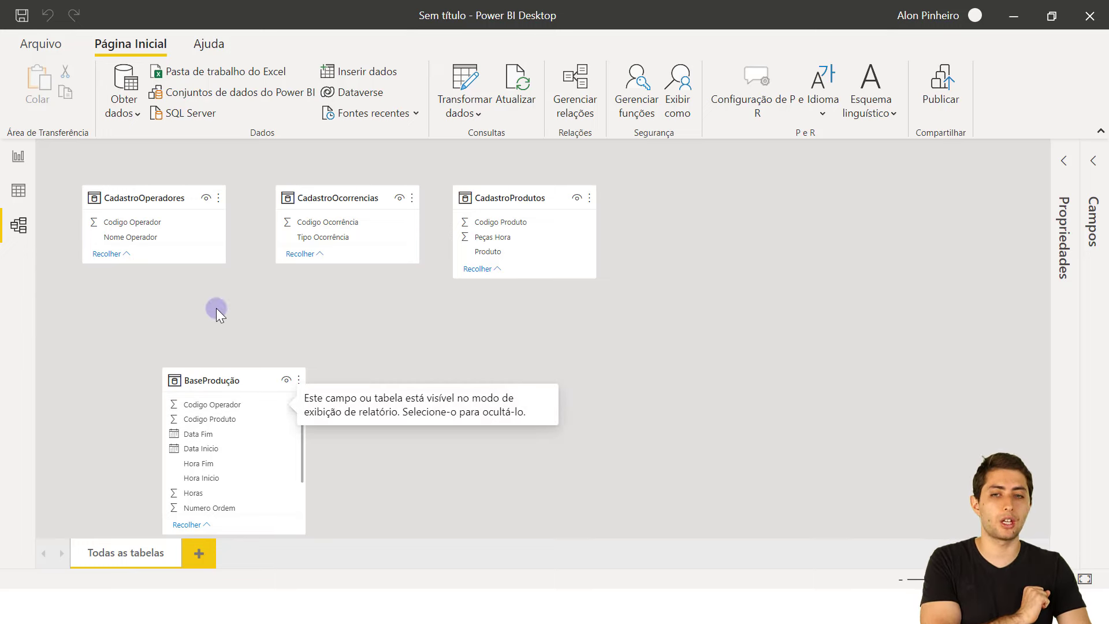
Create a relationship between Codigo Operador in CadastroOperadores and Codigo Operador in BaseProdução.
left_click(175, 195)
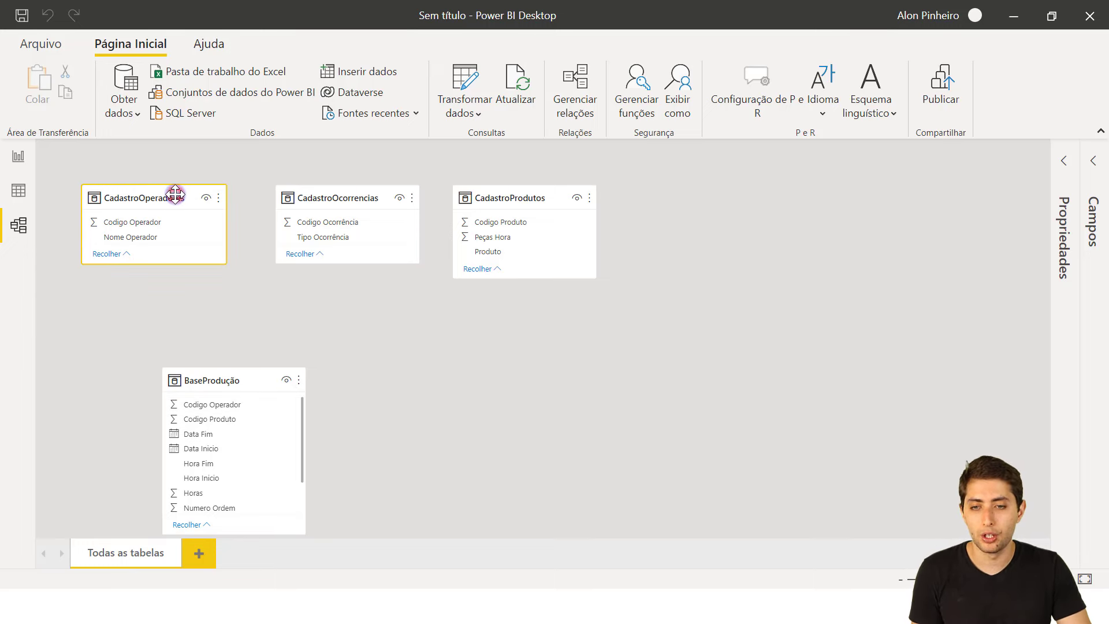
left_click(230, 379)
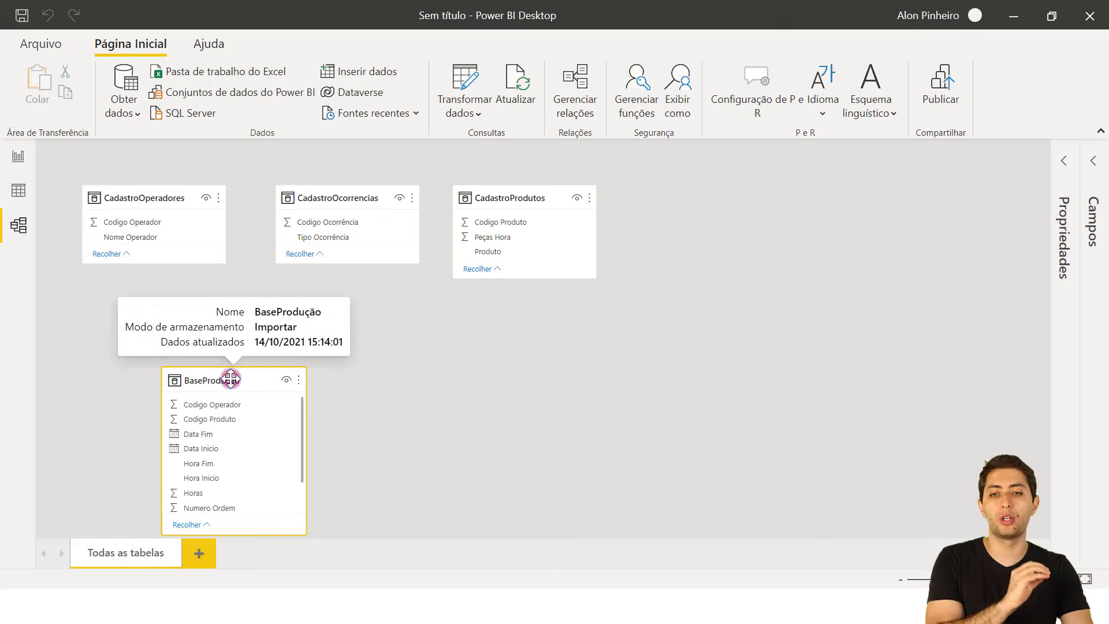
left_click_drag(149, 223, 218, 375)
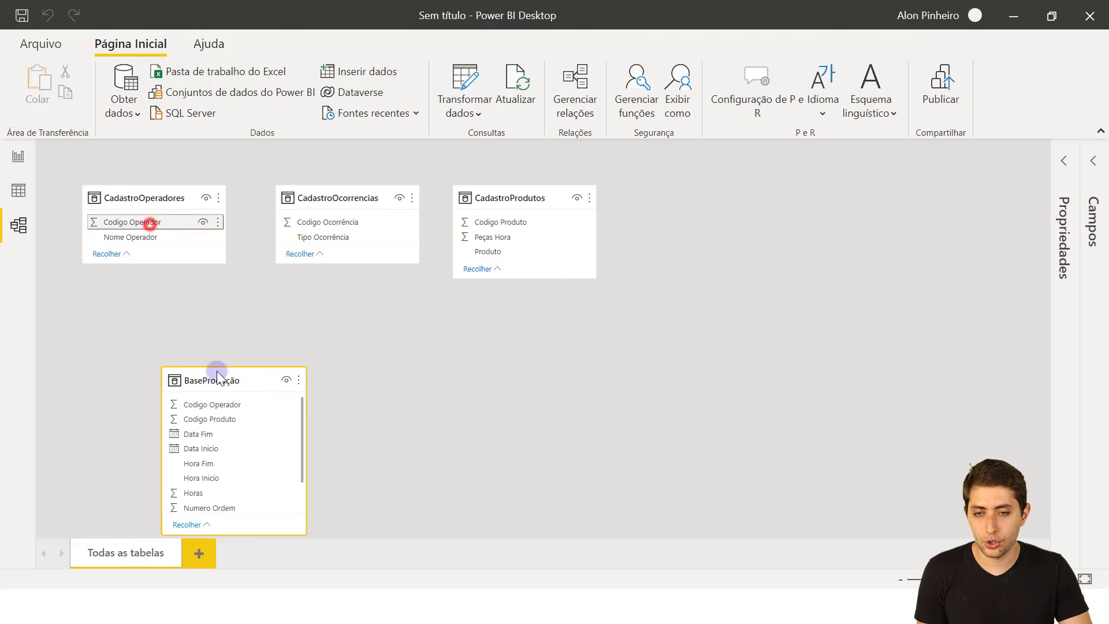
left_click(228, 408)
left_click(160, 223)
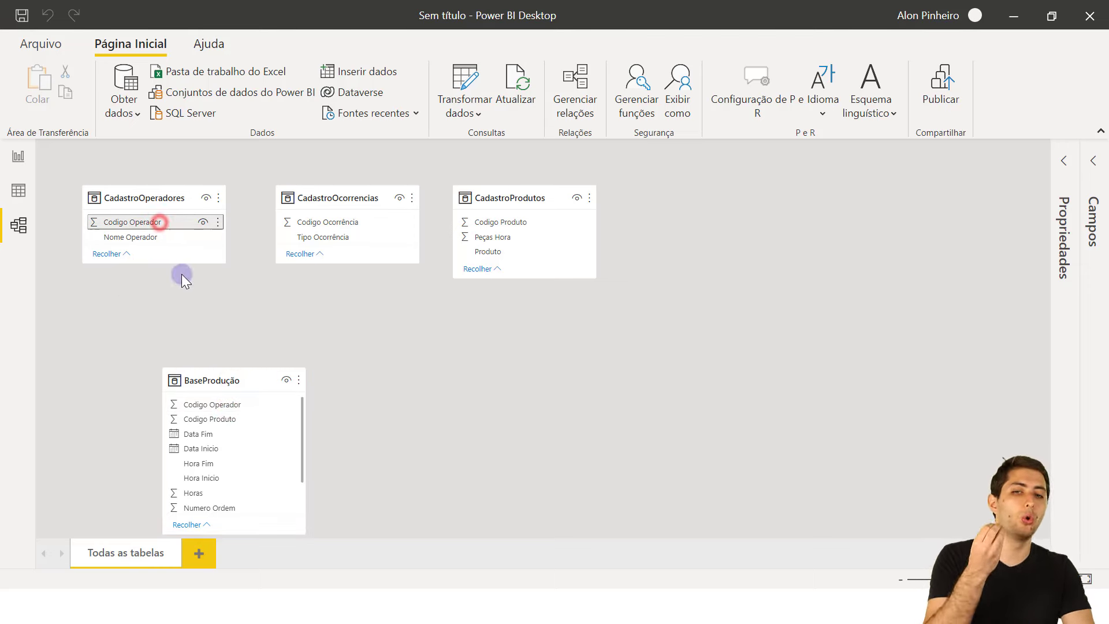
left_click(227, 408)
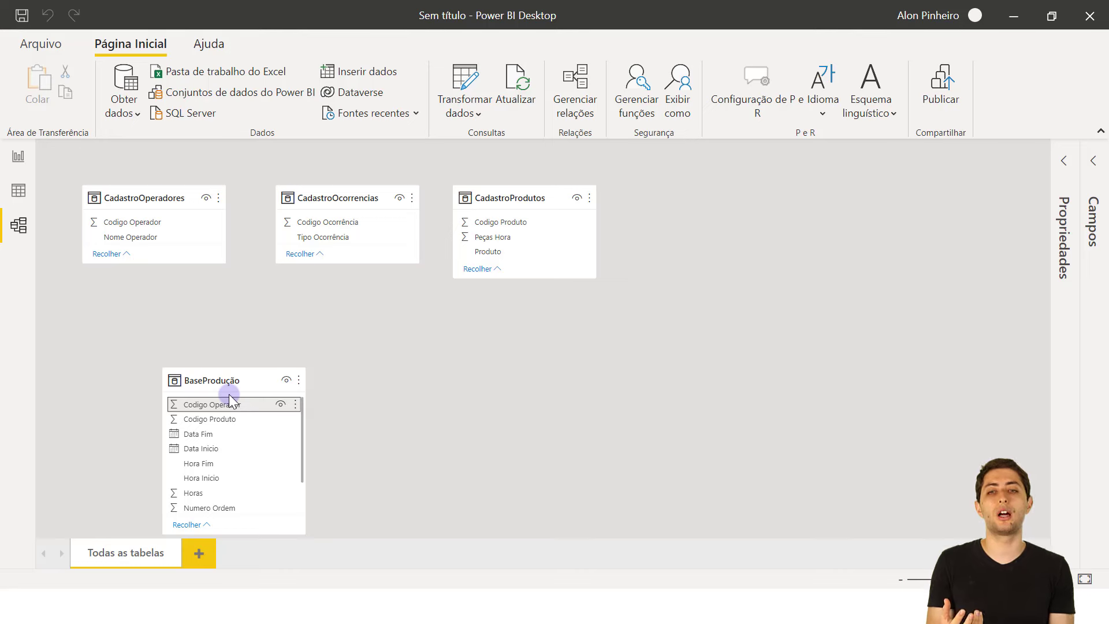
left_click(134, 221)
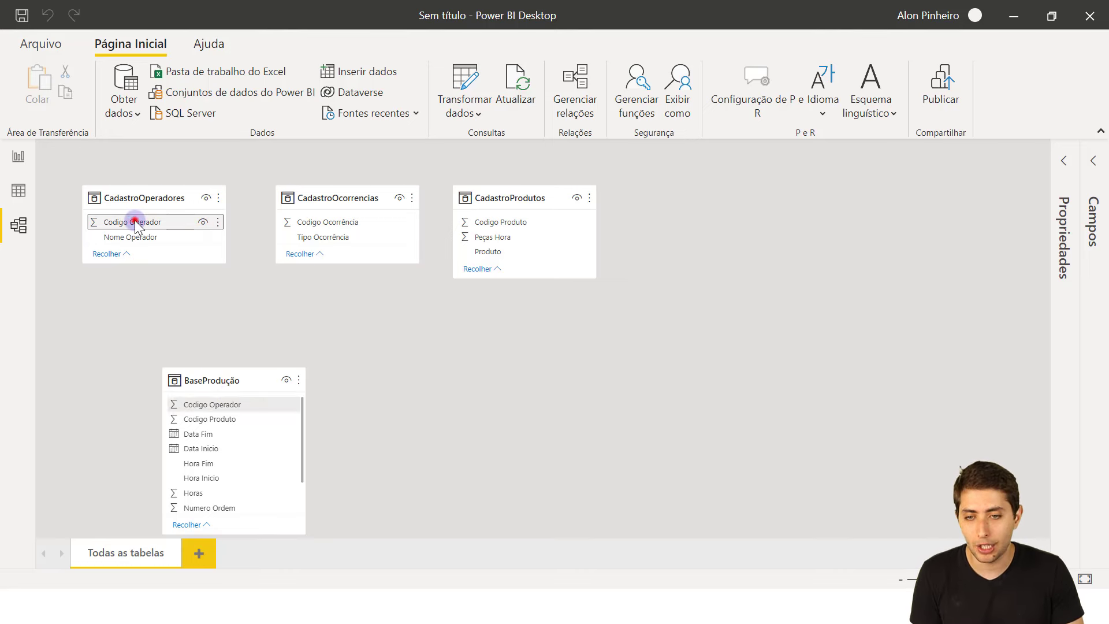
left_click(252, 407)
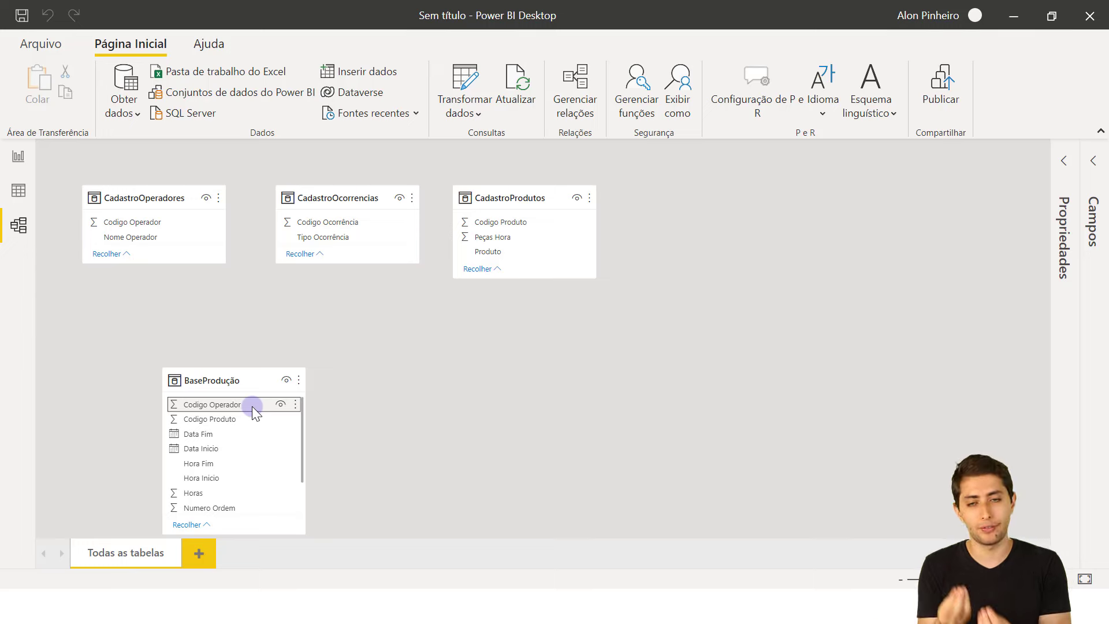
left_click(134, 222)
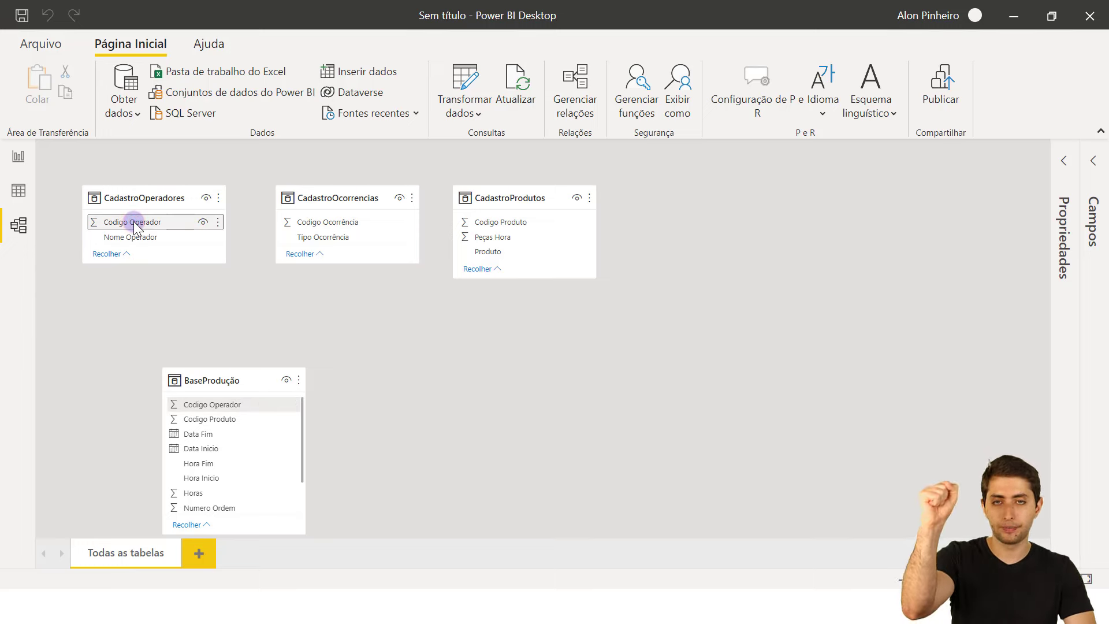
left_click_drag(133, 223, 222, 406)
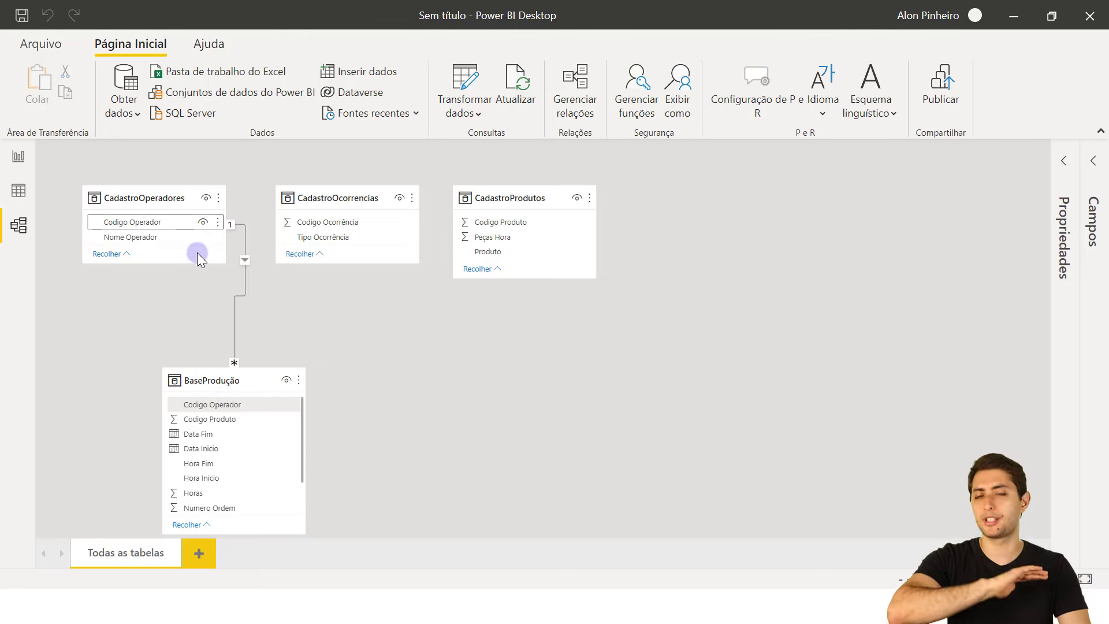
left_click(243, 283)
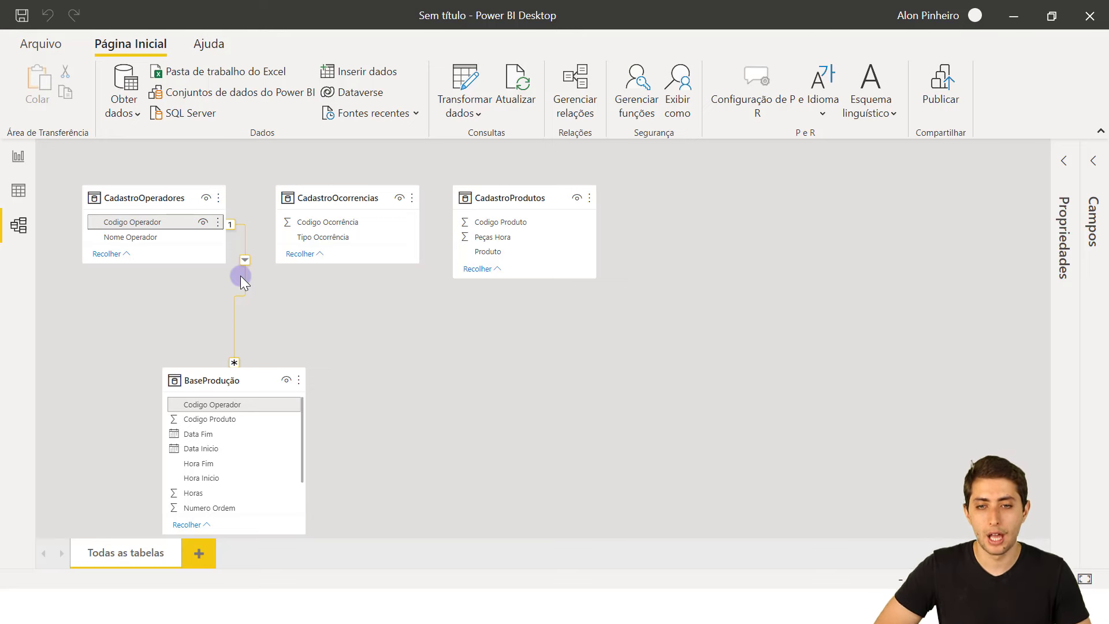
left_click(338, 189)
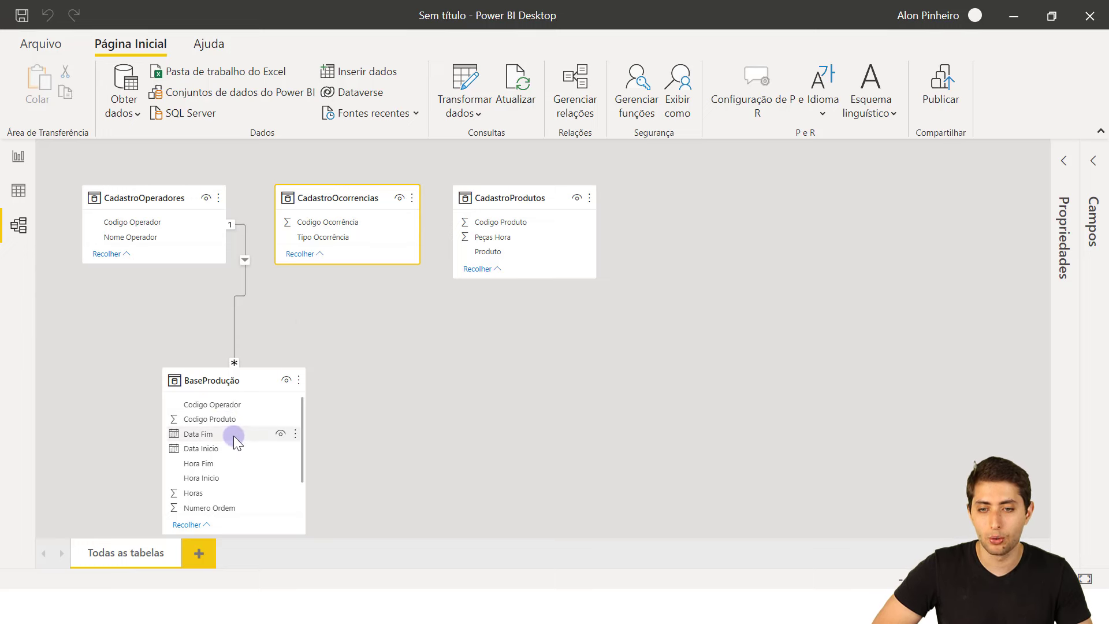
Create a relationship between Ocorrencia in BaseProdução and Codigo Ocorrência in CadastroOcorrencias.
scroll(243, 435, "down", 1)
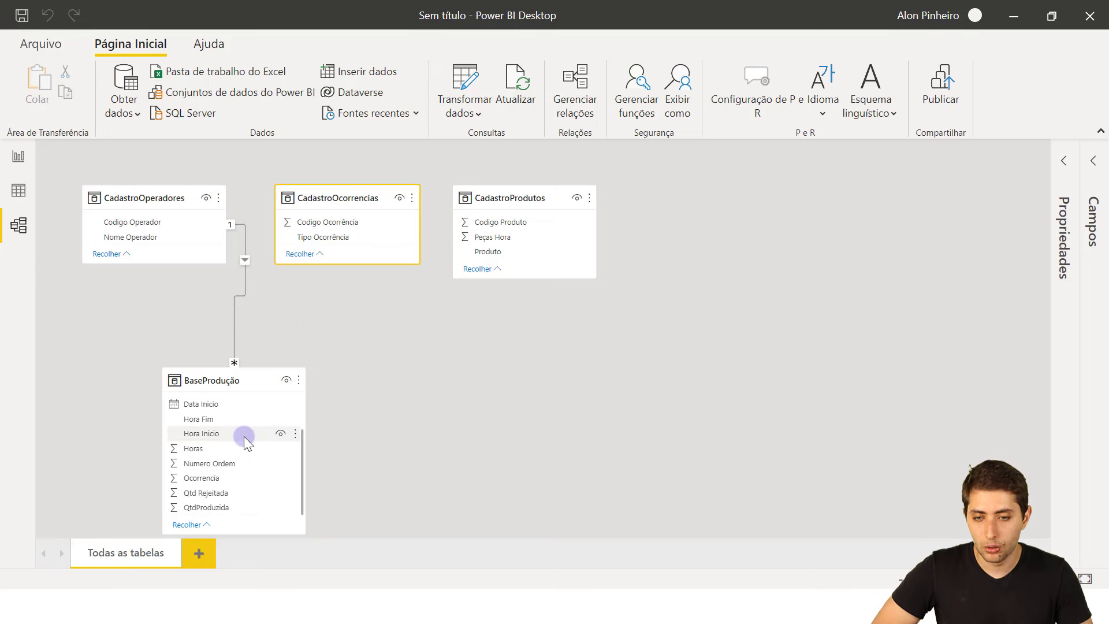
left_click(334, 223)
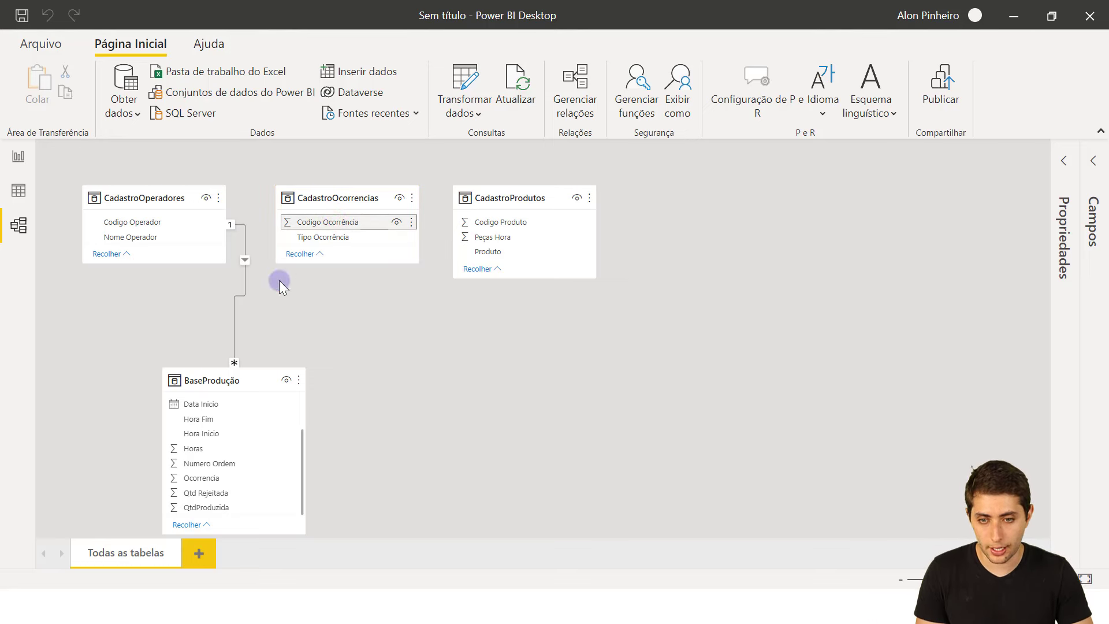
left_click(209, 480)
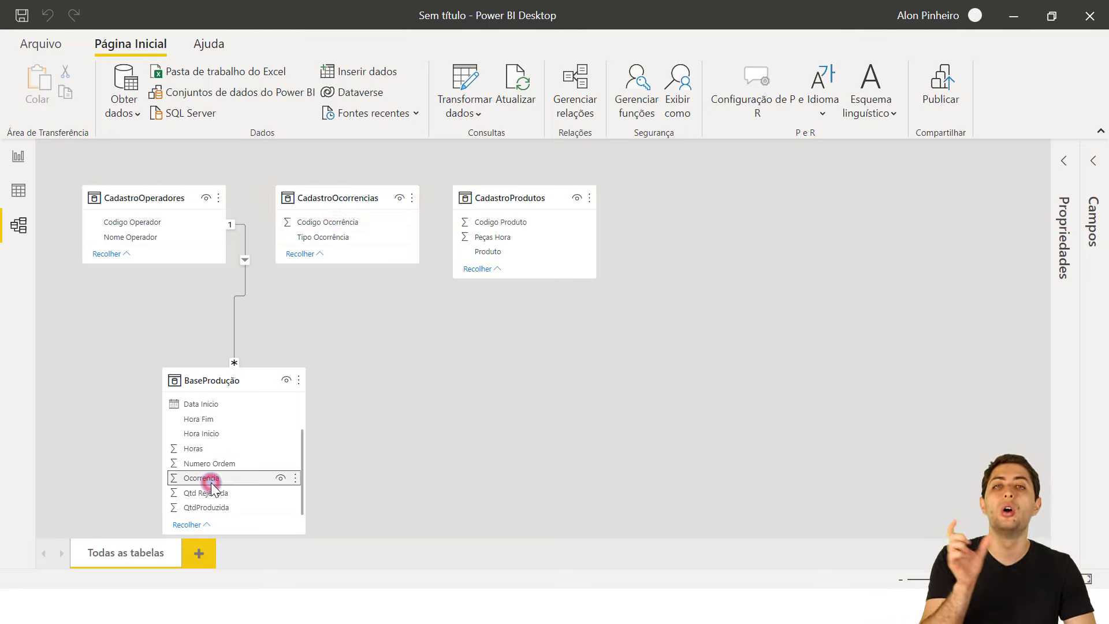
left_click_drag(201, 479, 344, 219)
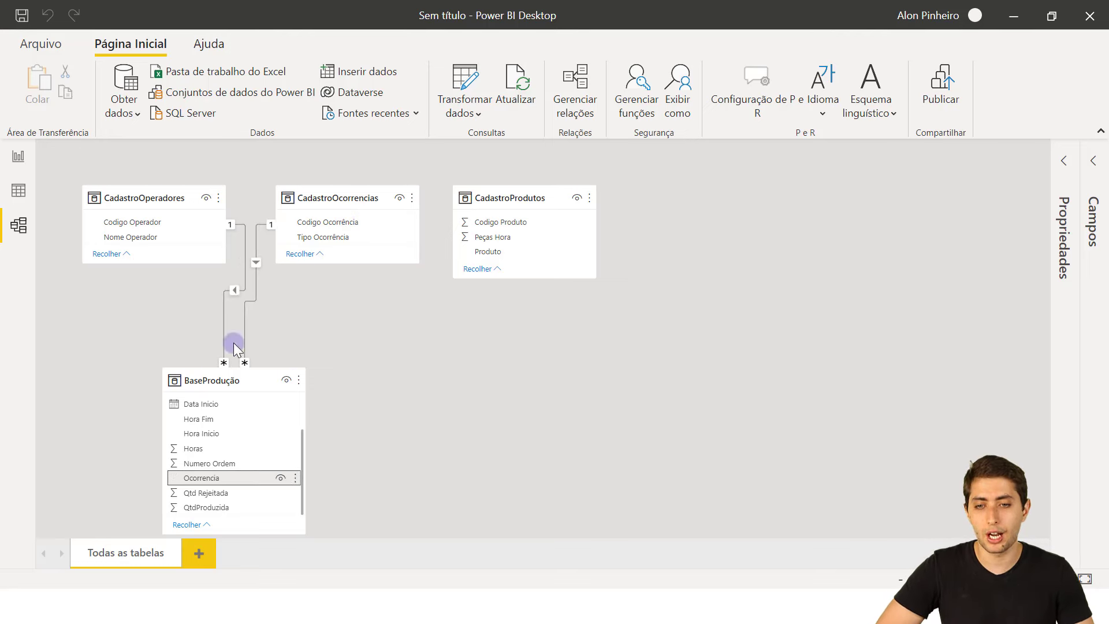
Create a relationship between Codigo Produto in BaseProdução and Codigo Produto in CadastroProdutos, and review the connected tables.
left_click(235, 384)
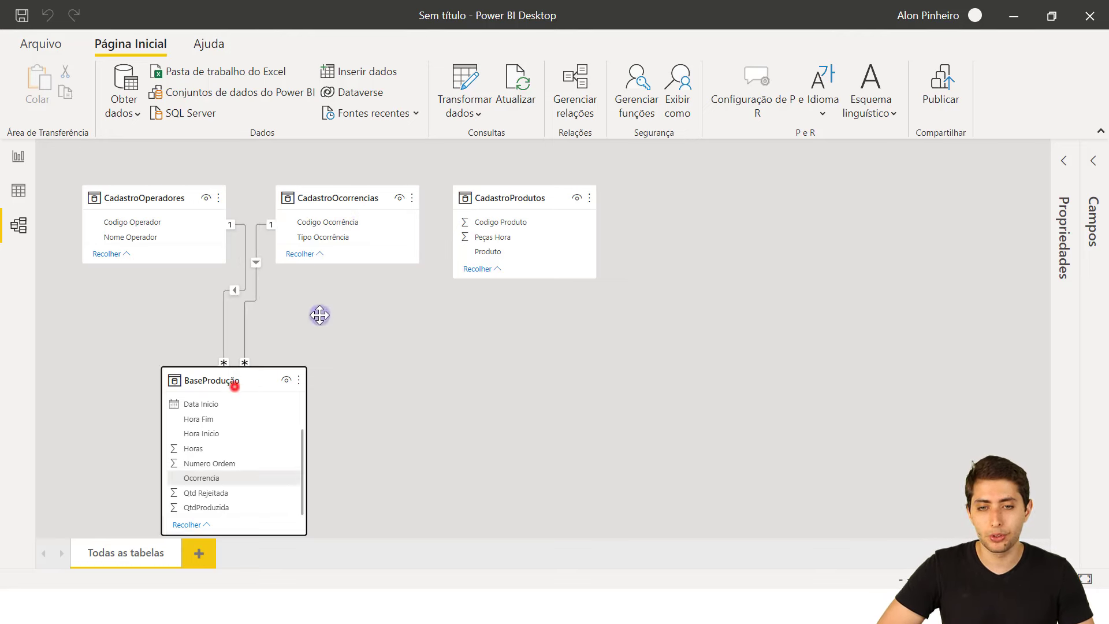
left_click(514, 197)
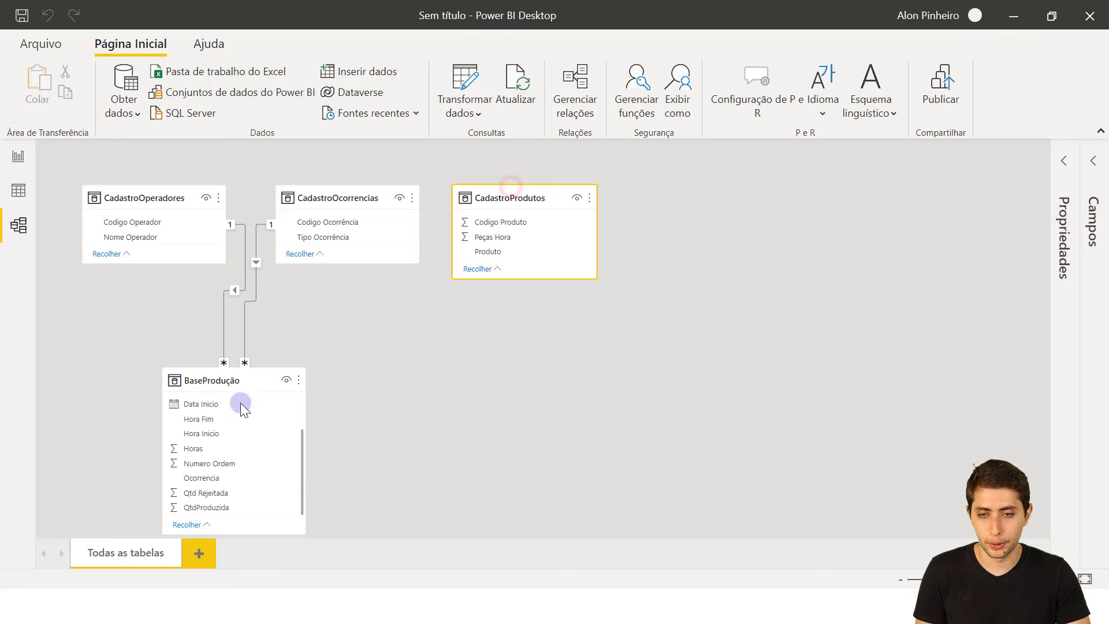
scroll(247, 465, "up", 3)
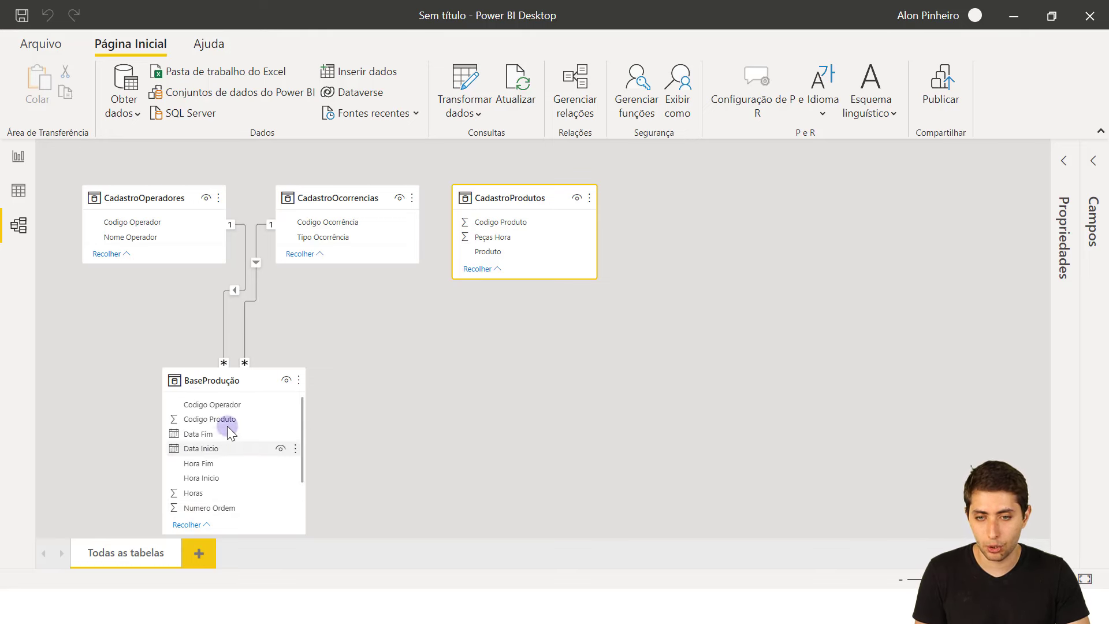
left_click_drag(207, 419, 528, 224)
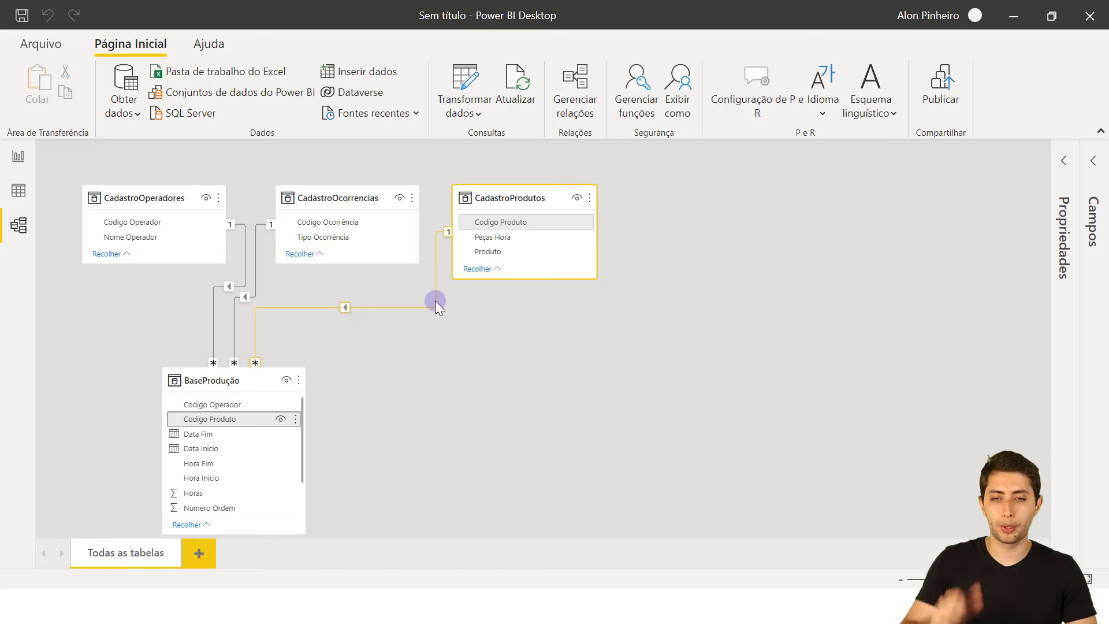
scroll(437, 299, "up", 3, "ctrl")
scroll(568, 320, "up", 3)
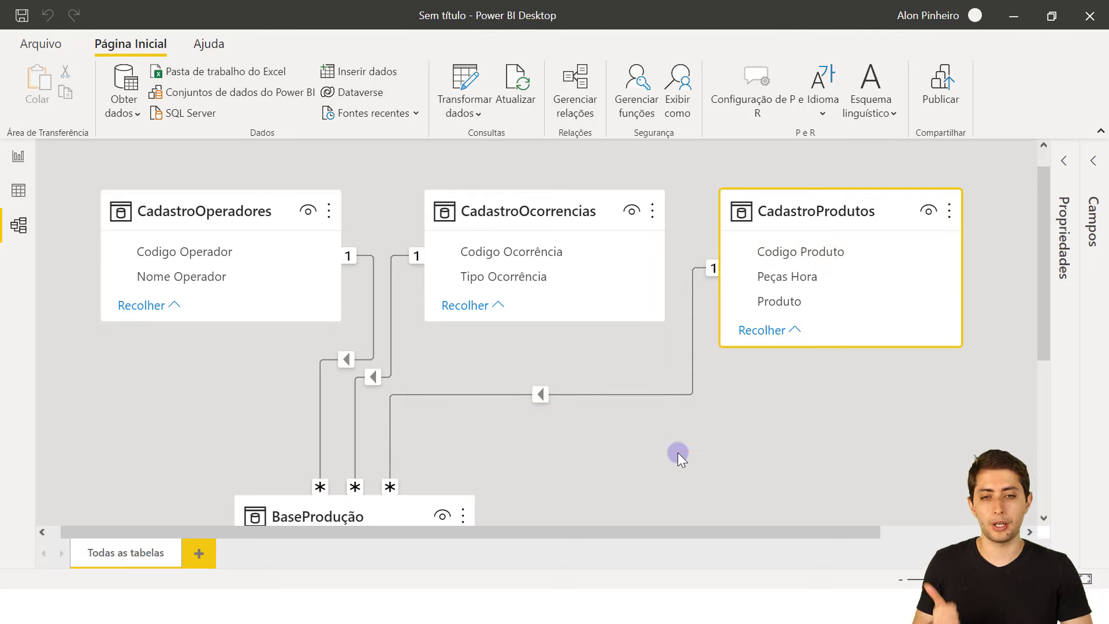
scroll(674, 449, "down", 3, "ctrl")
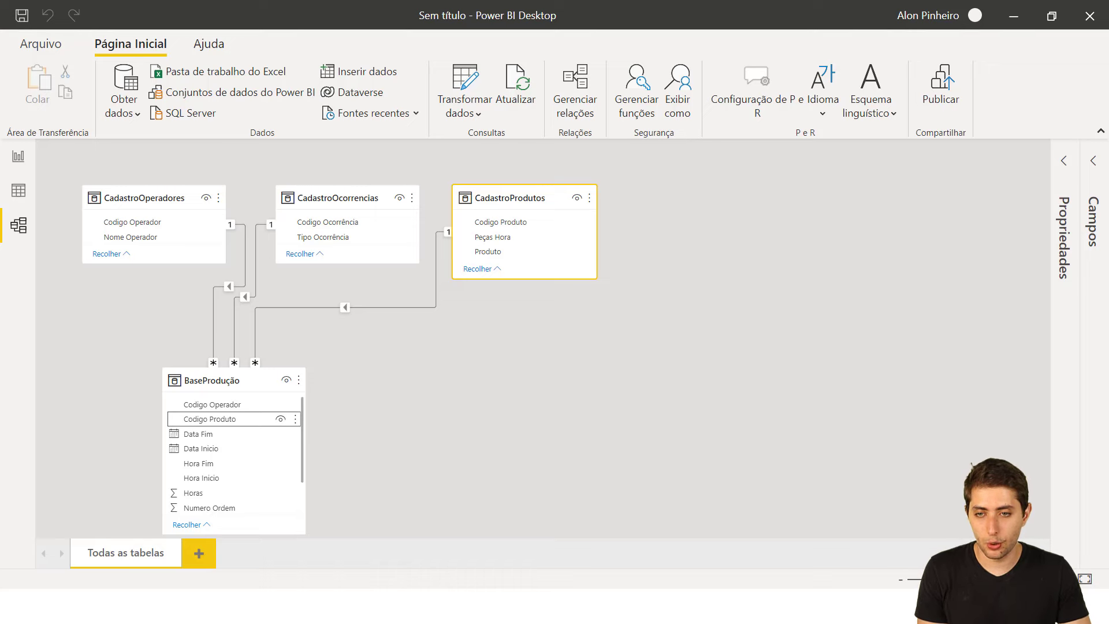
Show the data of the BaseProdução table and sort it by Numero Ordem in ascending order.
left_click(16, 191)
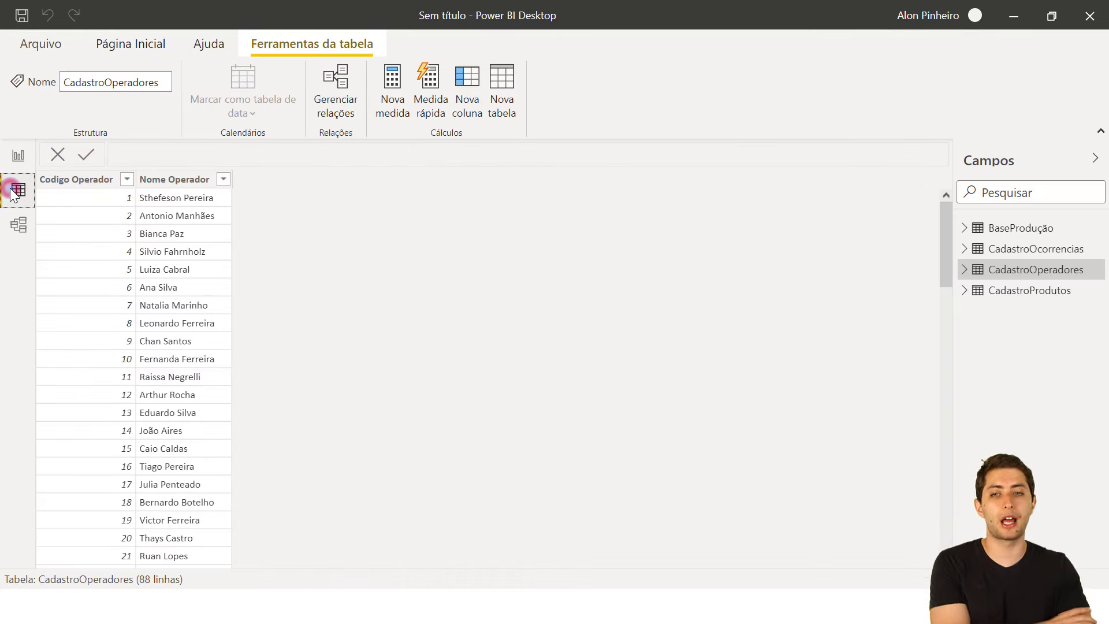
left_click(1015, 236)
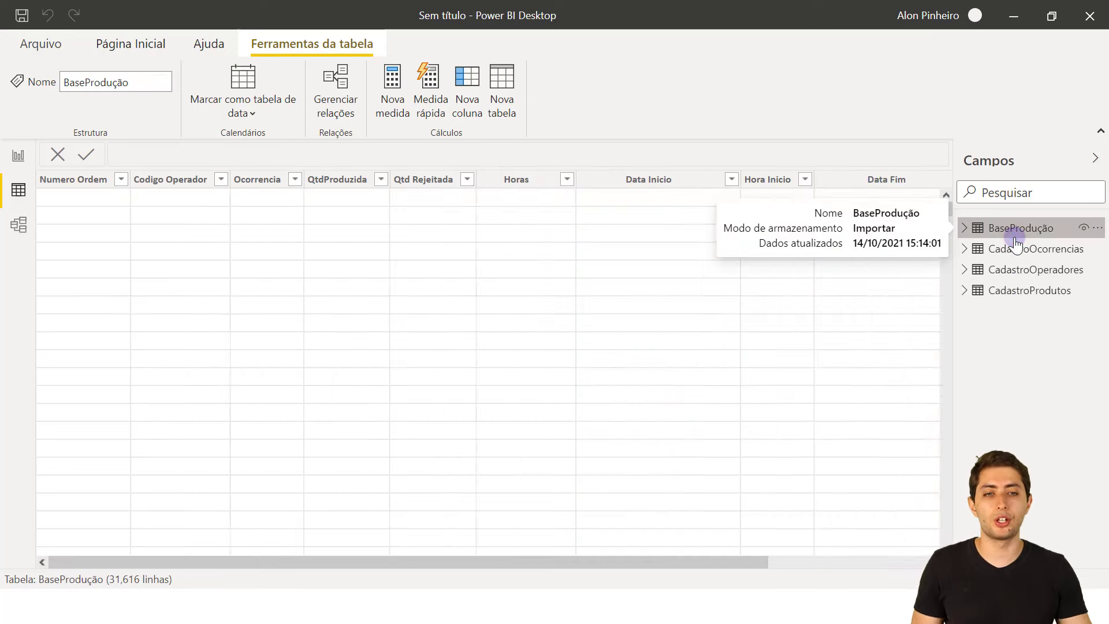
left_click(100, 180)
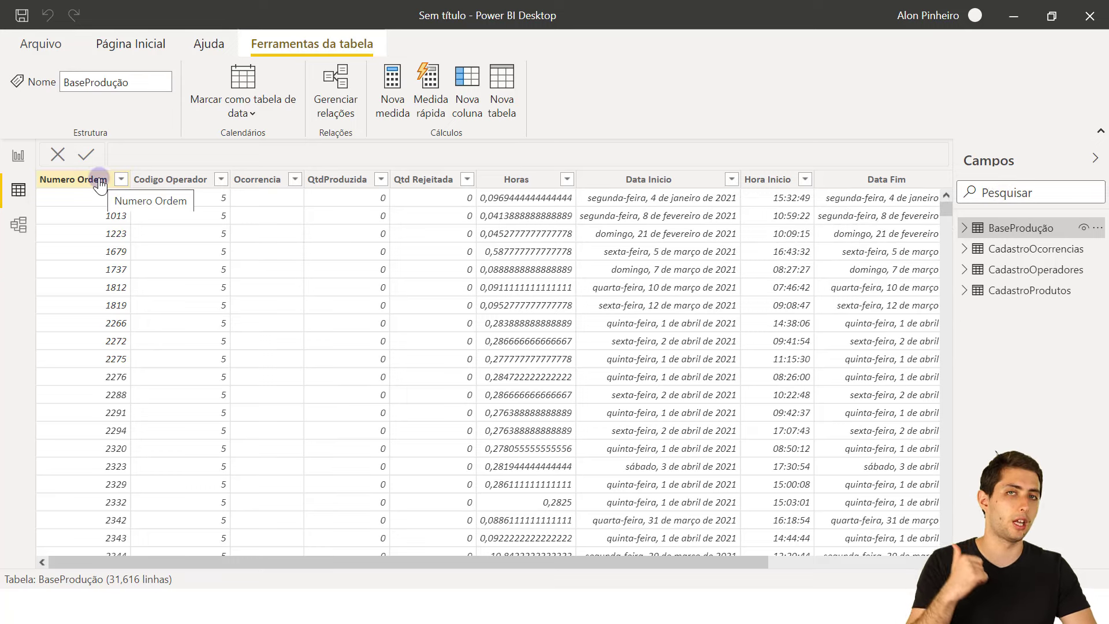
left_click(190, 182)
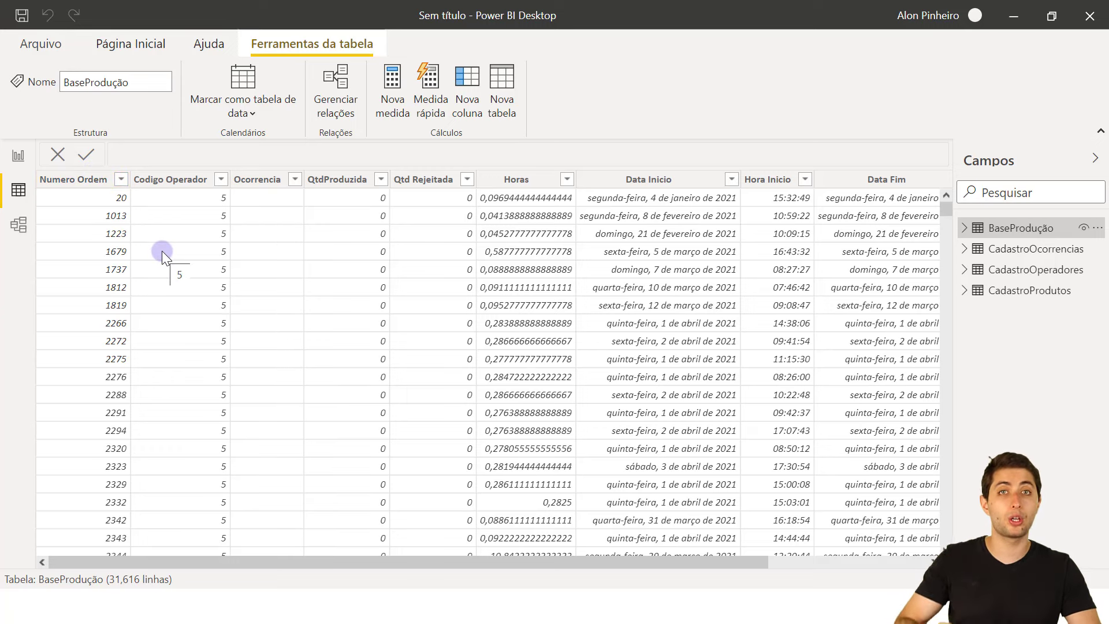
left_click(121, 183)
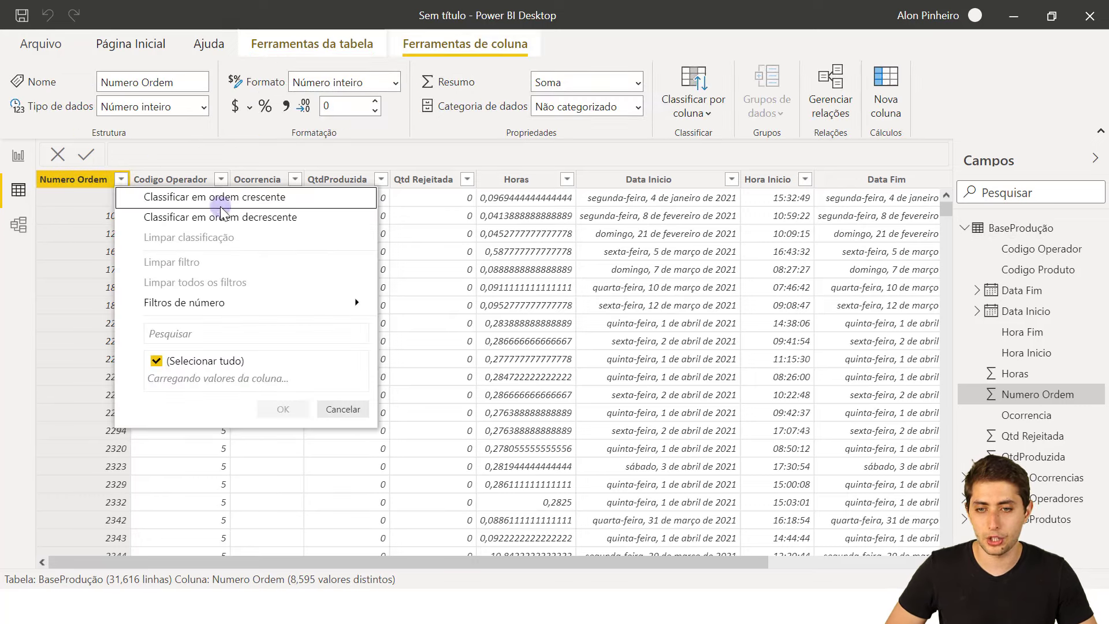
left_click(226, 196)
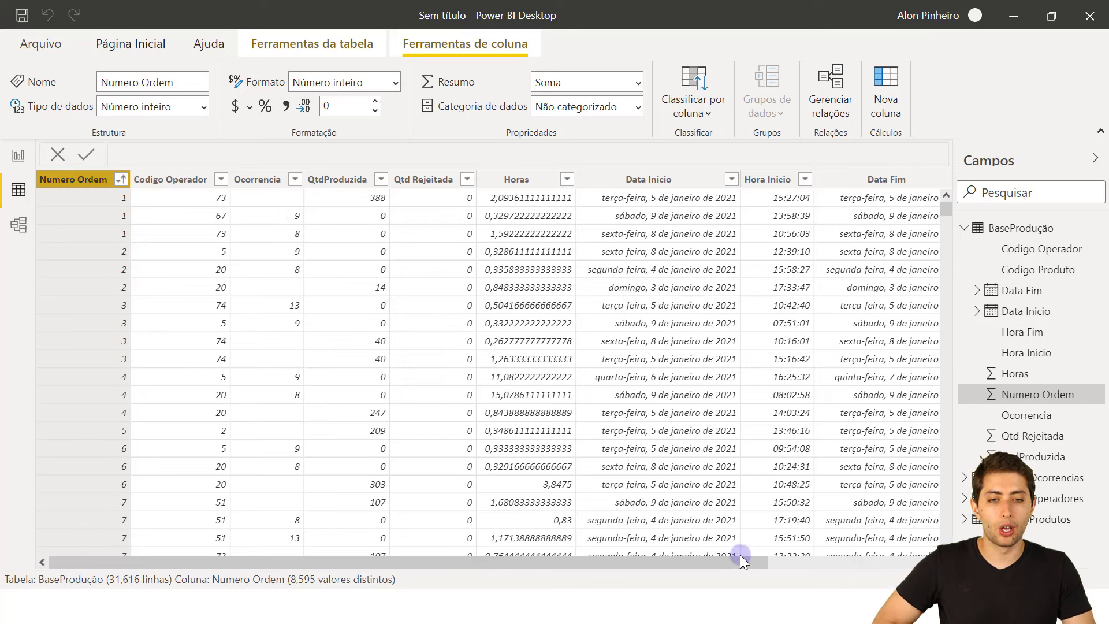
Compare the Ocorrencia codes with the Horas values in the BaseProdução rows of order number 1.
mouse_move(730, 564)
left_mouse_down()
mouse_move(782, 559)
mouse_move(735, 560)
left_mouse_up()
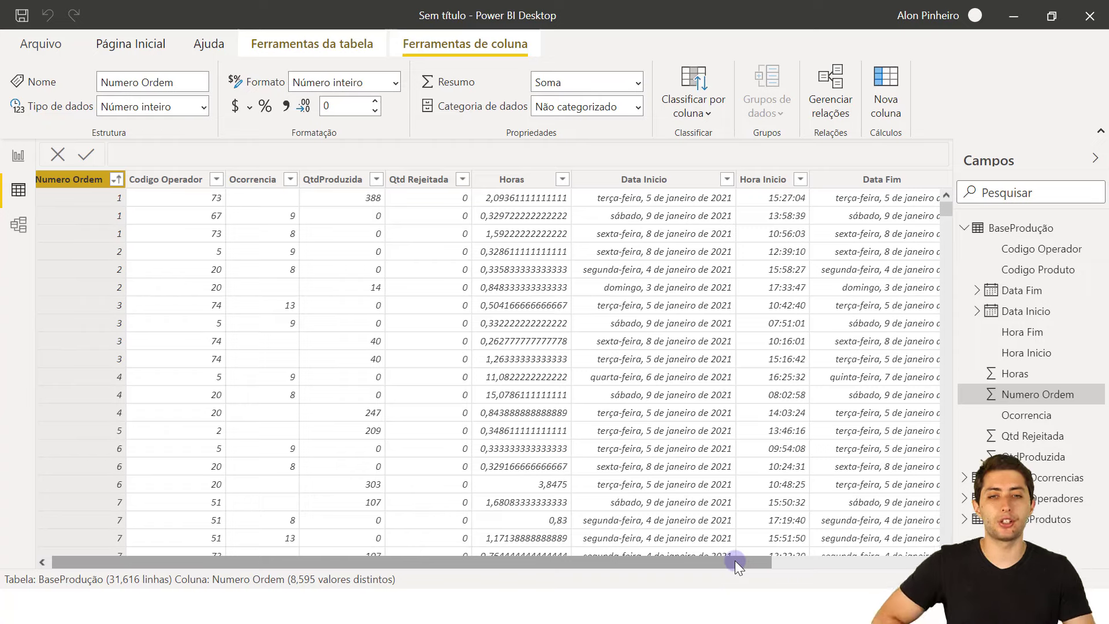
left_click(537, 180)
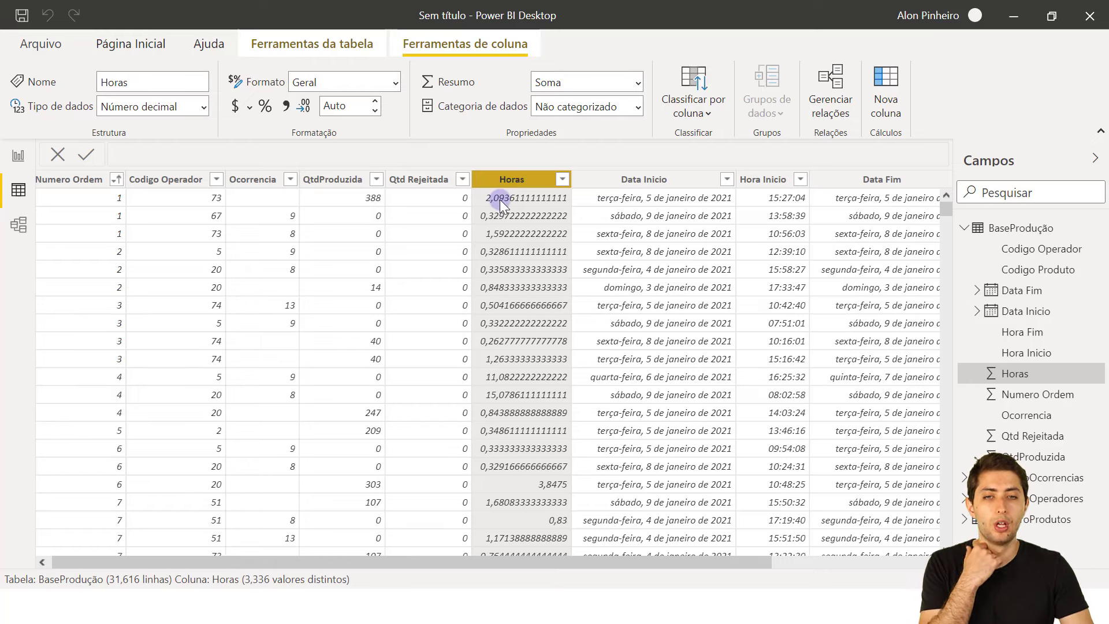
left_click(247, 199)
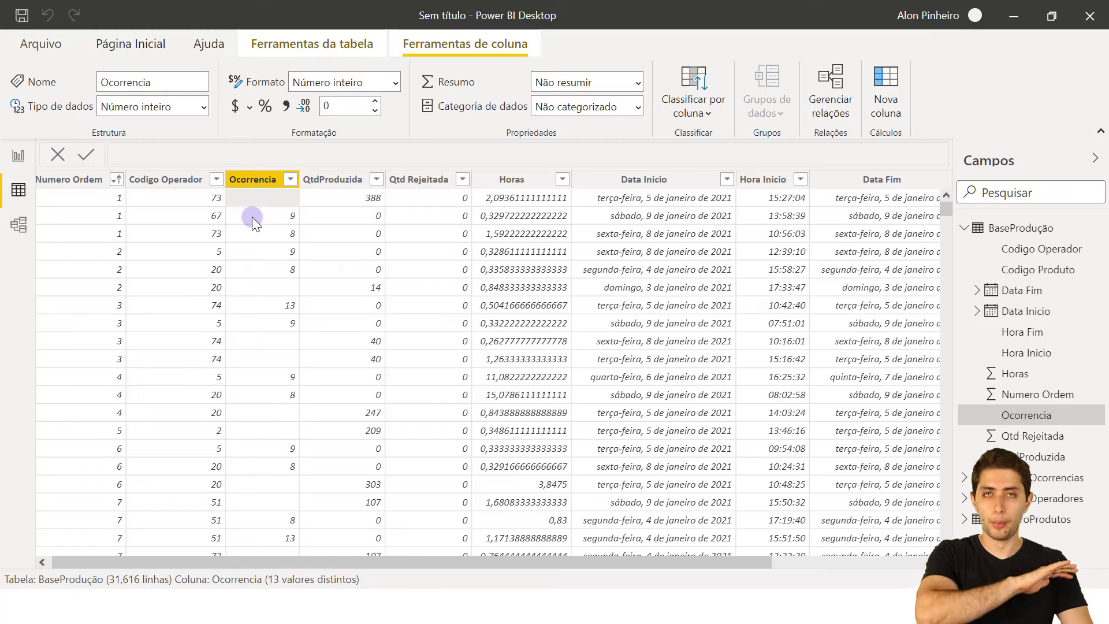
left_click(545, 197)
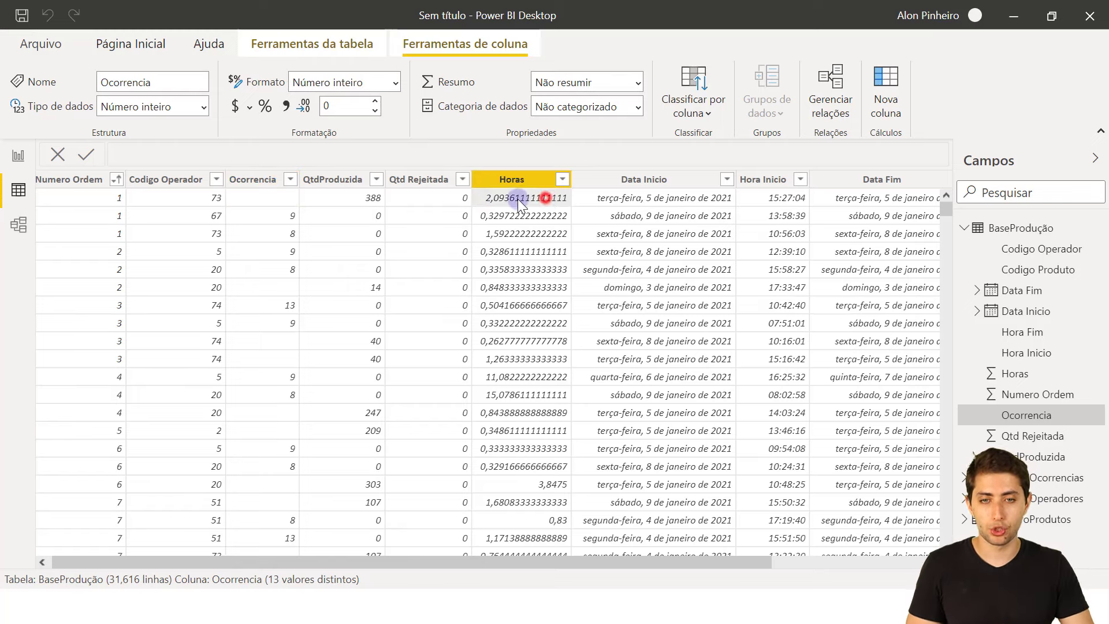
left_click(280, 215)
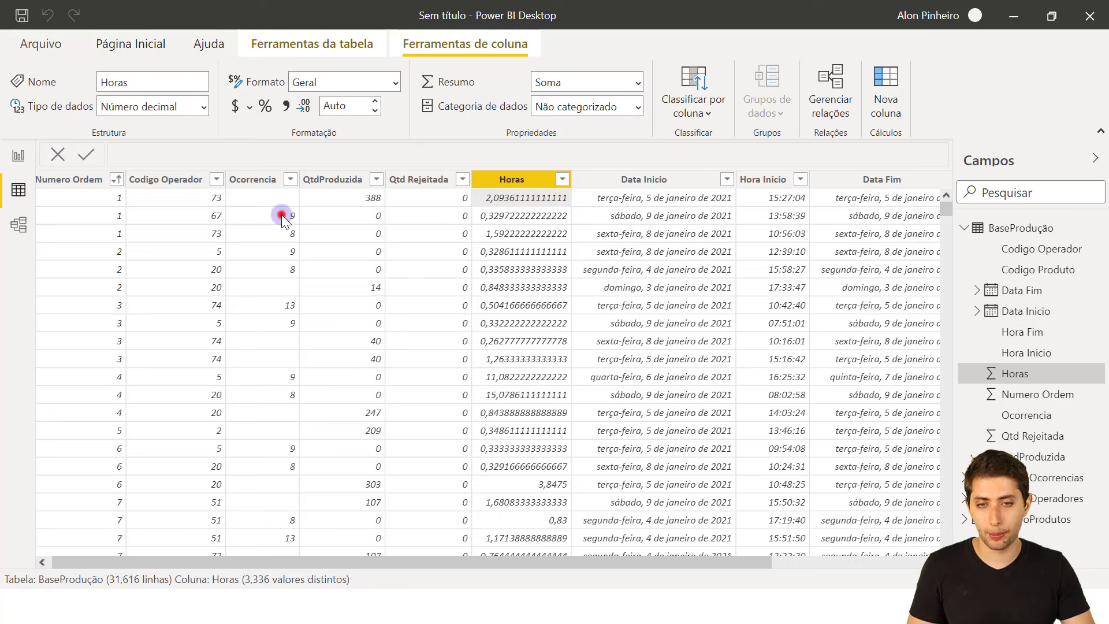
left_click(483, 217)
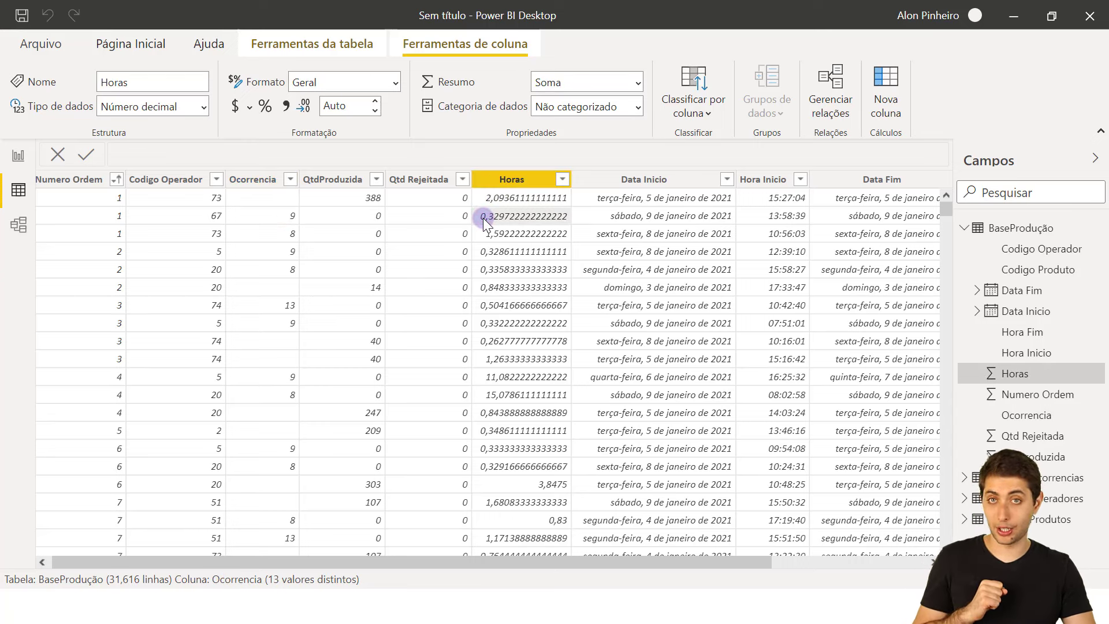
left_click(286, 243)
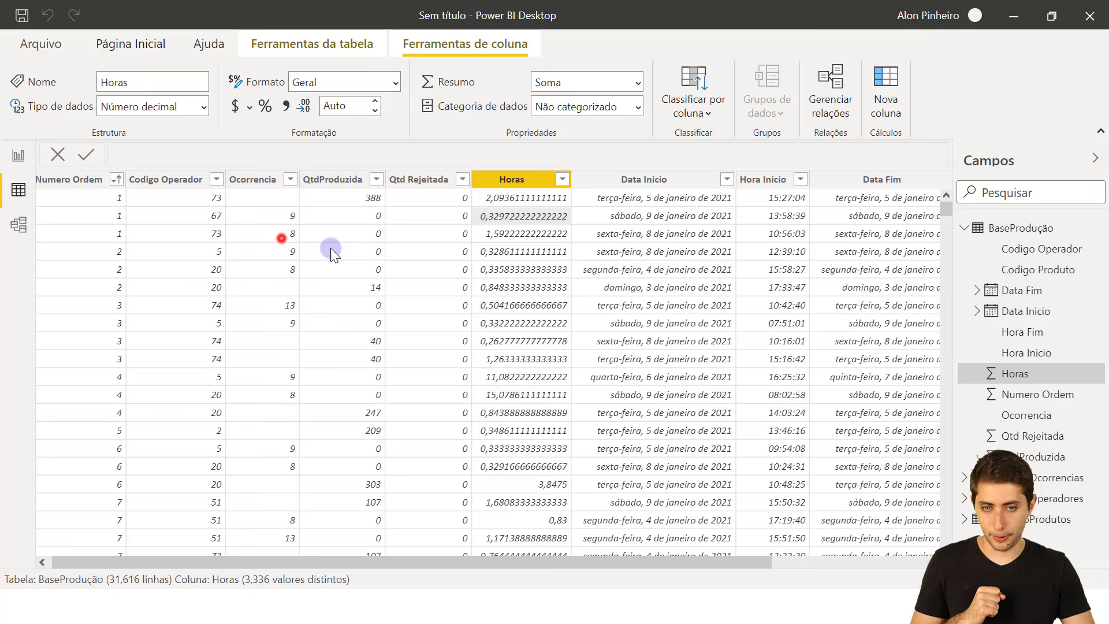
left_click(507, 235)
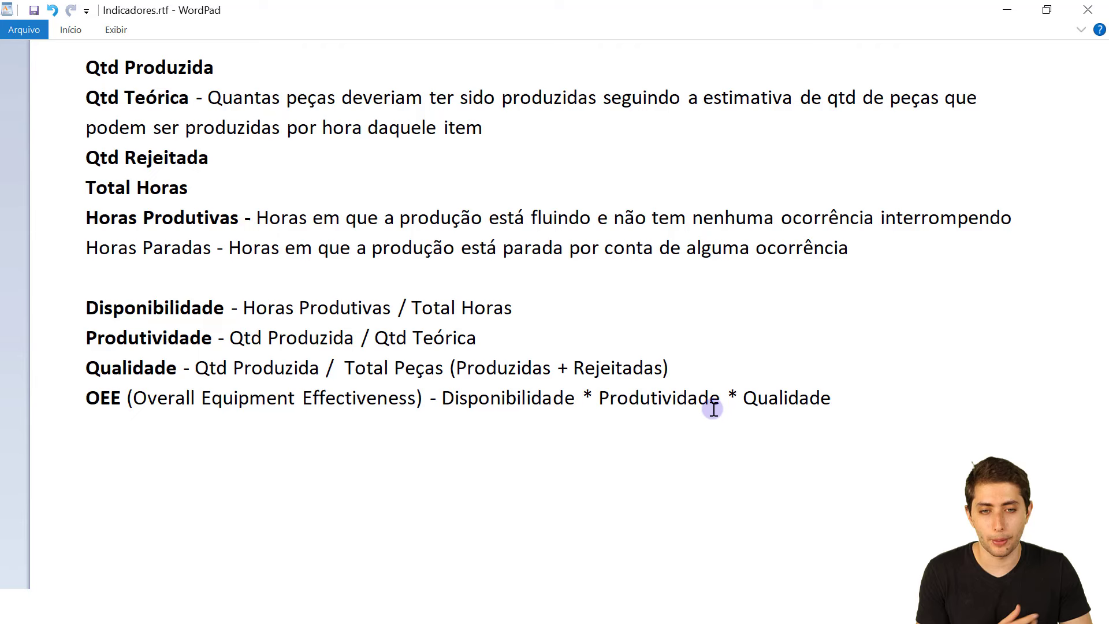
Review the OEE formula and the Qtd Produzida entry in the indicators document.
left_click(760, 398)
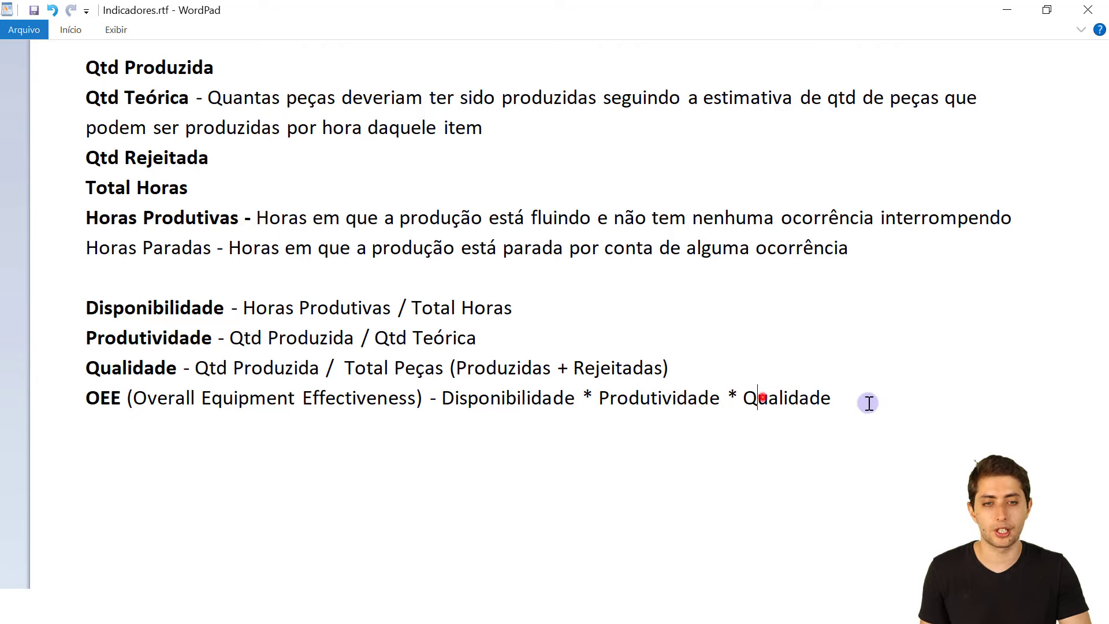
left_click(875, 403)
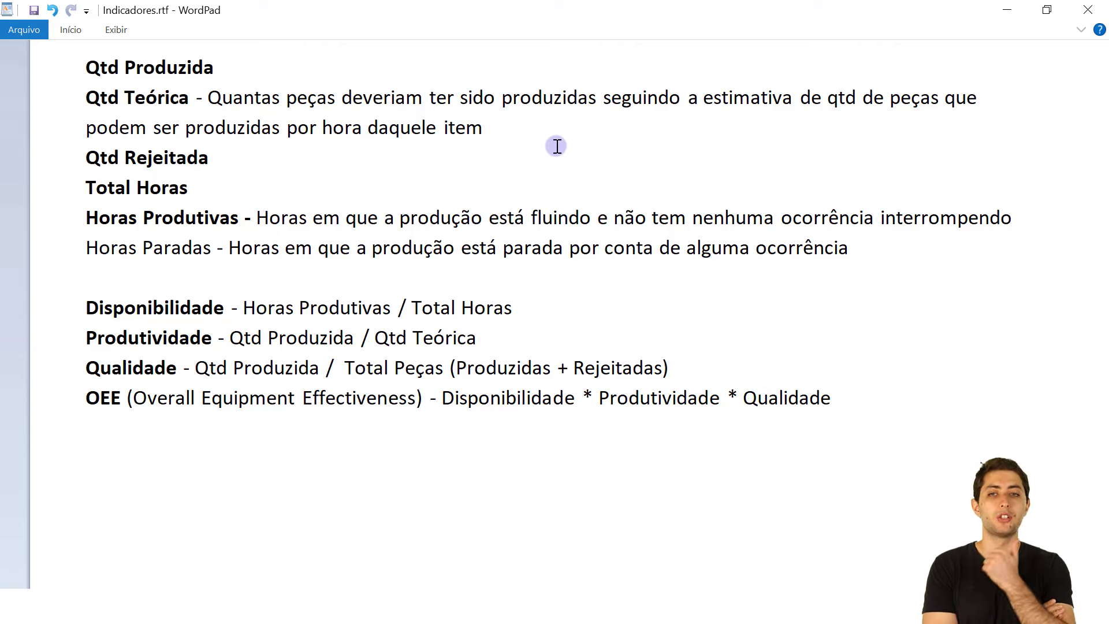
left_click_drag(219, 65, 81, 63)
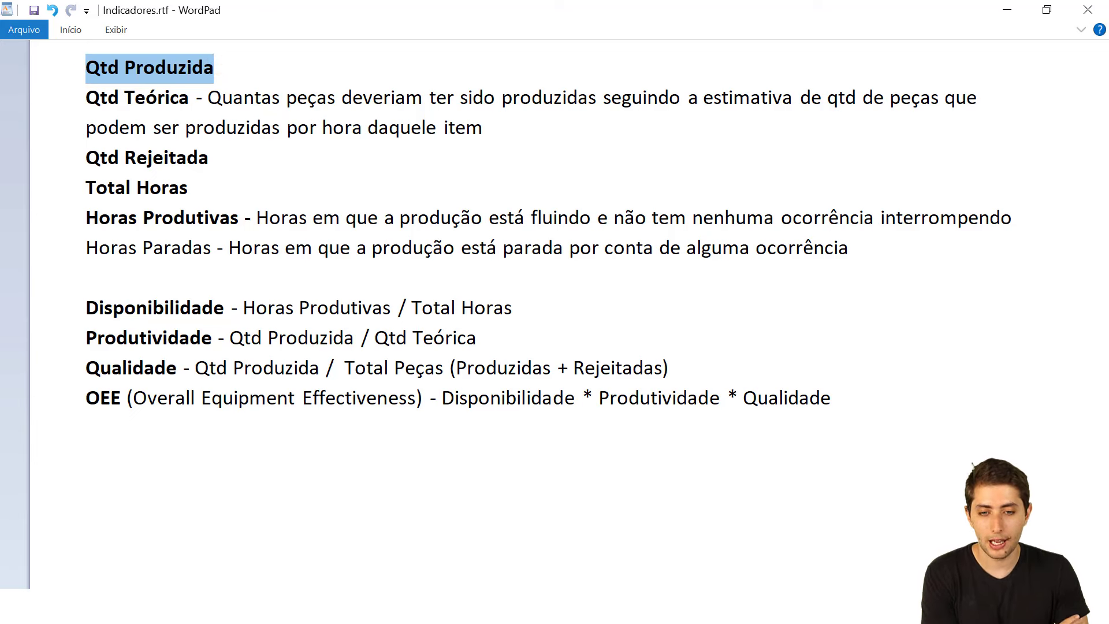
Switch to the untitled Power BI Desktop report and examine the QtdProduzida and Qtd Rejeitada columns of the BaseProdução table.
left_click(450, 606)
left_click(502, 520)
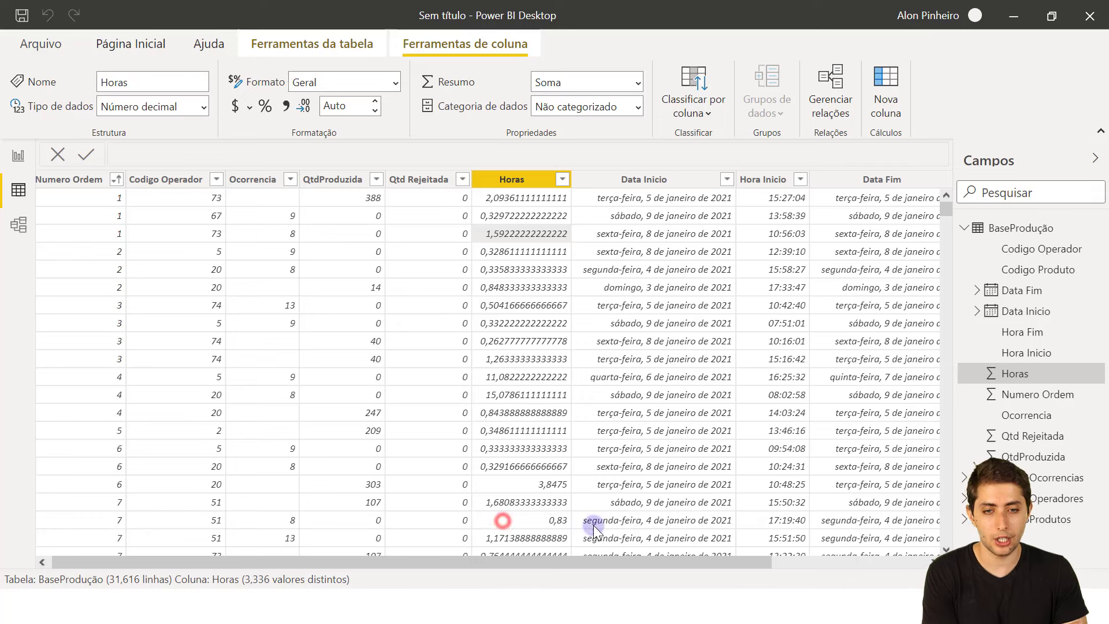
left_click_drag(628, 566, 837, 539)
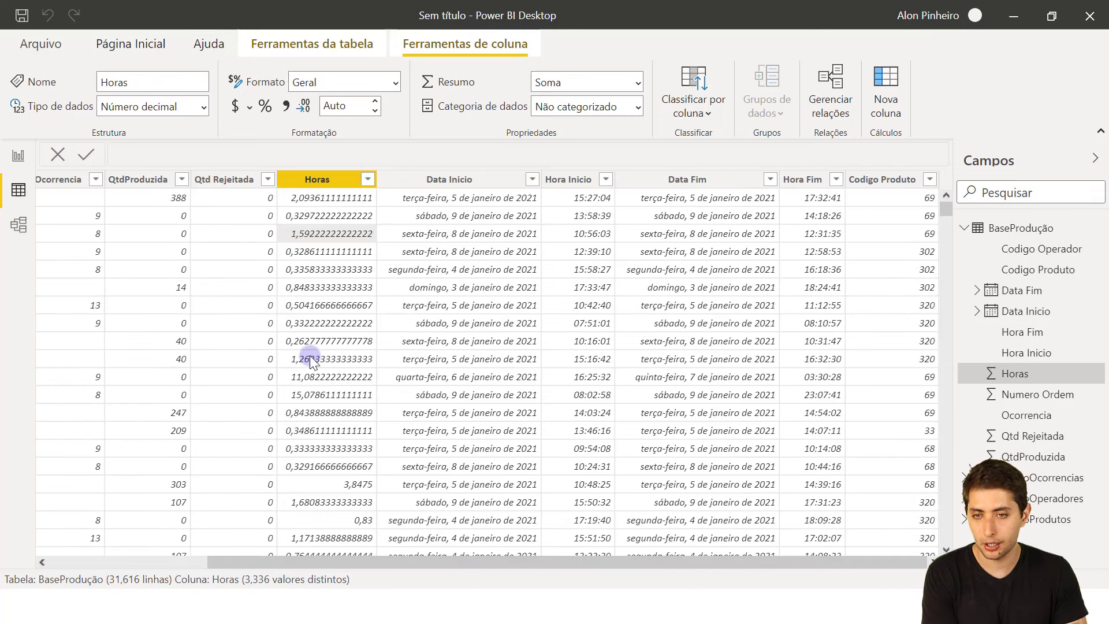
left_click_drag(393, 564, 220, 522)
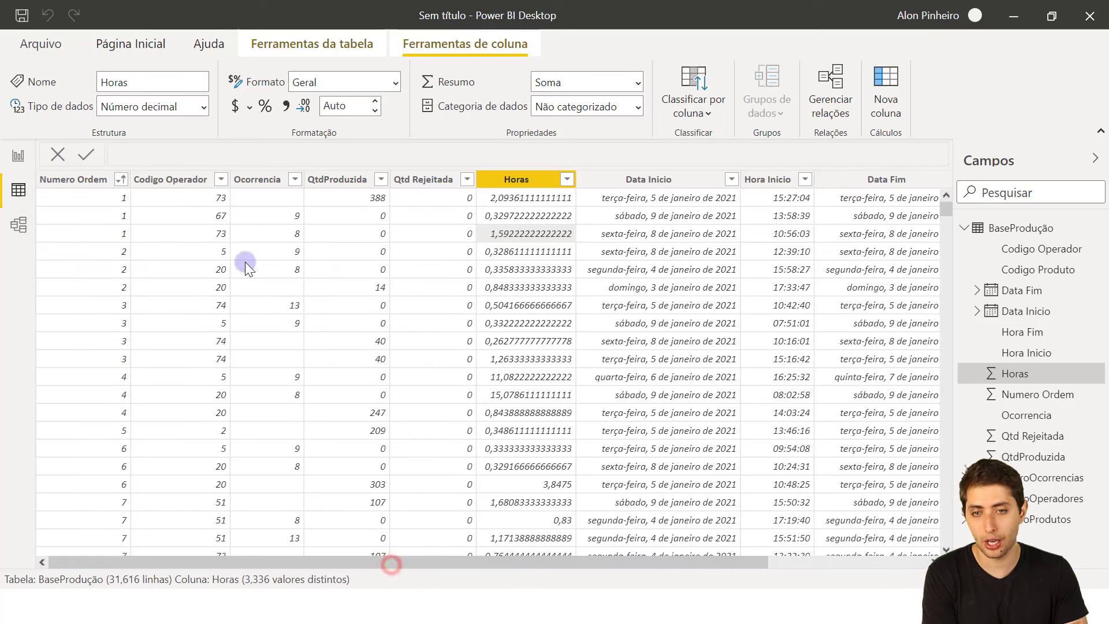
left_click(341, 181)
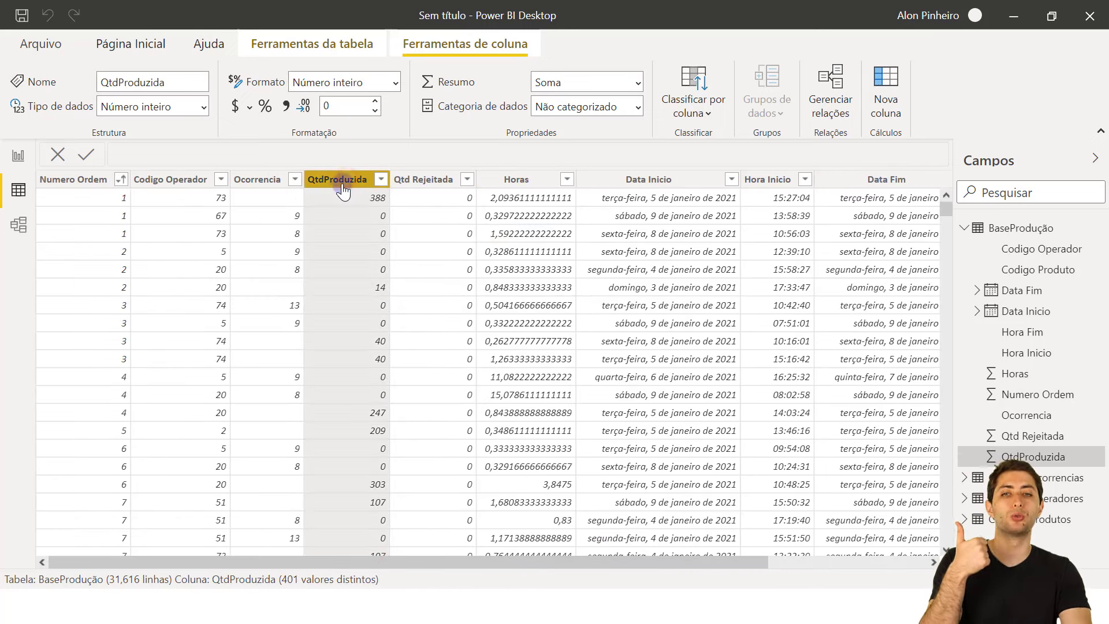
left_click(412, 180)
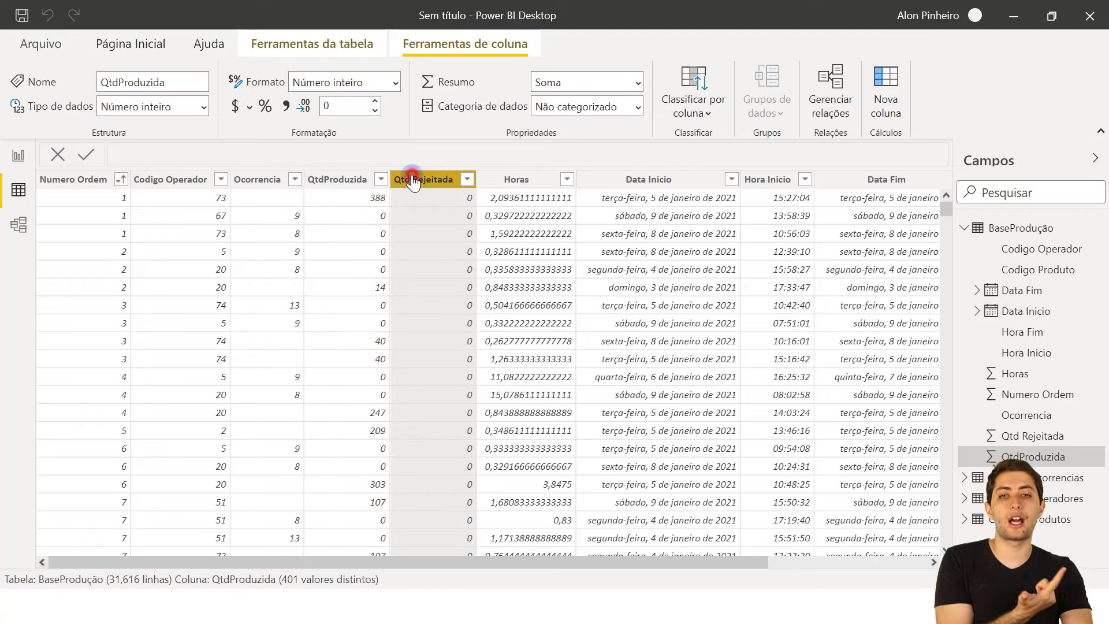
left_click(358, 195)
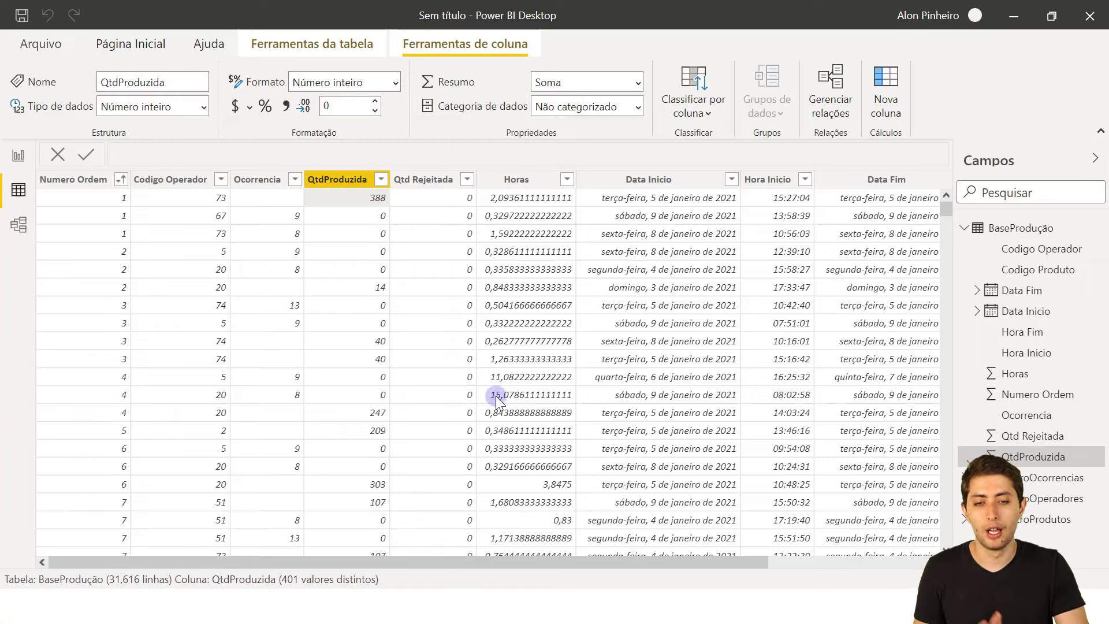
Switch back to the WordPad indicators document and review the Qtd Produzida, Qtd Rejeitada and Qtd Teórica entries.
key("alt+Tab")
left_click(223, 86)
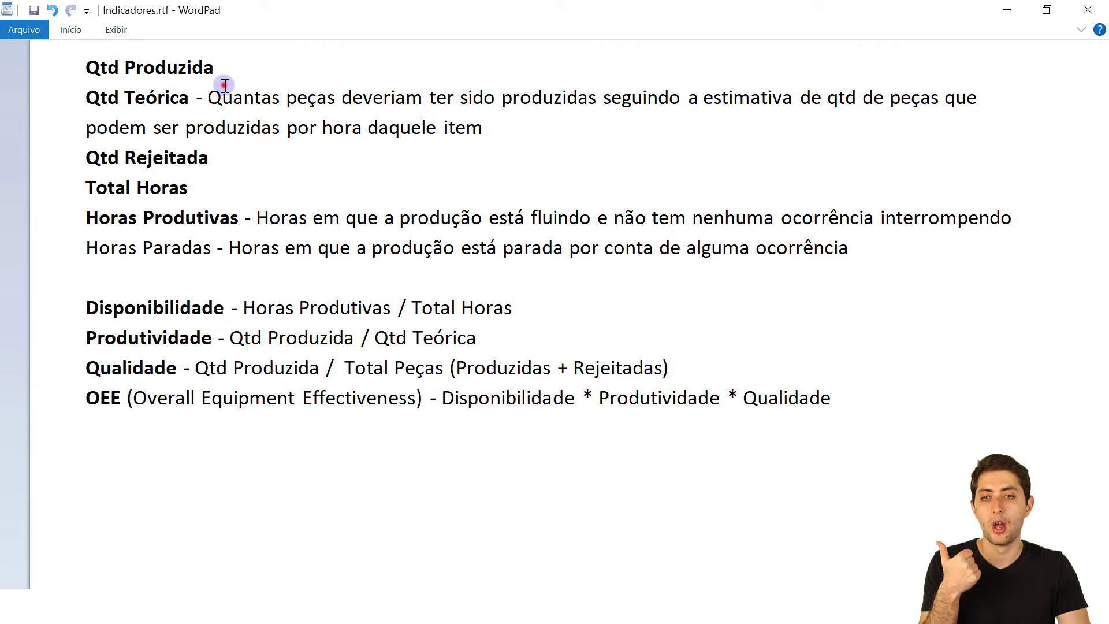
left_click_drag(234, 67, 37, 47)
left_click_drag(223, 153, 86, 157)
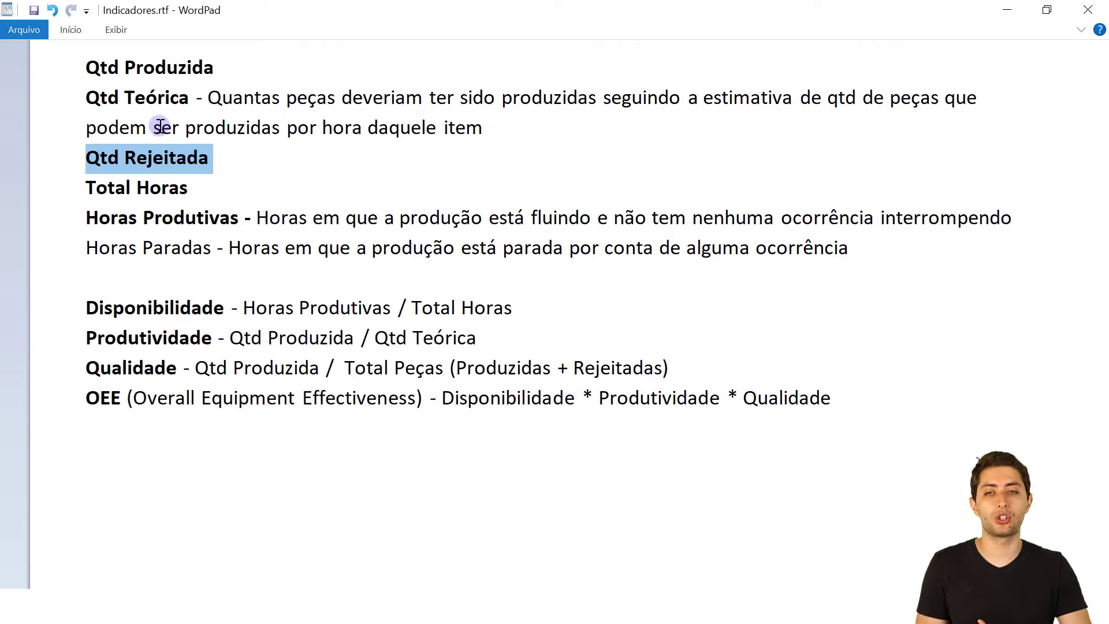
left_click_drag(179, 98, 54, 102)
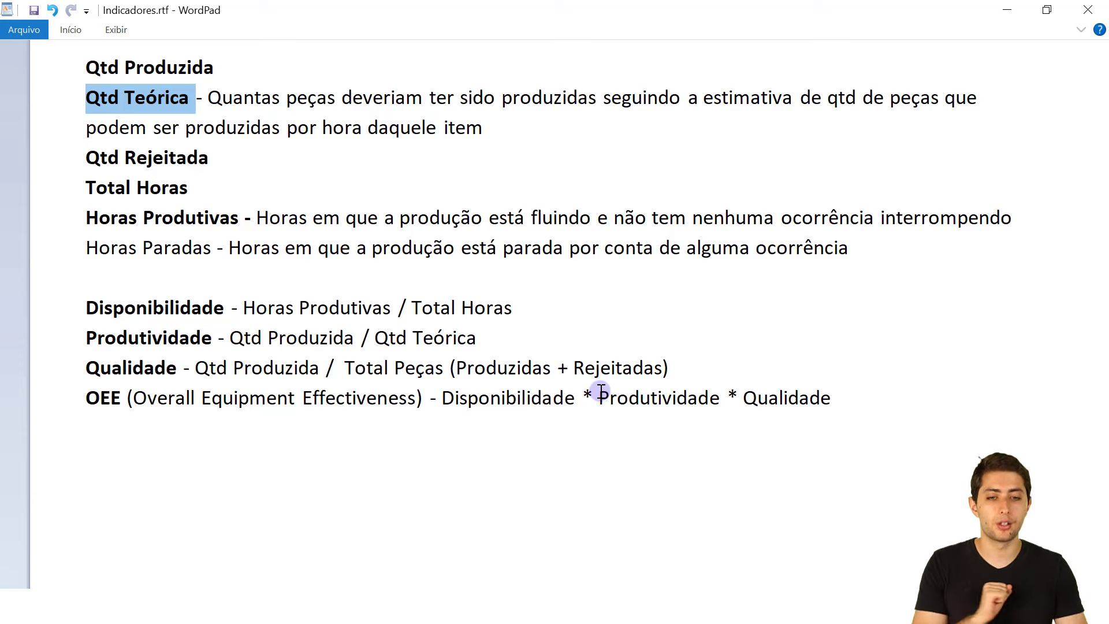
Switch to the untitled Power BI Desktop report and show the Peças Hora column of the CadastroProdutos table.
left_click(450, 606)
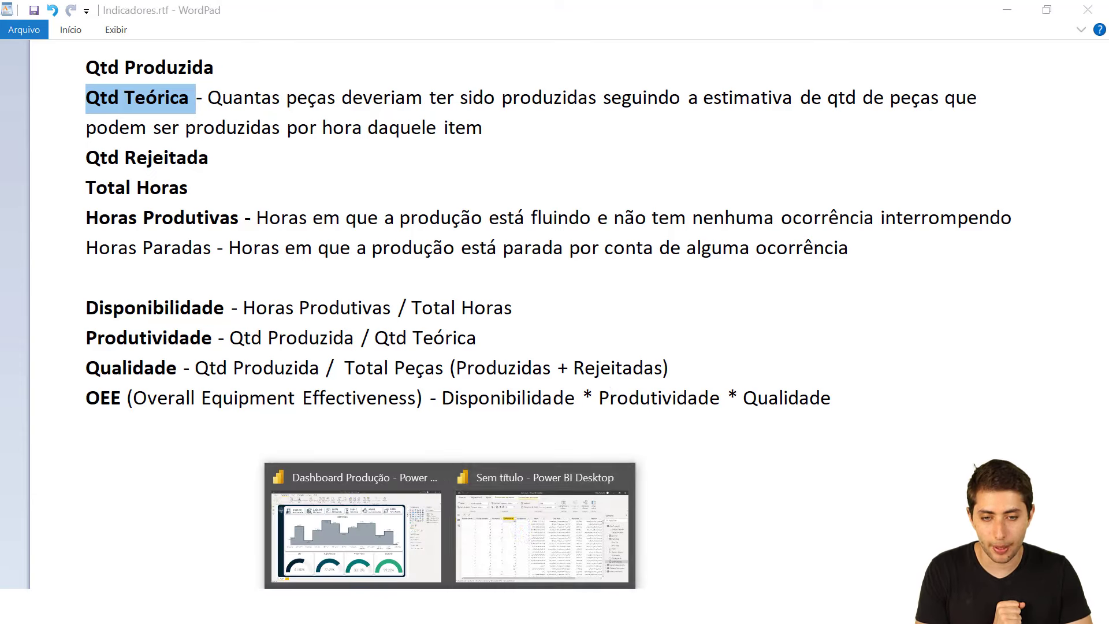
left_click(541, 534)
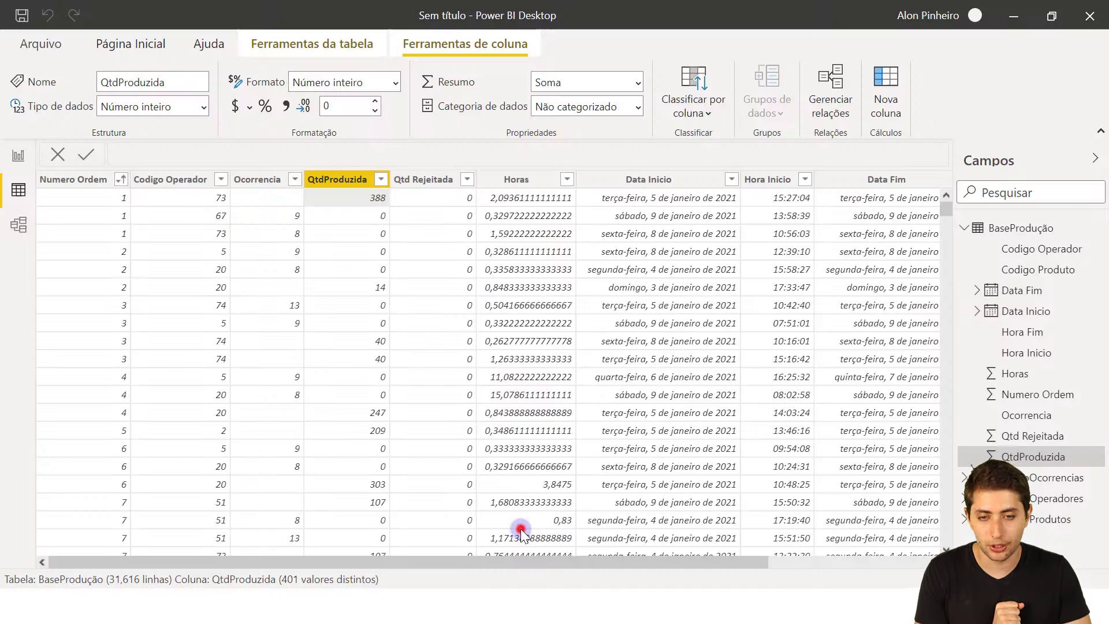
left_click(962, 229)
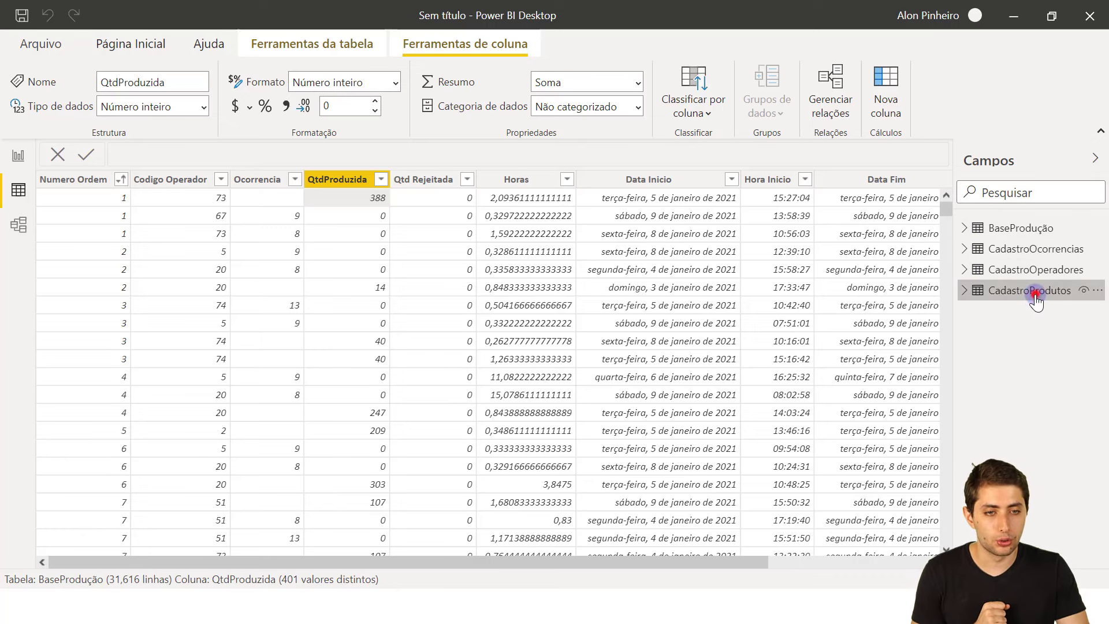
left_click(1033, 291)
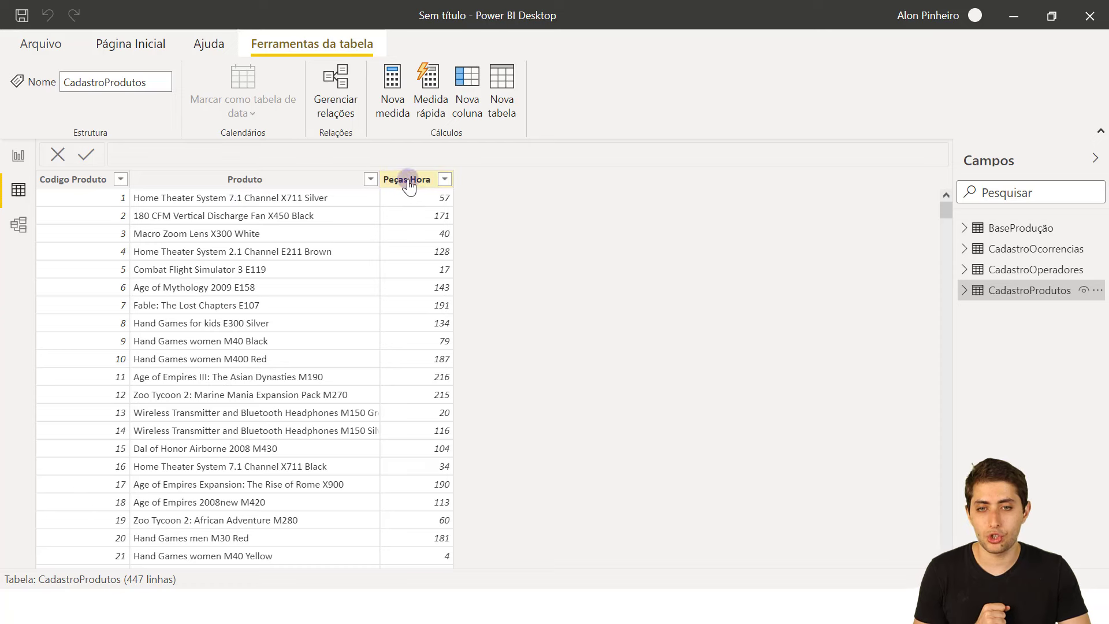
left_click(410, 179)
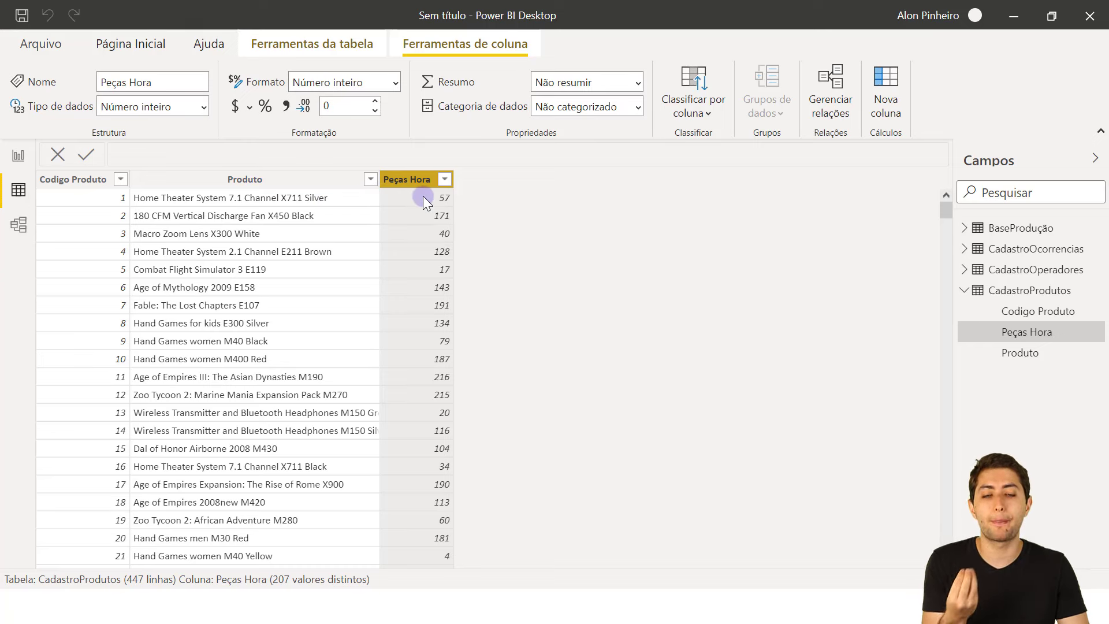
Check the Peças Hora values of product codes 1, 2 and 3 in the CadastroProdutos table.
left_click(104, 202)
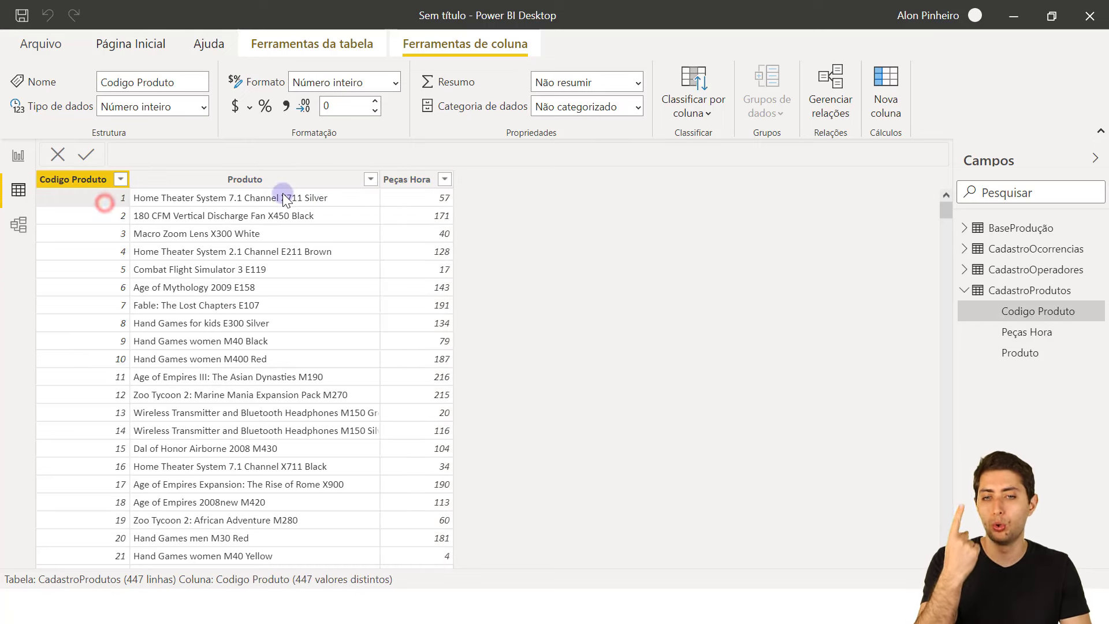
left_click(405, 196)
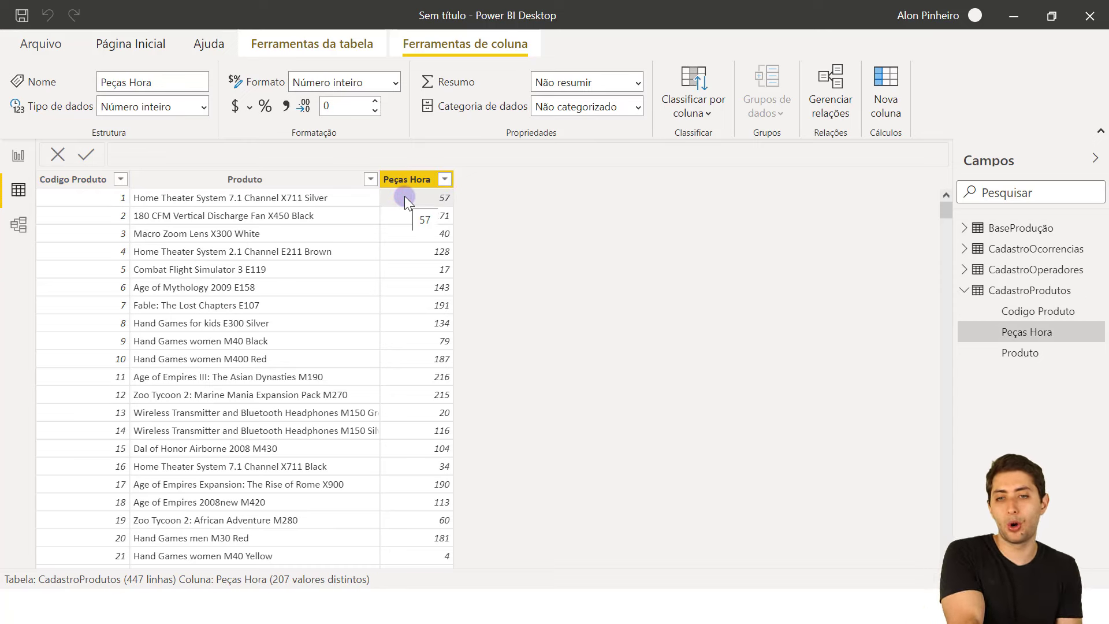
left_click(125, 216)
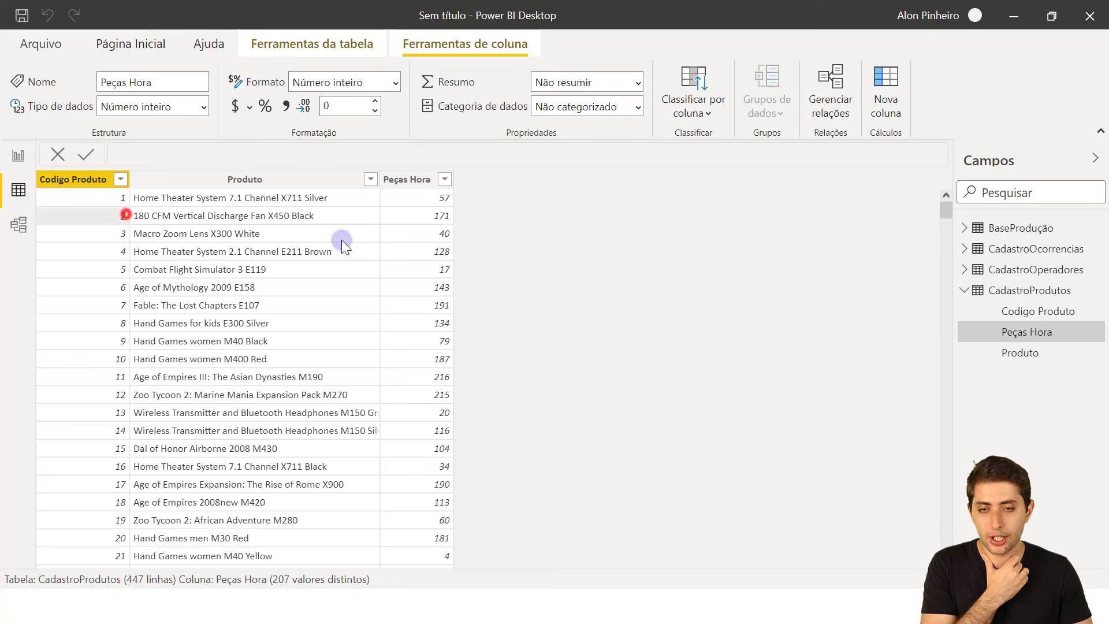
left_click(434, 218)
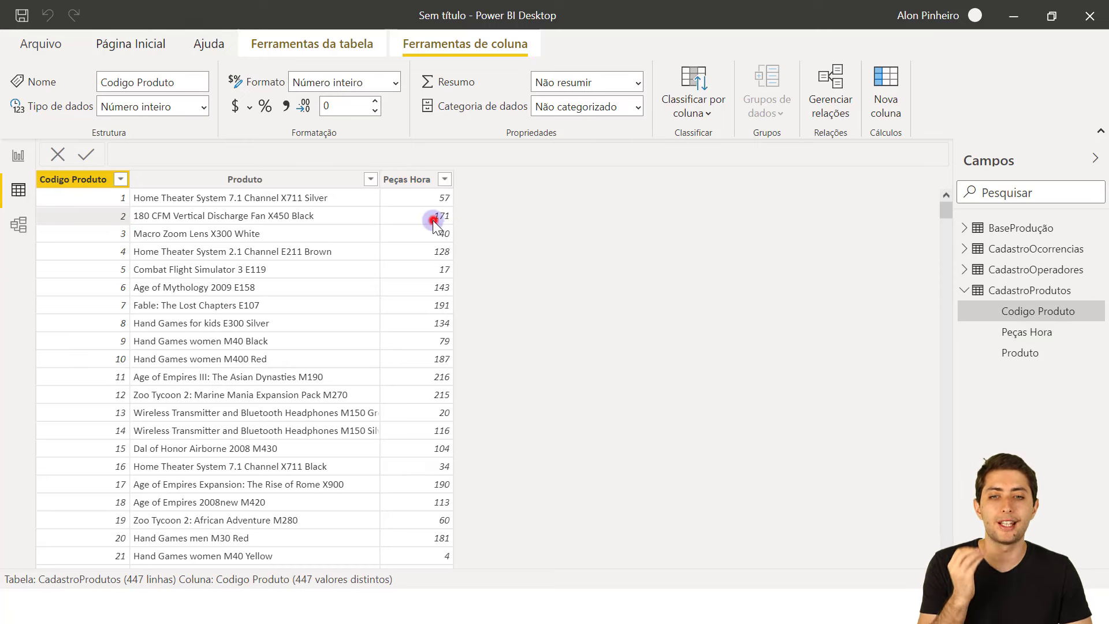
left_click(82, 234)
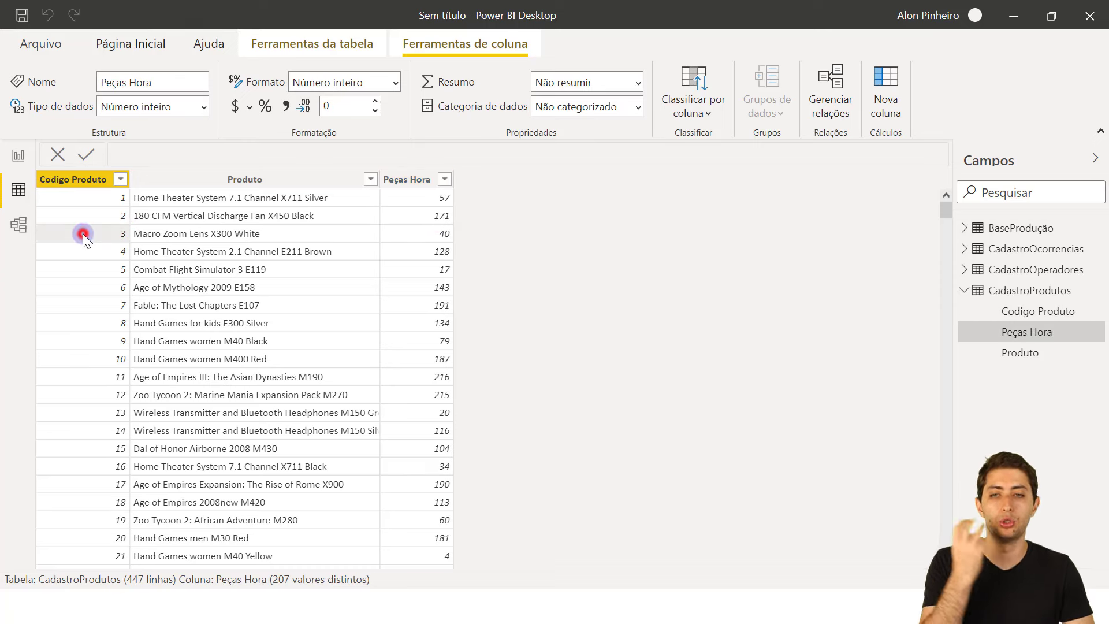
left_click(413, 231)
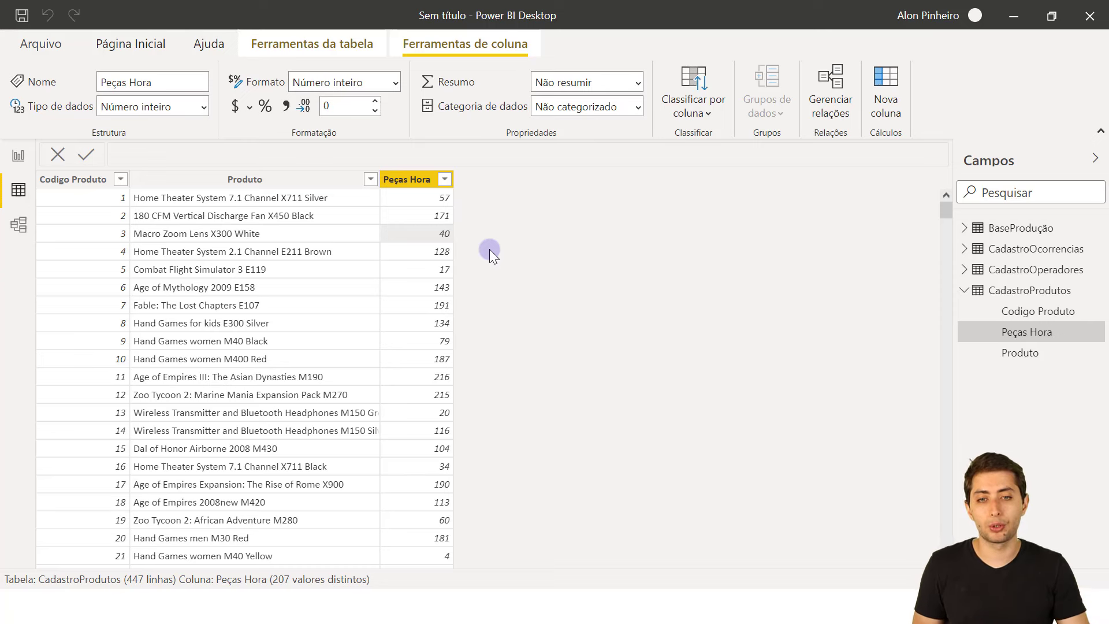
Collapse the CadastroProdutos fields and display the BaseProdução table.
left_click(579, 382)
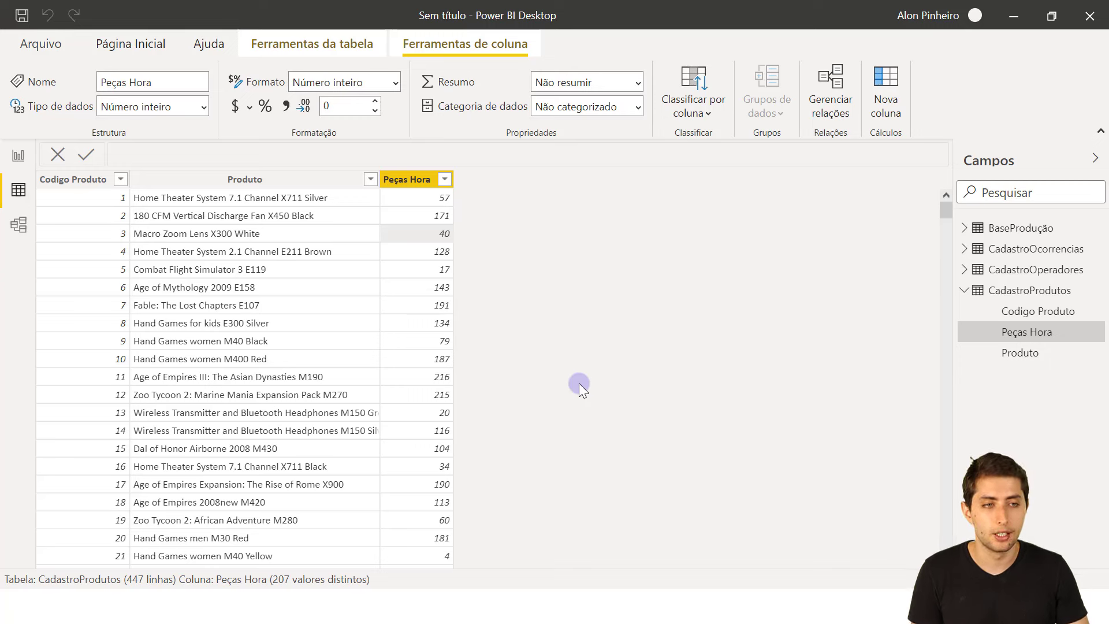
left_click(962, 292)
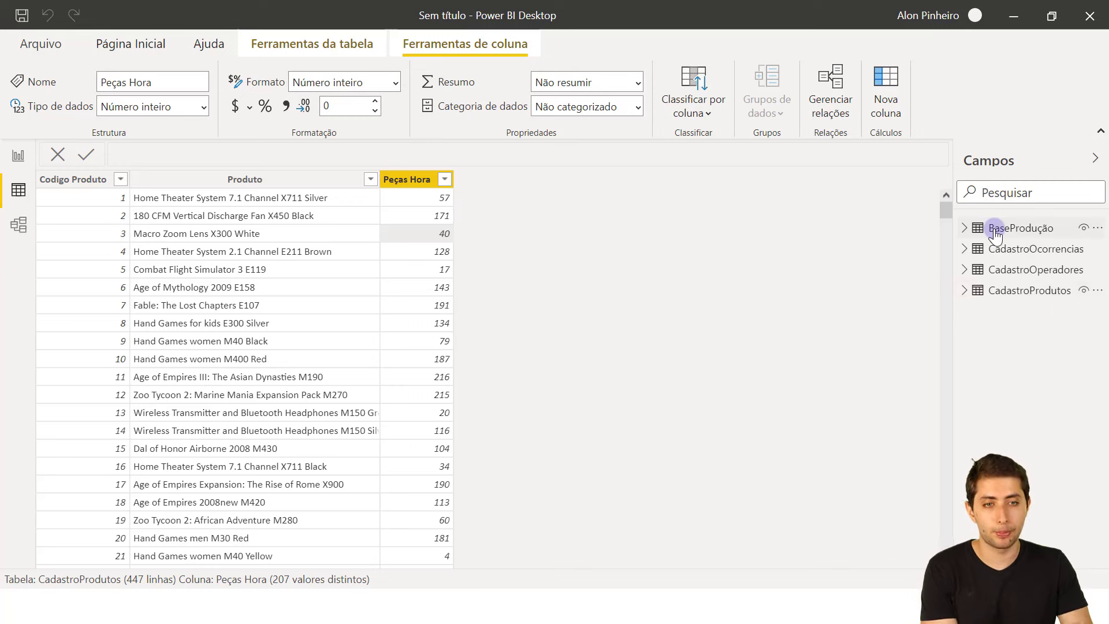
left_click(995, 231)
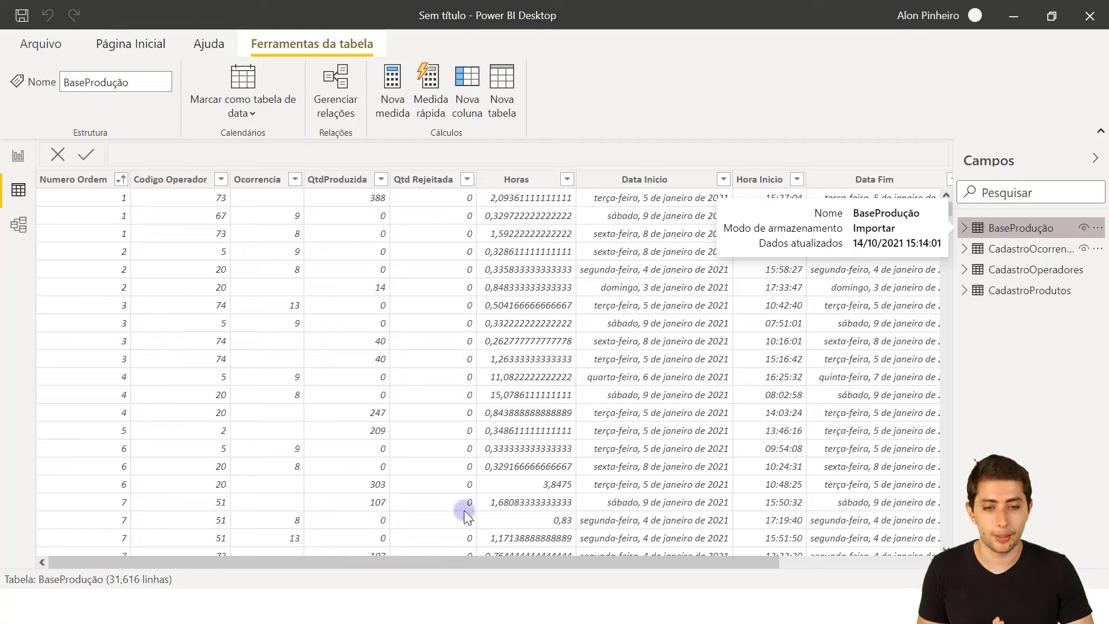
Switch to the WordPad indicators document and review the base indicators from Qtd Produzida through Horas Produtivas.
key("alt+Tab")
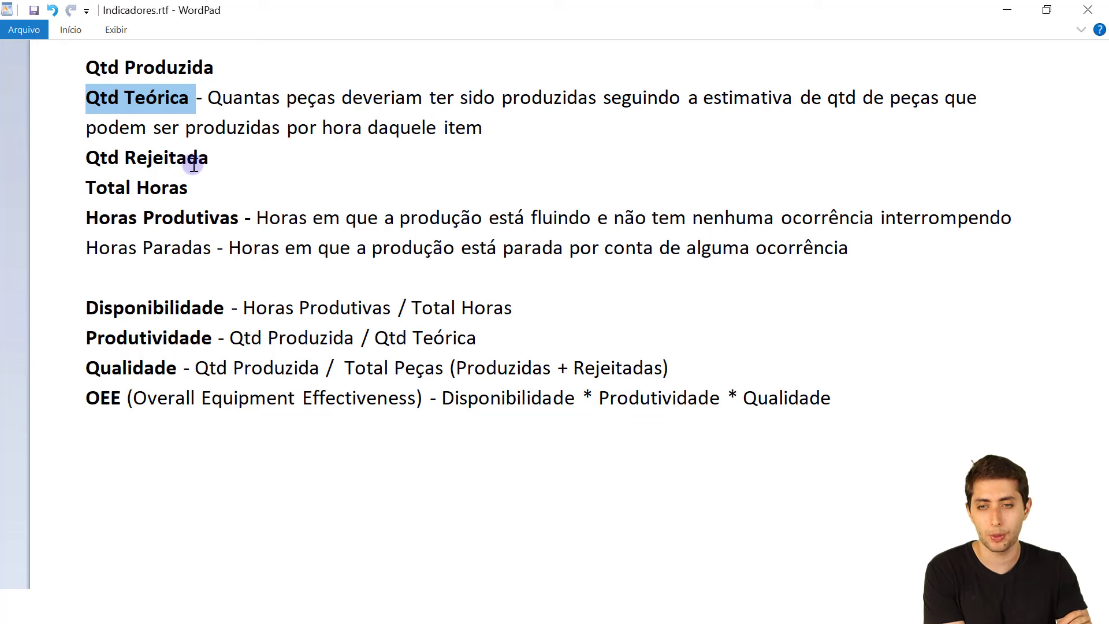
left_click_drag(231, 68, 91, 61)
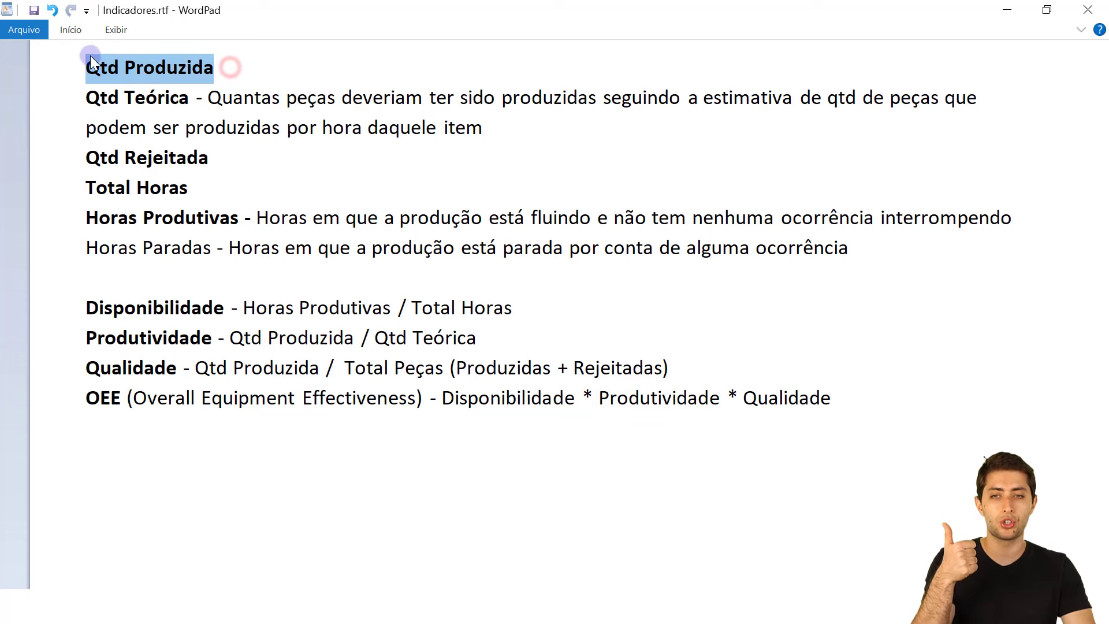
left_click_drag(195, 100, 75, 87)
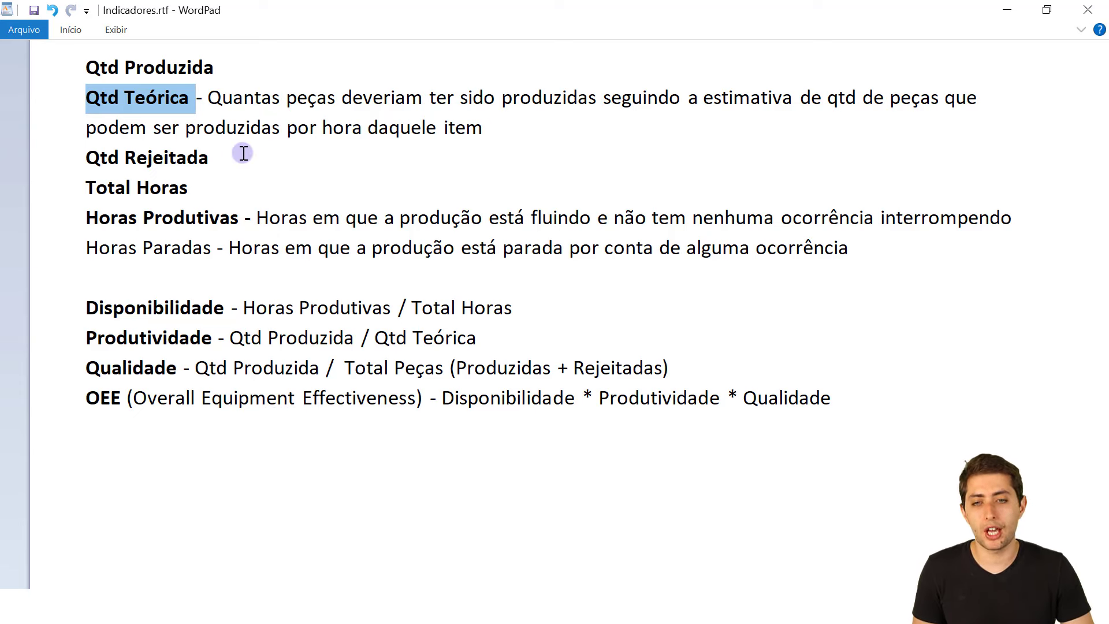
left_click_drag(231, 155, 87, 151)
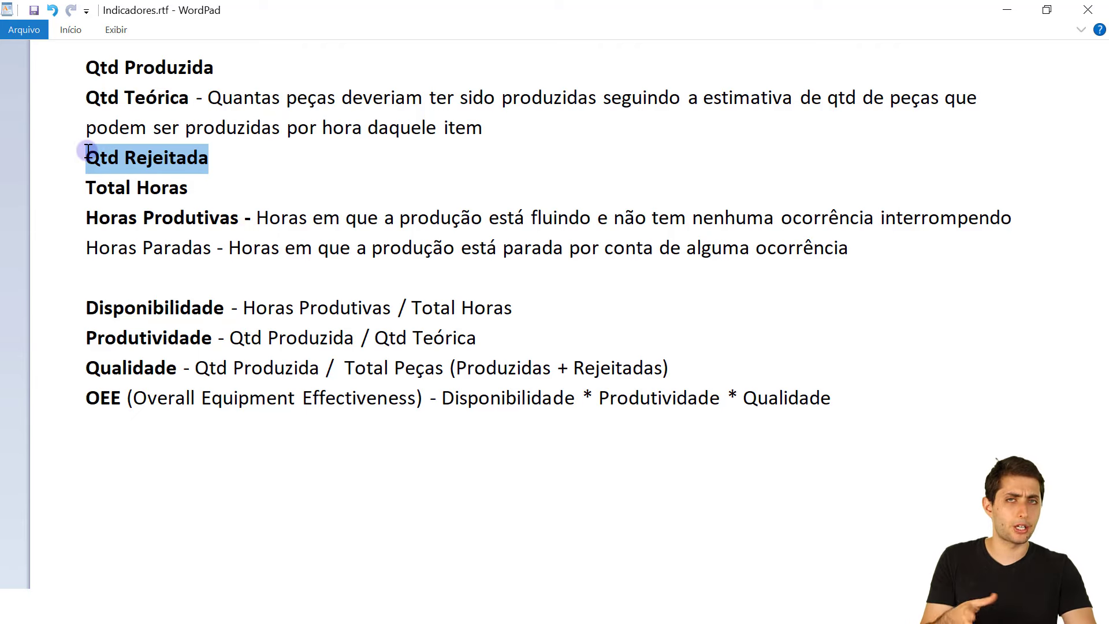
left_click_drag(189, 186, 52, 180)
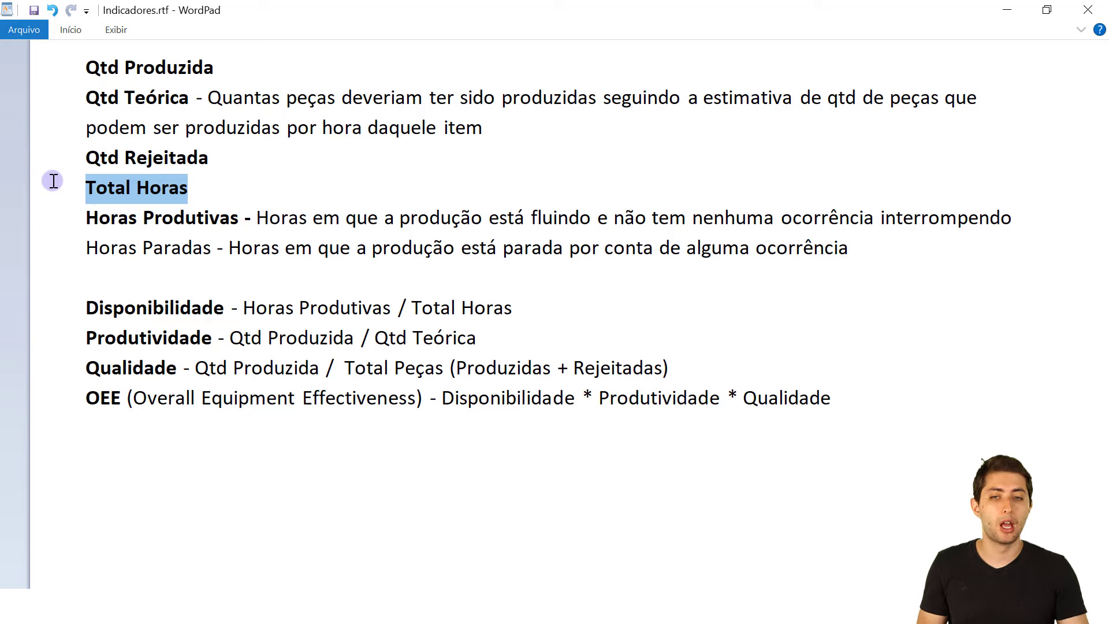
left_click_drag(241, 216, 36, 226)
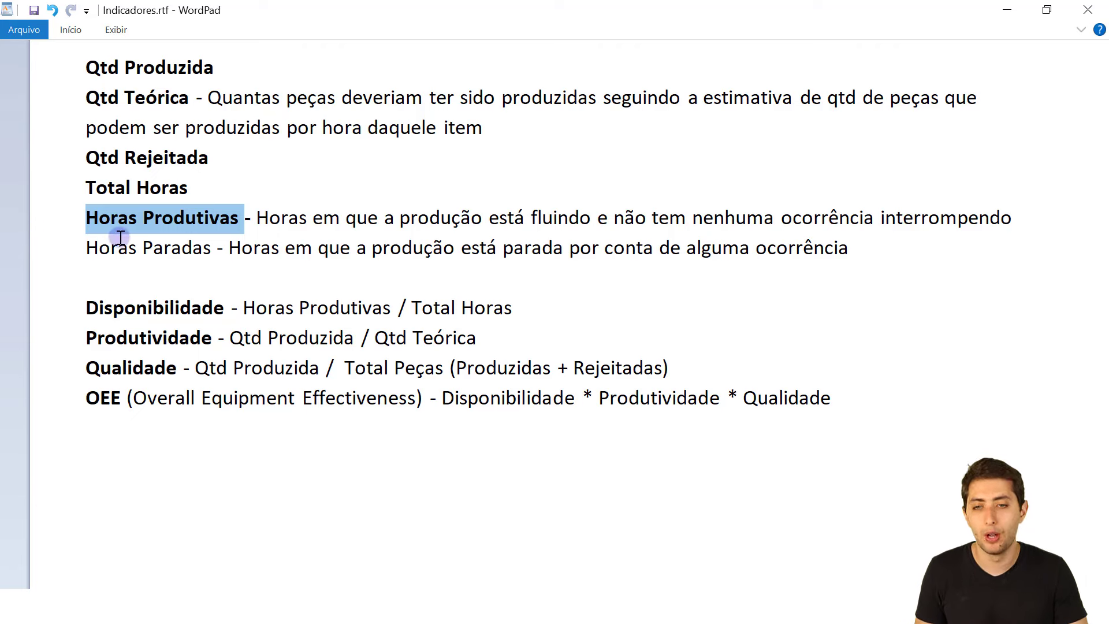
Make the Horas Paradas label bold like the other indicator names.
left_click_drag(213, 242, 81, 261)
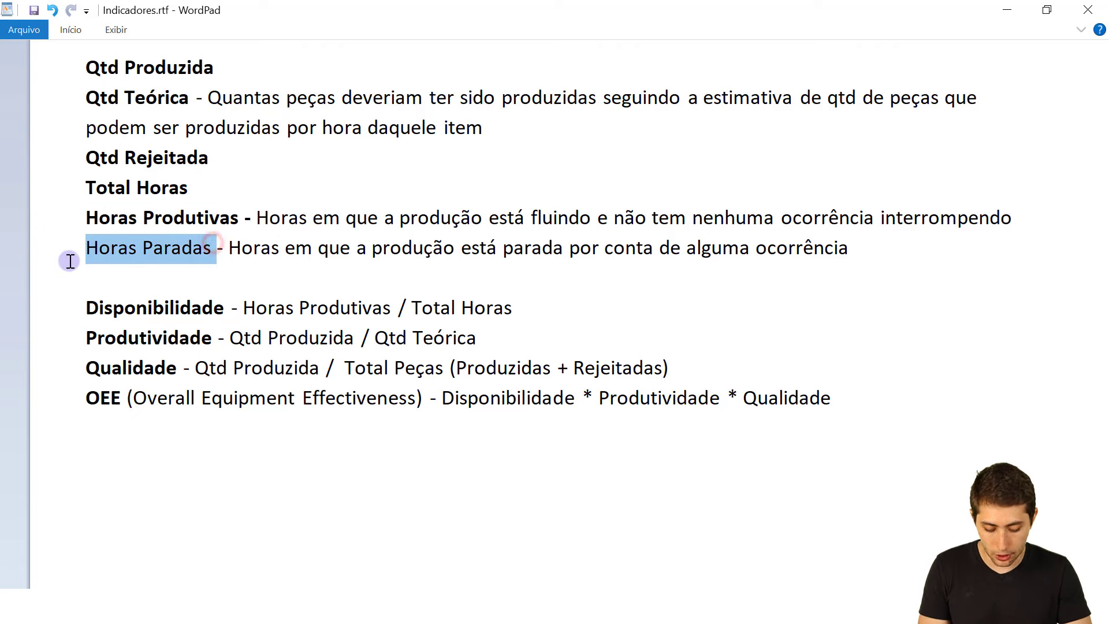
key("ctrl+n")
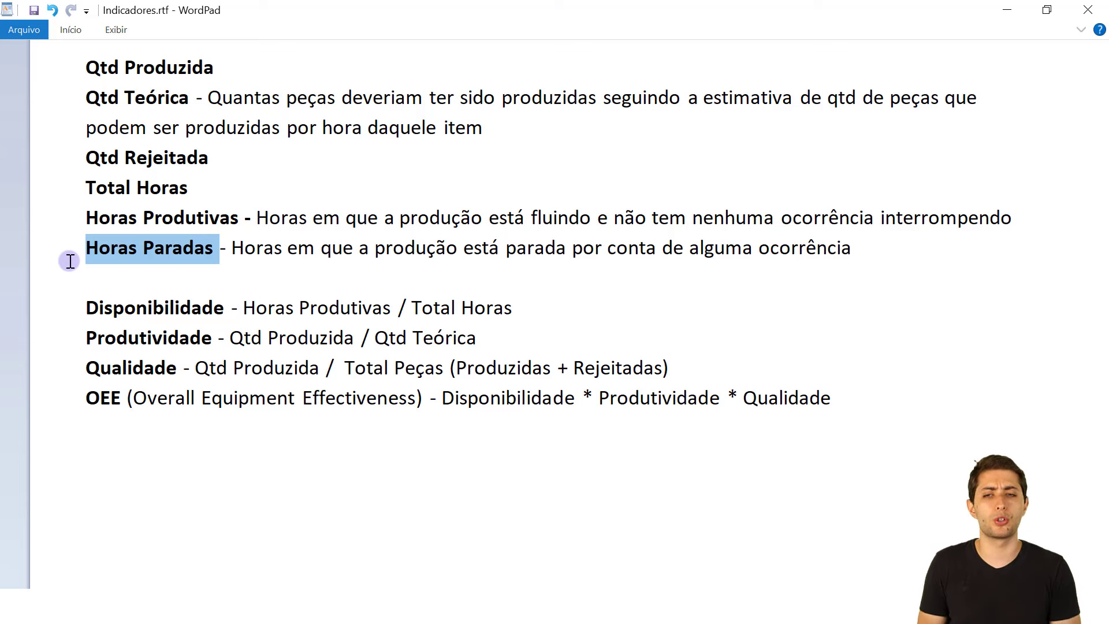
left_click(171, 307)
left_click(174, 364)
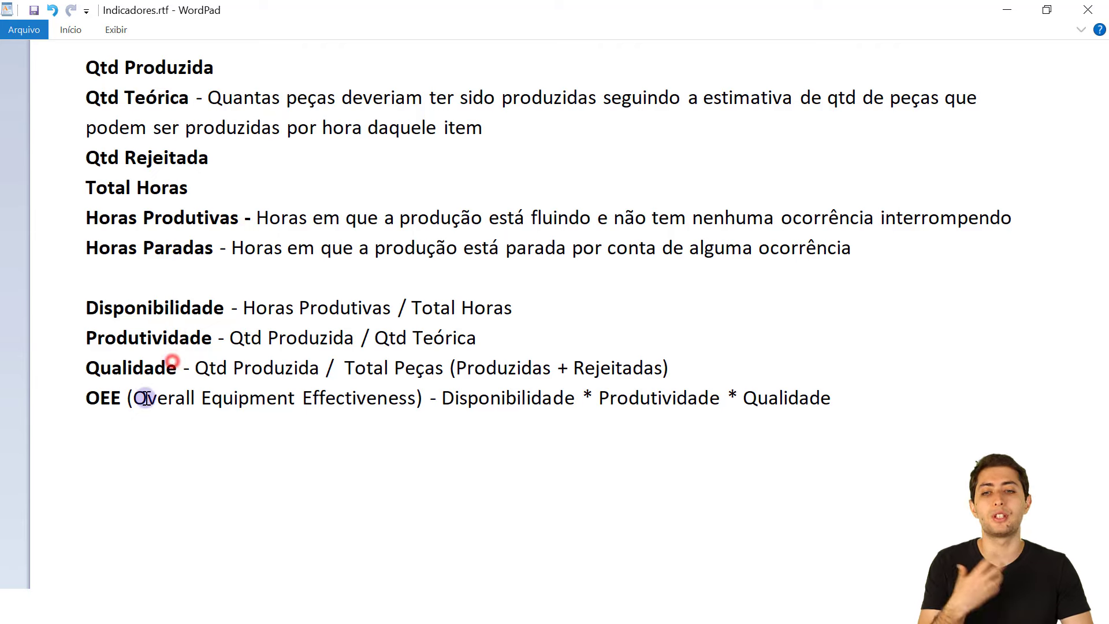
Switch to the untitled Power BI Desktop file, inspect the QtdProduzida column of BaseProdução, and collapse the table's fields.
left_click(181, 287)
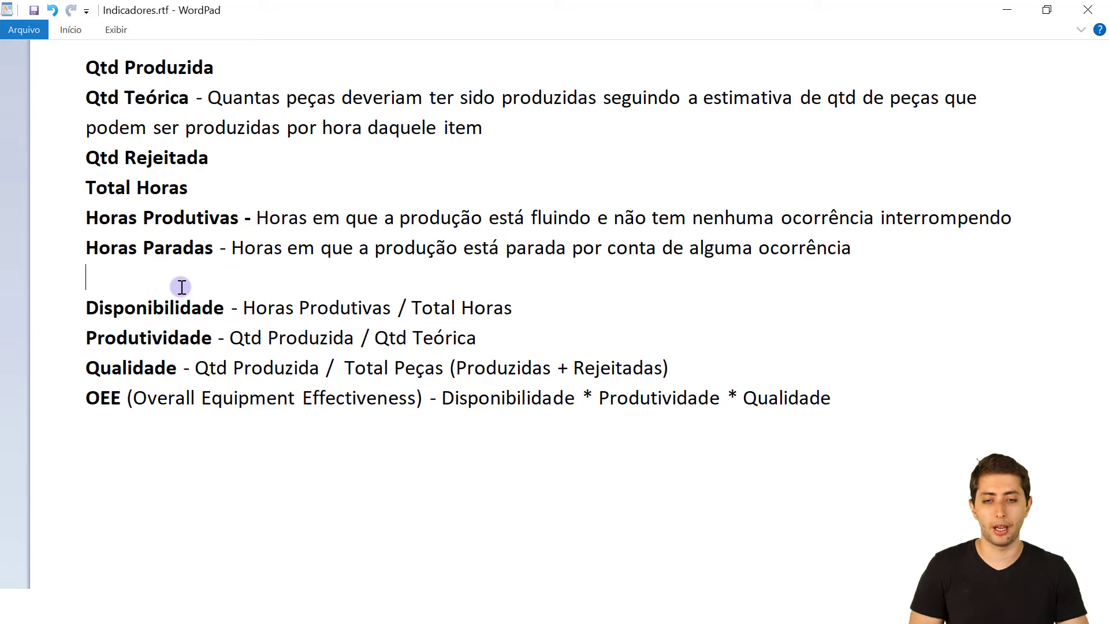
mouse_move(462, 588)
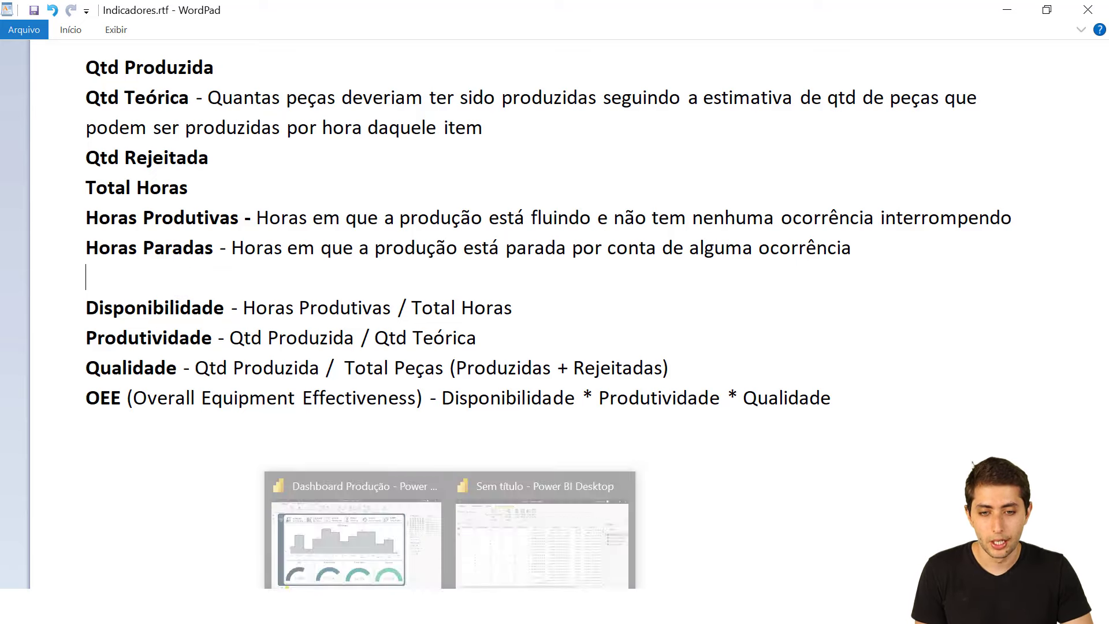
left_click(501, 572)
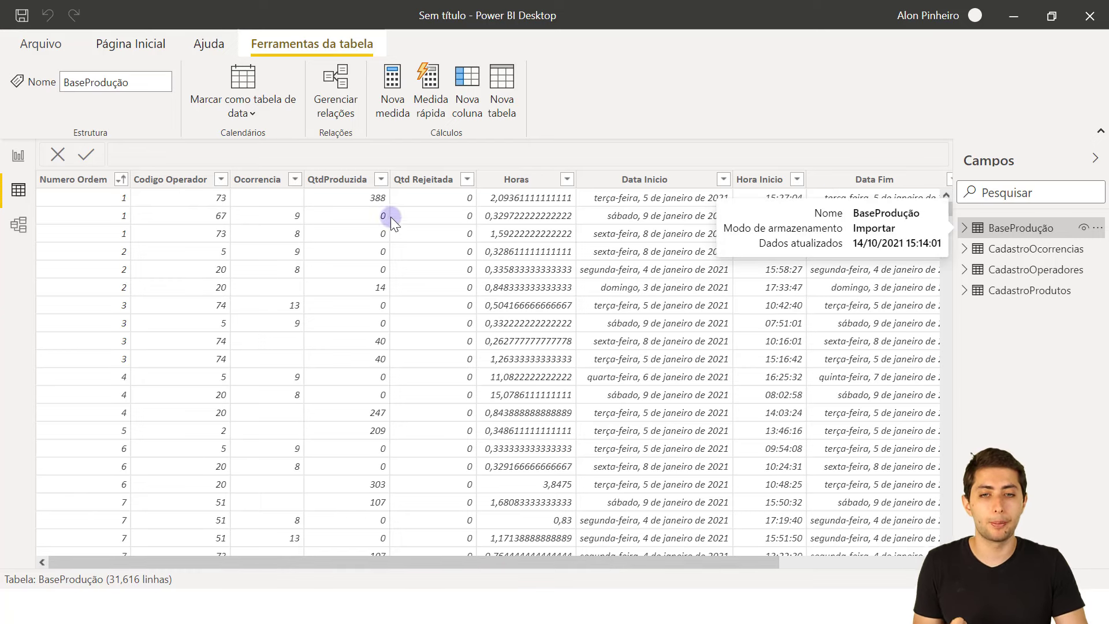
left_click(338, 180)
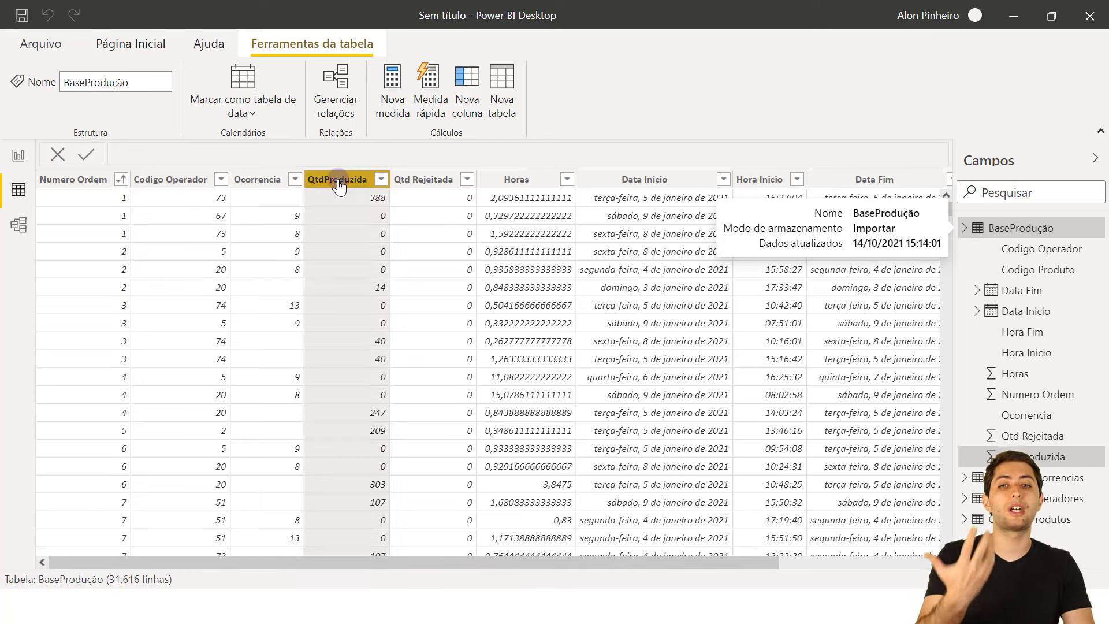
left_click(387, 143)
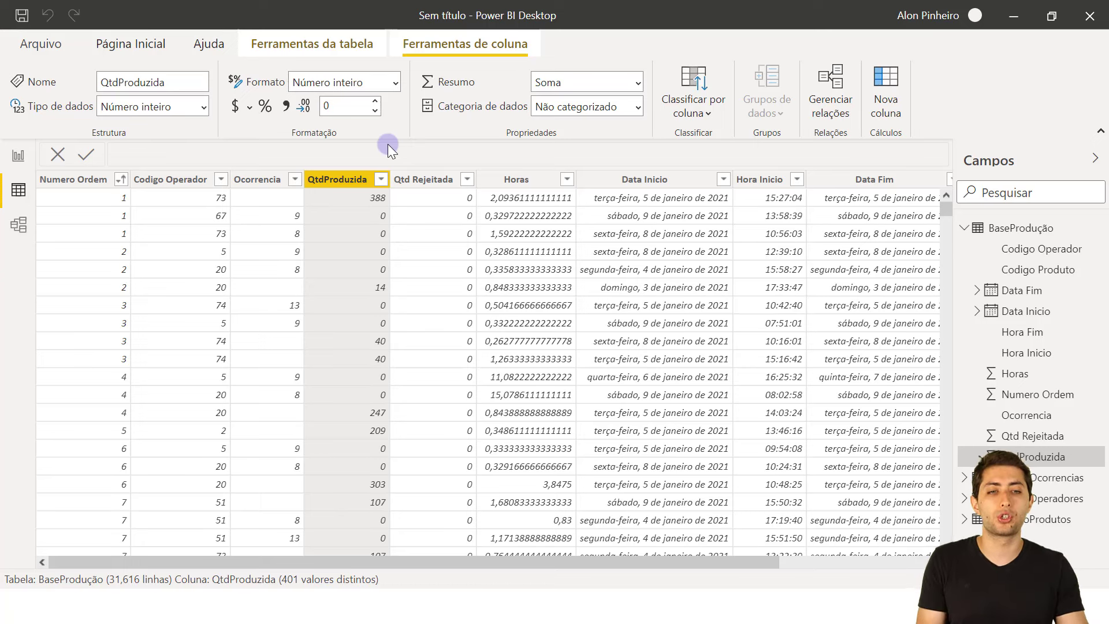
left_click(965, 228)
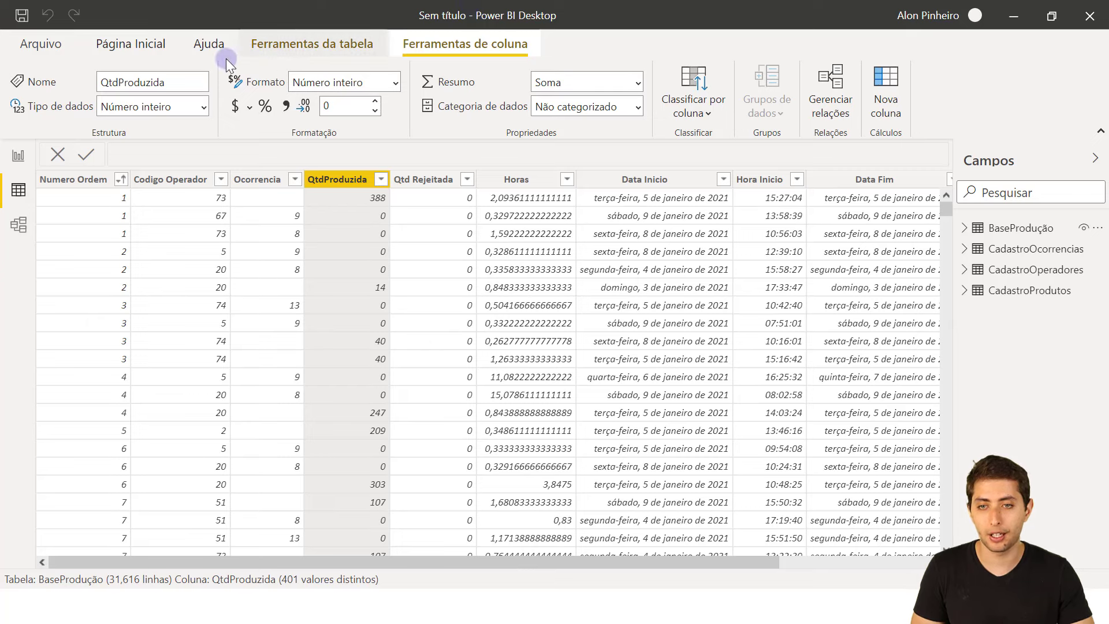
Create an empty one-column table named Medidas and load it into the model.
left_click(149, 45)
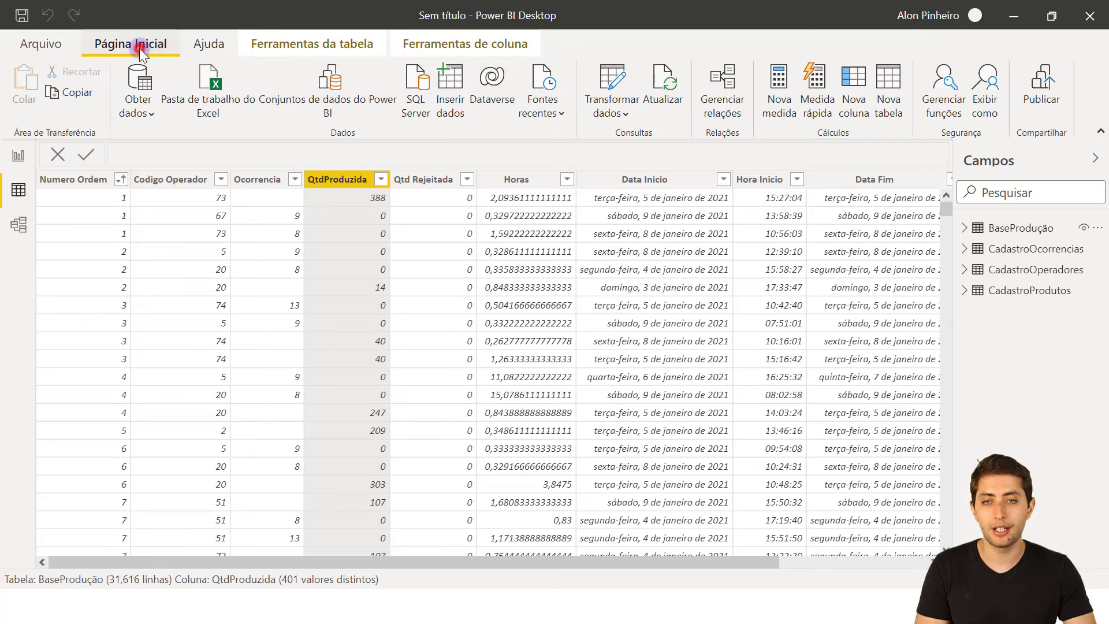
left_click(448, 97)
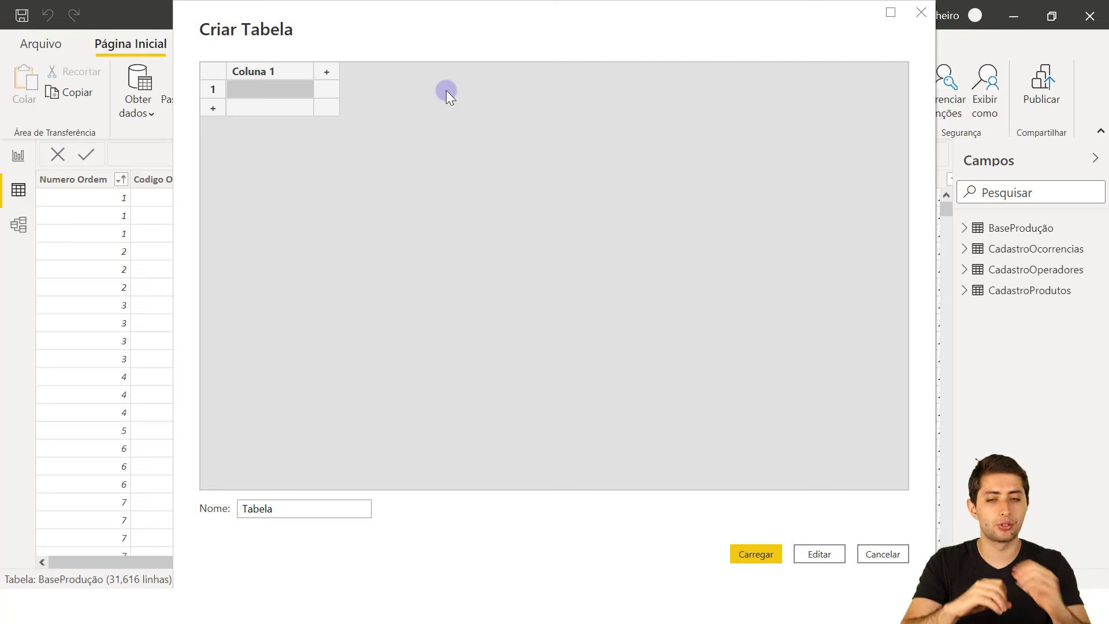
left_click(241, 88)
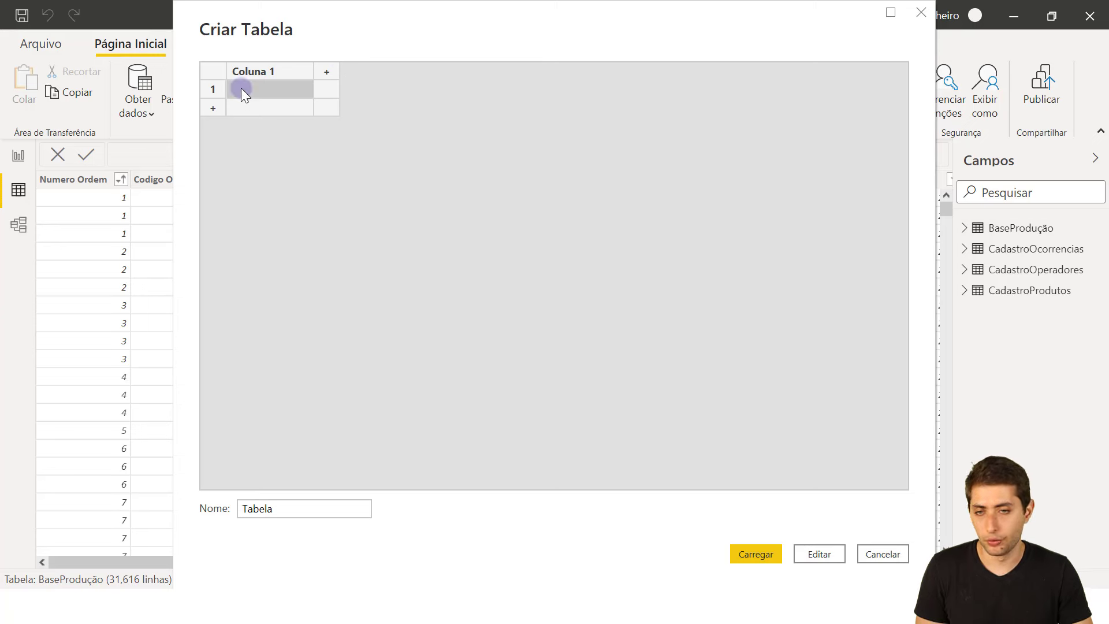
double_click(278, 508)
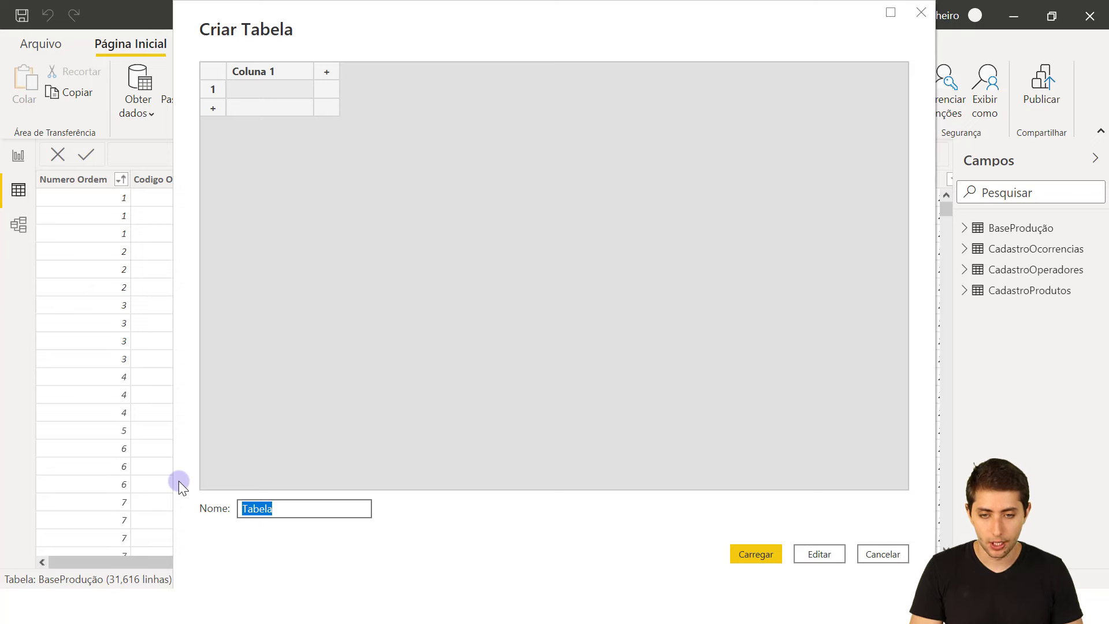
type("Medidas")
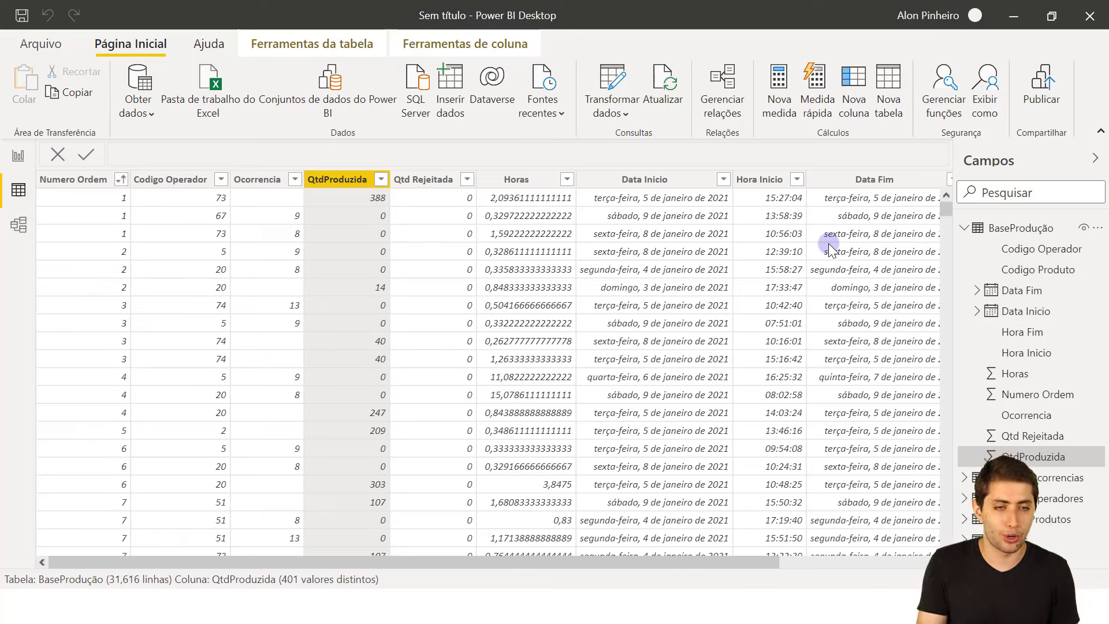
Collapse the BaseProdução fields, view the new Medidas table, and return to the BaseProdução data.
left_click(962, 230)
left_click(1011, 312)
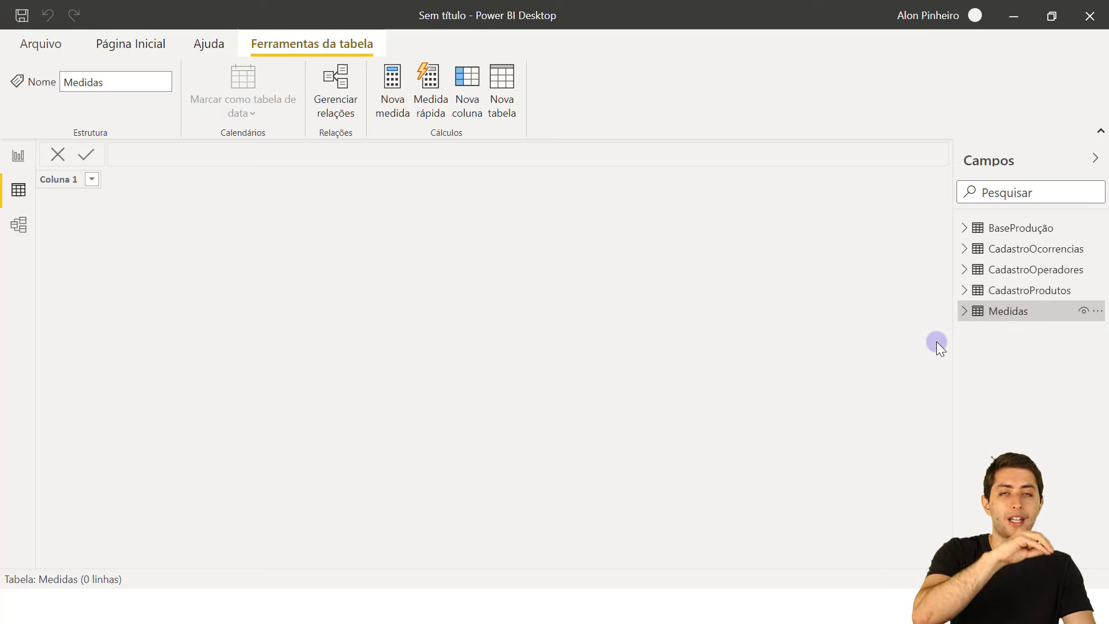
left_click(990, 233)
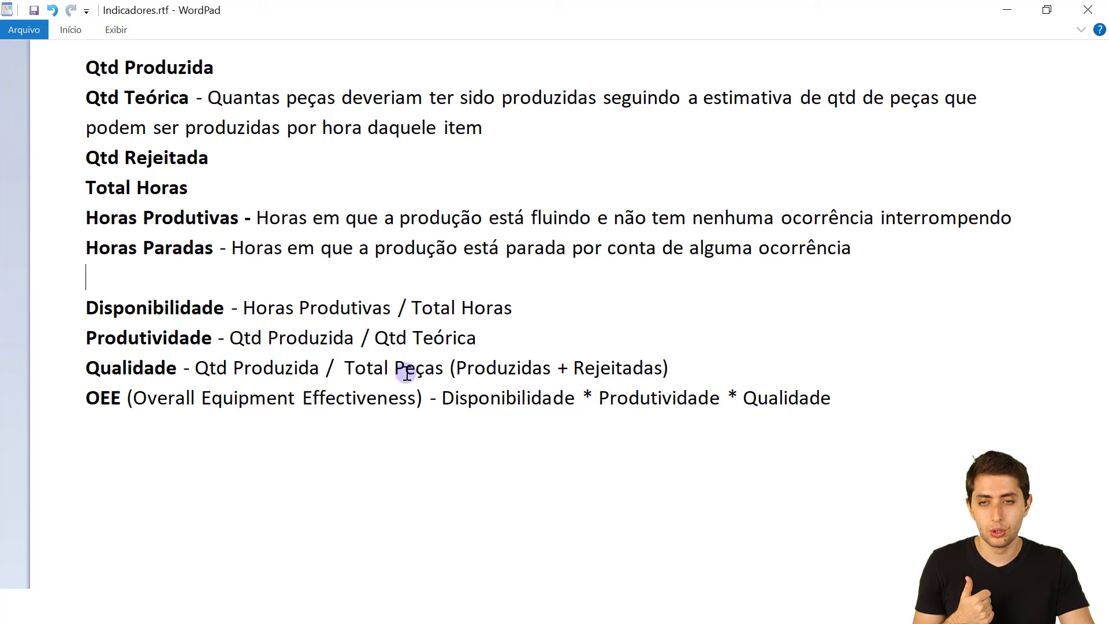
Check the Qtd Produzida indicator in the WordPad document against the QtdProduzida column of BaseProdução in Power BI.
left_click(501, 606)
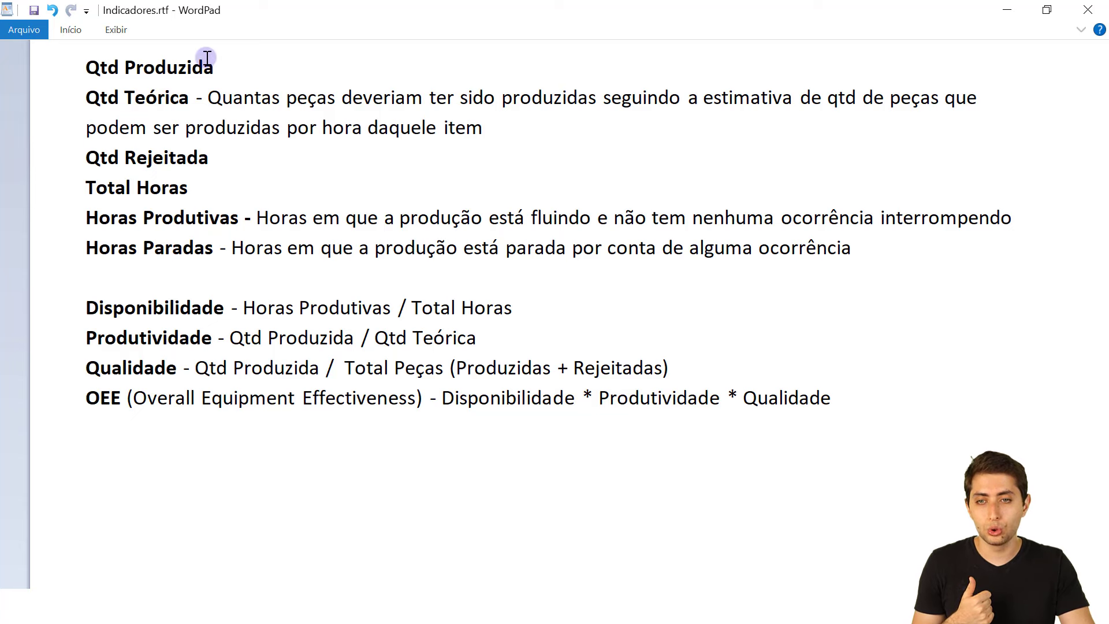
left_click_drag(220, 74, 58, 39)
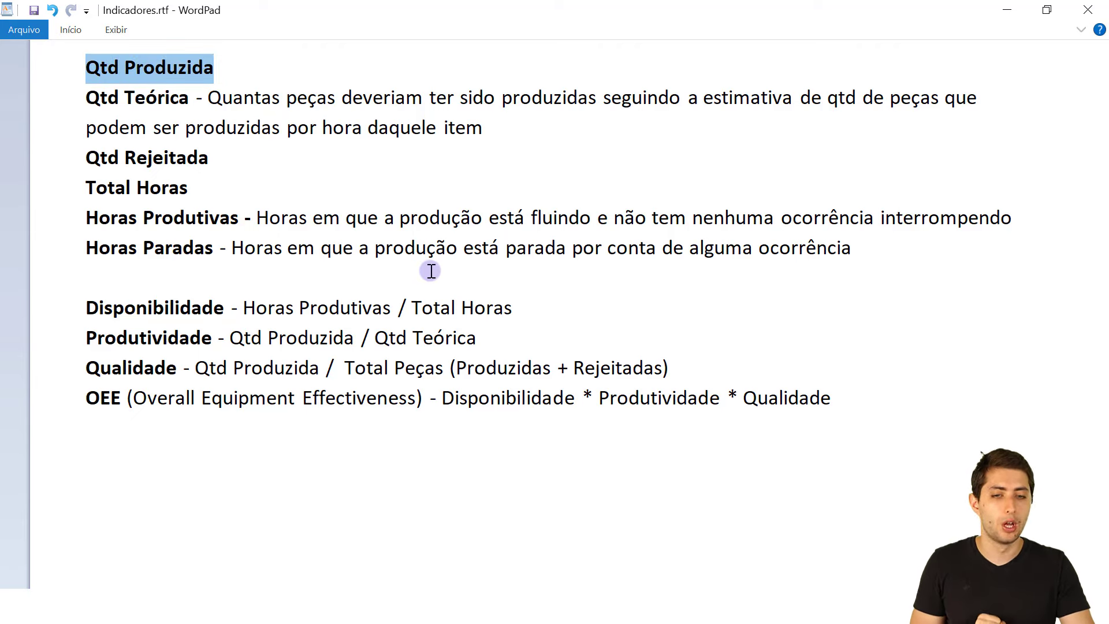
left_click(468, 606)
left_click(505, 548)
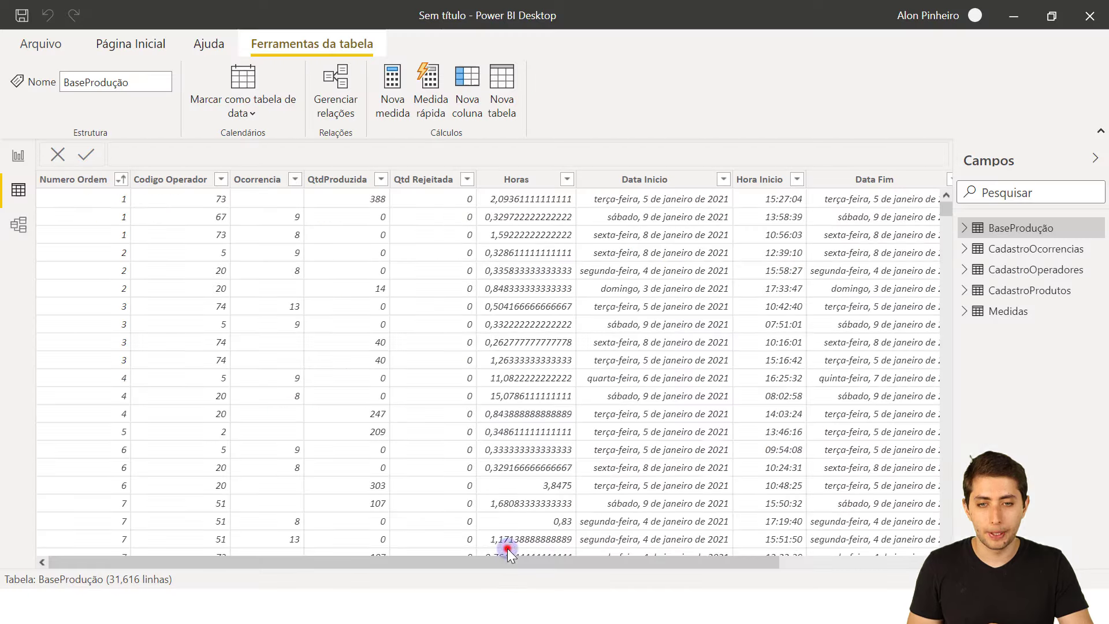
left_click(349, 185)
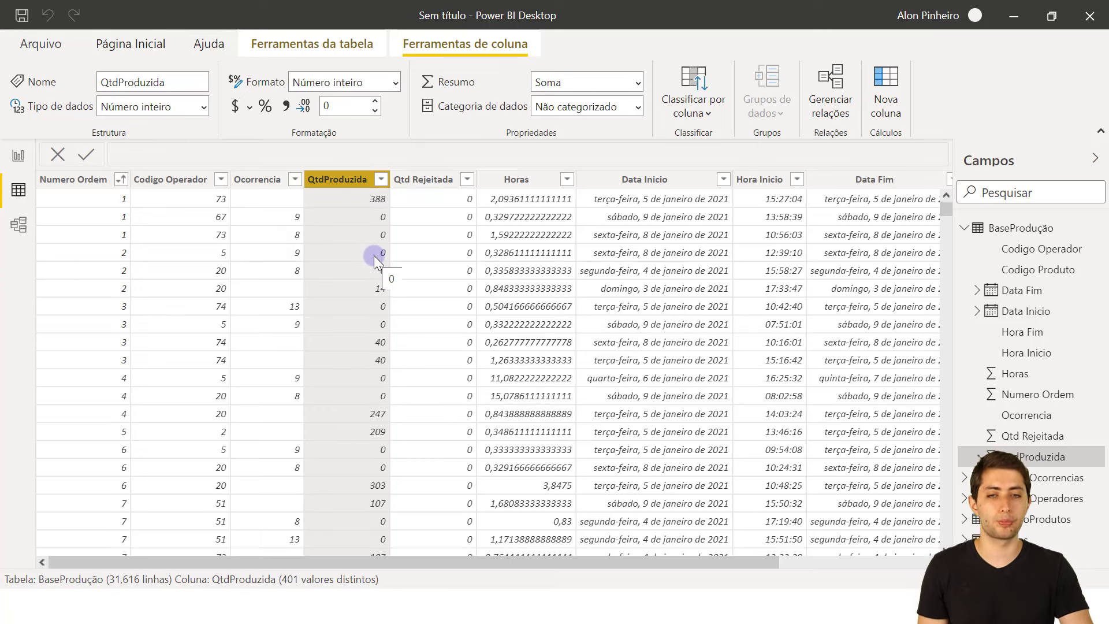
Add a new measure to the Medidas table, enlarge the formula text, and name the measure Qtd Produzida.
left_click(1023, 539)
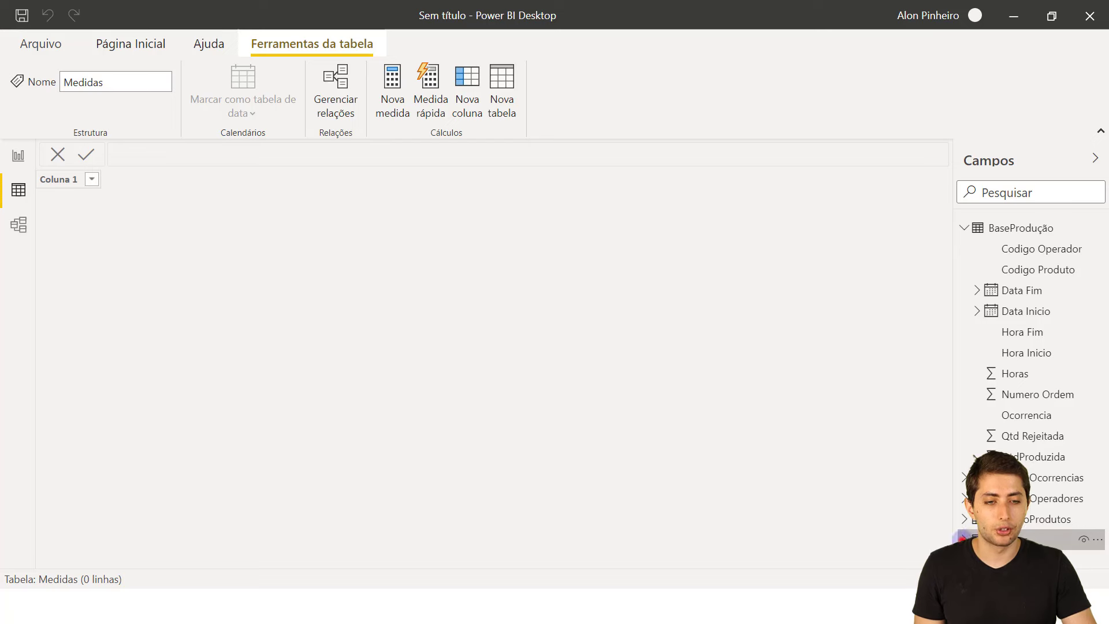
scroll(1028, 382, "down", 1)
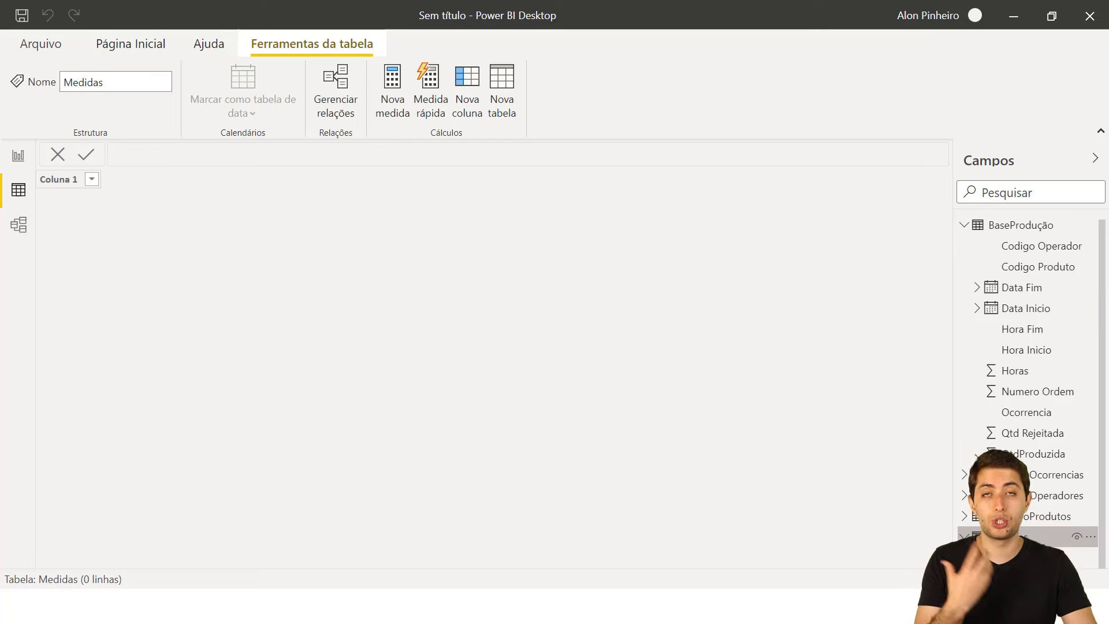
right_click(1002, 536)
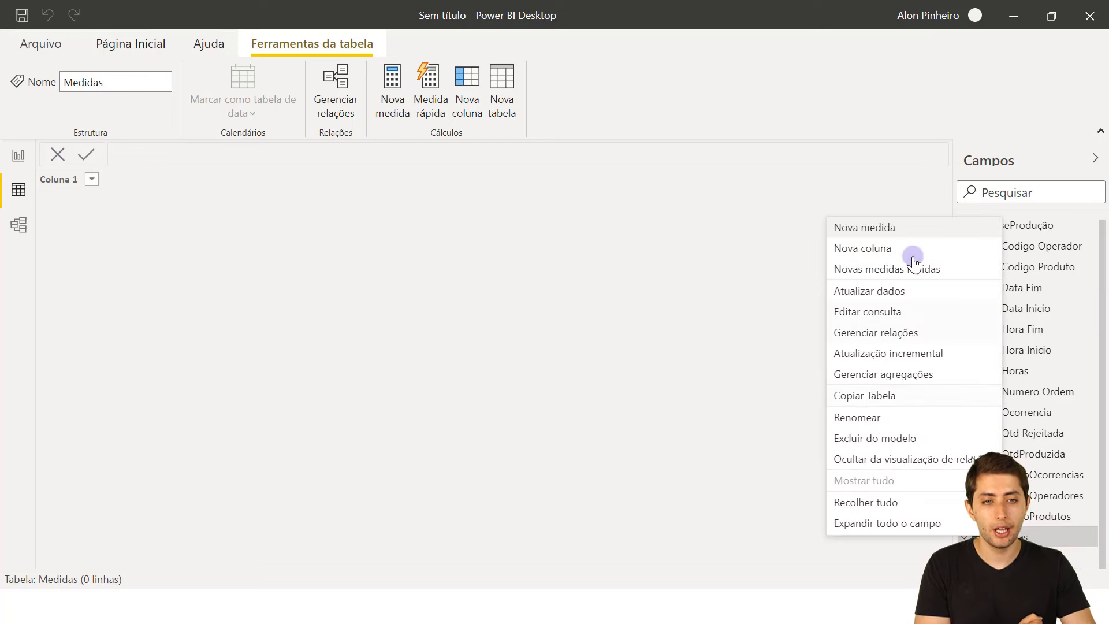
left_click(884, 227)
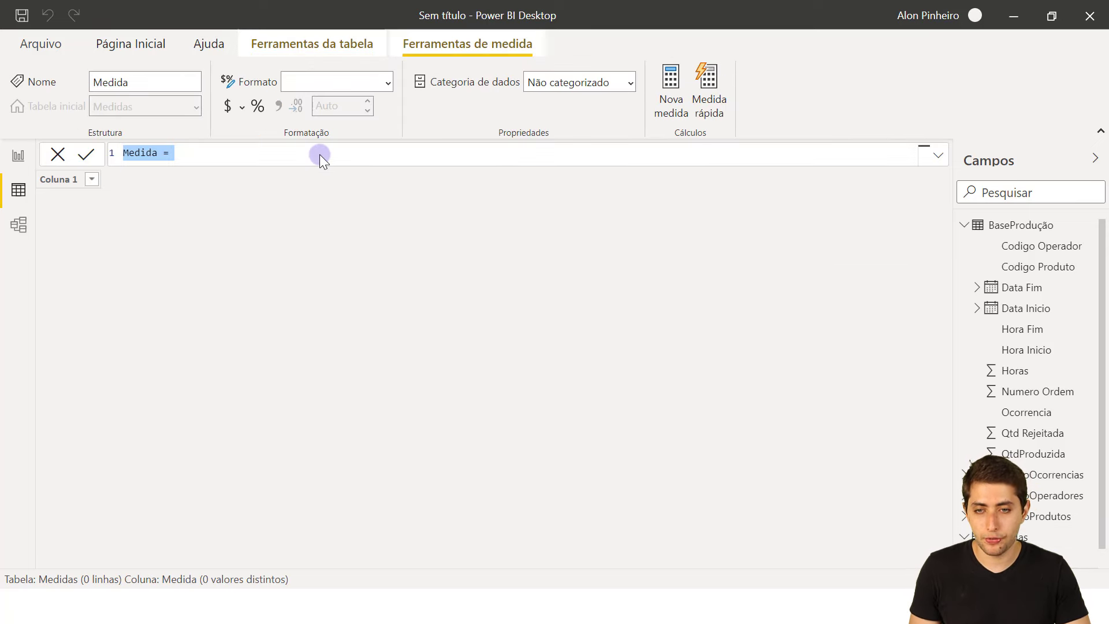
scroll(322, 156, "up", 4)
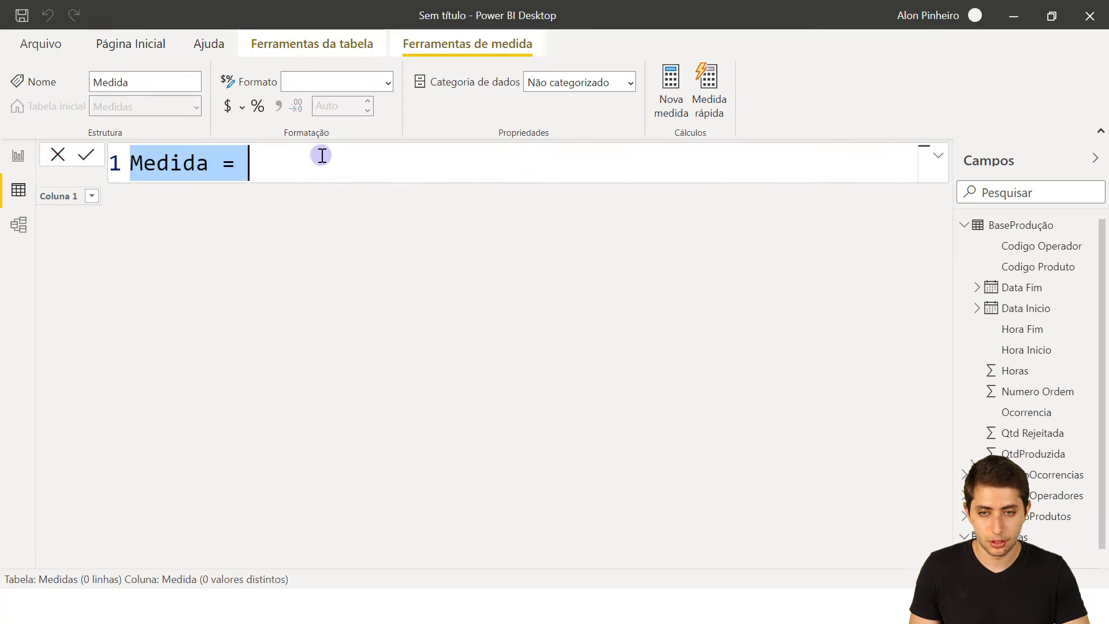
key("Home")
key("ctrl+shift+Right")
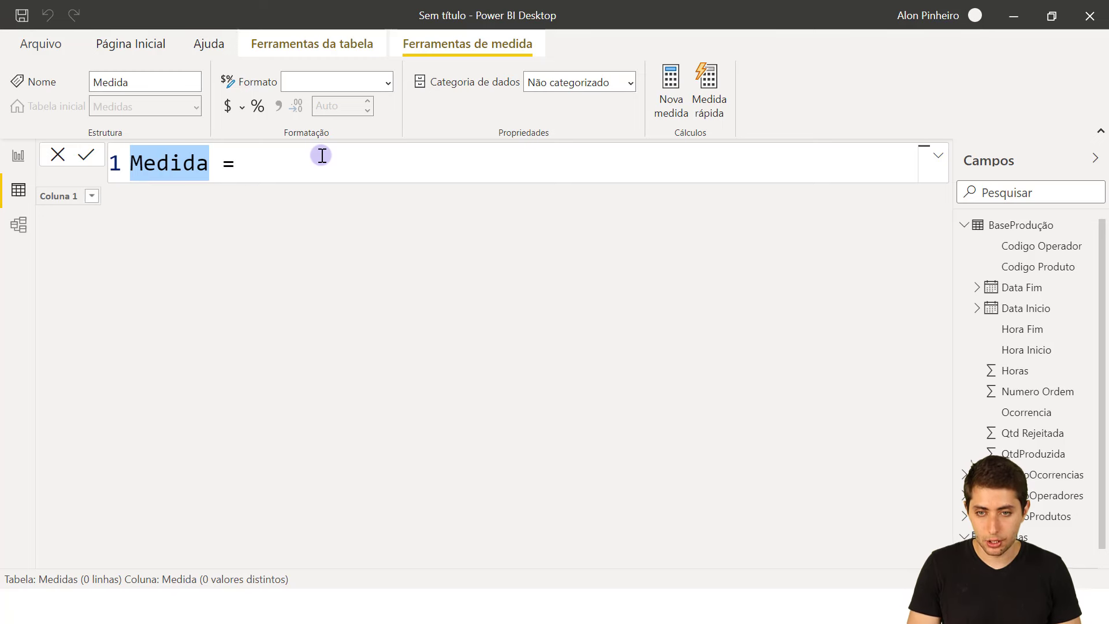
type("Qtd Pro")
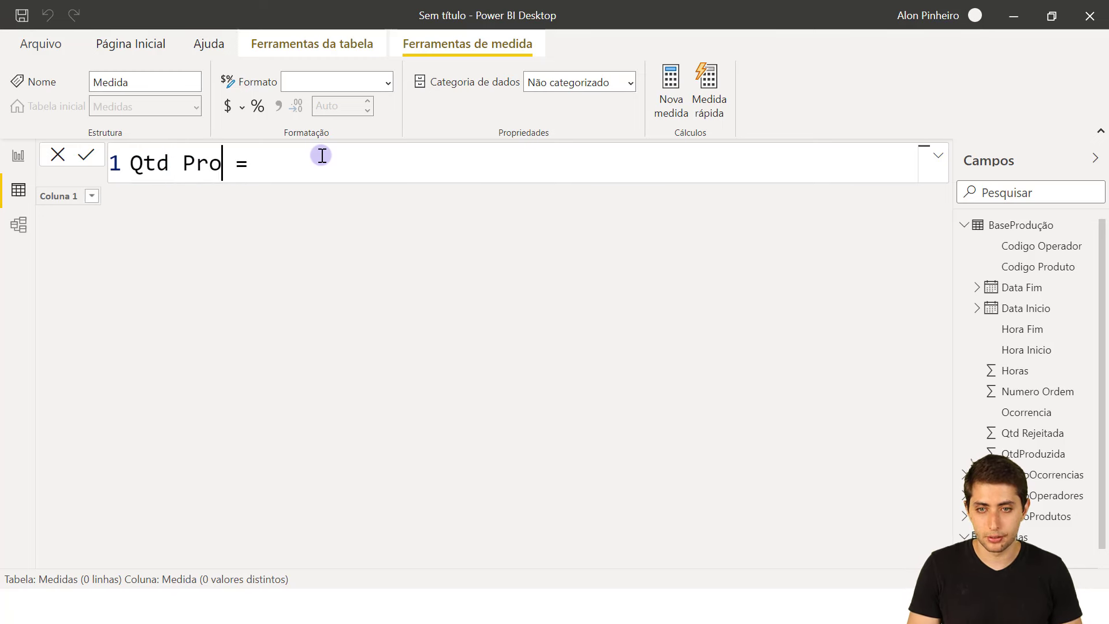
type("duzida = ")
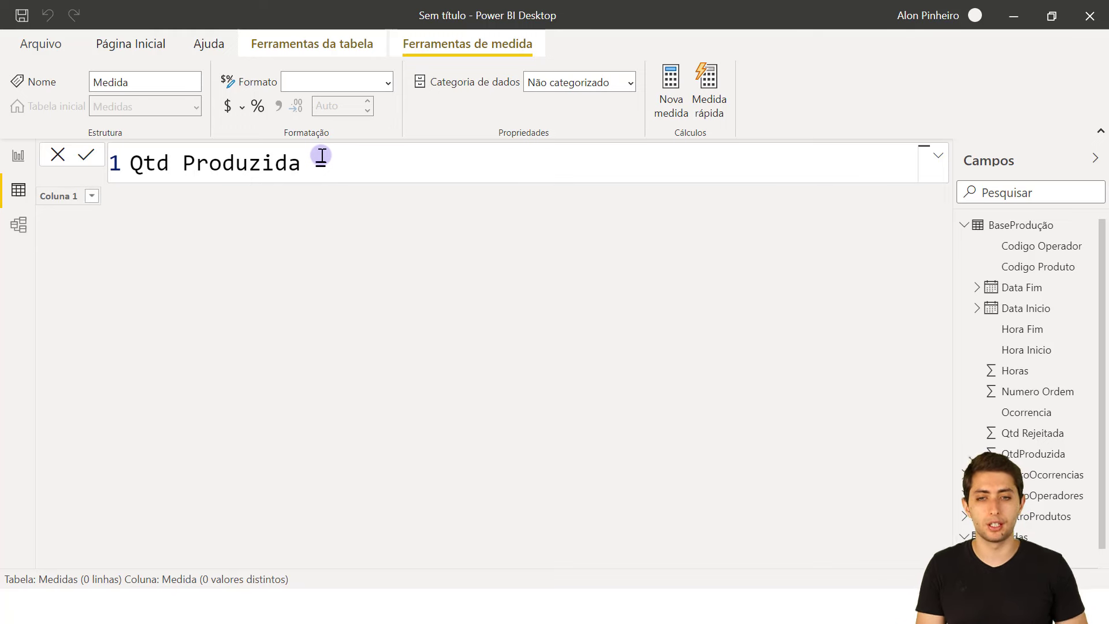
Define the Qtd Produzida measure as SUM('BaseProdução'[QtdProduzida]) and commit the formula.
type("sum")
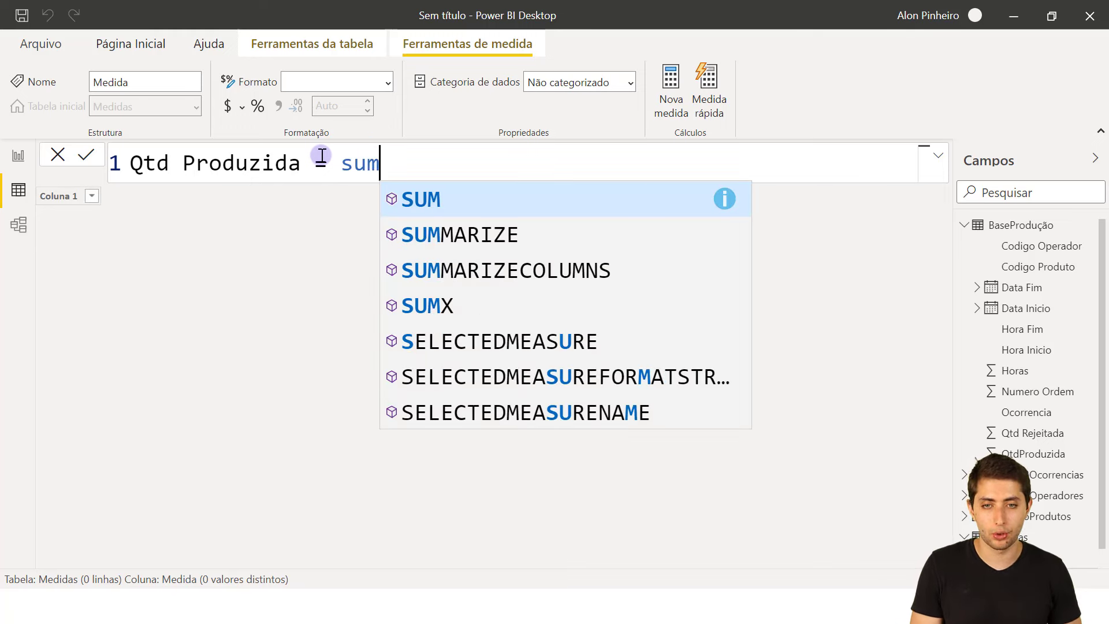
key("Tab")
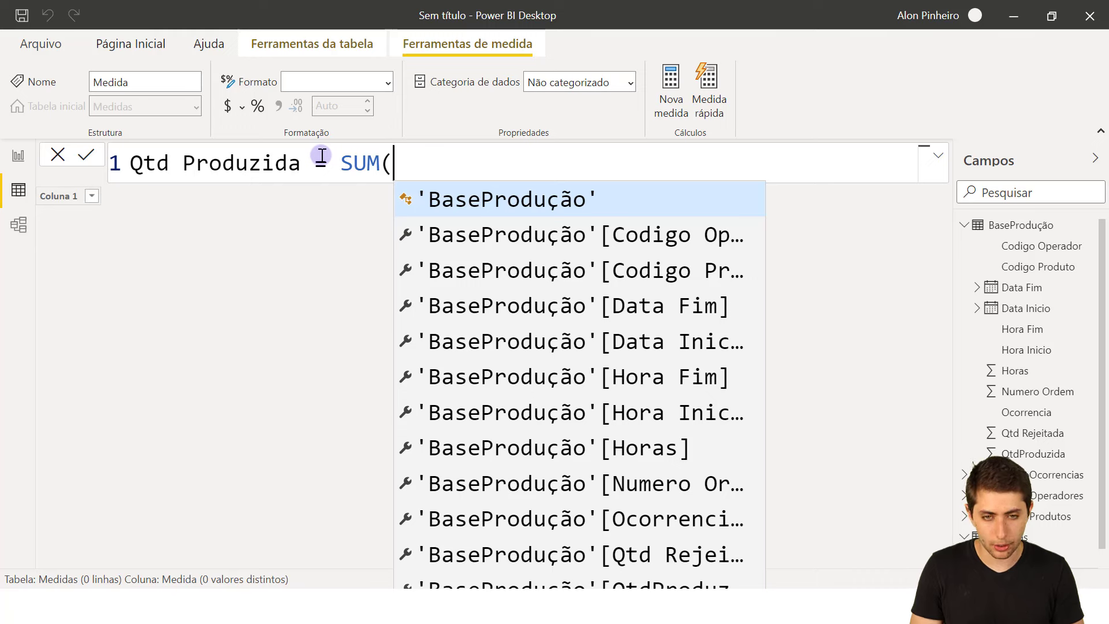
type("qtd pr")
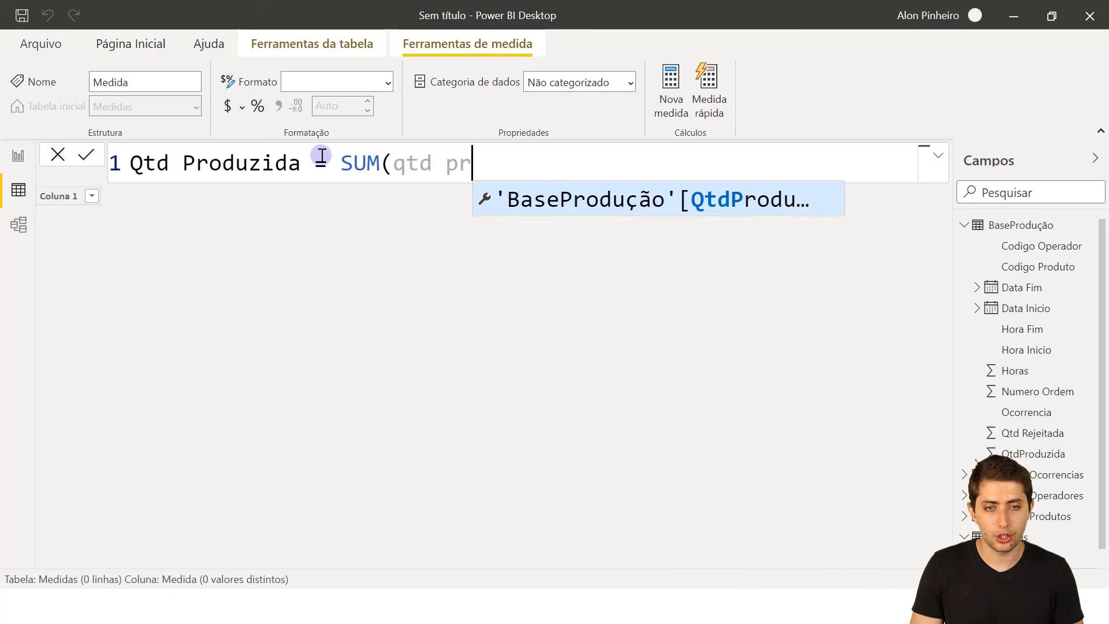
key("BackSpace")
key("BackSpace")
type("pro")
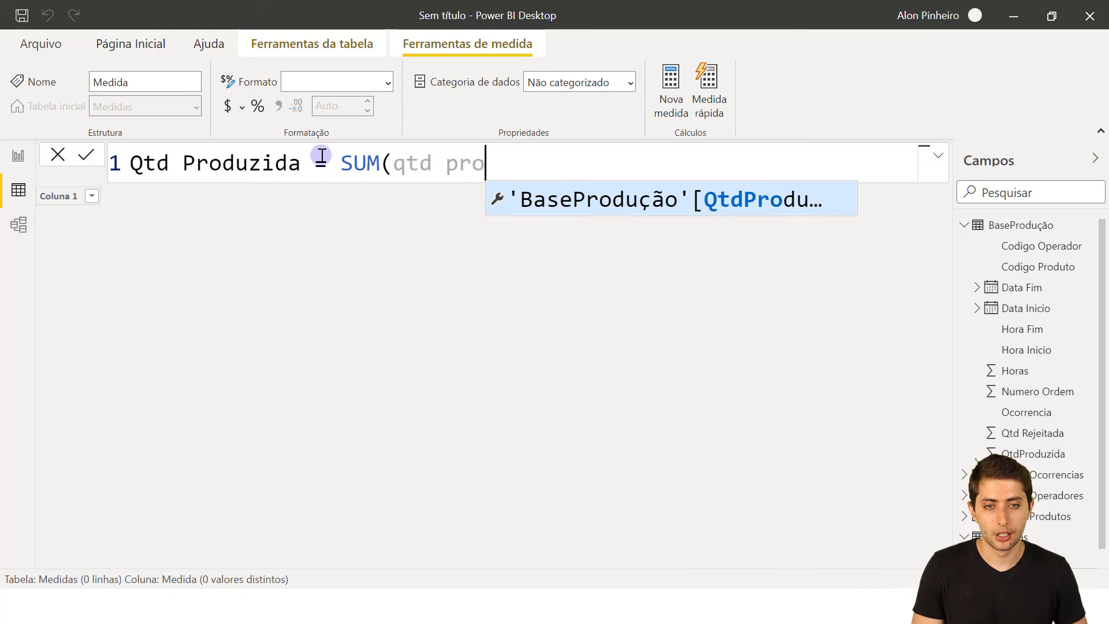
left_click(703, 211)
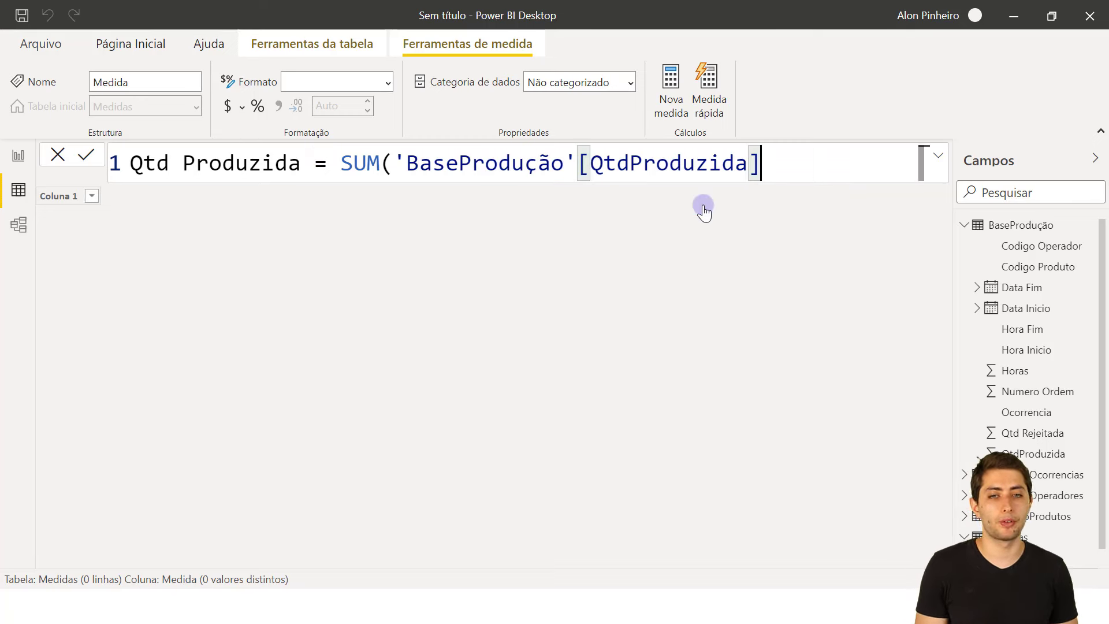
type(")")
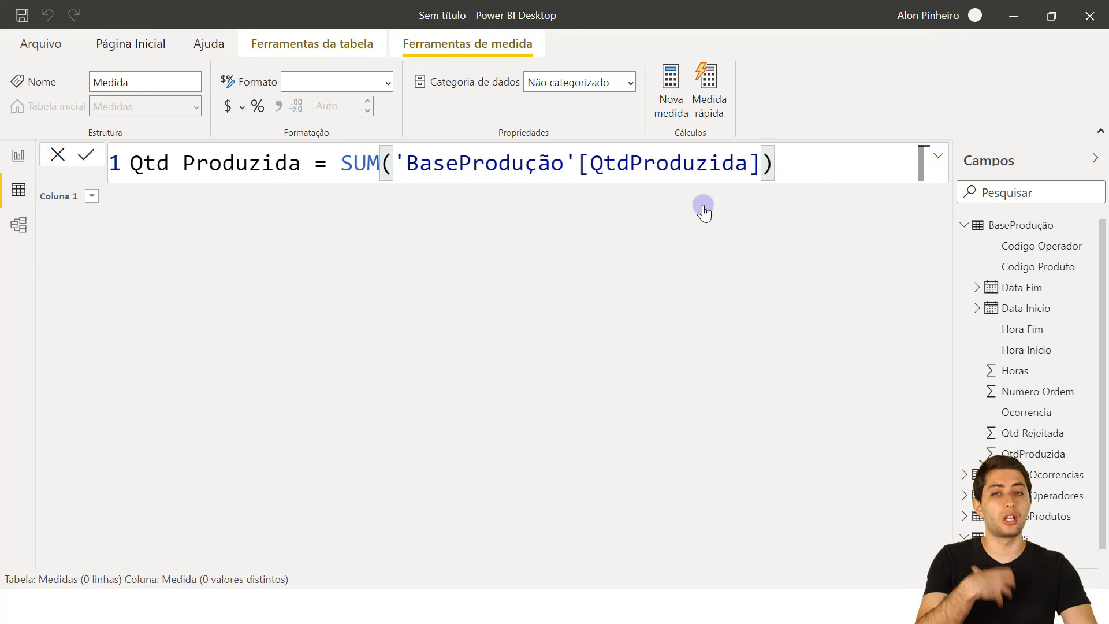
key("Return")
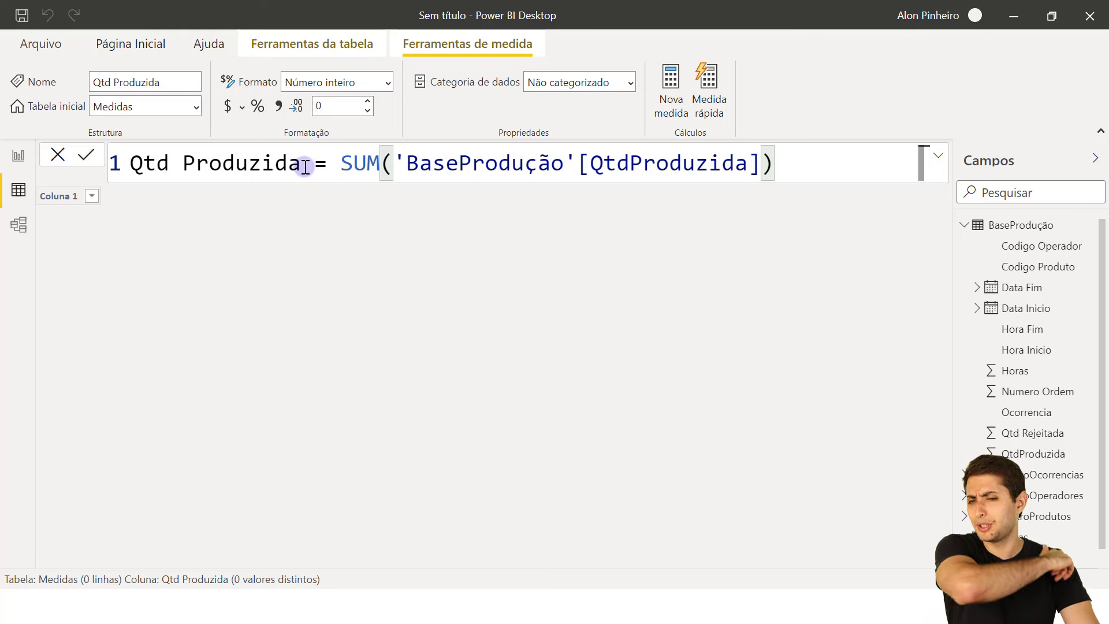
Try renaming the Qtd Produzida measure to Total Produzidas in its formula, and undo the renaming.
double_click(139, 165)
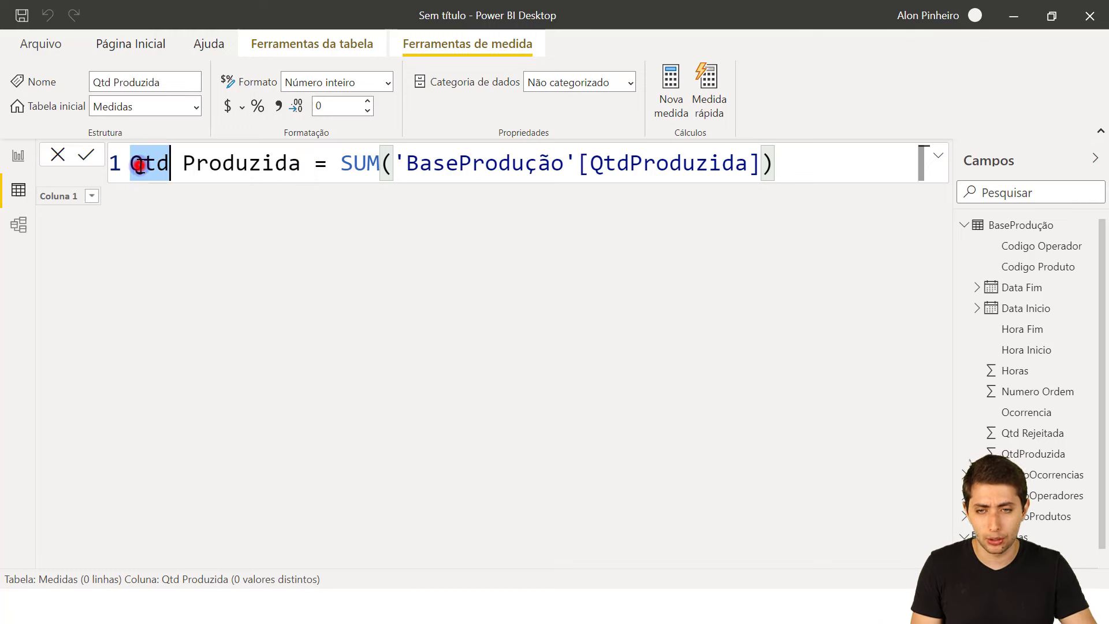
type("Total")
key("ctrl+Right")
key("ctrl+Right")
key("Left")
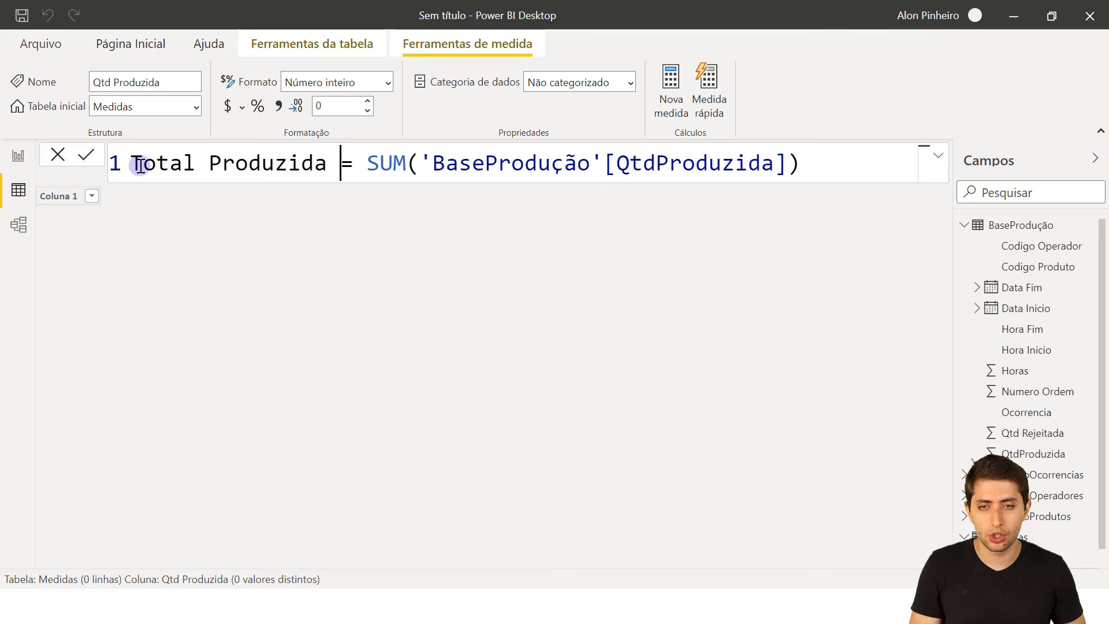
type("s")
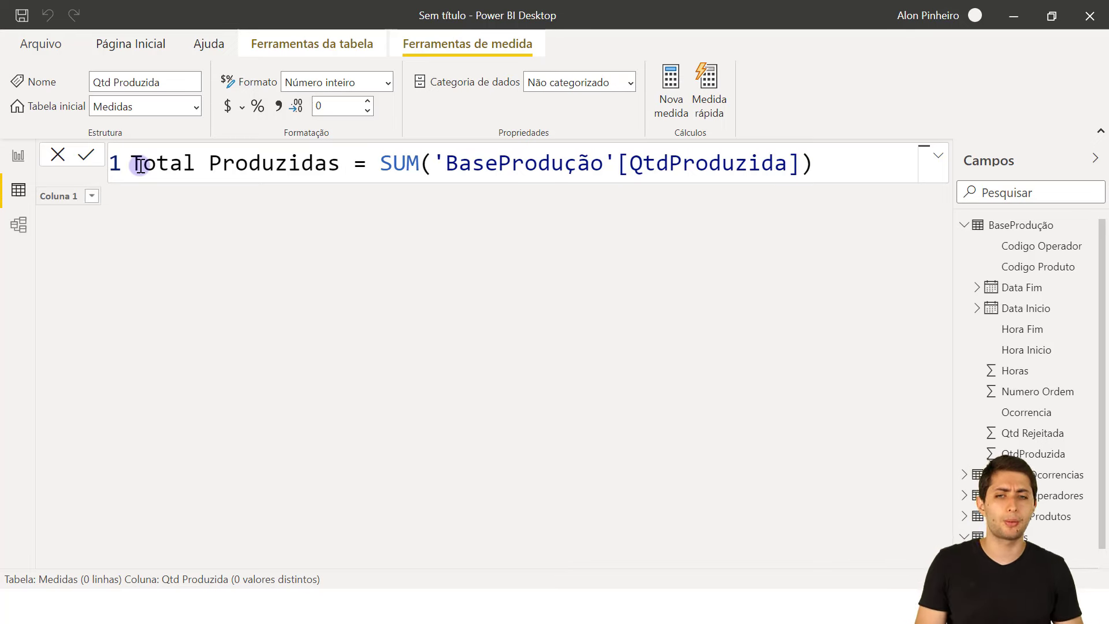
key("ctrl+z")
key("ctrl+z")
key("Right")
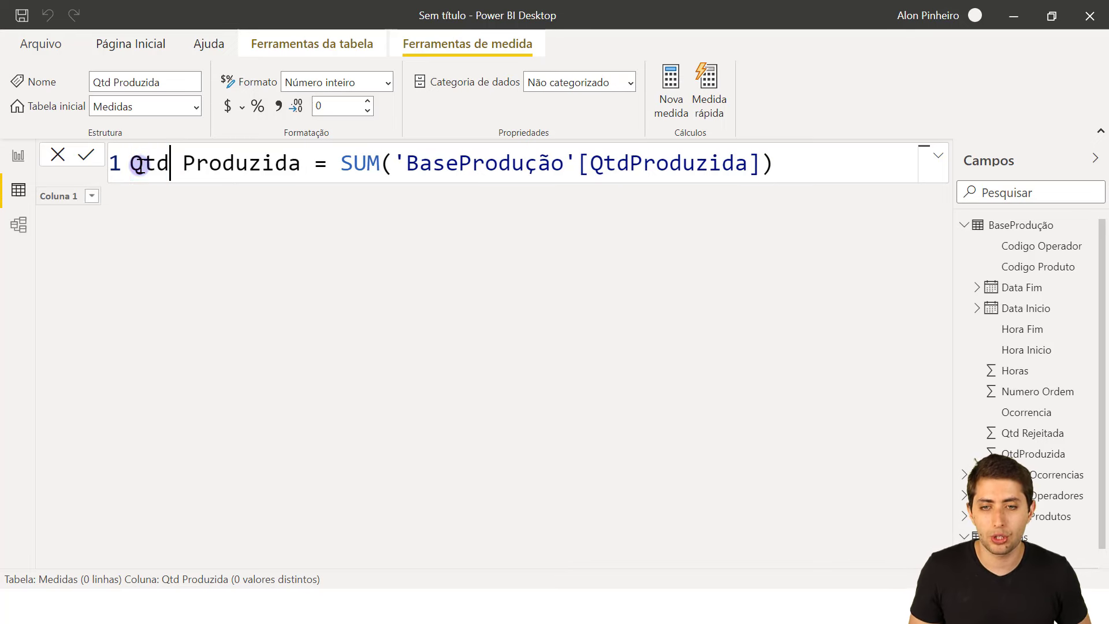
key("Right")
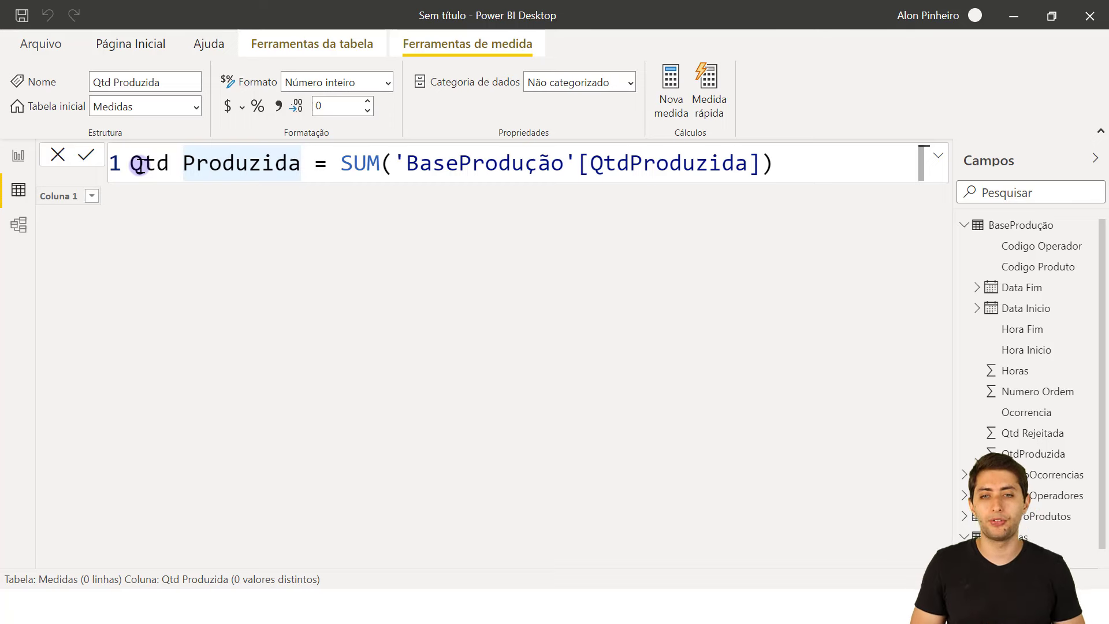
double_click(364, 165)
left_click_drag(590, 166, 741, 164)
left_click(616, 168)
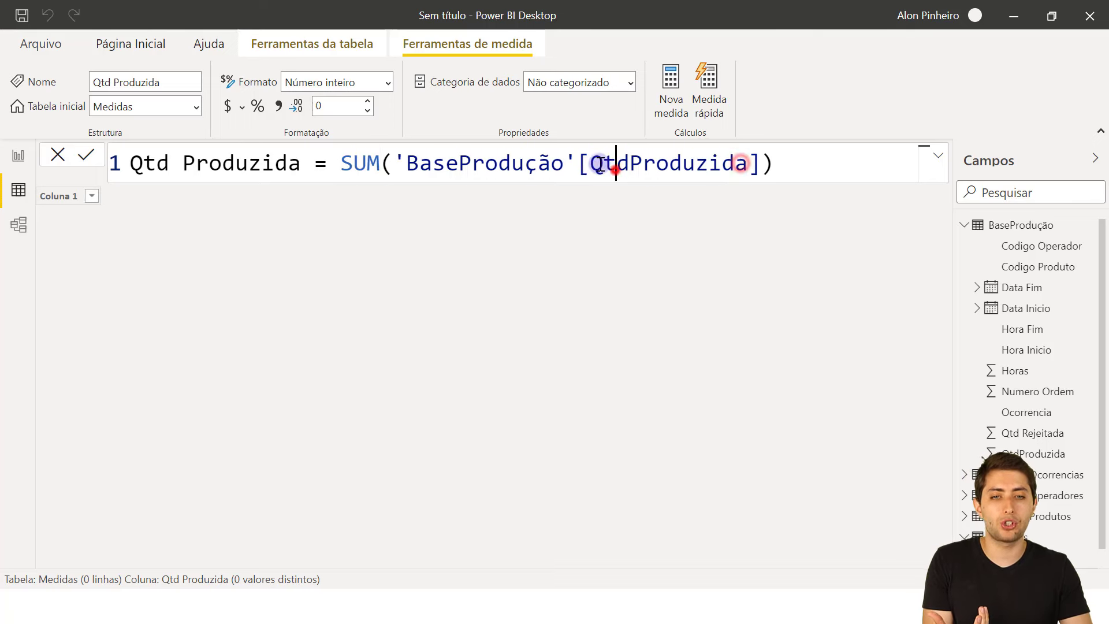
left_click_drag(596, 162, 708, 173)
left_click_drag(311, 168, 153, 143)
left_click(801, 163)
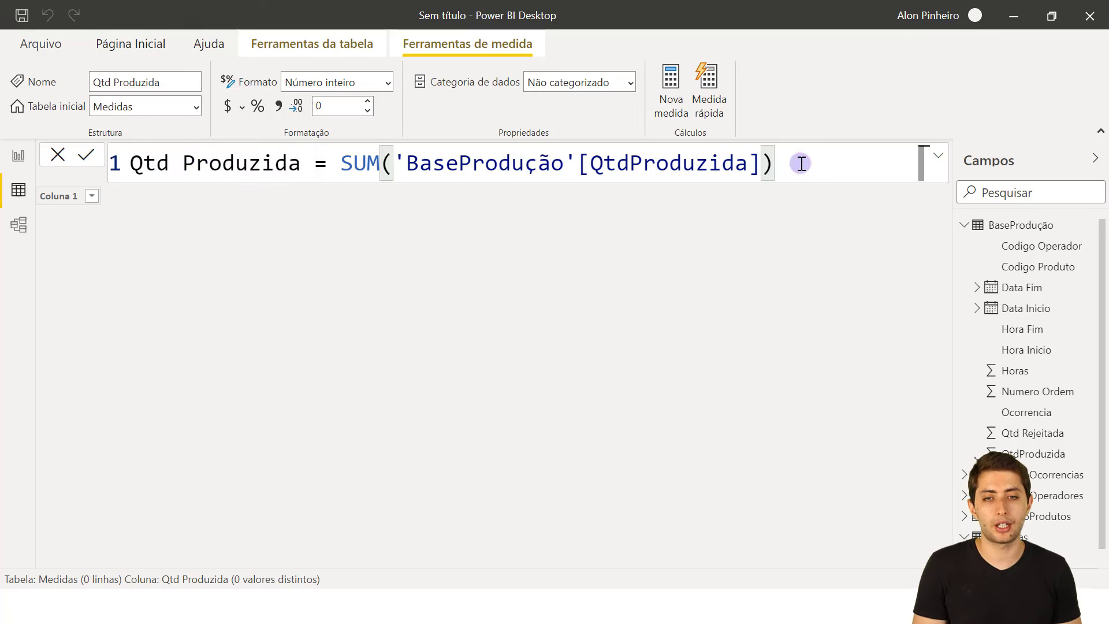
Add a card visual showing the Qtd Produzida measure to the report page and make it wider.
left_click(18, 155)
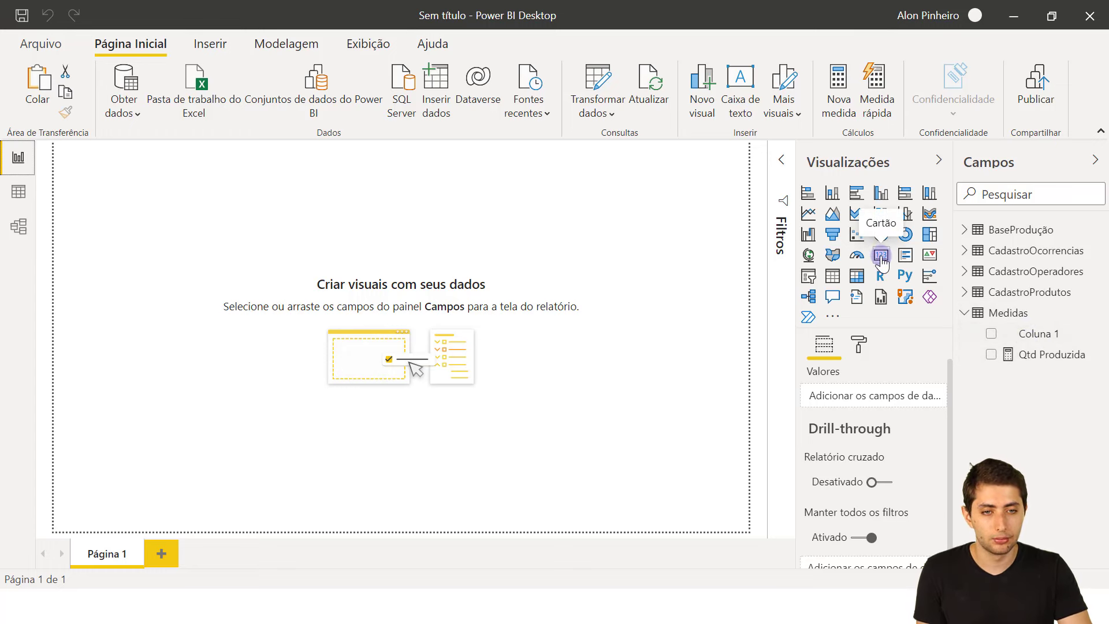
left_click_drag(881, 261, 281, 281)
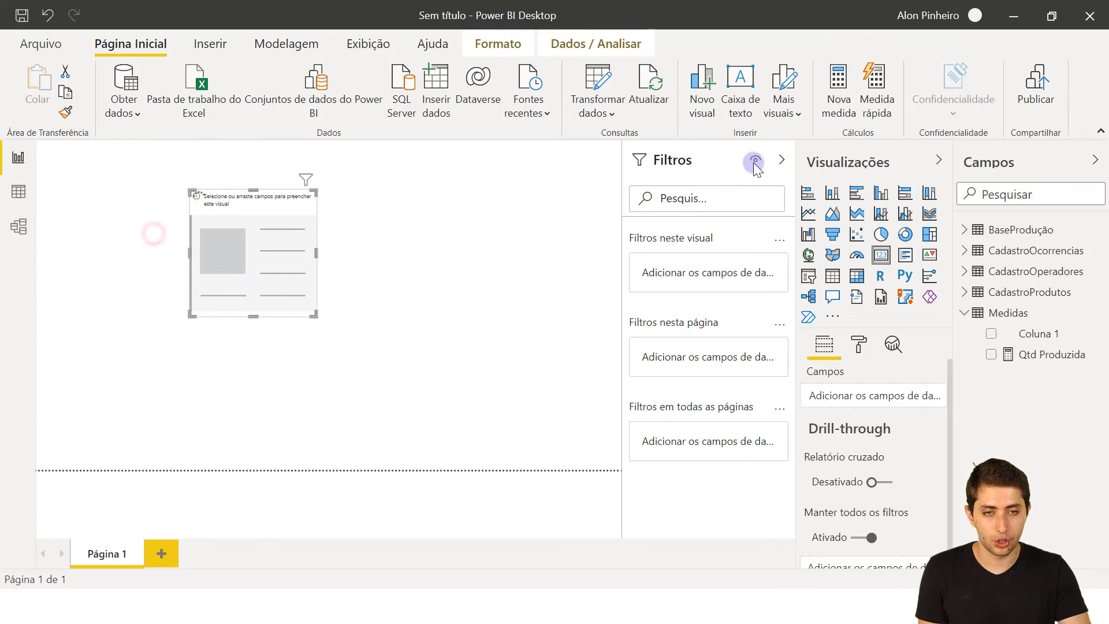
left_click(782, 160)
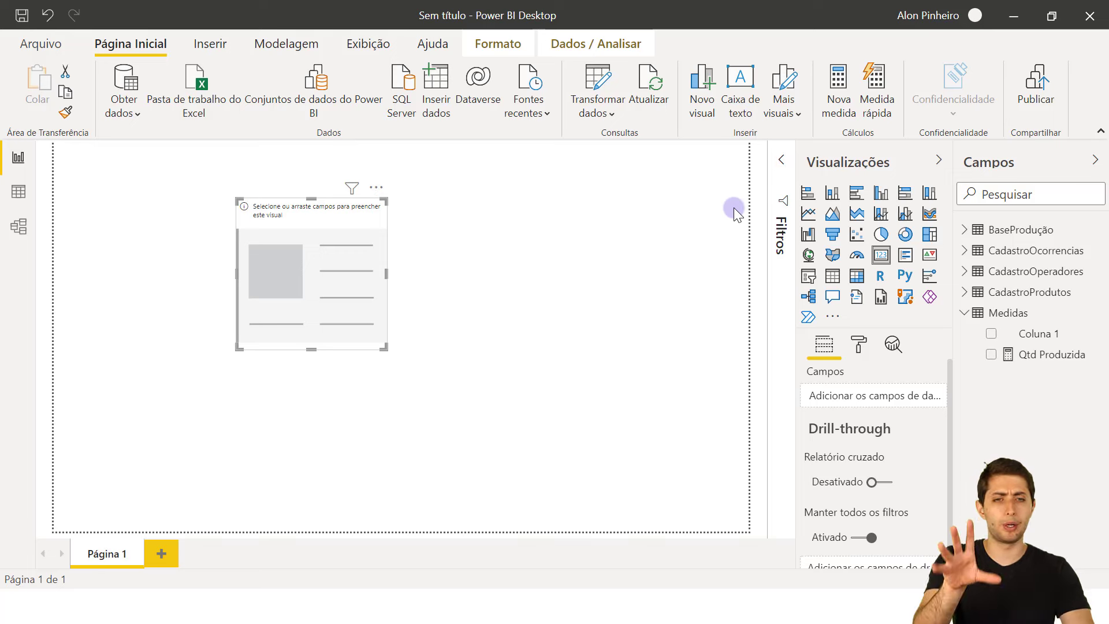
left_click_drag(1041, 355, 864, 397)
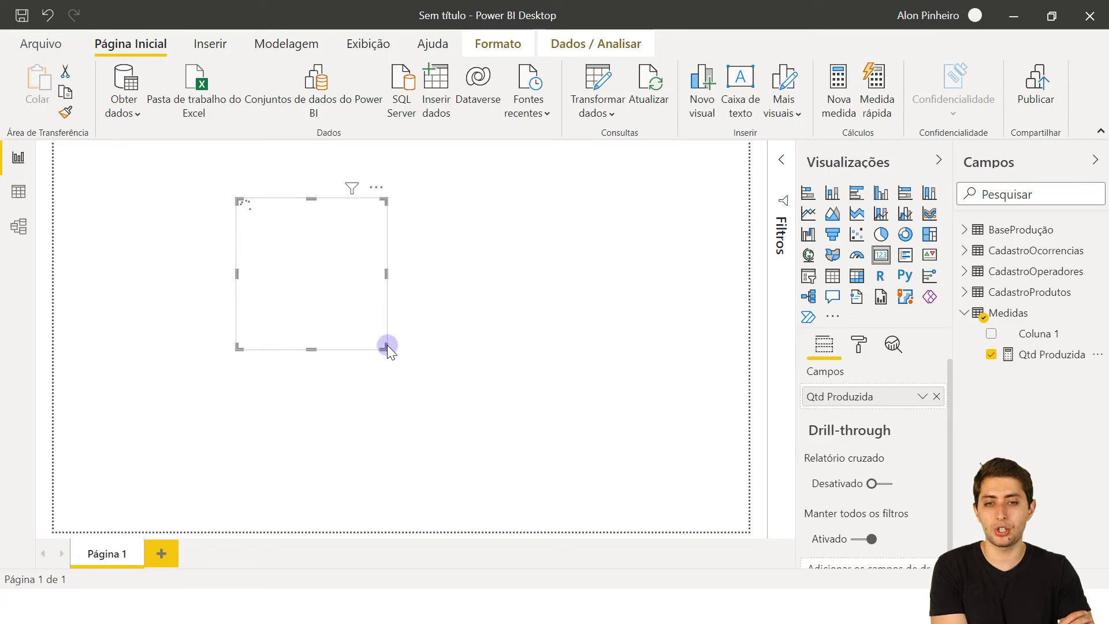
left_click_drag(450, 334, 452, 331)
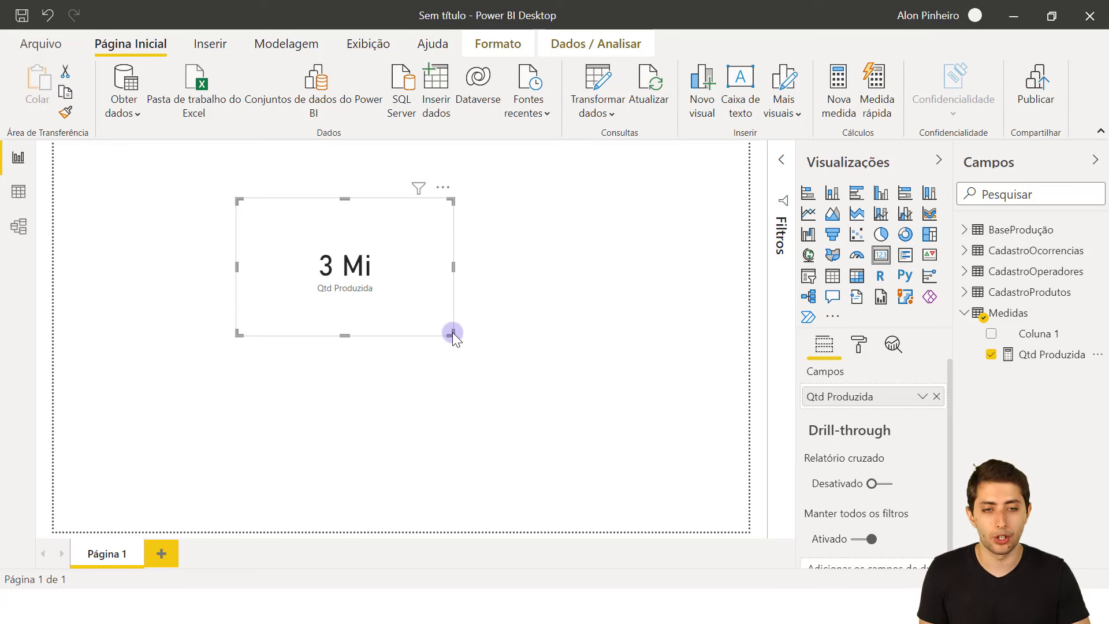
Set the display units of the Qtd Produzida card's data label to Nenhum.
left_click(864, 345)
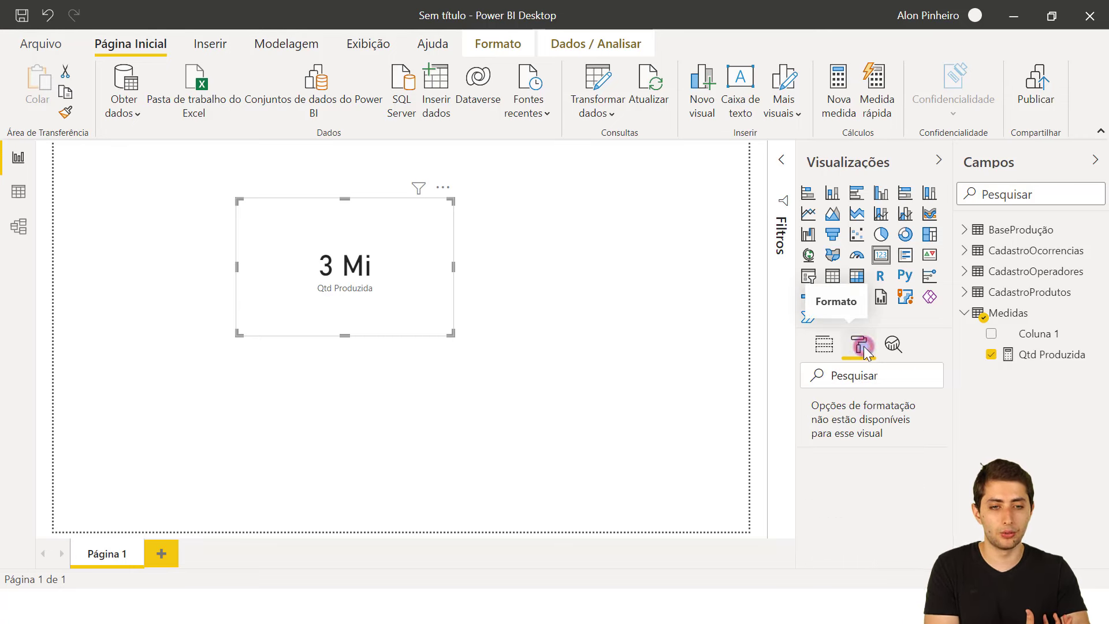
left_click(334, 267)
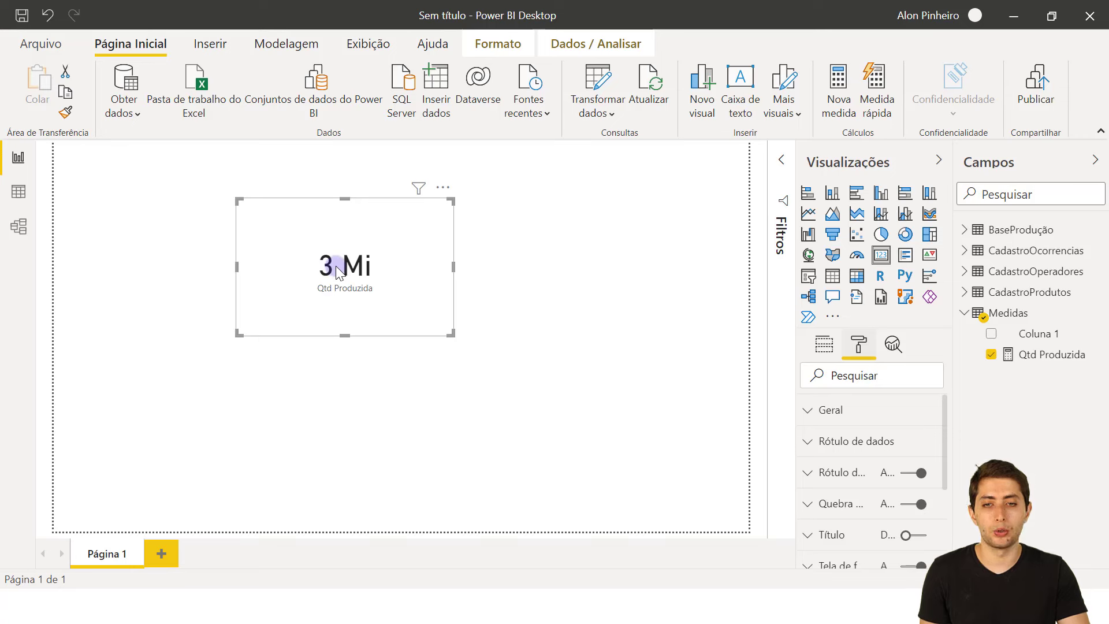
left_click(808, 442)
scroll(865, 456, "down", 2)
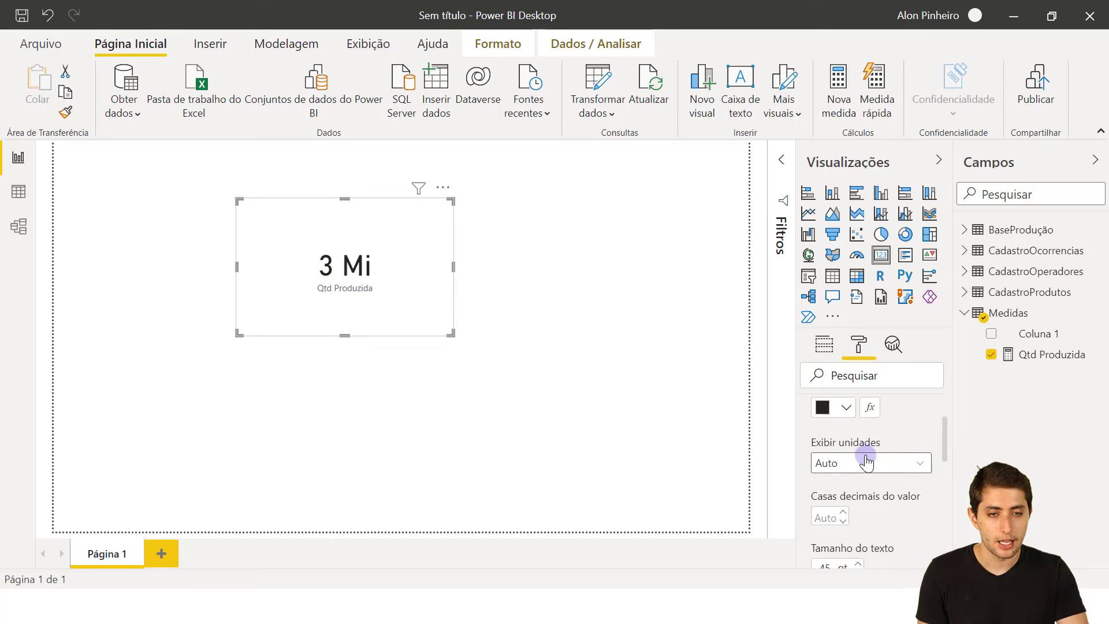
left_click_drag(944, 435, 946, 446)
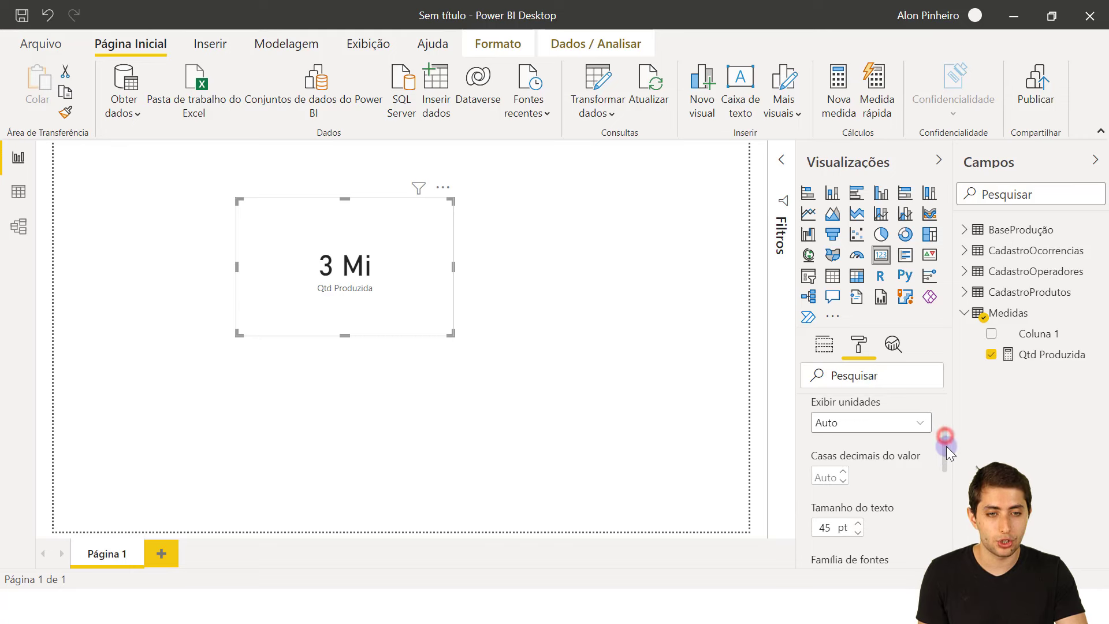
left_click(878, 422)
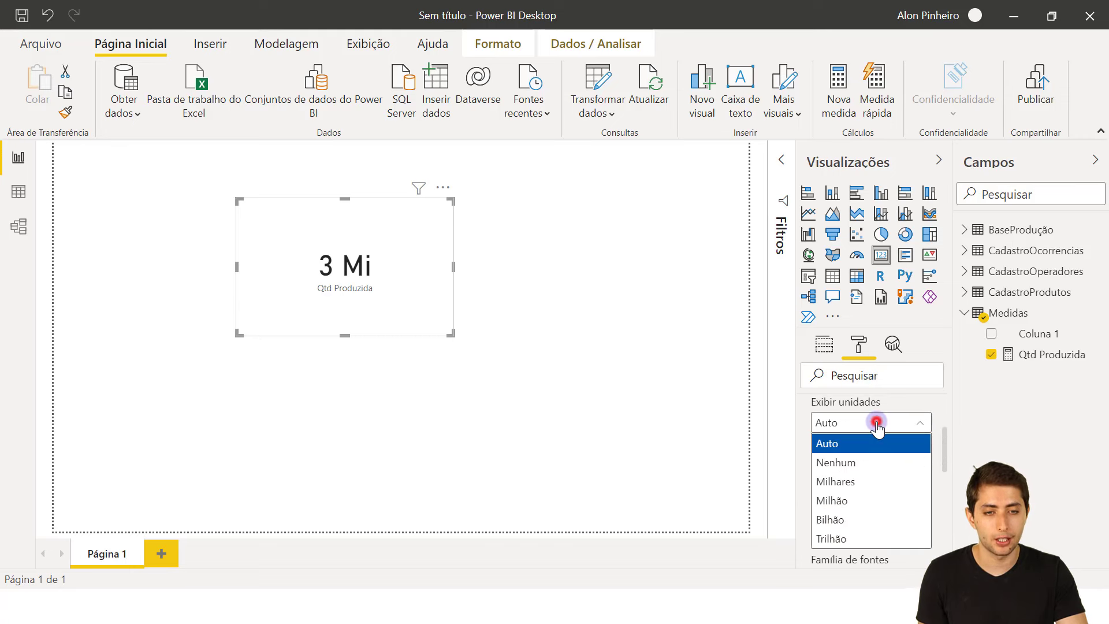
left_click(863, 463)
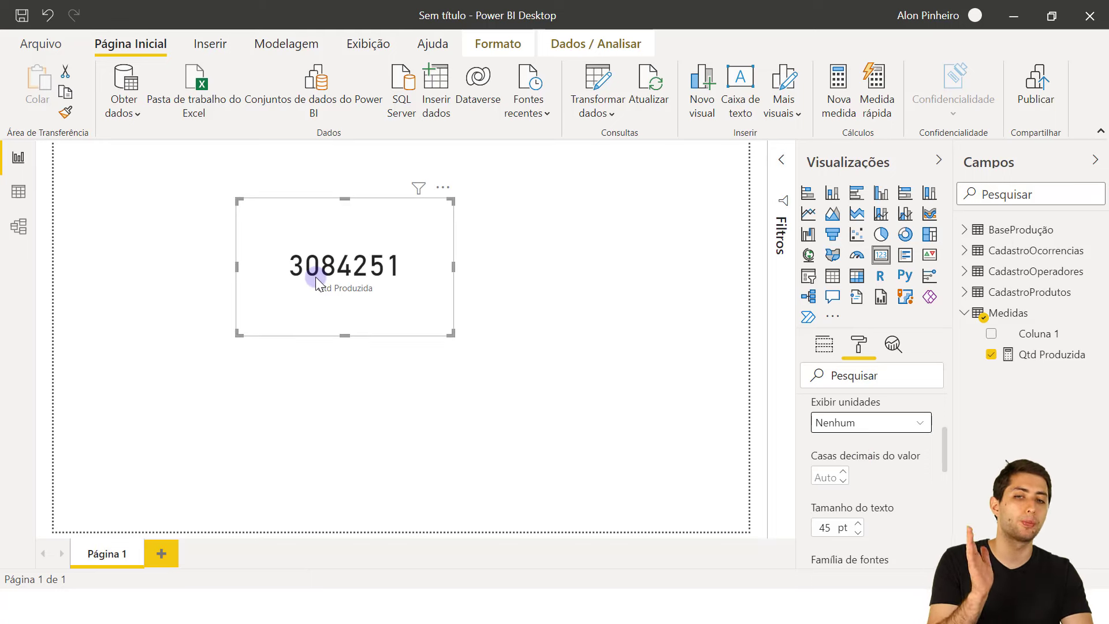
mouse_move(318, 285)
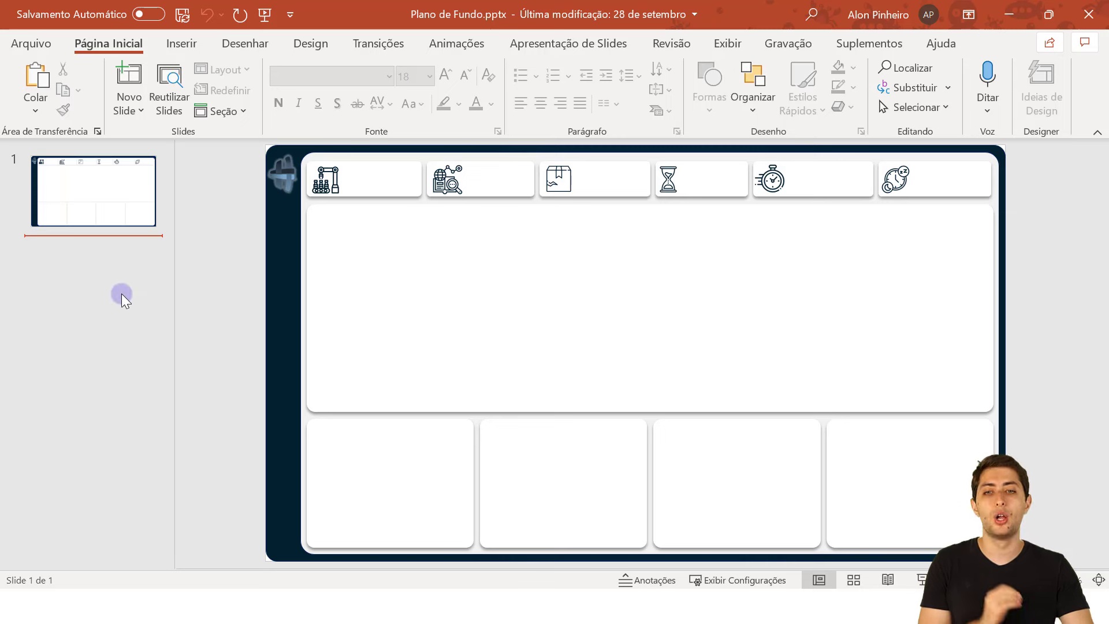
left_click(193, 287)
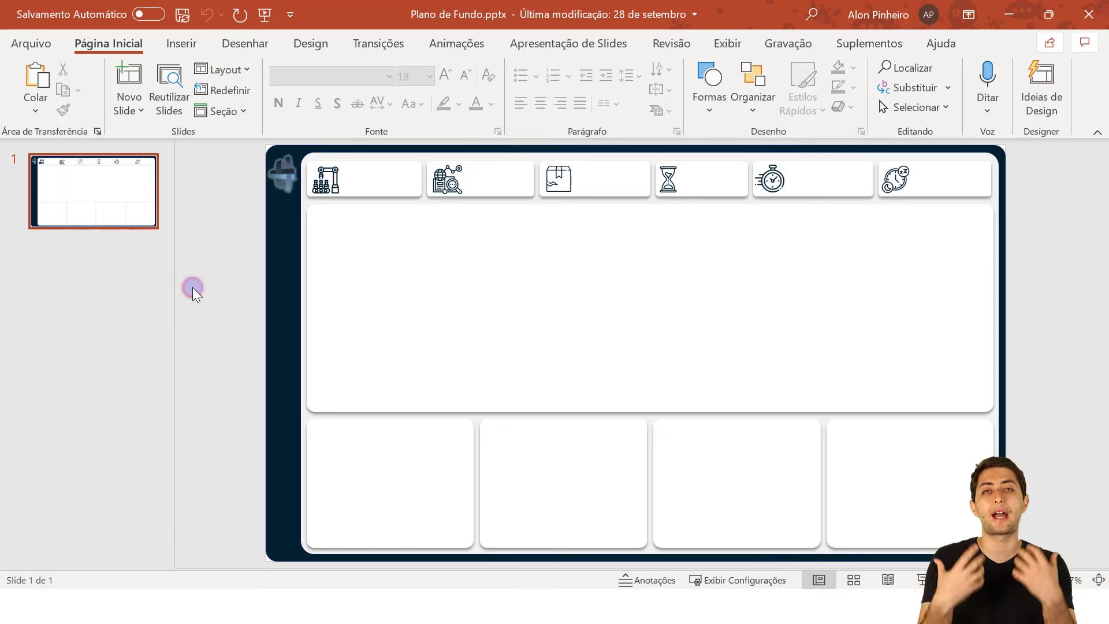
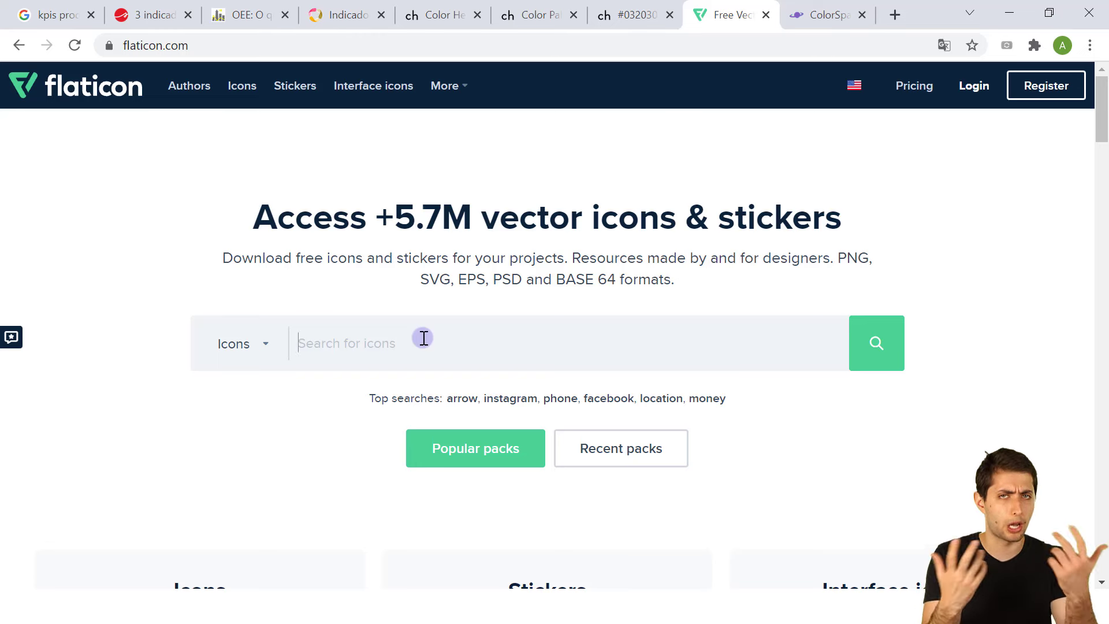
Search Flaticon for manufacture icons and look through the results for a production line icon.
type("ma")
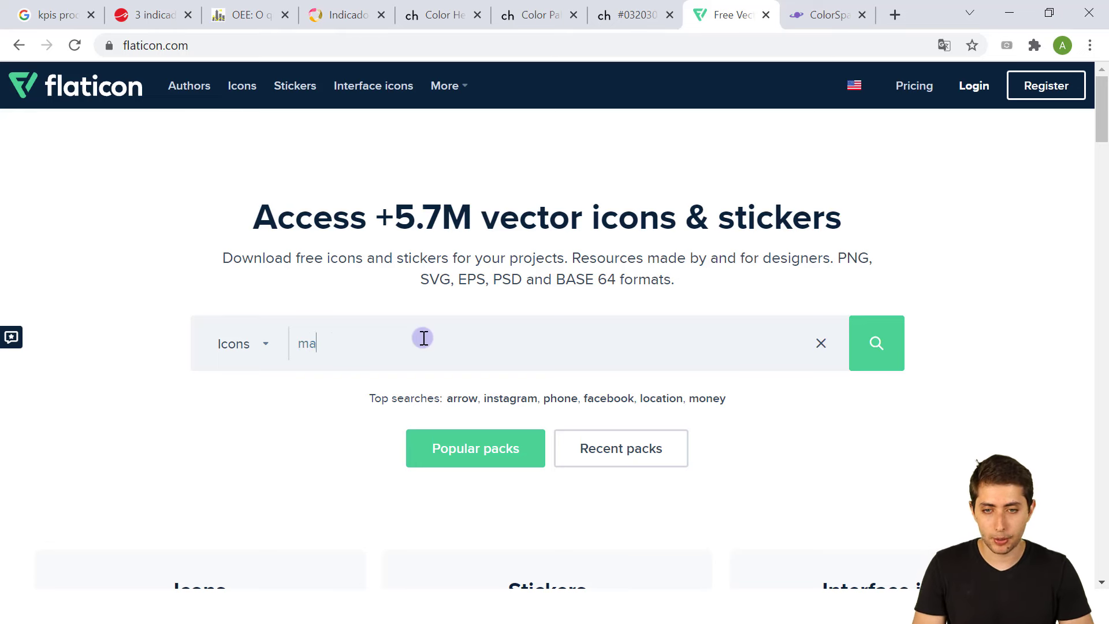
type("nufacture")
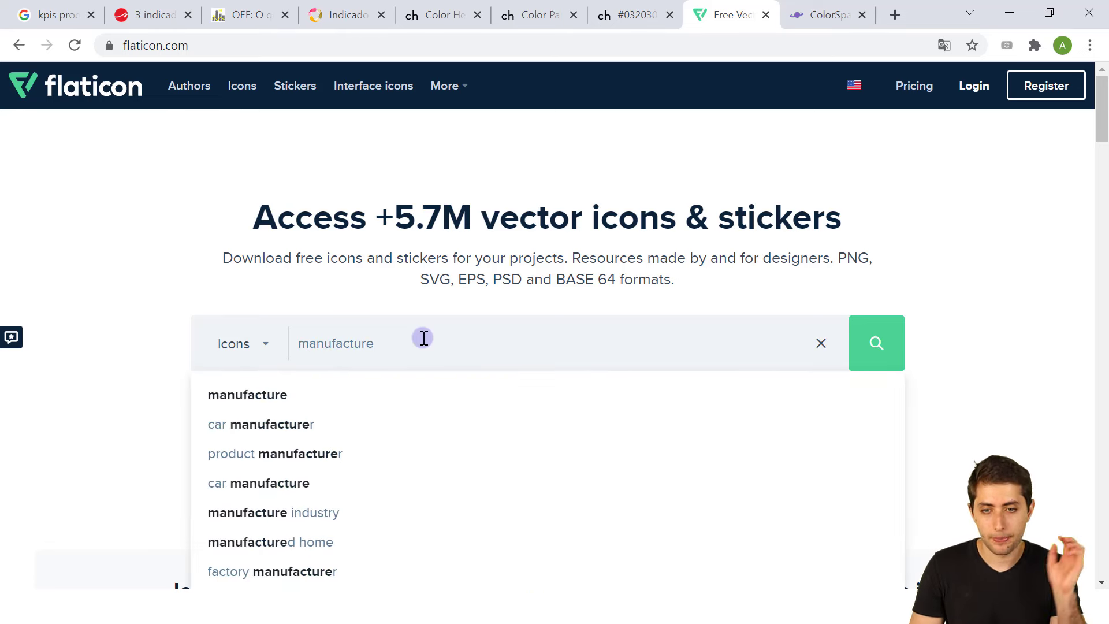
key("Return")
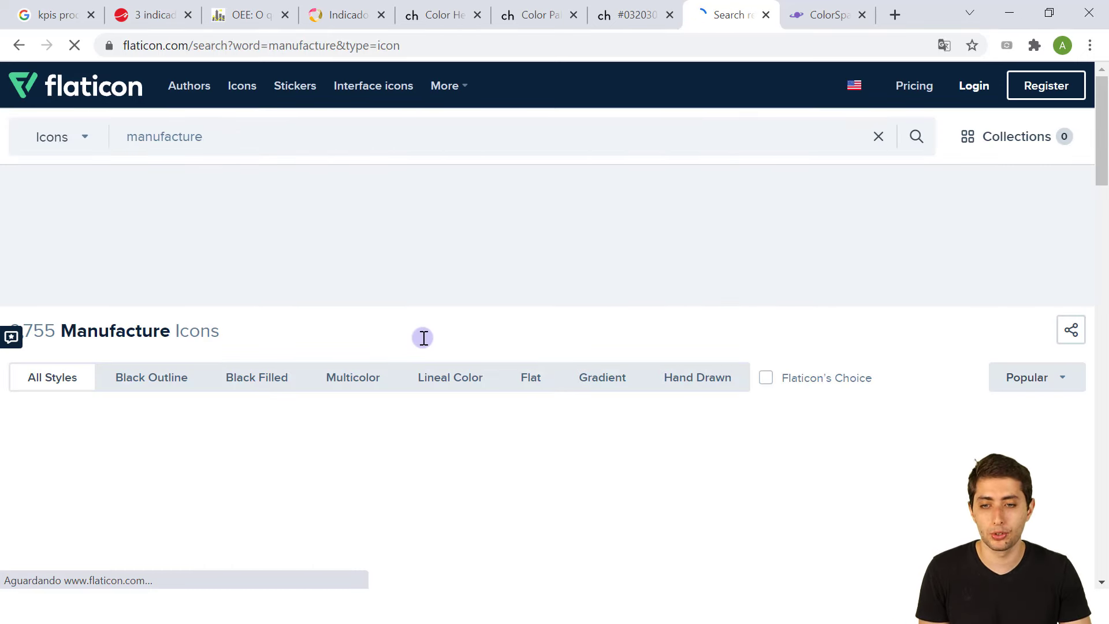
scroll(346, 364, "down", 1)
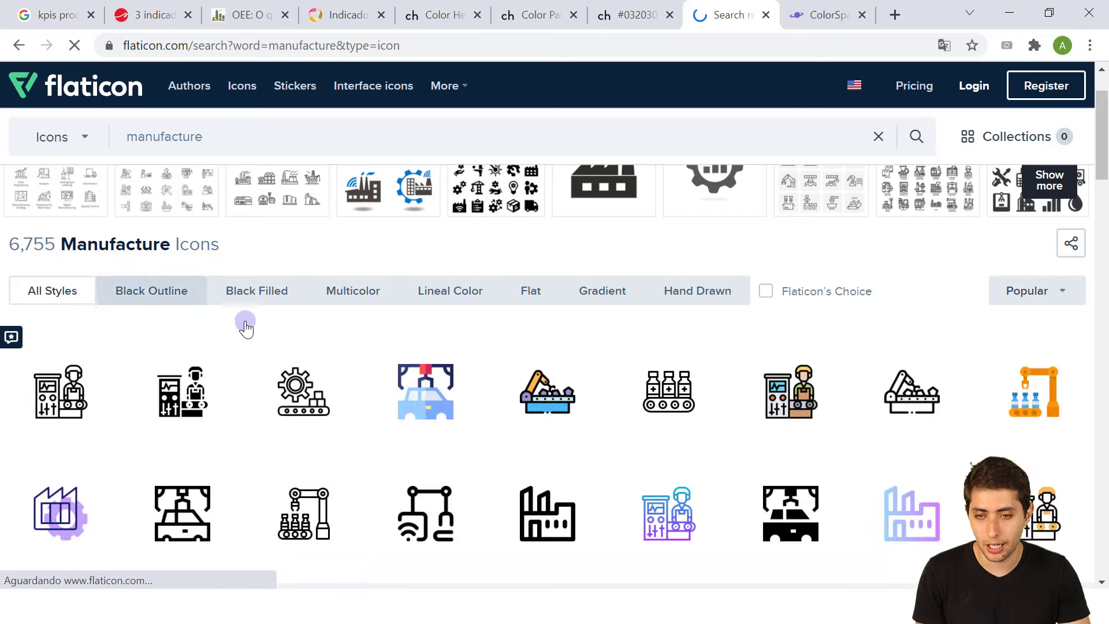
scroll(245, 327, "down", 2)
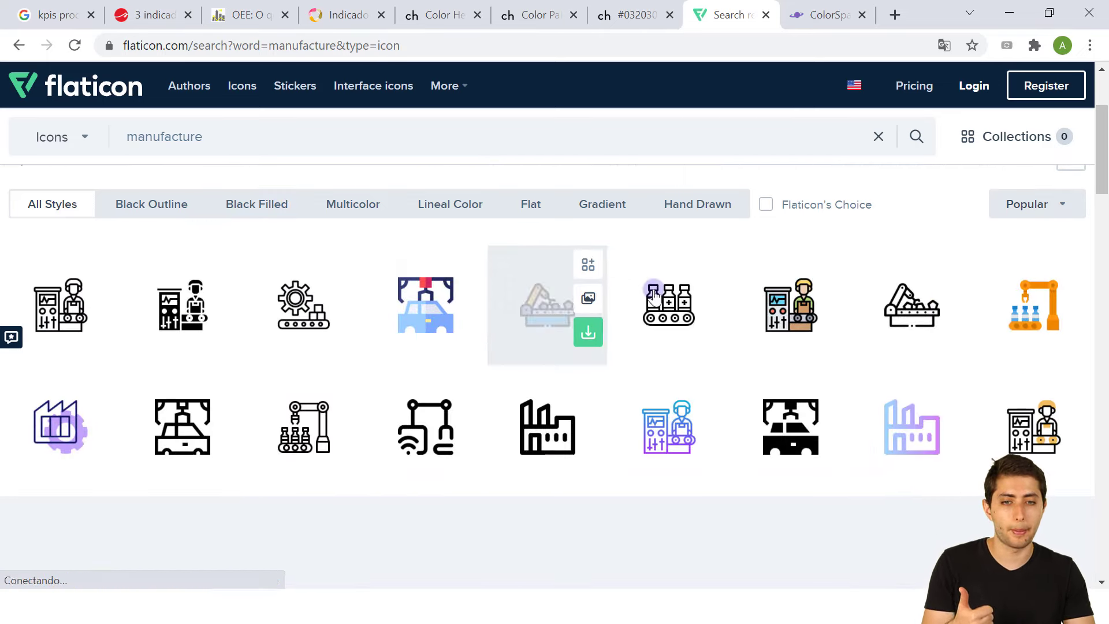
scroll(572, 298, "down", 1)
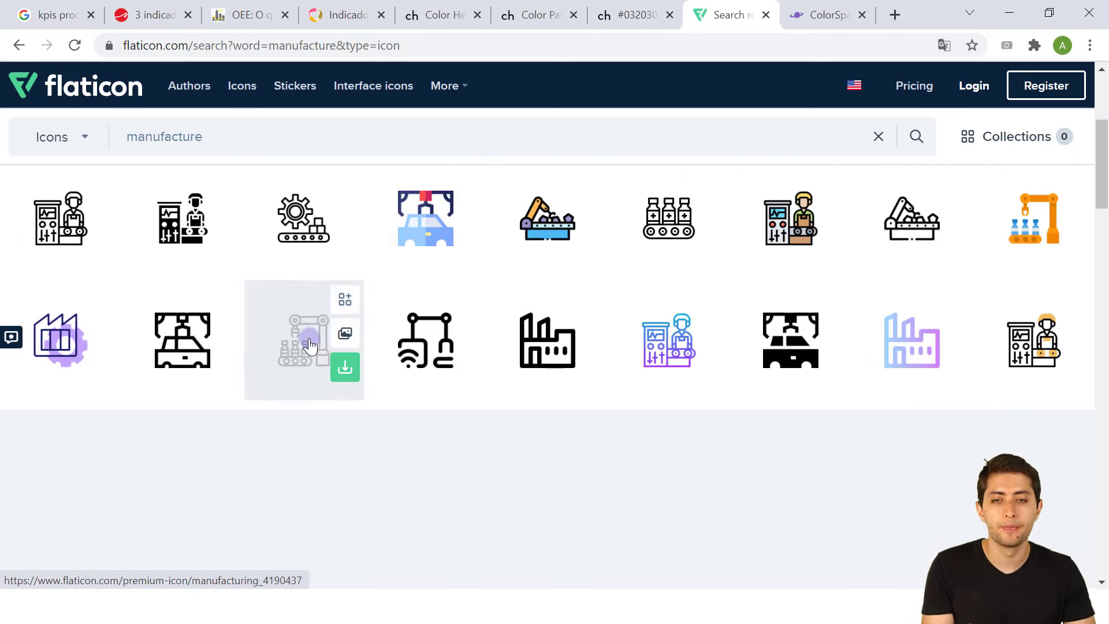
scroll(369, 301, "down", 1)
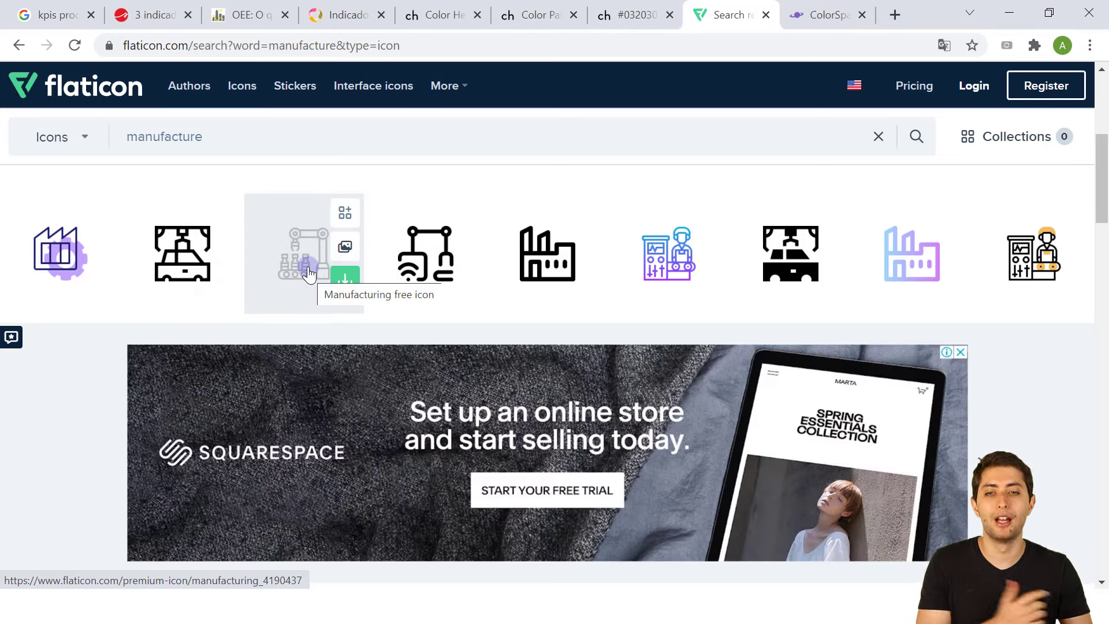
scroll(310, 277, "up", 1)
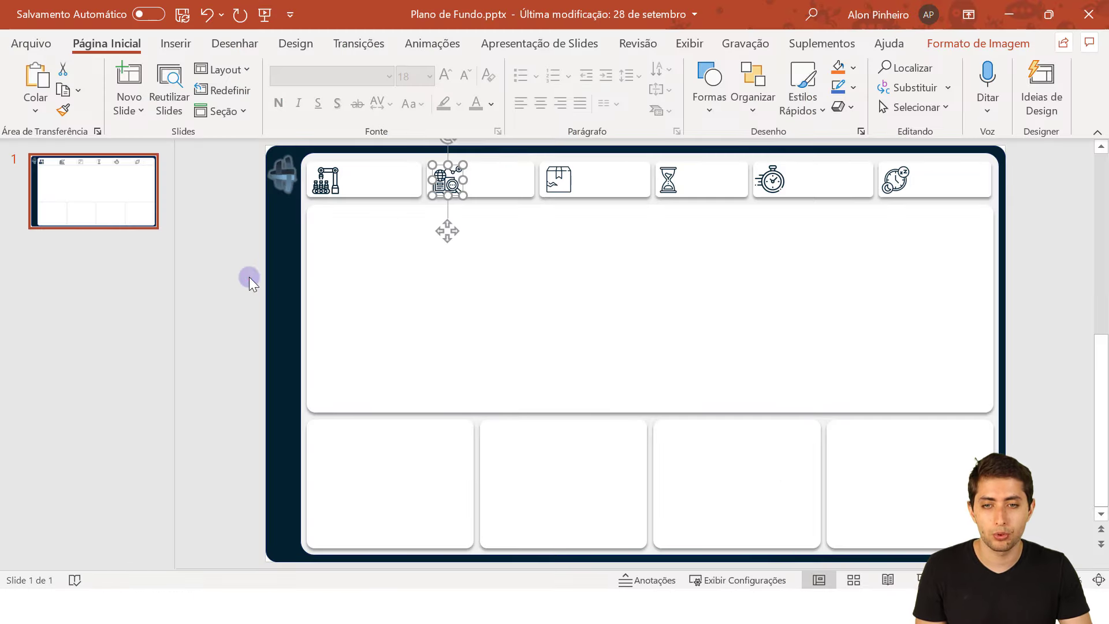
Set up saving the background slide as Plano de Fundo.png in PNG format, and cancel the save.
left_click(223, 278)
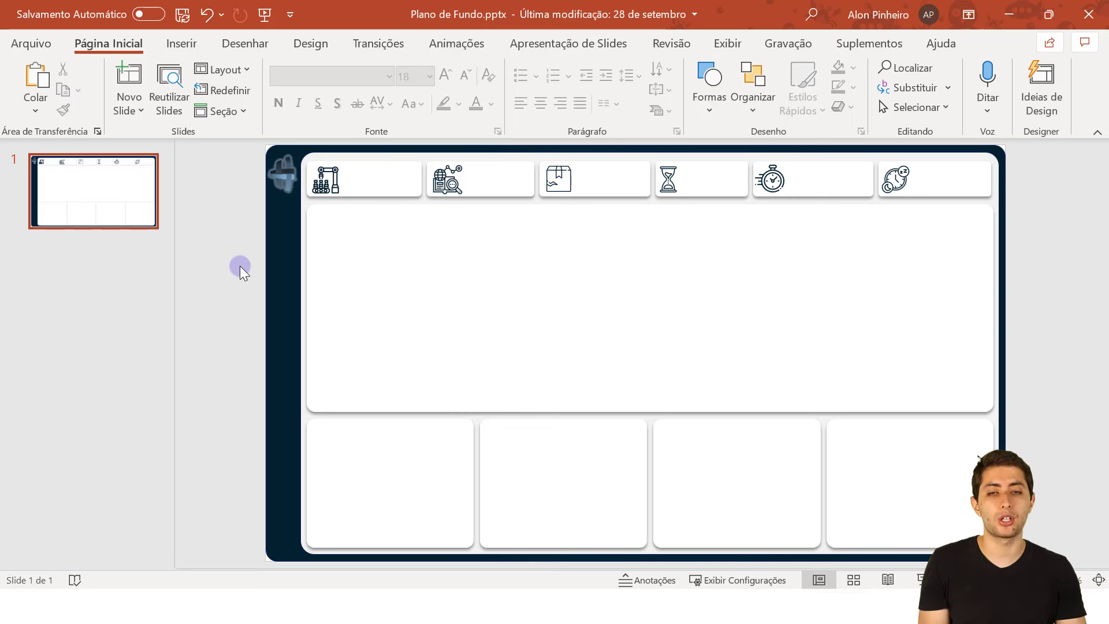
left_click(43, 42)
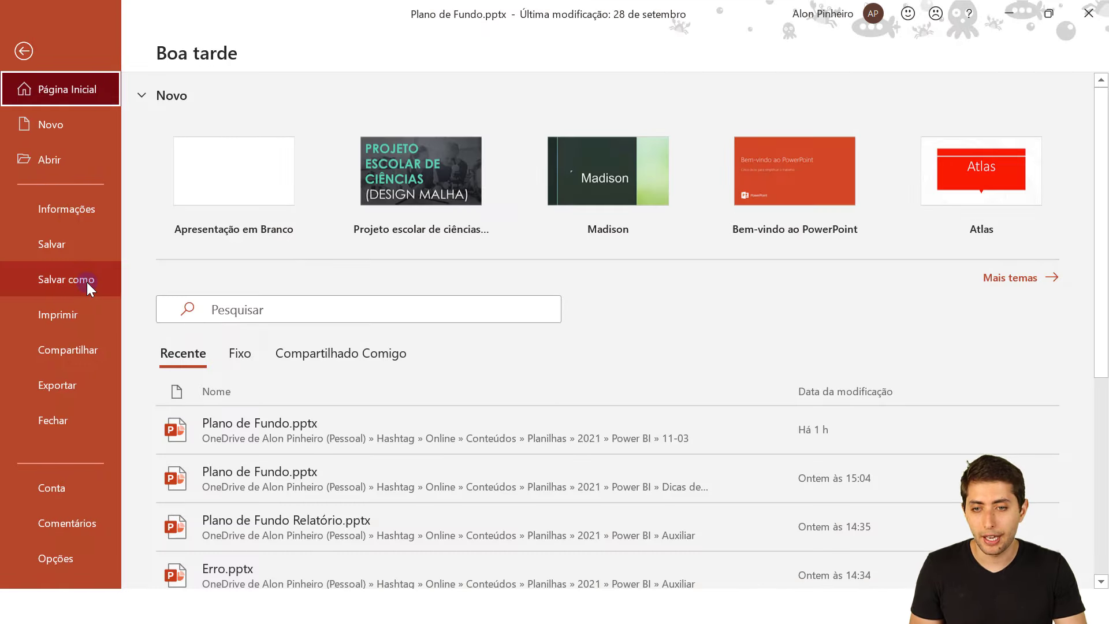
left_click(86, 282)
left_click(231, 306)
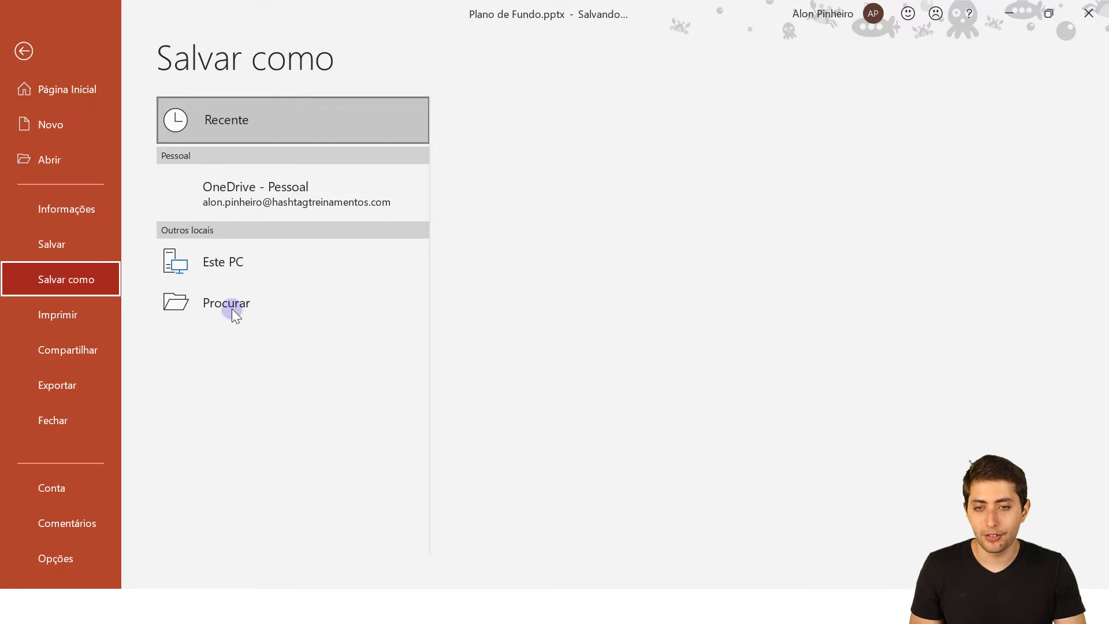
left_click(236, 349)
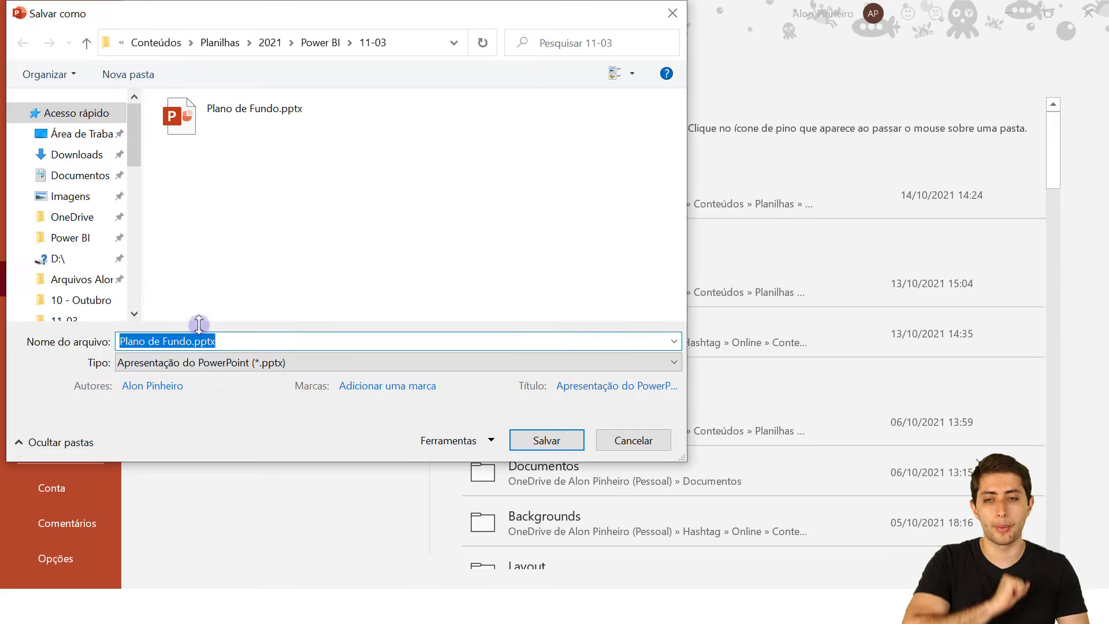
left_click(174, 363)
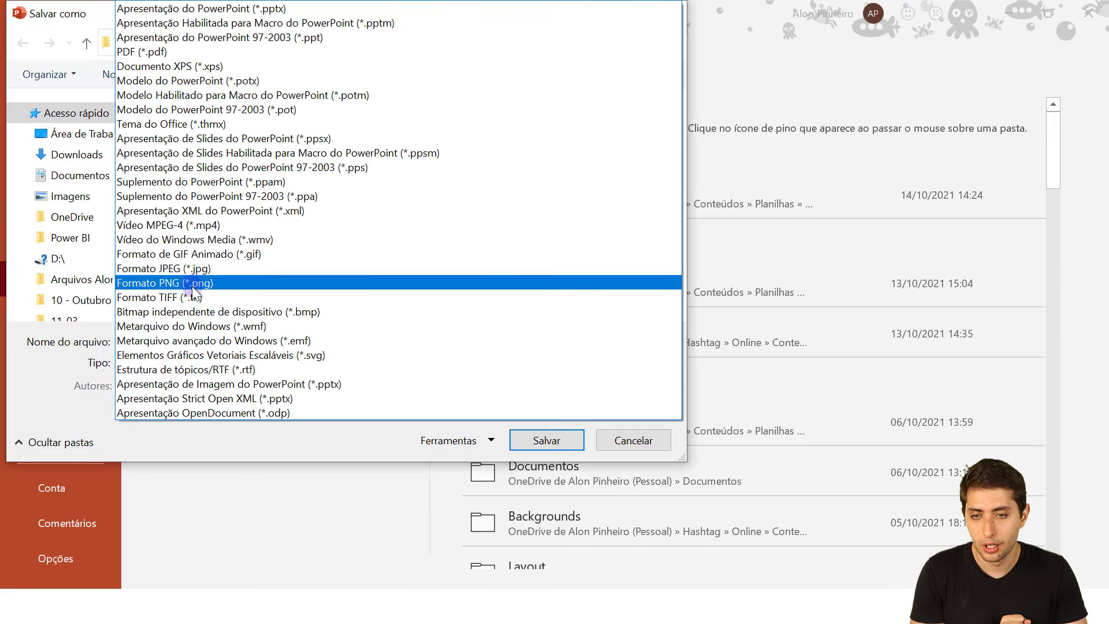
left_click(192, 283)
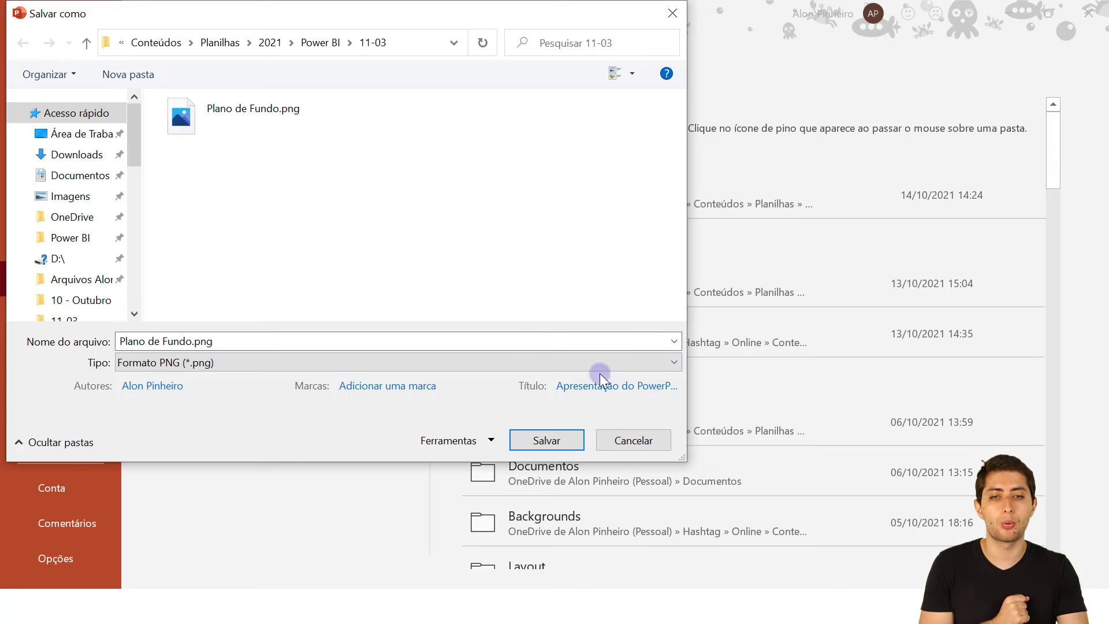
left_click(622, 442)
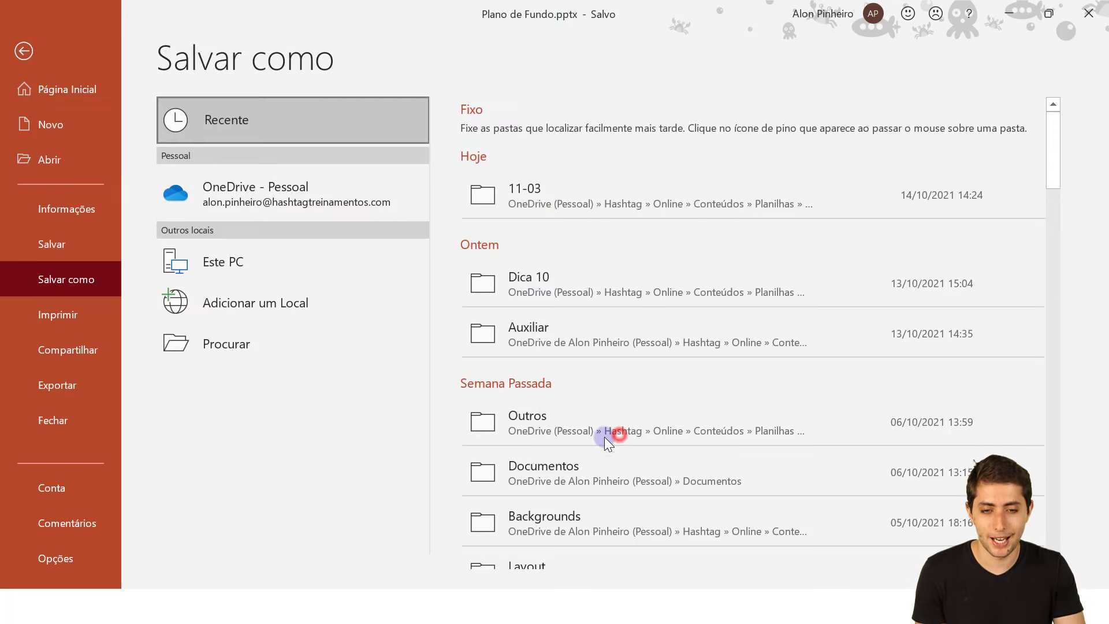
key("Escape")
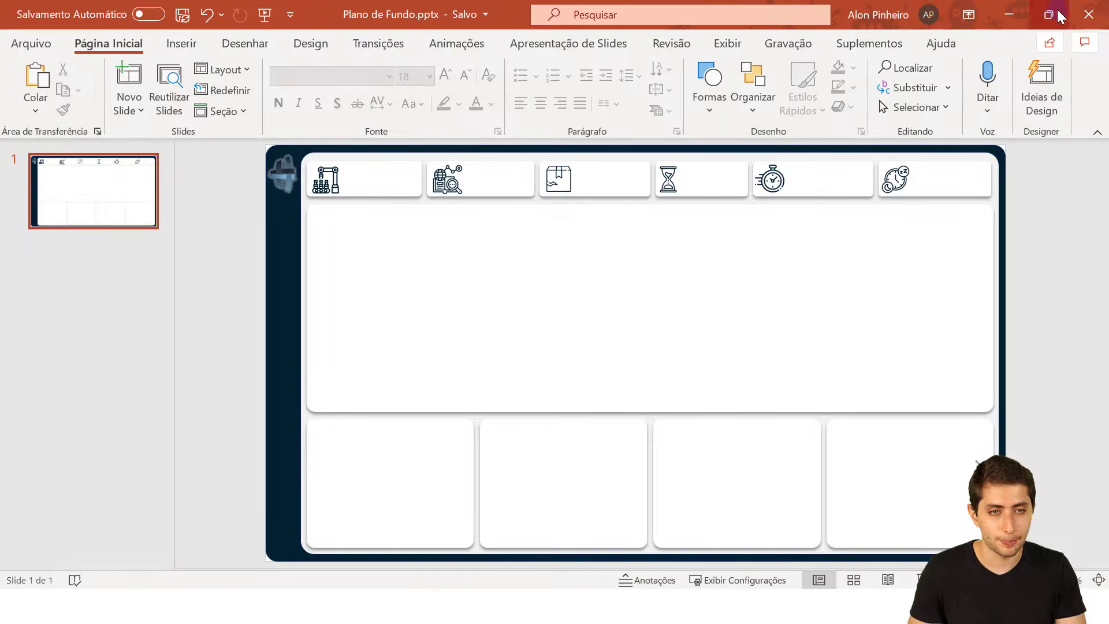
Close the presentation, view the exported Plano de Fundo.png from the 11-03 folder in File Explorer, and close the image.
left_click(1083, 16)
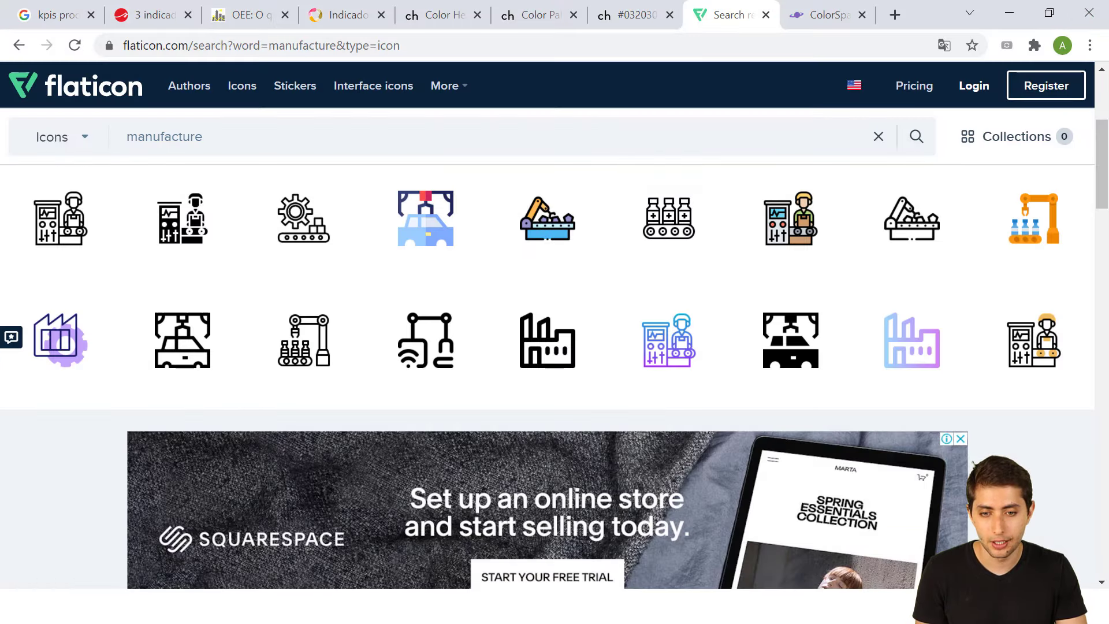
left_click(451, 606)
left_click(219, 315)
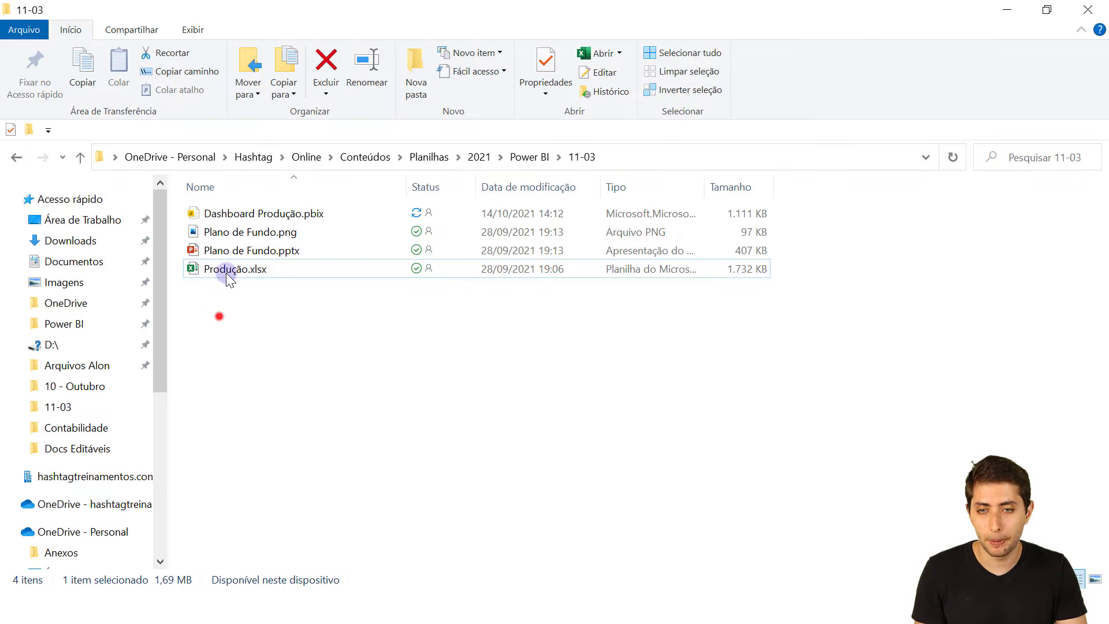
left_click(242, 228)
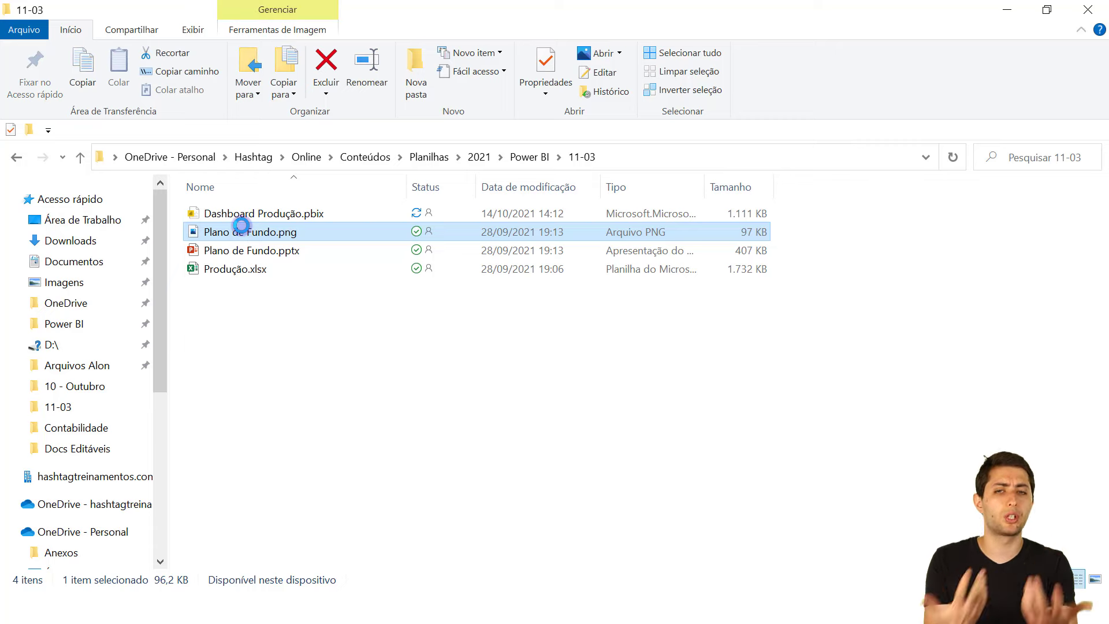
double_click(242, 229)
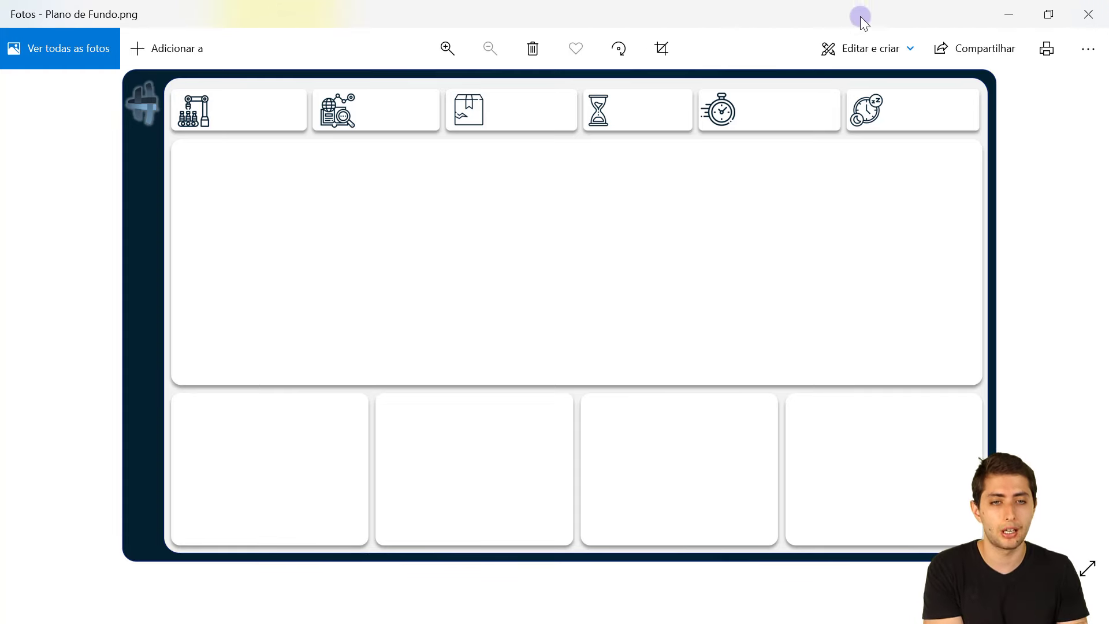
left_click(1089, 21)
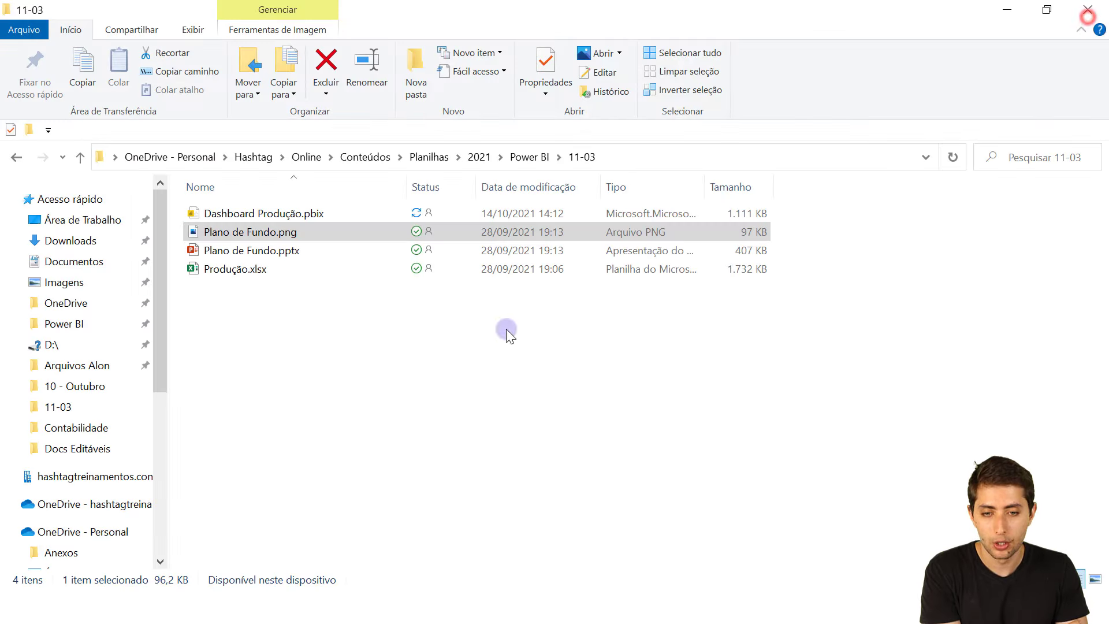
Switch to Power BI Desktop and deselect the Qtd Produzida card on the report page.
mouse_move(472, 581)
left_click(505, 553)
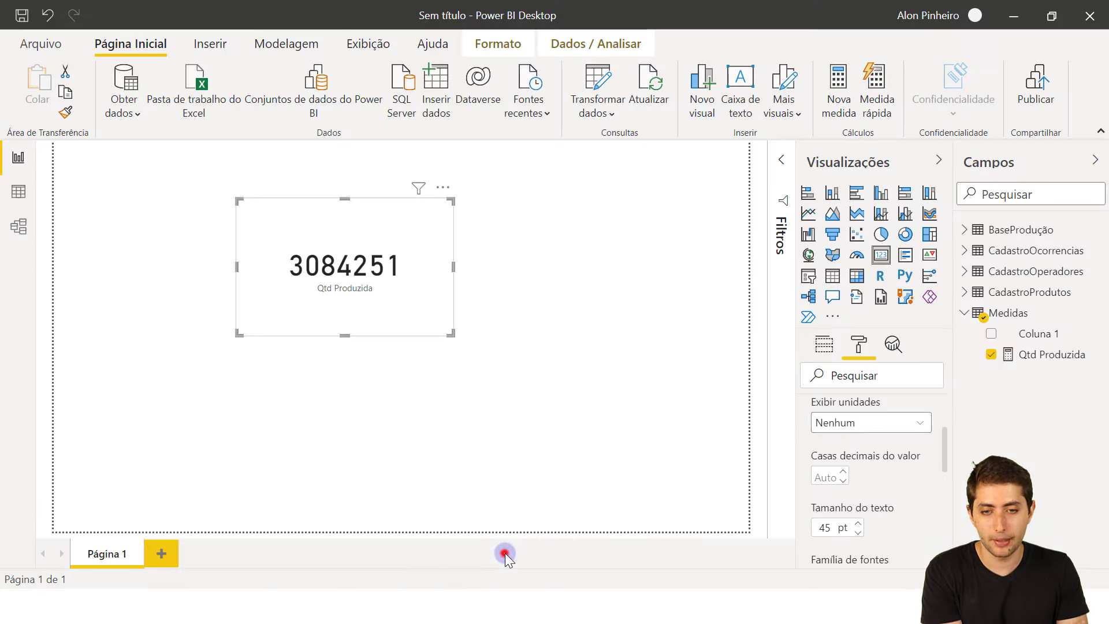
left_click(461, 421)
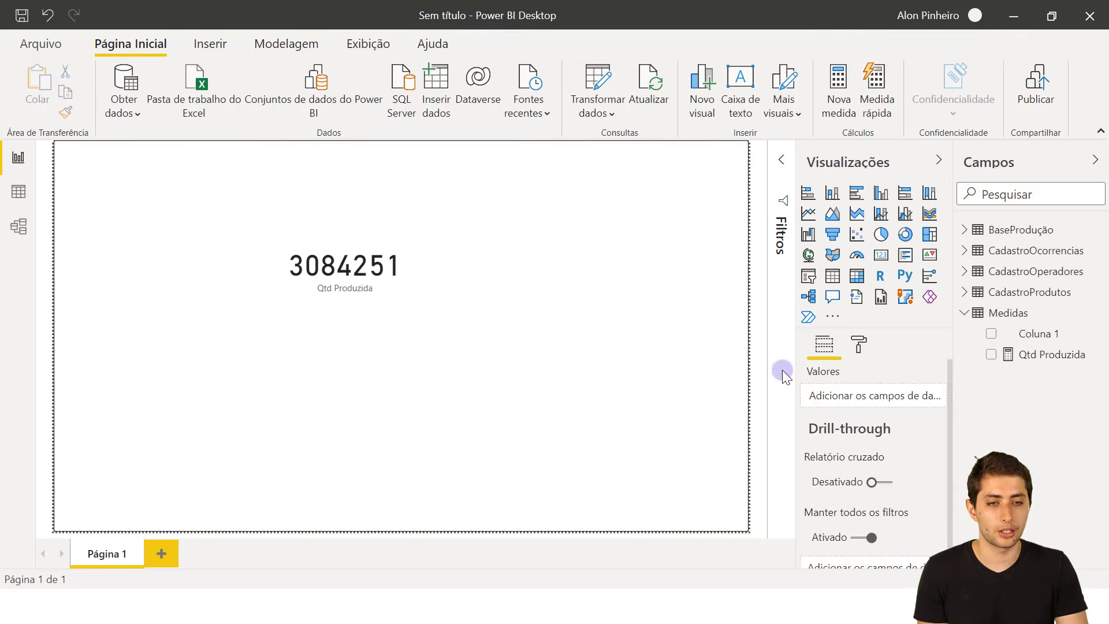
left_click_drag(808, 297, 498, 316)
left_click_drag(606, 377, 574, 379)
left_click(628, 301)
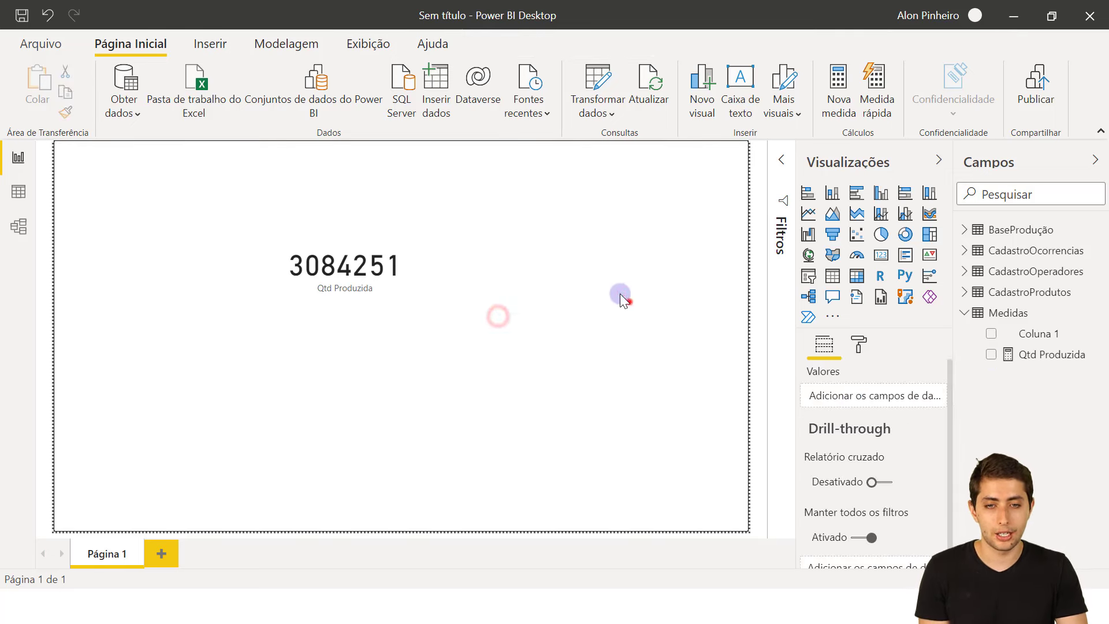
left_click_drag(155, 371, 268, 457)
left_click_drag(318, 407, 413, 408)
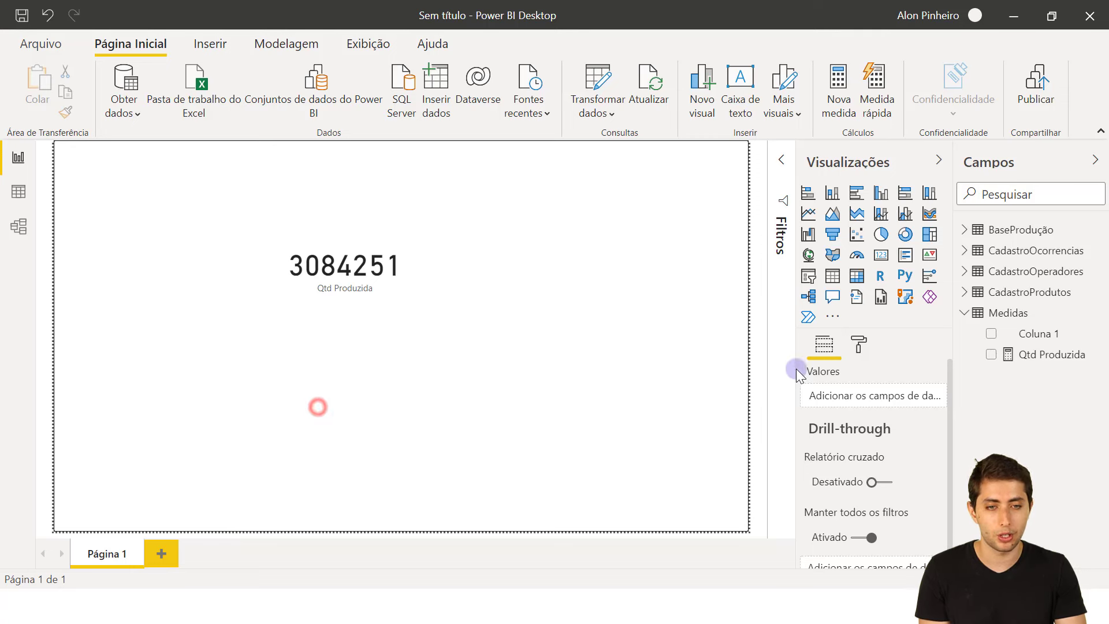
Add Plano de Fundo.png from the 11-03 folder as the report page's background image.
left_click(858, 343)
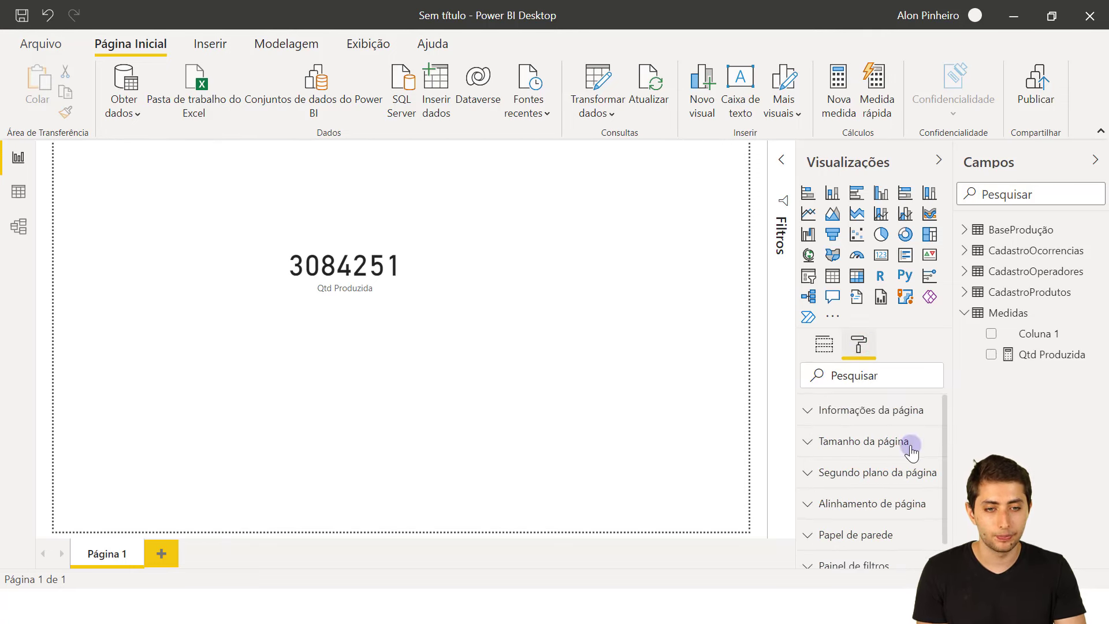
left_click(870, 480)
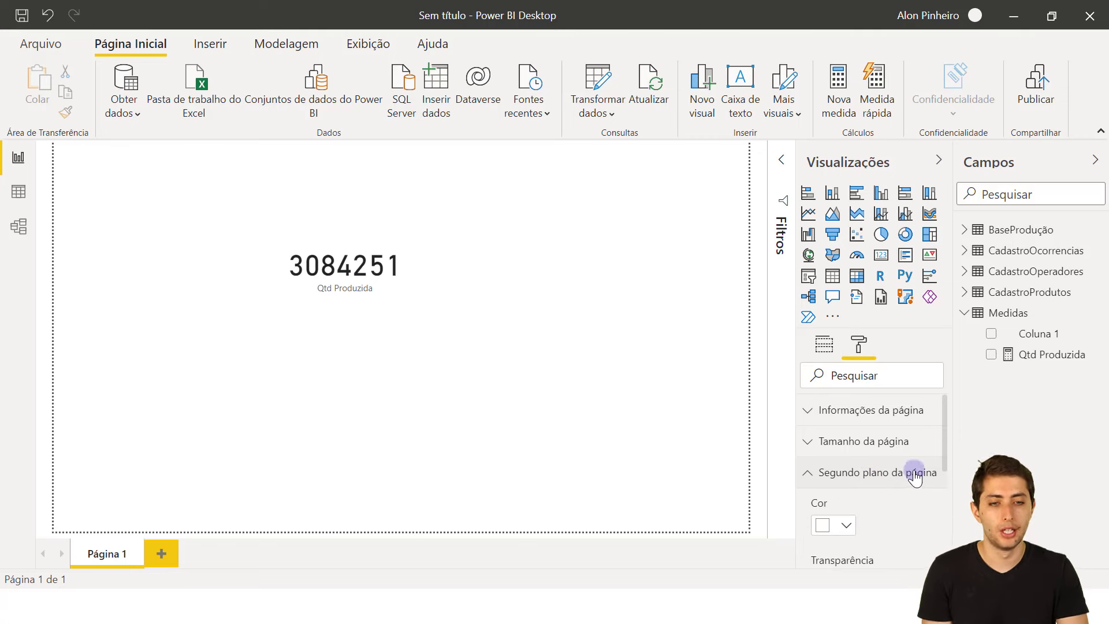
left_click_drag(944, 438, 947, 508)
left_click(869, 481)
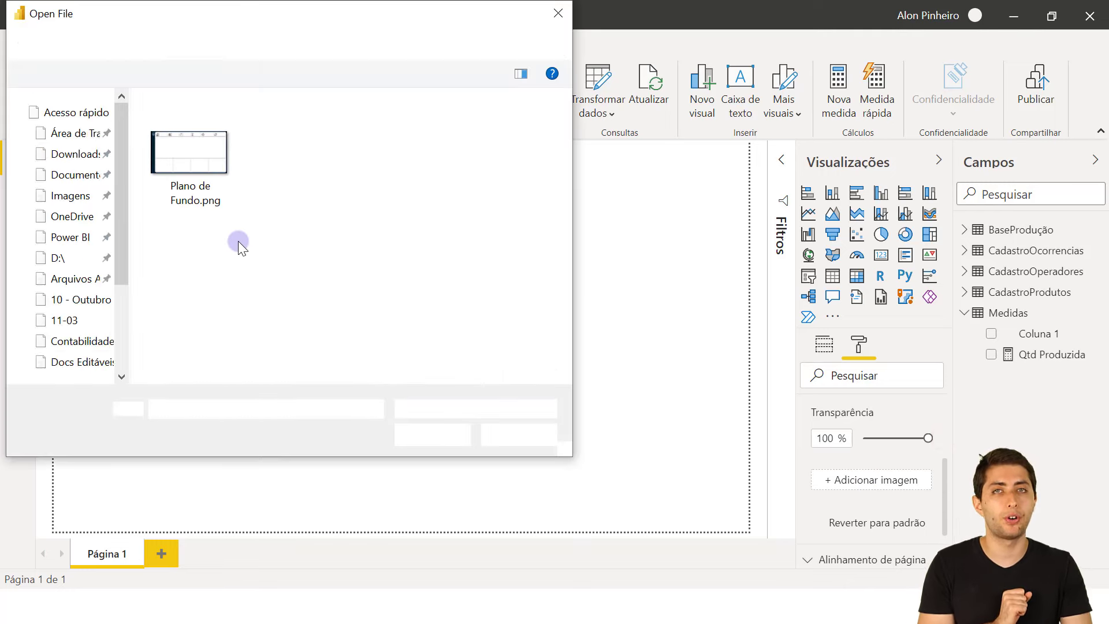
left_click(206, 183)
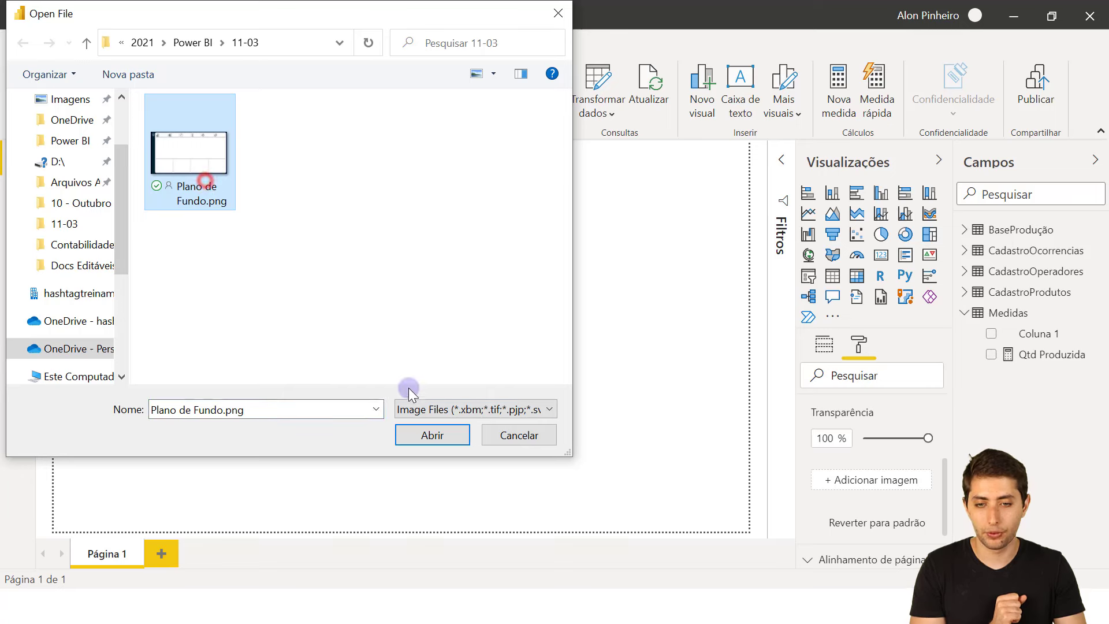
left_click(438, 436)
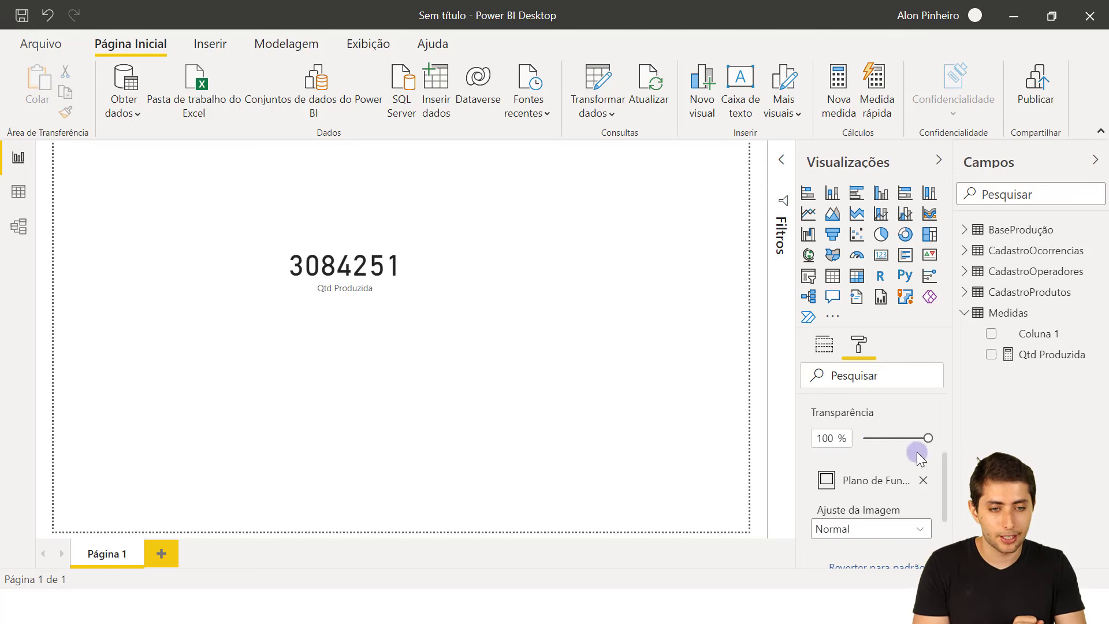
Set the page background's transparency to 0% and its image fit to Ajuste.
left_click_drag(927, 438, 838, 439)
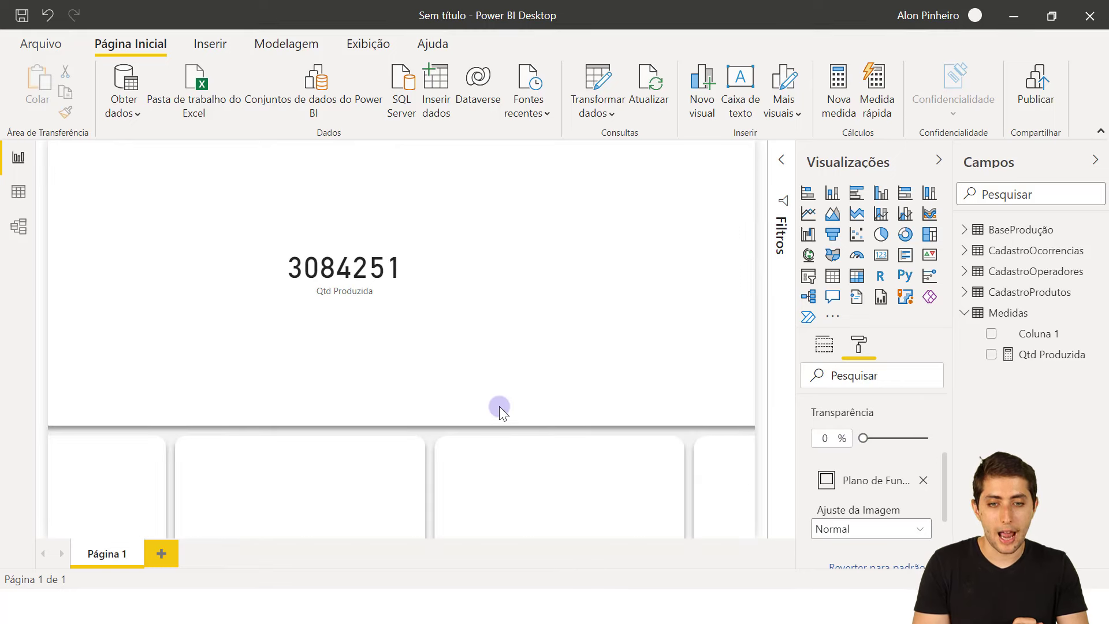
left_click_drag(470, 401, 569, 455)
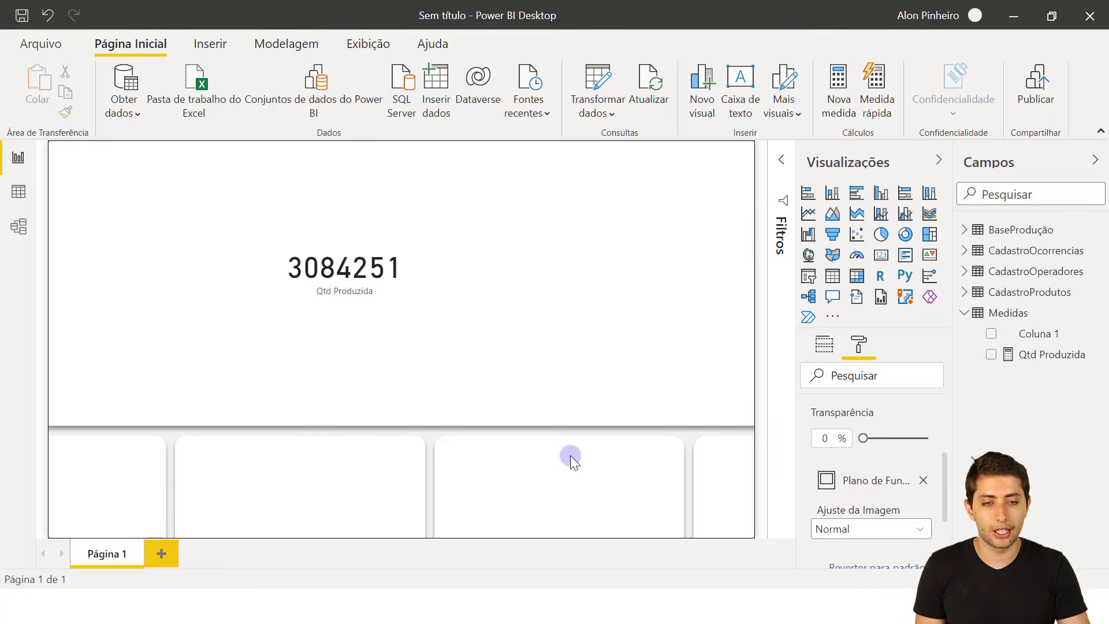
left_click(849, 529)
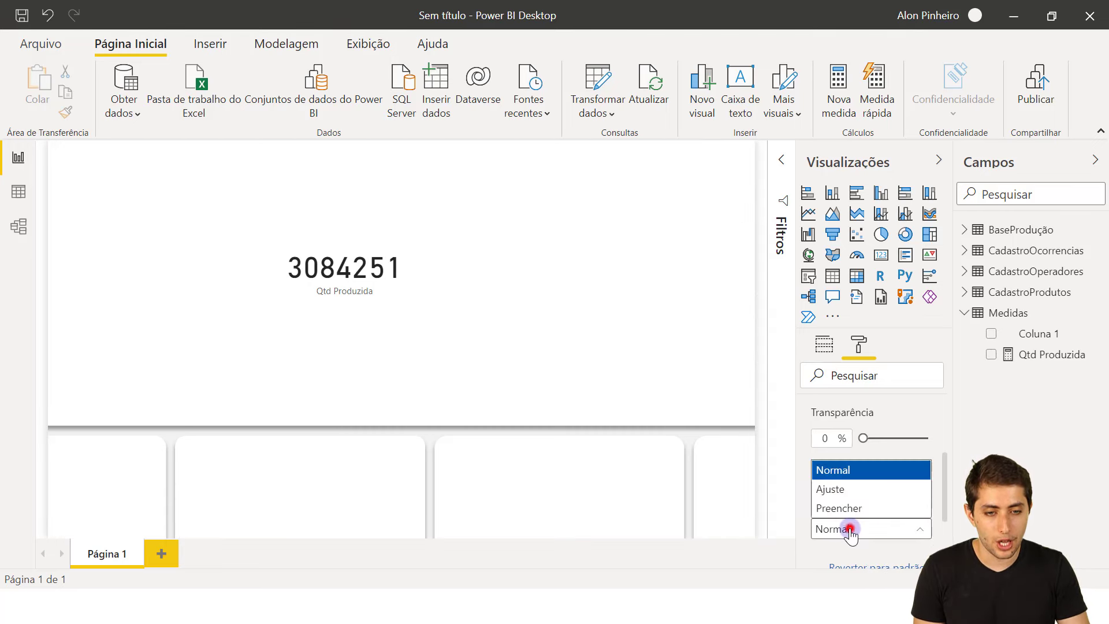
left_click(849, 489)
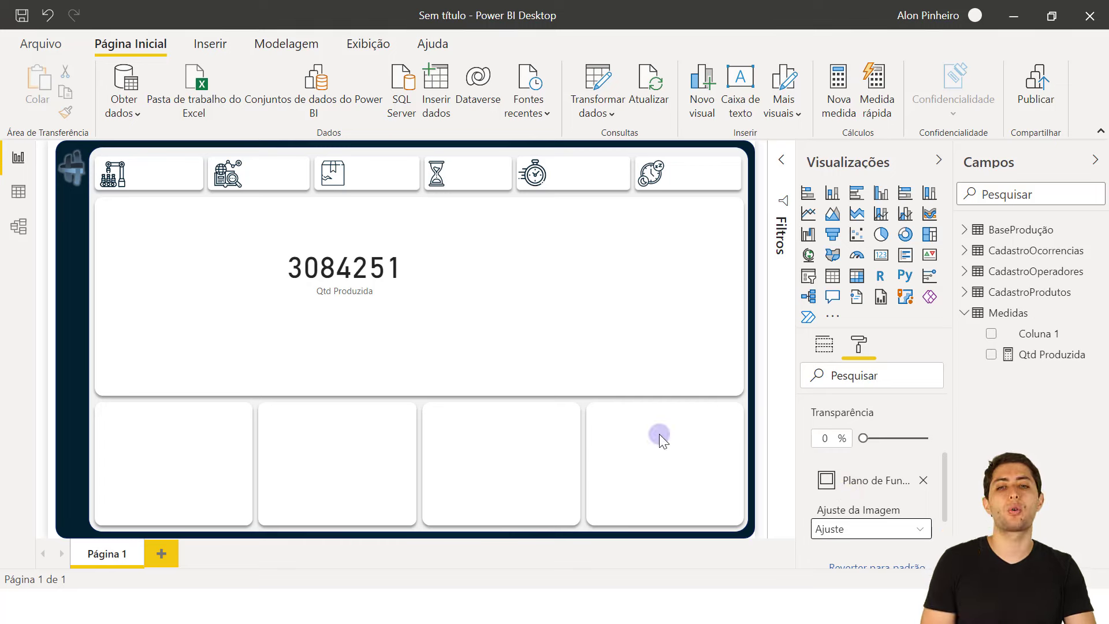
Move the Qtd Produzida card down and to the left within the background's large central panel.
left_click(340, 285)
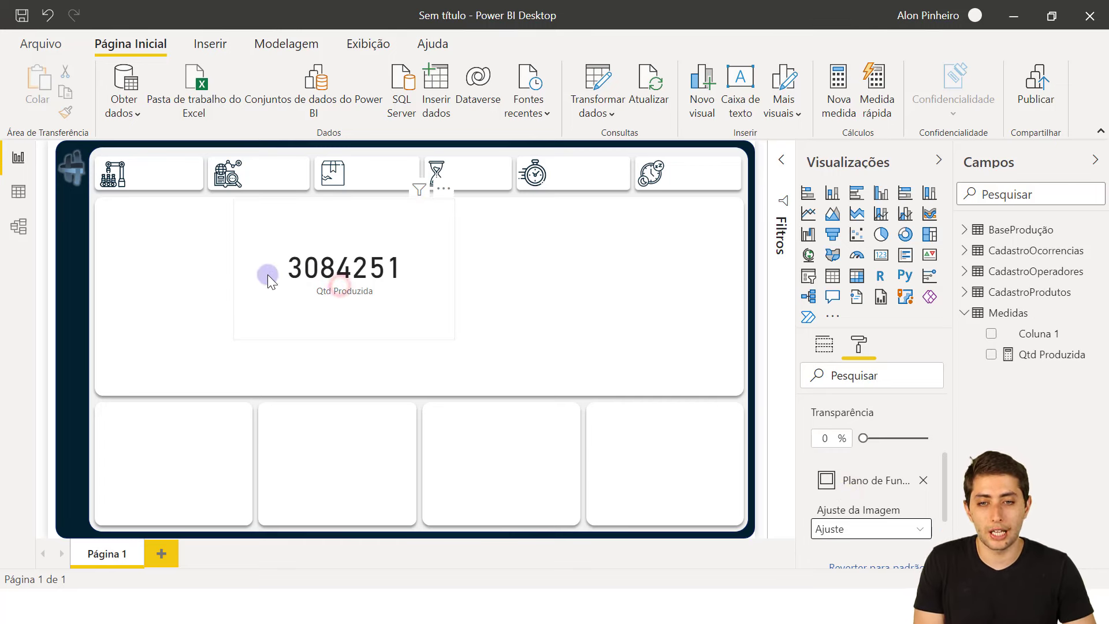
left_click_drag(347, 301, 279, 331)
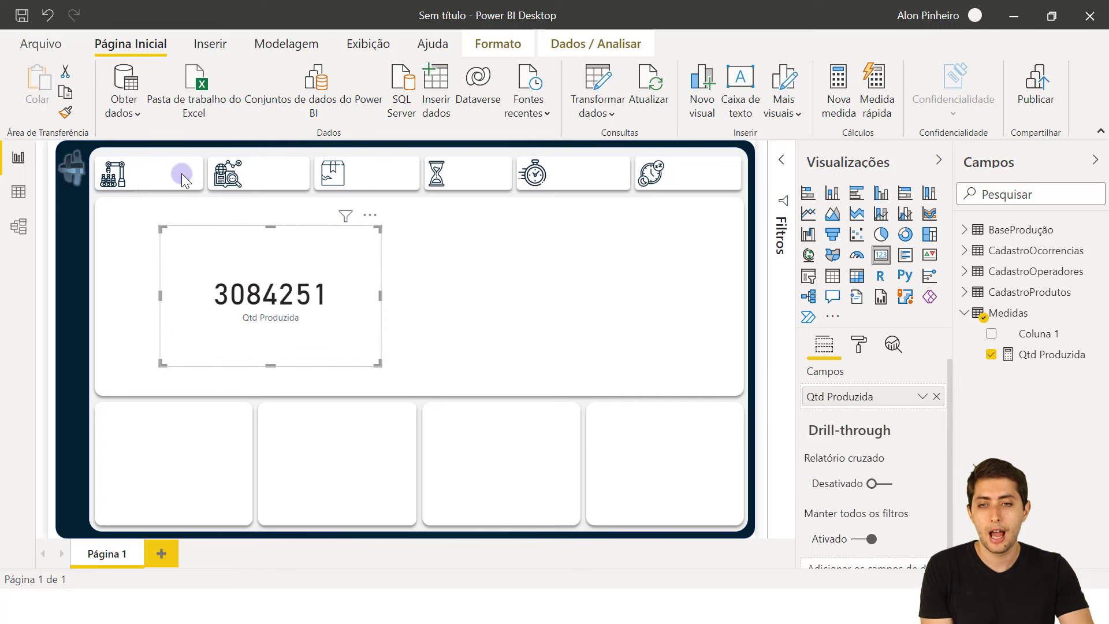
left_click(150, 165)
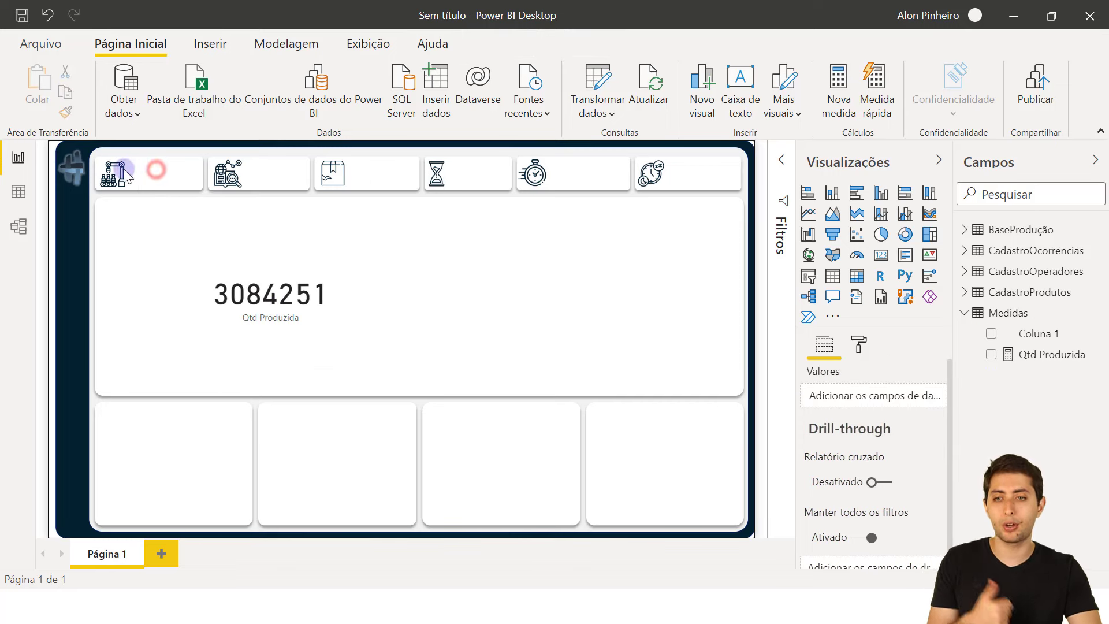
left_click(95, 154)
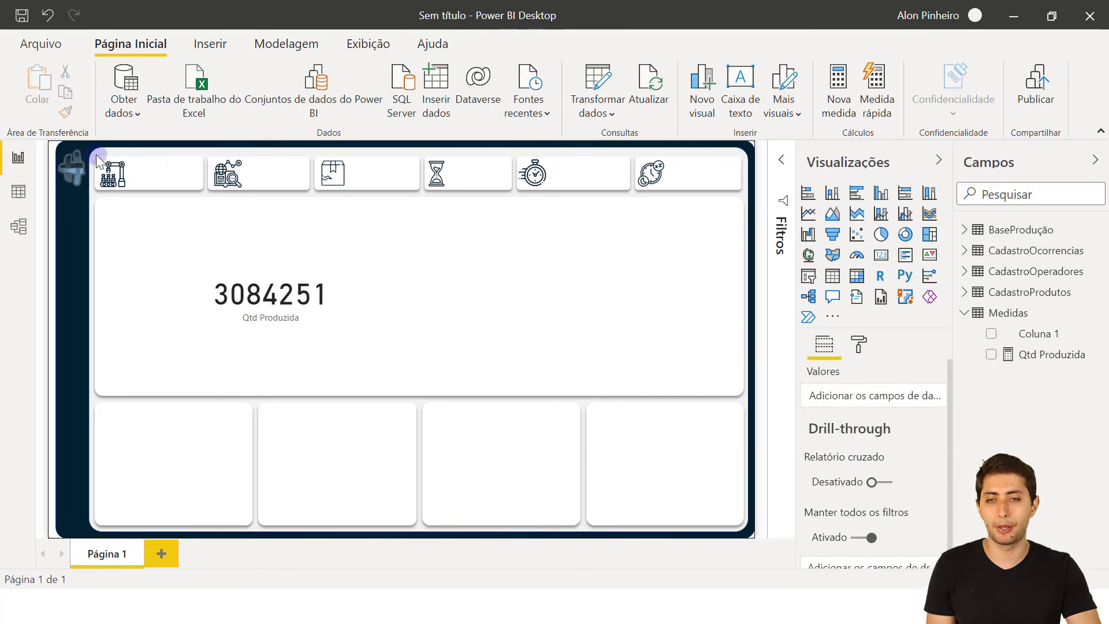
left_click(203, 155)
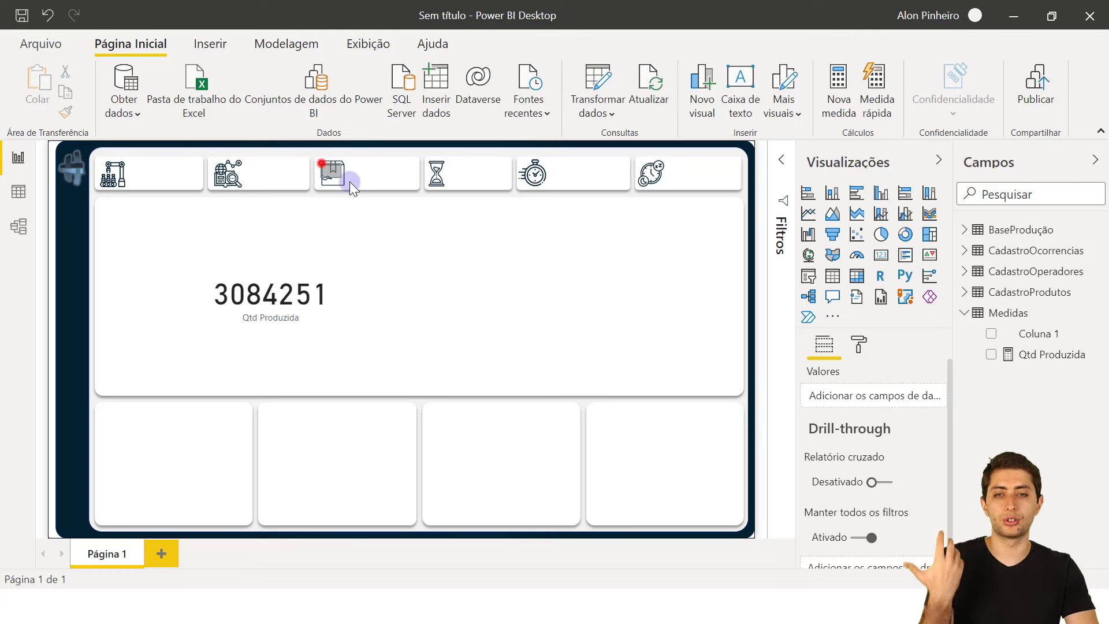
left_click(437, 176)
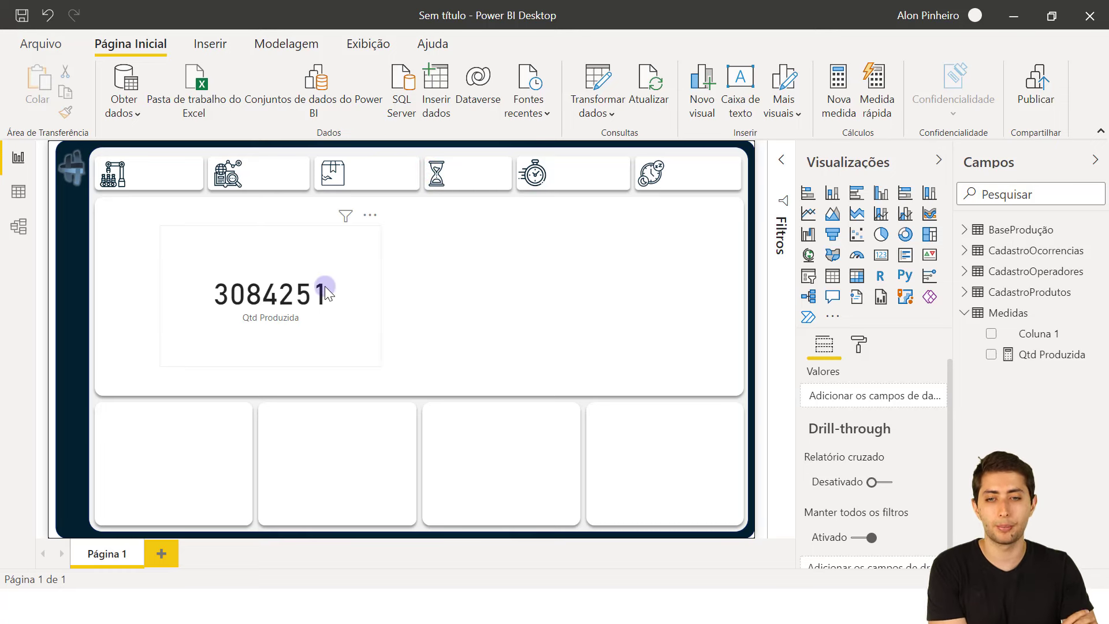
Convert the Qtd Produzida card into a multi-row card visual (Cartão de linha múltipla).
left_click(269, 293)
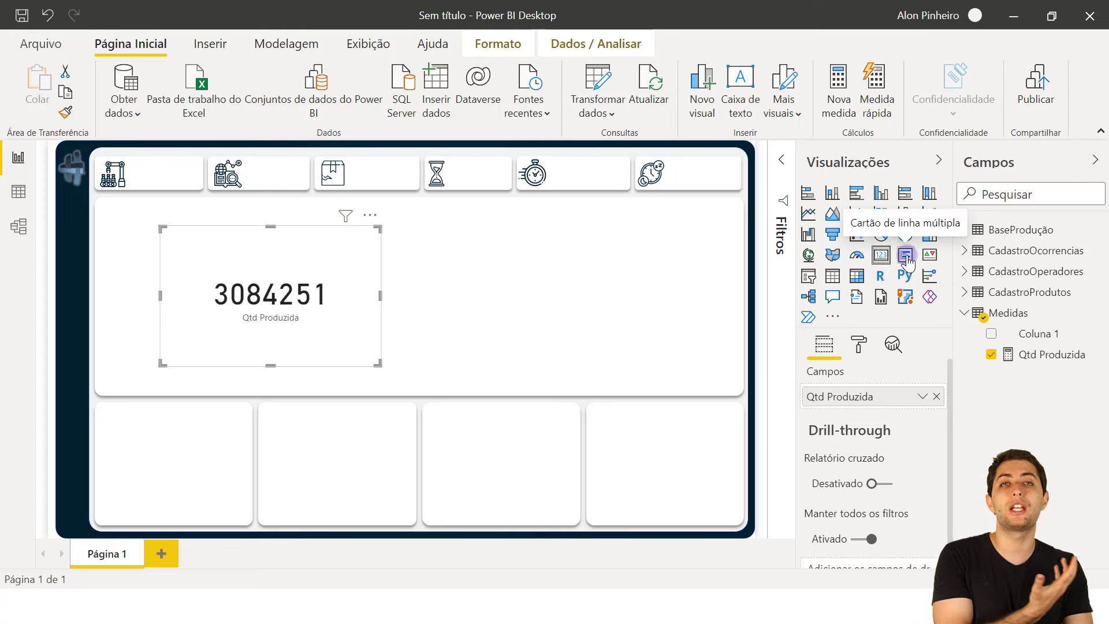
left_click(279, 262)
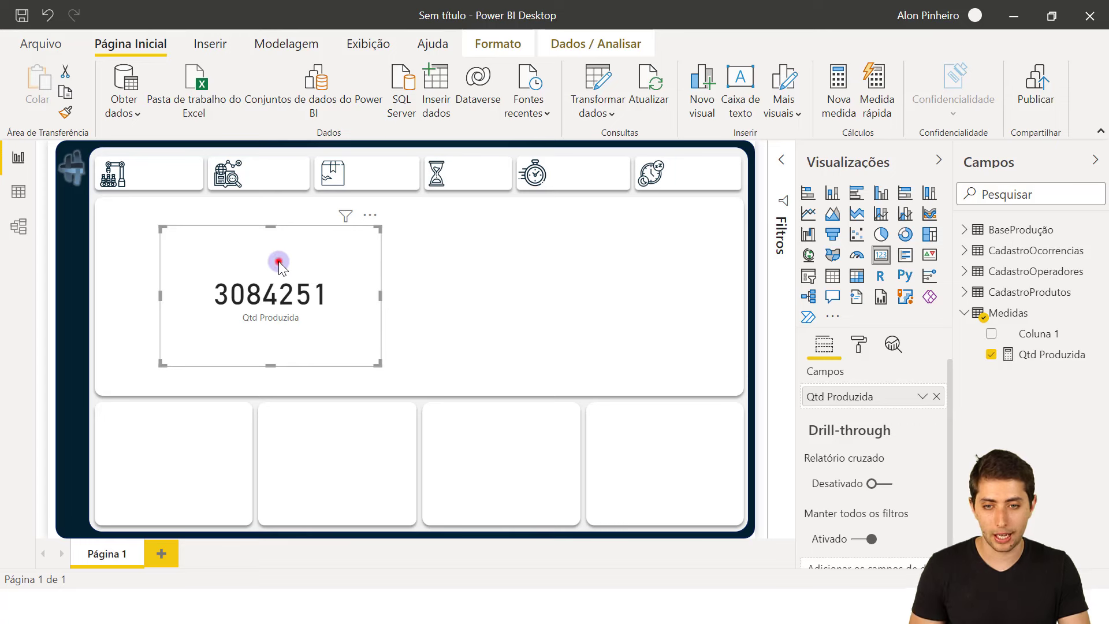
left_click(290, 277)
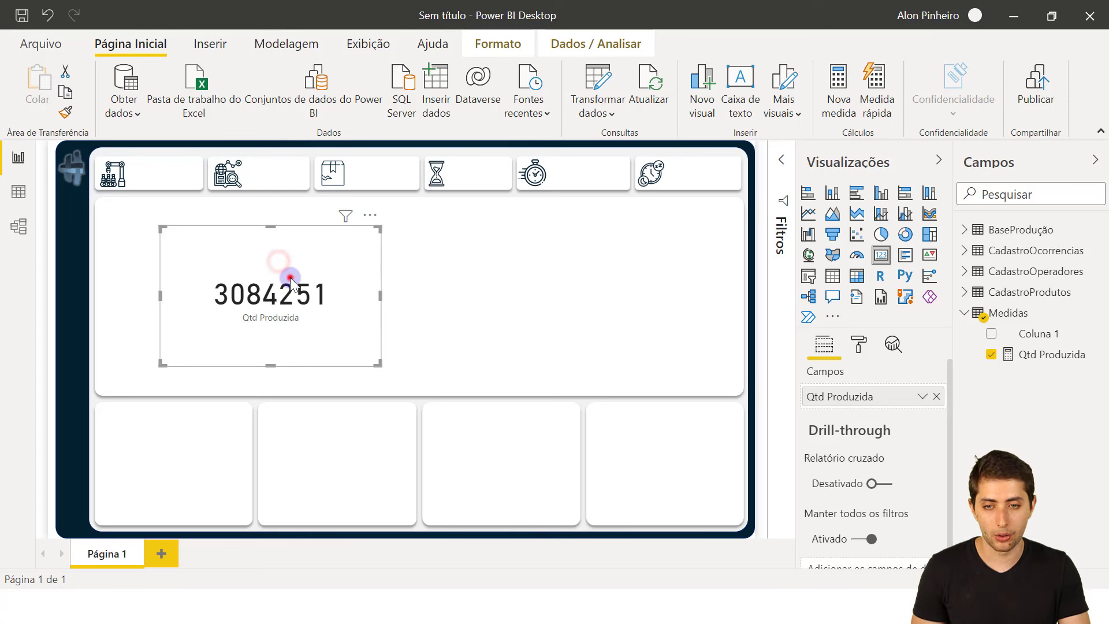
left_click(907, 257)
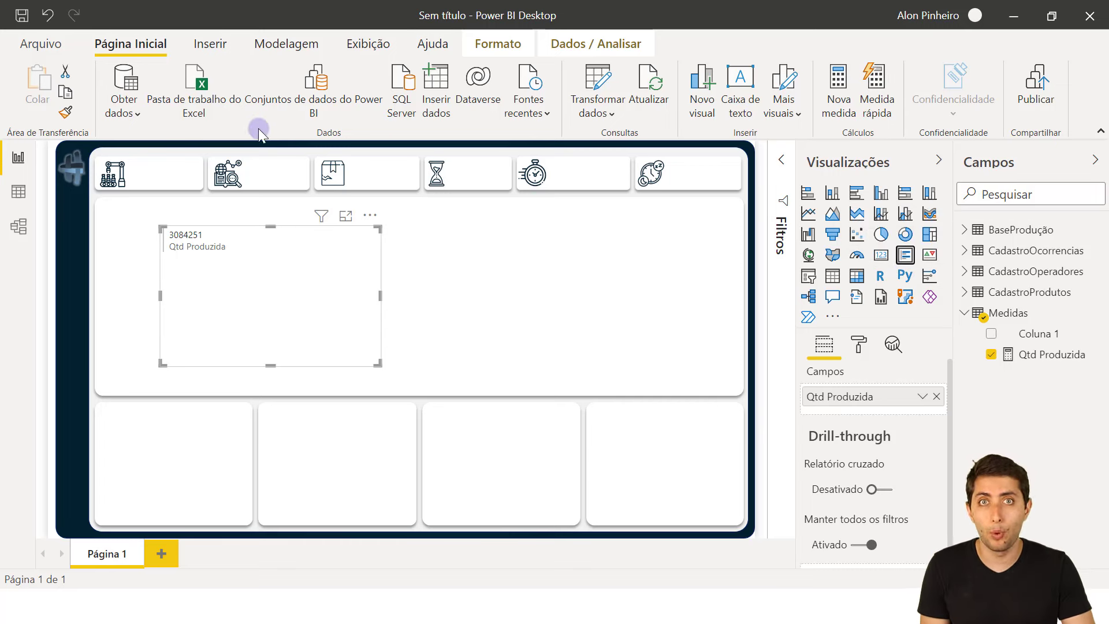
Move the Qtd Produzida multi-row card beside the robot-arm icon in the first indicator box and shrink its frame.
left_click(169, 176)
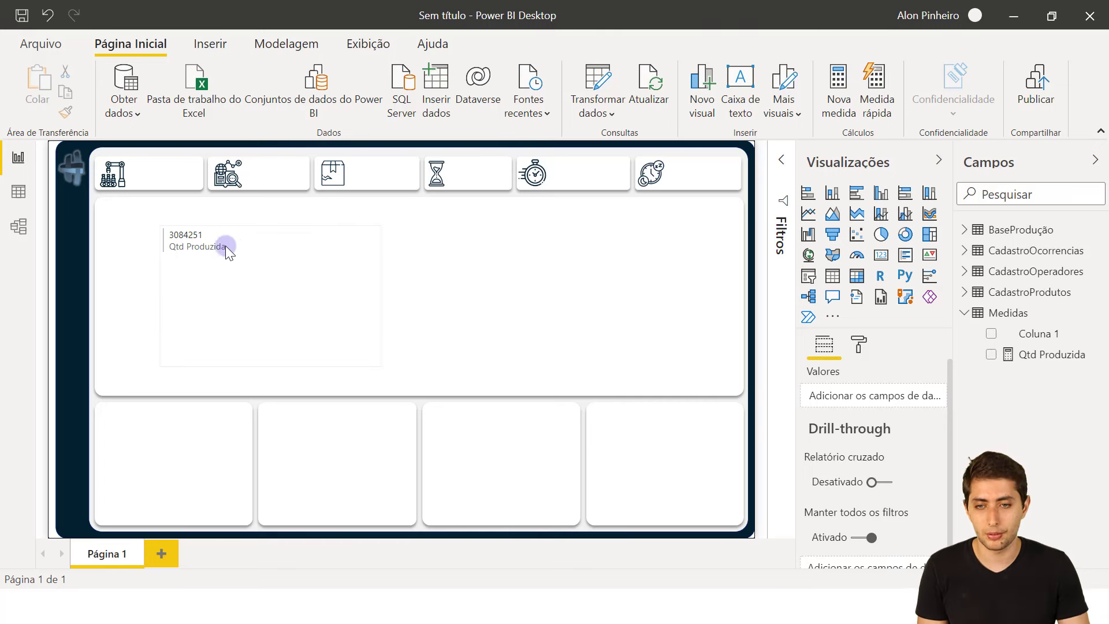
left_click_drag(214, 261, 184, 196)
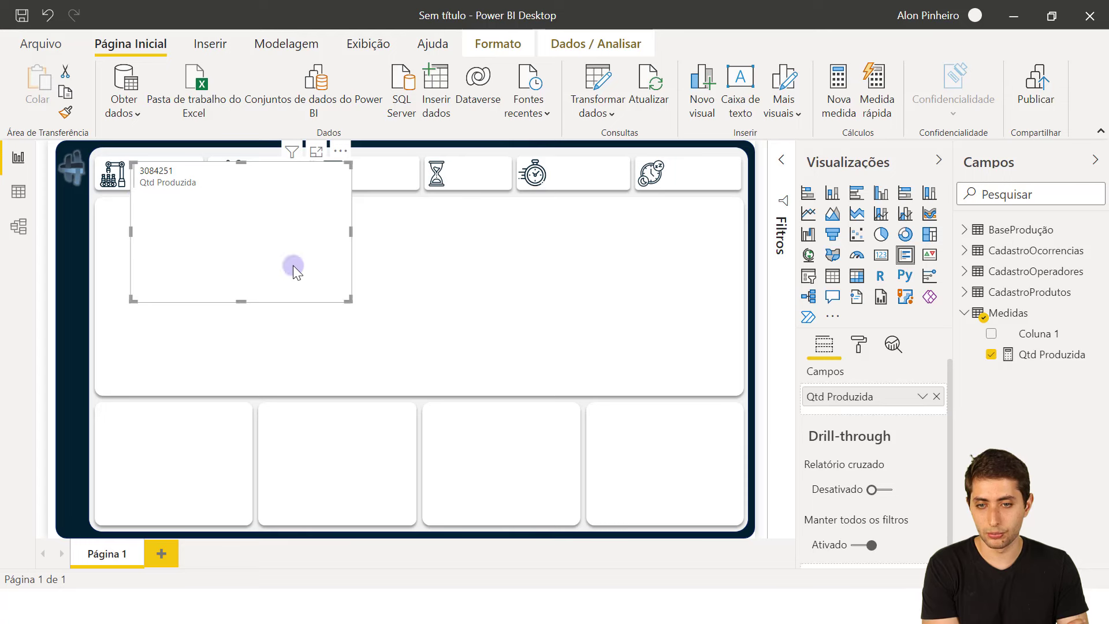
left_click_drag(351, 299, 292, 218)
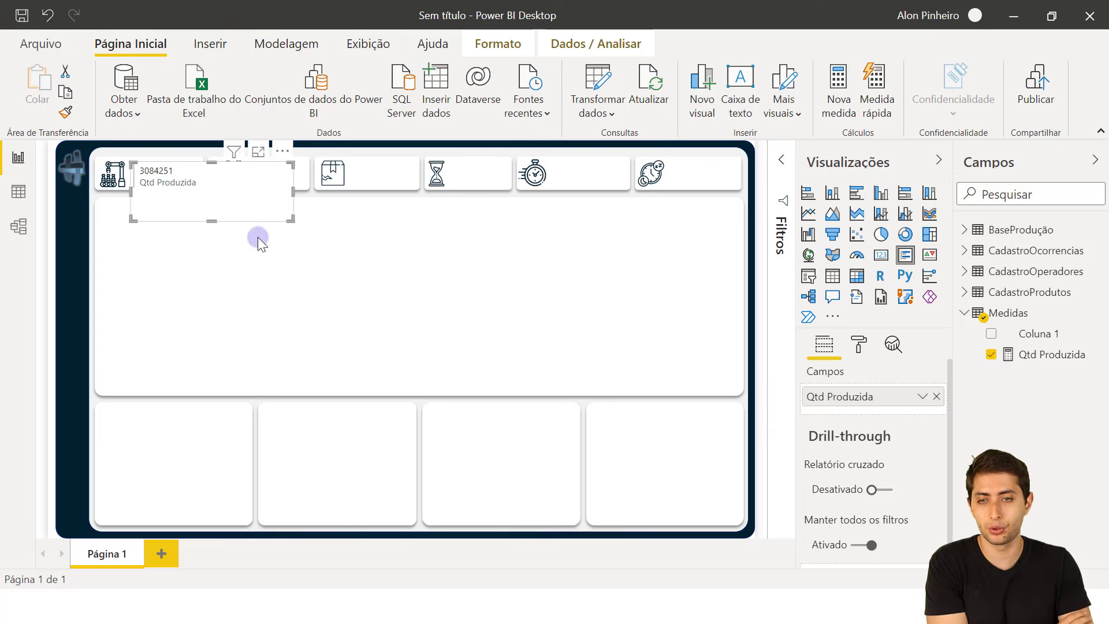
Turn off the background (Tela de fundo) of the Qtd Produzida multi-row card.
left_click(861, 344)
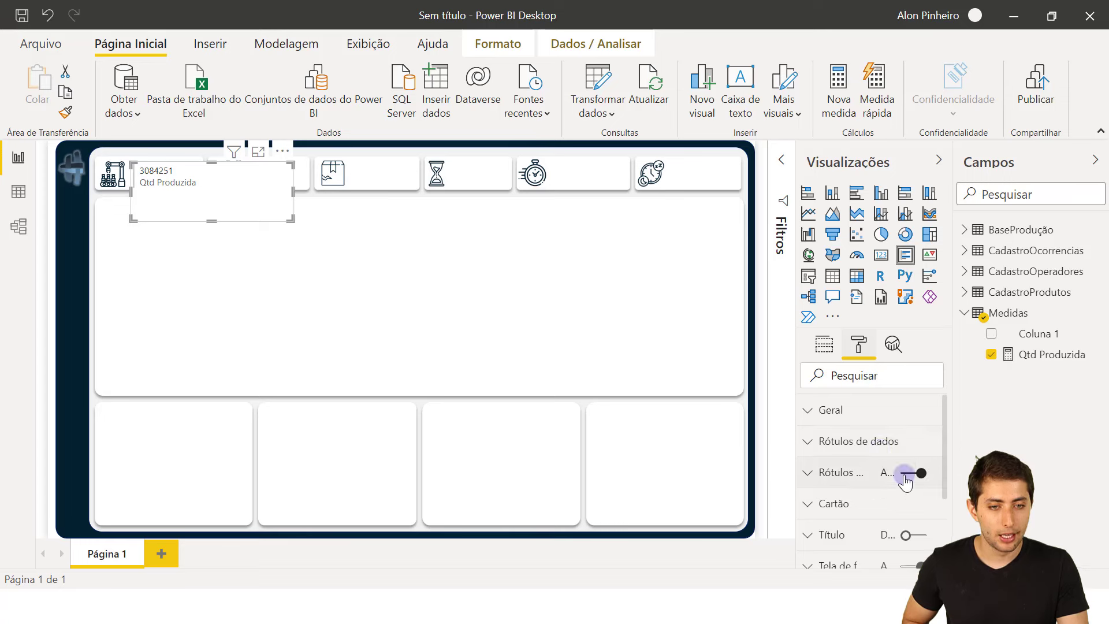
scroll(904, 478, "down", 2)
left_click(915, 480)
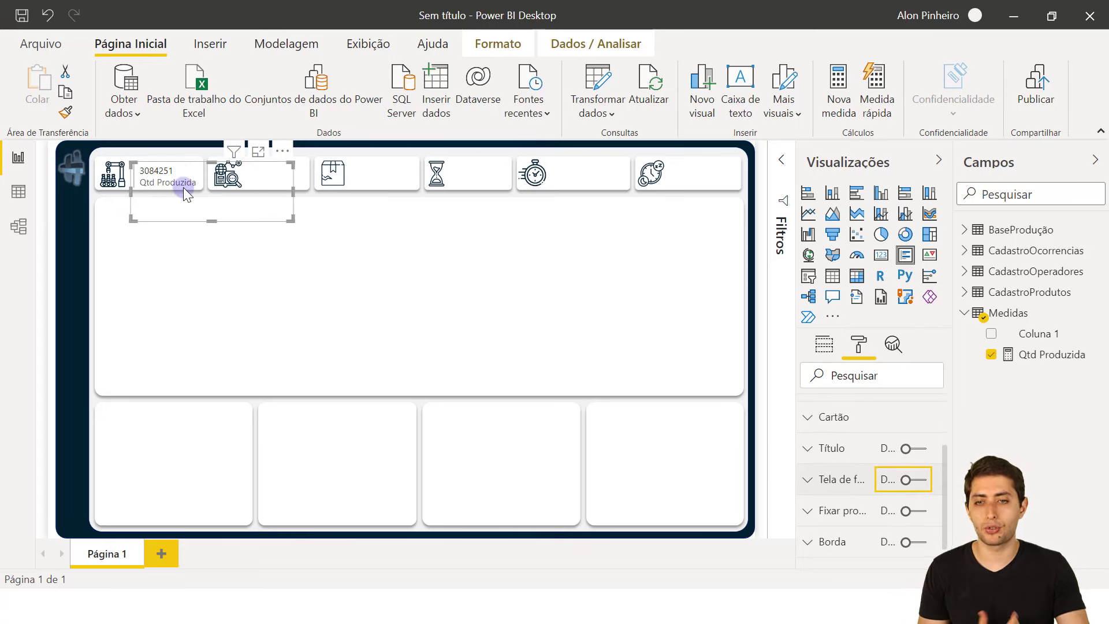
key("Up")
key("Up")
key("Up")
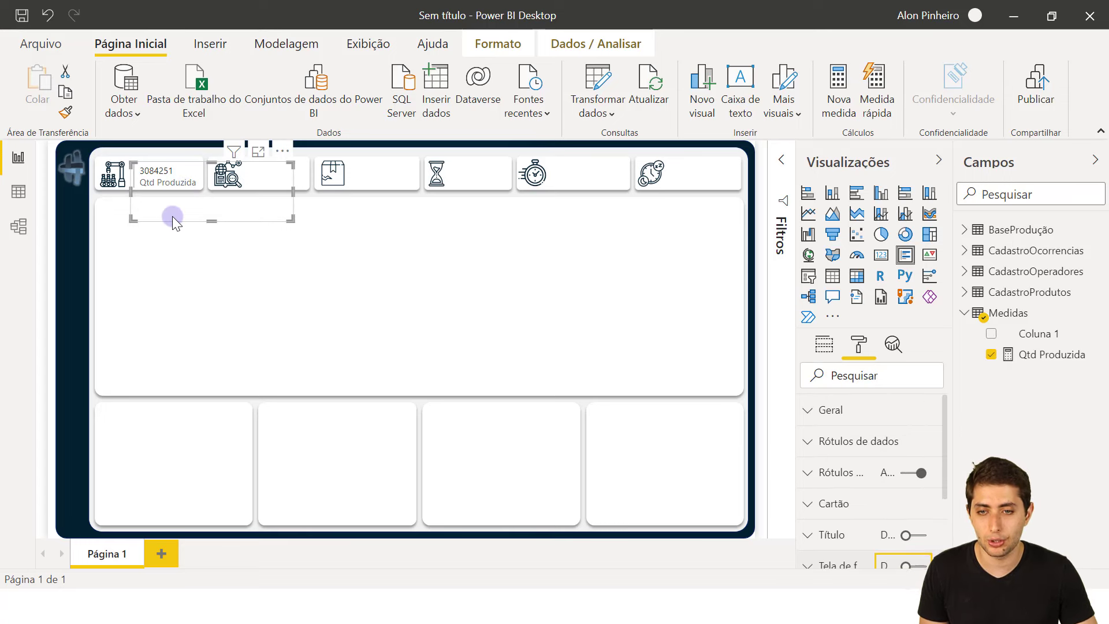
left_click(178, 173)
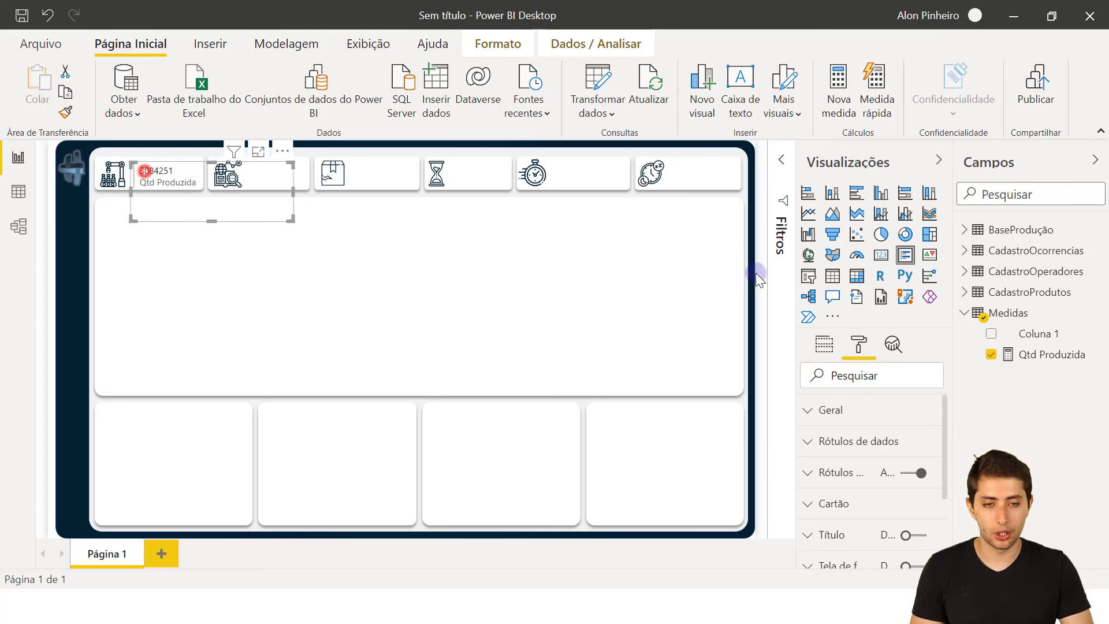
Enlarge the card's data label (Rótulos de dados) text to 19 pt and nudge the card slightly up within its indicator box.
left_click(857, 444)
scroll(858, 444, "down", 2)
scroll(860, 440, "up", 1)
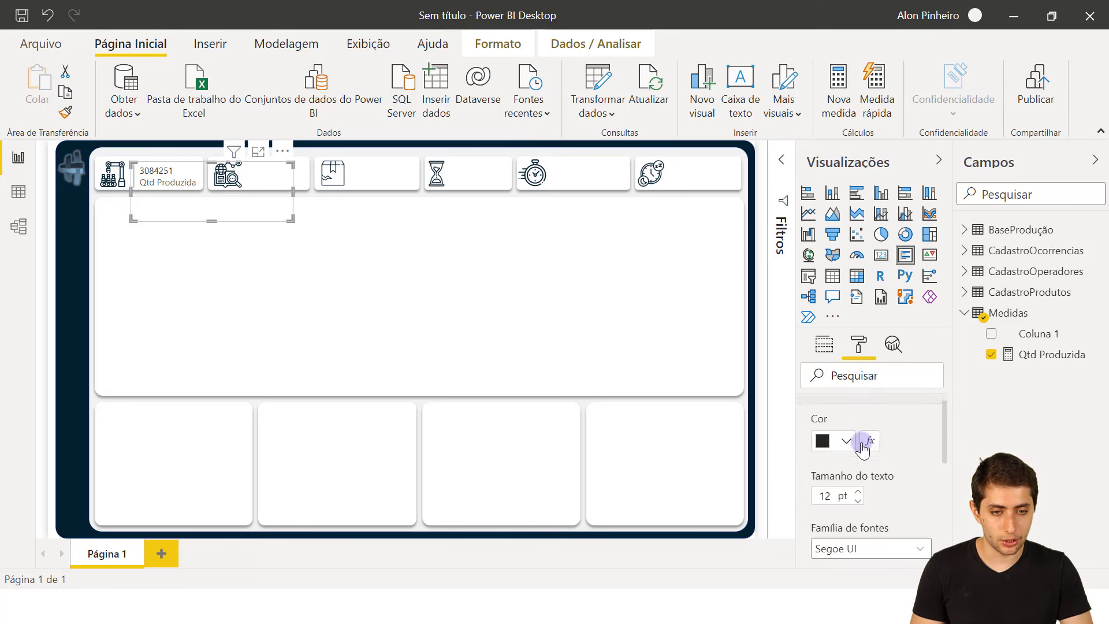
scroll(861, 446, "down", 1)
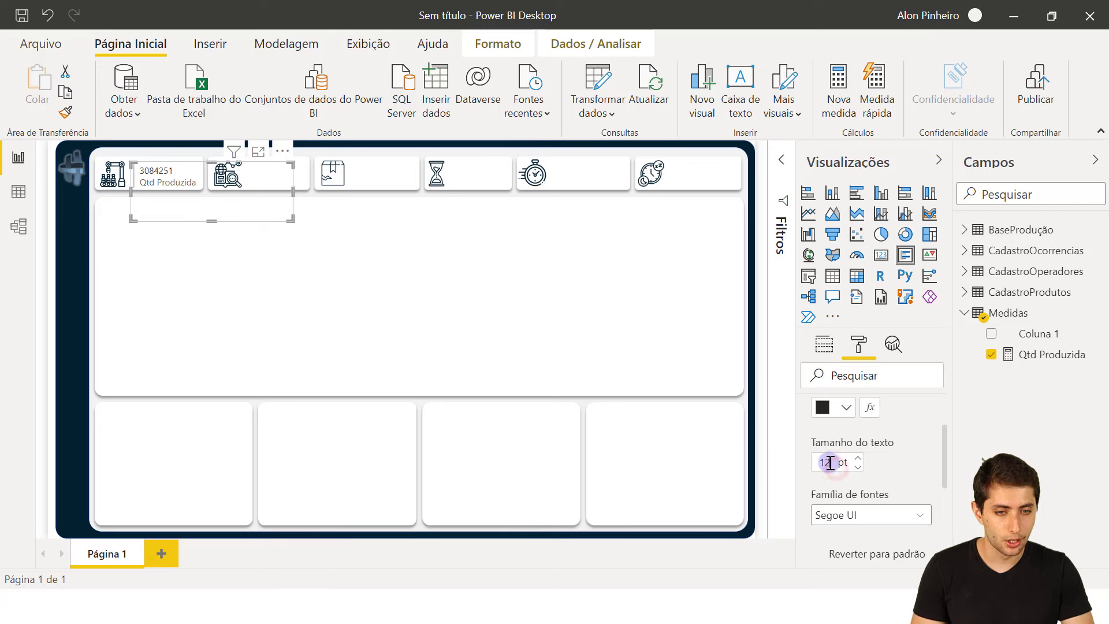
double_click(812, 462)
type("1")
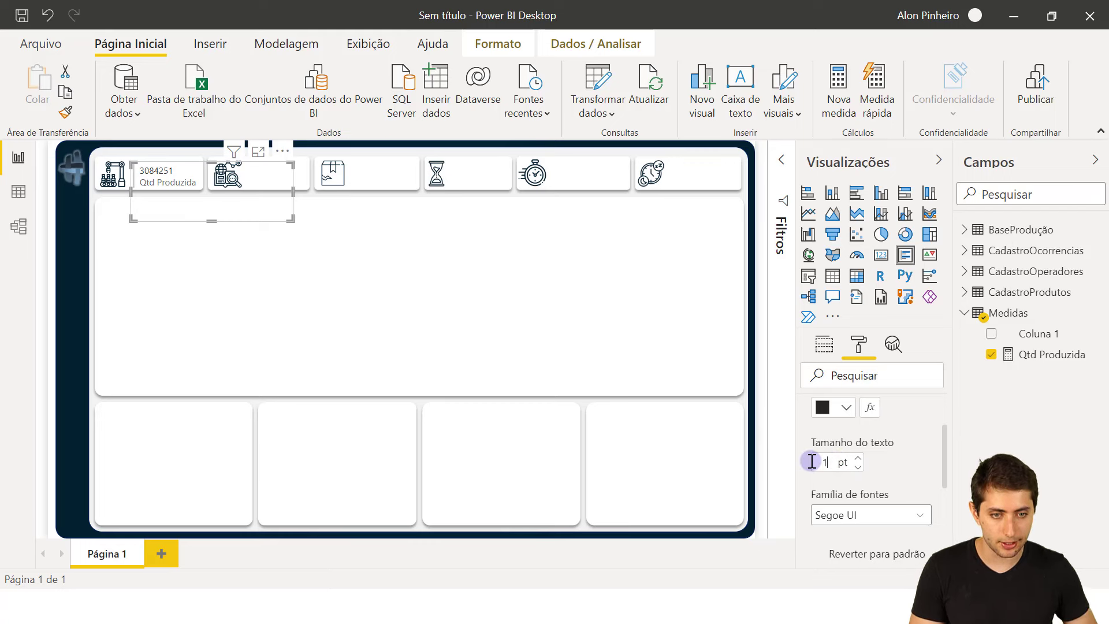
type("6")
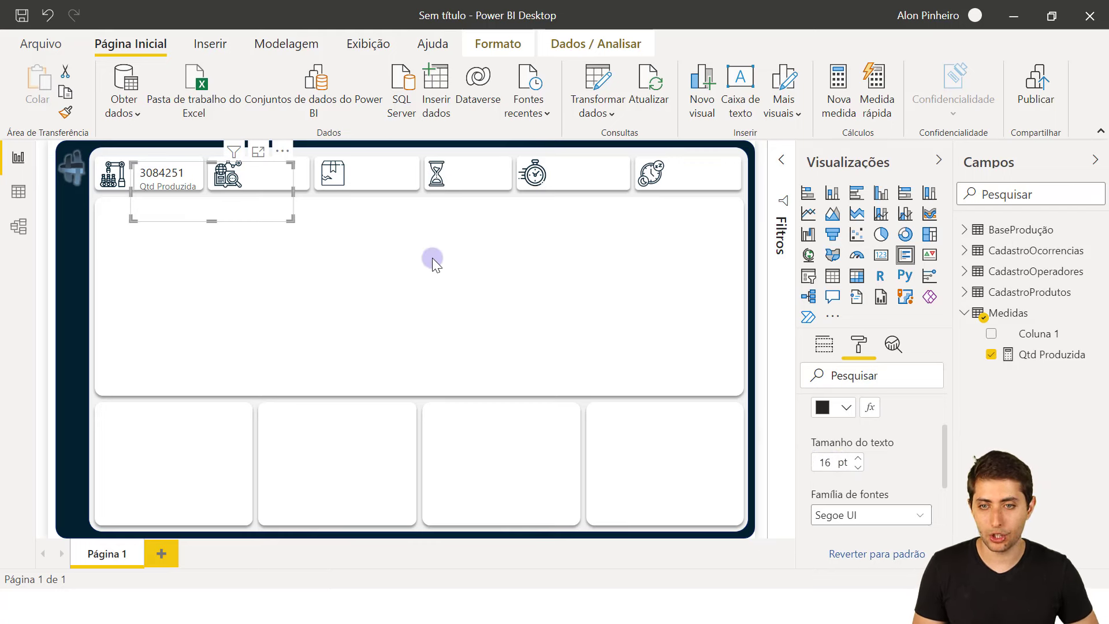
key("BackSpace")
type("9")
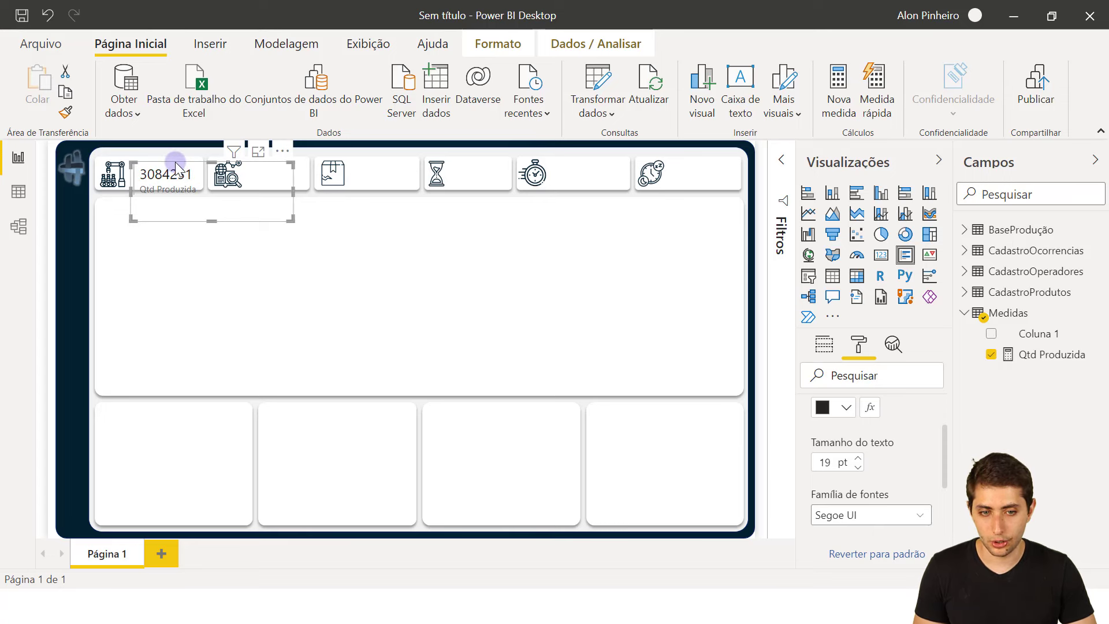
left_click_drag(174, 160, 173, 155)
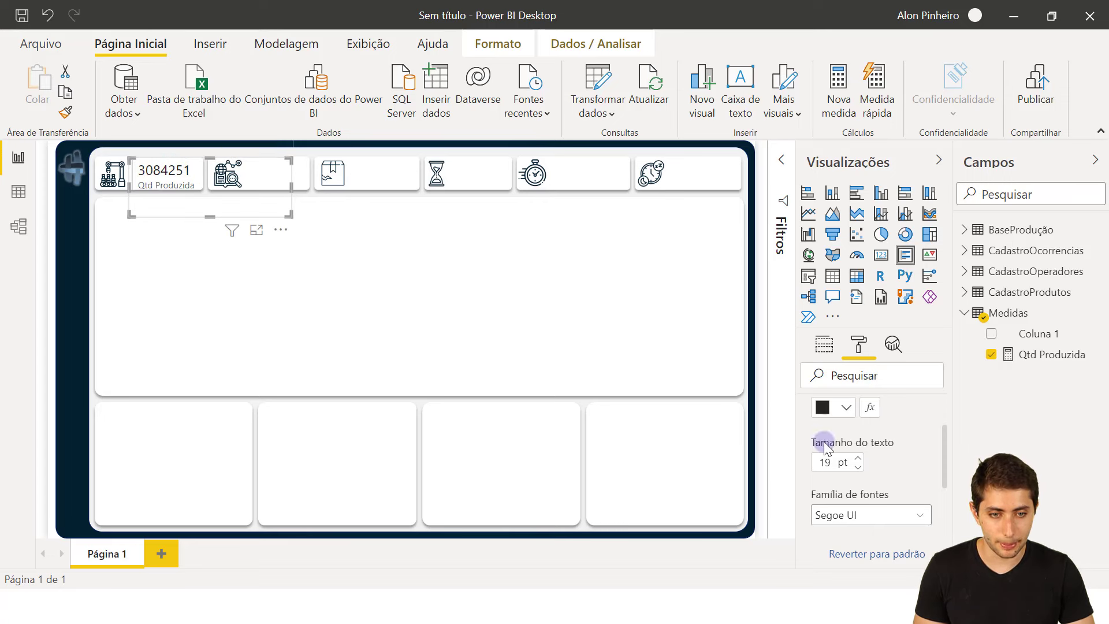
Reduce the data label text size to 16 pt and colour it with the darkest navy blue theme shade.
left_click(856, 468)
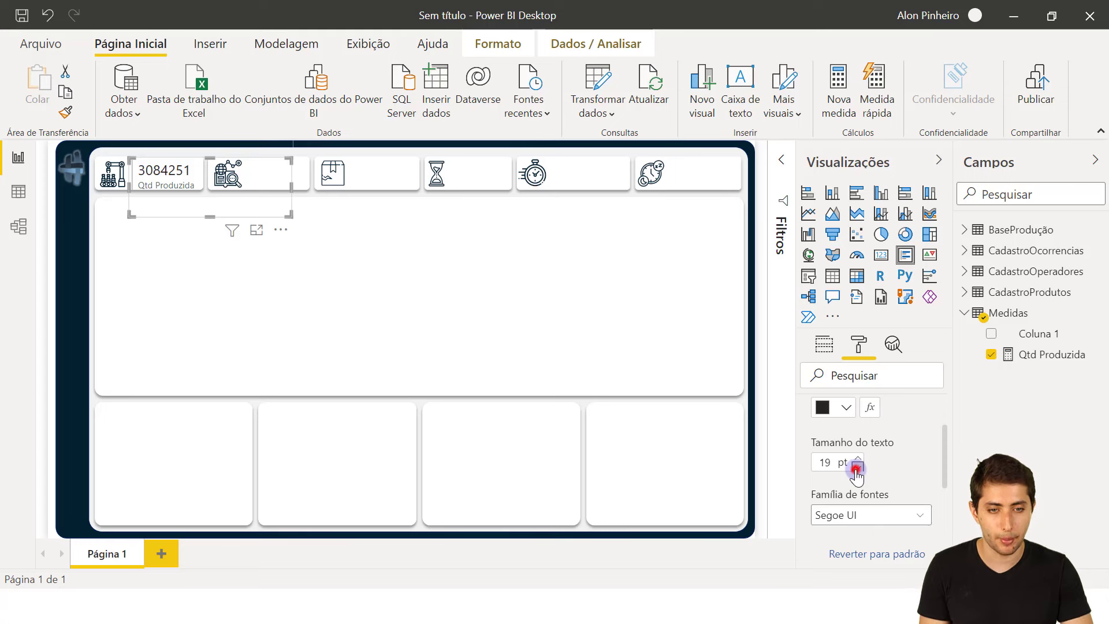
left_click(856, 467)
left_click(857, 468)
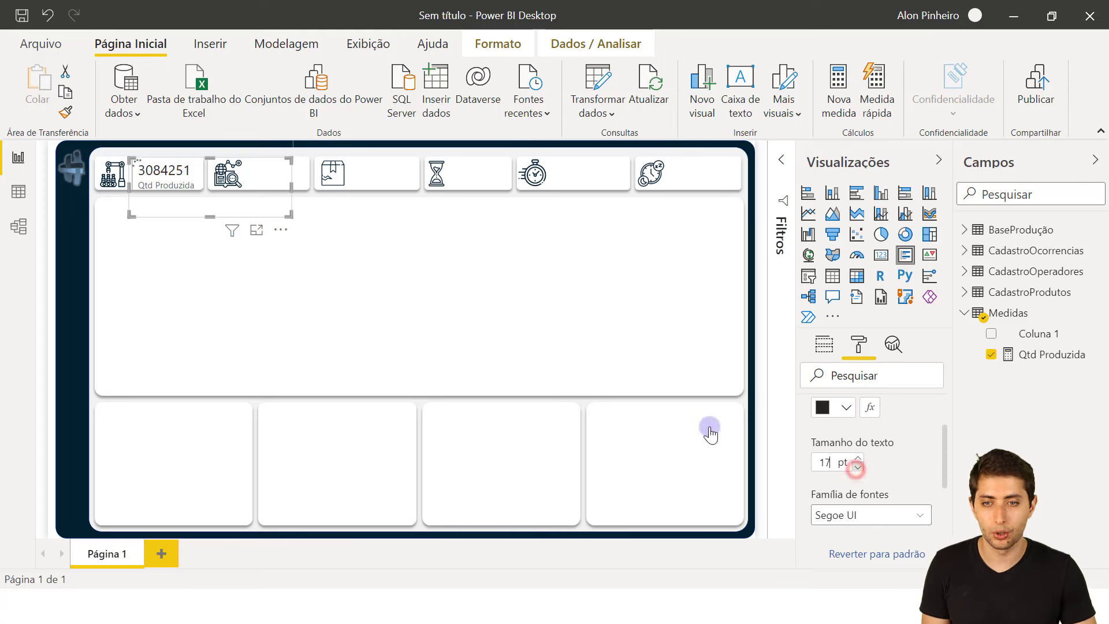
scroll(794, 401, "up", 1)
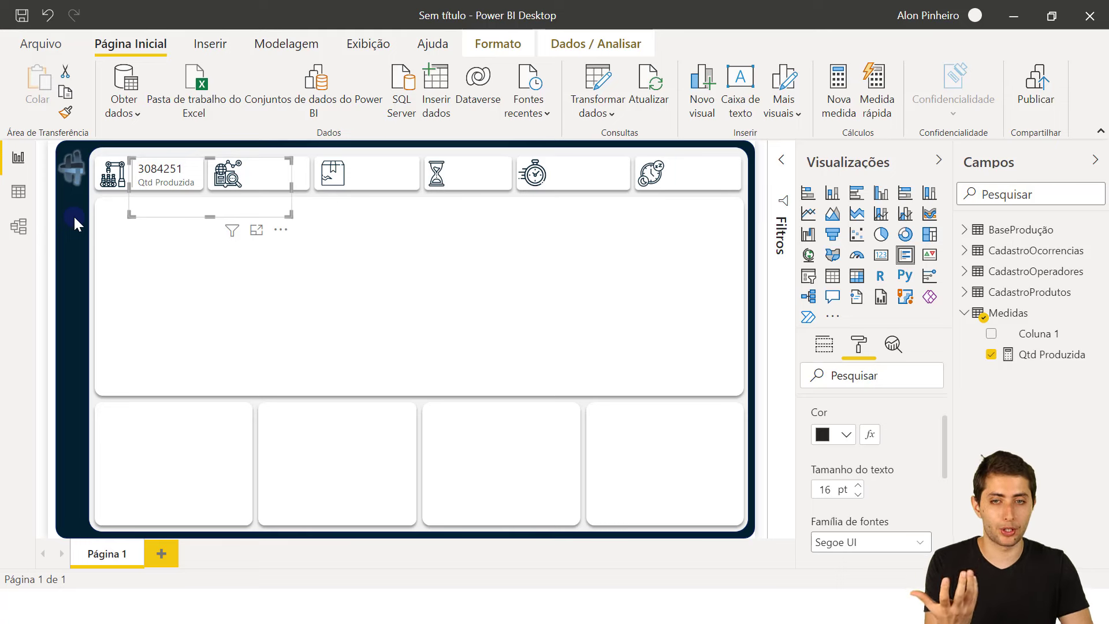
left_click(842, 439)
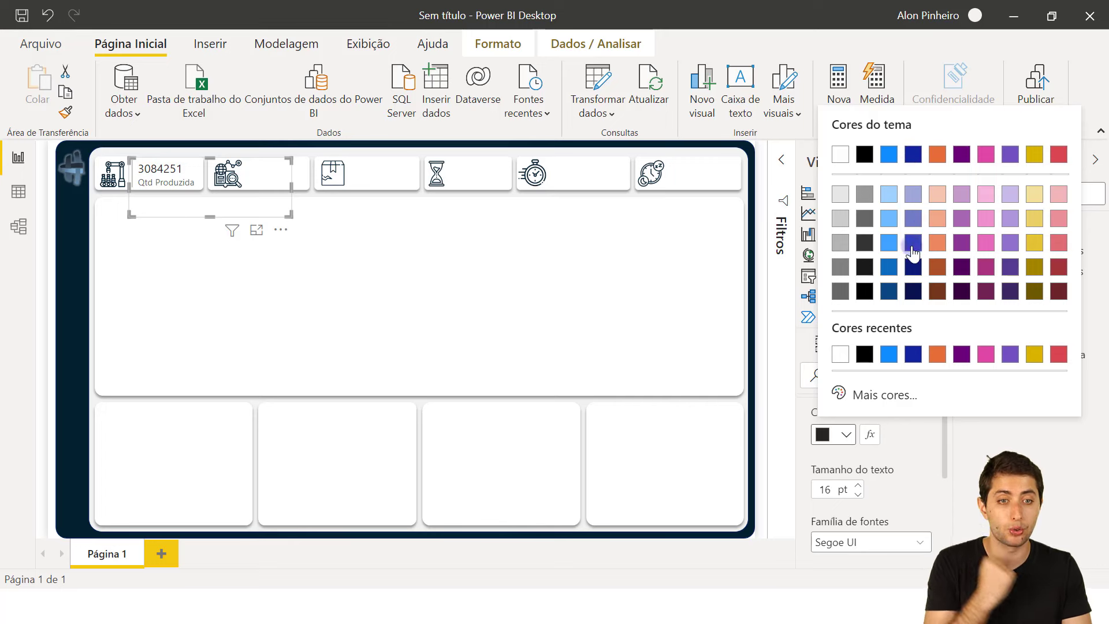
left_click(912, 292)
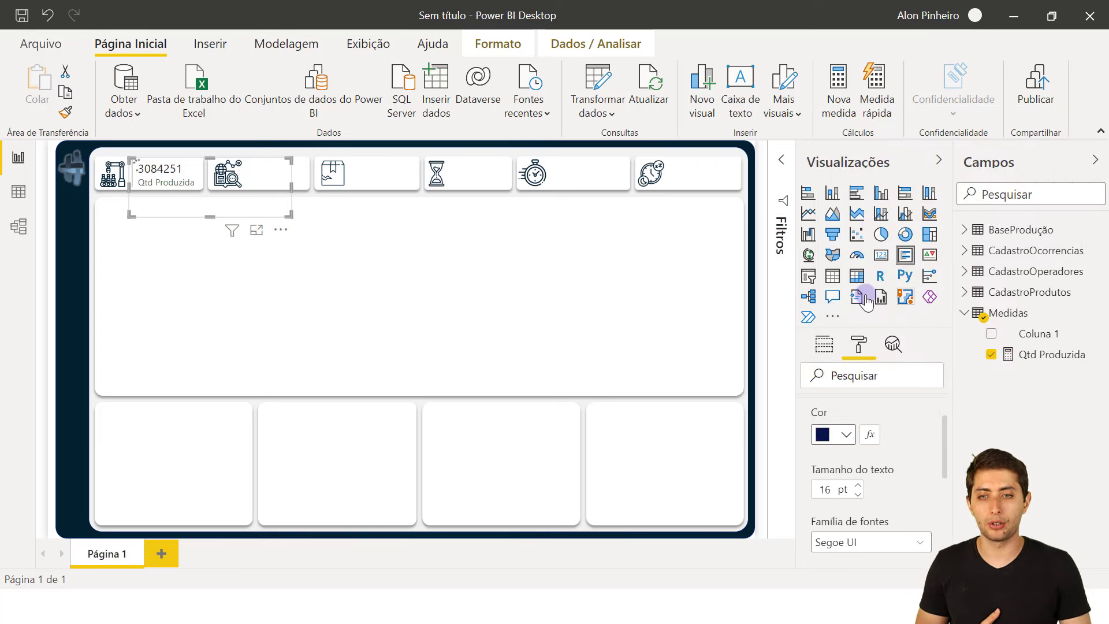
mouse_move(230, 230)
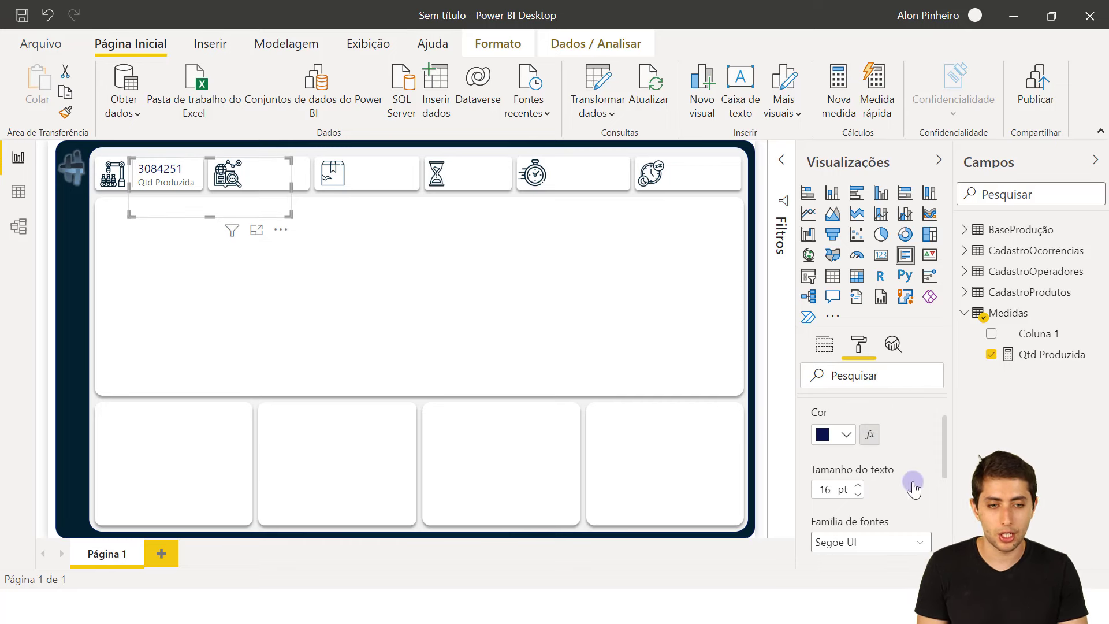
Colour the card's category label, Qtd Produzida, with the same darkest navy blue theme shade.
scroll(924, 468, "up", 1)
scroll(924, 466, "up", 1)
left_click(829, 437)
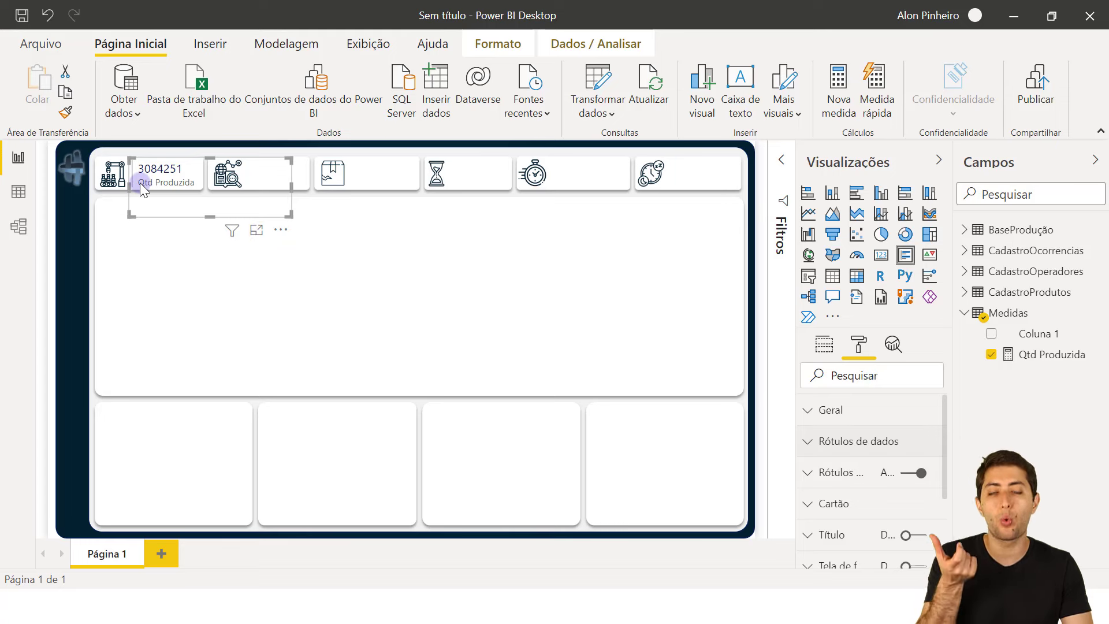
left_click(837, 472)
scroll(861, 483, "down", 3)
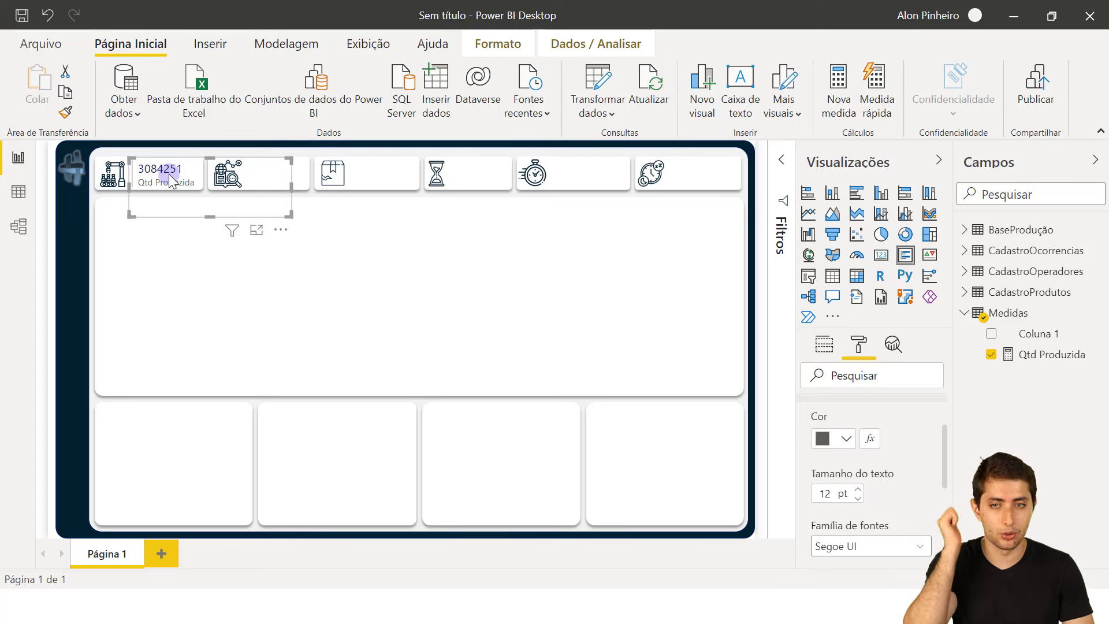
left_click(835, 442)
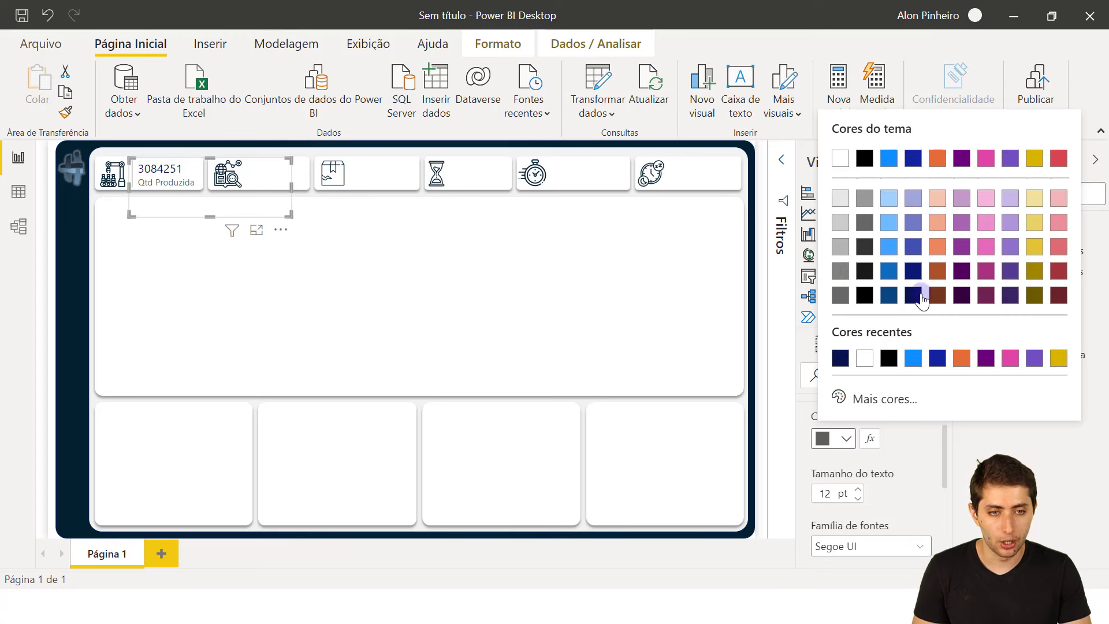
left_click(915, 296)
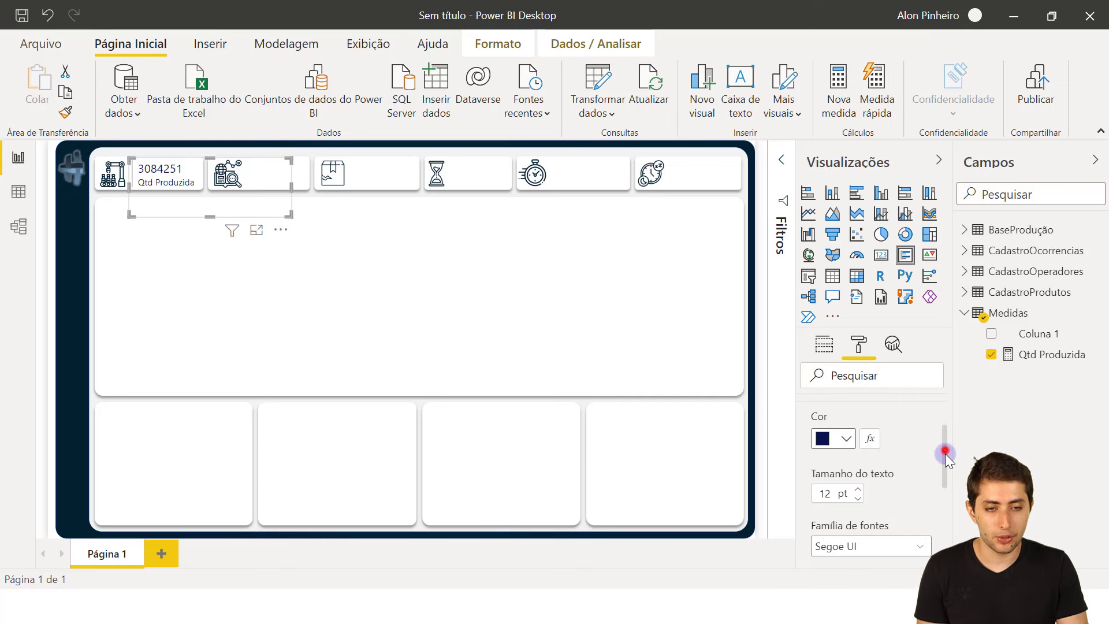
Set the category label's font family to Segoe UI Semibold after trying Segoe UI Bold.
left_click_drag(945, 451, 946, 487)
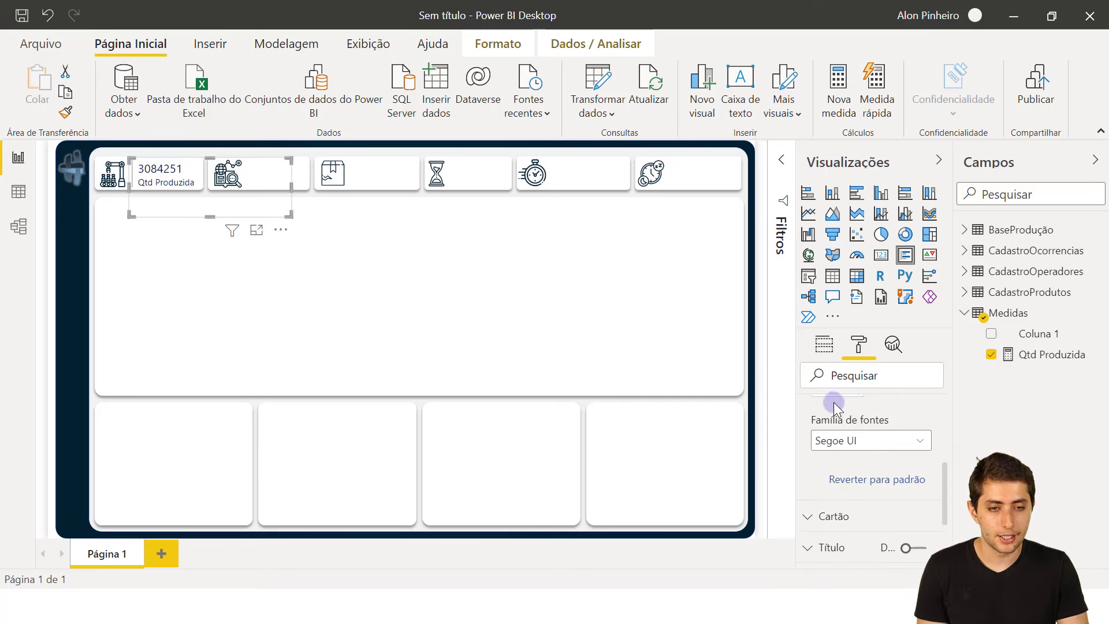
left_click(858, 440)
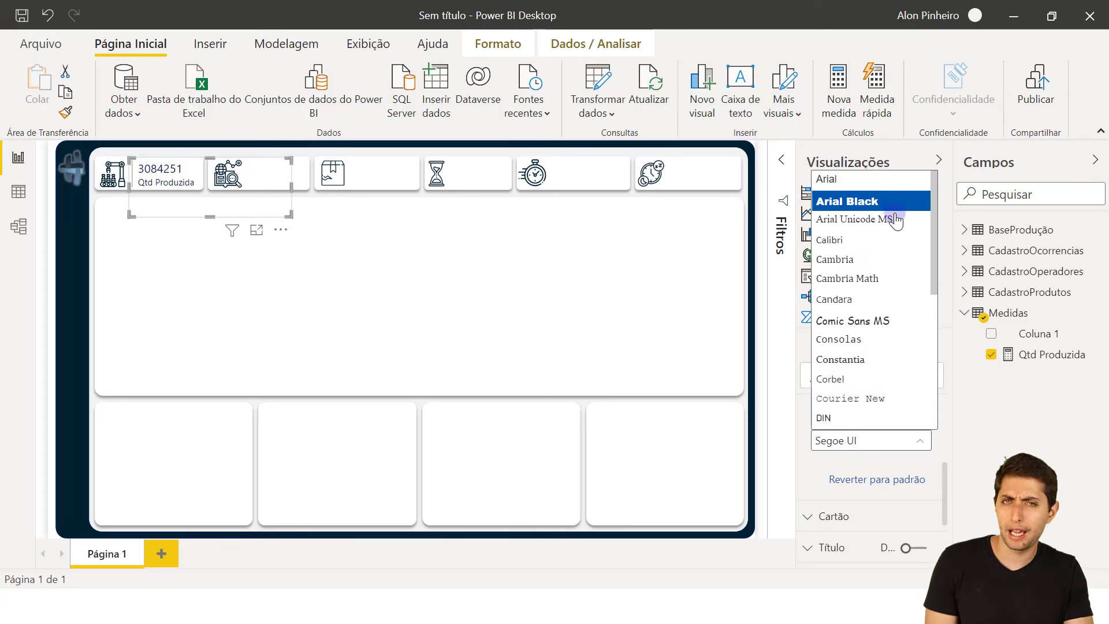
scroll(898, 230, "down", 4)
scroll(898, 240, "down", 1)
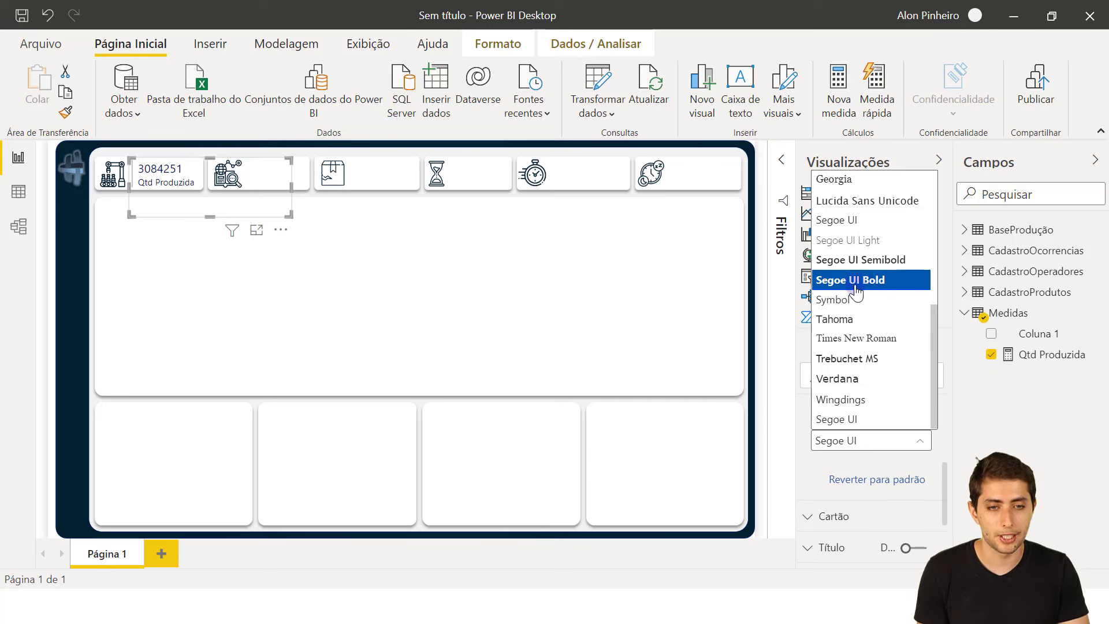
left_click(877, 282)
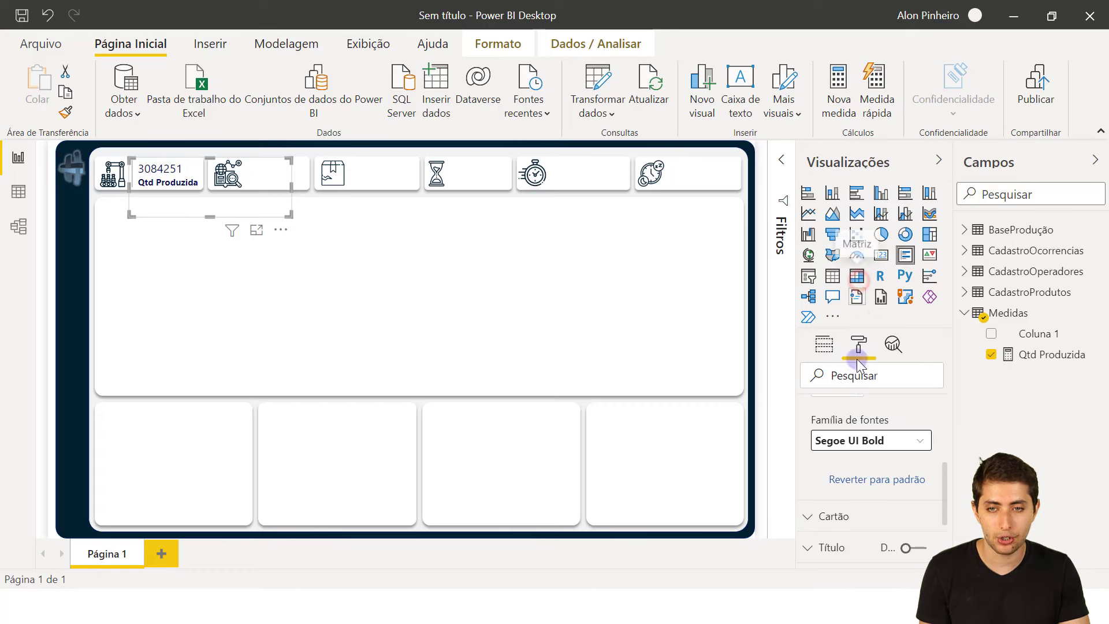
left_click(856, 438)
left_click(879, 261)
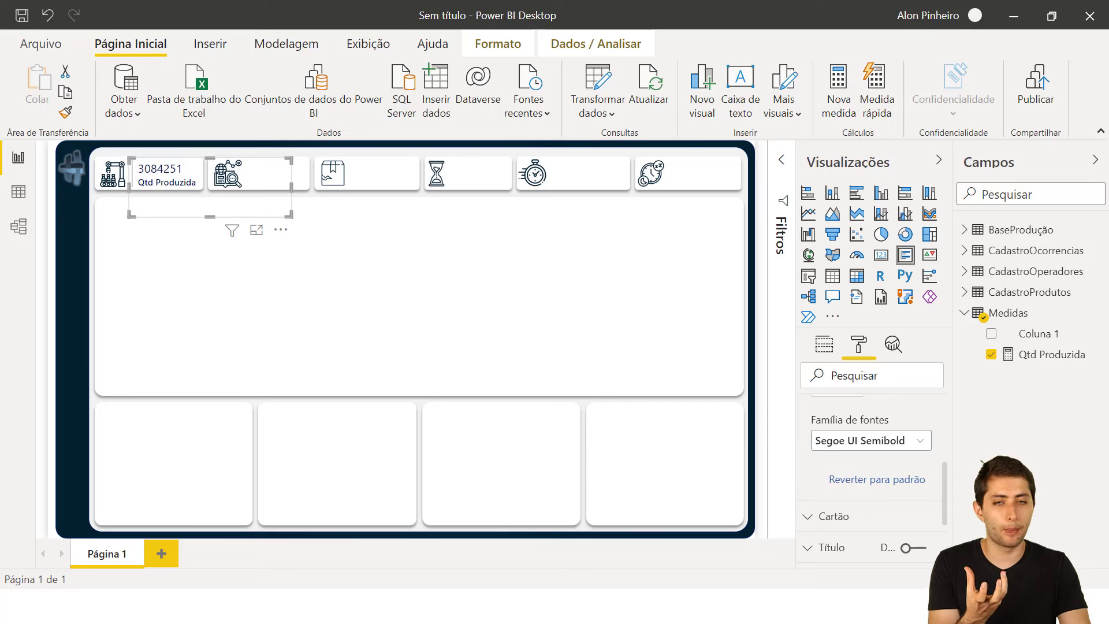
Set the font family of the Qtd Produzida card's data label (Rótulos de dados) to Segoe UI Semibold.
scroll(895, 447, "up", 5)
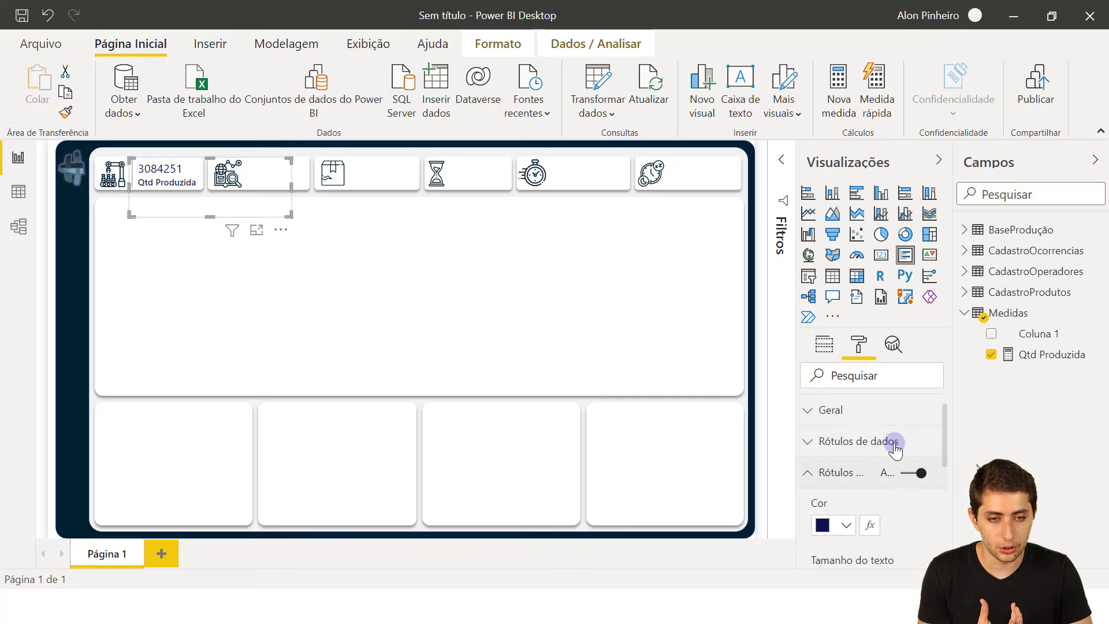
left_click(865, 439)
scroll(865, 439, "down", 3)
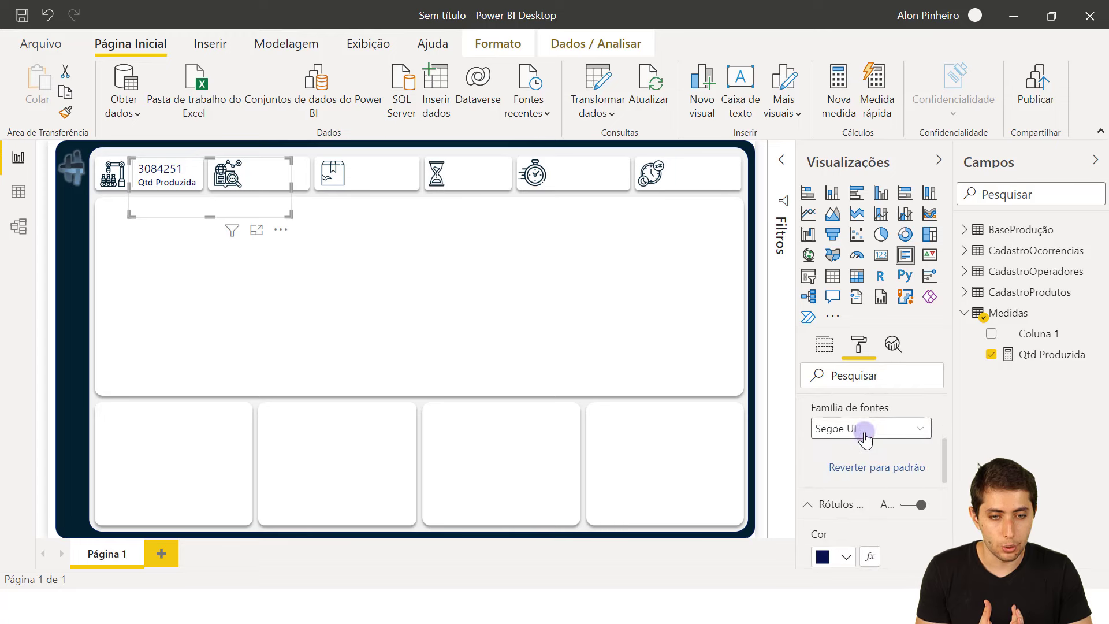
left_click(864, 439)
scroll(855, 288, "down", 3)
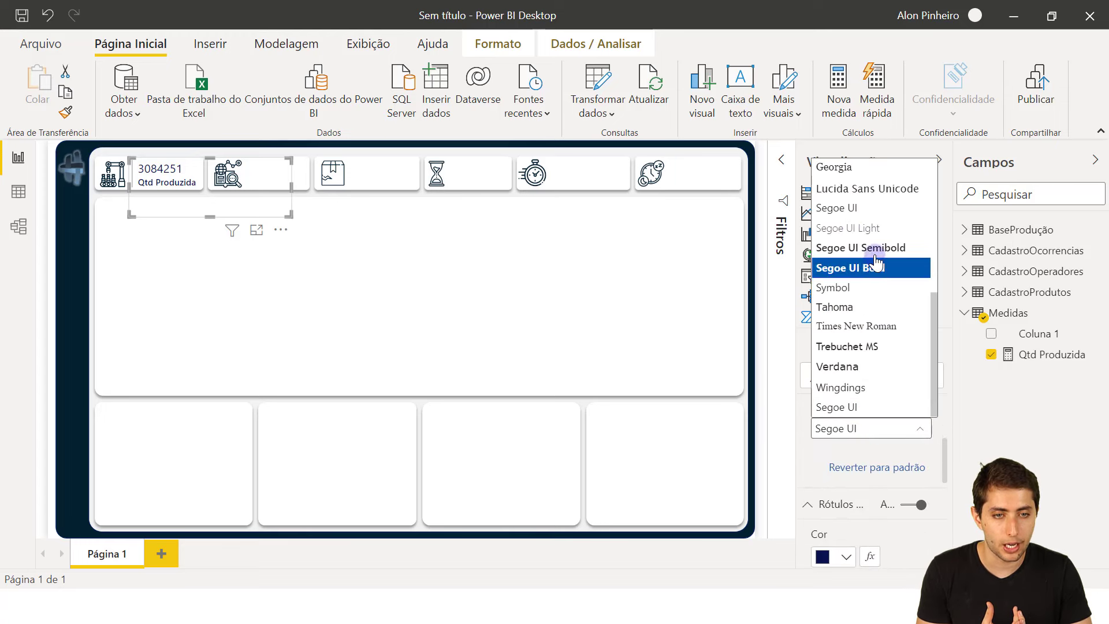
left_click(861, 247)
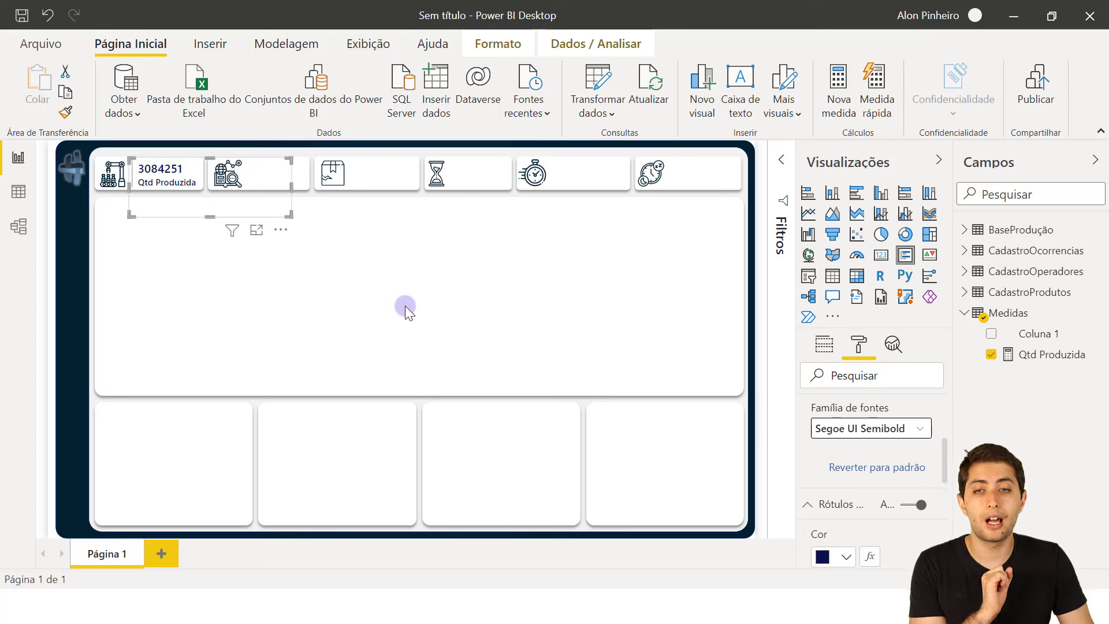
left_click(343, 310)
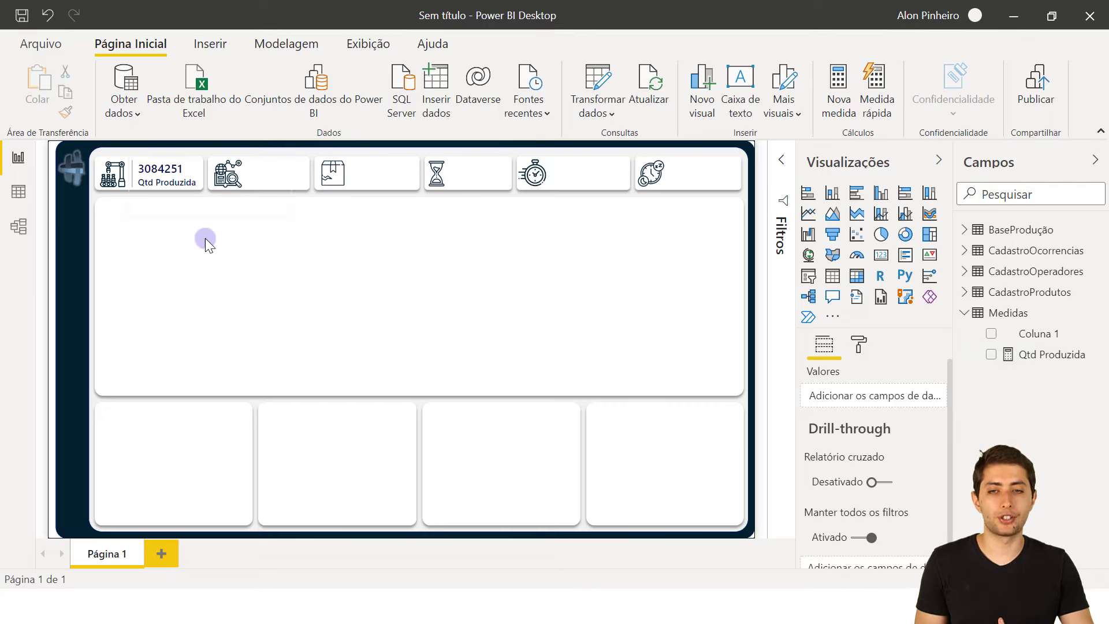
Format the Qtd Produzida measure with a thousands separator.
left_click(1050, 356)
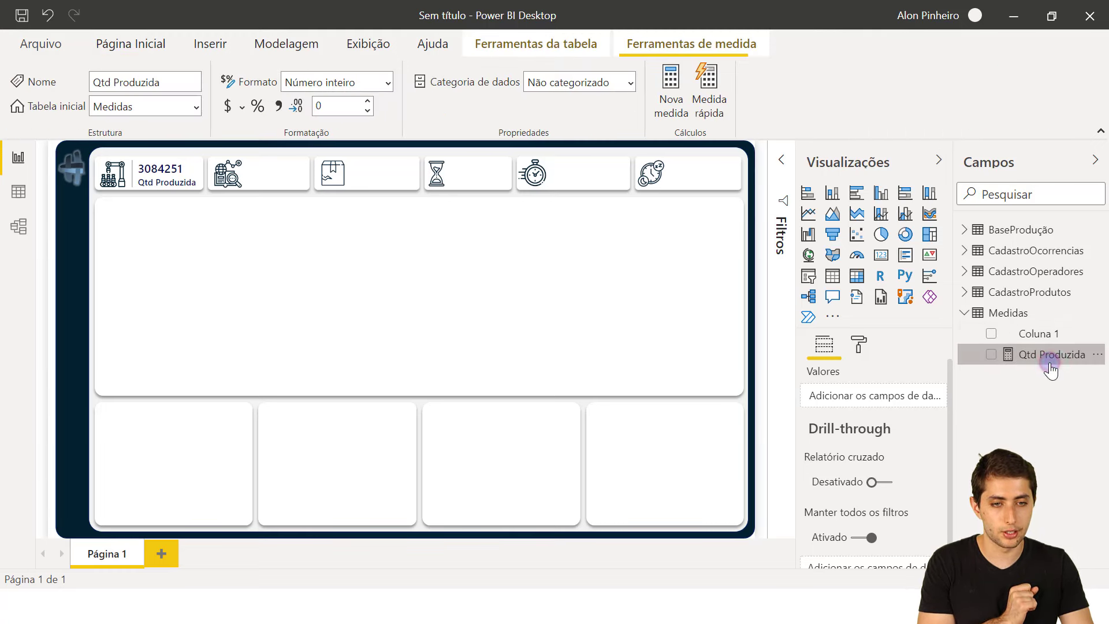
left_click(276, 107)
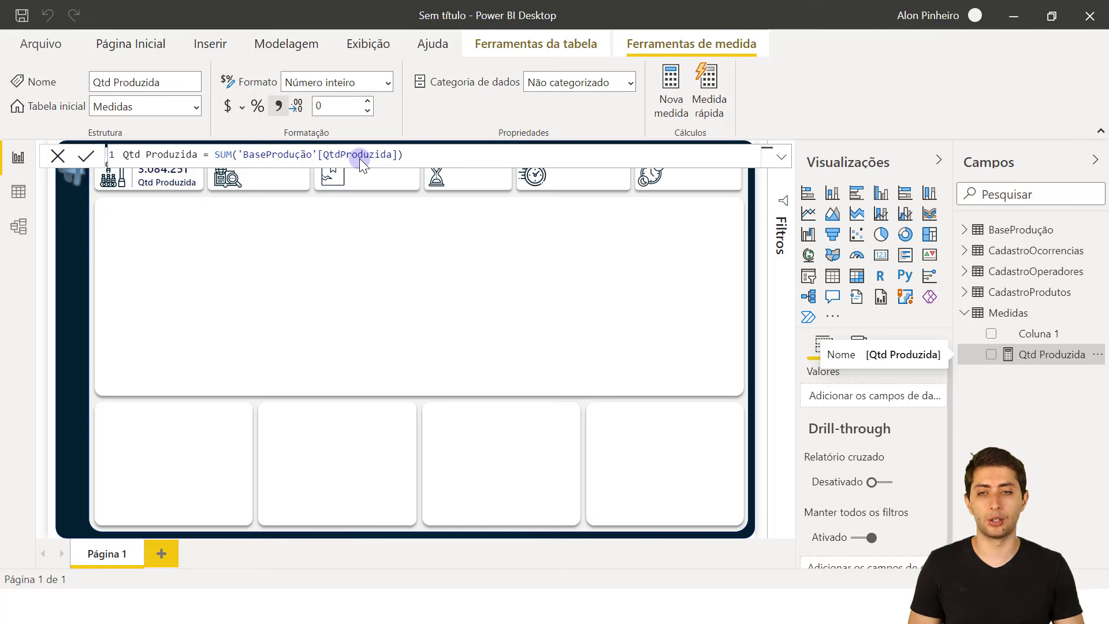
left_click(325, 321)
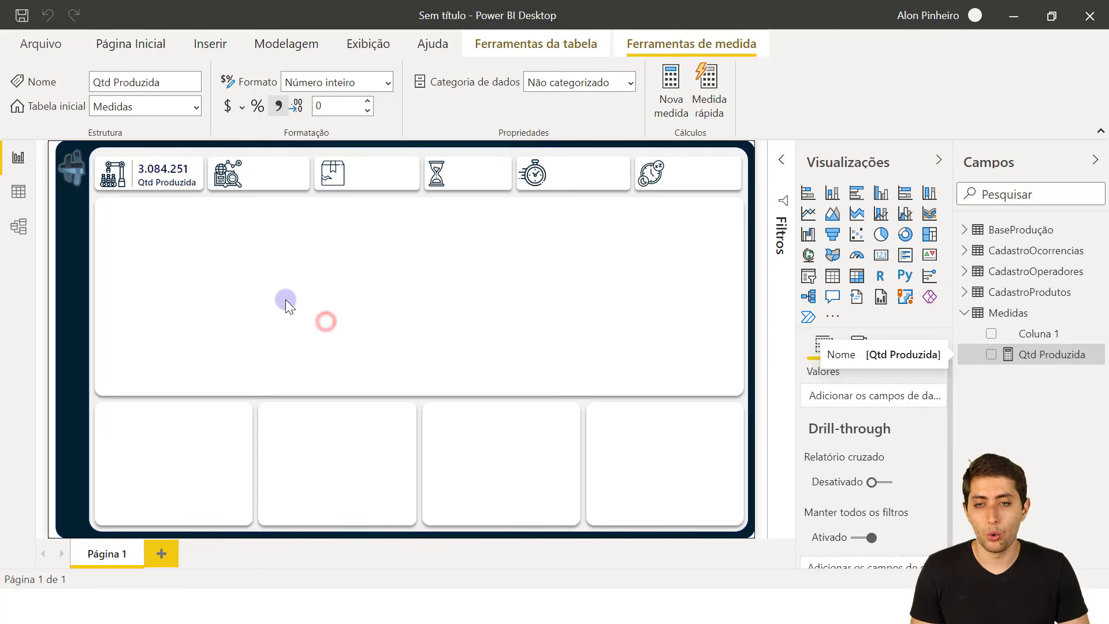
Find the "barra" settings in the Qtd Produzida card's format options and turn off Mostrar barra.
left_click(144, 177)
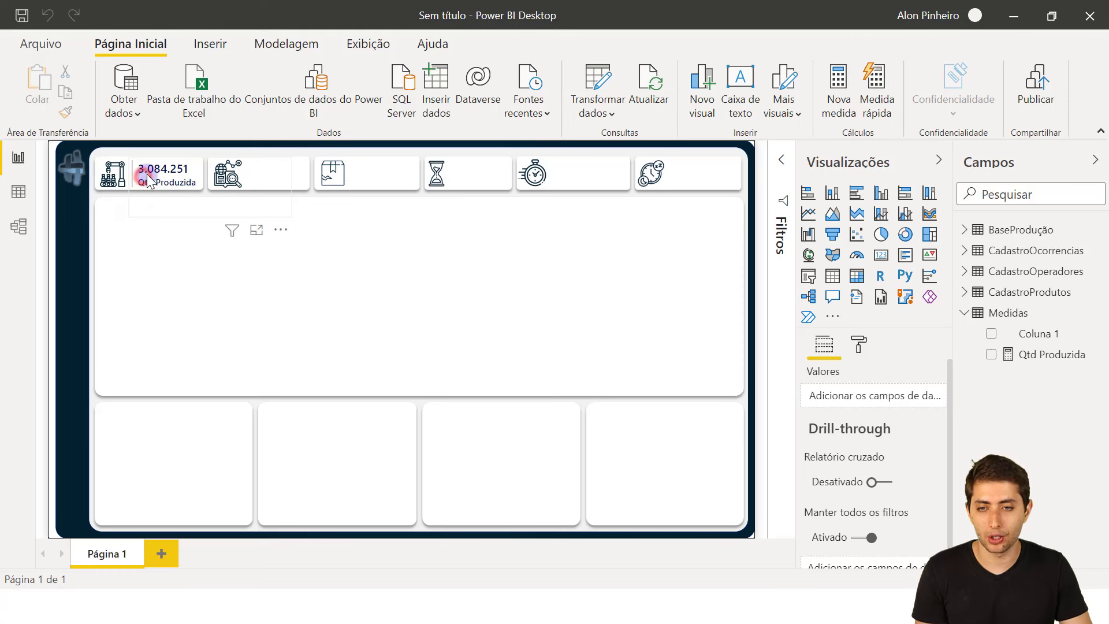
left_click(858, 344)
left_click(868, 380)
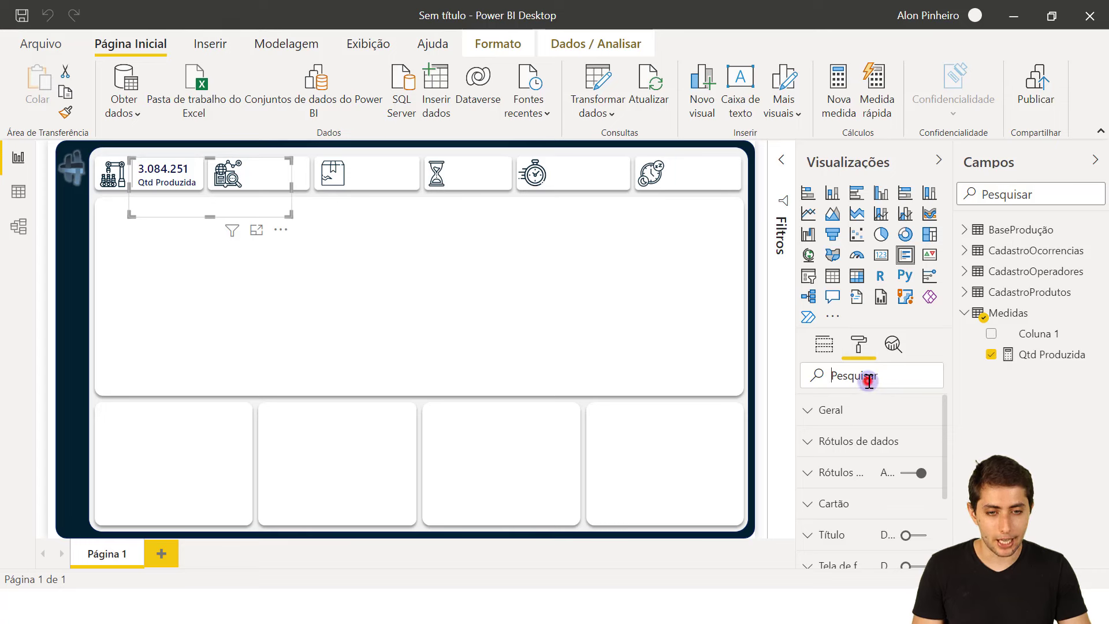
type("barra")
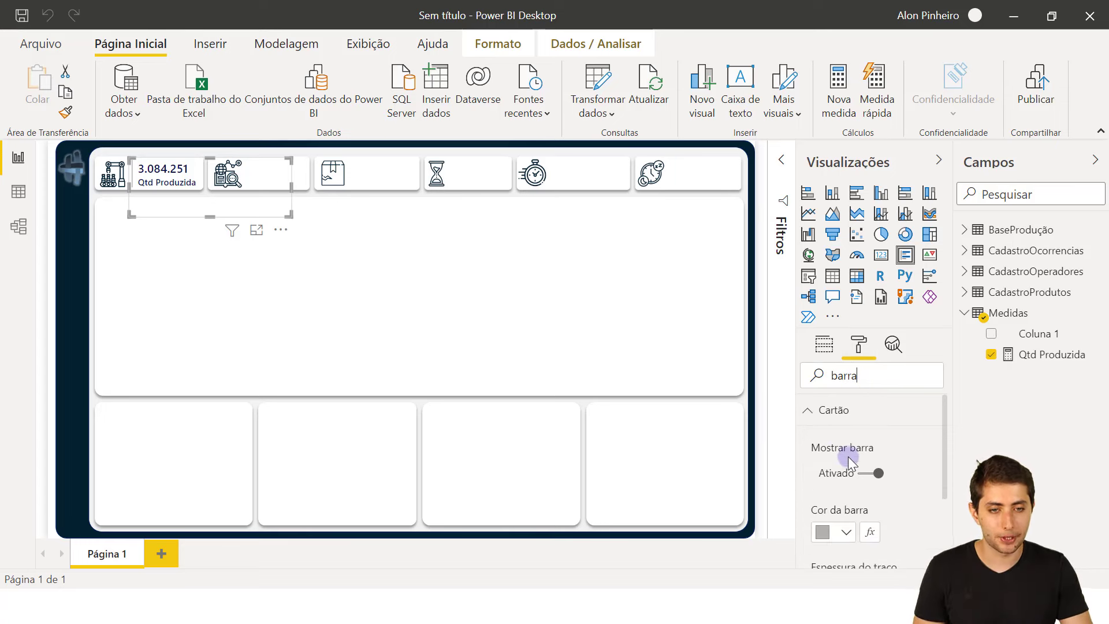
left_click(878, 473)
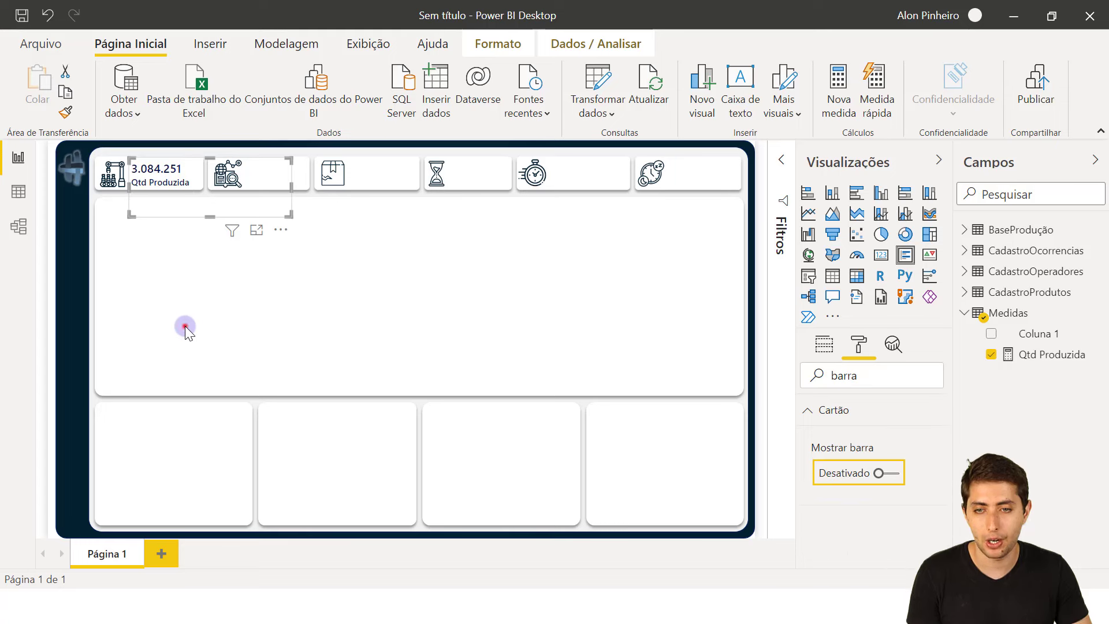
left_click(185, 302)
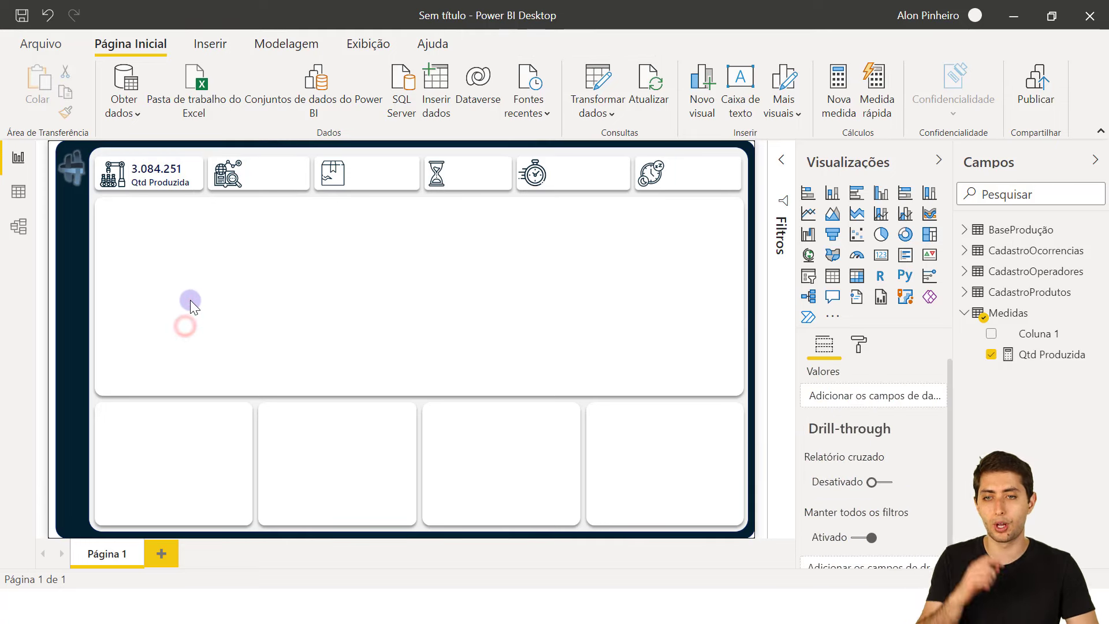
Shrink the Qtd Produzida card to roughly the size of its indicator box and nudge it into position beside the icon.
left_click(165, 181)
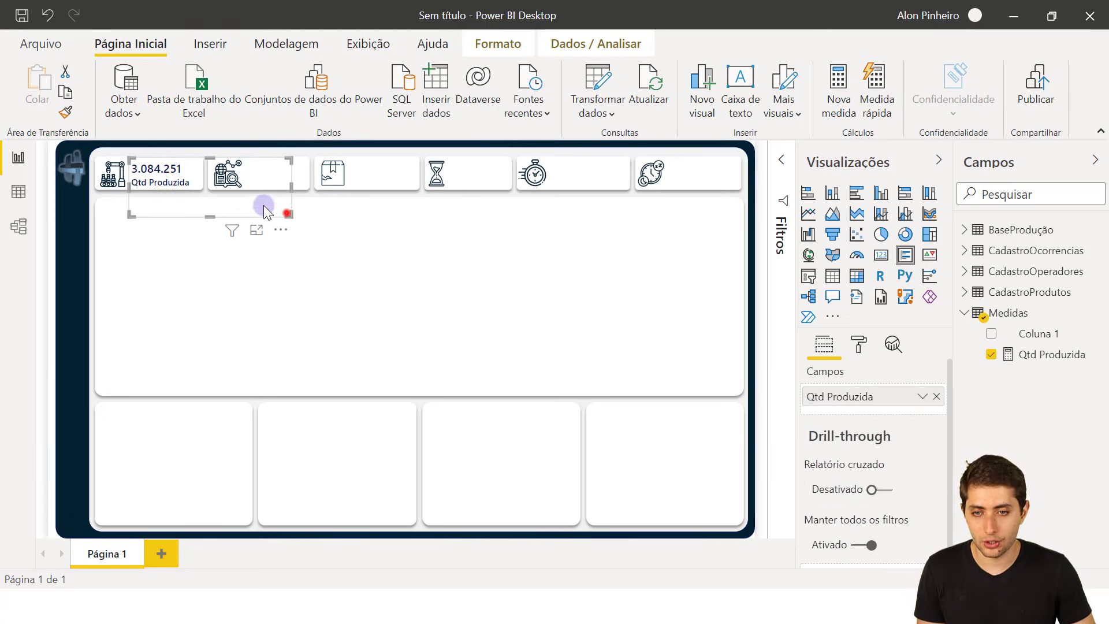
left_click_drag(263, 205, 203, 188)
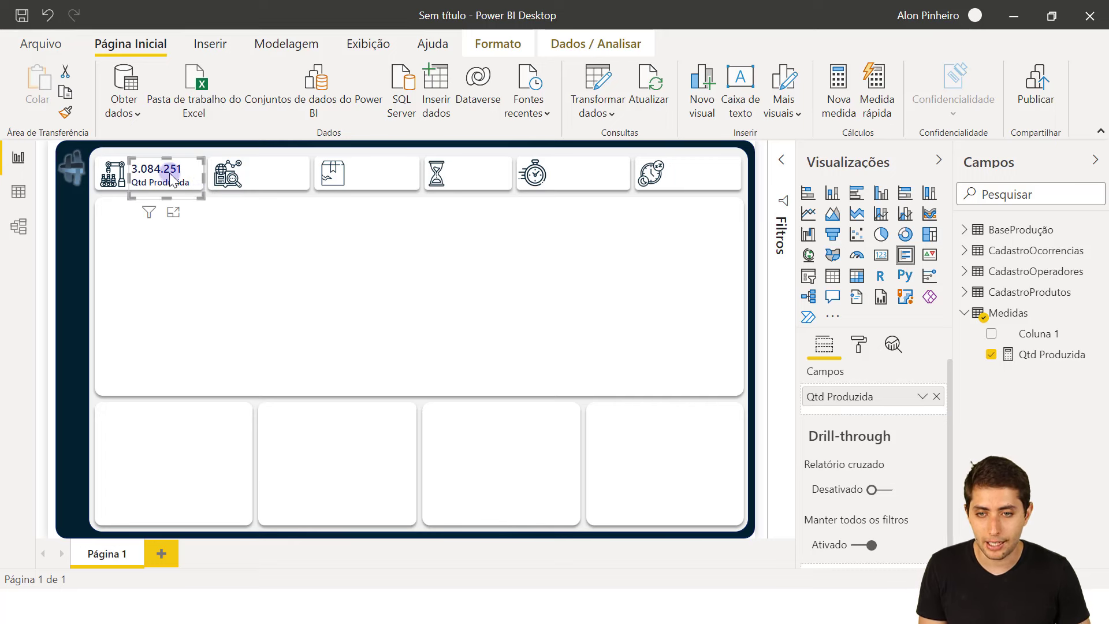
left_click_drag(161, 171, 163, 176)
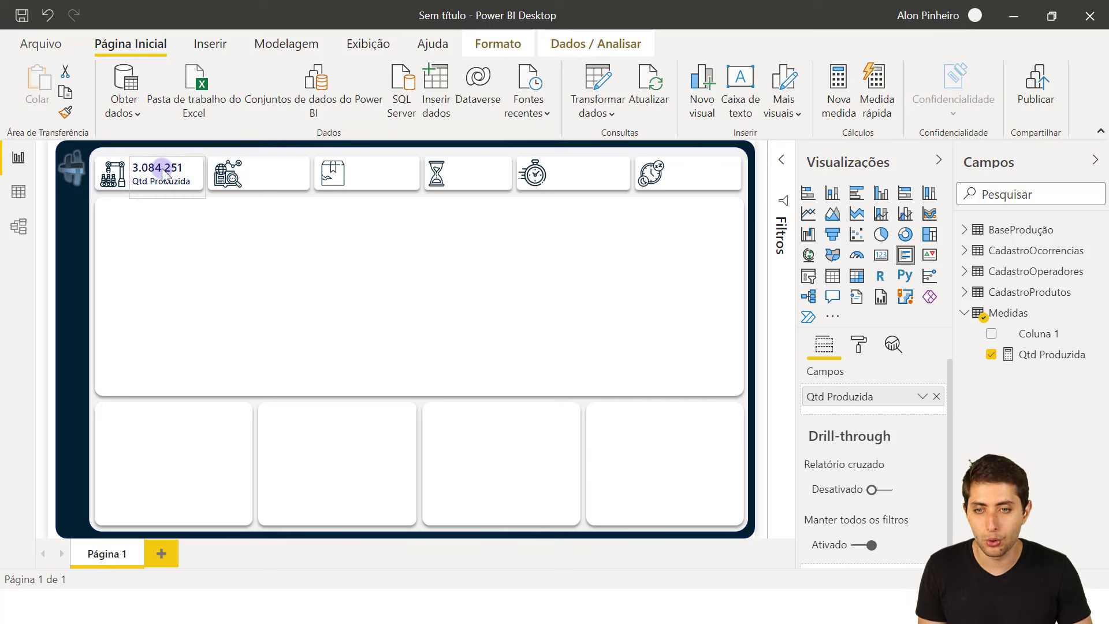
left_click(206, 231)
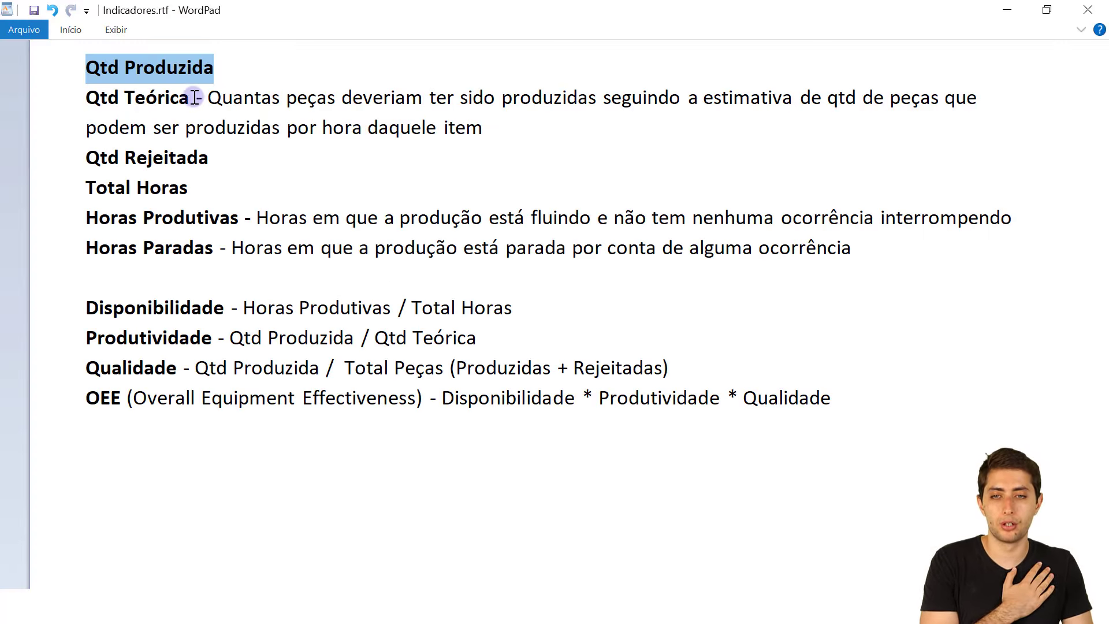
Highlight the Qtd Teórica indicator in the Indicadores.rtf notes, and switch back to the Power BI report.
left_click_drag(194, 97, 85, 94)
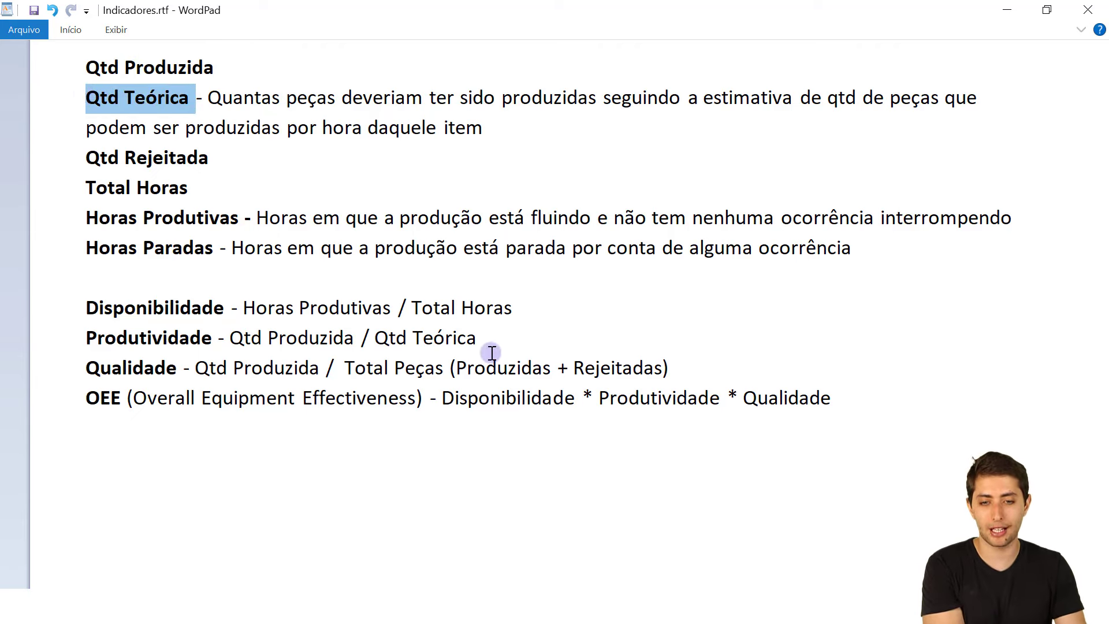
left_click(450, 605)
left_click(487, 546)
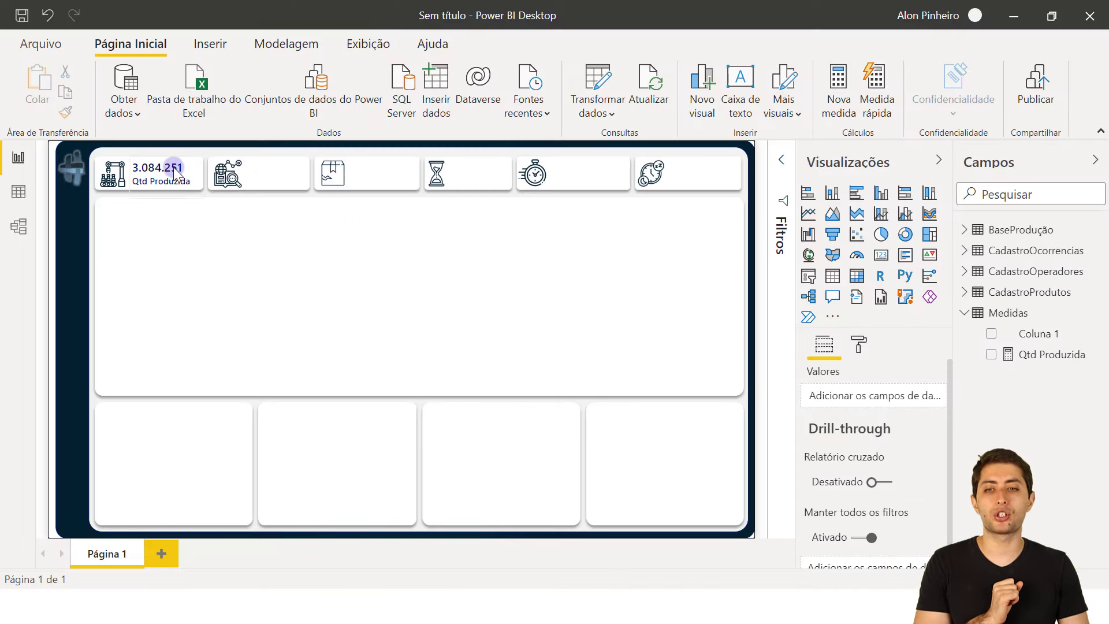
Show the BaseProdução table in data view and examine the Numero Ordem and Ocorrencia values of the first production orders.
mouse_move(172, 168)
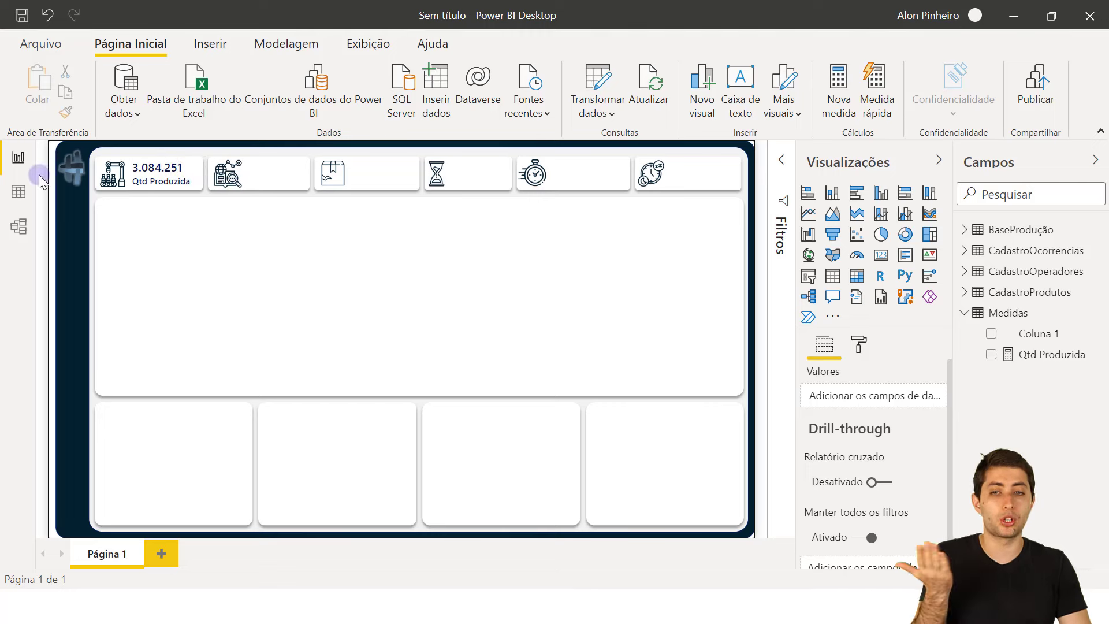
left_click(18, 190)
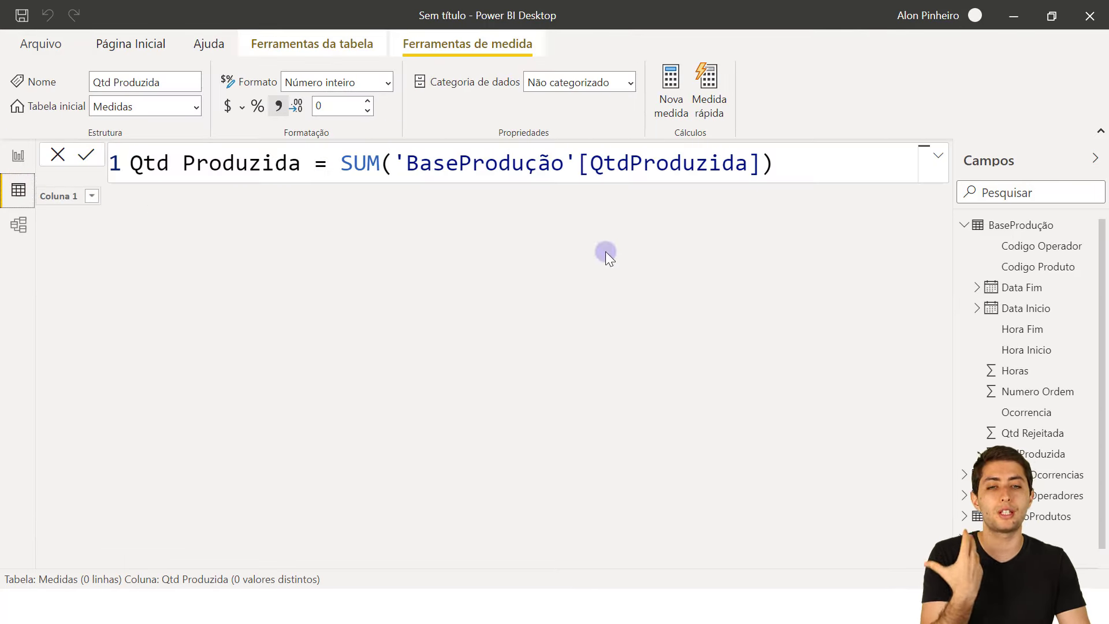
left_click(1002, 224)
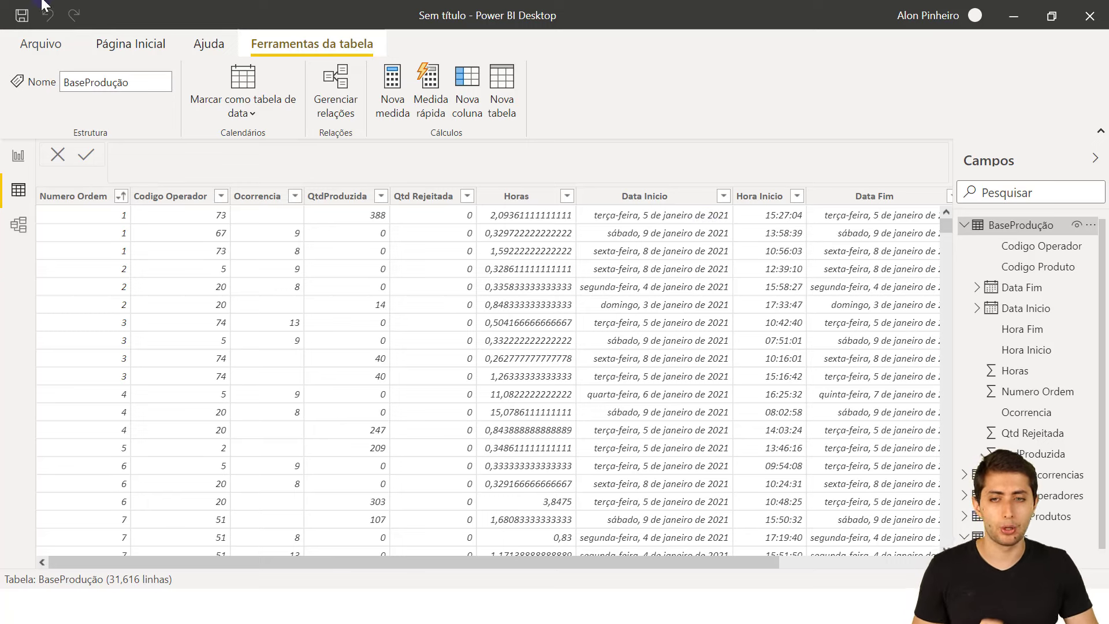
left_click(96, 213)
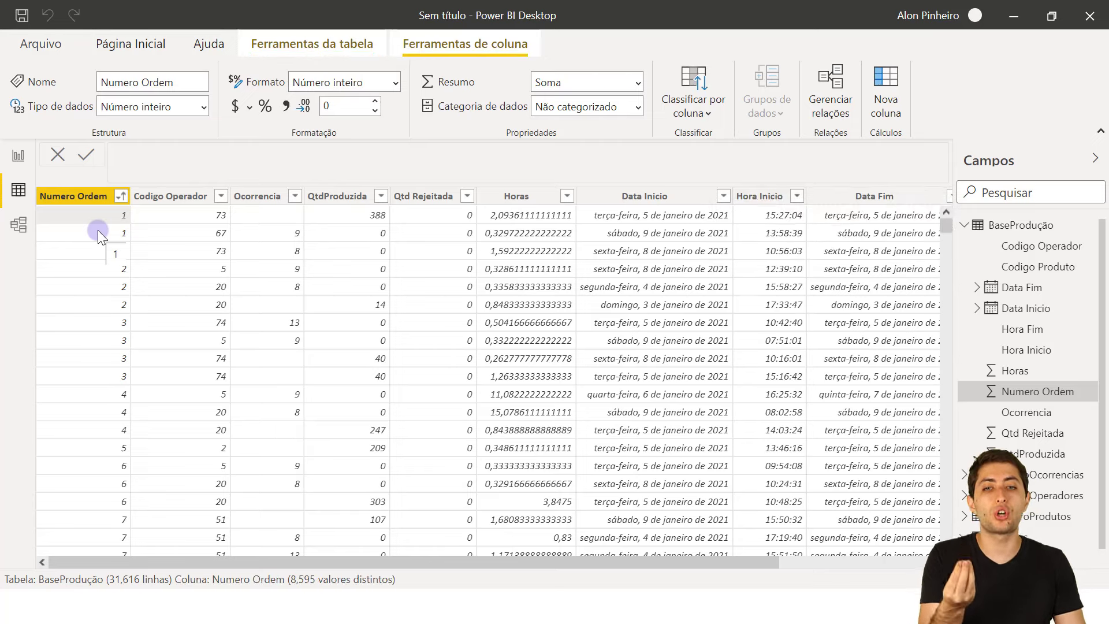
left_click(297, 213)
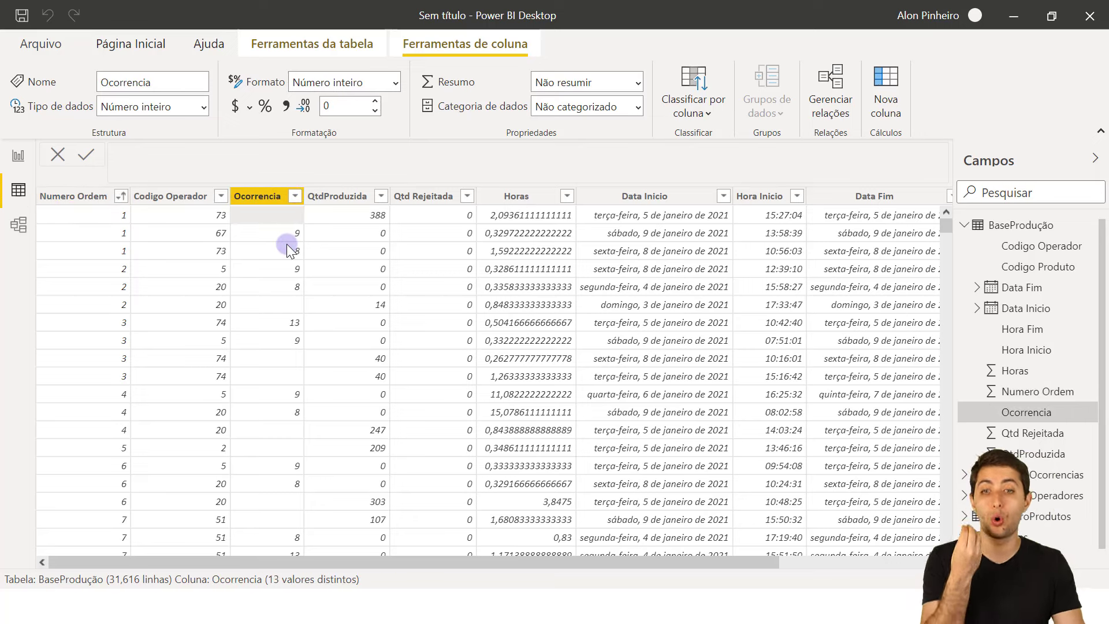
left_click(284, 235)
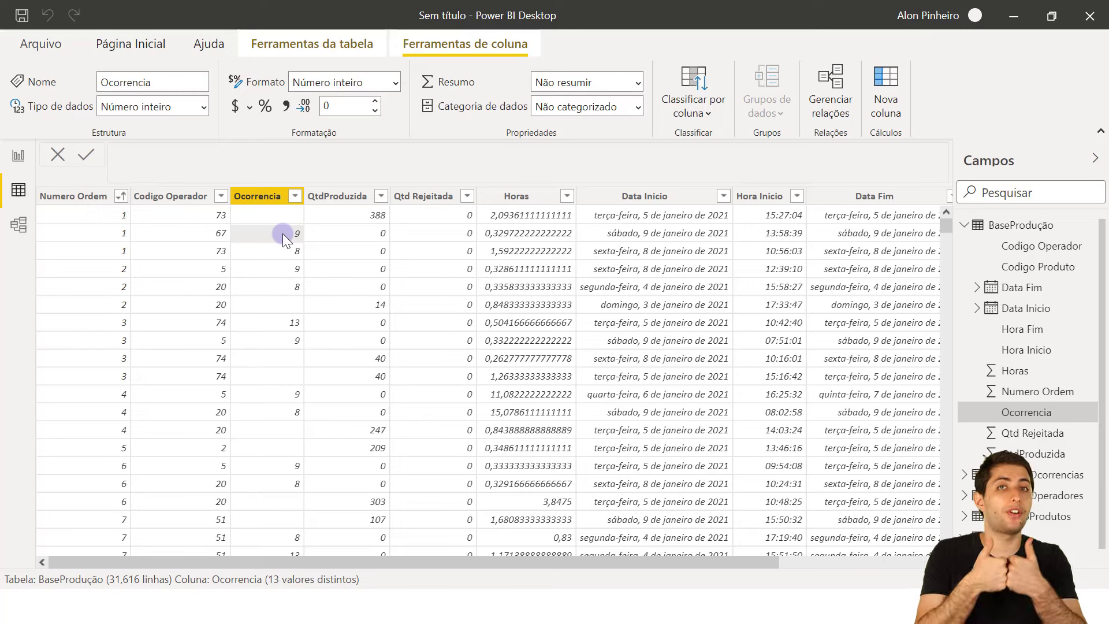
left_click(270, 216)
left_click(290, 304)
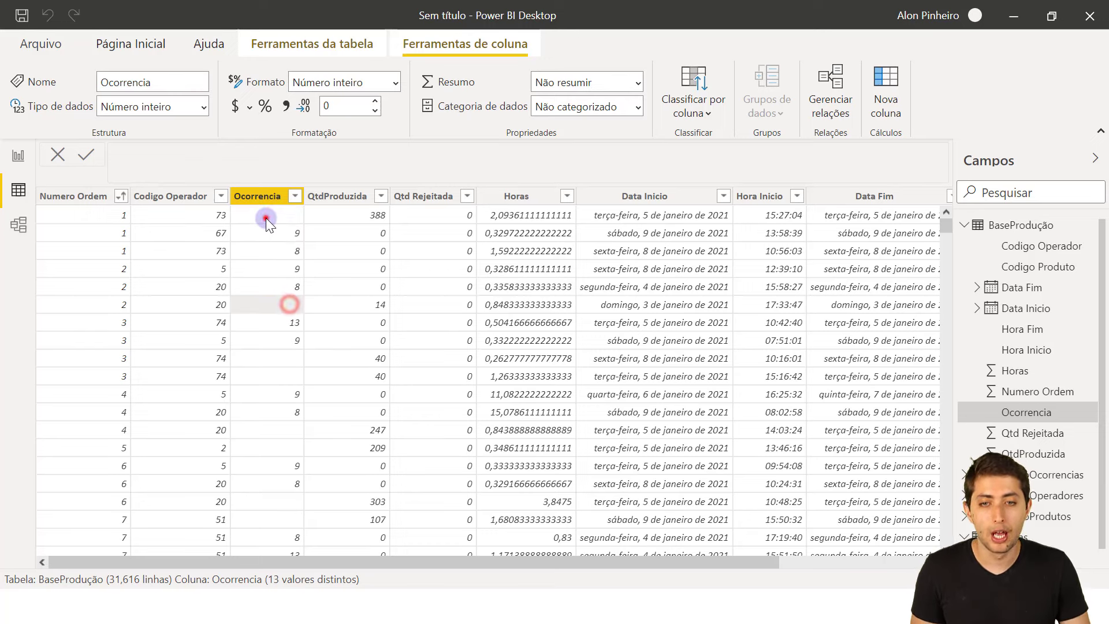
left_click(266, 217)
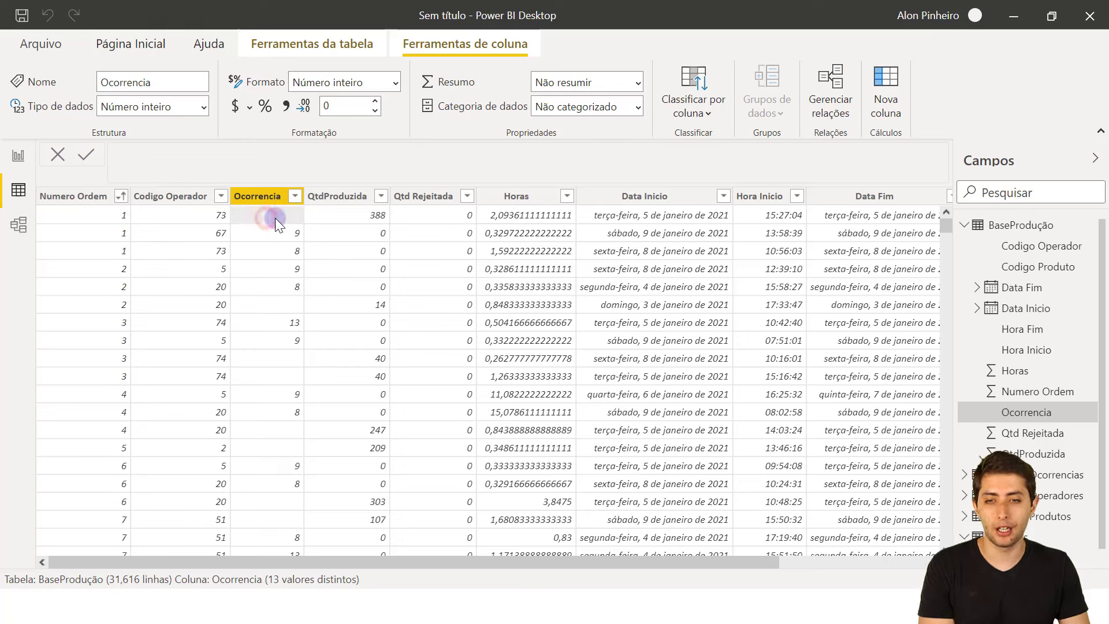
Compare the Ocorrencia and Horas values row by row for orders 1 and 2, both with and without an occurrence code.
left_click(497, 216)
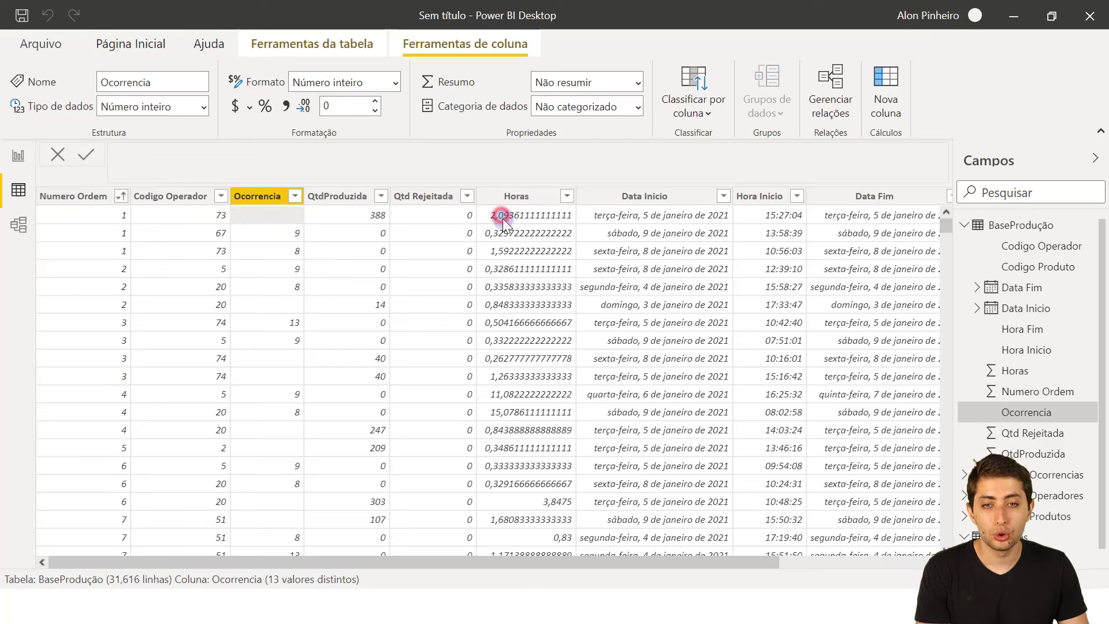
left_click(298, 213)
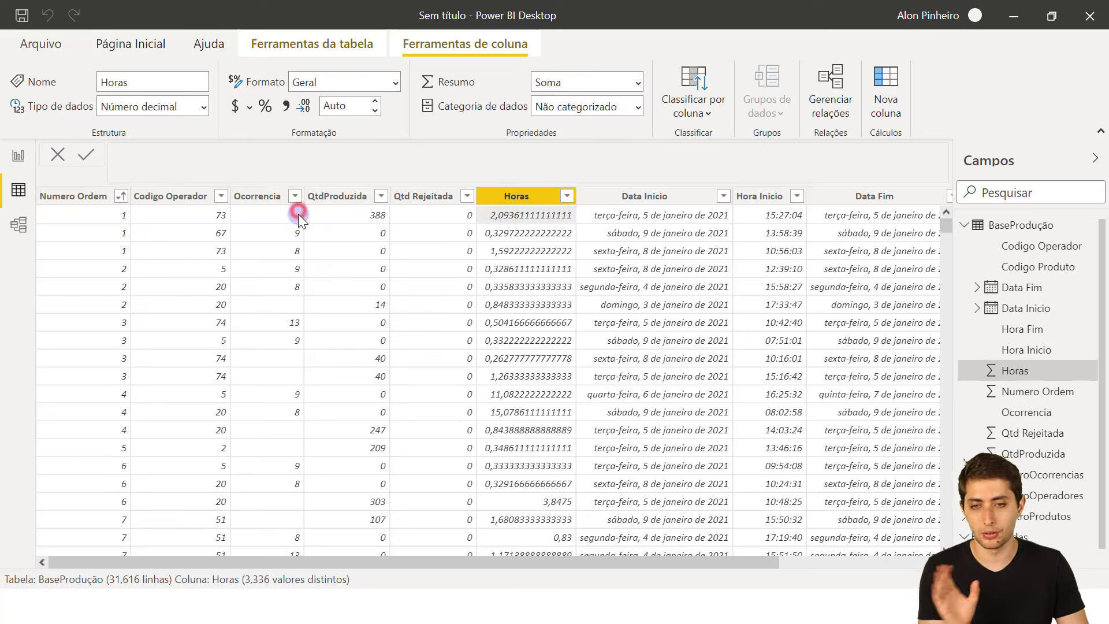
left_click(500, 234)
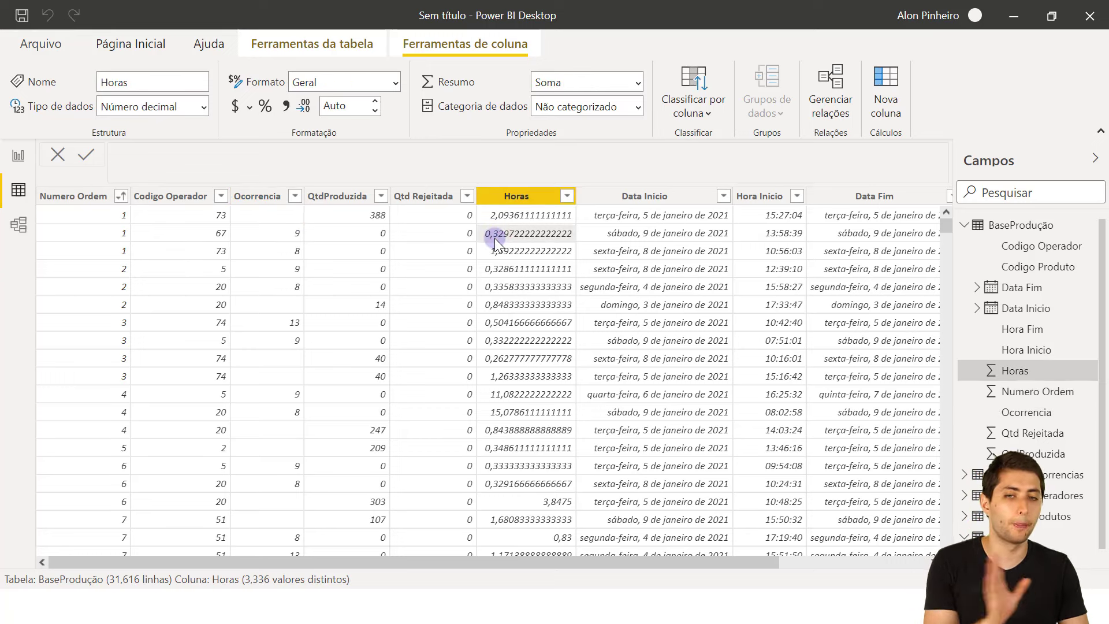
left_click(297, 236)
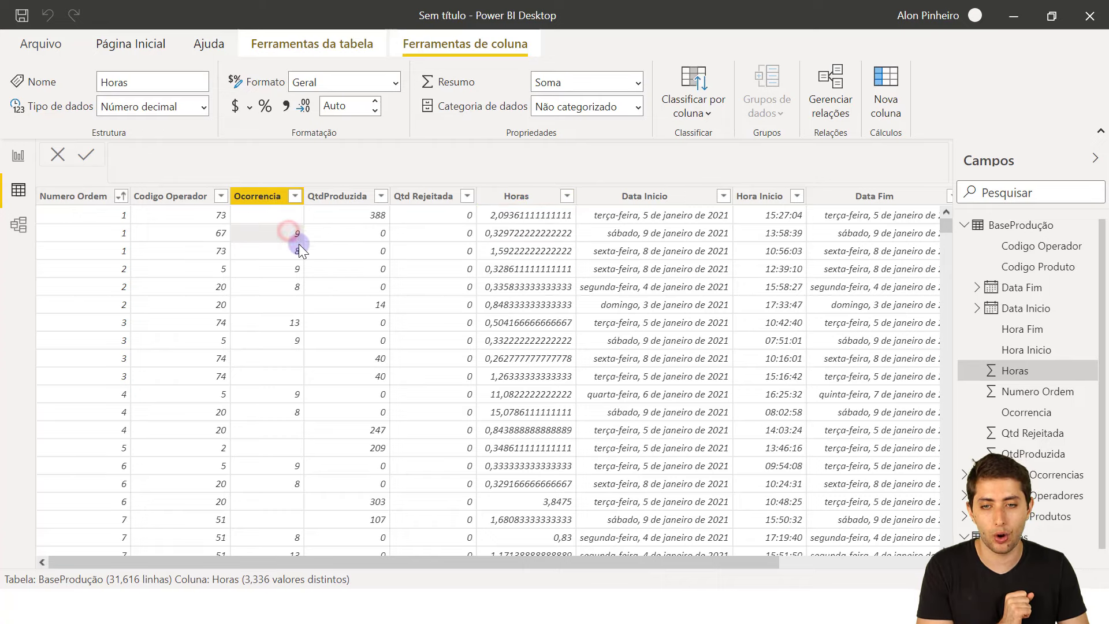
left_click(295, 251)
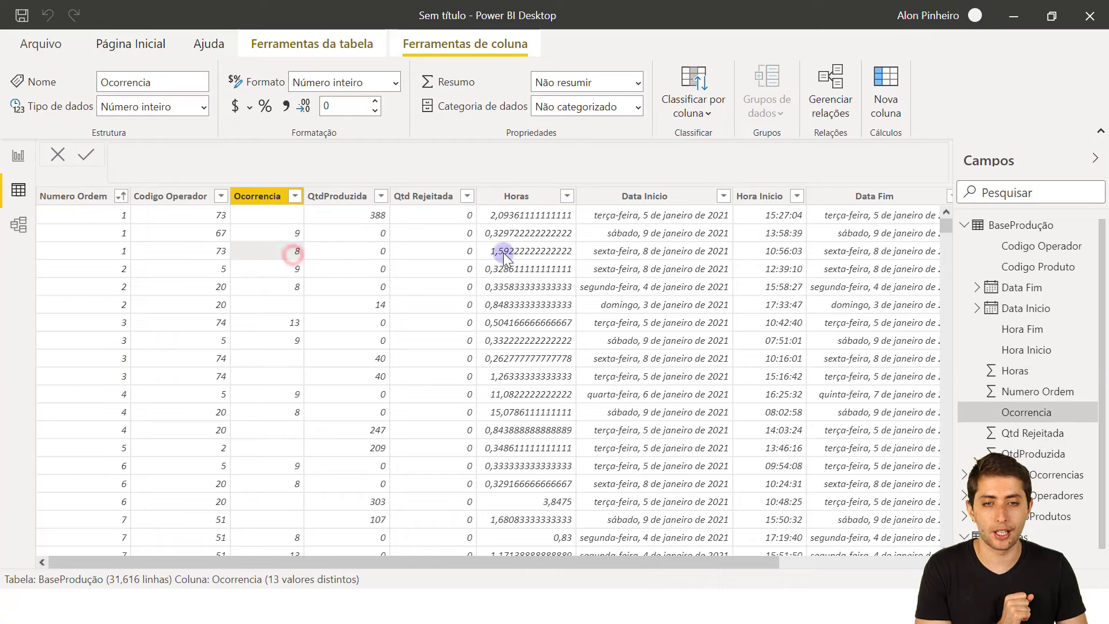
left_click(501, 250)
left_click(289, 272)
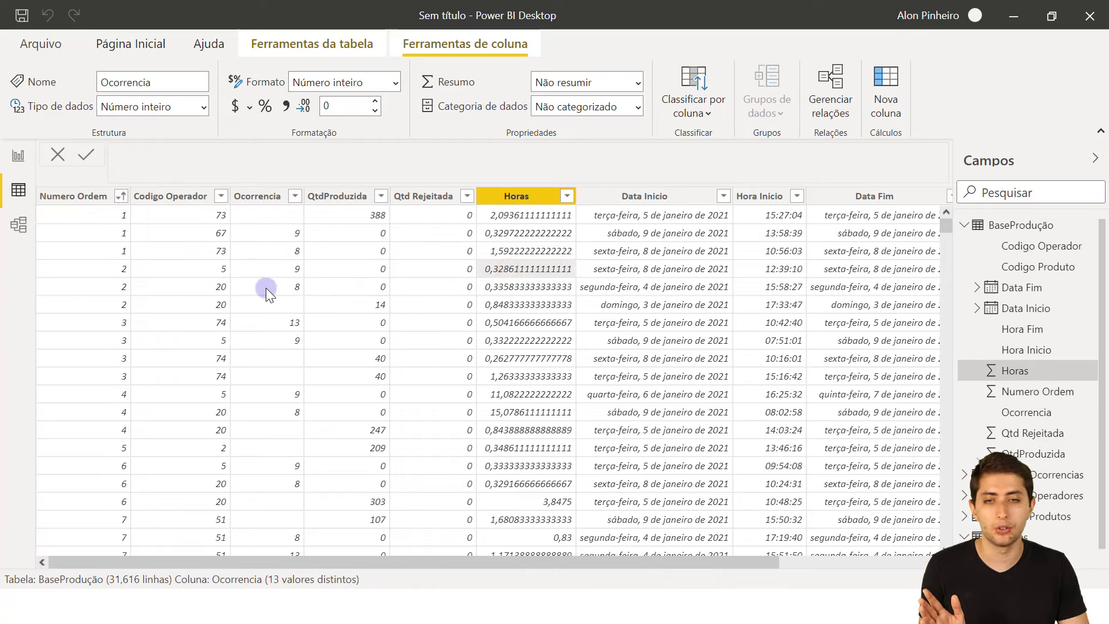
left_click(265, 288)
left_click(276, 304)
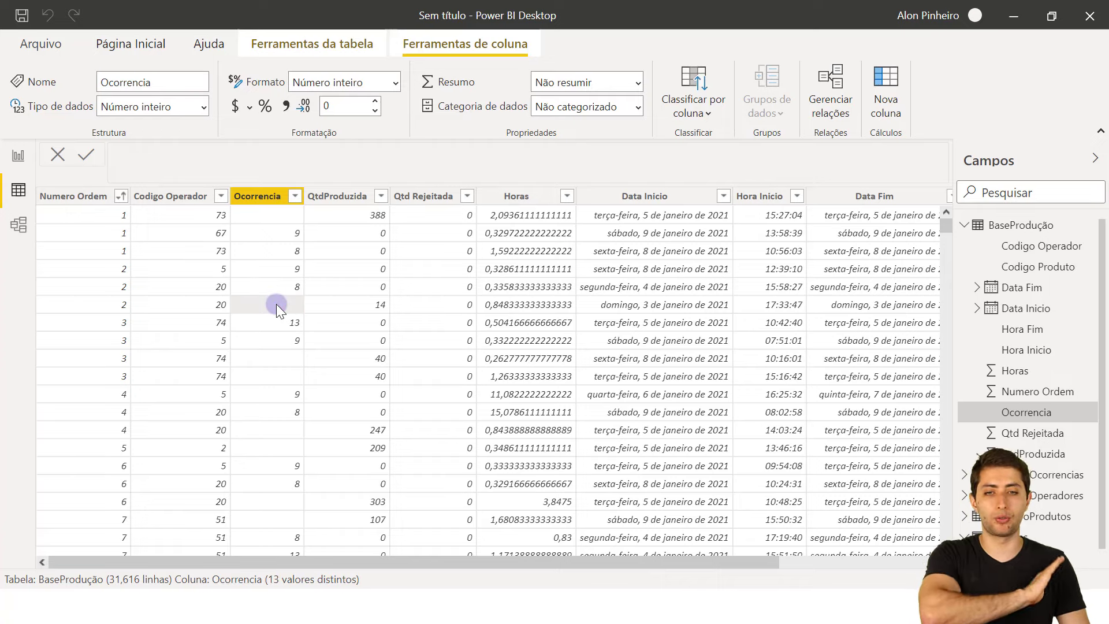
left_click(502, 307)
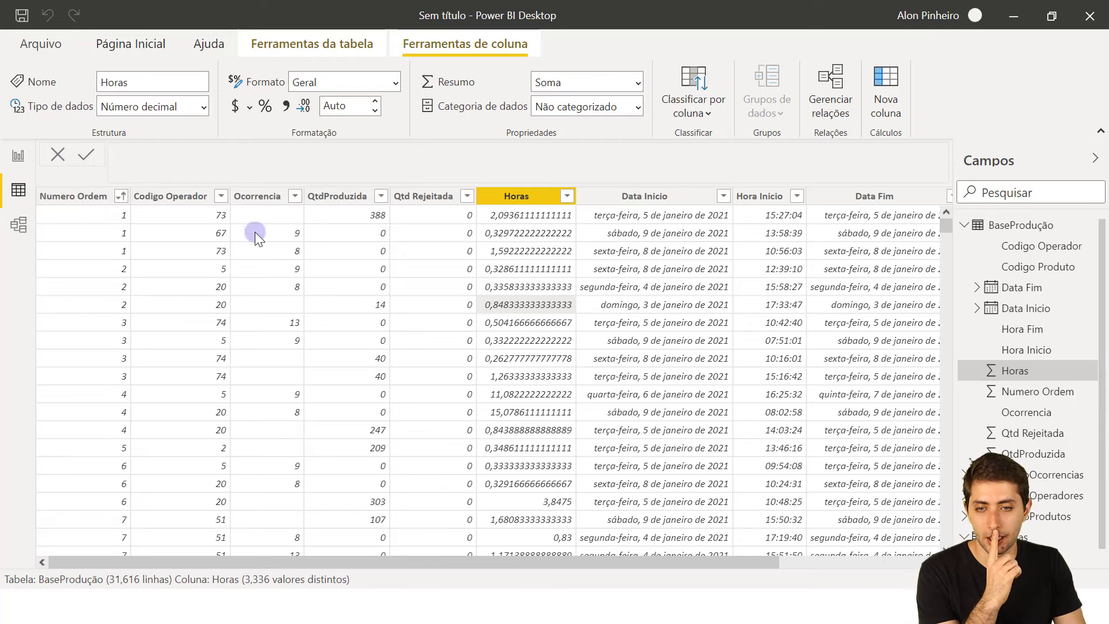
Check the Ocorrencia and Codigo Produto values on the first row of order 1 in BaseProdução.
left_click(293, 214)
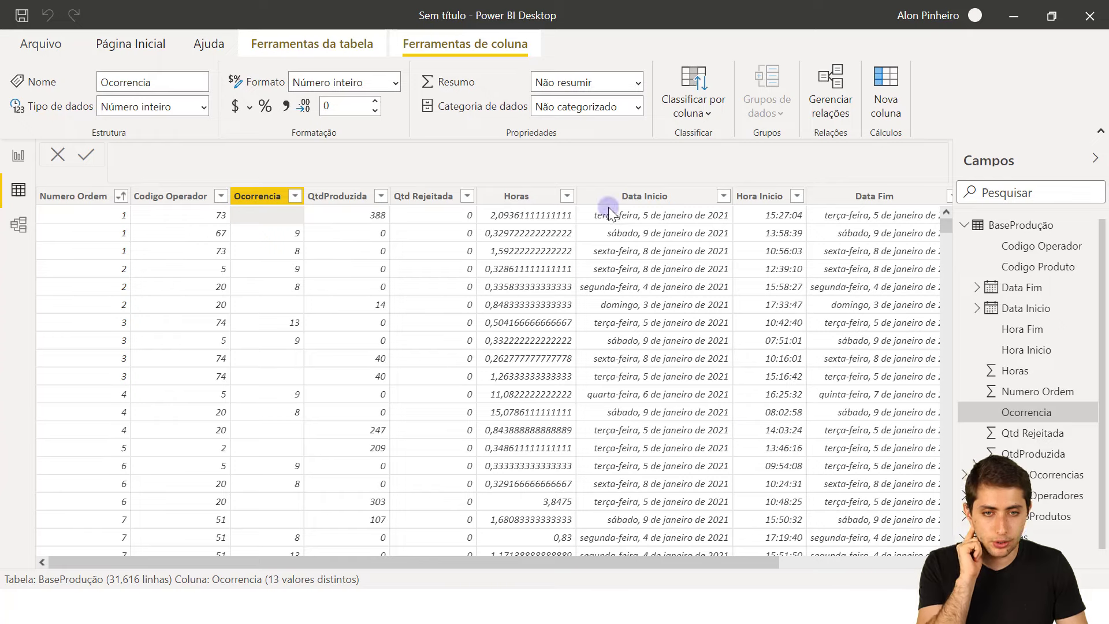
left_click_drag(745, 565, 892, 564)
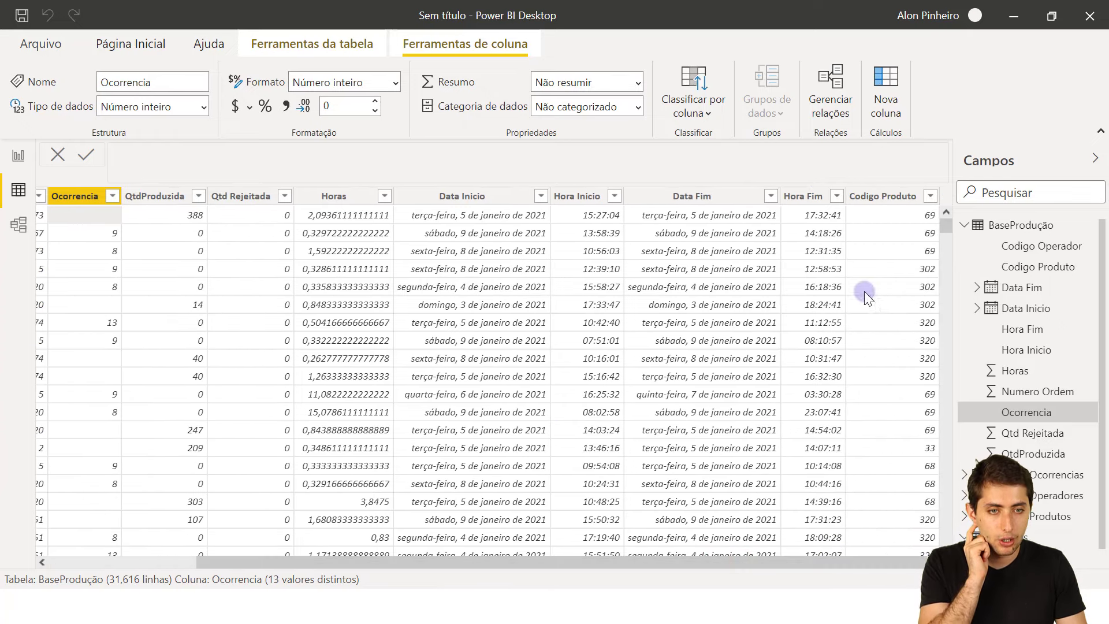
left_click(886, 198)
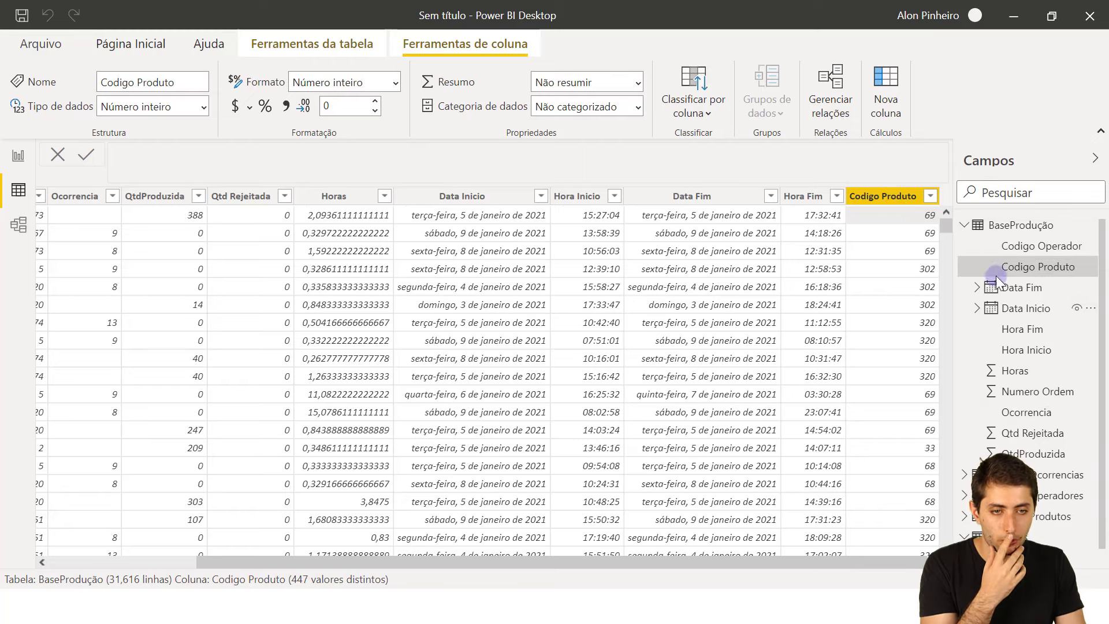
Look up product code 69 in the CadastroProdutos table and check its Peças Hora value.
scroll(1027, 347, "down", 1)
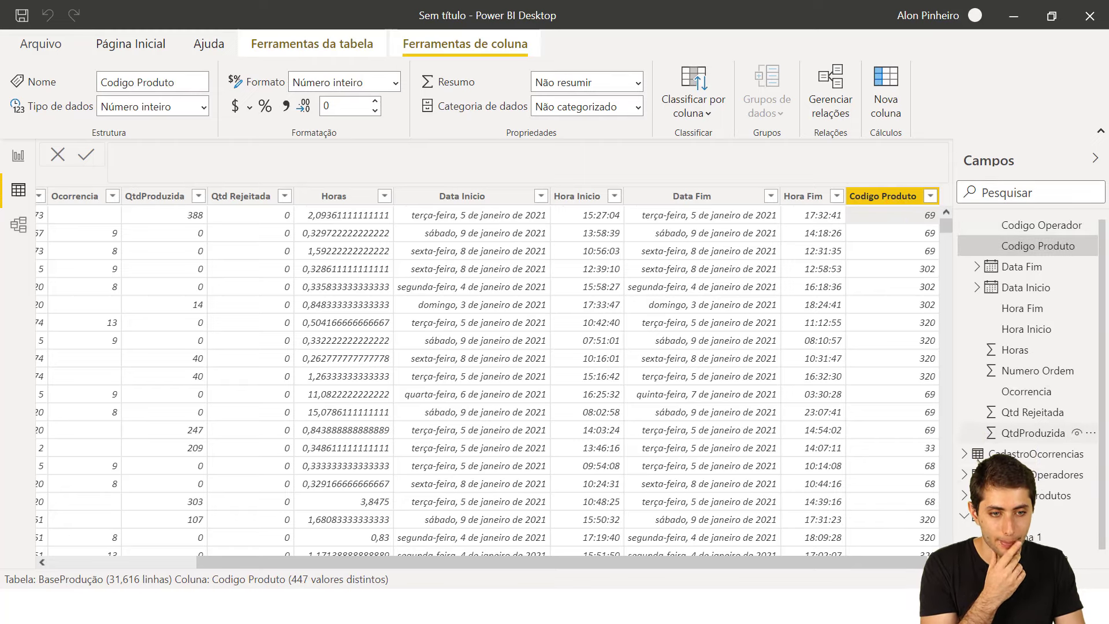
left_click(1048, 495)
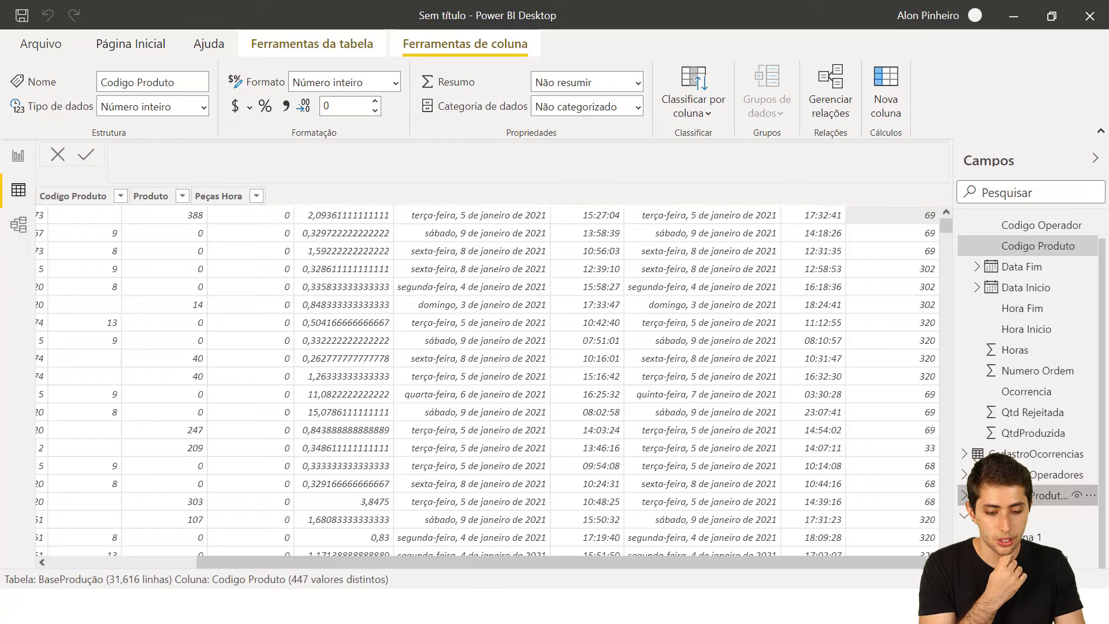
left_click(70, 228)
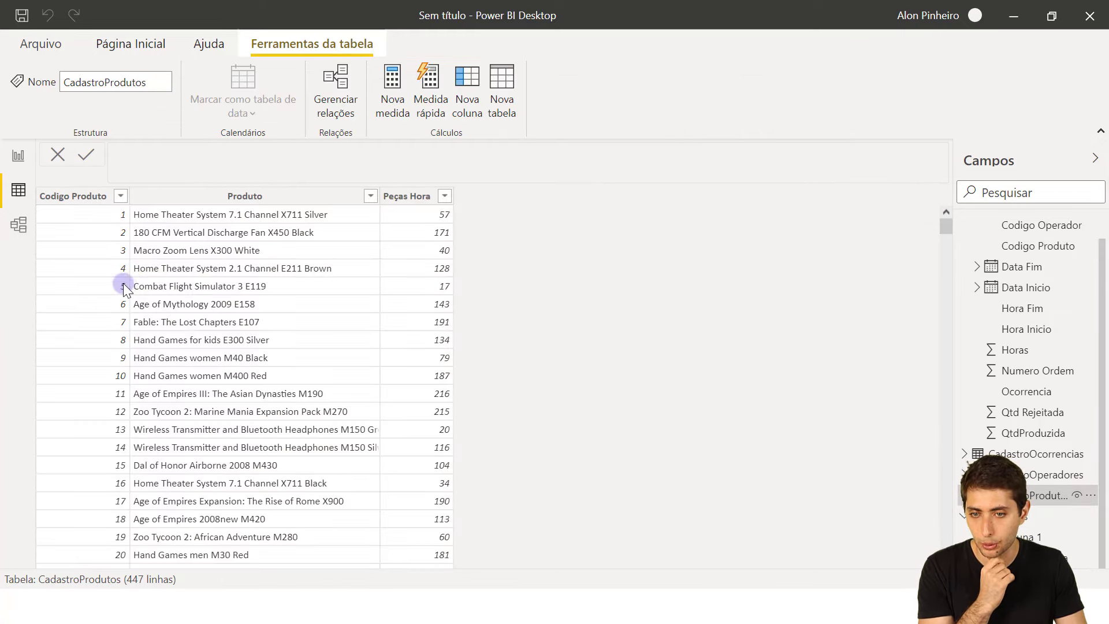
scroll(119, 285, "down", 15)
scroll(119, 285, "down", 6)
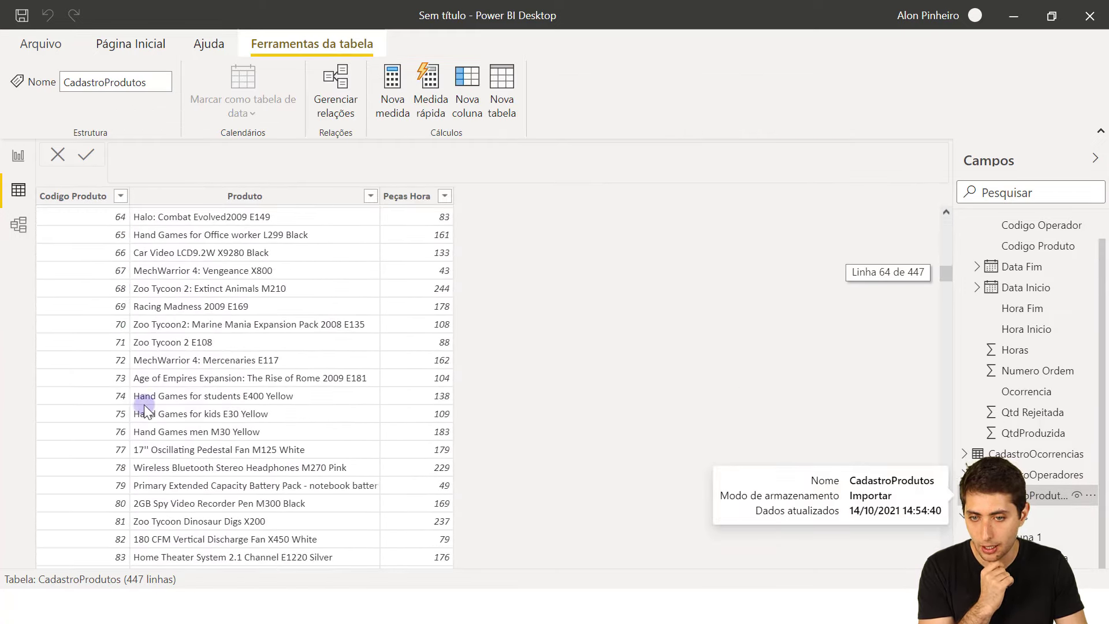
left_click(119, 306)
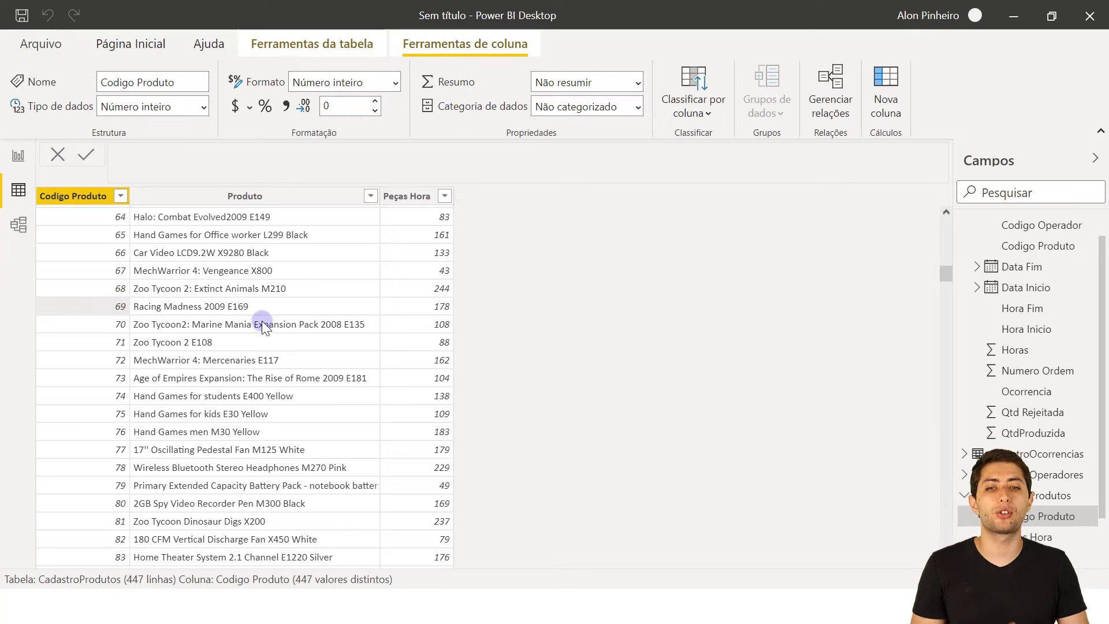
left_click(393, 307)
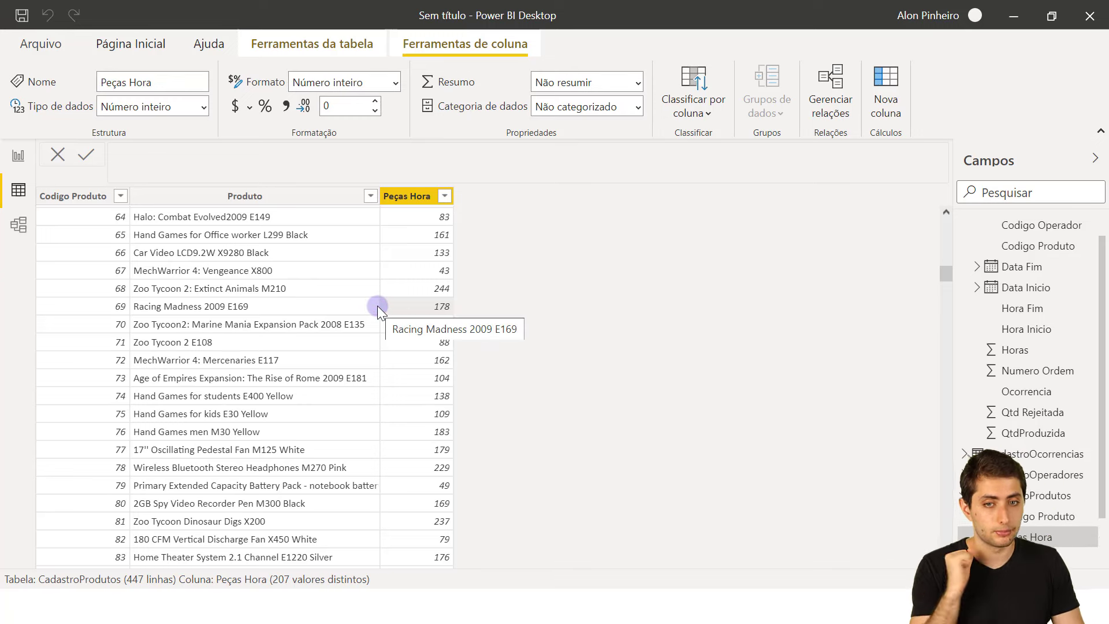
Return to the BaseProdução table and check the Horas and QtdProduzida values on the first row of order 1.
scroll(1061, 247, "up", 1)
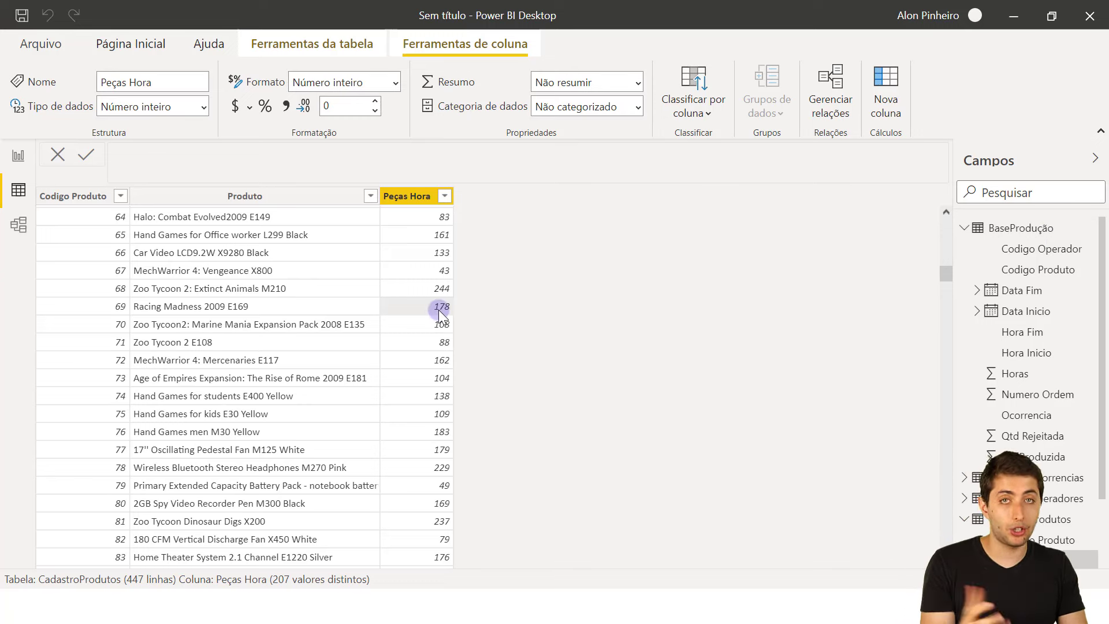
left_click(1024, 228)
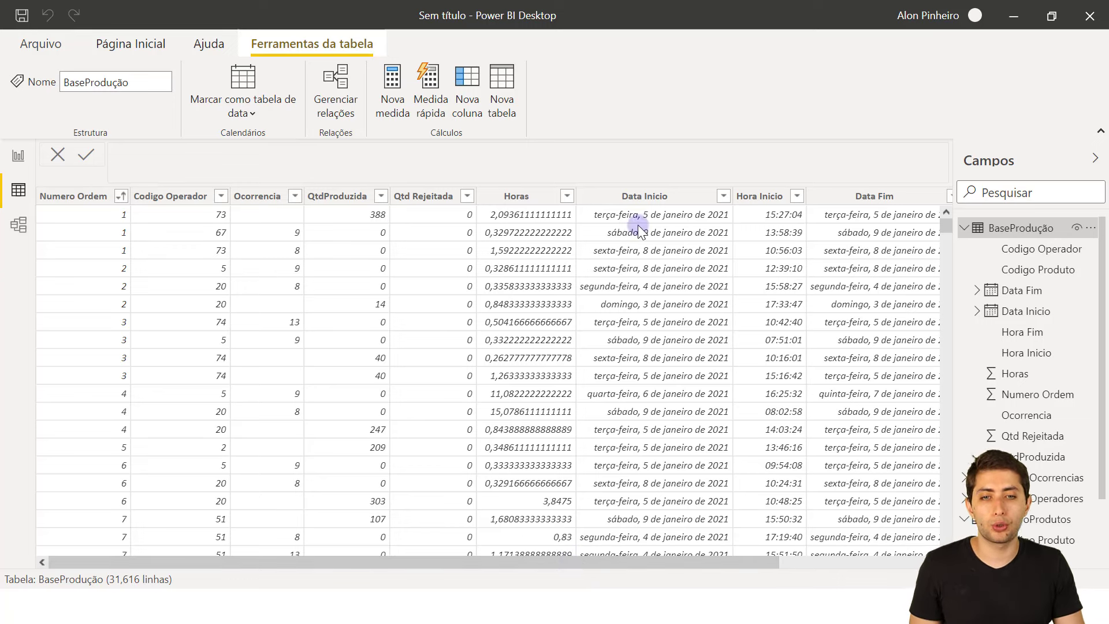
left_click(511, 225)
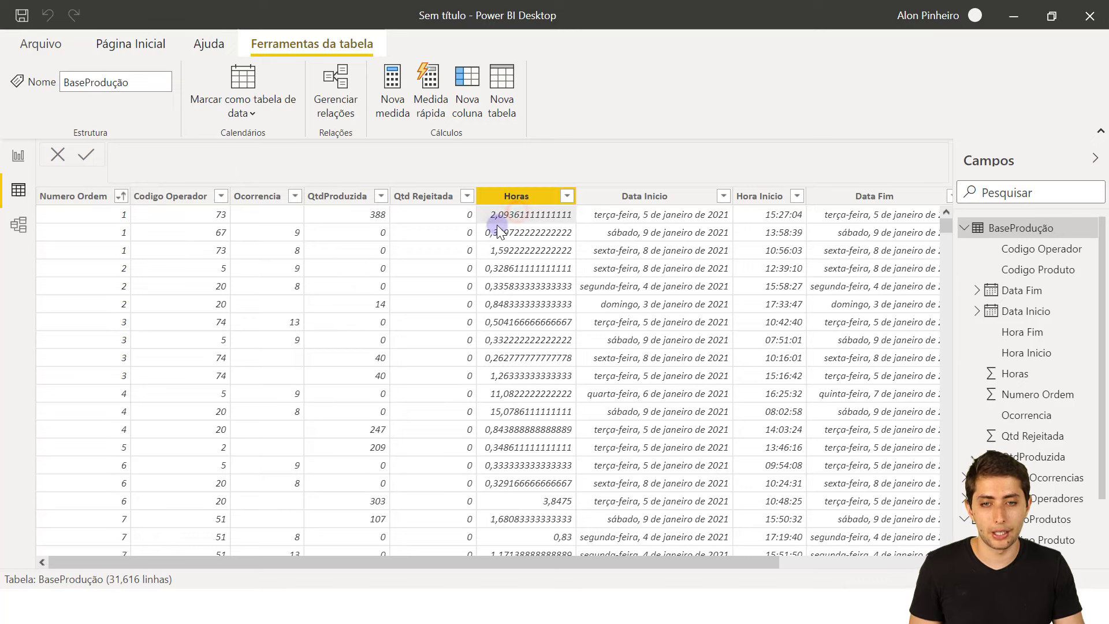
left_click(355, 212)
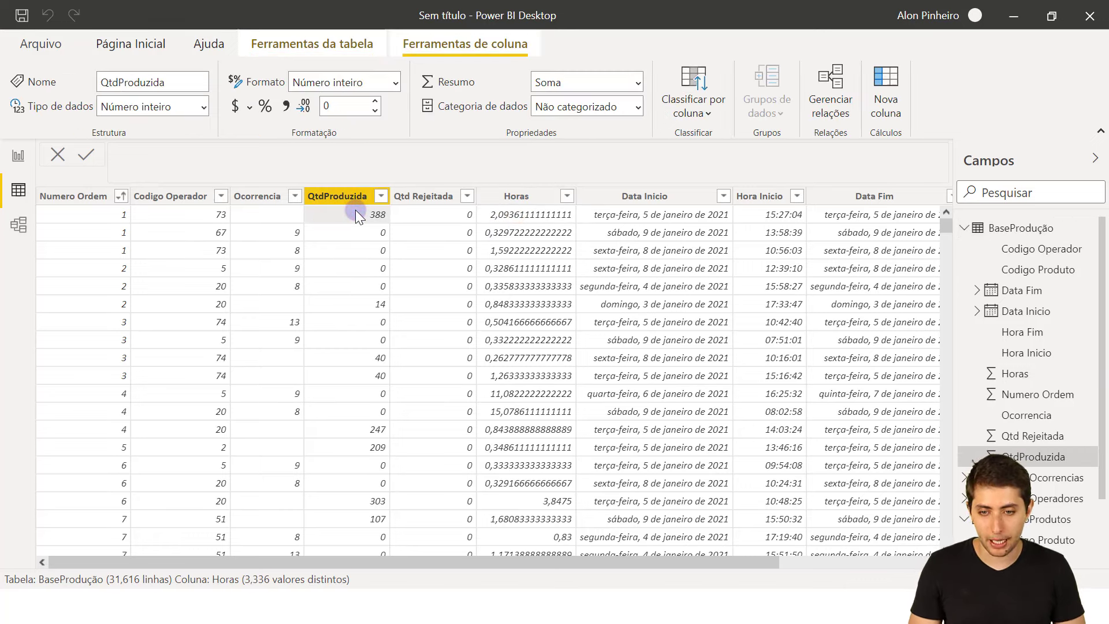
Open the Windows Calculator and multiply 178 pieces per hour by 2 hours.
key("super")
key("super")
key("super")
type("ca")
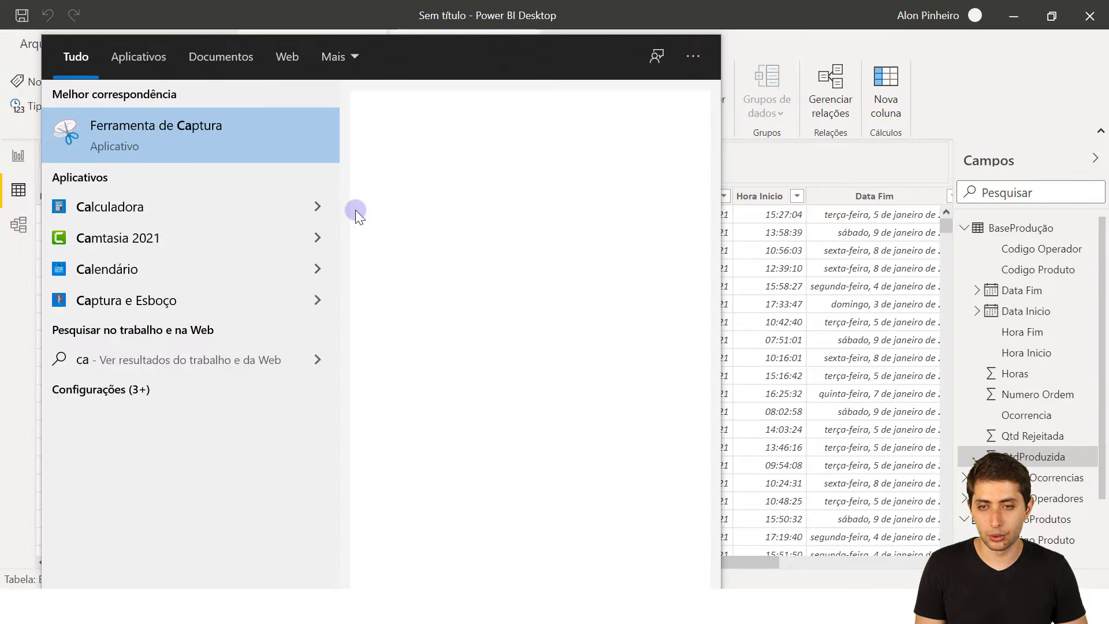
type("lc")
key("Escape")
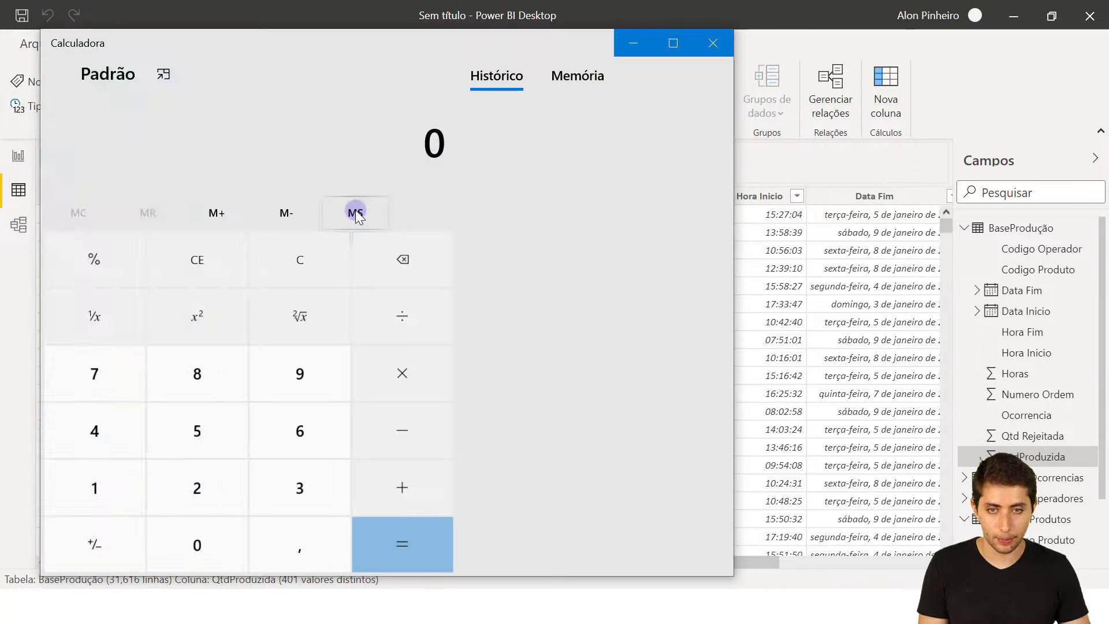
type("178*")
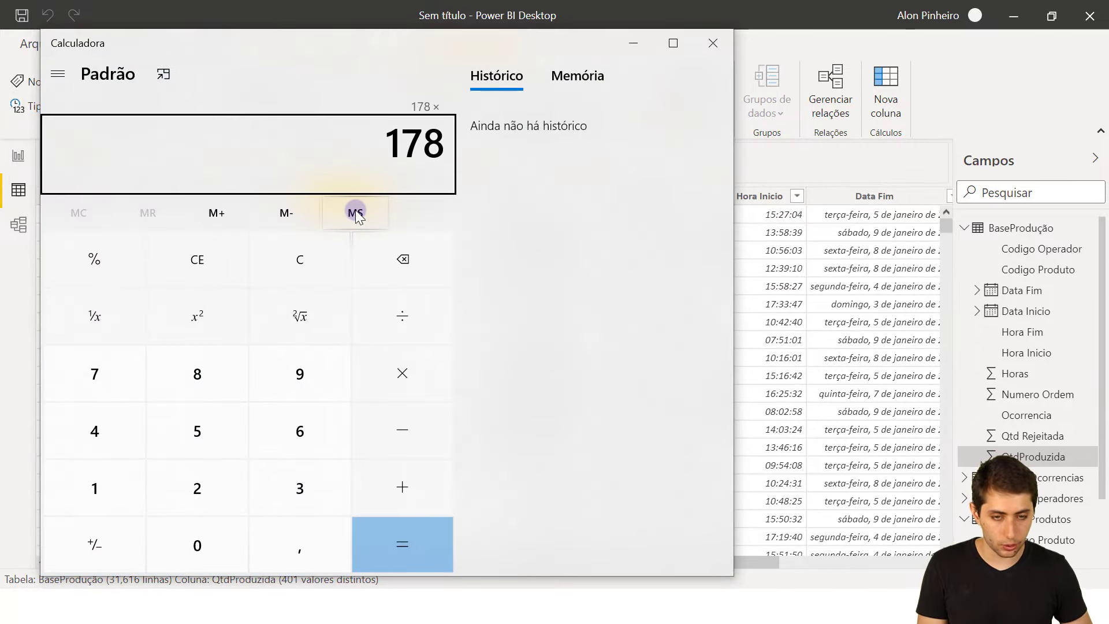
type("2")
key("Return")
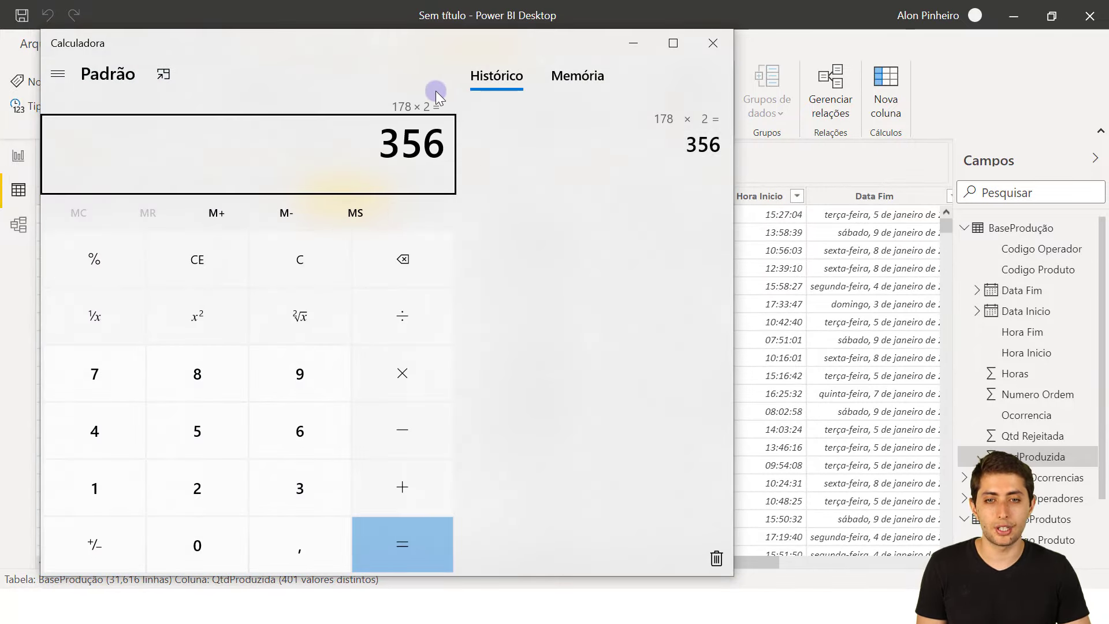
Recalculate the theoretical quantity as 178 × 2,09 in Calculator and return to the Power BI table.
left_click_drag(421, 53, 151, 99)
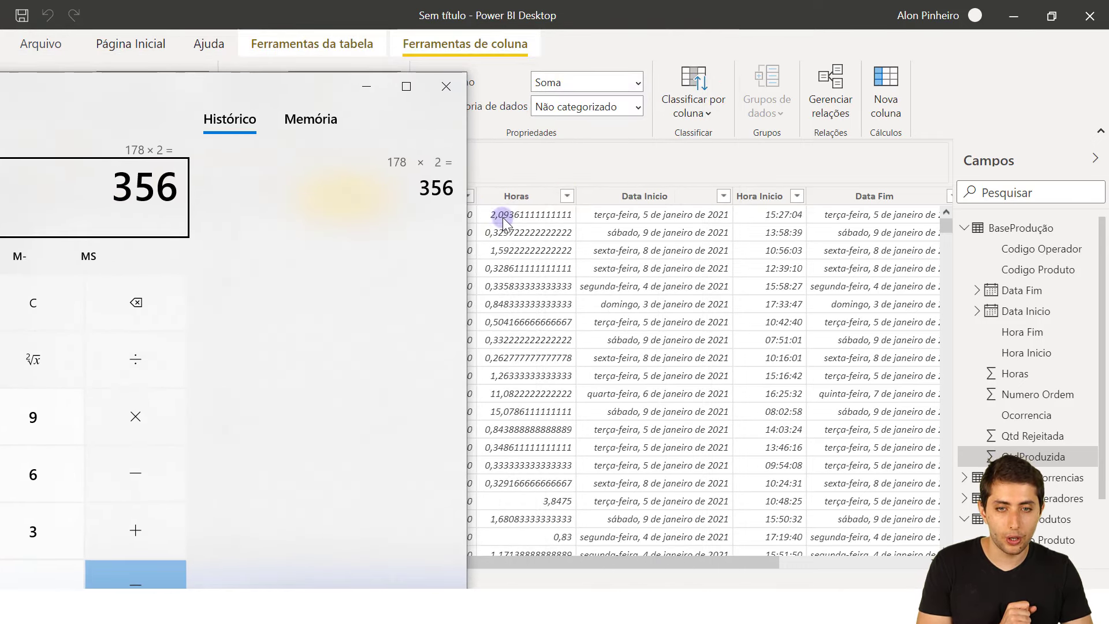
left_click_drag(276, 84, 508, 43)
key("Escape")
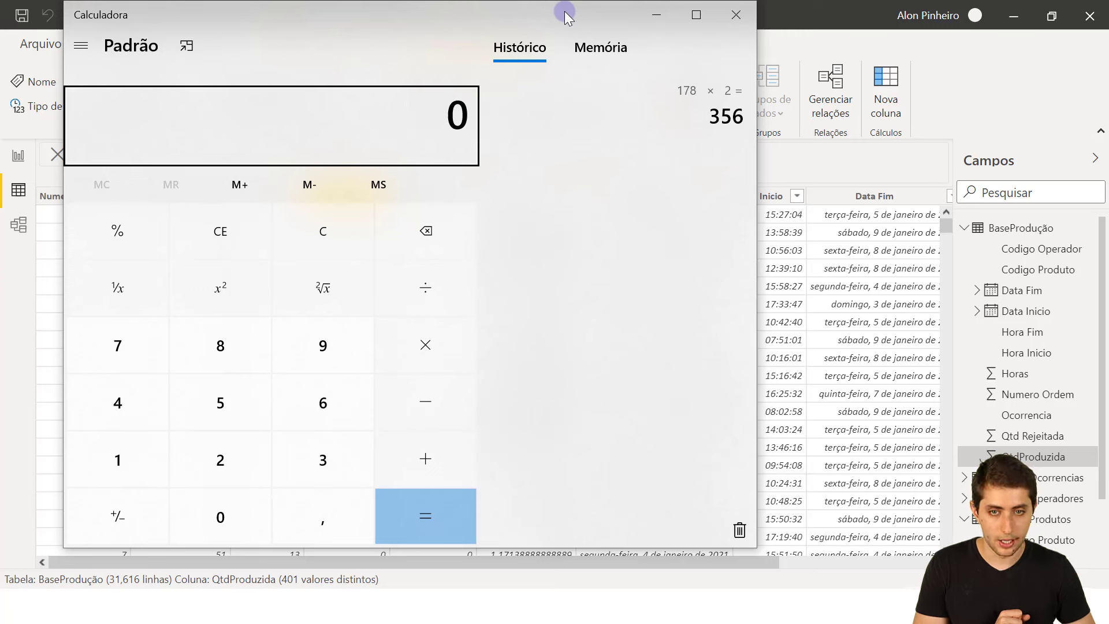
type("178")
key("asterisk")
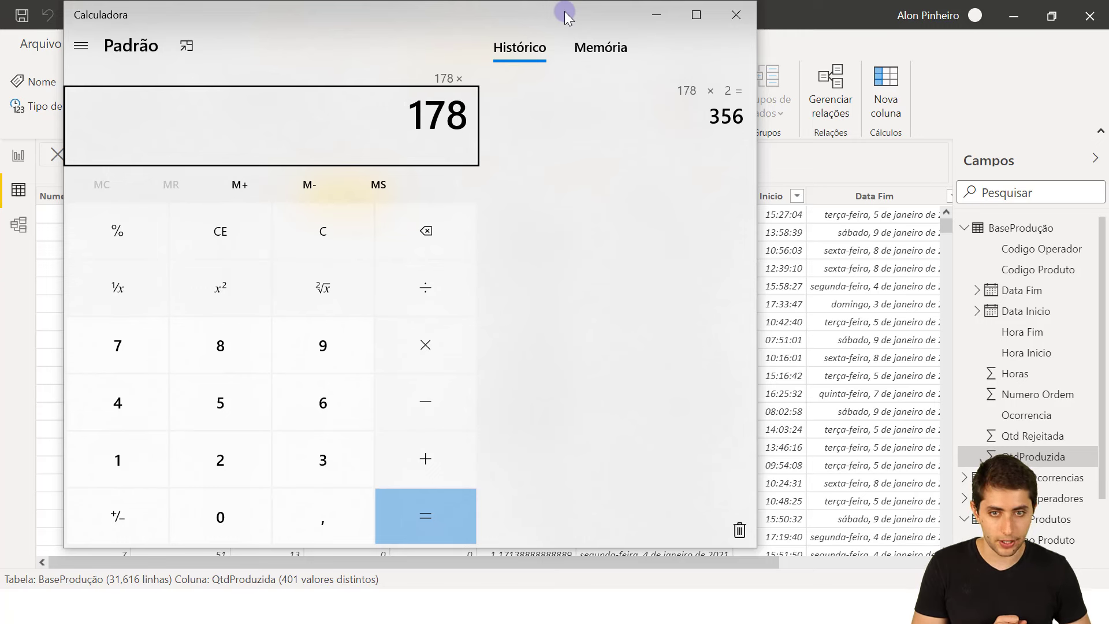
type("2,09")
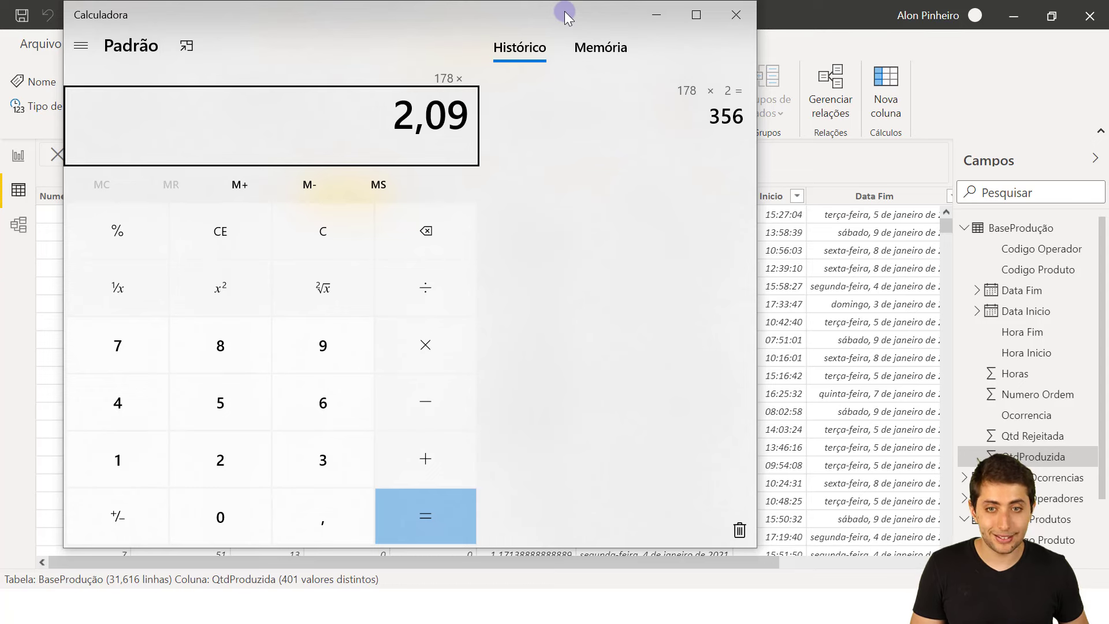
key("Return")
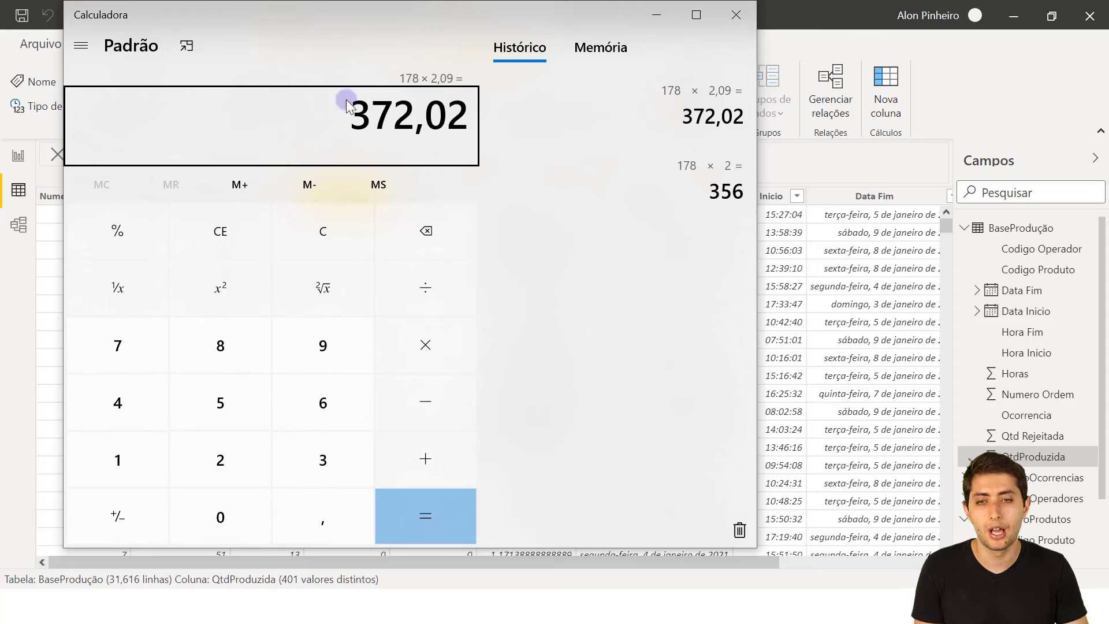
left_click(658, 17)
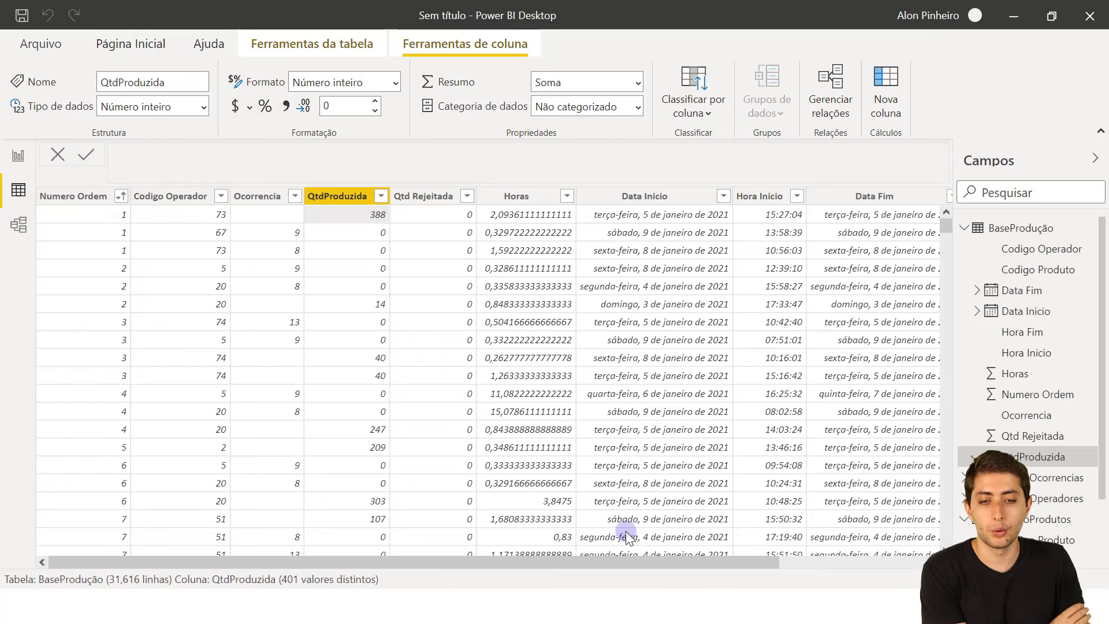
Examine the two Qtd Teórica factors: the Horas column in BaseProdução and the Peças Hora column in CadastroProdutos.
left_click(521, 198)
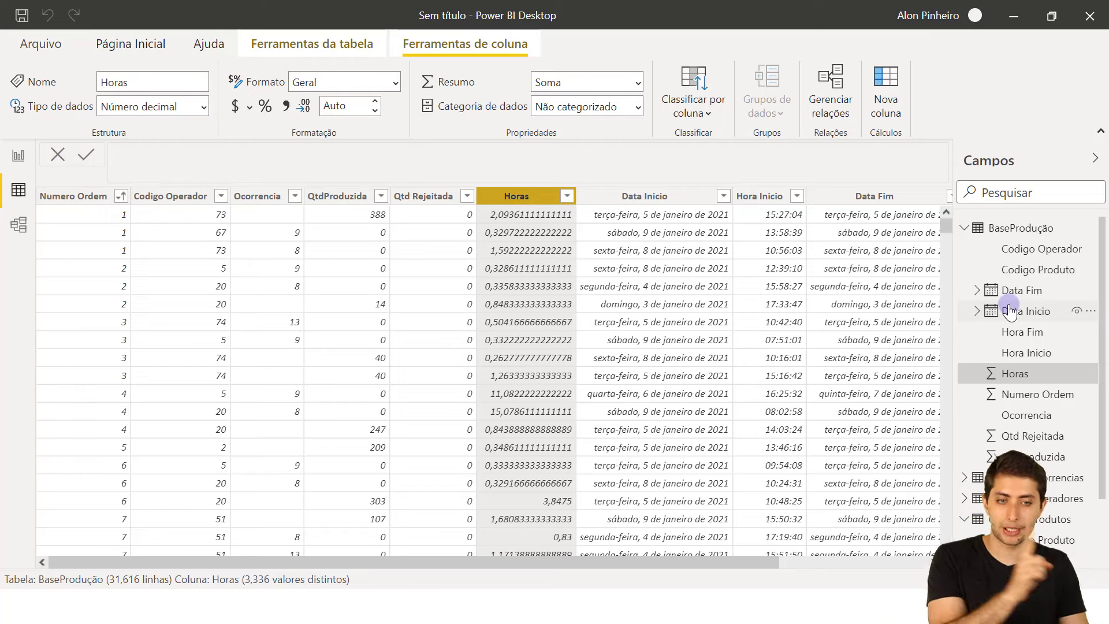
left_click(1033, 519)
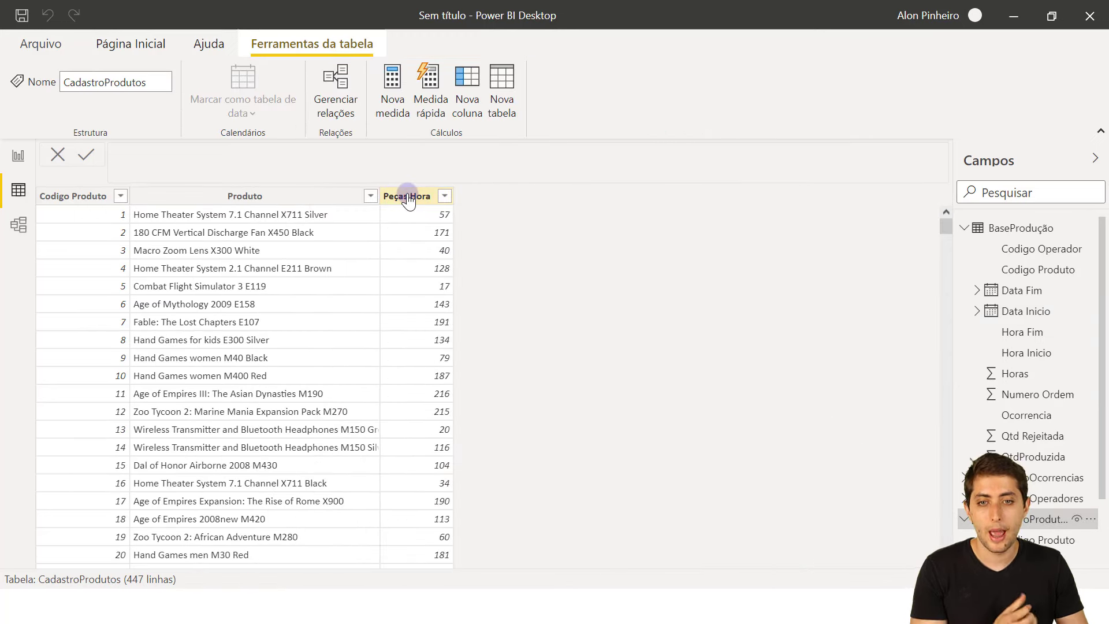
left_click(407, 197)
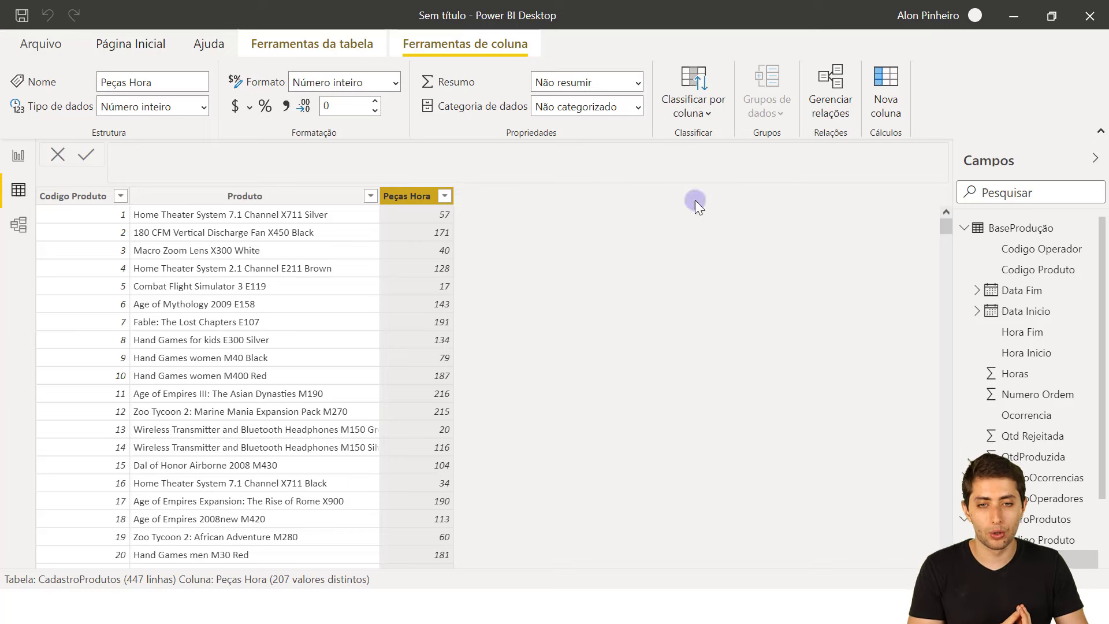
left_click(1003, 229)
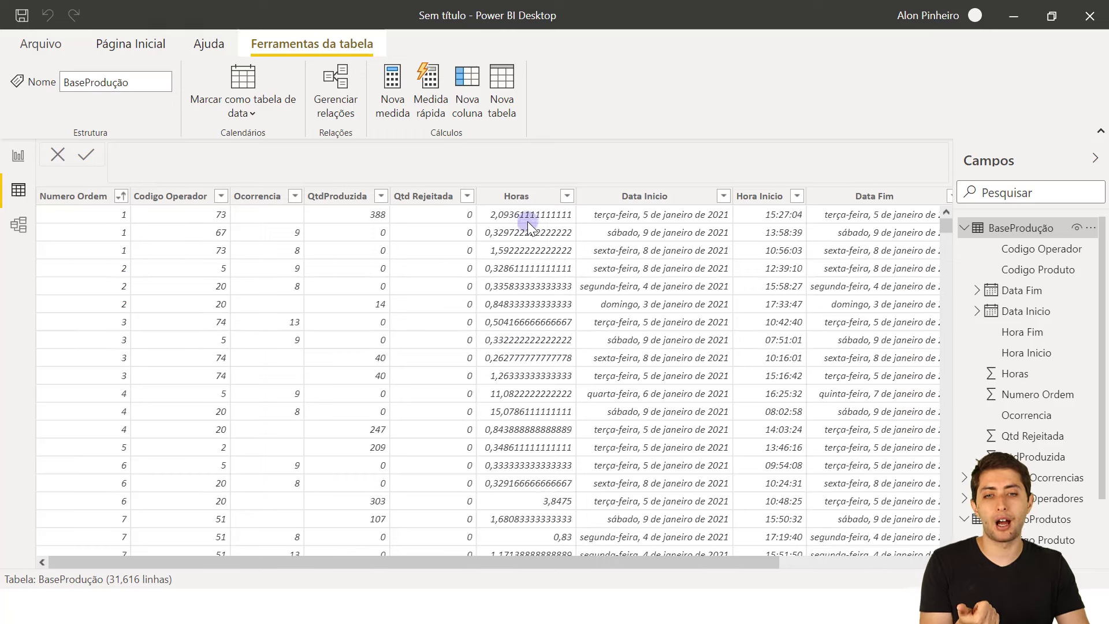
left_click(524, 197)
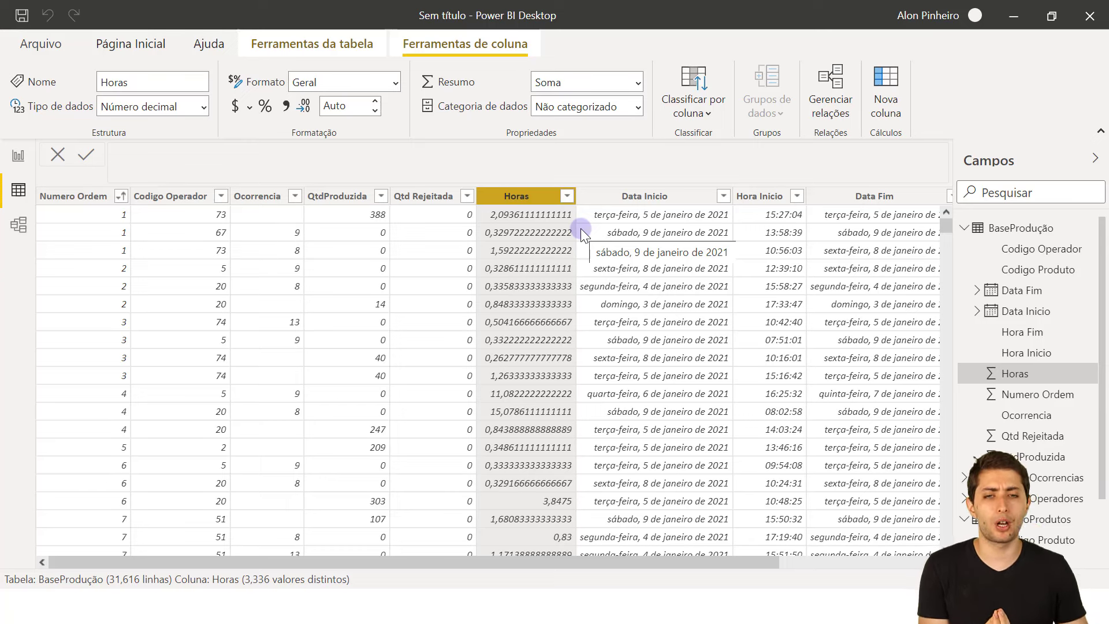
Trace the first BaseProdução row's Codigo Produto to its Peças Hora value in CadastroProdutos, and return to BaseProdução.
left_click_drag(681, 568, 864, 529)
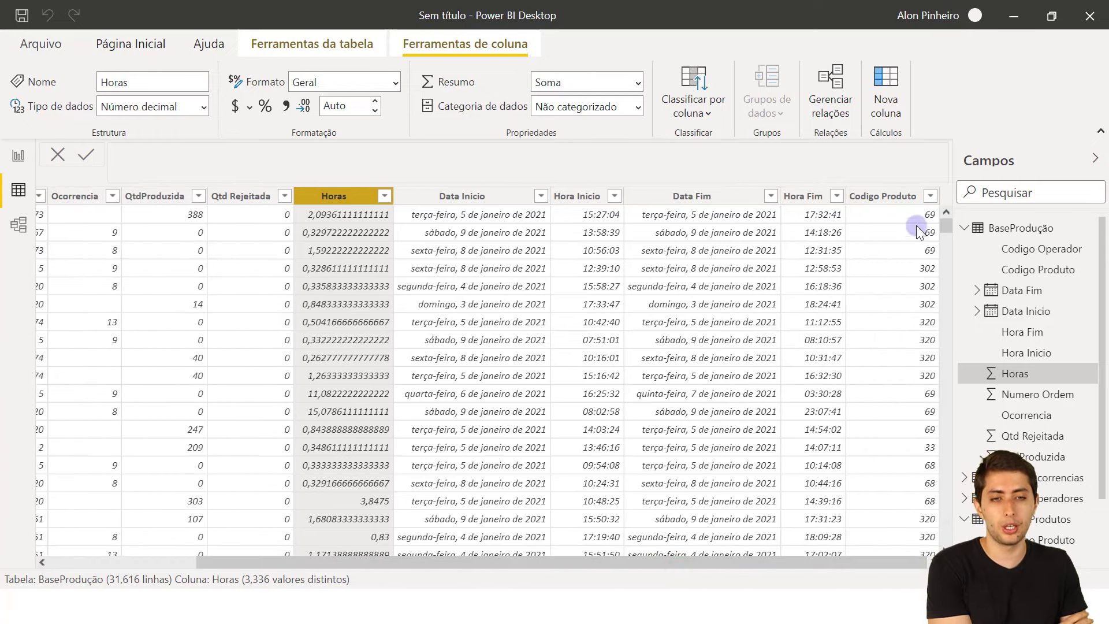
left_click(927, 214)
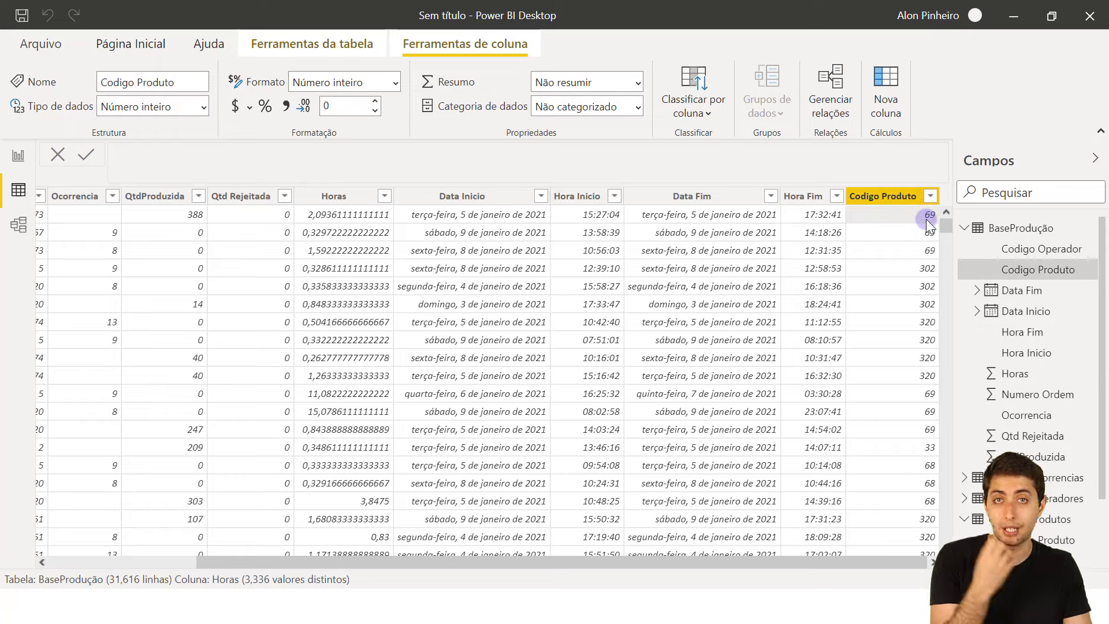
left_click(1023, 519)
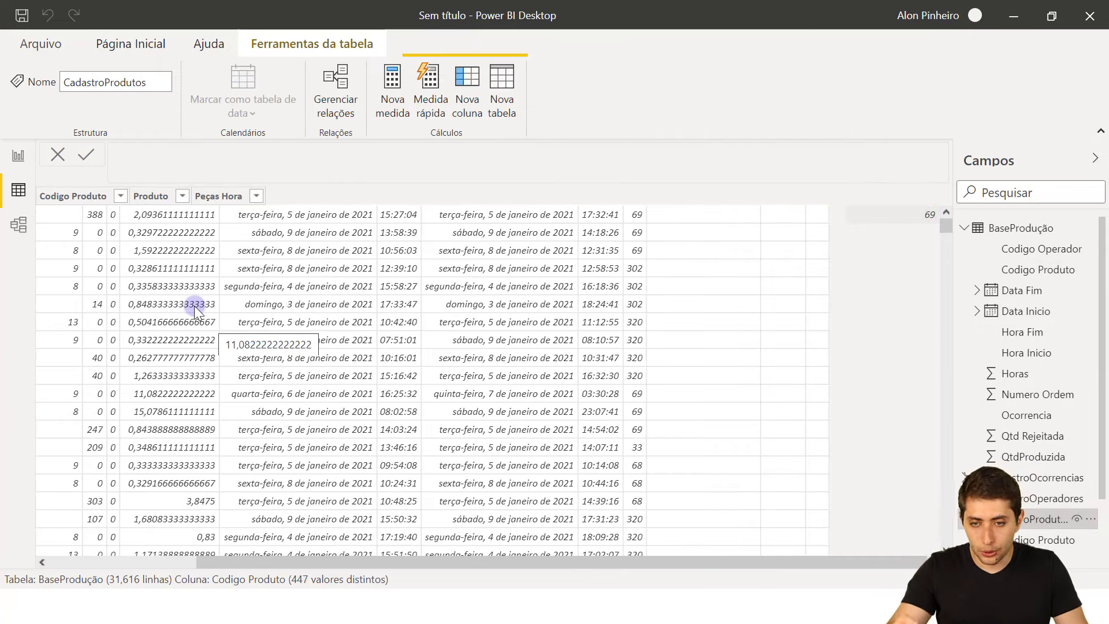
scroll(155, 299, "down", 12)
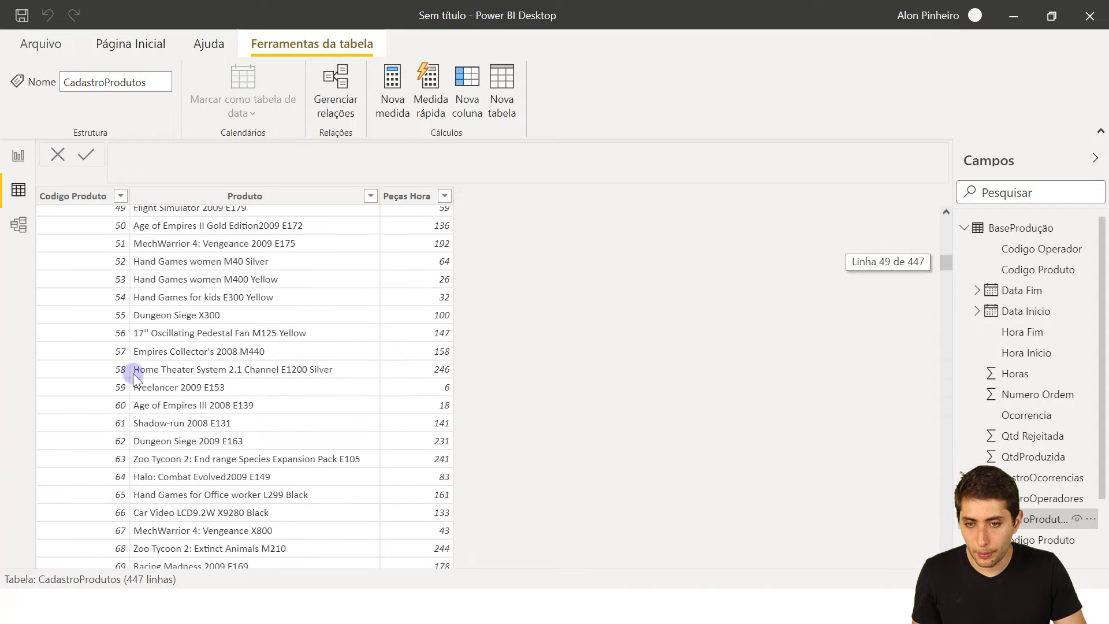
scroll(129, 505, "down", 3)
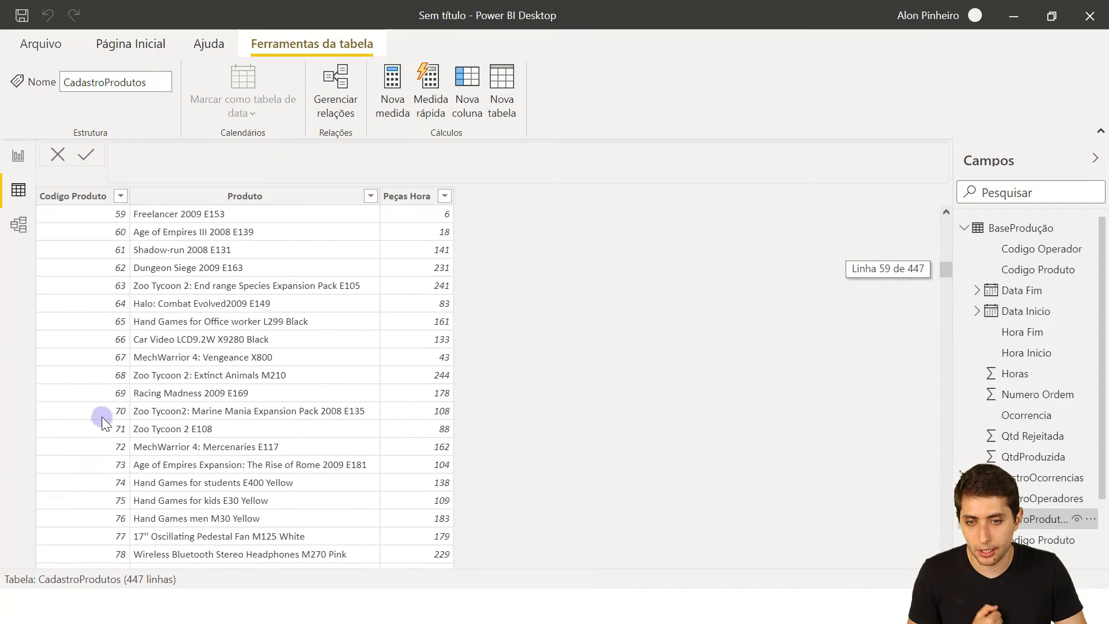
left_click(432, 395)
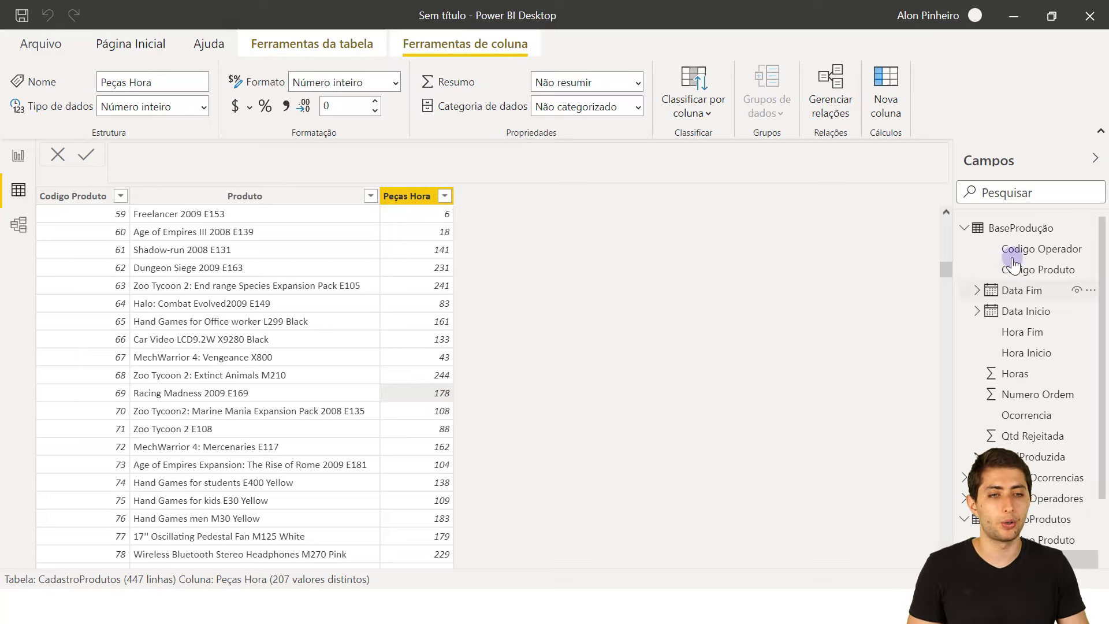
left_click(1031, 226)
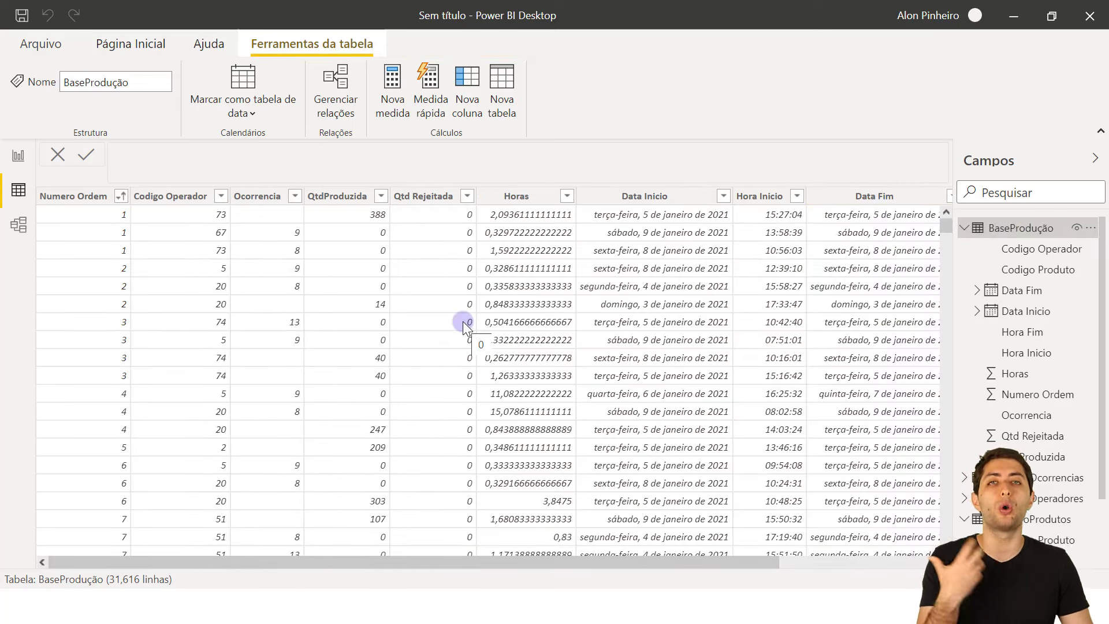
Add a new calculated column to the BaseProdução table and name it Pecas Hora.
right_click(419, 310)
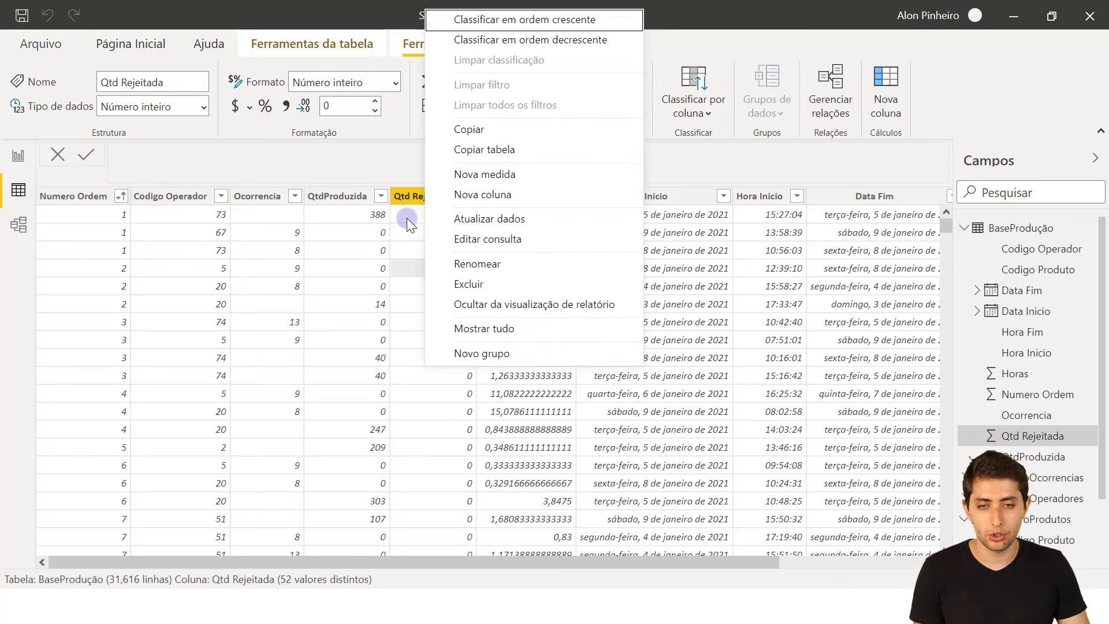
left_click(478, 199)
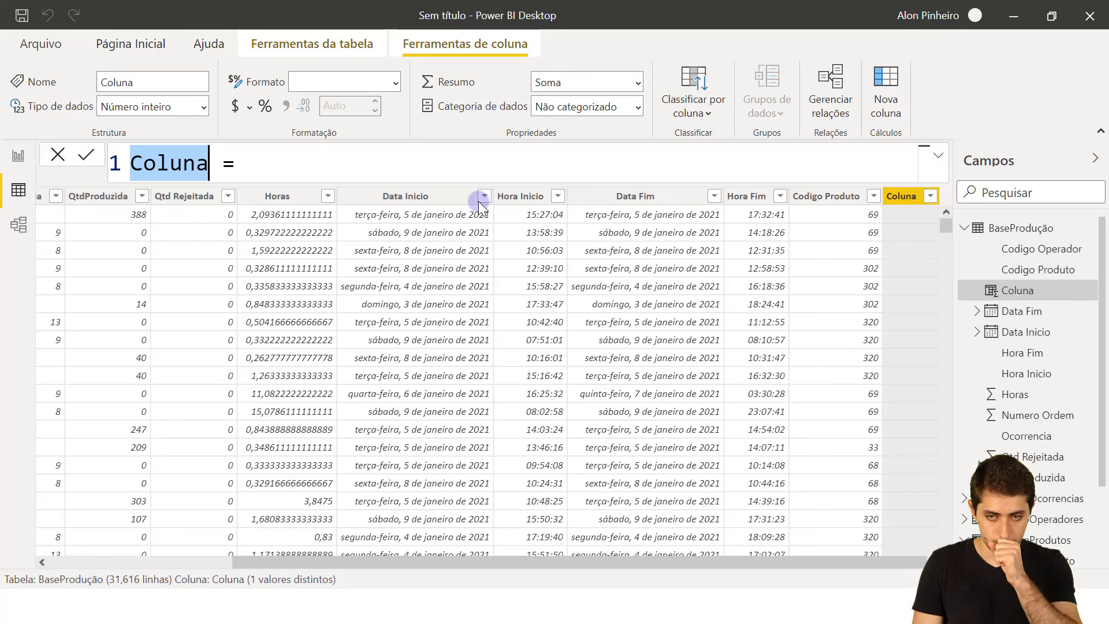
type("Pecas Hora")
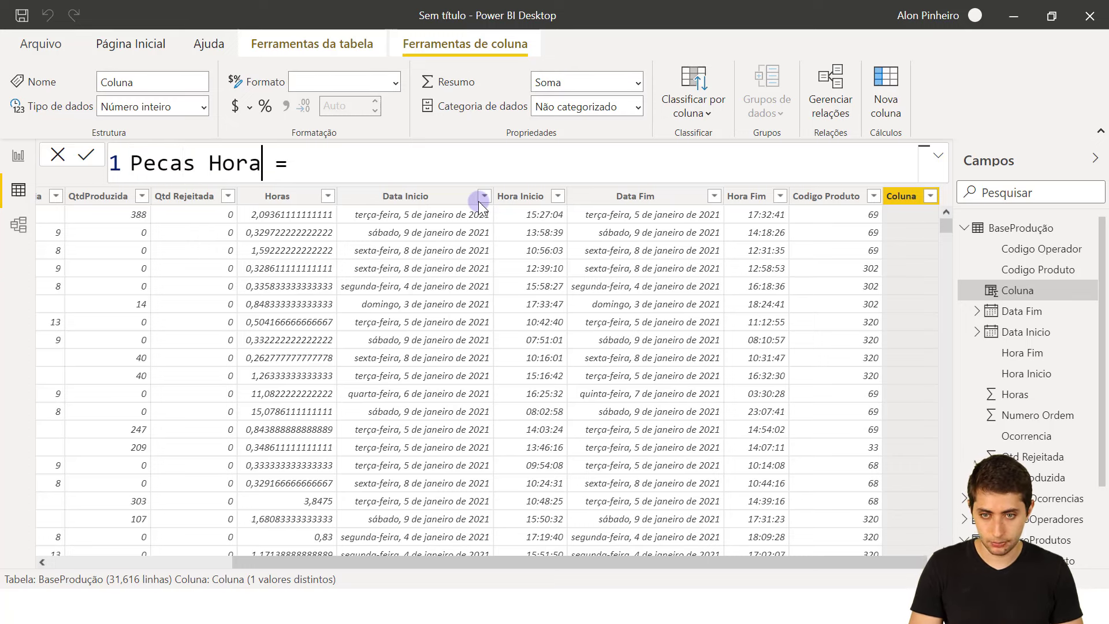
key("Right")
key("Right")
key("Right")
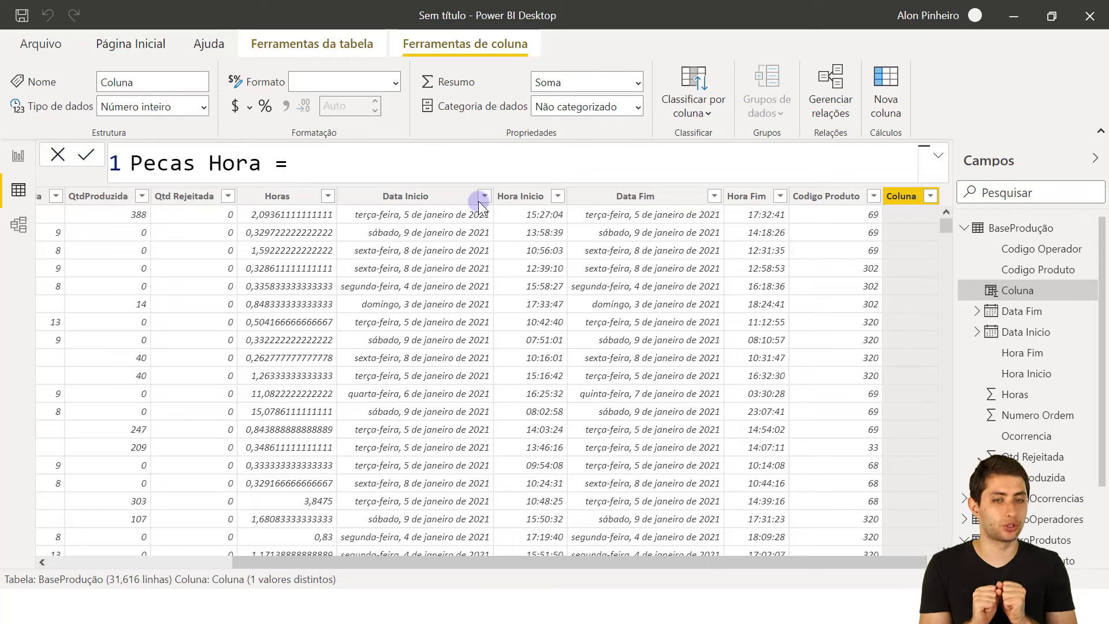
Define the Pecas Hora column as RELATED(CadastroProdutos[Peças Hora]) and commit the formula.
type("related")
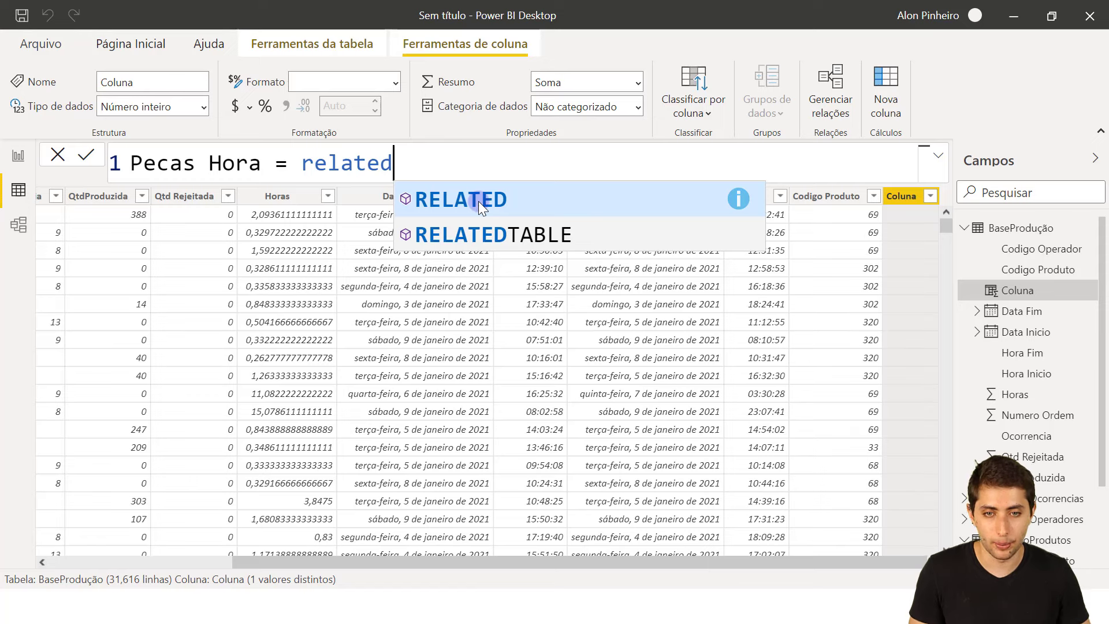
key("Tab")
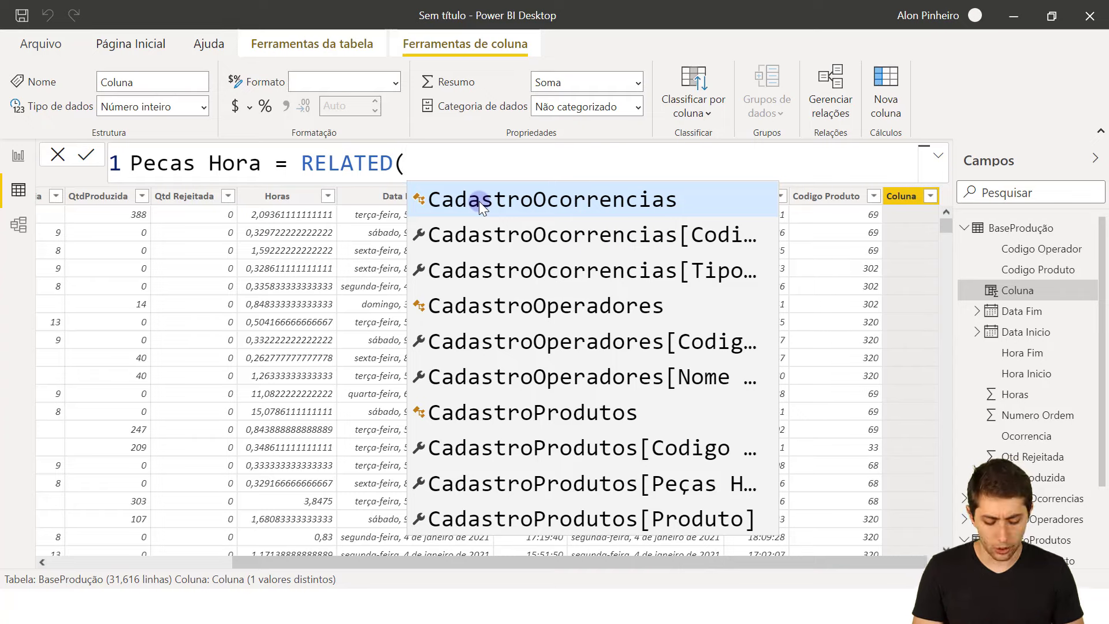
type("pecas")
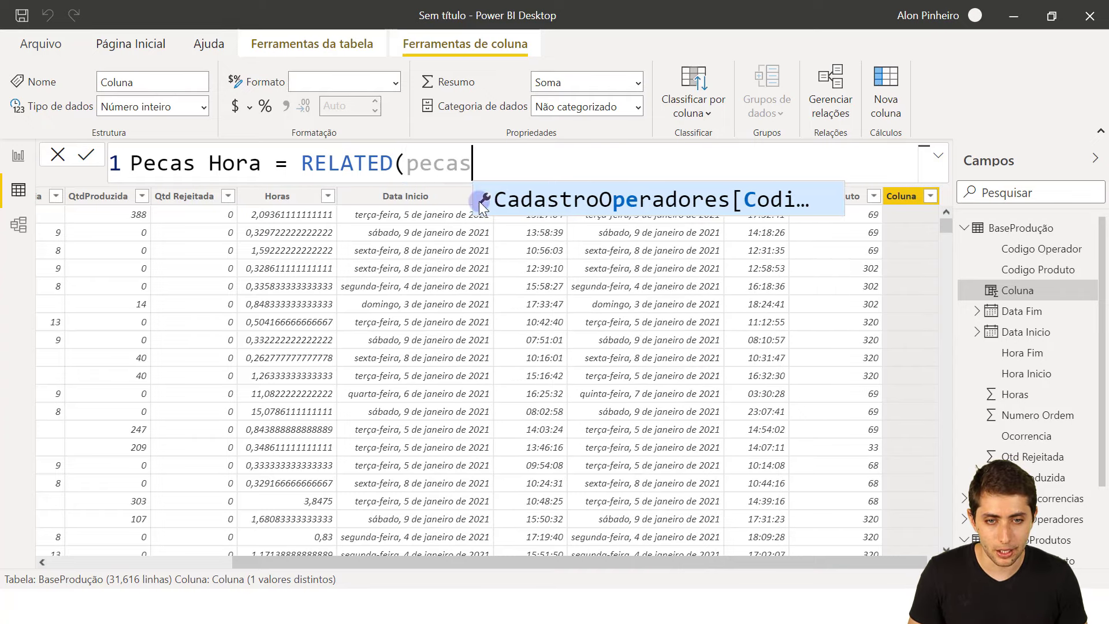
key("BackSpace")
key("BackSpace")
key("BackSpace")
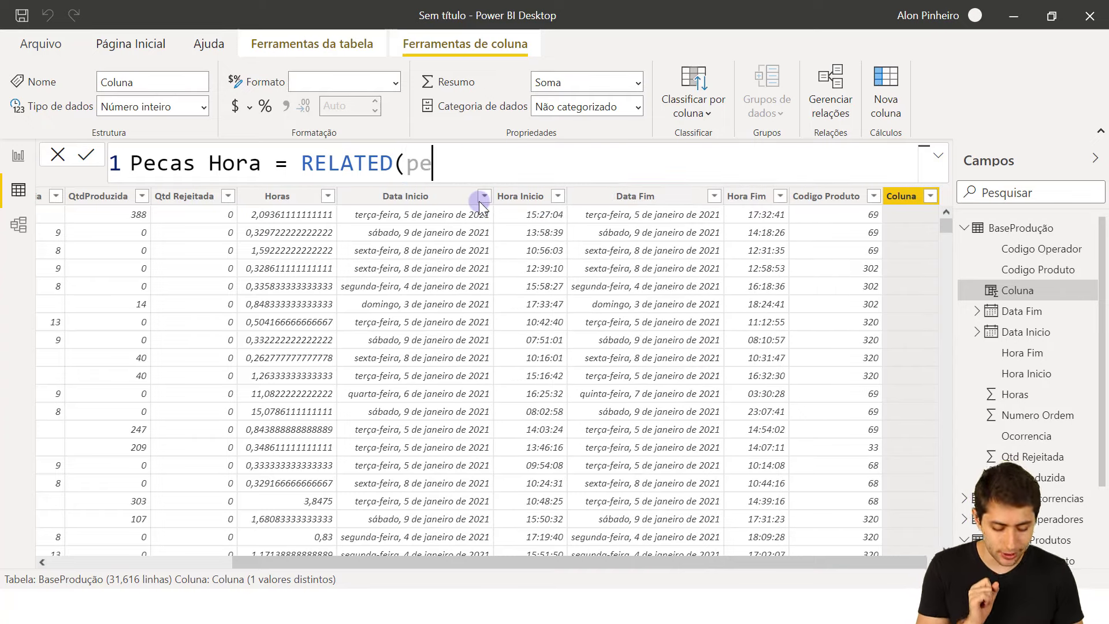
type("ç")
key("BackSpace")
key("BackSpace")
key("BackSpace")
type("hora")
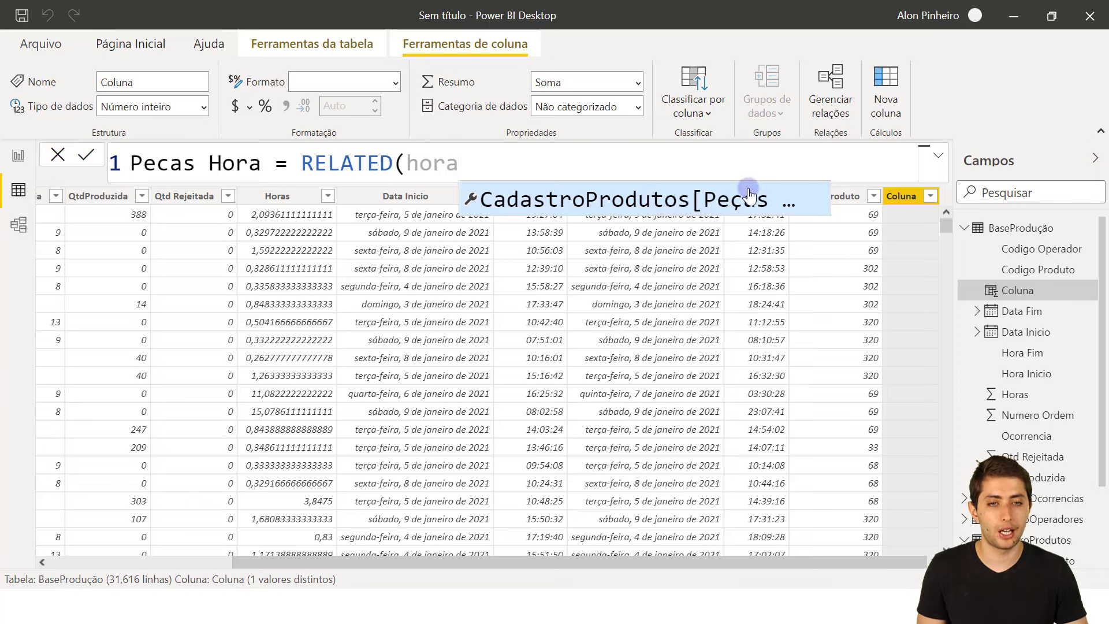
left_click(731, 219)
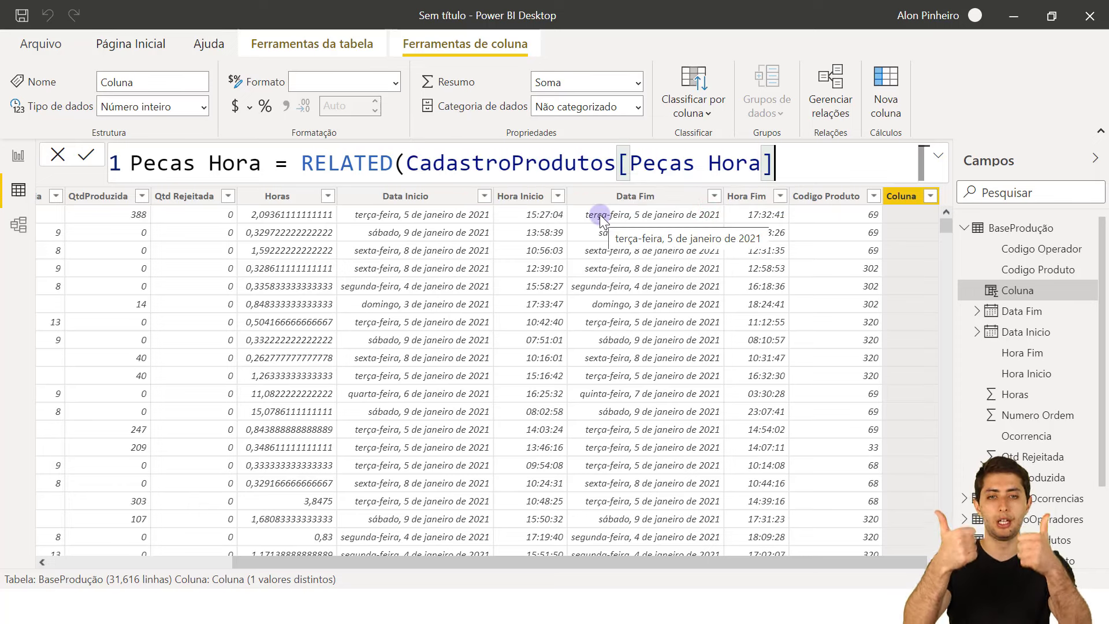
type(")")
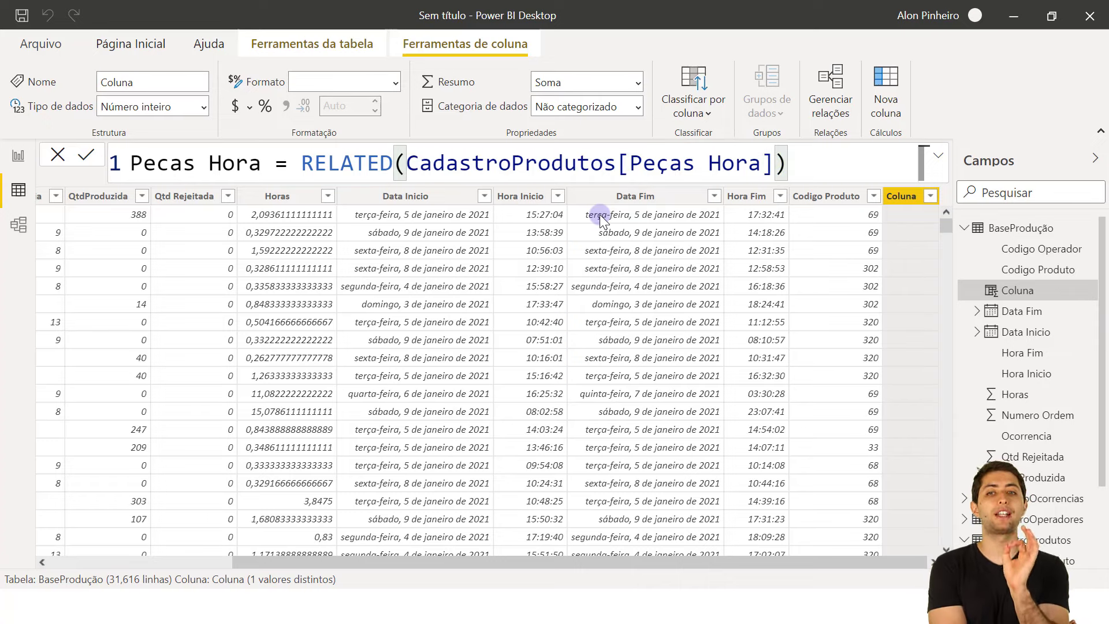
key("Return")
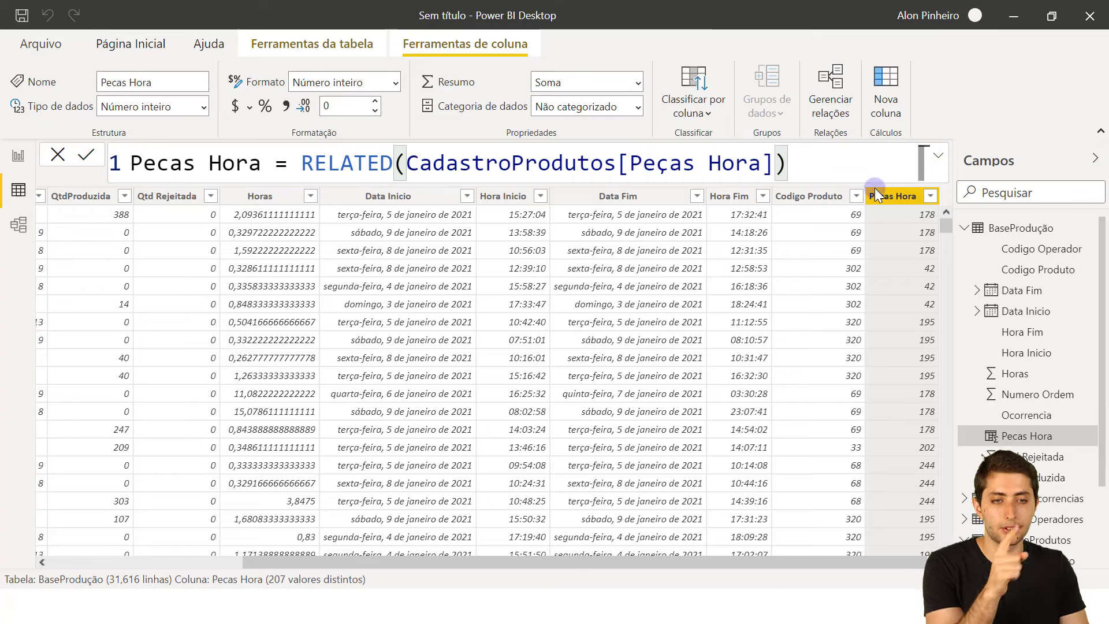
Compare Codigo Produto with the looked-up Pecas Hora value across the first BaseProdução rows, and review the column's formula.
left_click(826, 216)
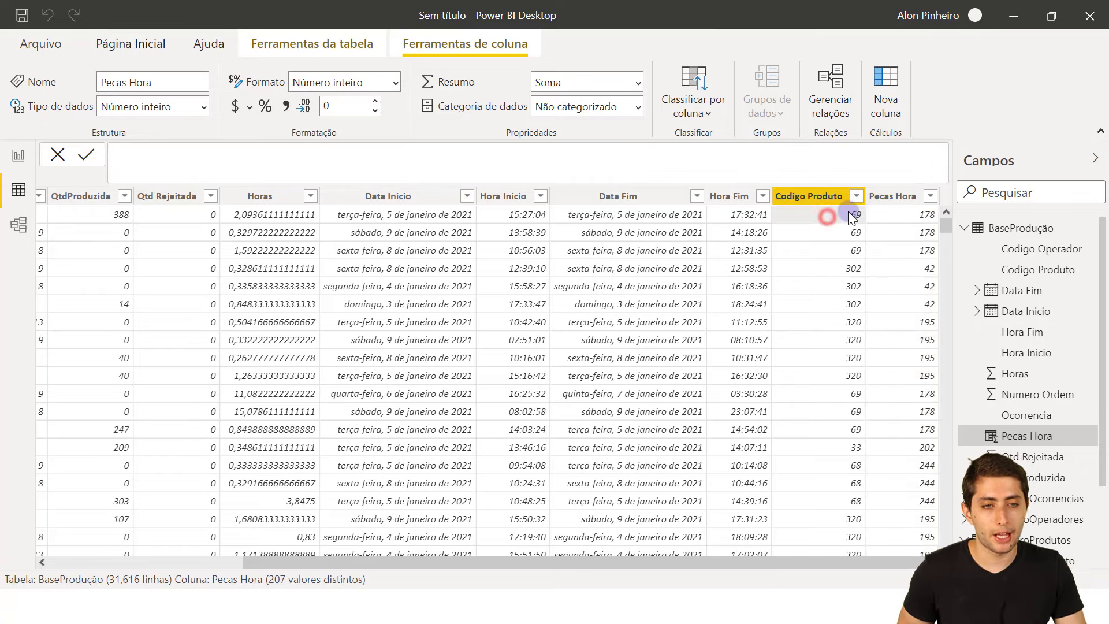
left_click(895, 214)
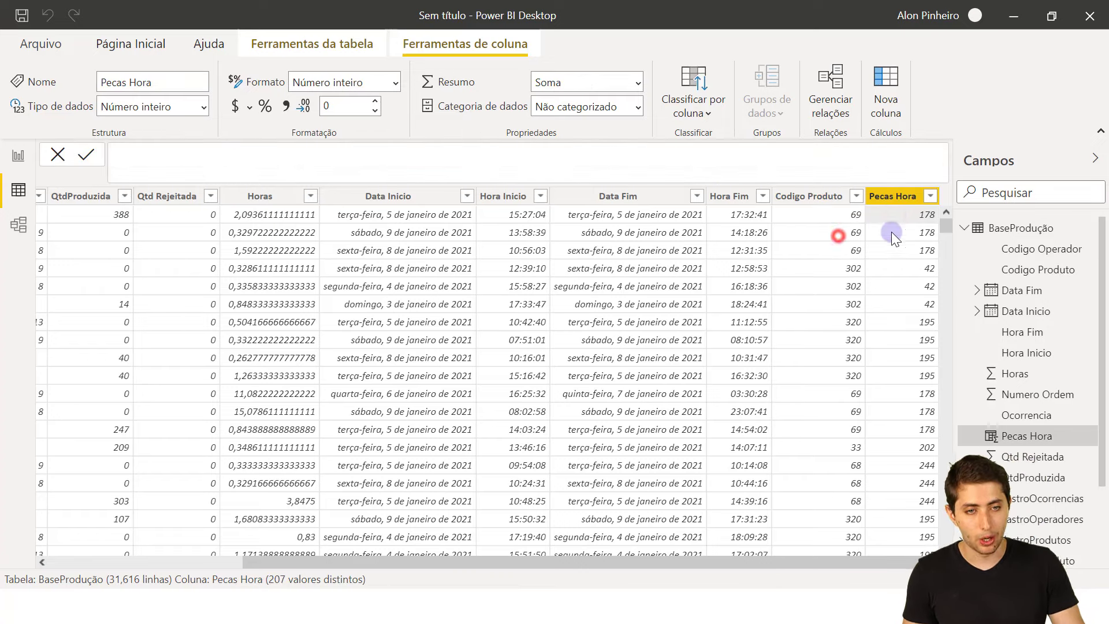
left_click(905, 237)
left_click(850, 255)
left_click(898, 249)
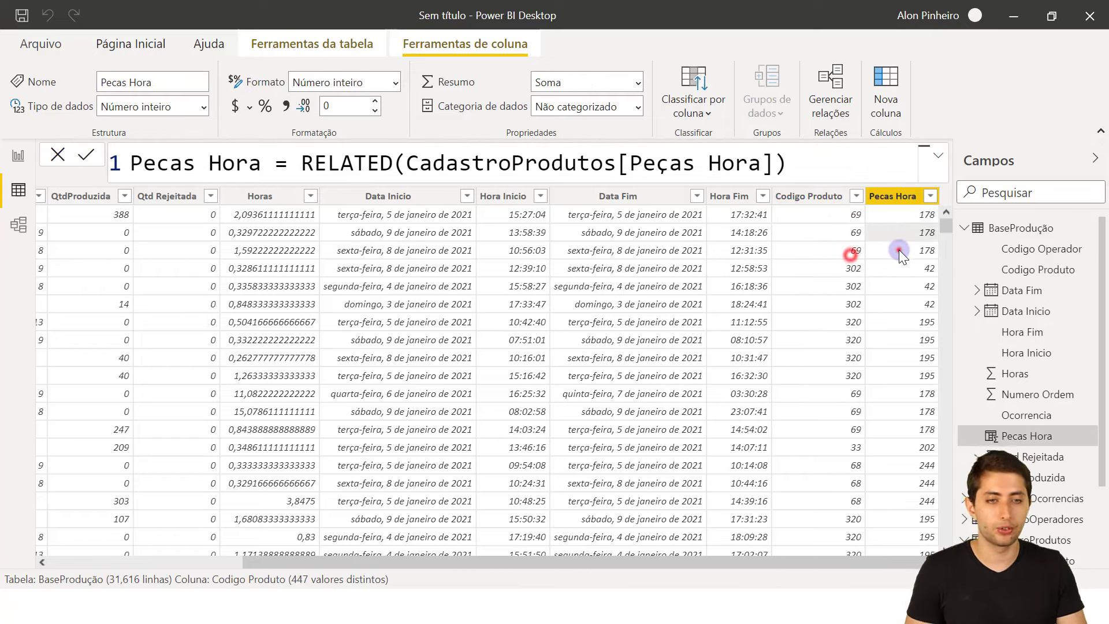
left_click(838, 274)
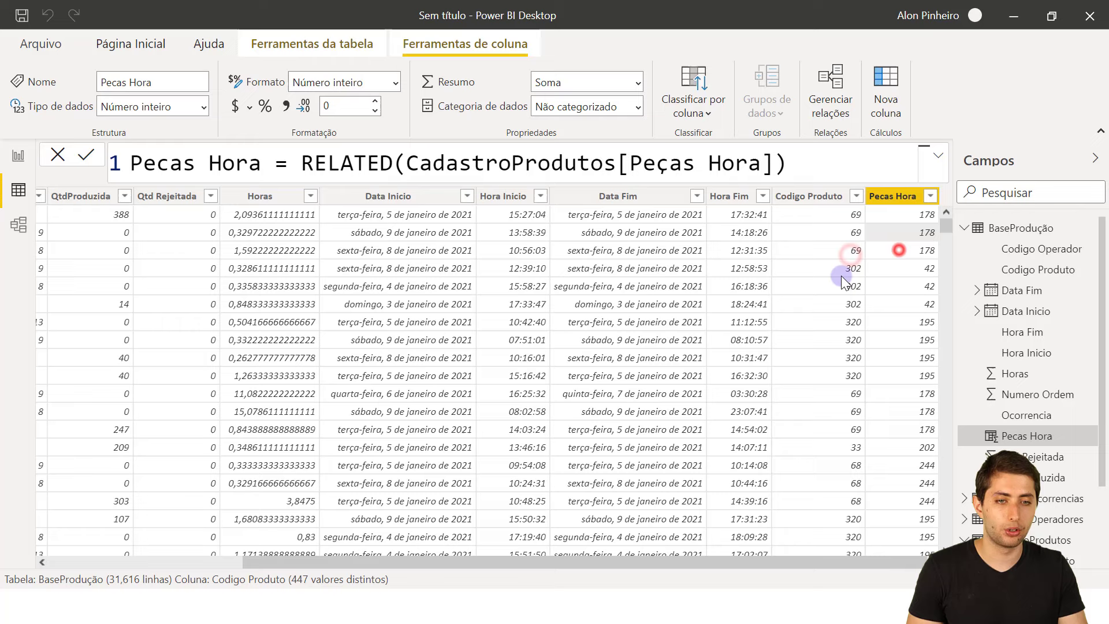
left_click(929, 270)
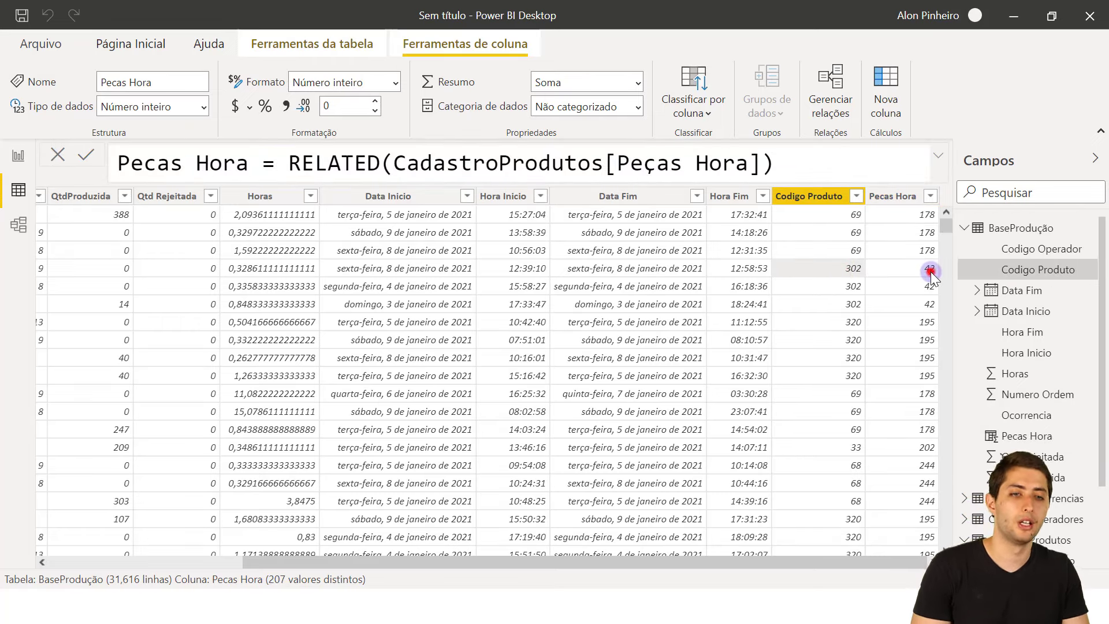
left_click(844, 285)
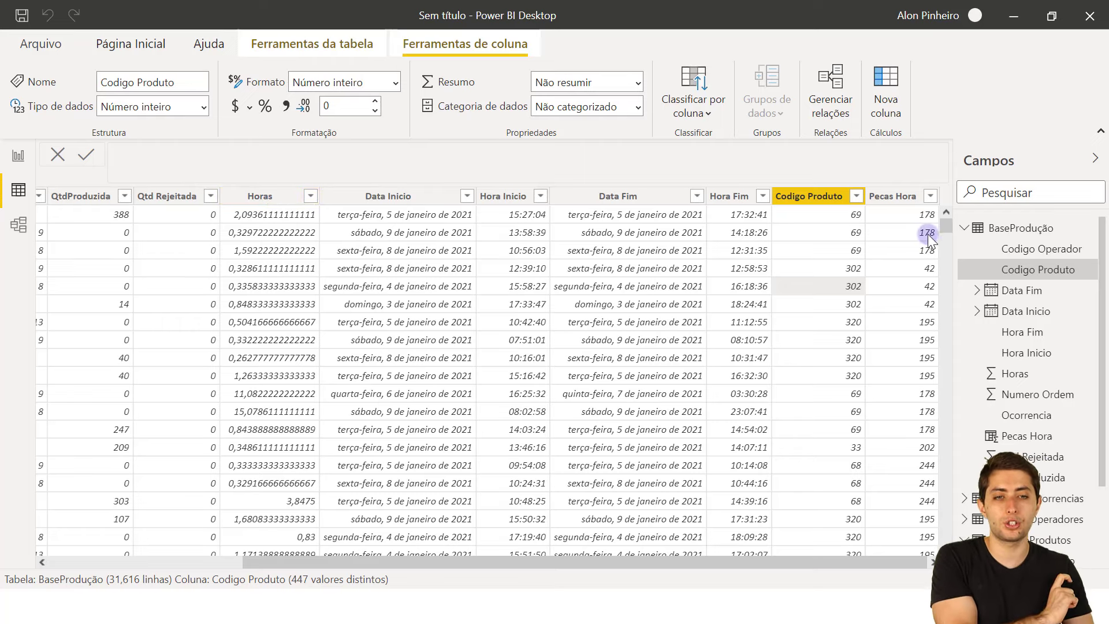
left_click(894, 202)
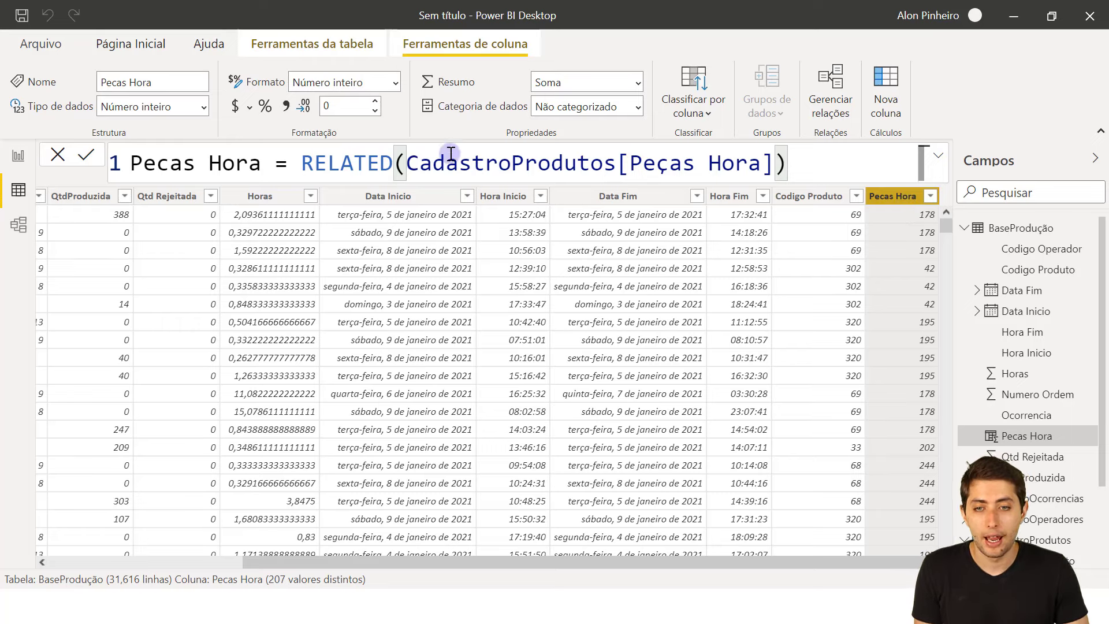
Examine the Horas, Ocorrencia and Pecas Hora values in the first BaseProdução rows, comparing rows with and without an occurrence code.
left_click(269, 247)
left_click(249, 215)
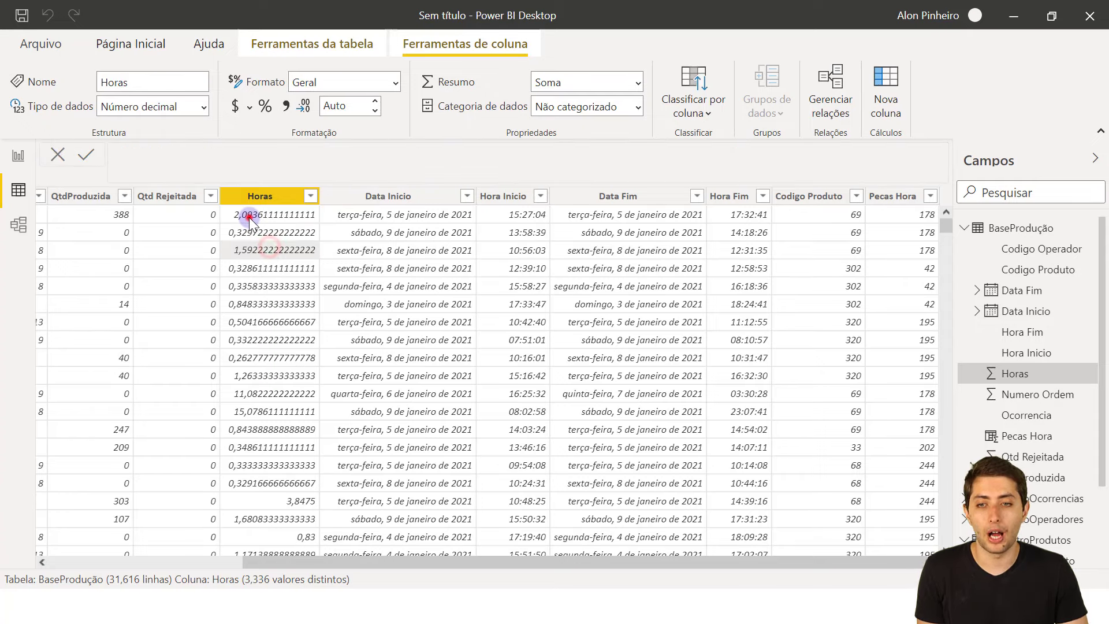
left_click(450, 563)
scroll(369, 528, "left", 5)
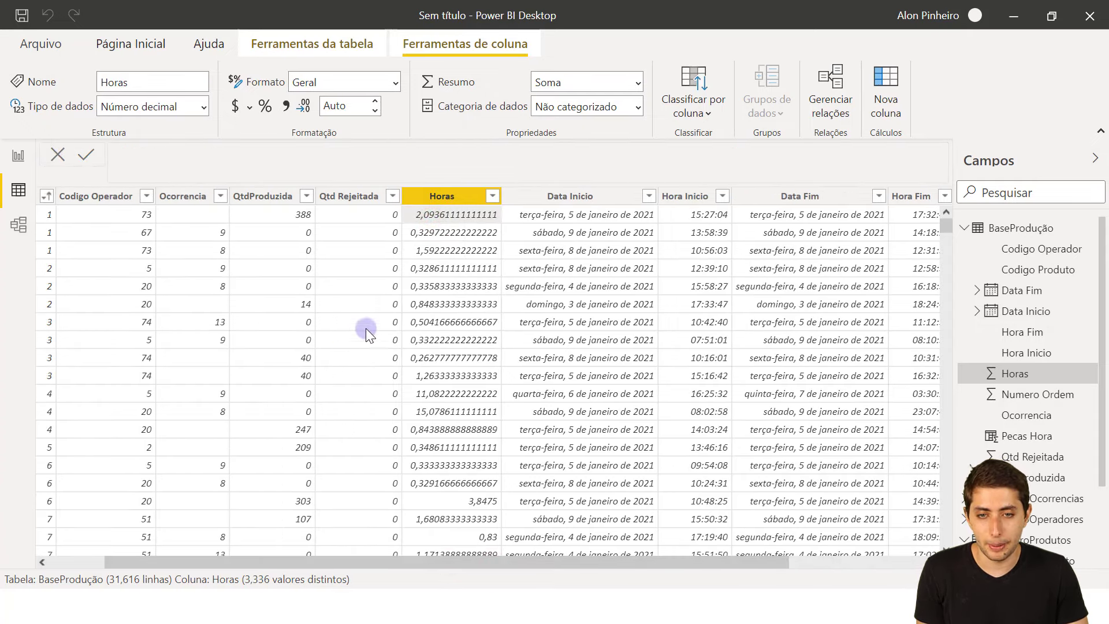
left_click(209, 213)
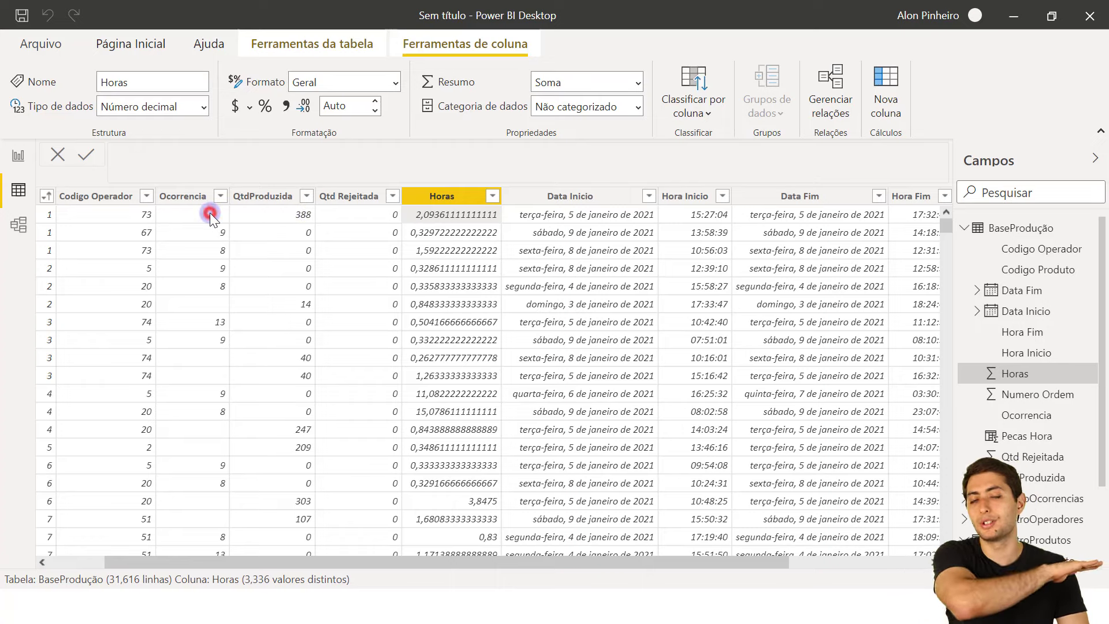
left_click(434, 231)
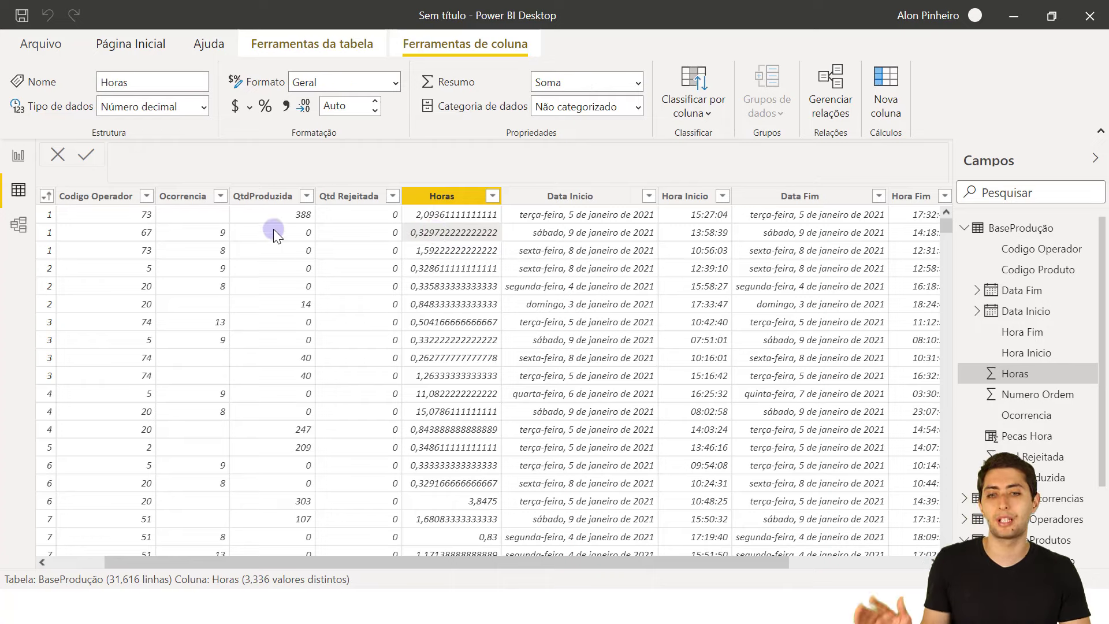
left_click(228, 234)
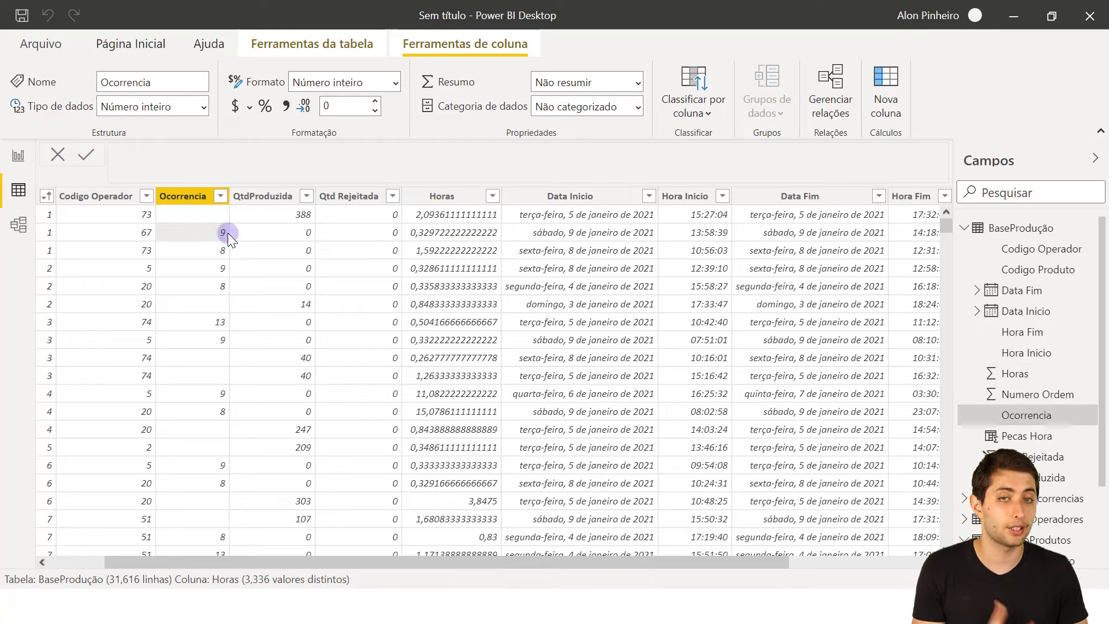
left_click_drag(660, 562, 854, 531)
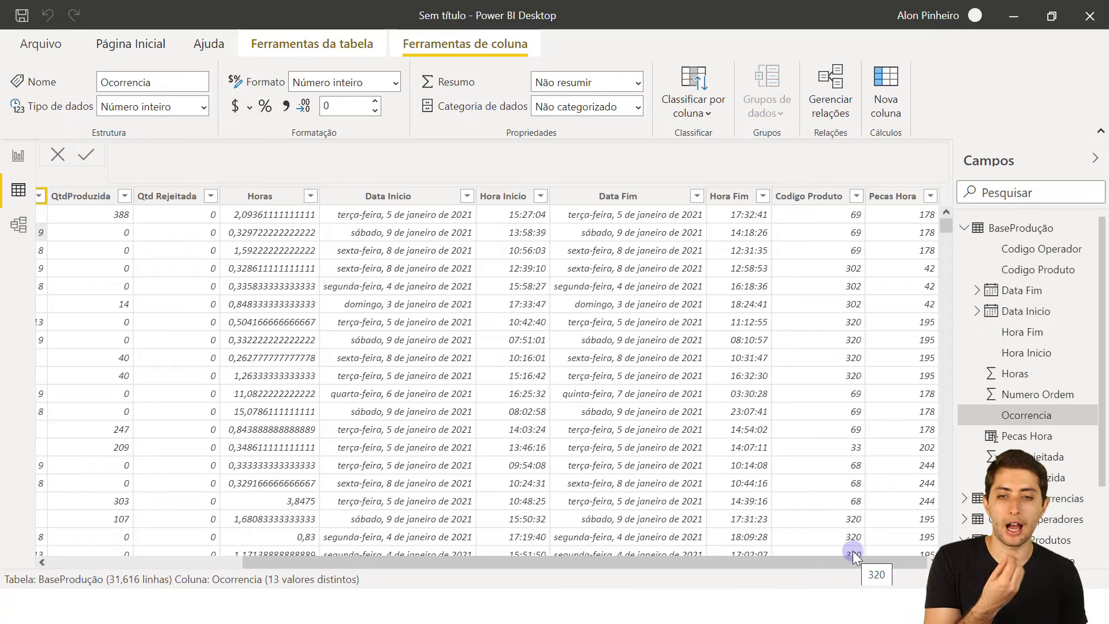
left_click_drag(812, 561, 518, 527)
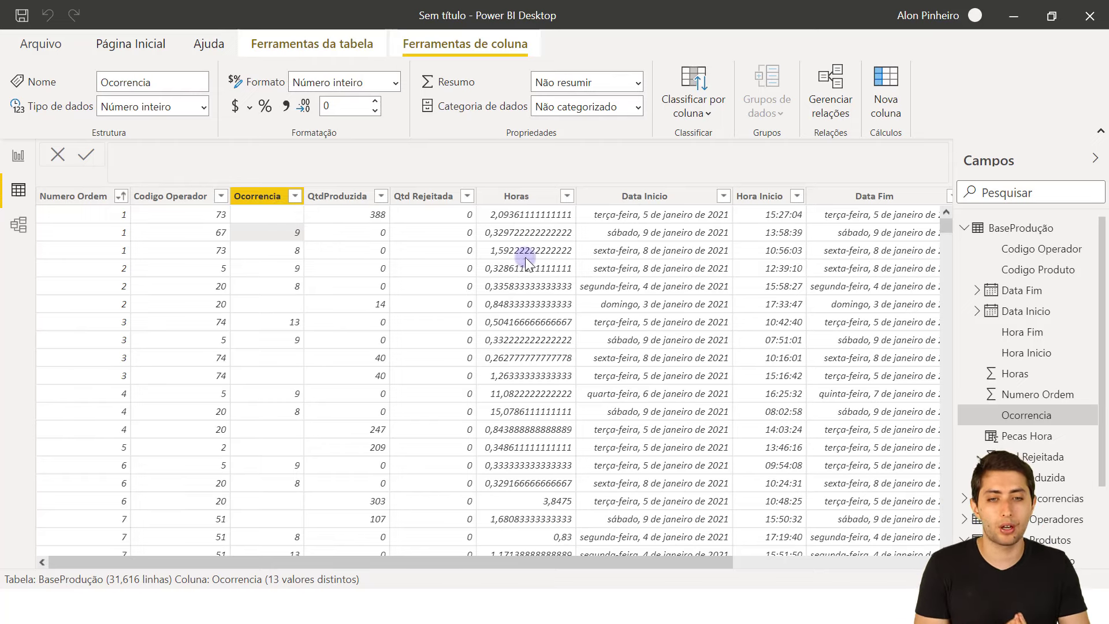
left_click_drag(644, 563, 927, 539)
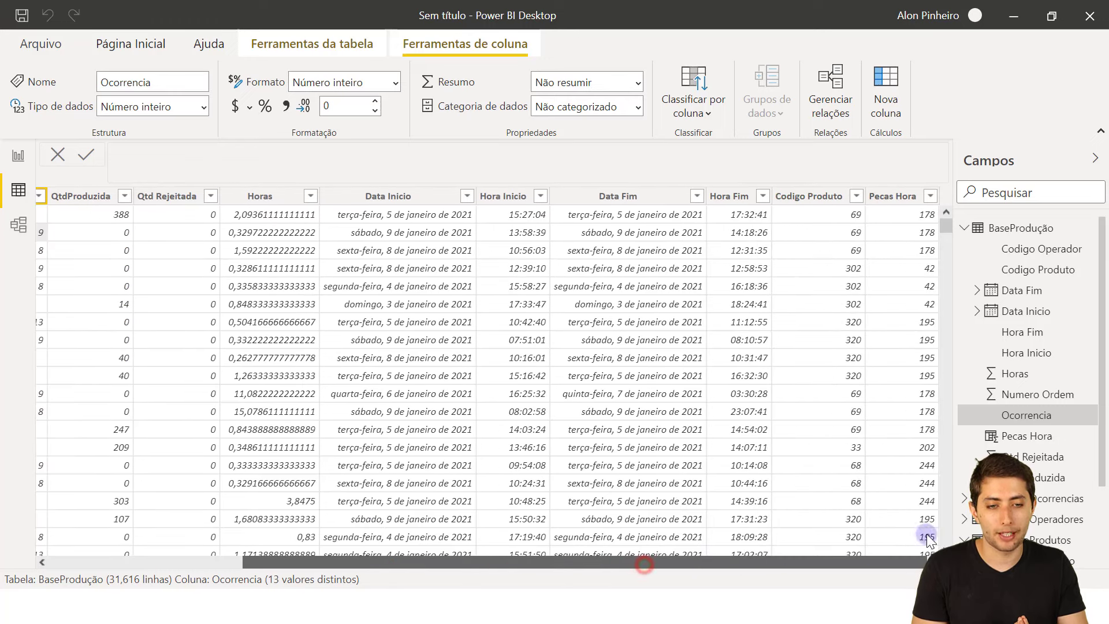
left_click(903, 217)
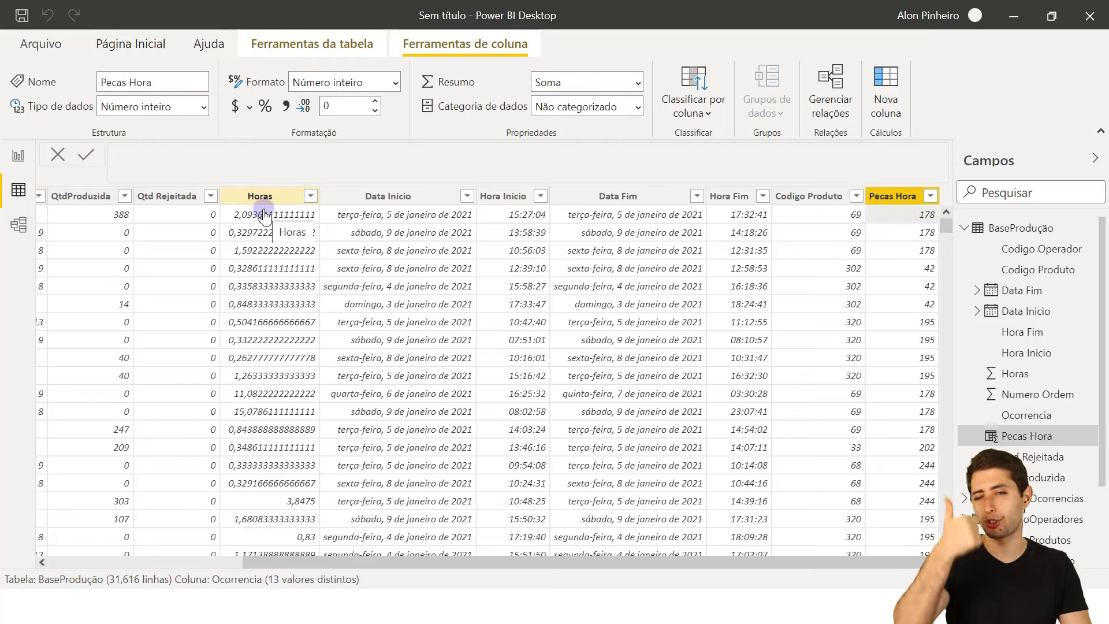
Add a new calculated column to the BaseProdução table and name it Pecas Teoricas.
left_click(566, 237)
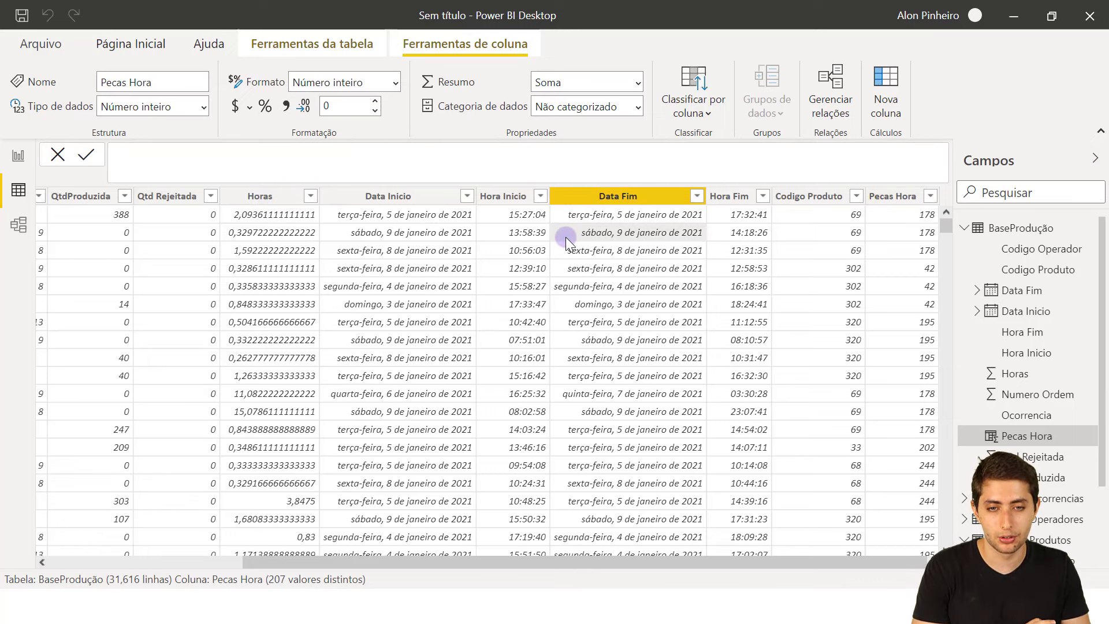
right_click(566, 237)
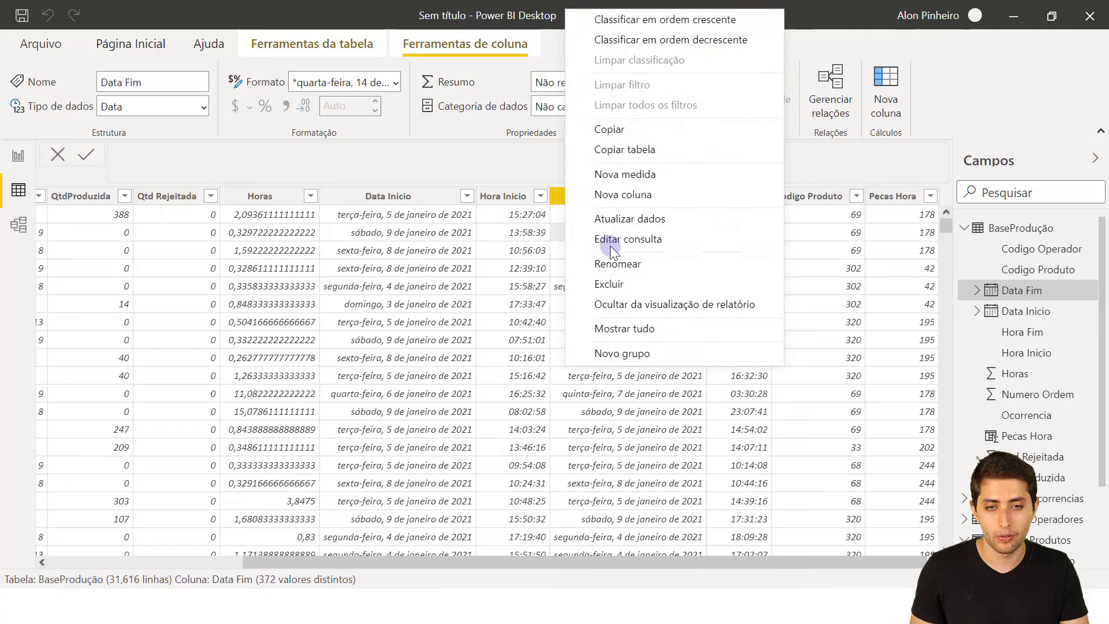
left_click(640, 198)
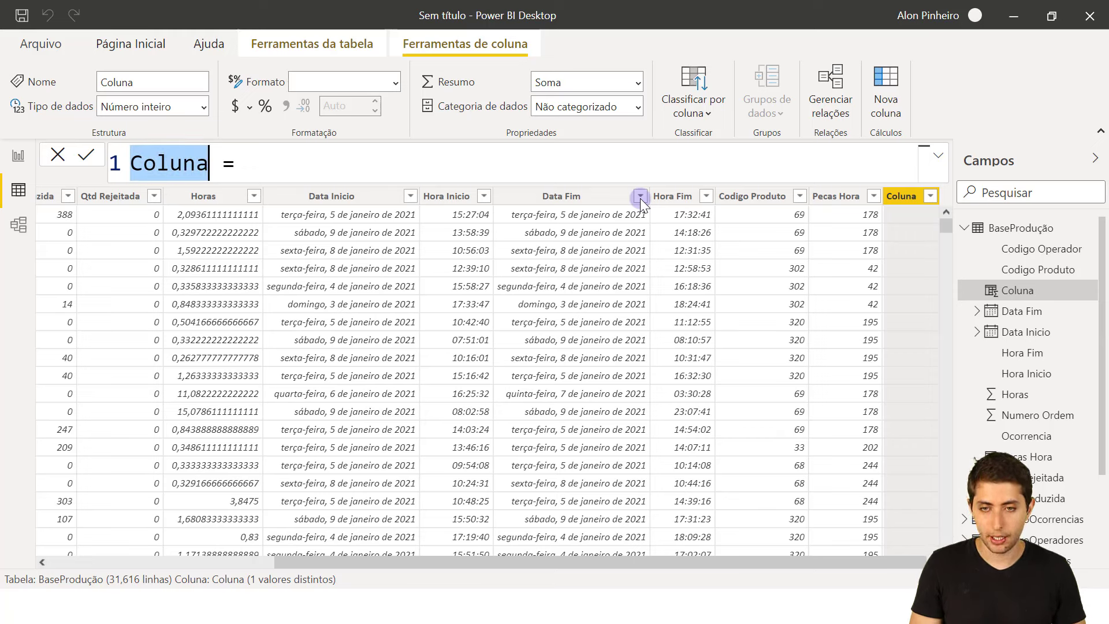
type("Pecas Teo")
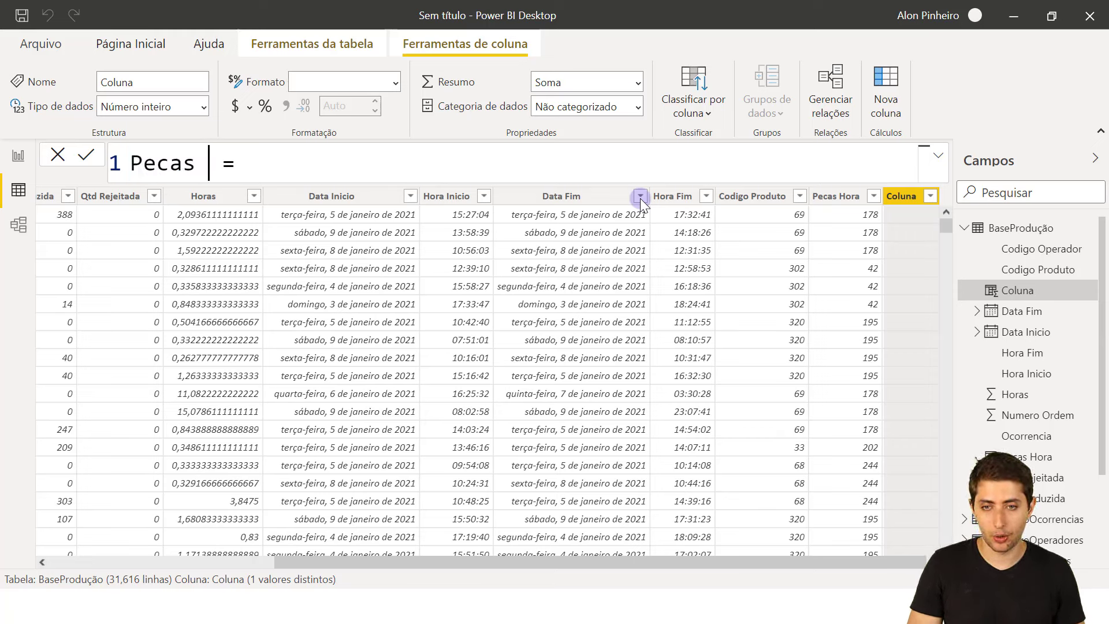
type("ricas")
key("End")
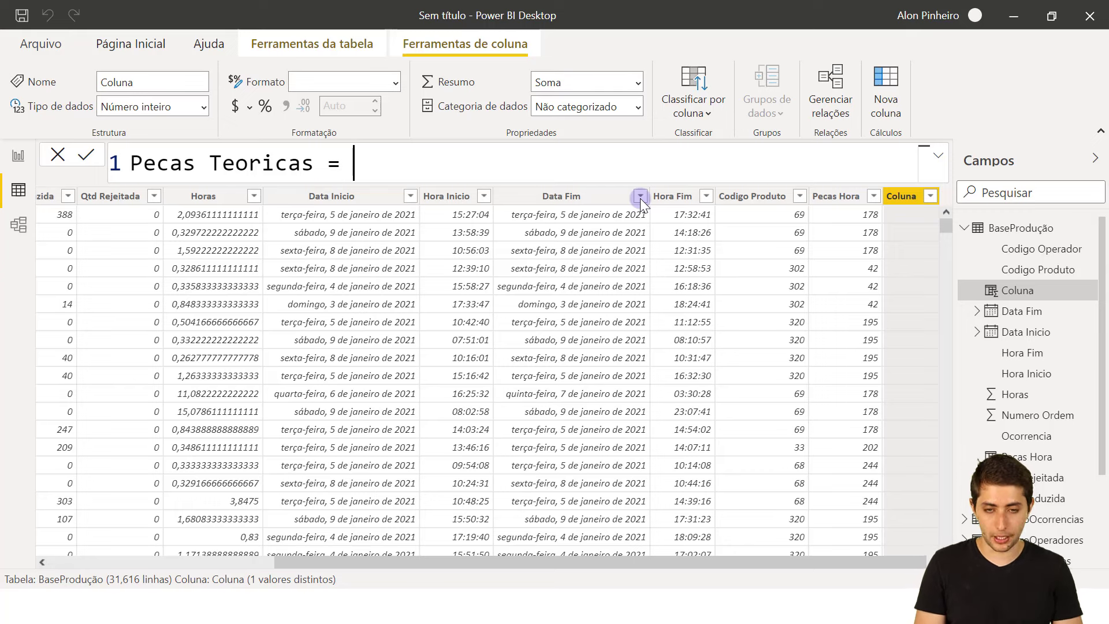
Start the Pecas Teoricas formula with an IF that tests whether 'BaseProdução'[Ocorrencia] equals BLANK().
type("if")
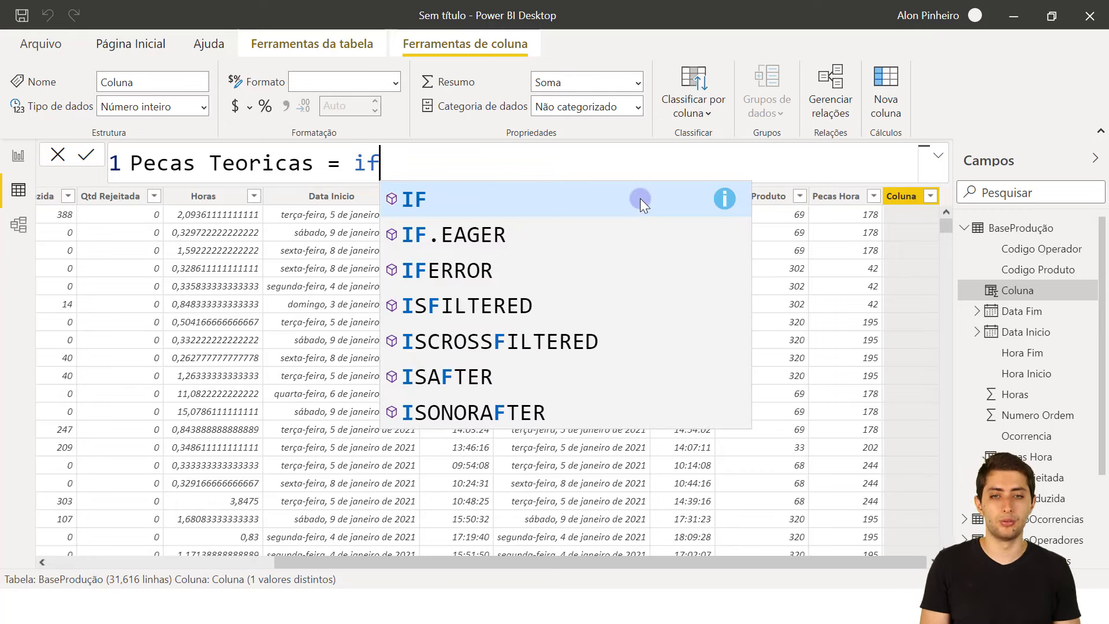
key("Tab")
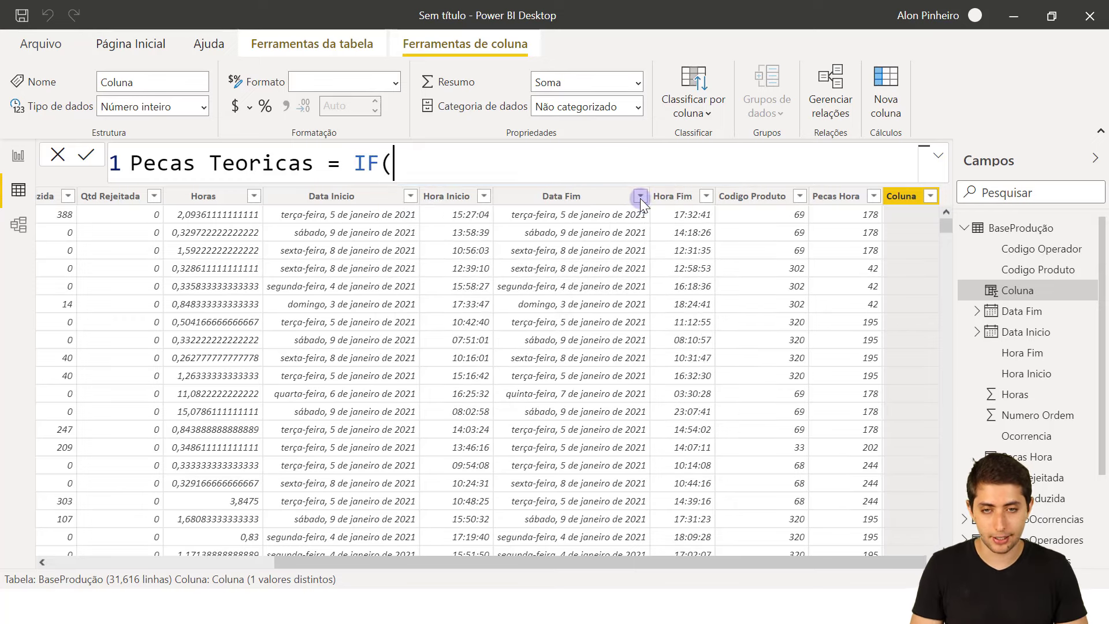
type("o")
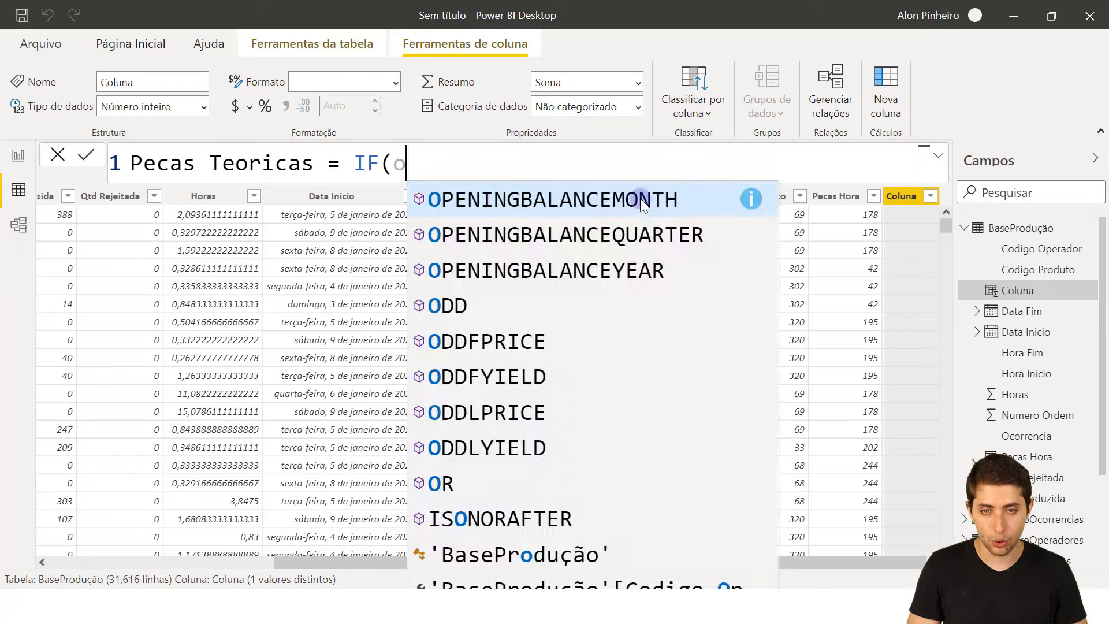
type("'[Ocorre")
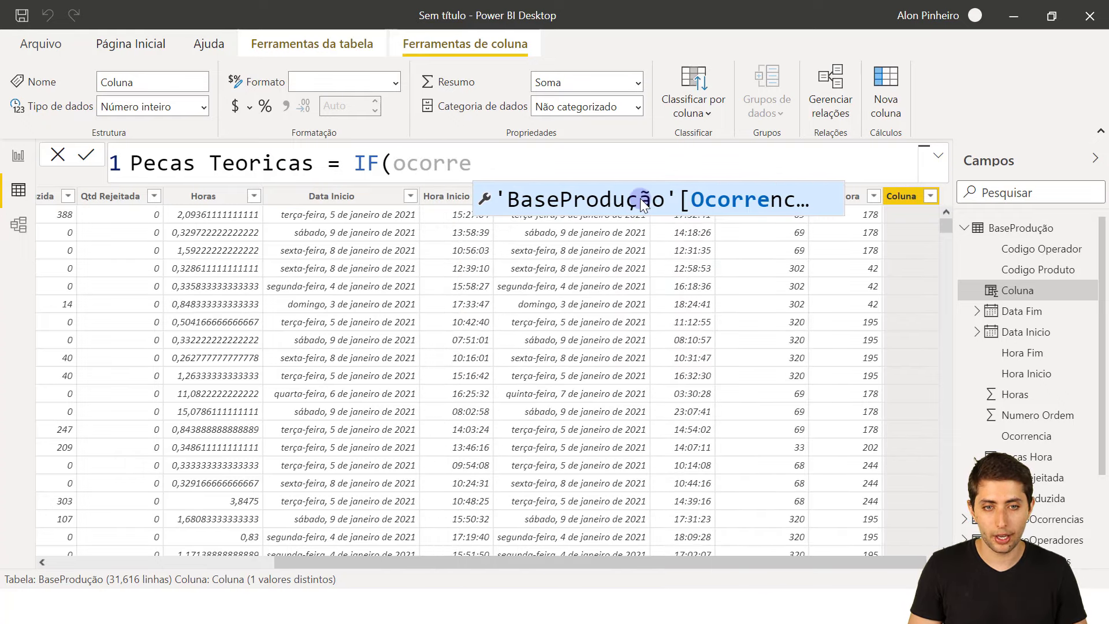
key("Tab")
type("=")
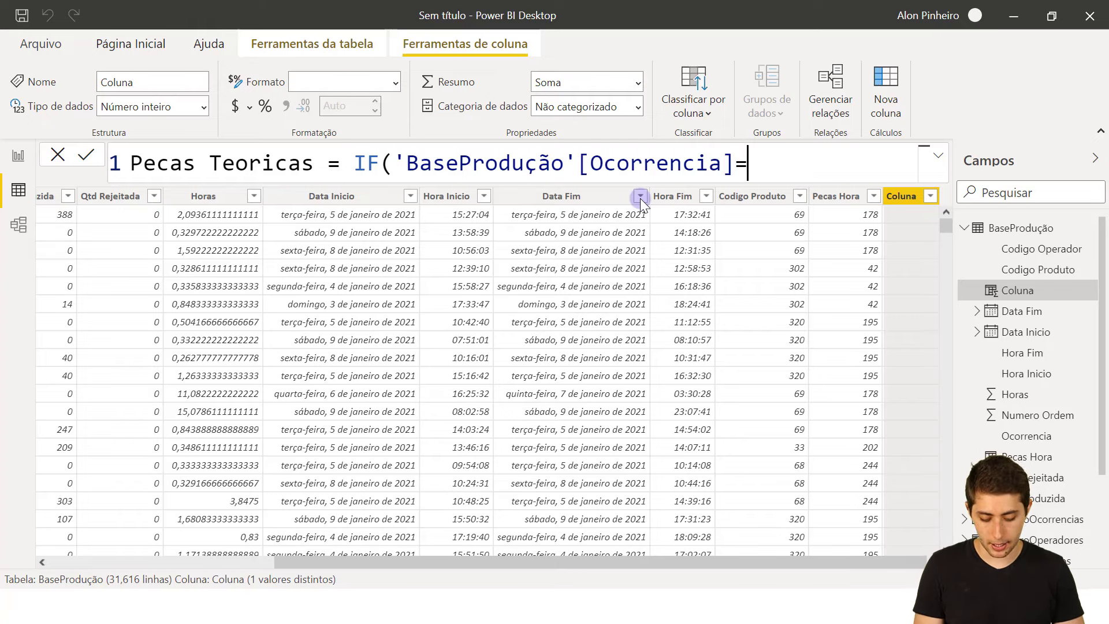
type("blank()")
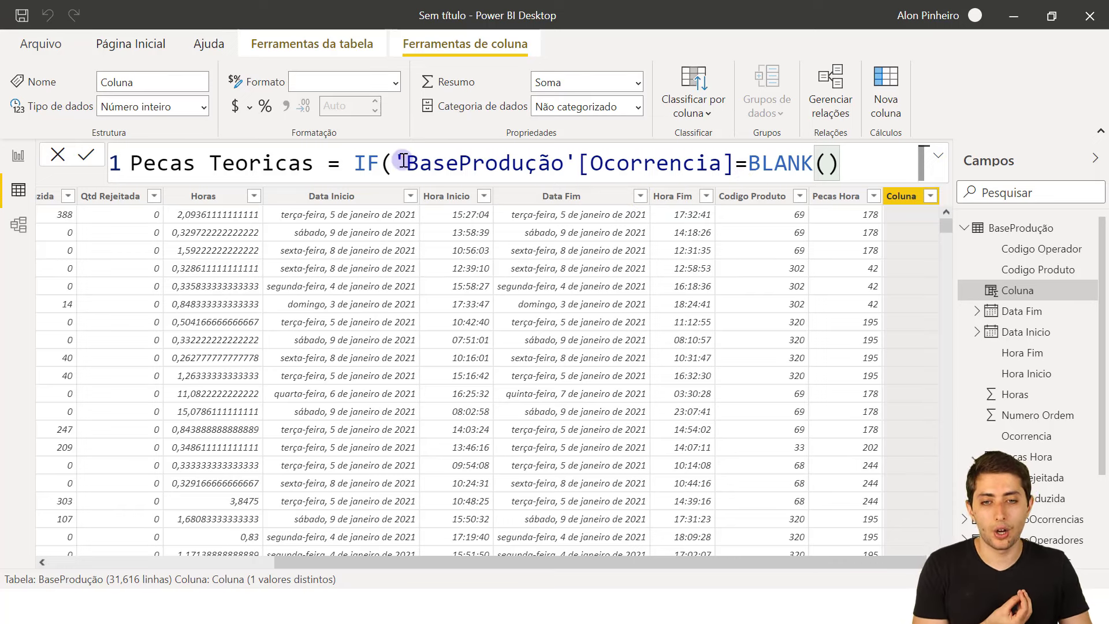
left_click_drag(402, 162, 420, 163)
left_click_drag(491, 161, 845, 169)
left_click(845, 169)
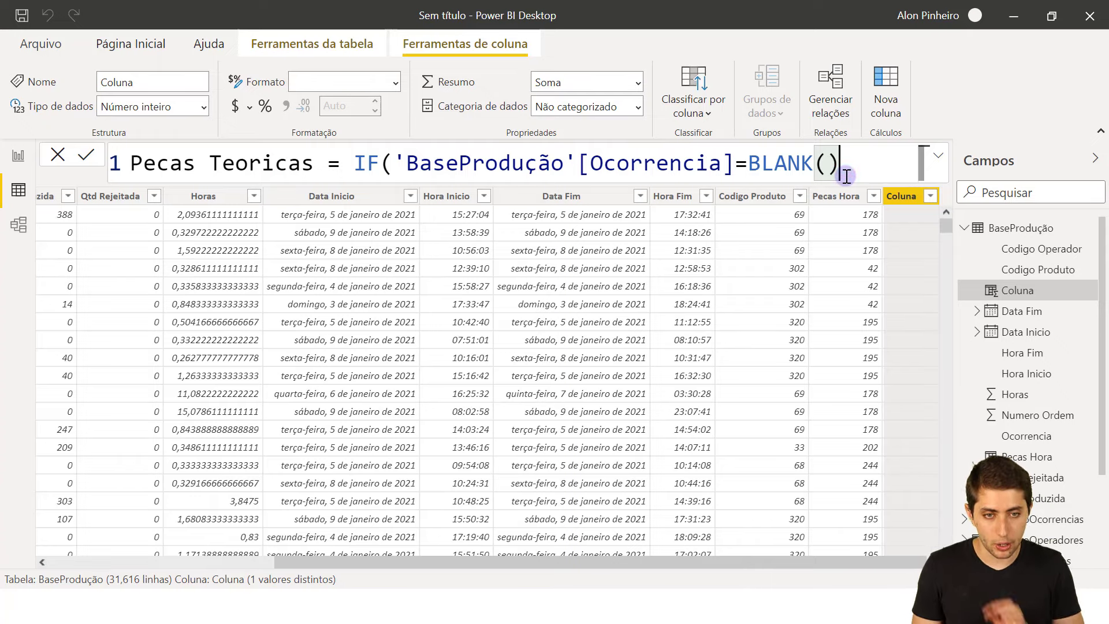
Enter 'BaseProdução'[Pecas Hora]*'BaseProdução'[Horas] on a new line as the IF function's true result.
type(",")
key("shift+Return")
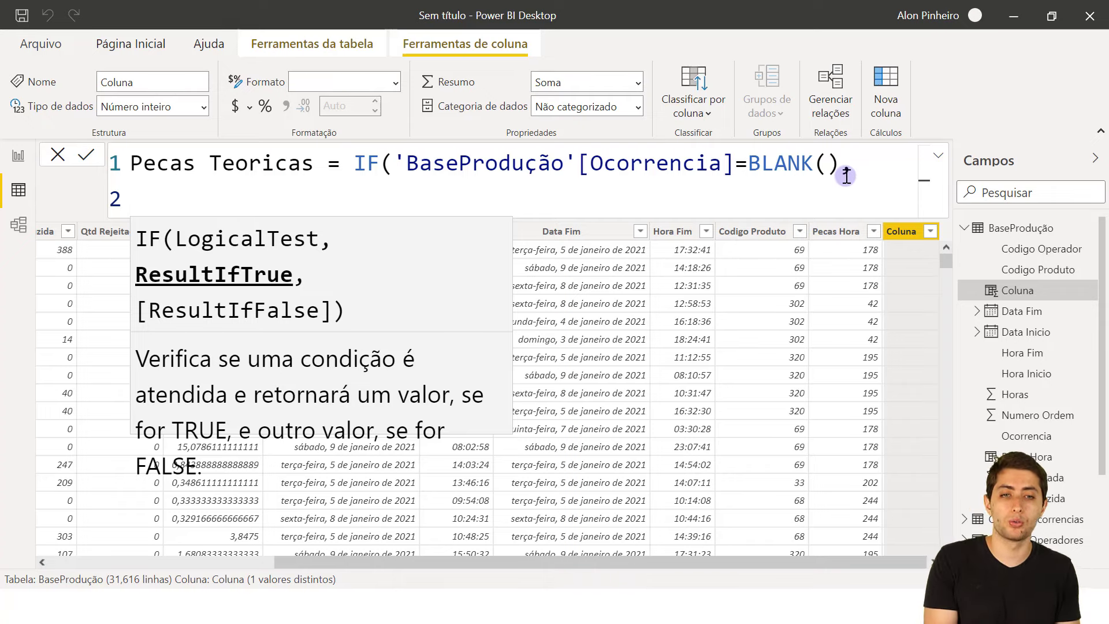
type("pecas hora")
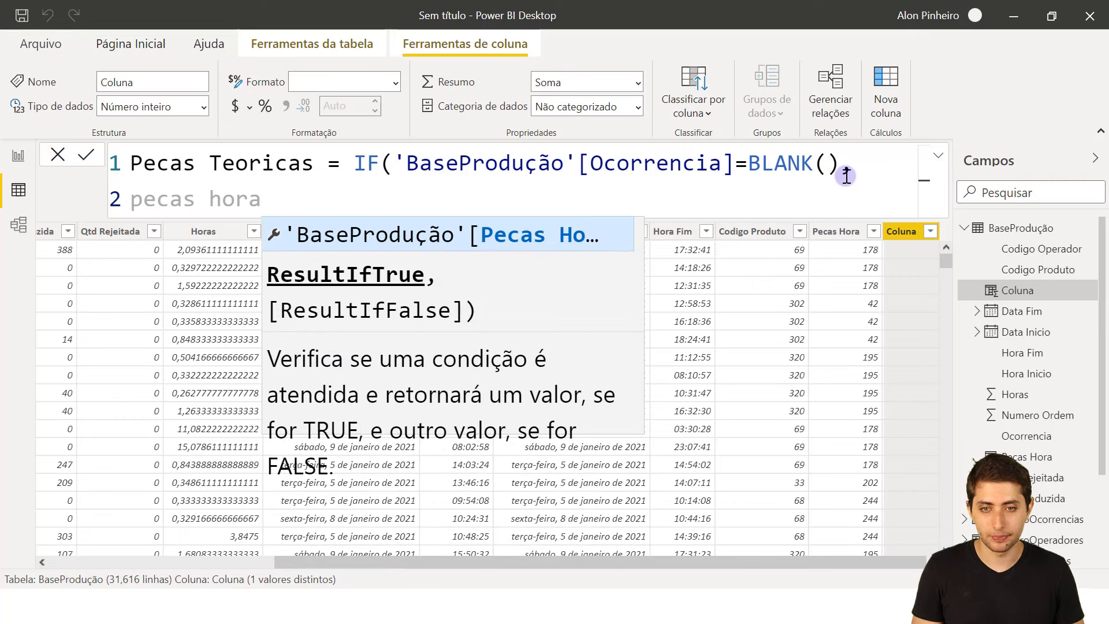
key("Tab")
type("*")
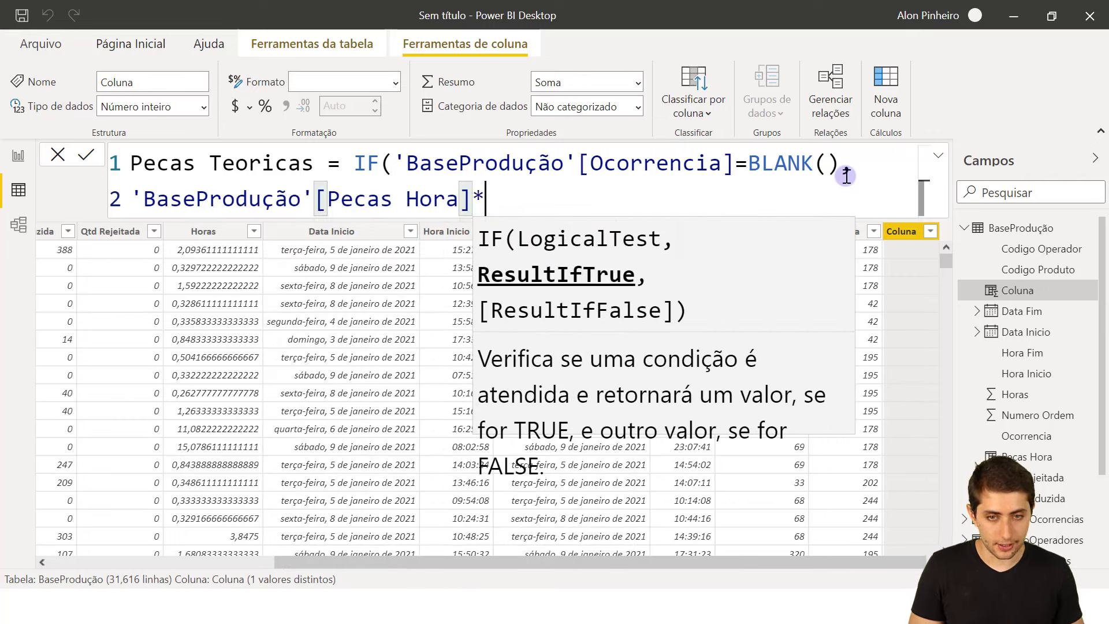
type("horas")
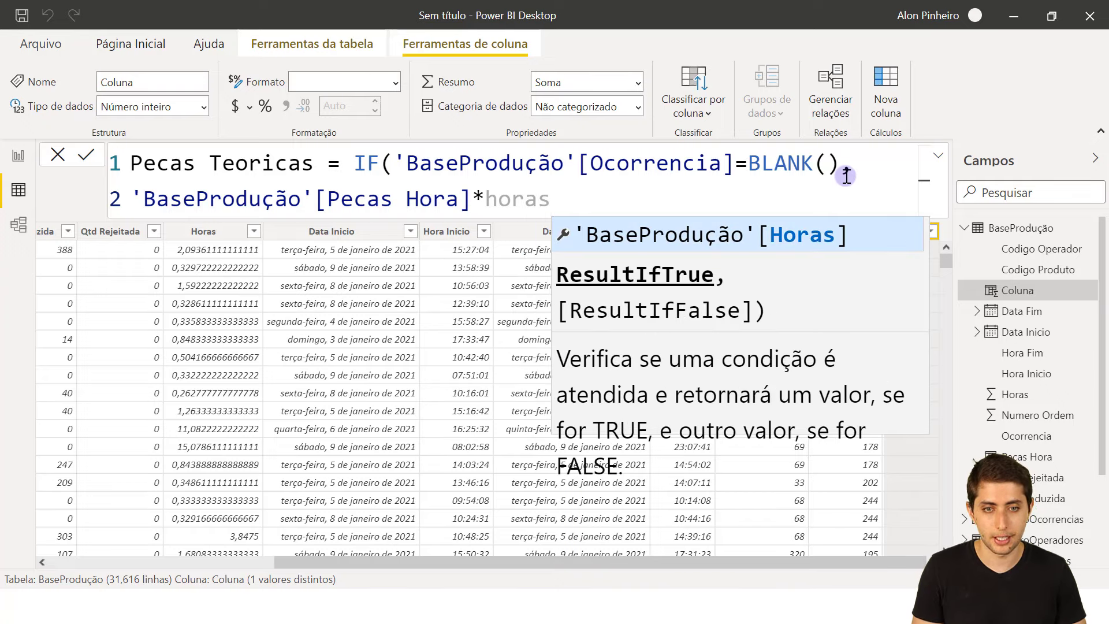
key("Tab")
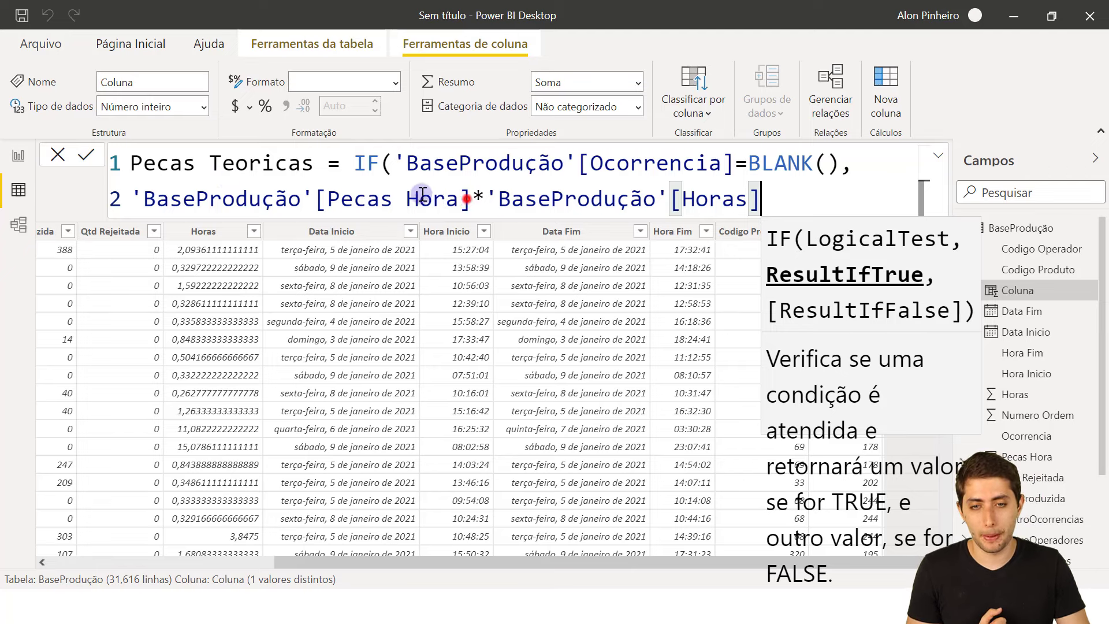
left_click_drag(472, 198, 327, 199)
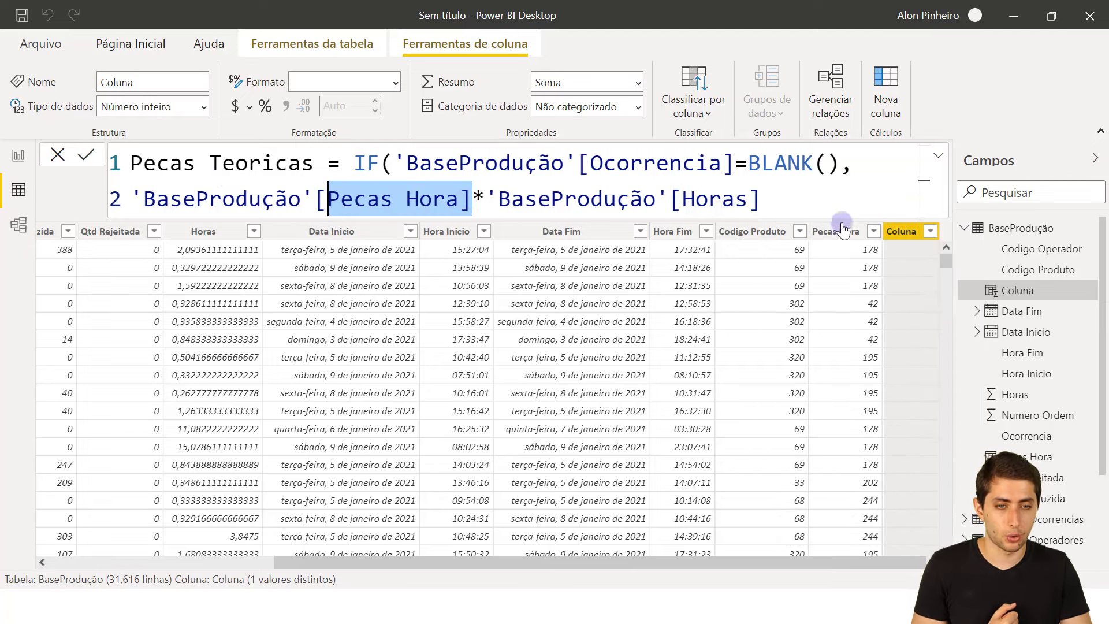
left_click_drag(681, 202, 749, 202)
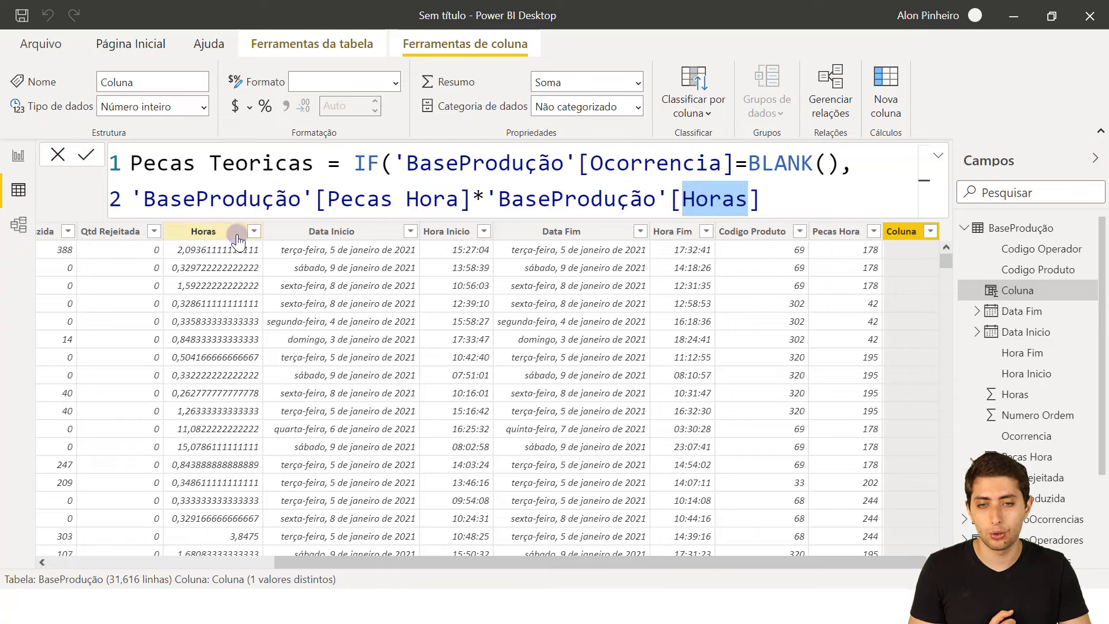
key("End")
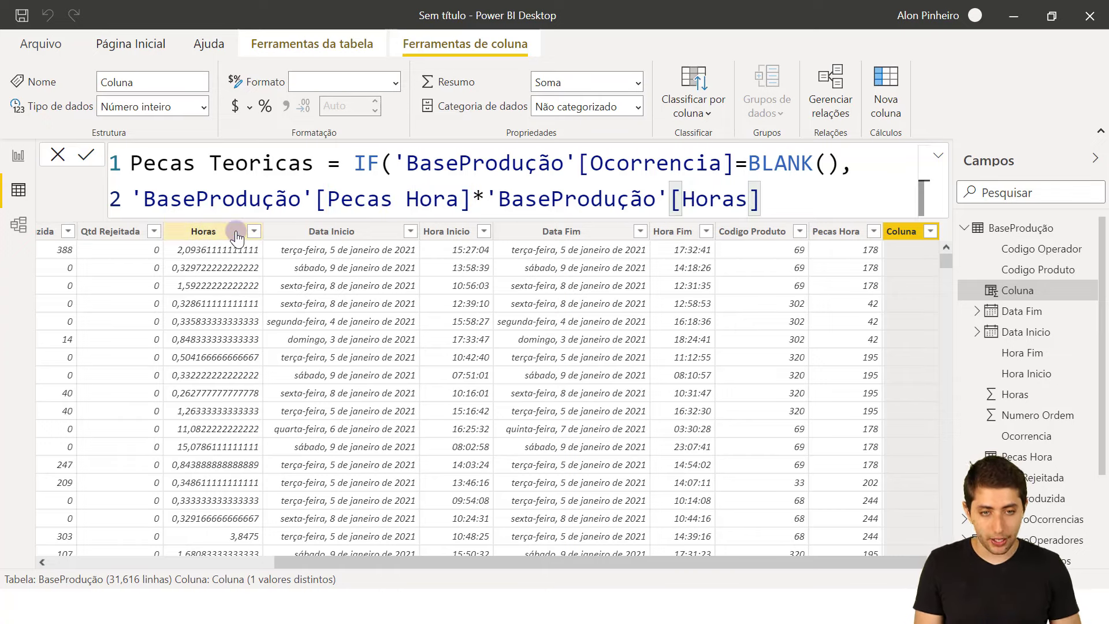
Enter 0 on a new line as the false result, close the IF function and commit the Pecas Teoricas formula.
type(",")
key("shift+Return")
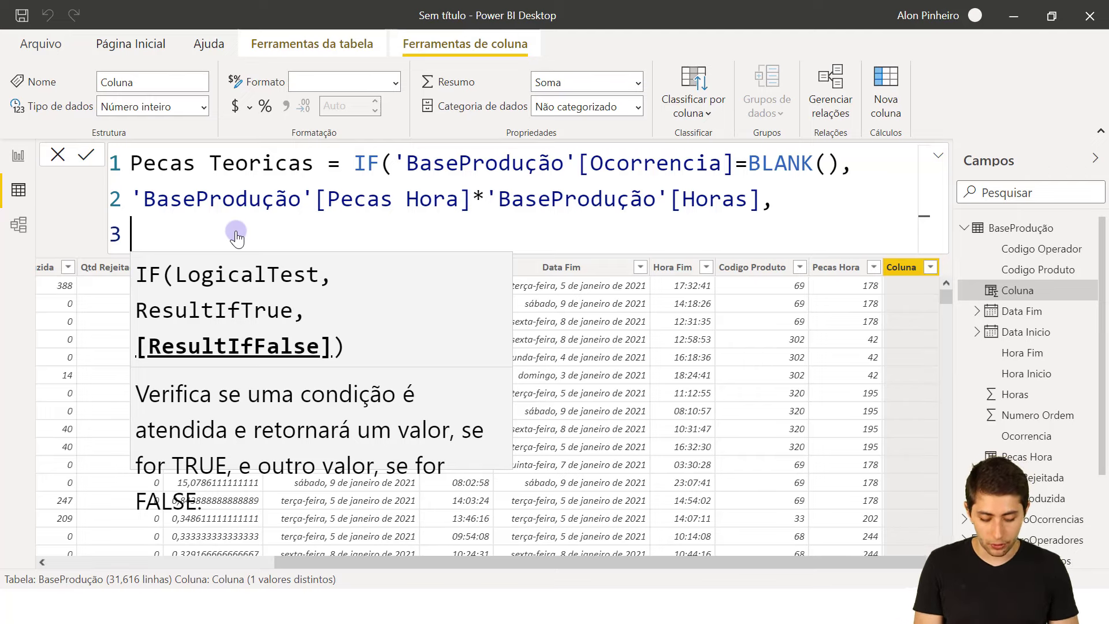
type("0")
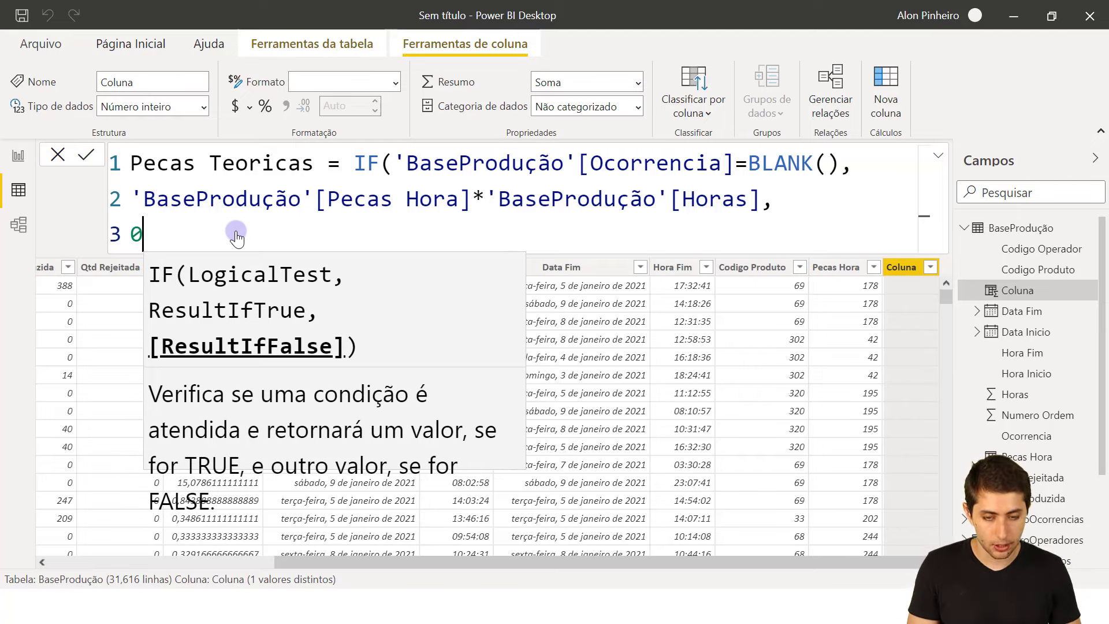
type(")")
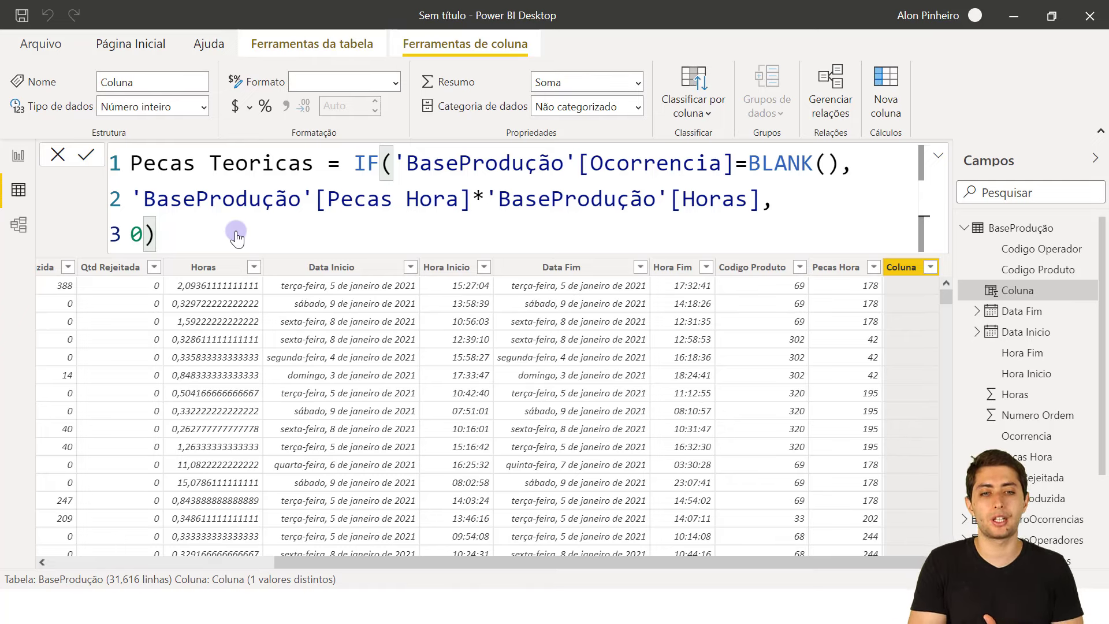
key("Return")
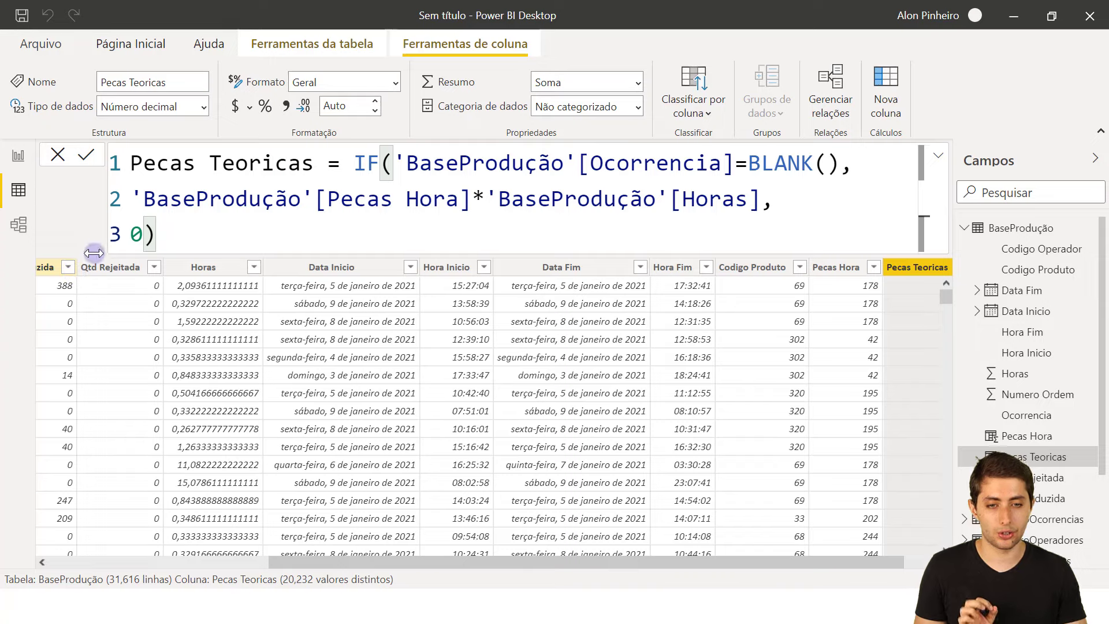
Compare the Pecas Teoricas values with Ocorrencia and QtdProduzida across the first BaseProdução rows.
left_click_drag(683, 558, 691, 564)
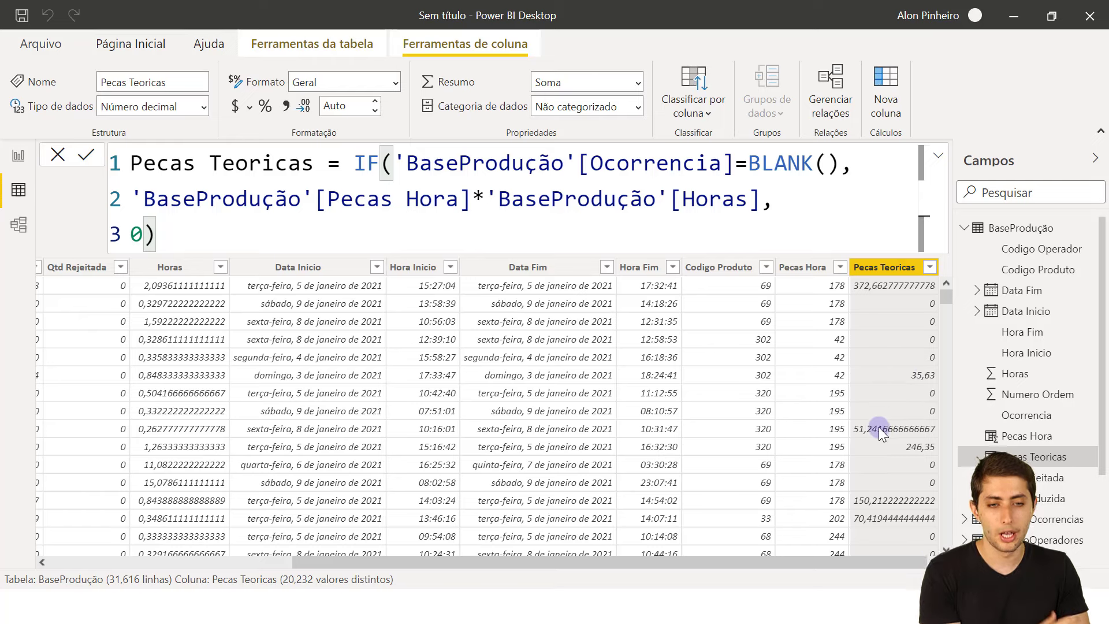
left_click(918, 374)
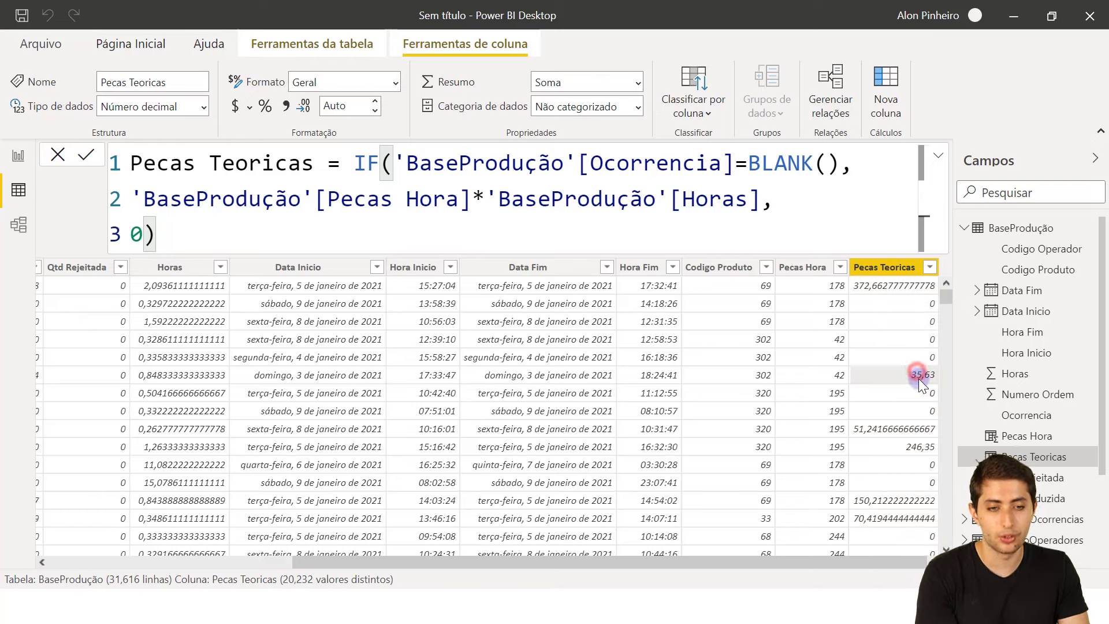
left_click(899, 430)
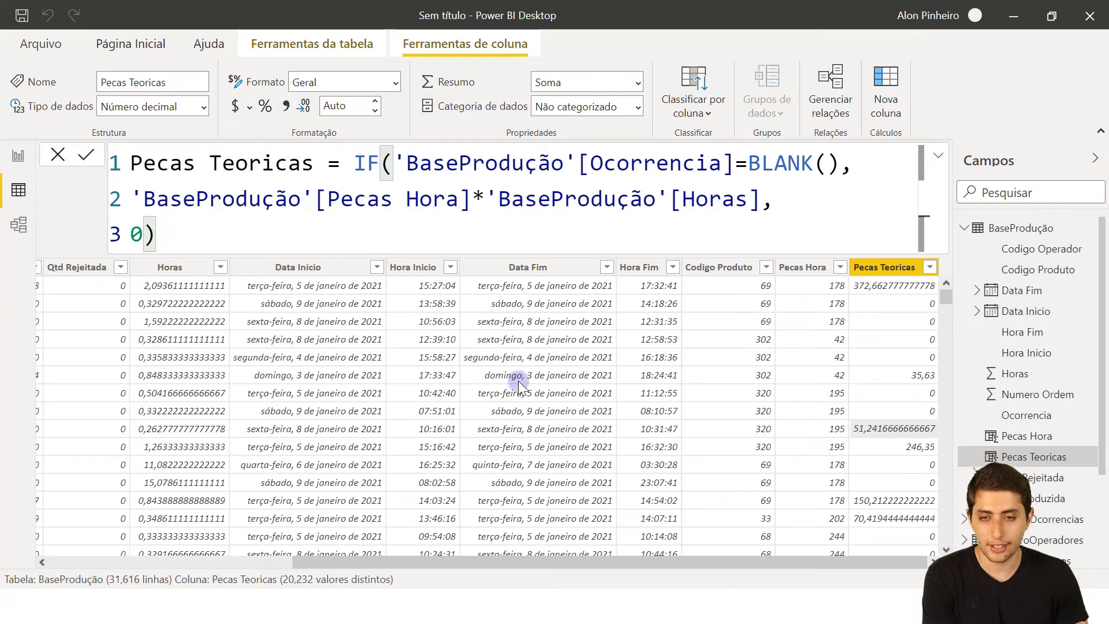
left_click_drag(503, 564, 256, 540)
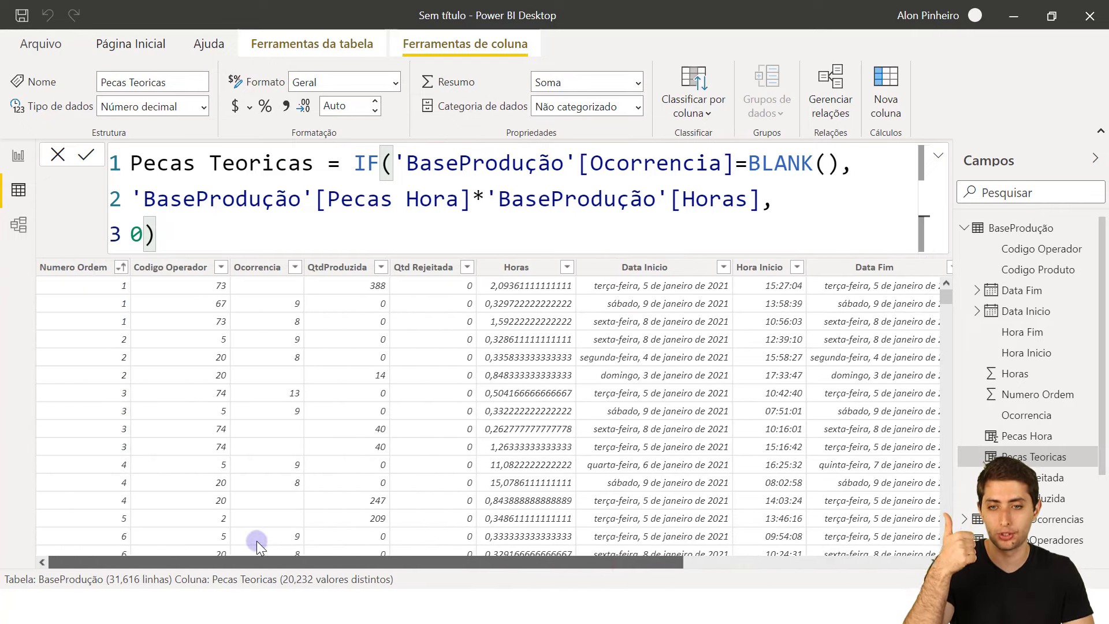
left_click(333, 271)
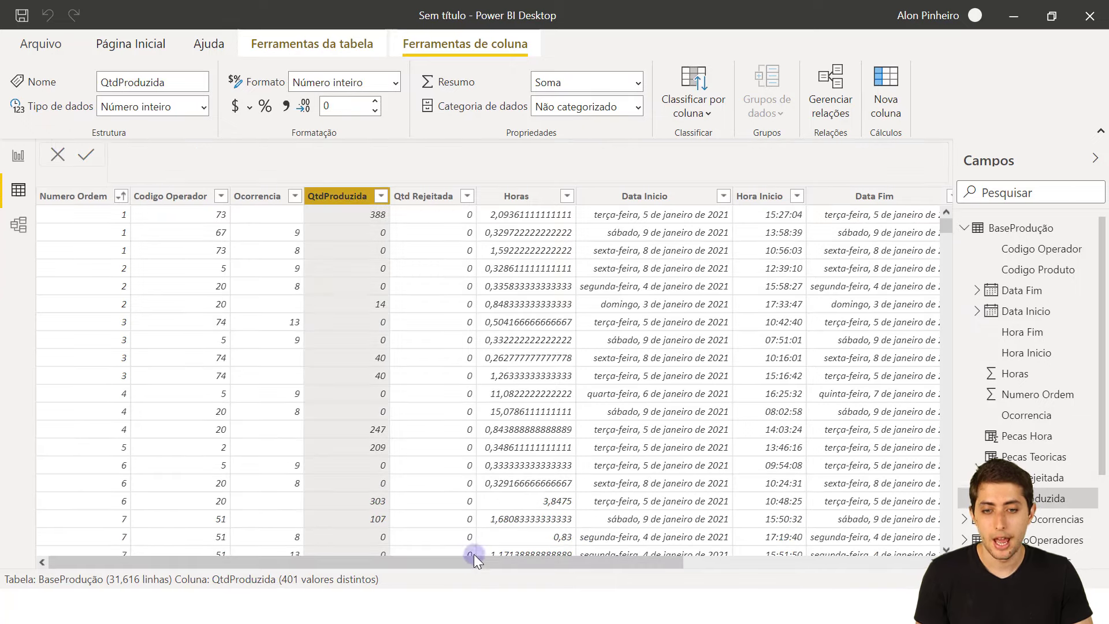
left_click_drag(476, 566, 807, 577)
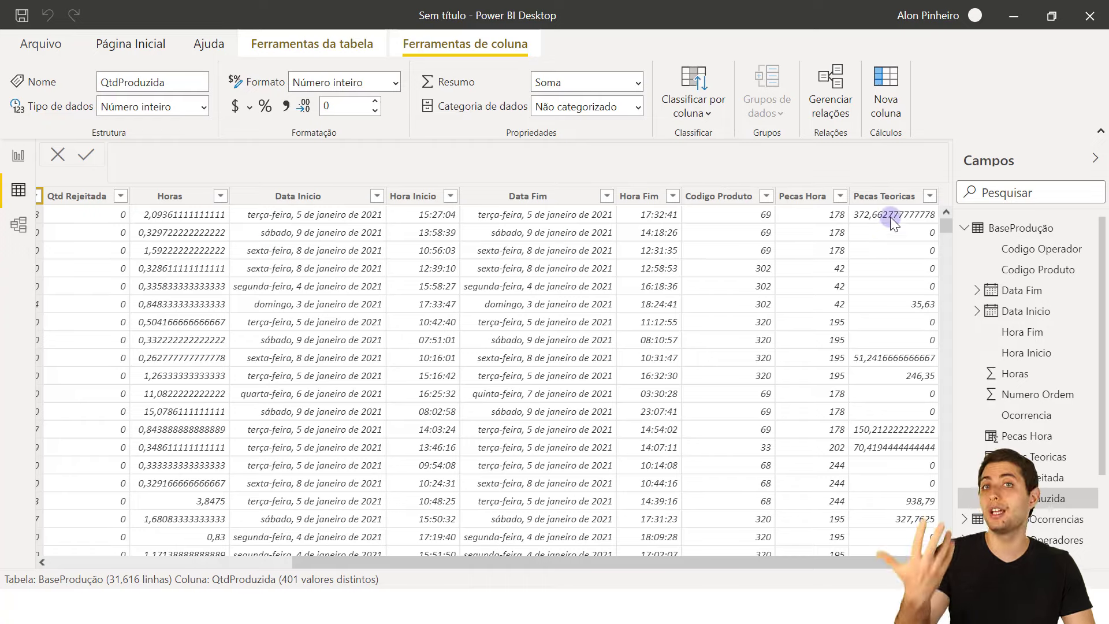
left_click(884, 199)
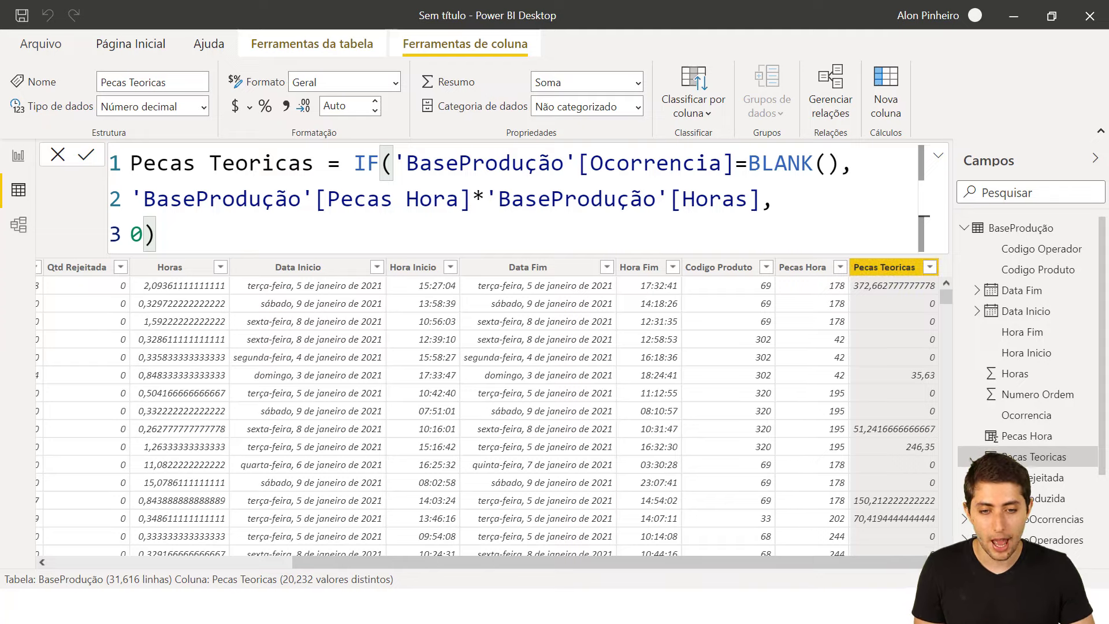
Switch to Indicadores.rtf in WordPad and review the Qtd Produzida and Qtd Teórica entries in the indicator list.
left_click(488, 586)
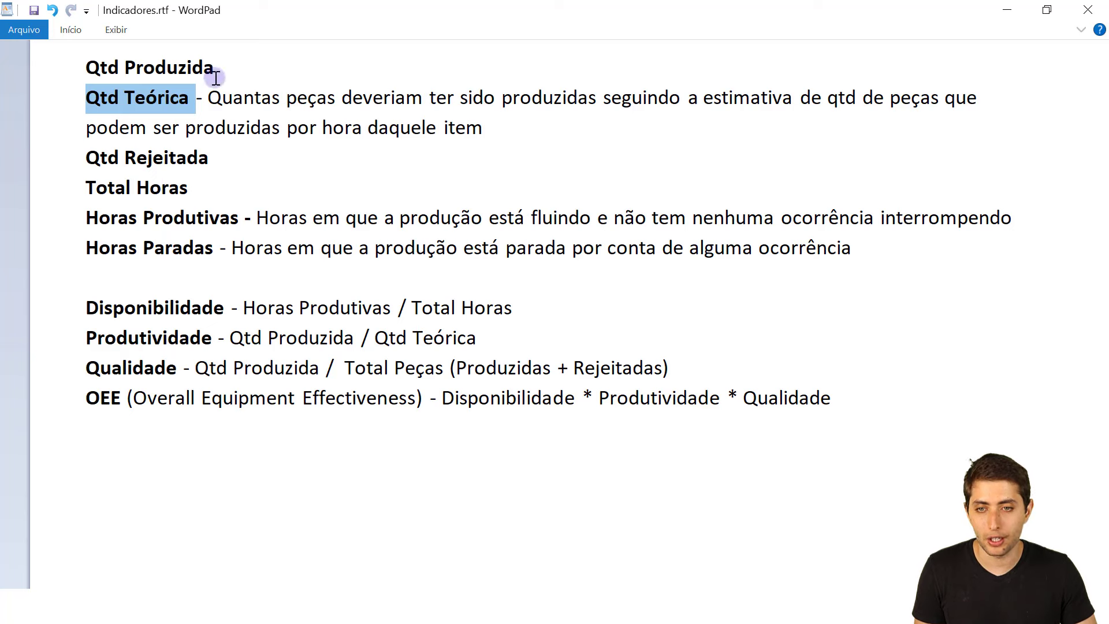
left_click_drag(217, 69, 81, 67)
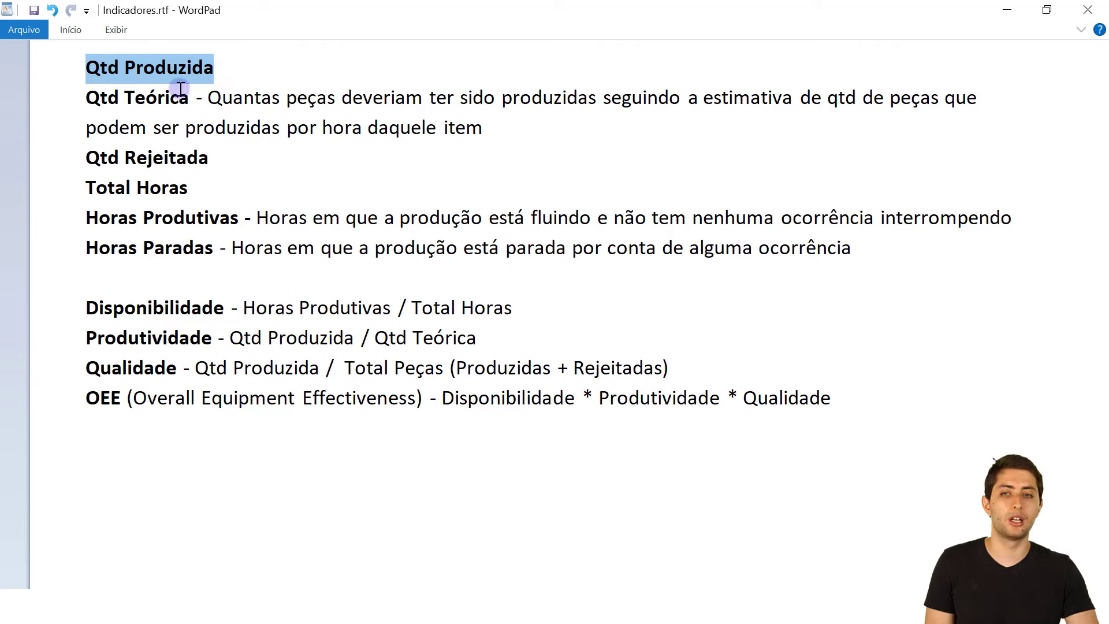
left_click_drag(186, 96, 84, 105)
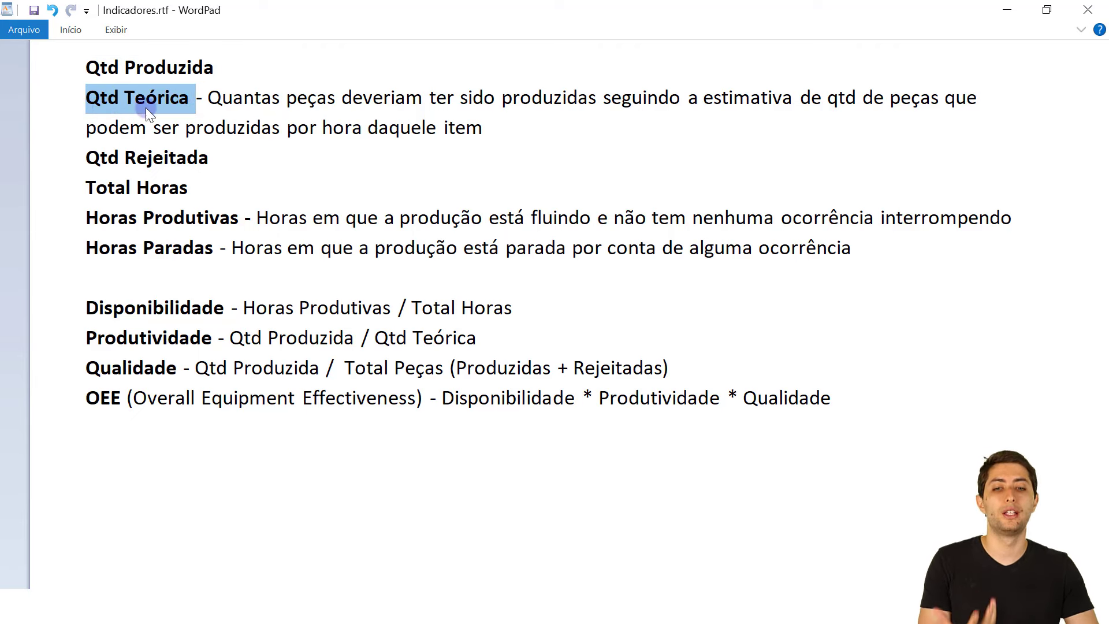
left_click(477, 602)
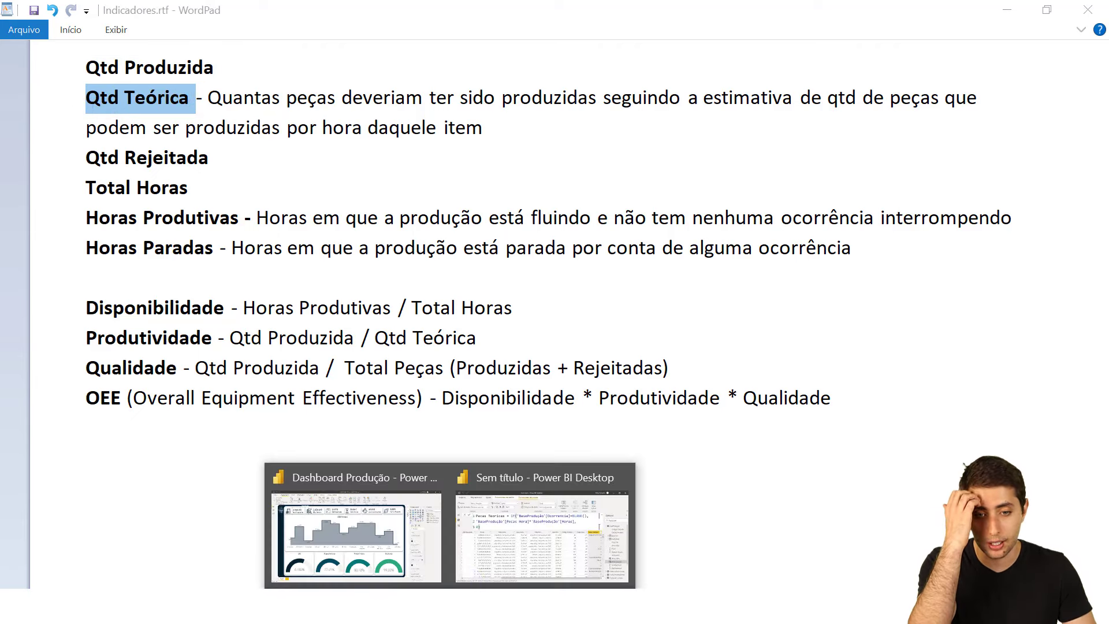
Switch back to the untitled Power BI report and examine the Pecas Hora and Pecas Teoricas columns across the BaseProdução rows.
left_click(493, 555)
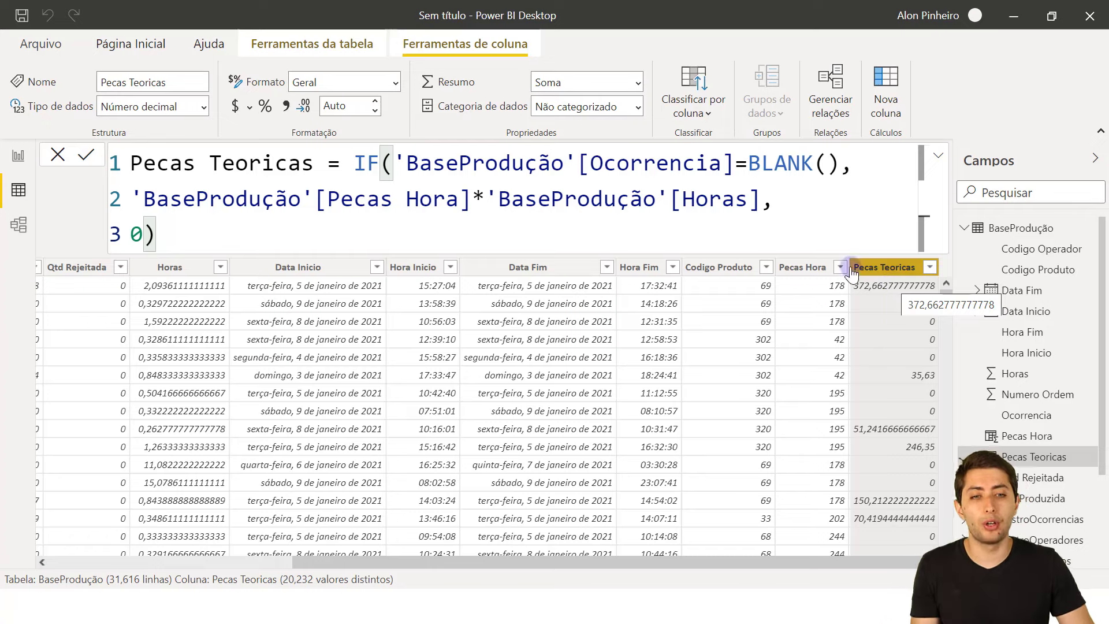
left_click(809, 269)
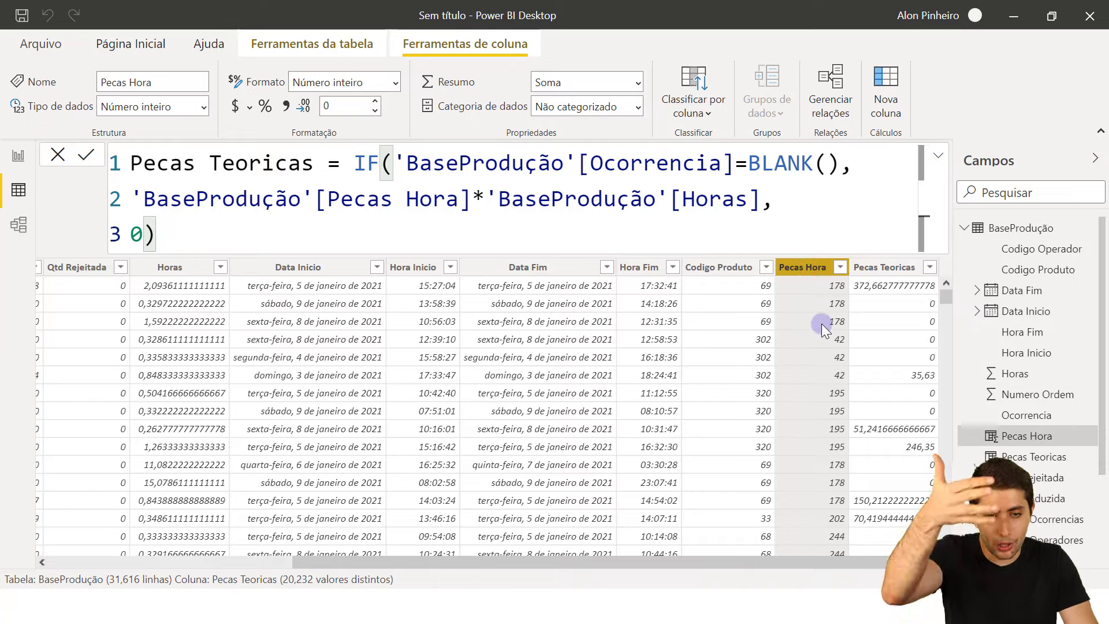
scroll(821, 323, "down", 3)
scroll(821, 324, "down", 5)
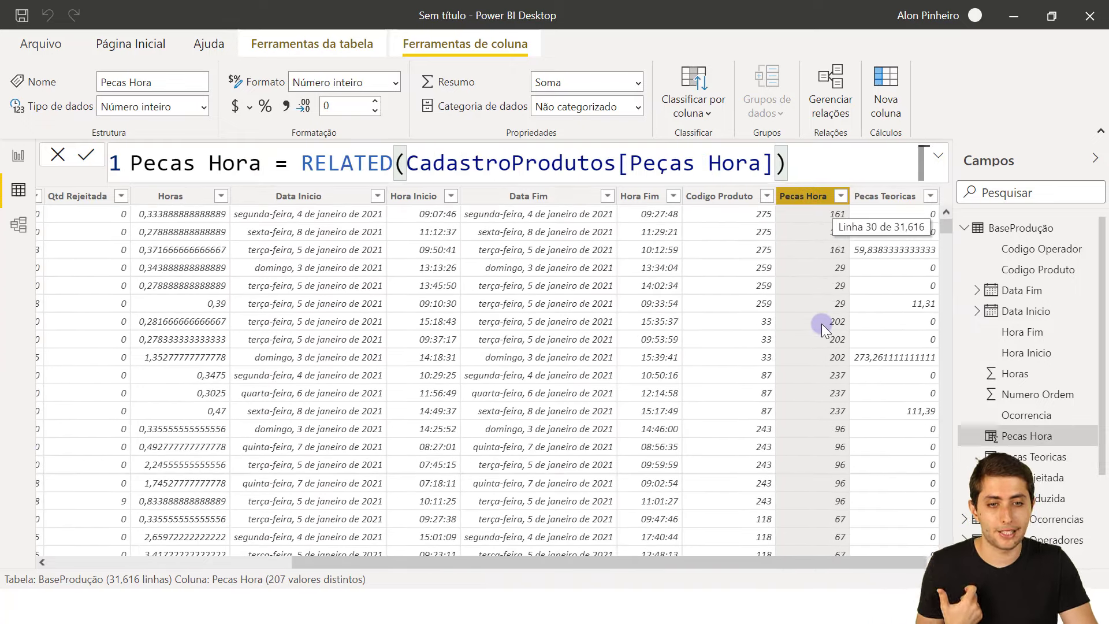
scroll(821, 323, "up", 4)
left_click(881, 195)
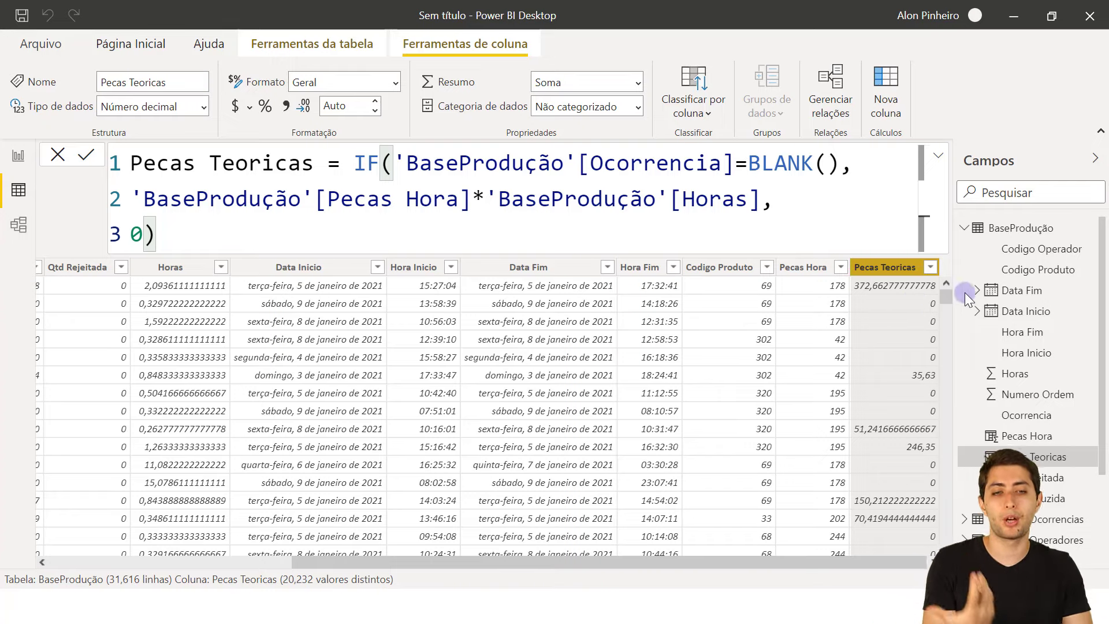
right_click(789, 306)
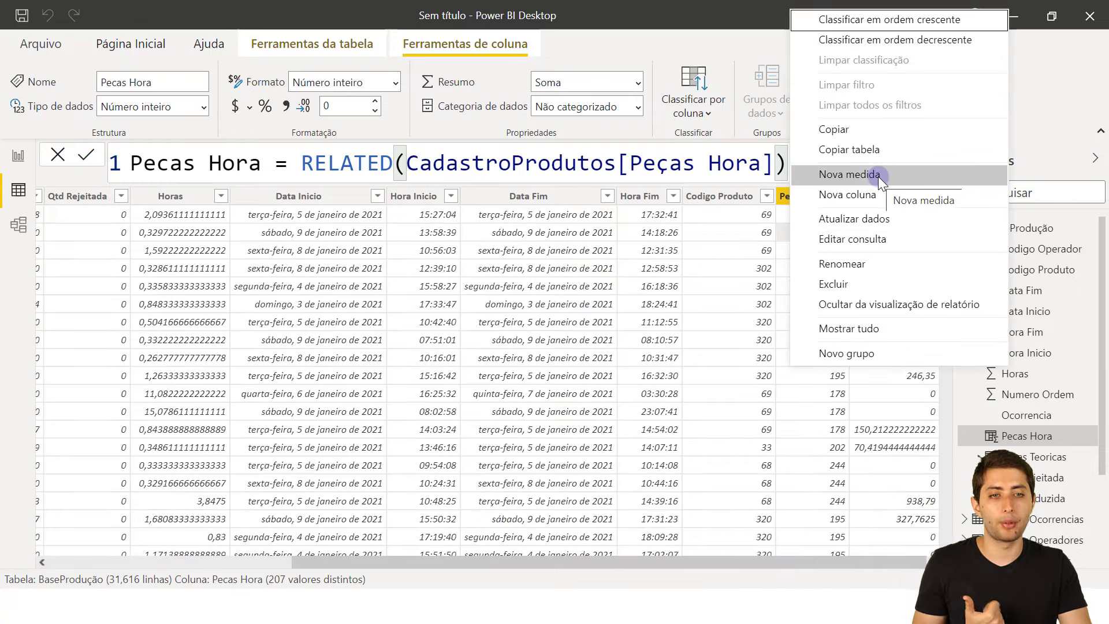
left_click(1027, 111)
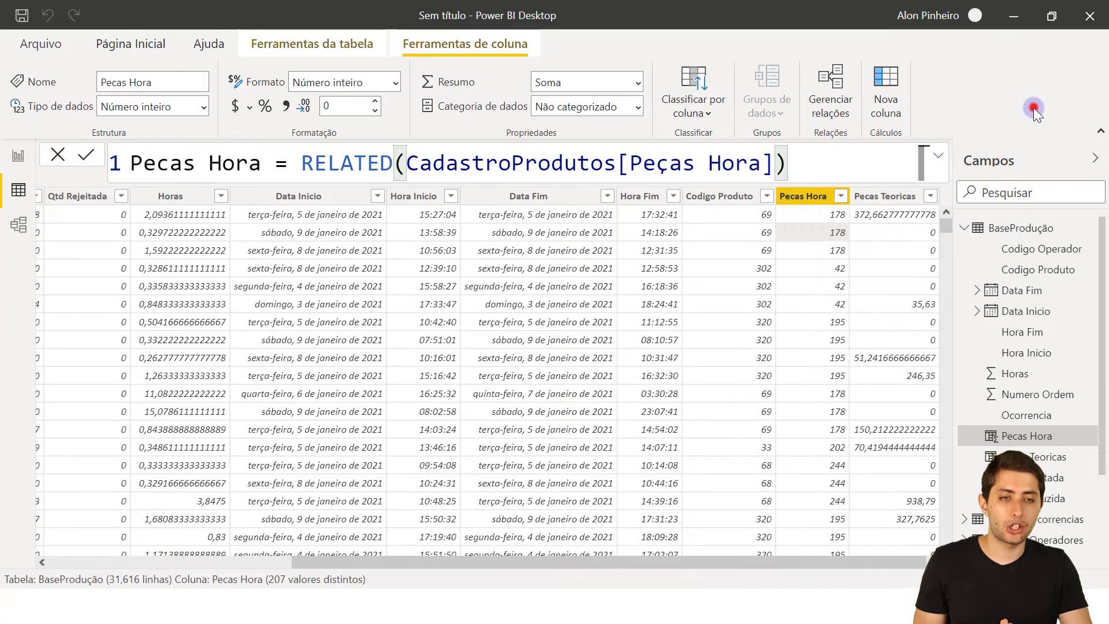
Create the measure Qtd Teorica = SUM('BaseProdução'[Pecas Teoricas]) in the Medidas table.
left_click(965, 229)
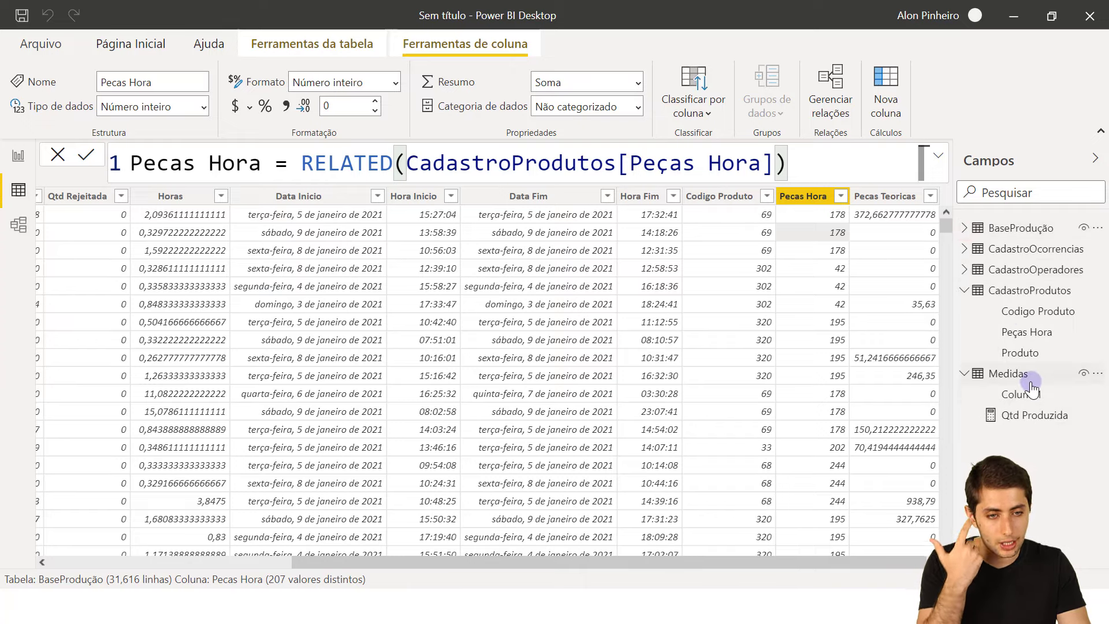
left_click(1030, 382)
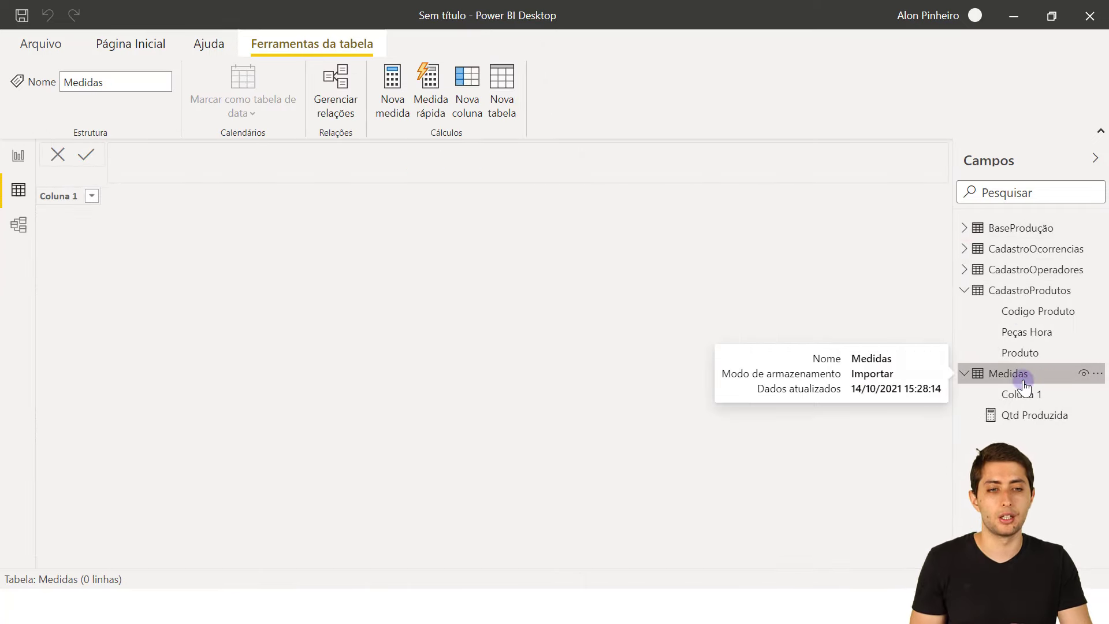
right_click(1016, 377)
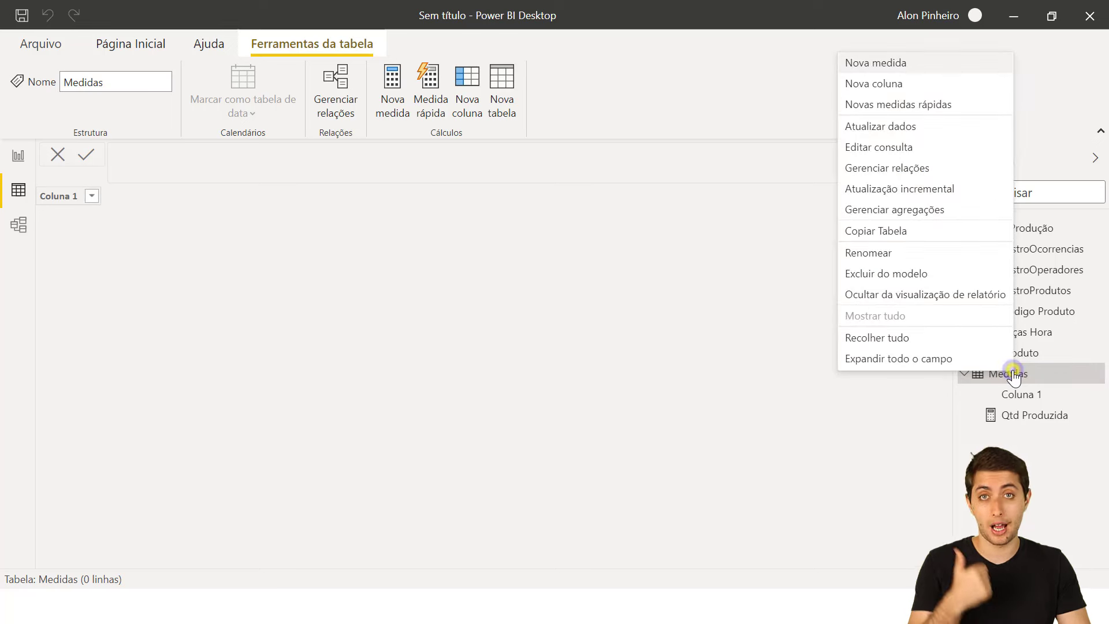
left_click(895, 61)
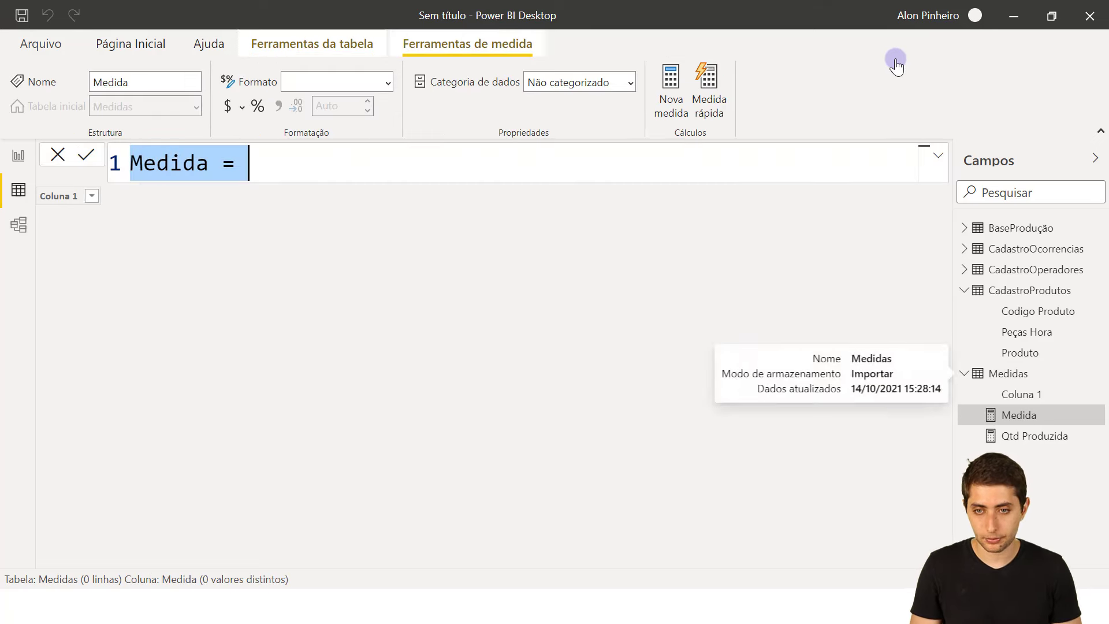
type("Qtd Teori")
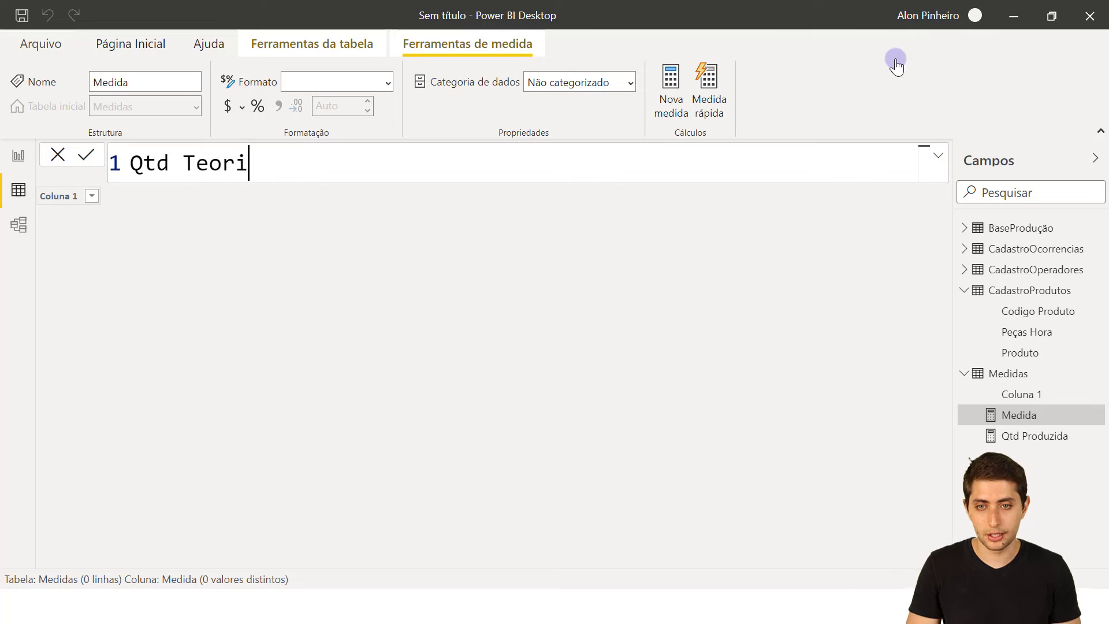
type("ca = sum")
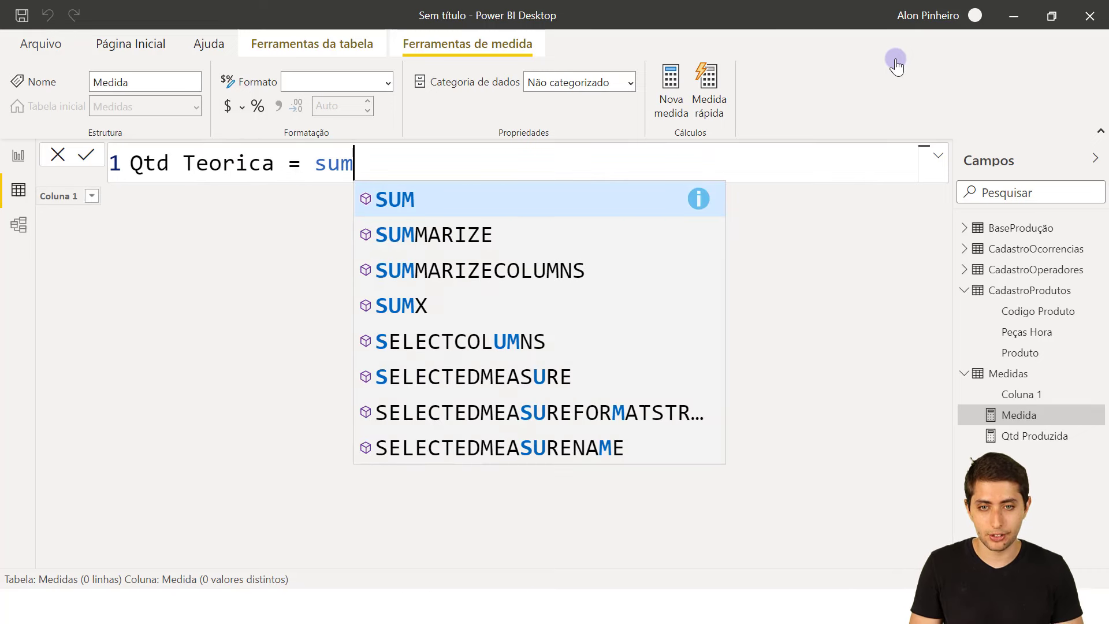
key("Tab")
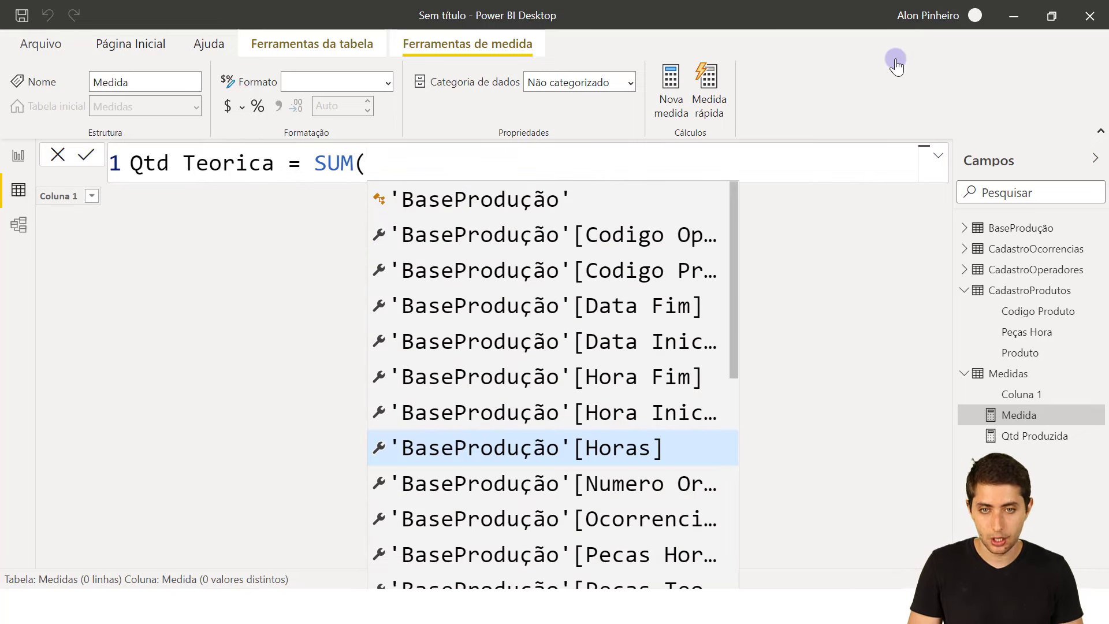
type("teorica")
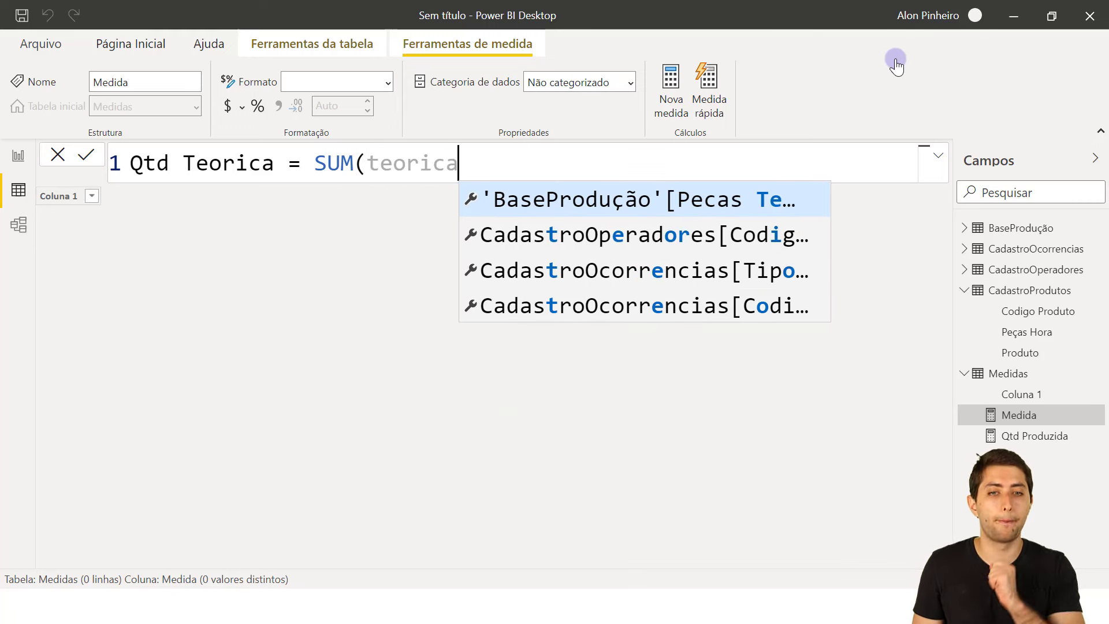
key("Tab")
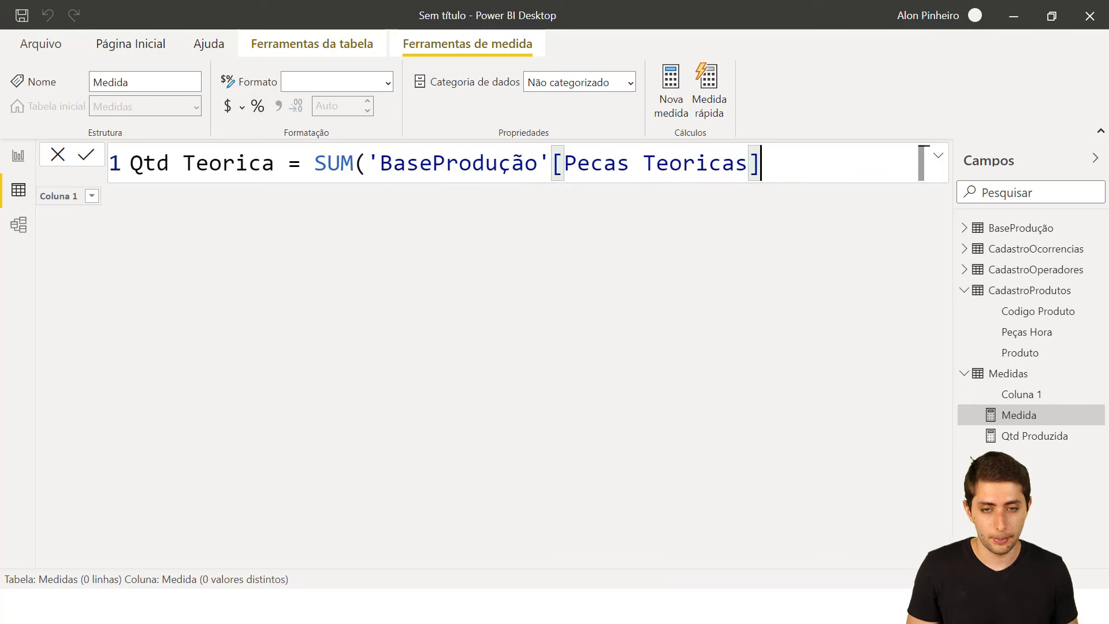
type(")")
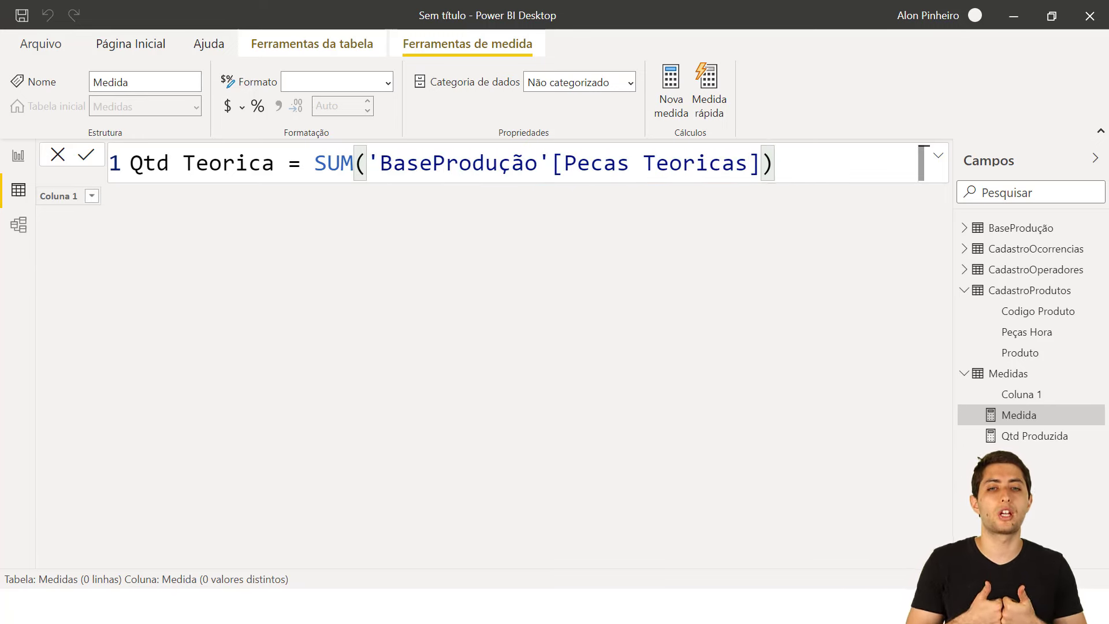
key("Return")
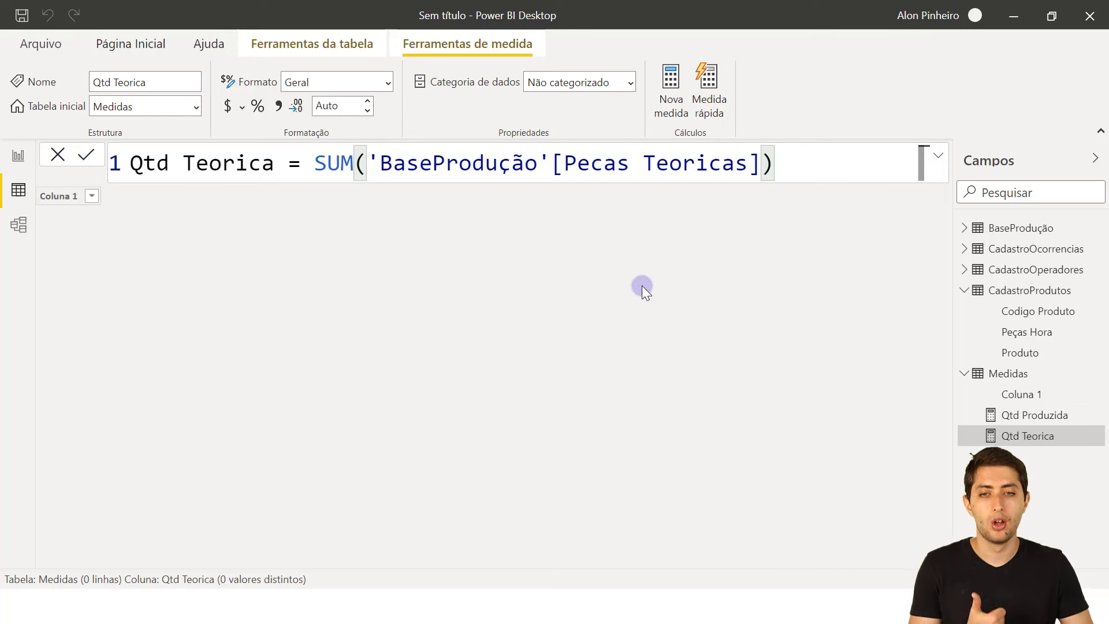
On the report page, duplicate the Qtd Produzida card and place the copy beside the second icon in the indicator row.
left_click(18, 156)
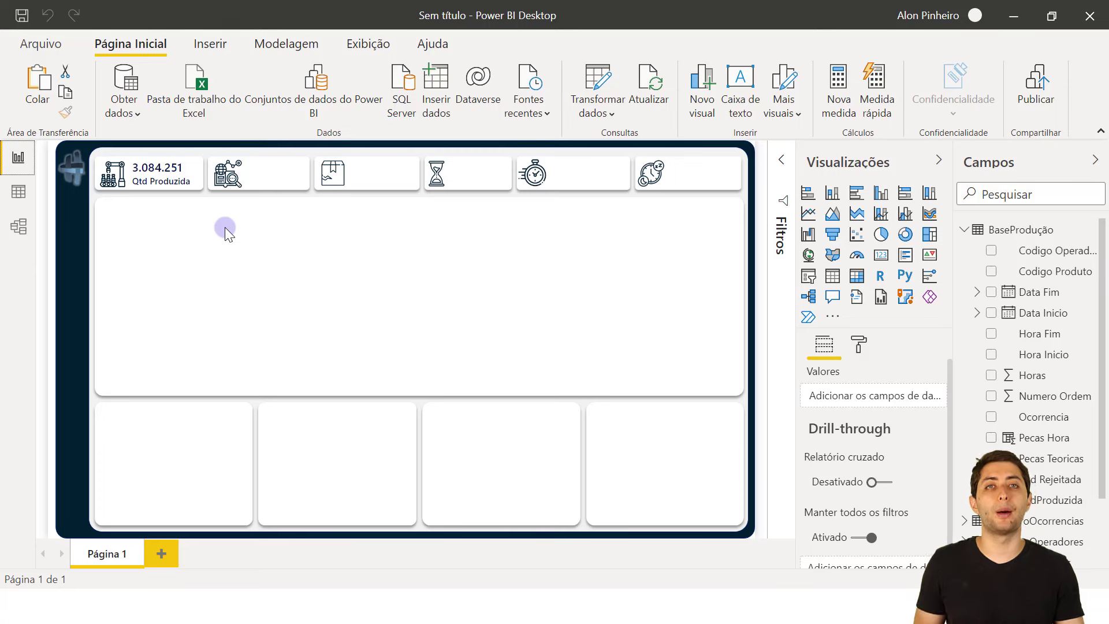
left_click(157, 178)
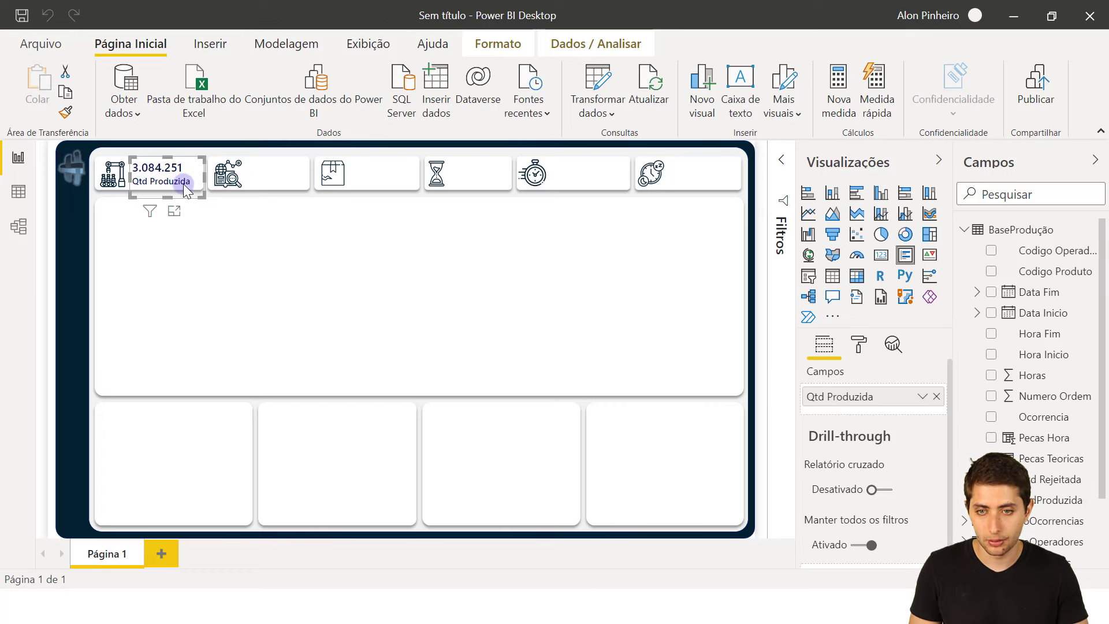
key("ctrl+c")
key("ctrl+v")
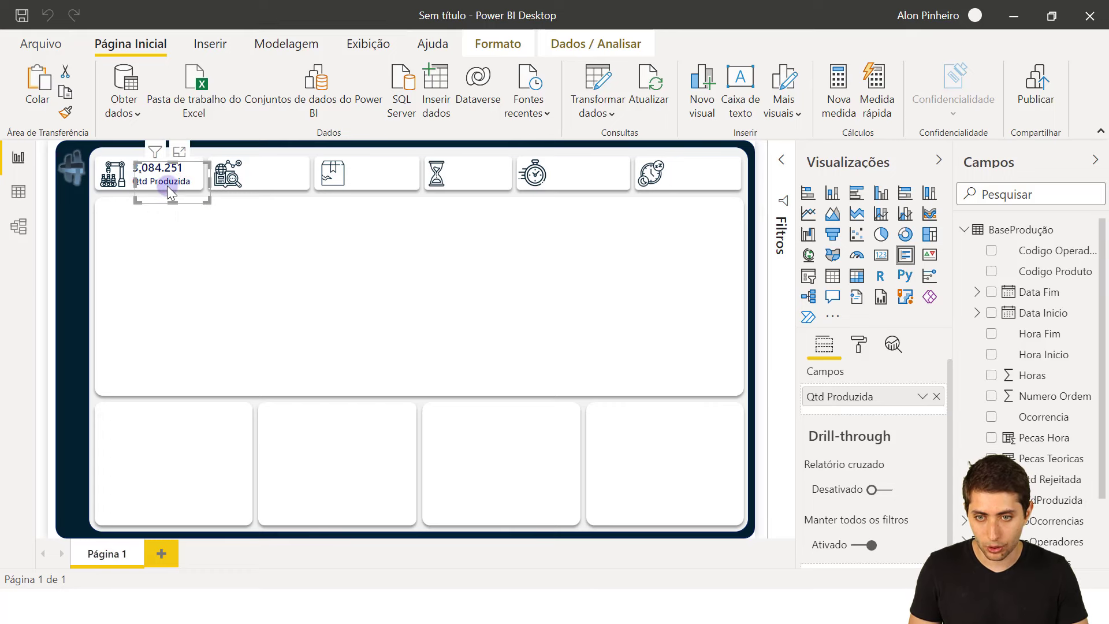
left_click_drag(196, 192, 279, 190)
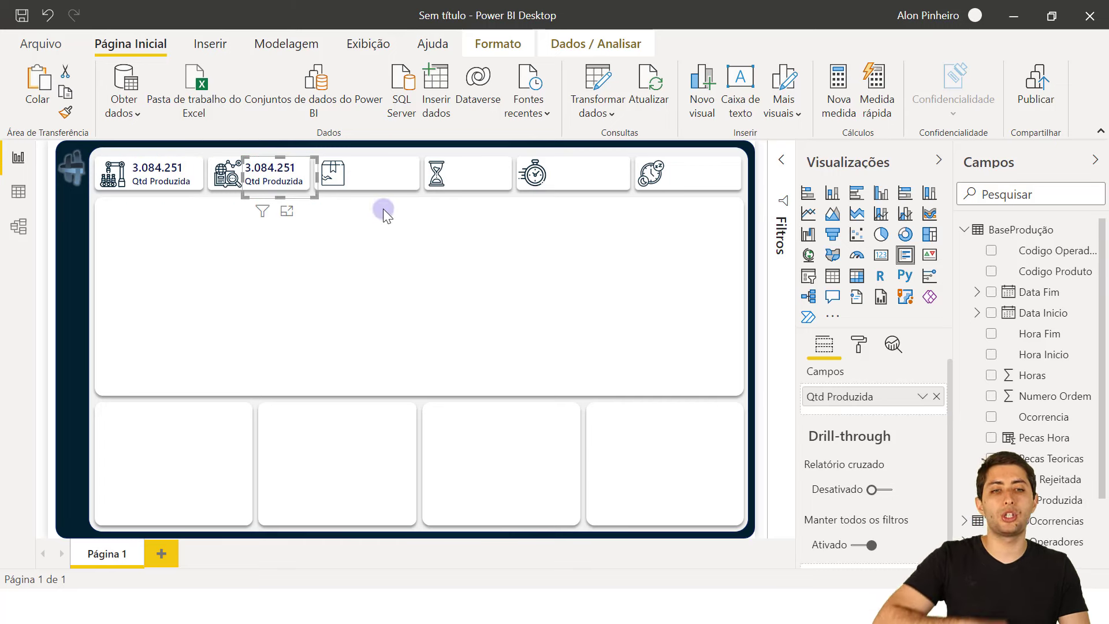
Replace the copied card's Qtd Produzida field with the Qtd Teorica measure.
left_click(936, 397)
scroll(1011, 422, "down", 3)
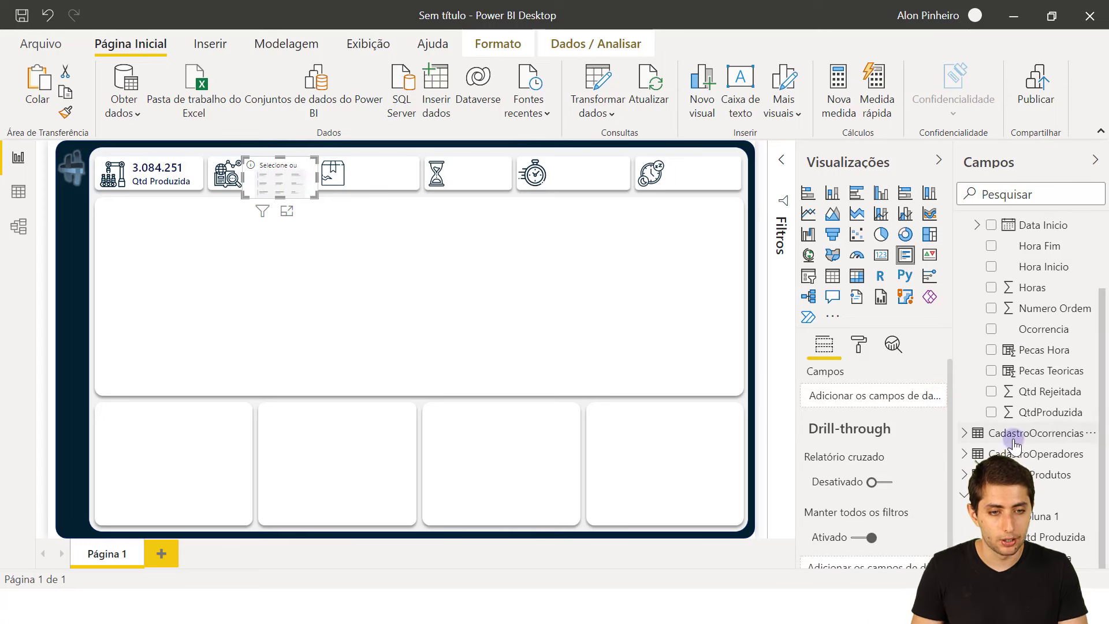
left_click_drag(1029, 537, 868, 395)
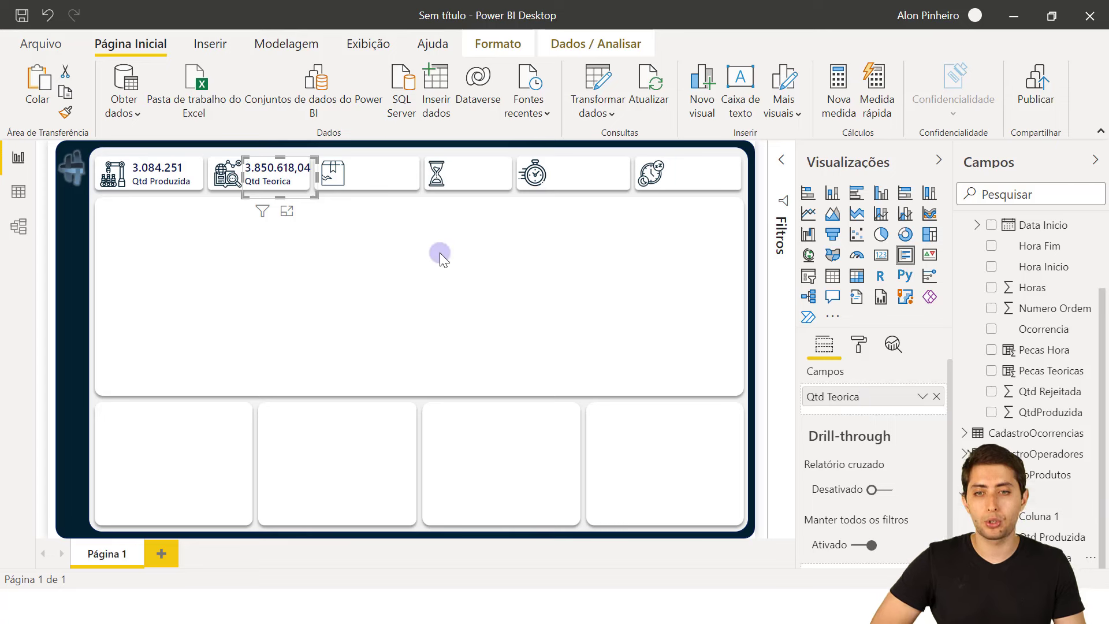
left_click(336, 252)
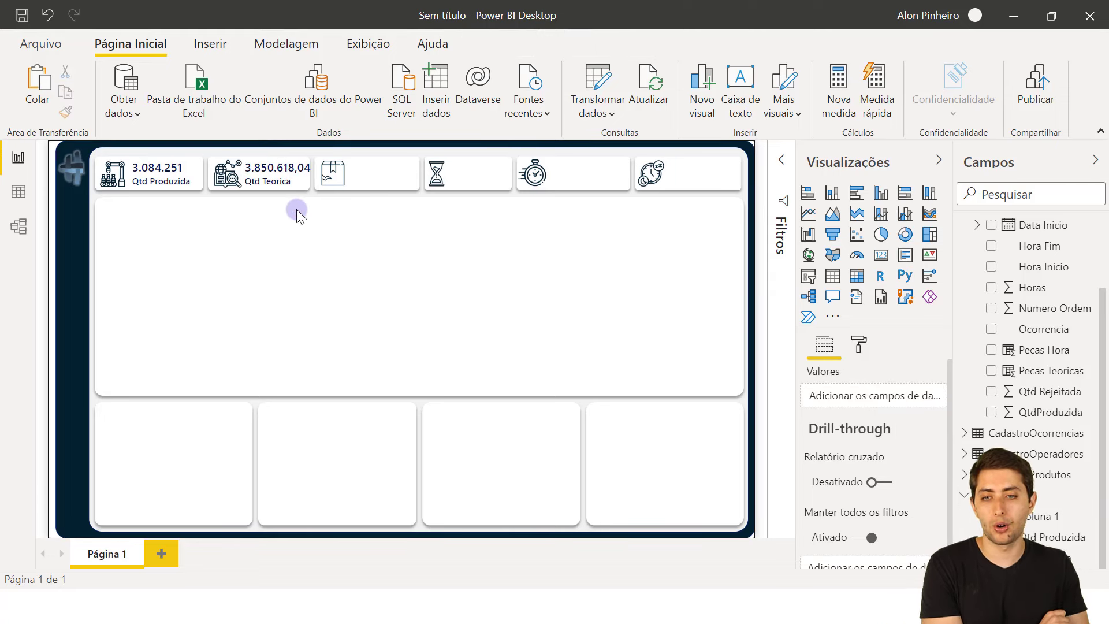
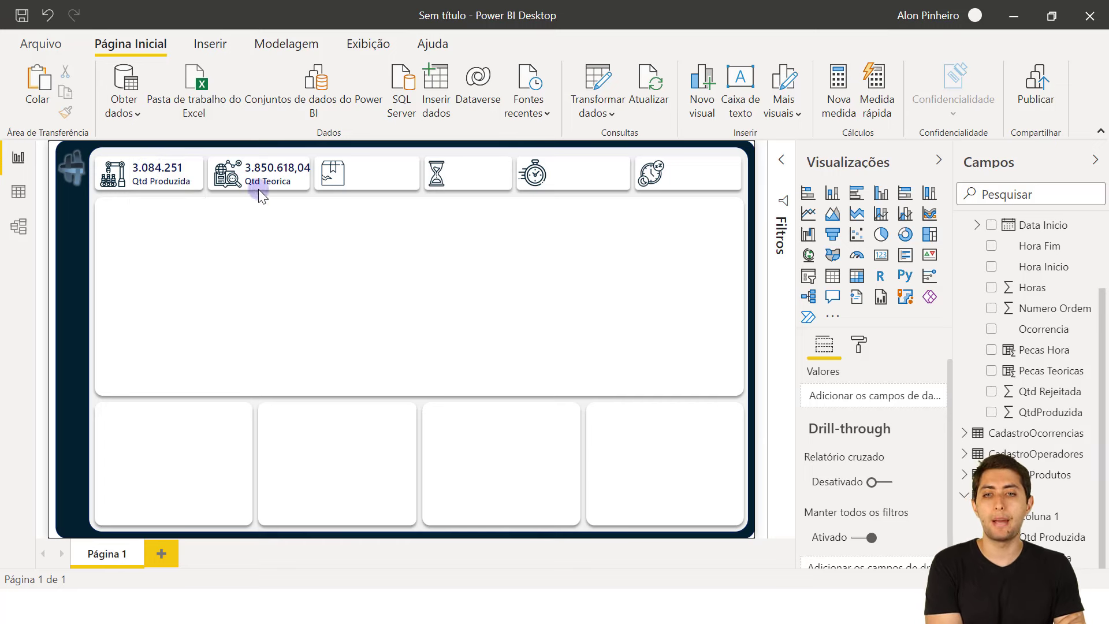
Set the Qtd Teorica measure to show 0 decimal places.
left_click(272, 175)
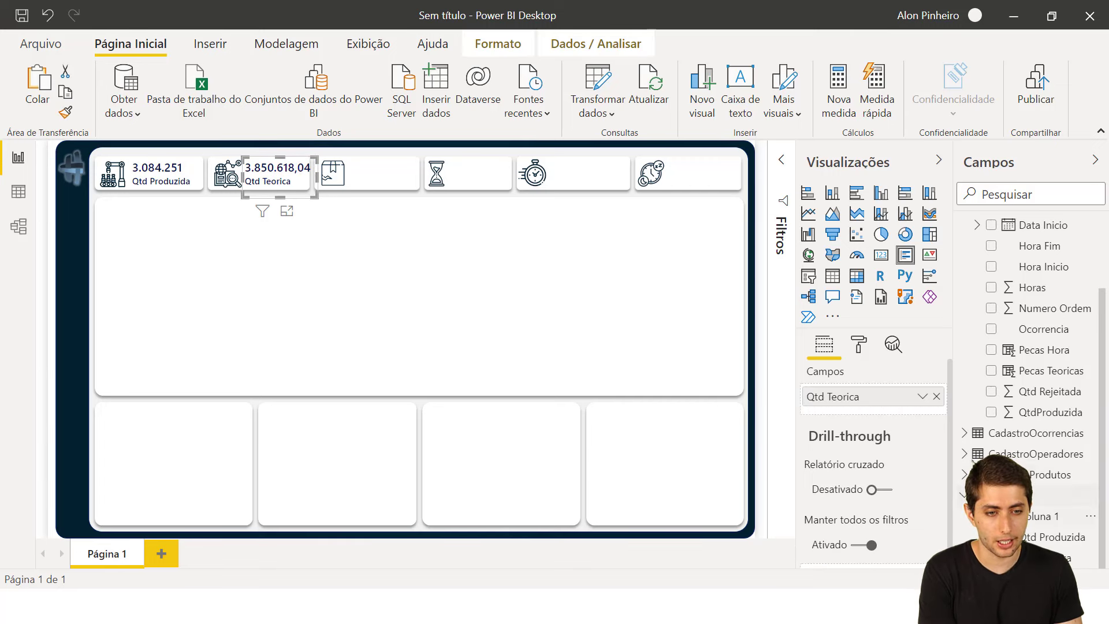
left_click(1052, 554)
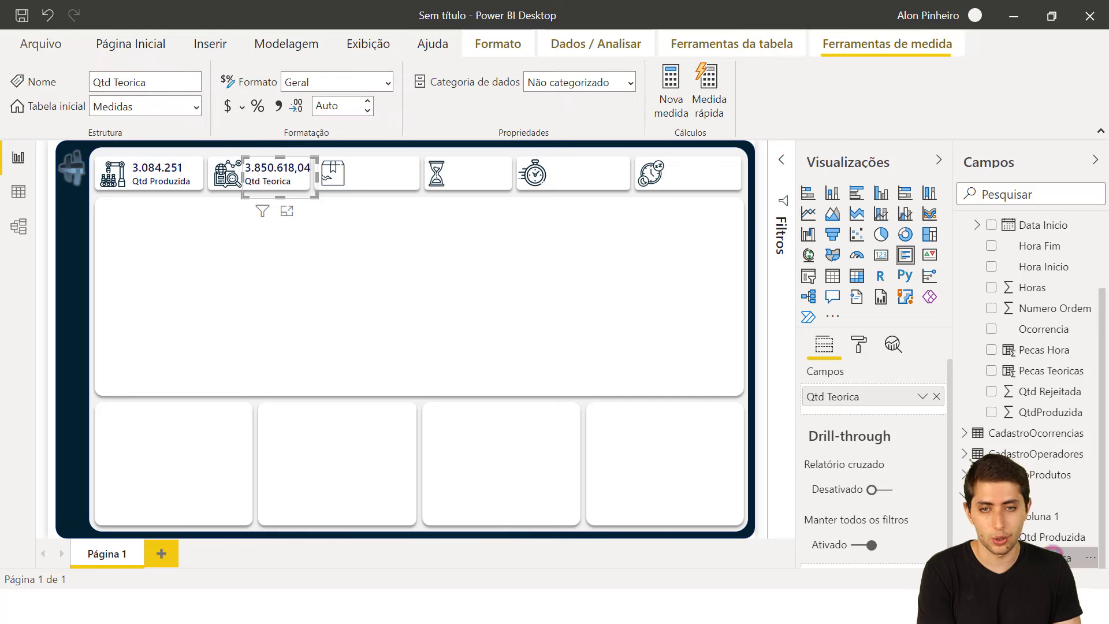
double_click(324, 106)
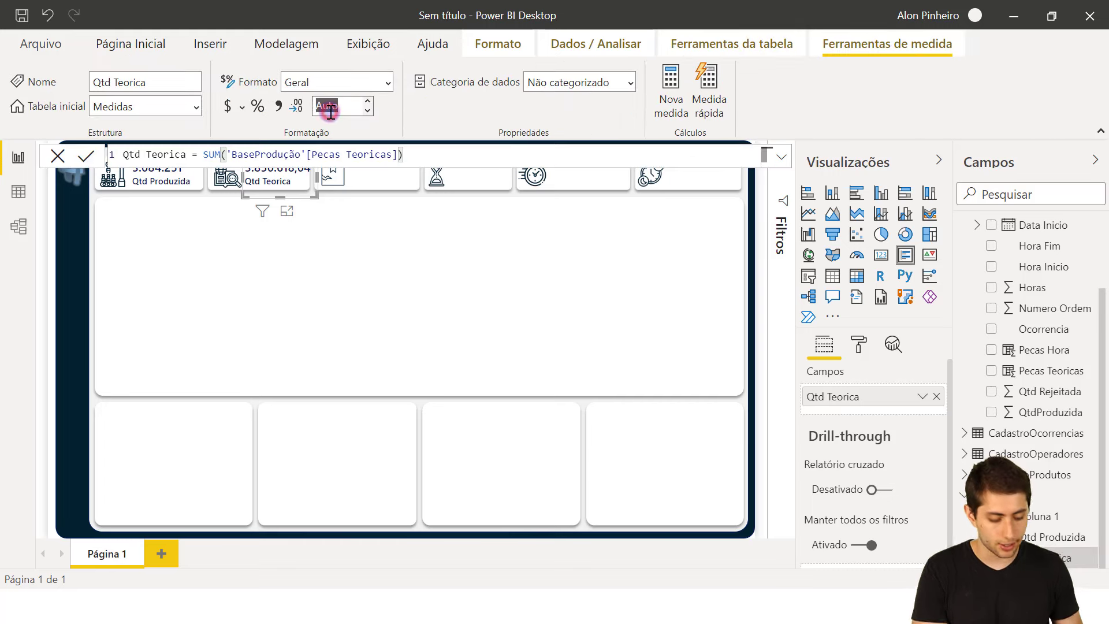
type("0")
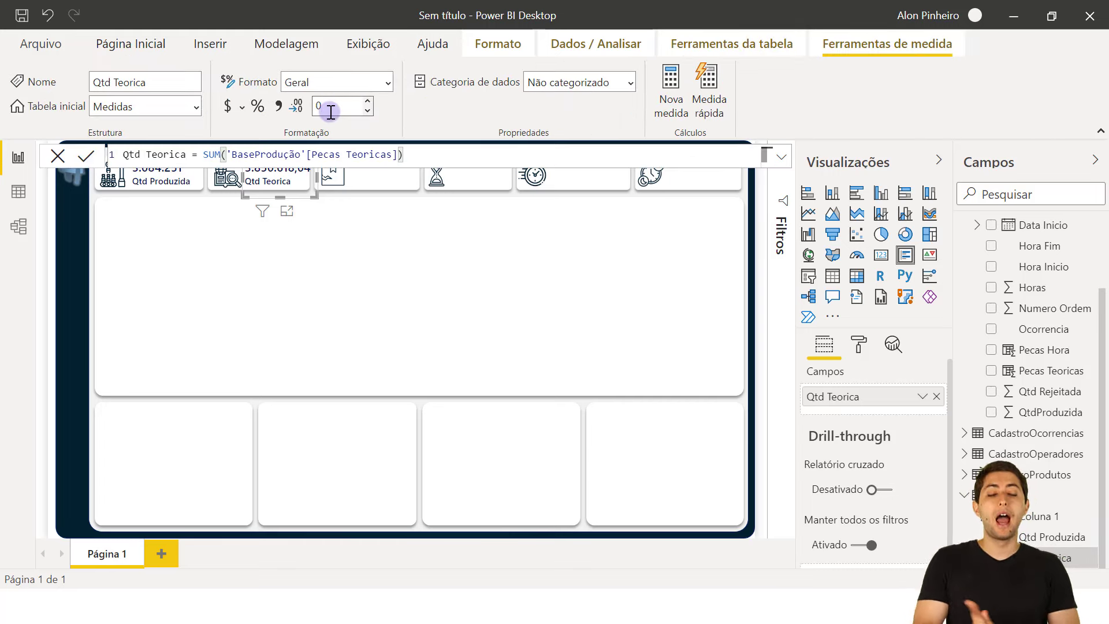
key("ctrl+z")
left_click(501, 116)
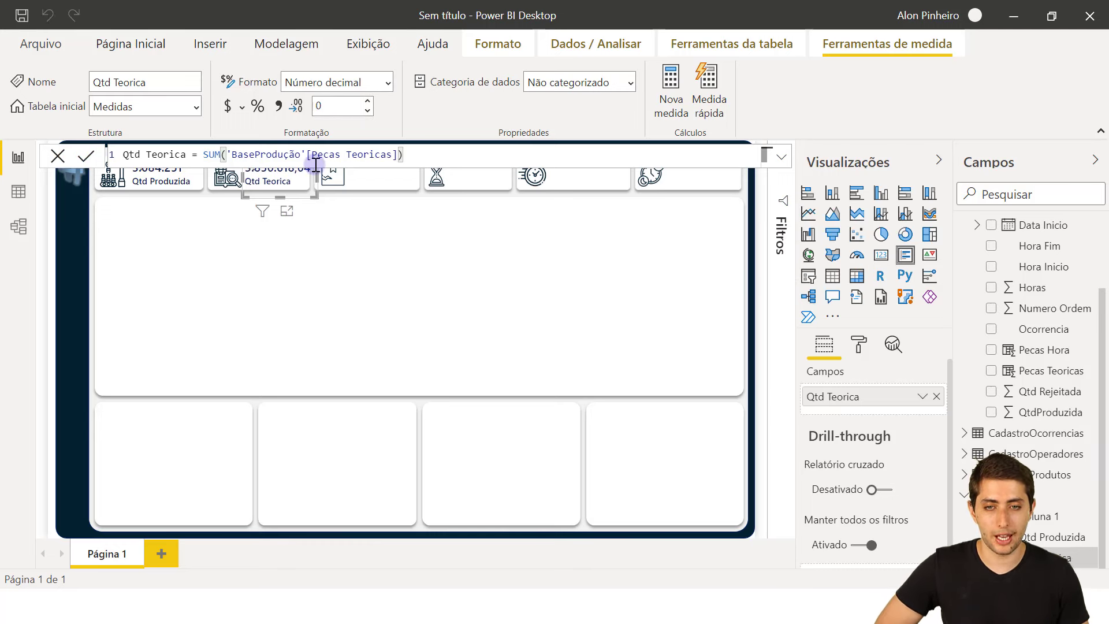
left_click(348, 263)
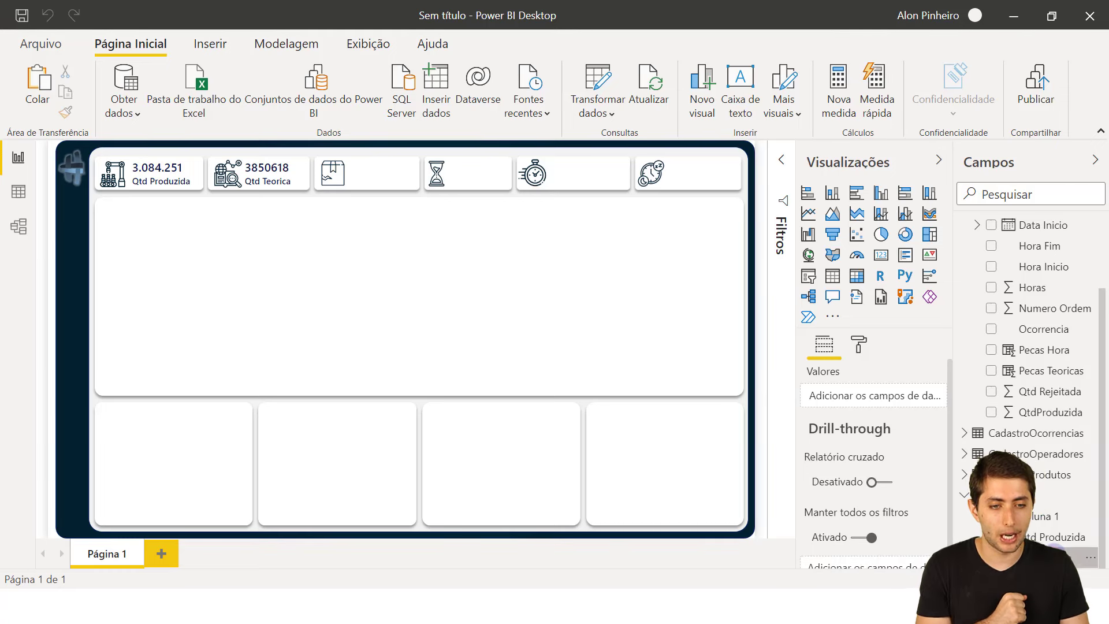
Turn on the thousands separator for the Qtd Teorica measure and check its card on the report page.
left_click(1055, 555)
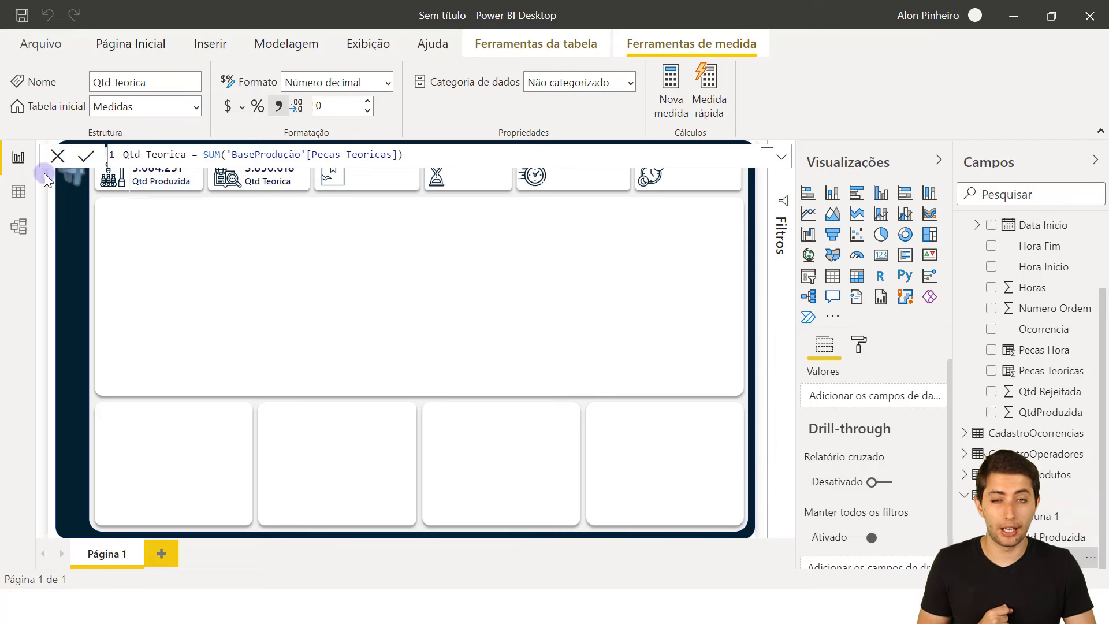
left_click(11, 194)
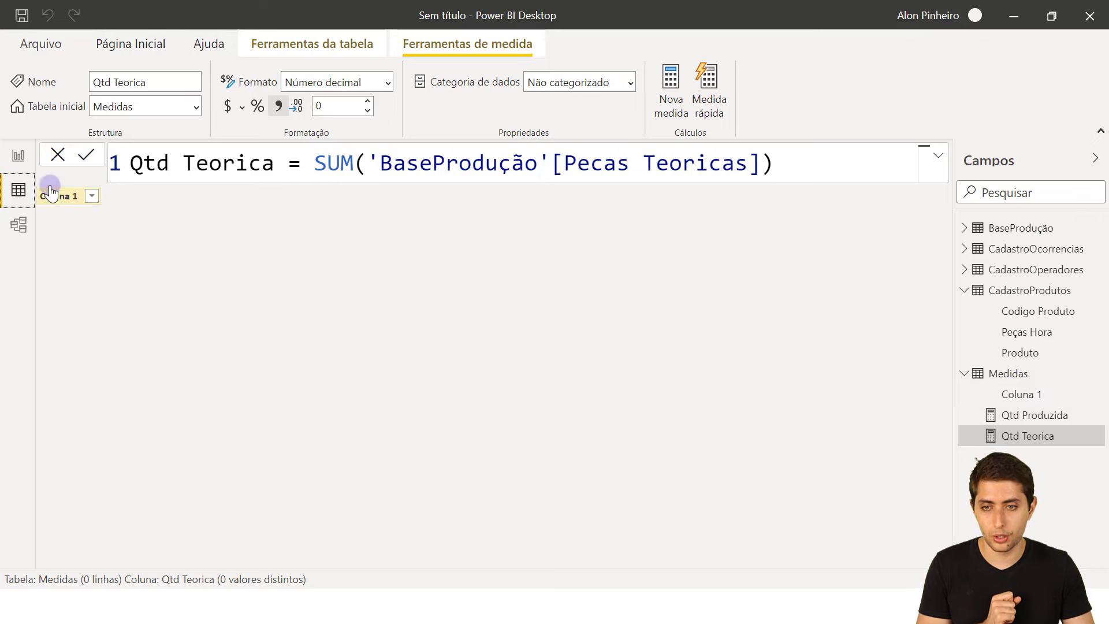
left_click(17, 156)
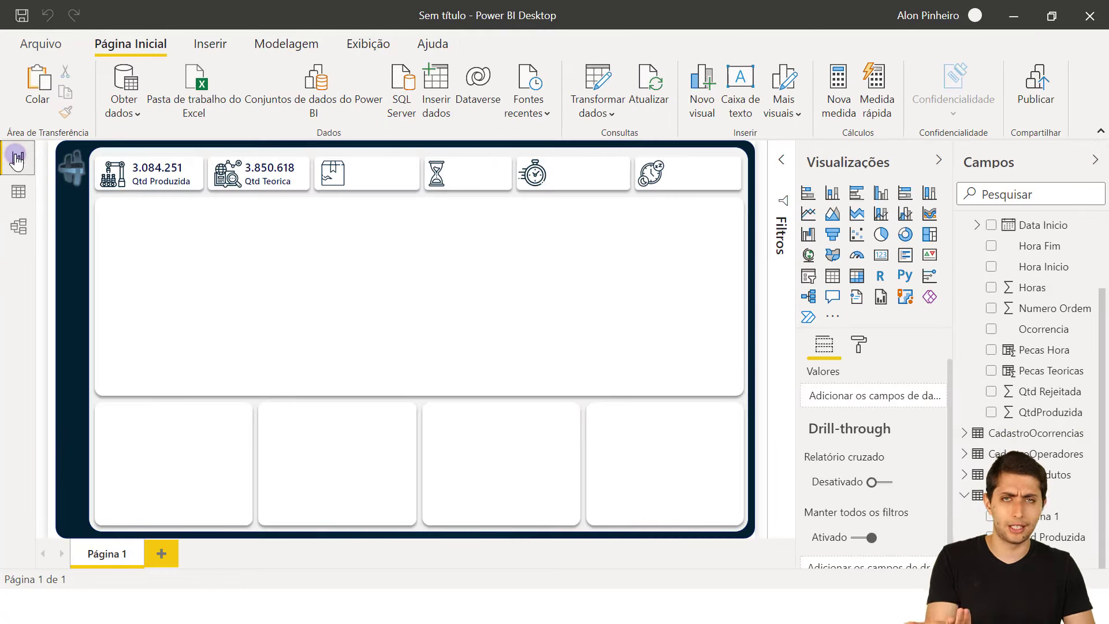
Hide the Coluna 1 column of the Medidas table and check which measures the table still lists.
right_click(1046, 522)
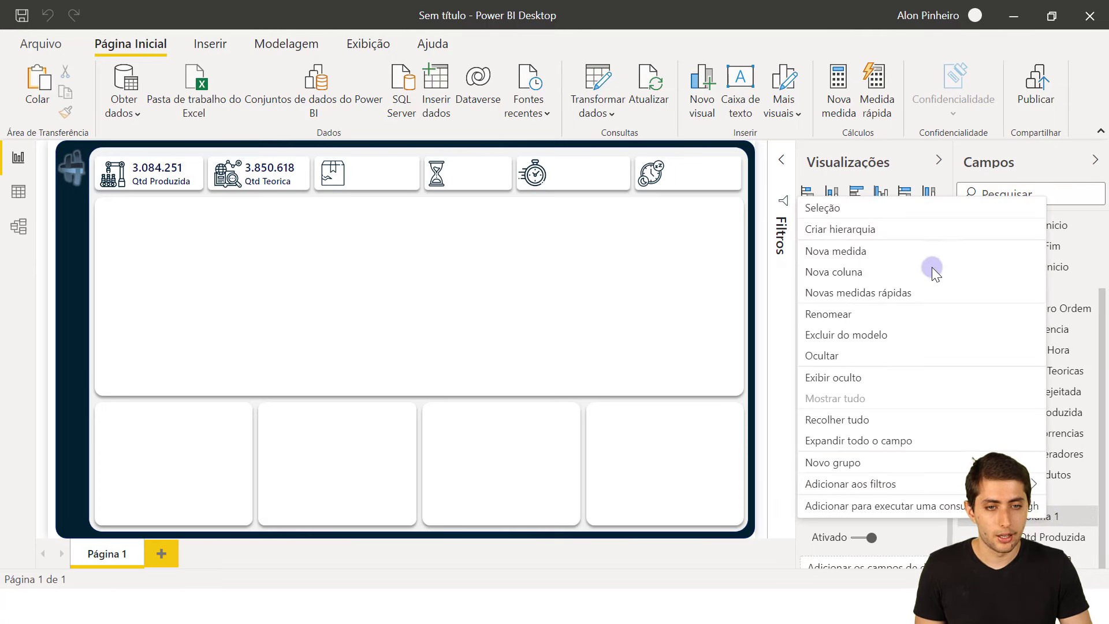
left_click(829, 358)
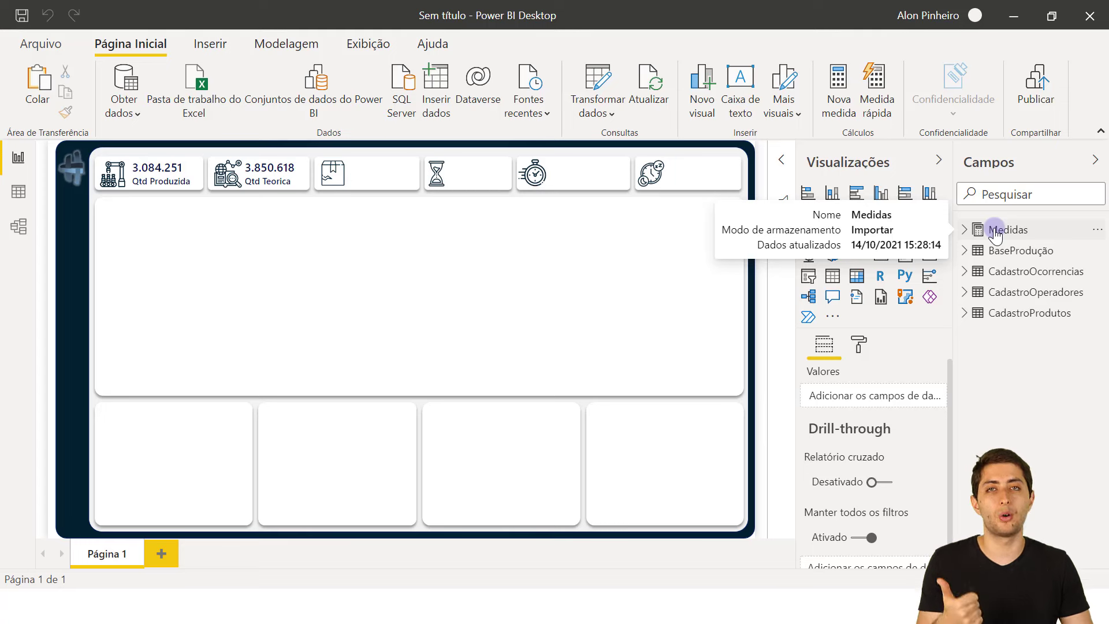
left_click(964, 230)
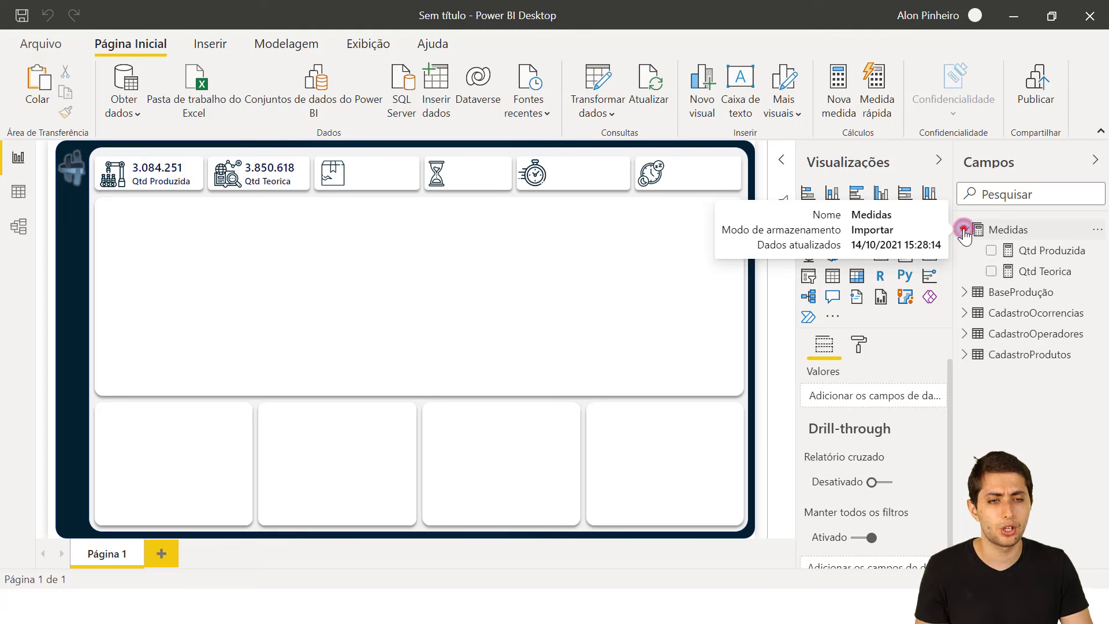
left_click(964, 230)
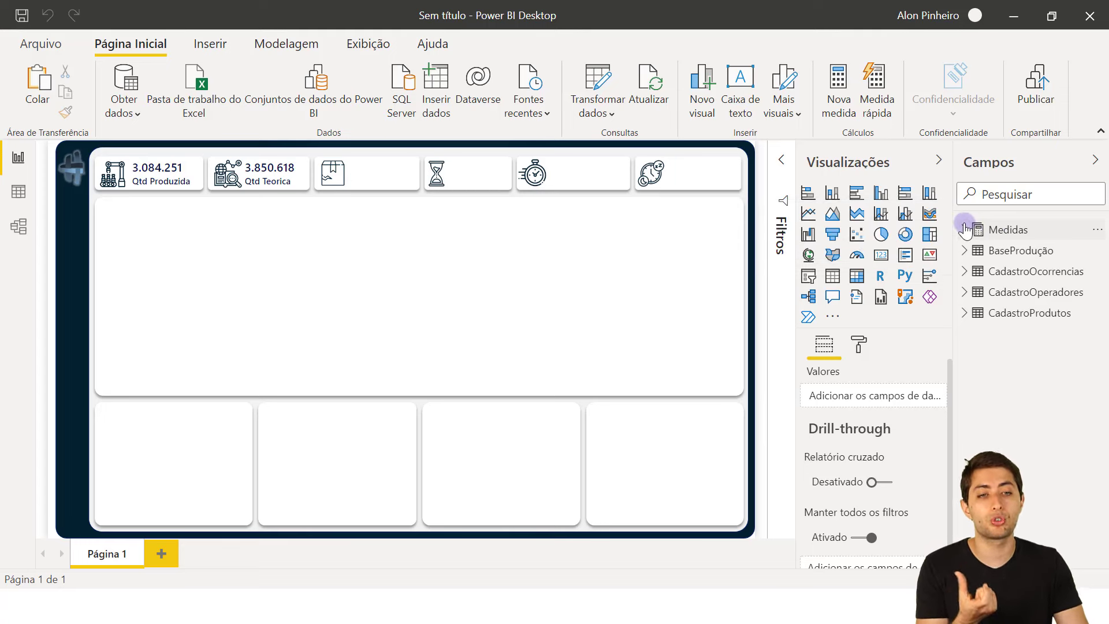
left_click(964, 227)
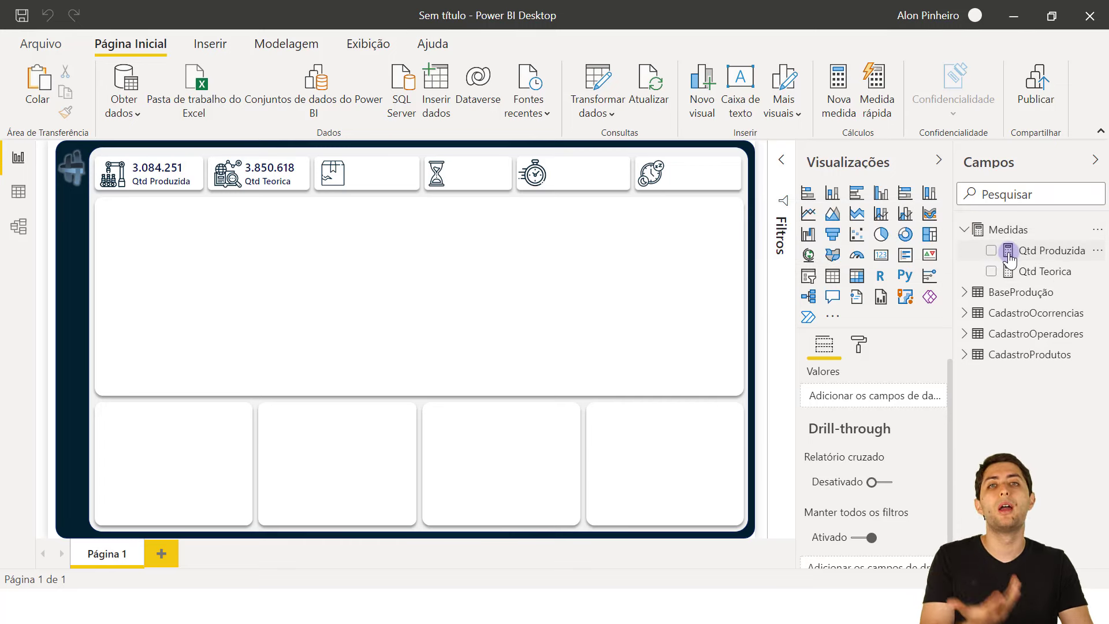
left_click(964, 230)
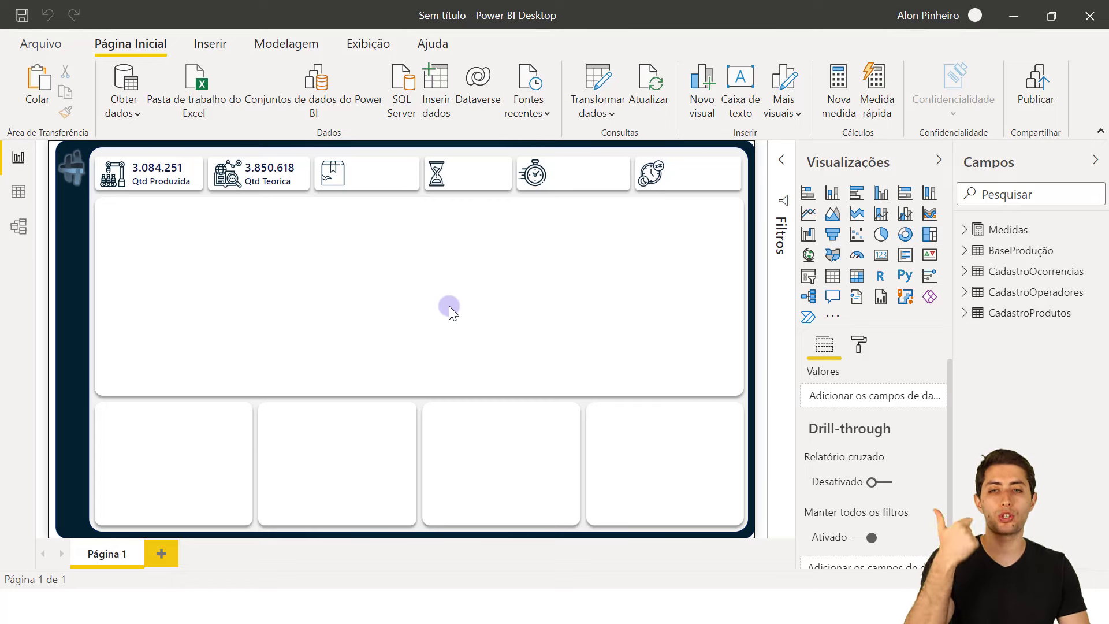
Look up the Qtd Rejeitada indicator in the Indicadores.rtf notes in WordPad and find its column in Power BI's BaseProdução table.
left_click(472, 584)
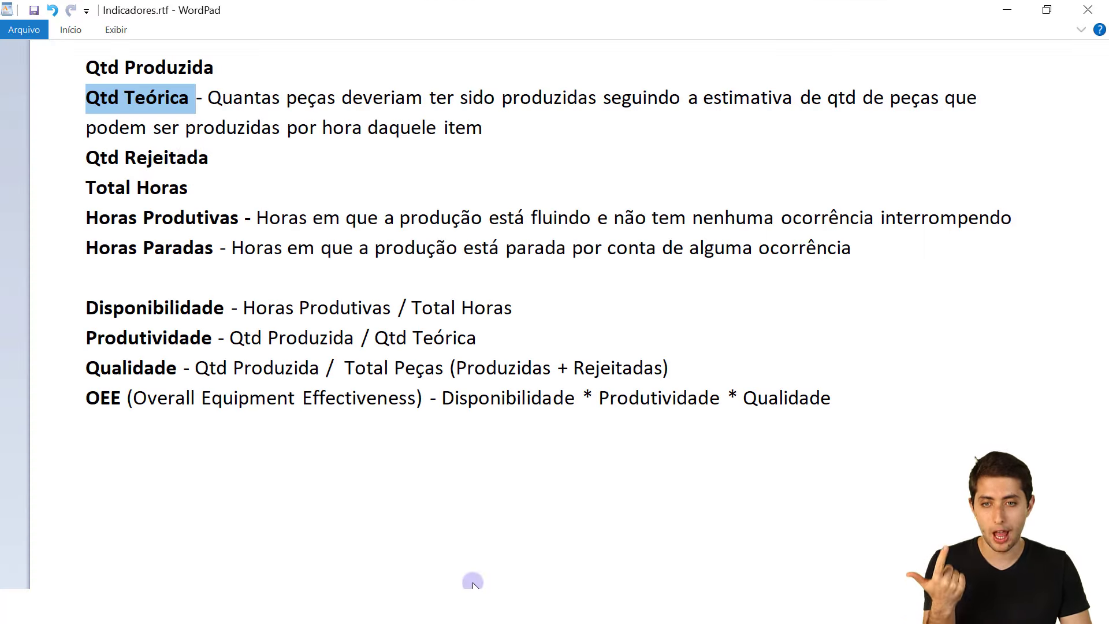
left_click_drag(208, 158, 67, 156)
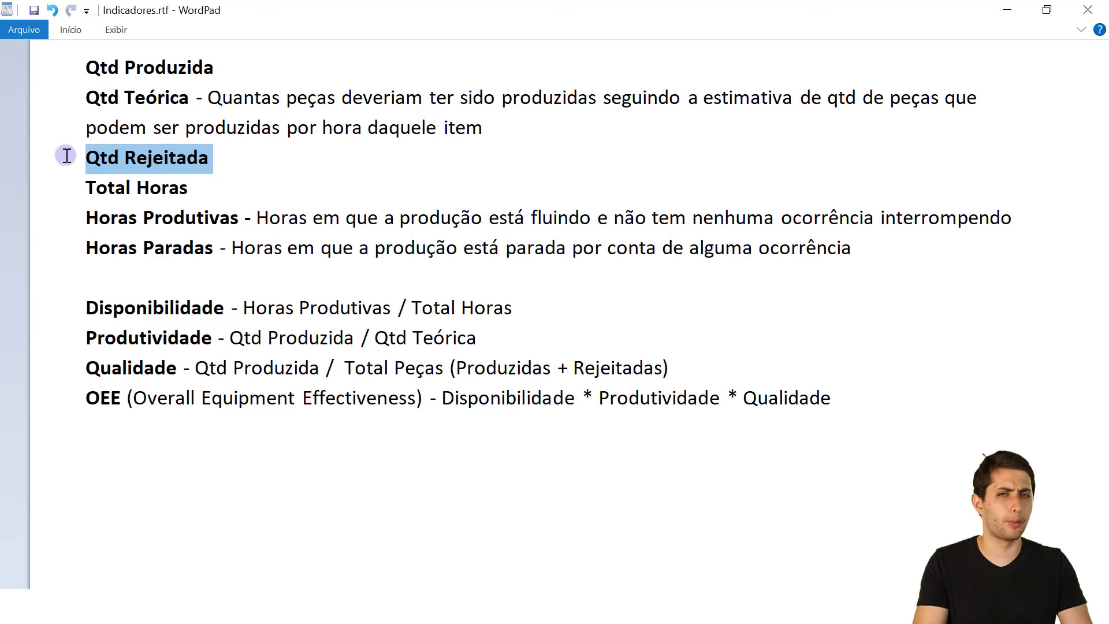
left_click(1016, 12)
left_click(8, 192)
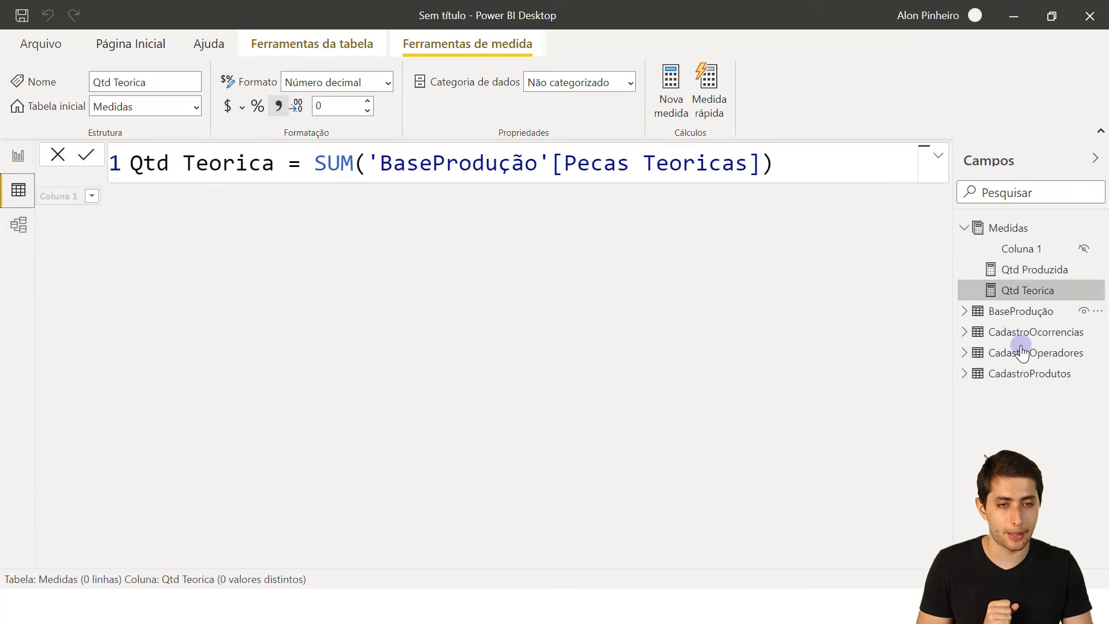
left_click(1024, 321)
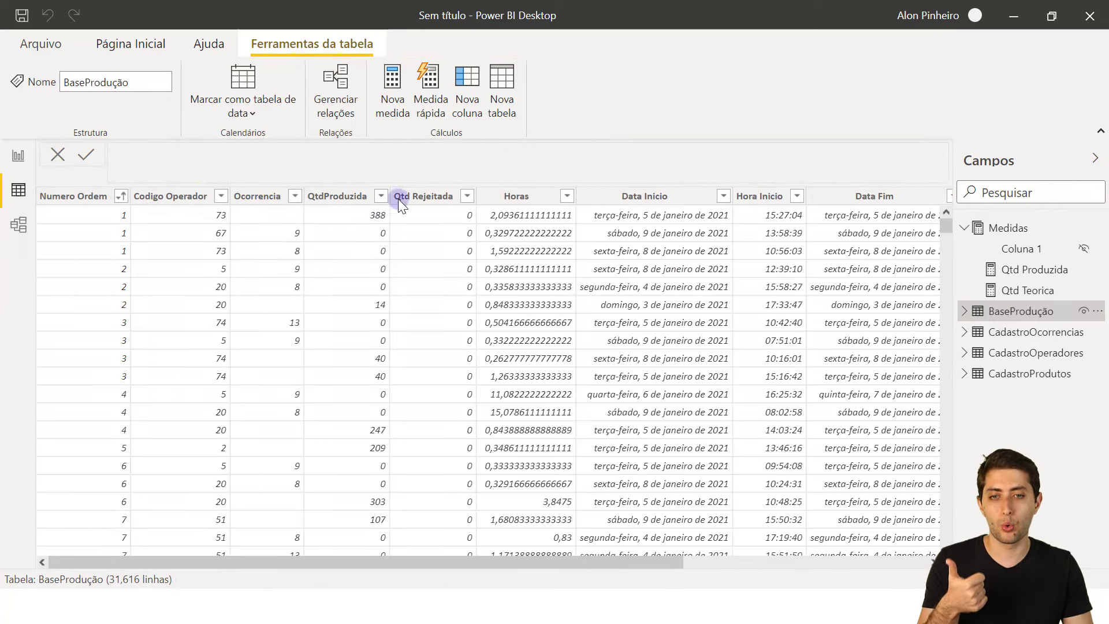
left_click(443, 199)
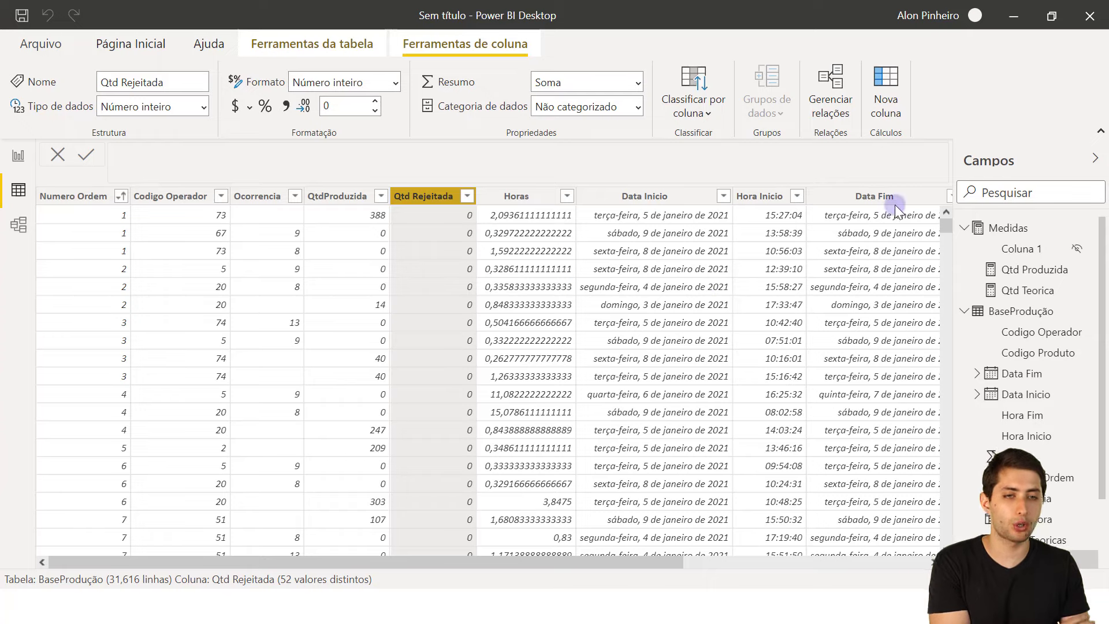
Create the measure Qtd Rejeitada = SUM('BaseProdução'[Qtd Rejeitada]) in the Medidas table.
left_click(986, 228)
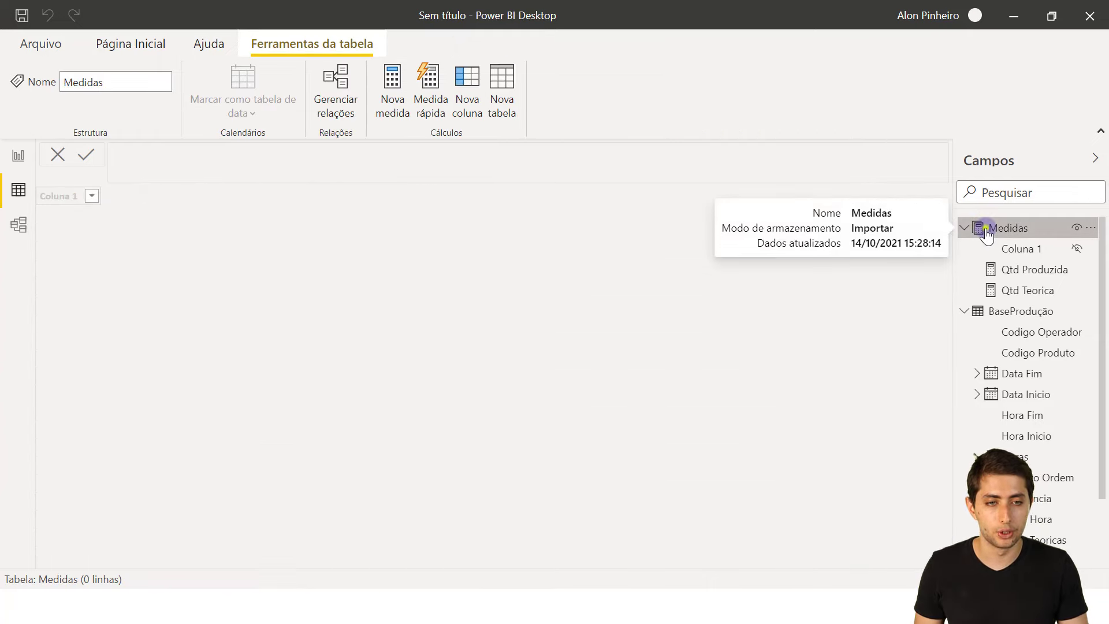
right_click(984, 229)
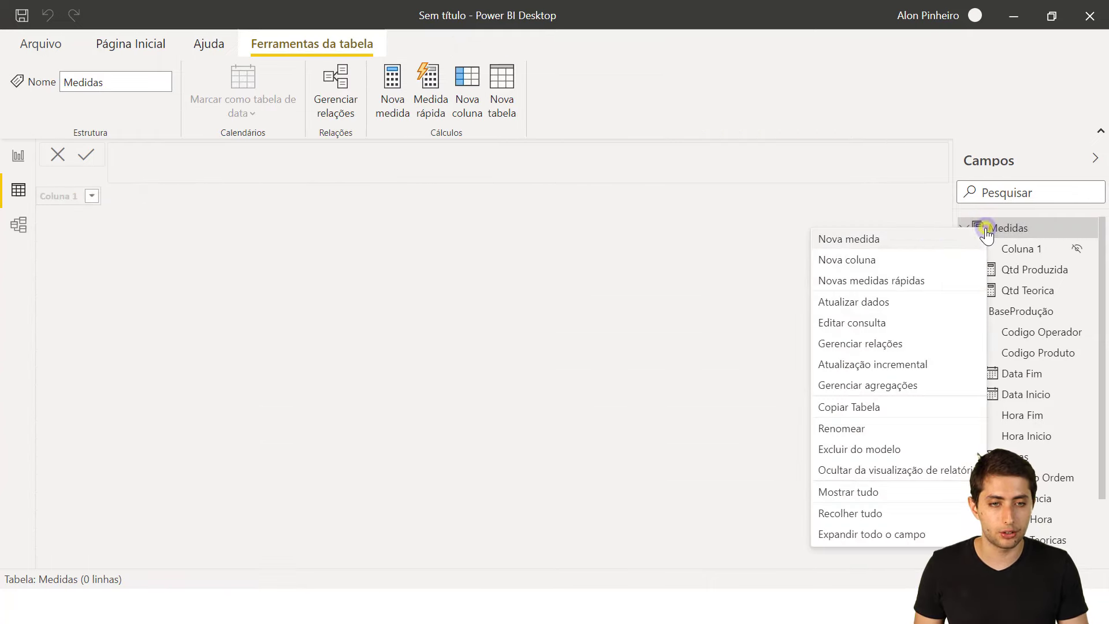
left_click(870, 238)
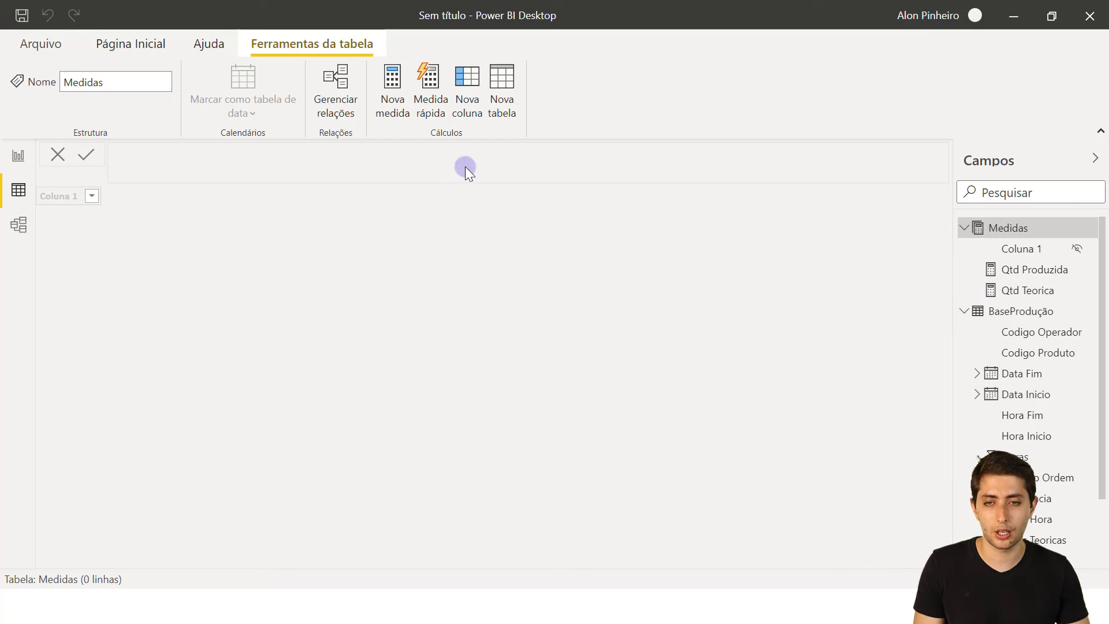
type("Q")
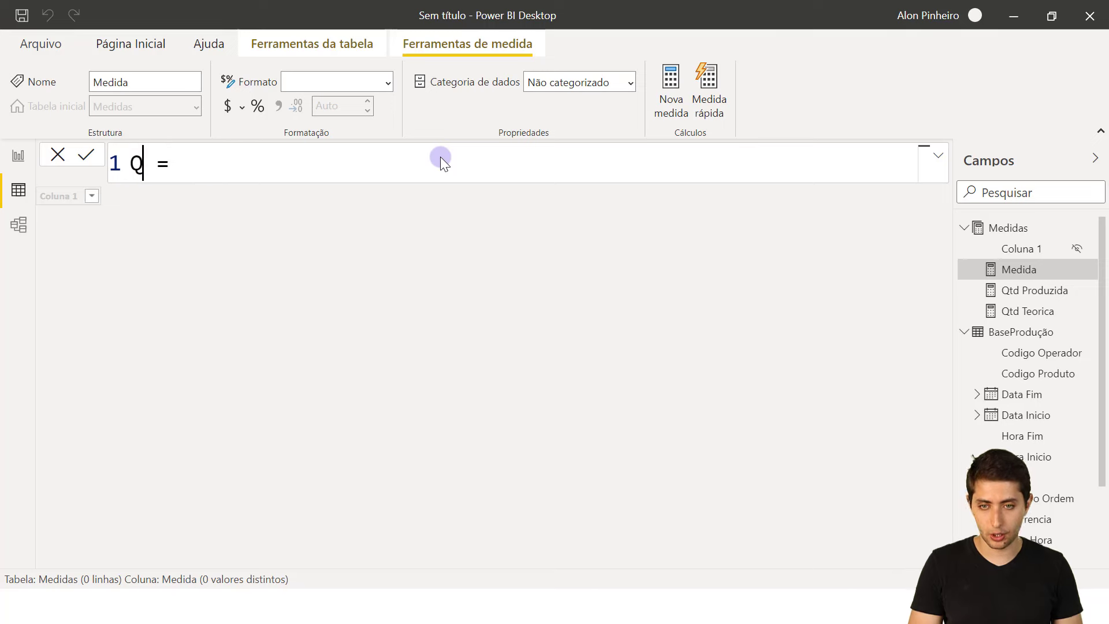
type("td Rejeitada")
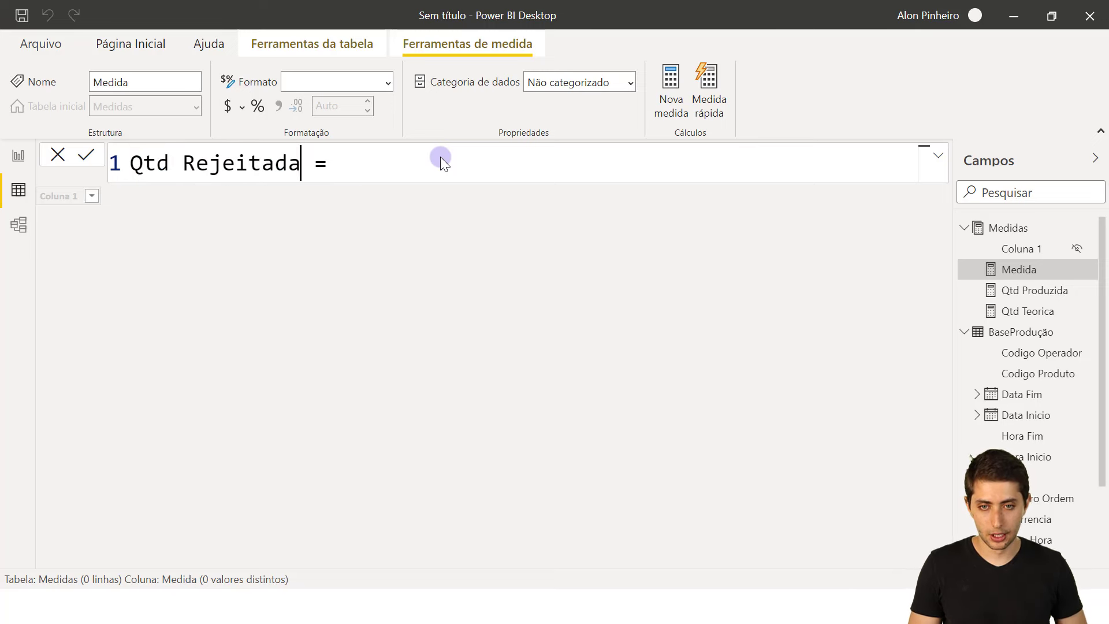
key("End")
type("sum(reje")
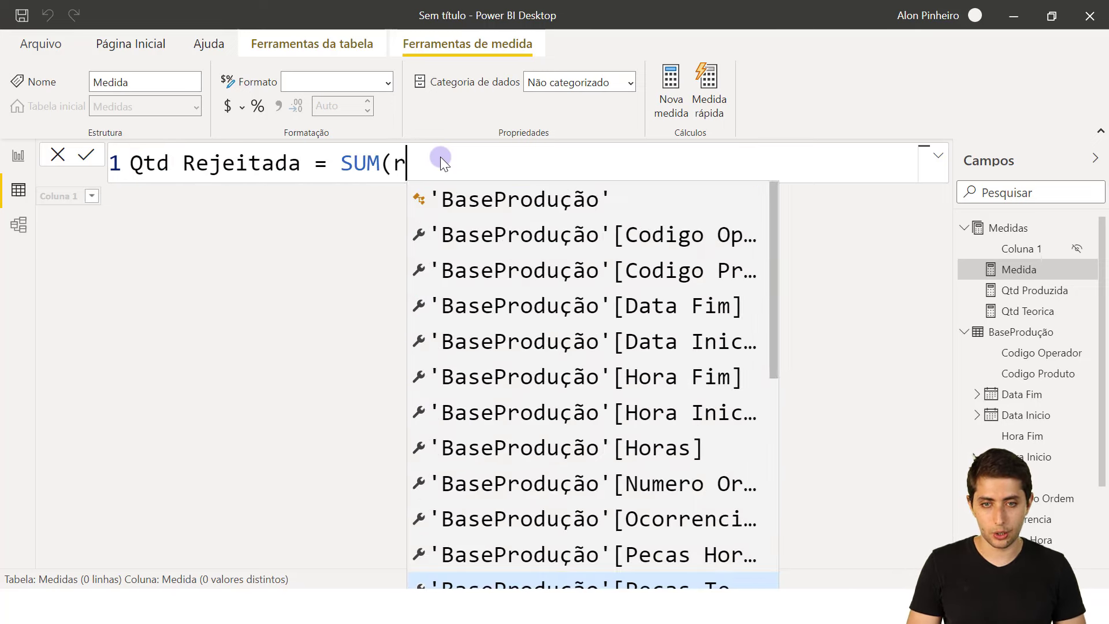
key("Tab")
type(")")
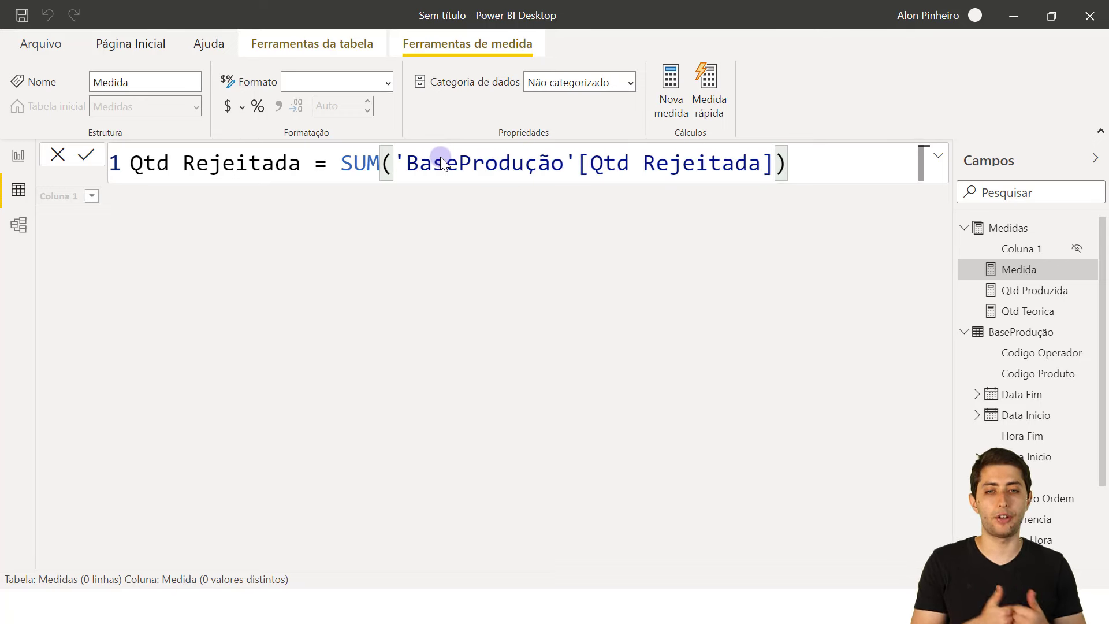
key("Return")
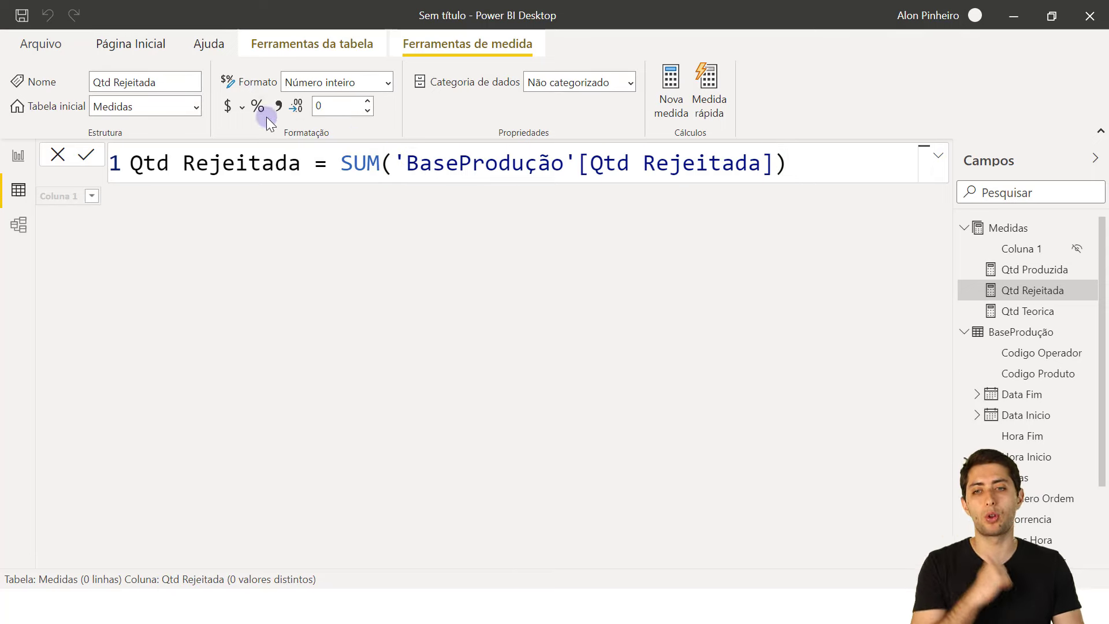
Duplicate the Qtd Teorica card onto the package-icon tile of the report and replace the copy's field with Qtd Rejeitada.
left_click(21, 156)
left_click(272, 178)
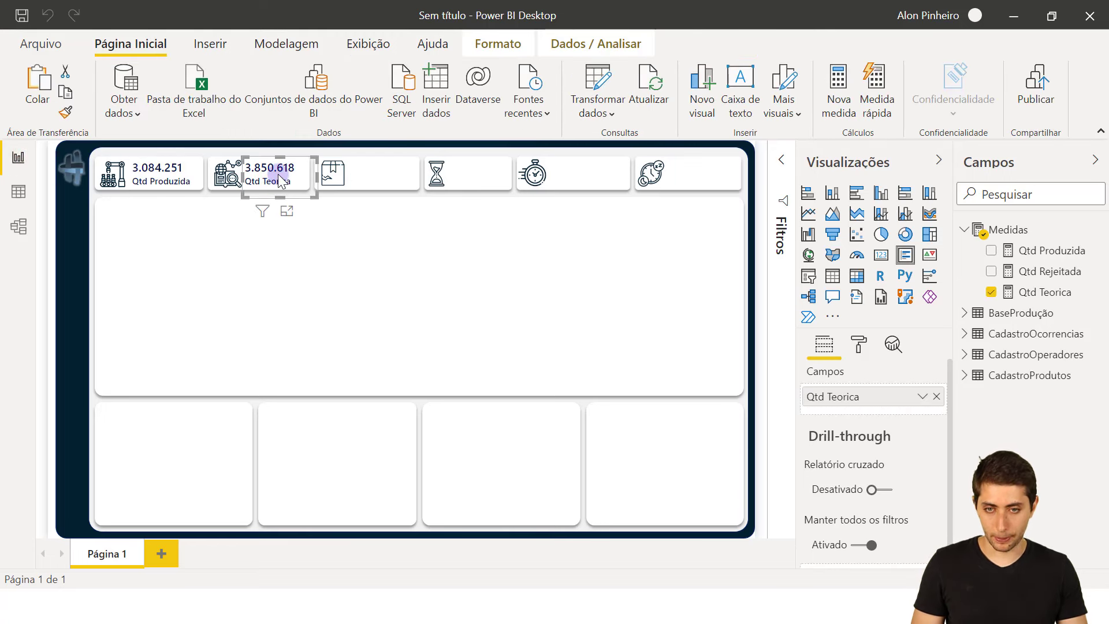
left_click_drag(283, 183, 386, 198)
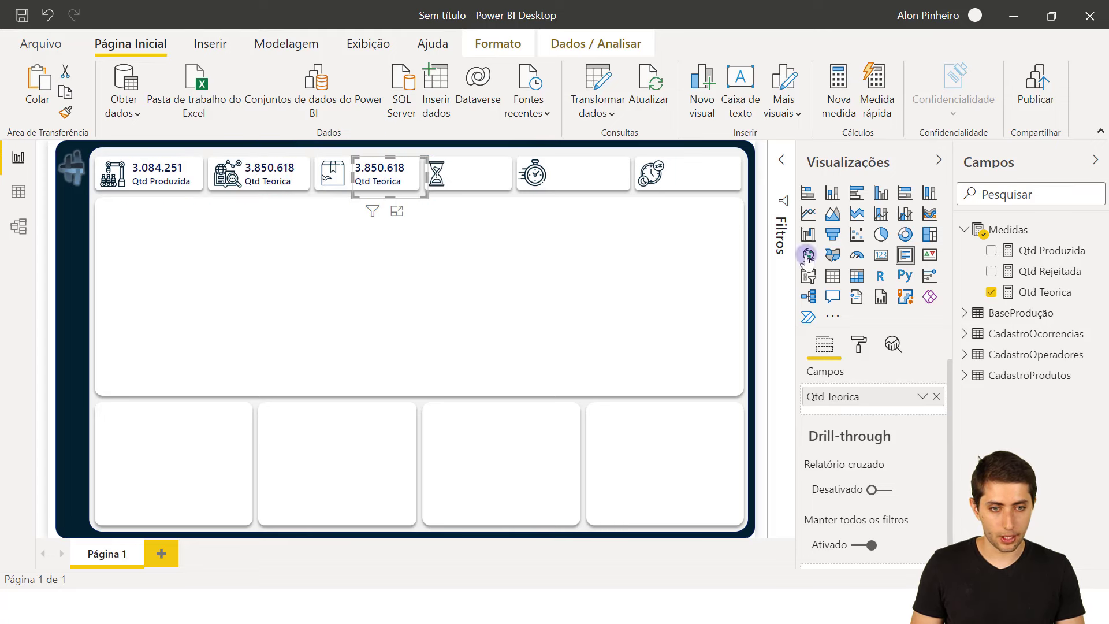
left_click(935, 398)
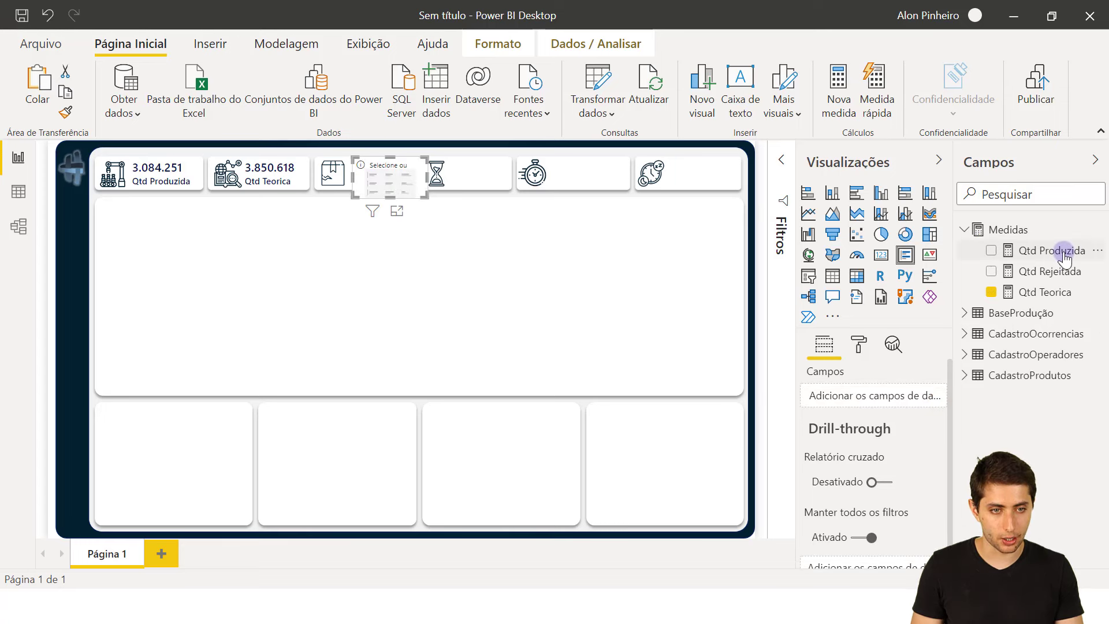
left_click_drag(1051, 272, 859, 390)
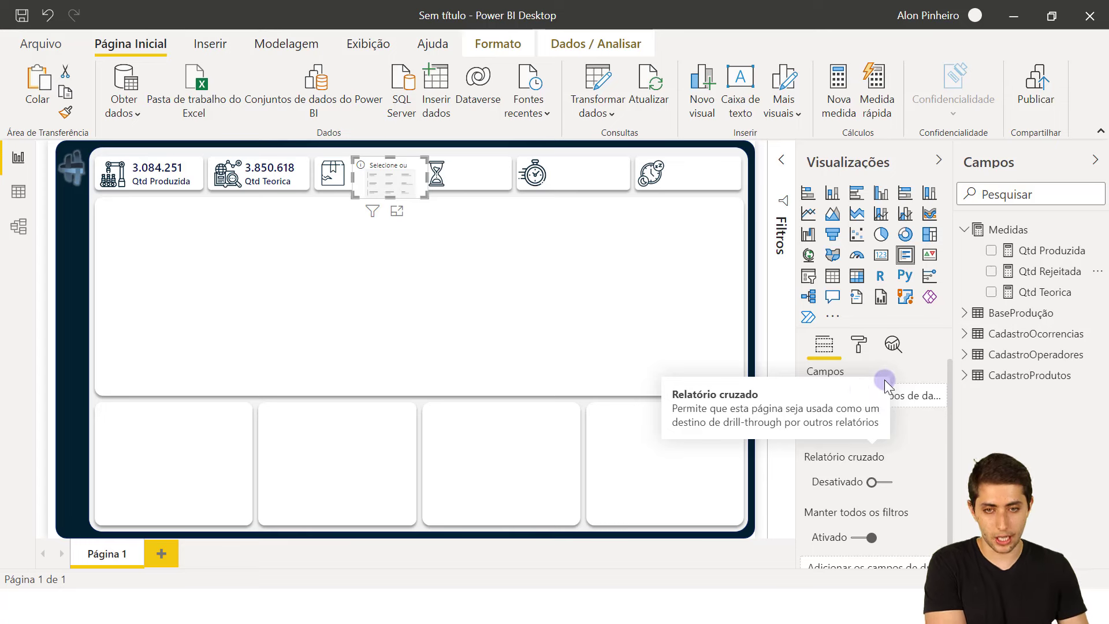
left_click_drag(1028, 271, 852, 393)
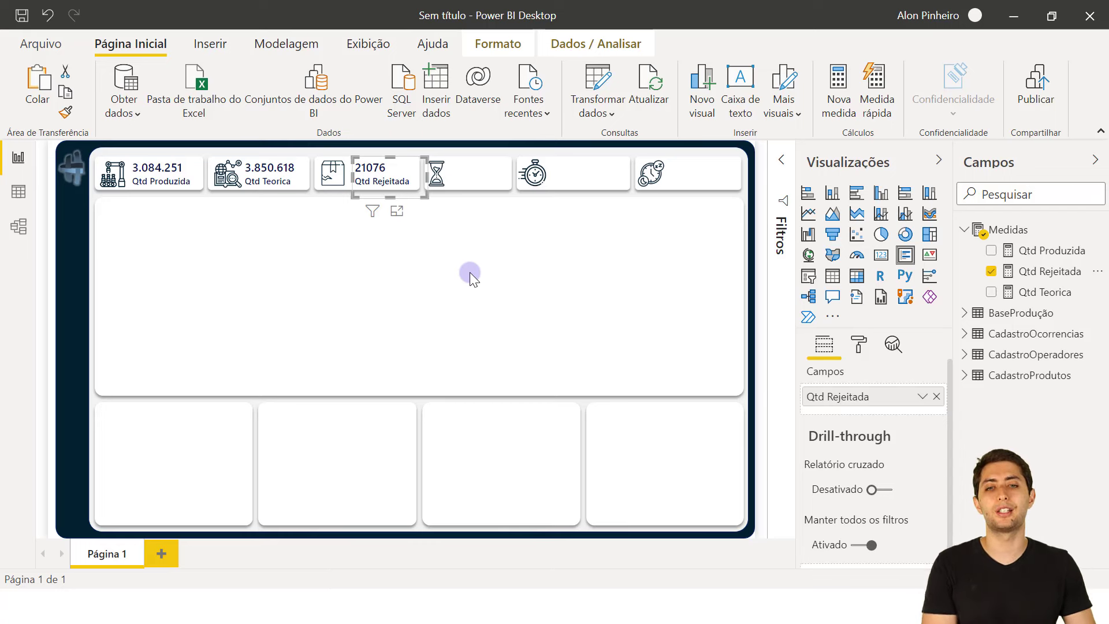
Format the Qtd Rejeitada measure with a thousands separator.
left_click(1043, 271)
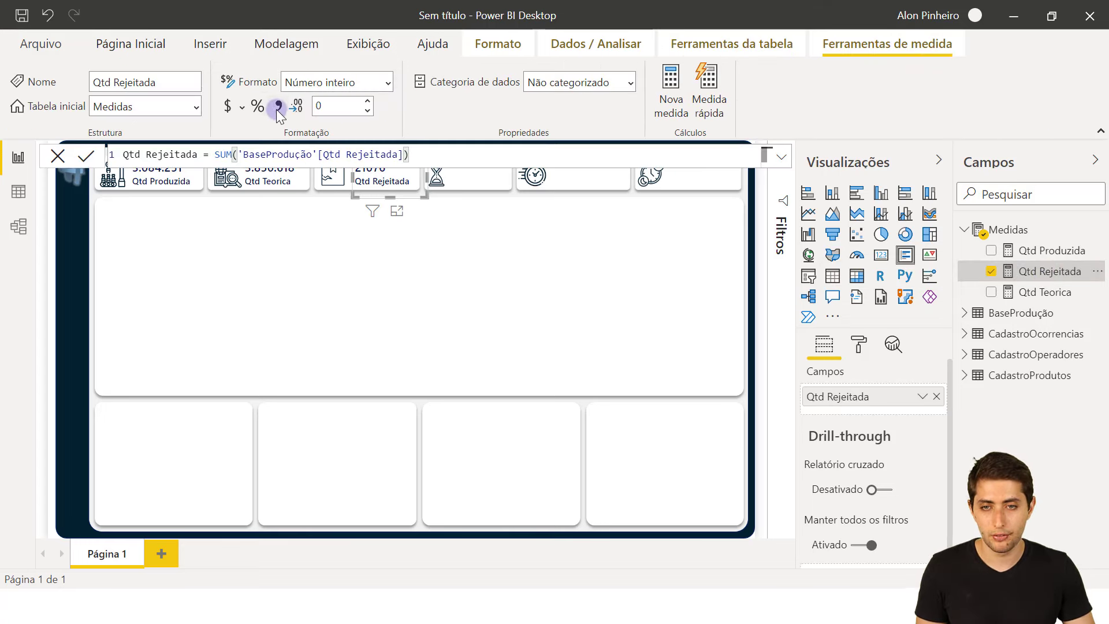
left_click(277, 109)
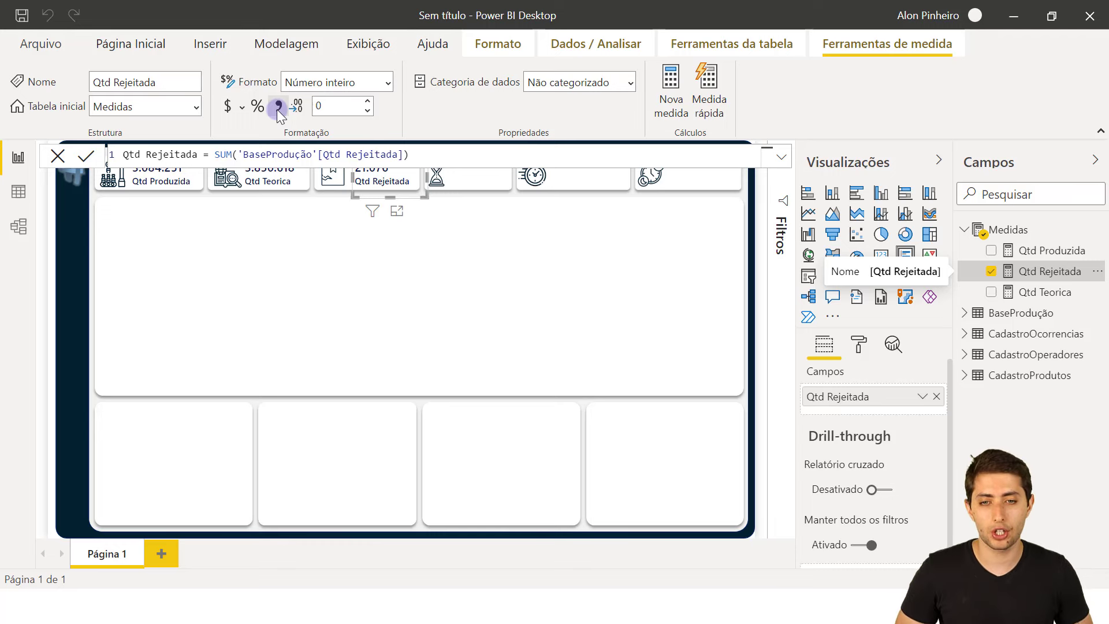
left_click(439, 277)
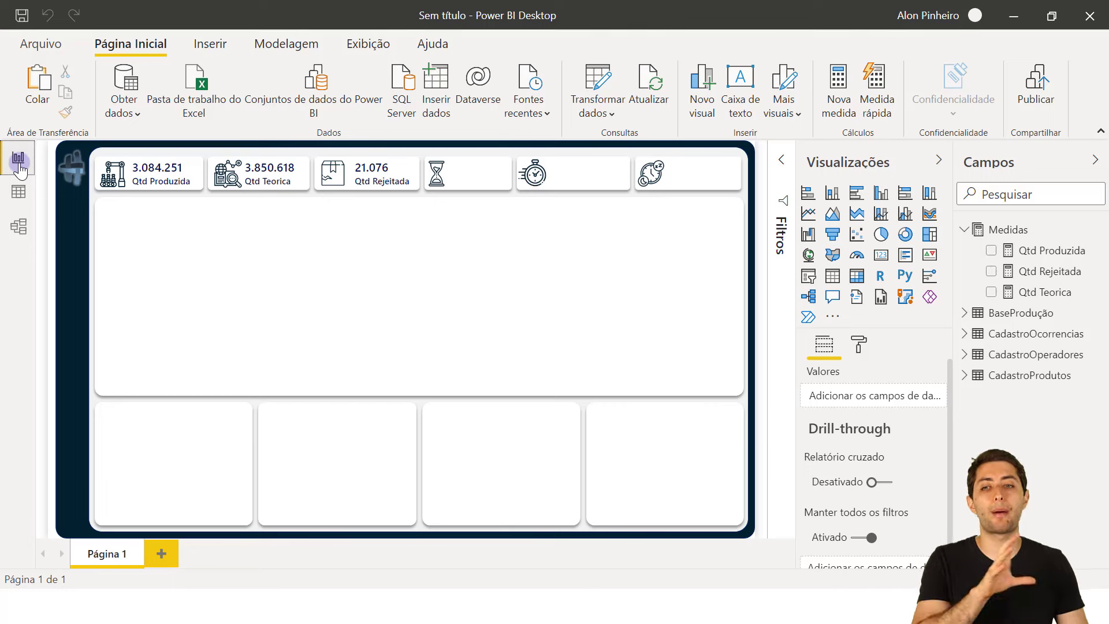
Look up the Horas column in the BaseProdução table's data.
left_click(17, 193)
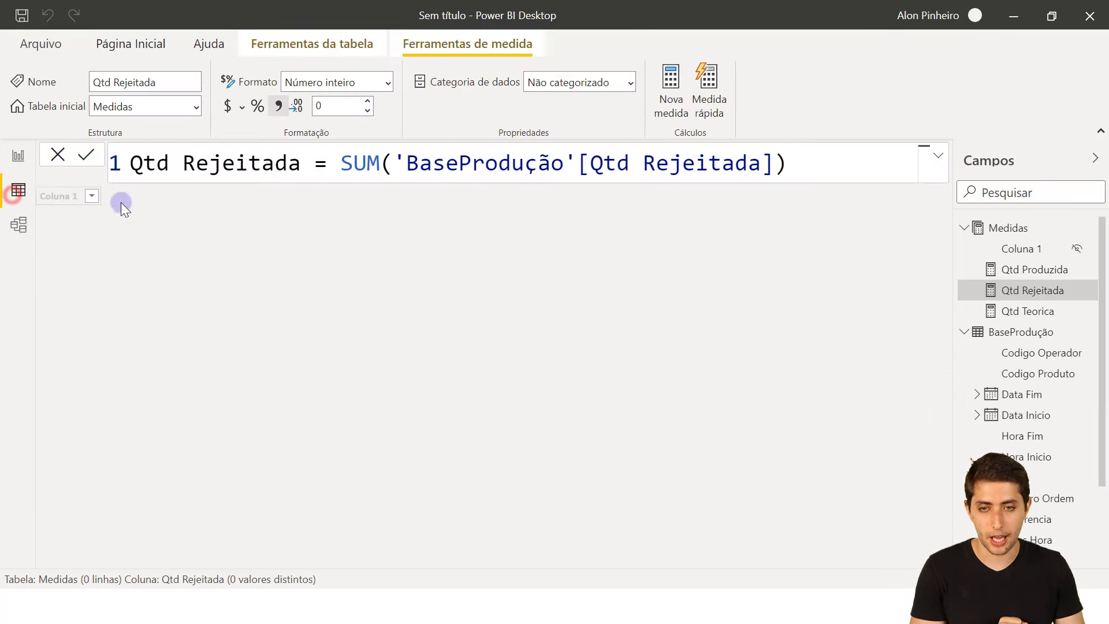
left_click(1010, 334)
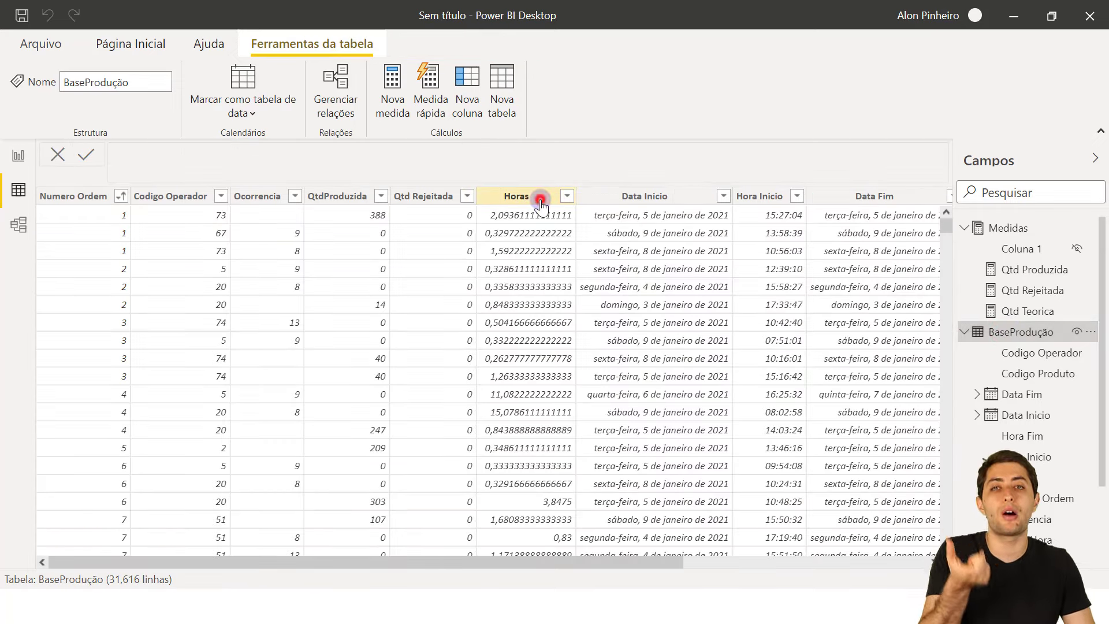
left_click(540, 199)
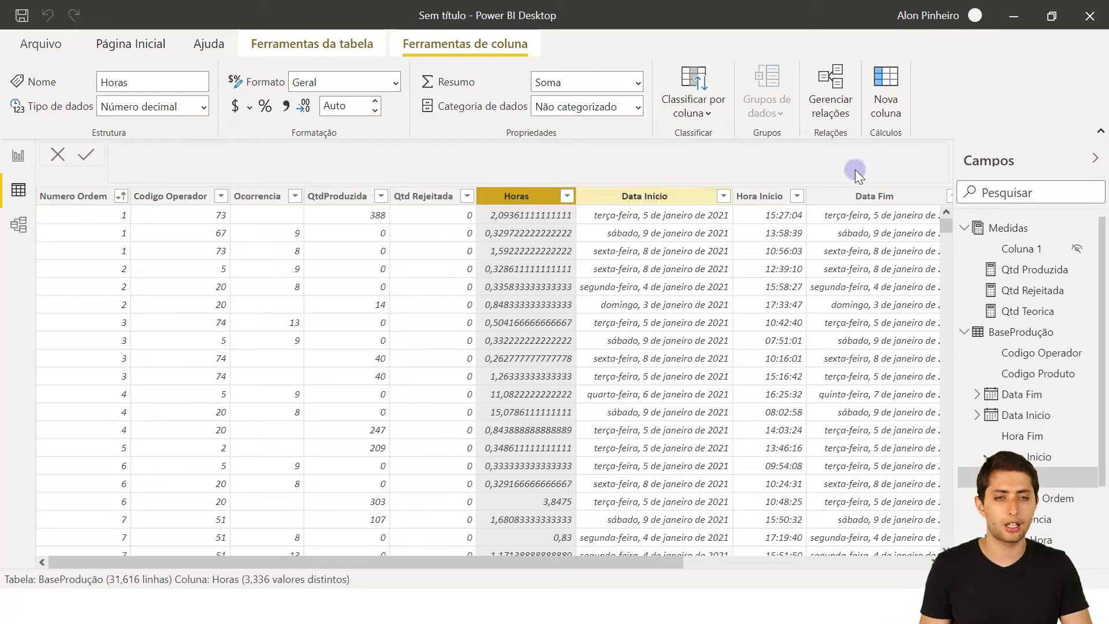
Create the measure Total Horas = SUM('BaseProdução'[Horas]) in the Medidas table.
left_click(1001, 229)
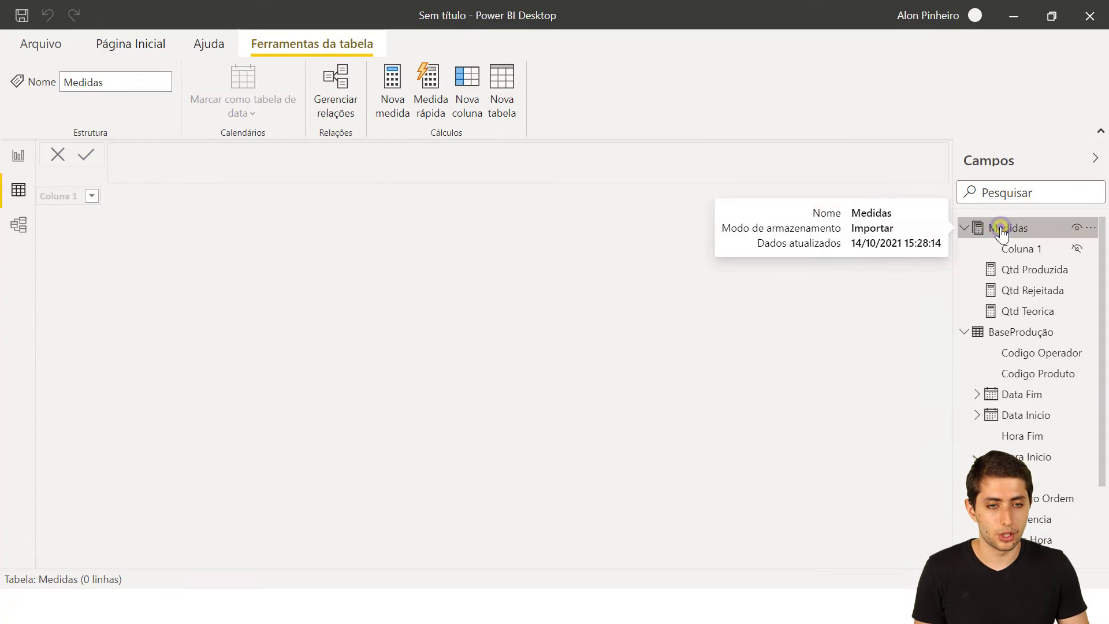
right_click(997, 230)
left_click(913, 247)
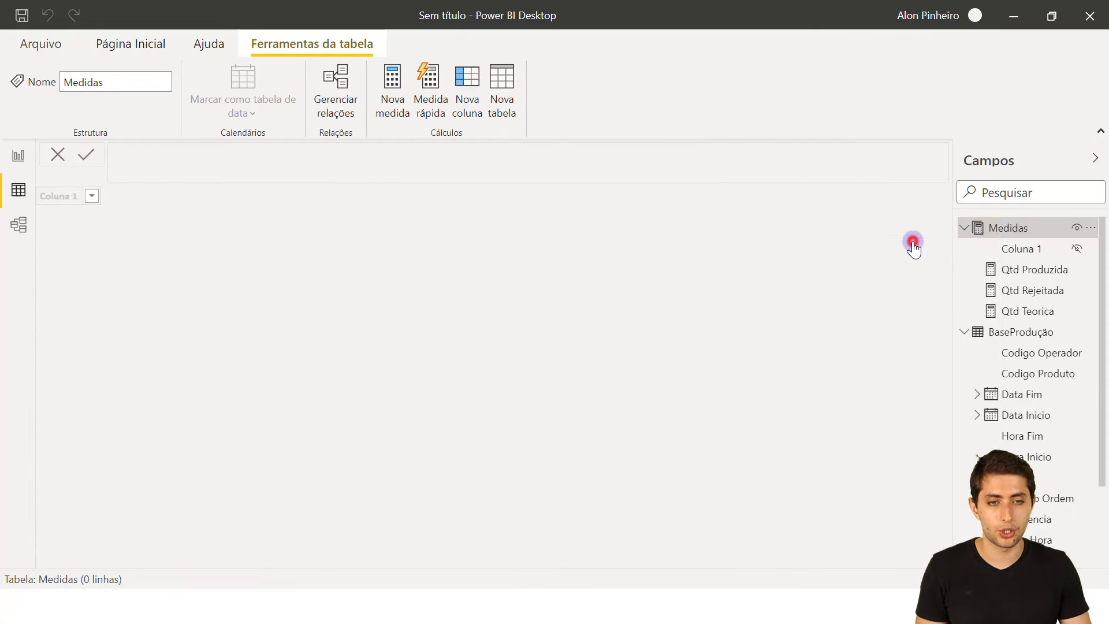
type("Tota")
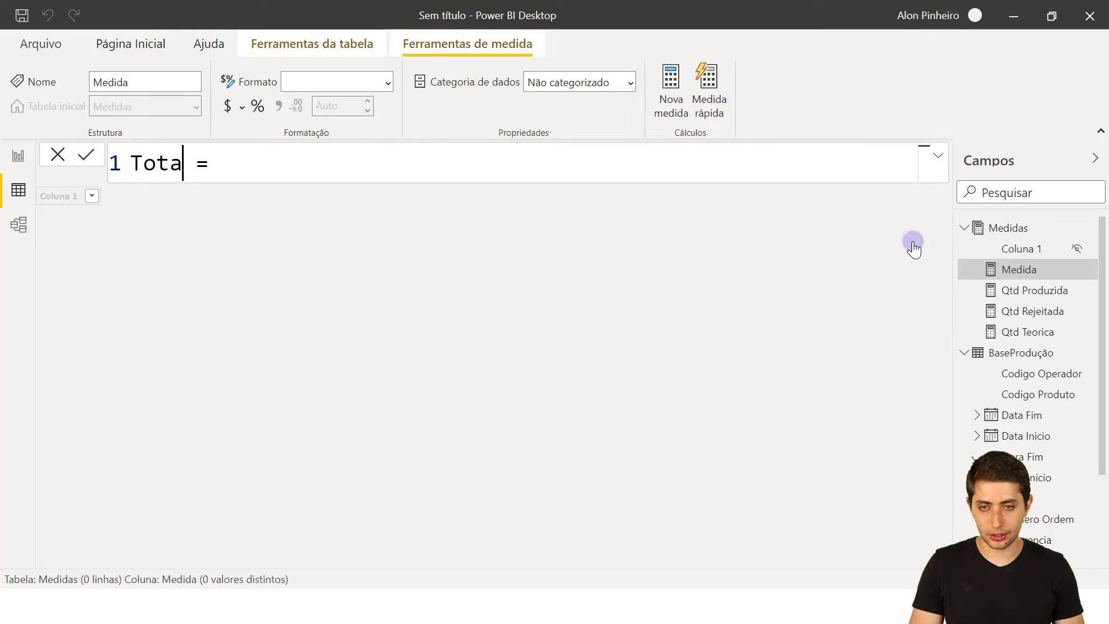
type("l Horas = SUM(hor")
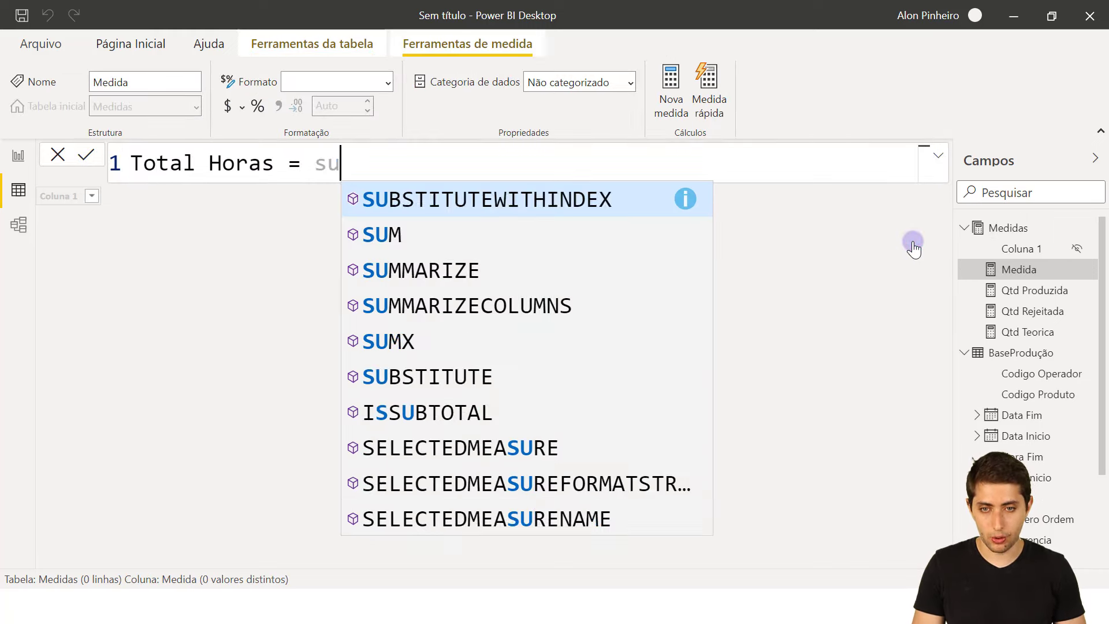
type("as")
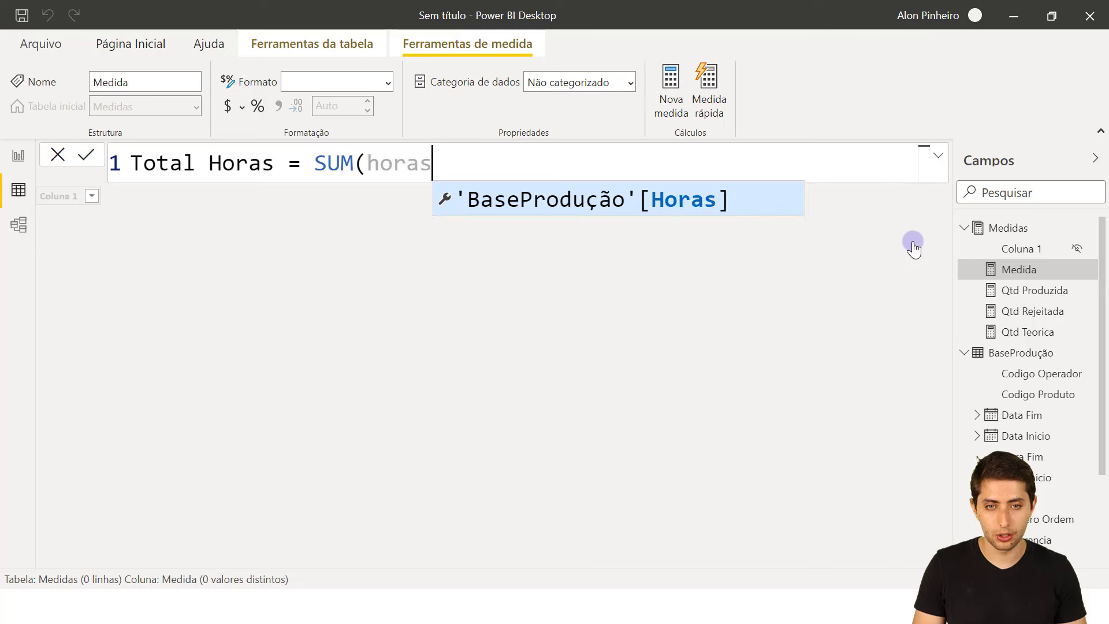
key("Tab")
type(")")
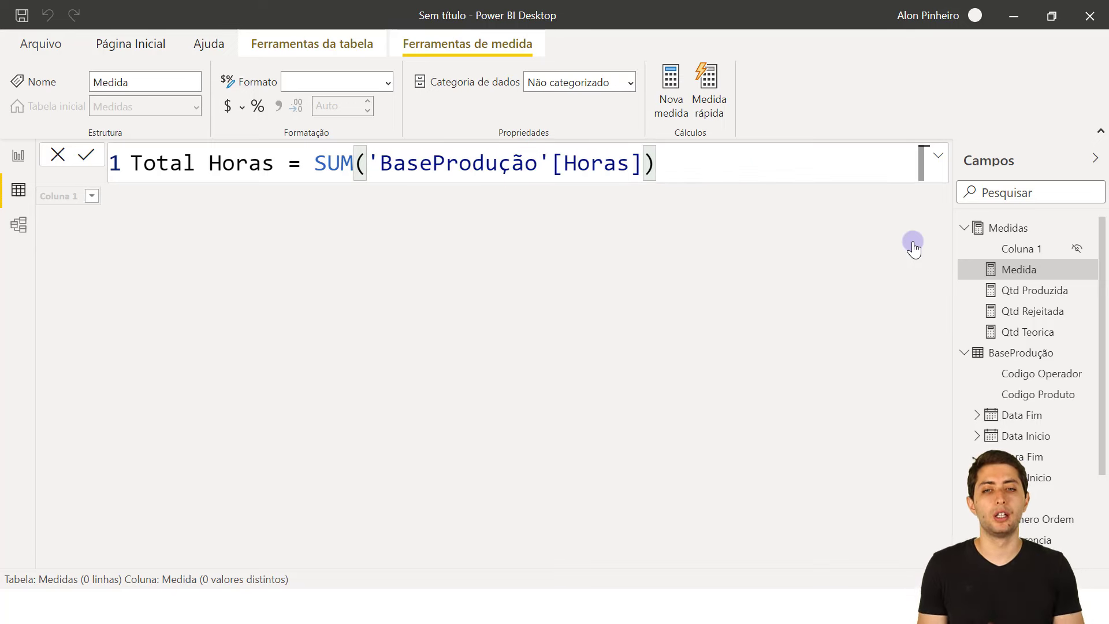
key("Return")
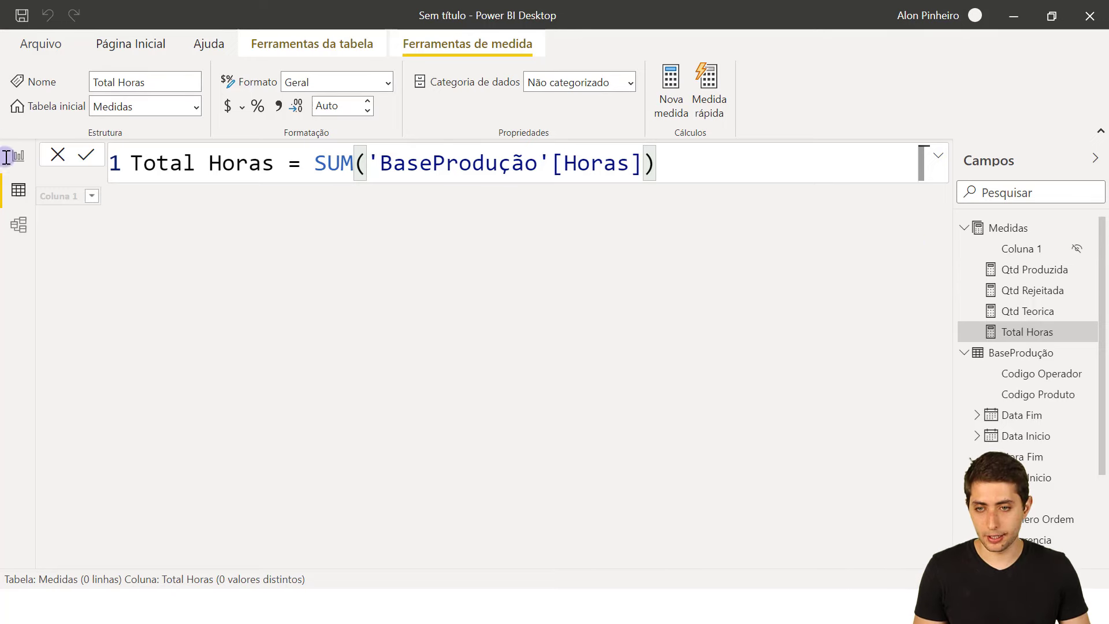
Duplicate the Qtd Rejeitada card onto the hourglass-icon tile of the report and replace the copy's field with Total Horas.
left_click(18, 156)
left_click(376, 183)
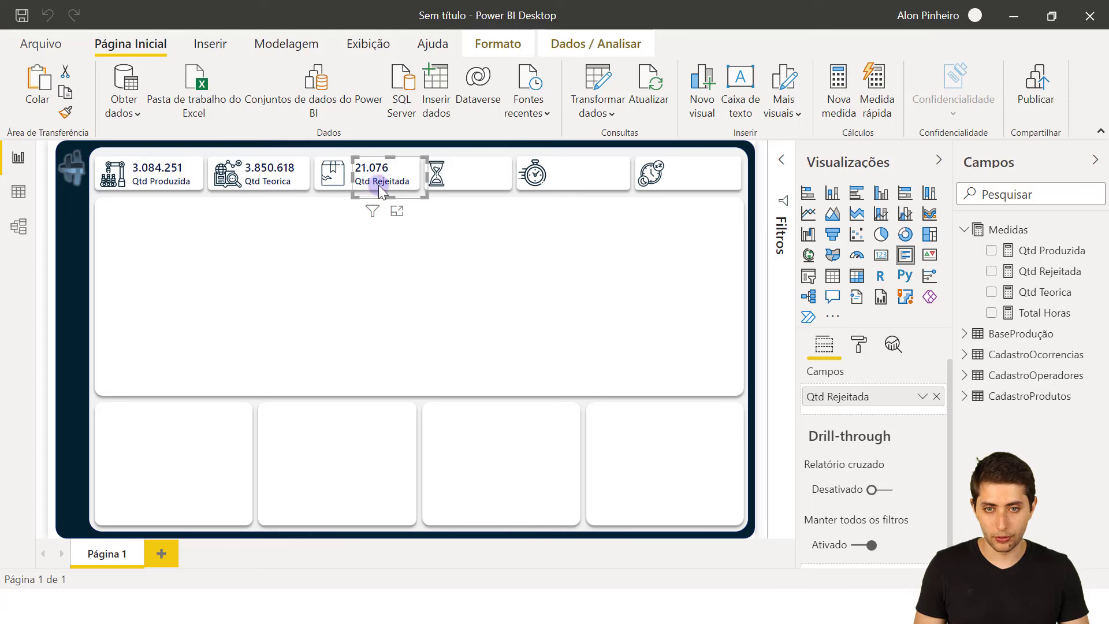
left_click_drag(390, 183, 480, 174)
left_click(937, 396)
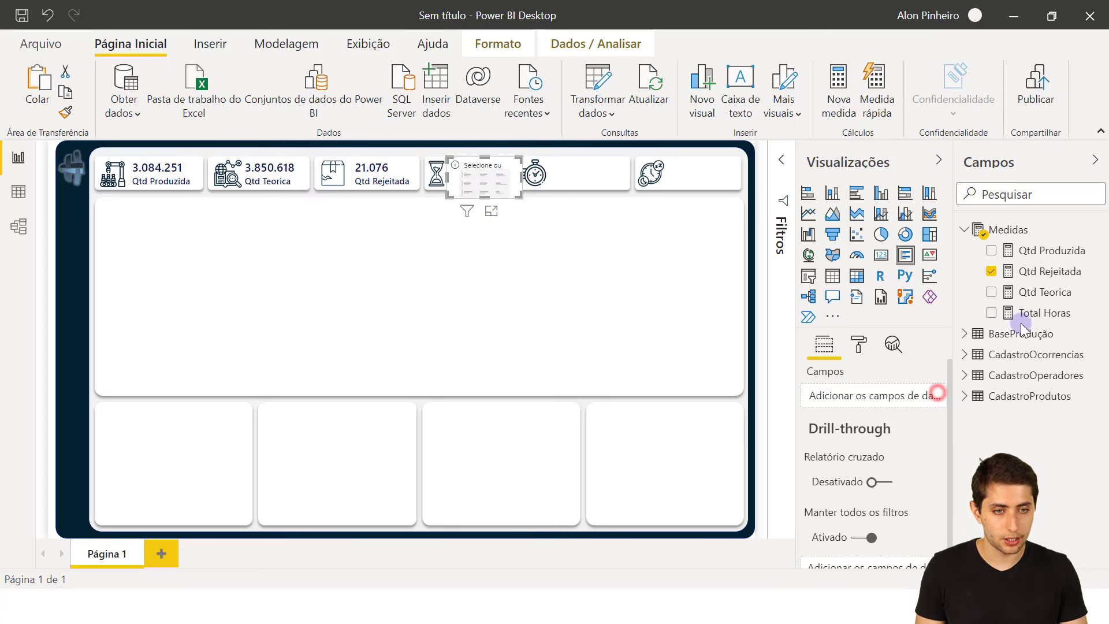
left_click_drag(975, 340, 860, 395)
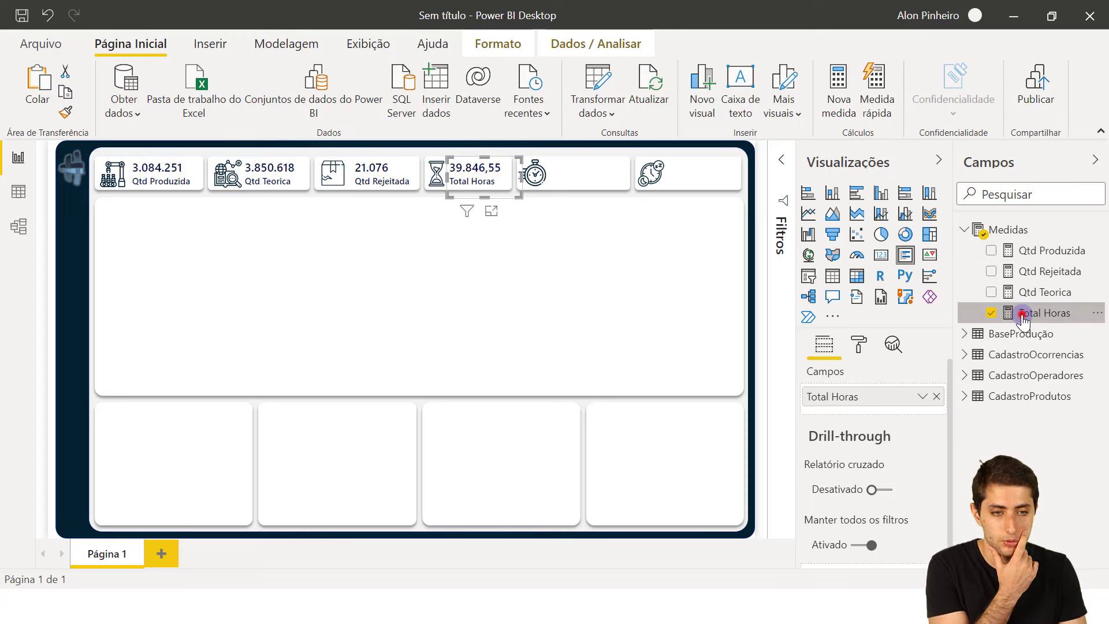
Format the Total Horas measure with 0 decimal places and a thousands separator.
left_click_drag(1016, 312, 927, 307)
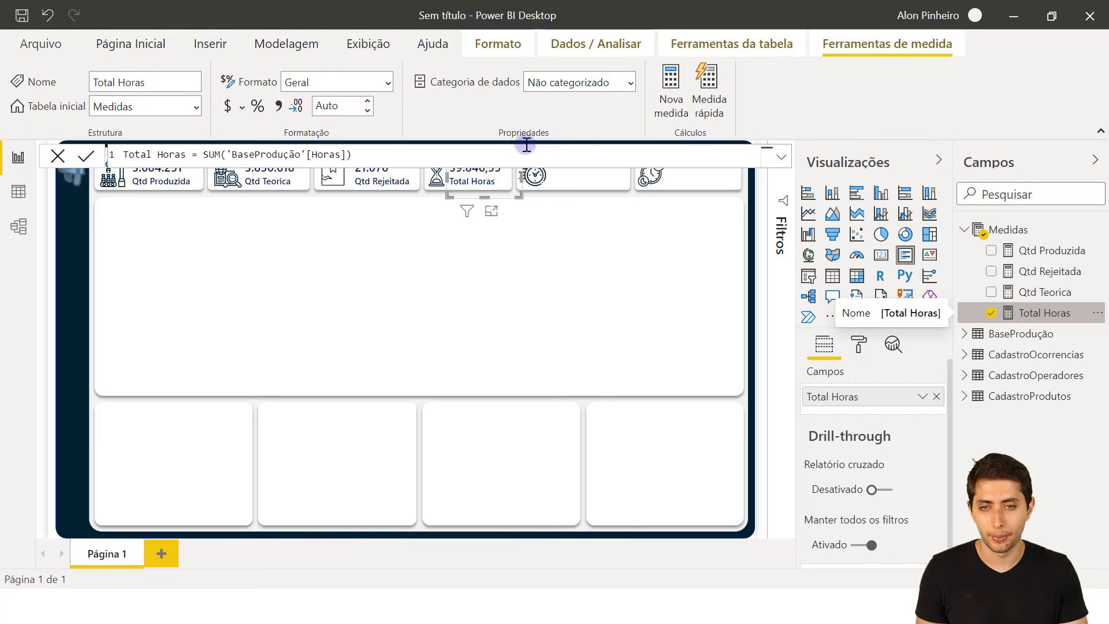
left_click(341, 108)
type("0")
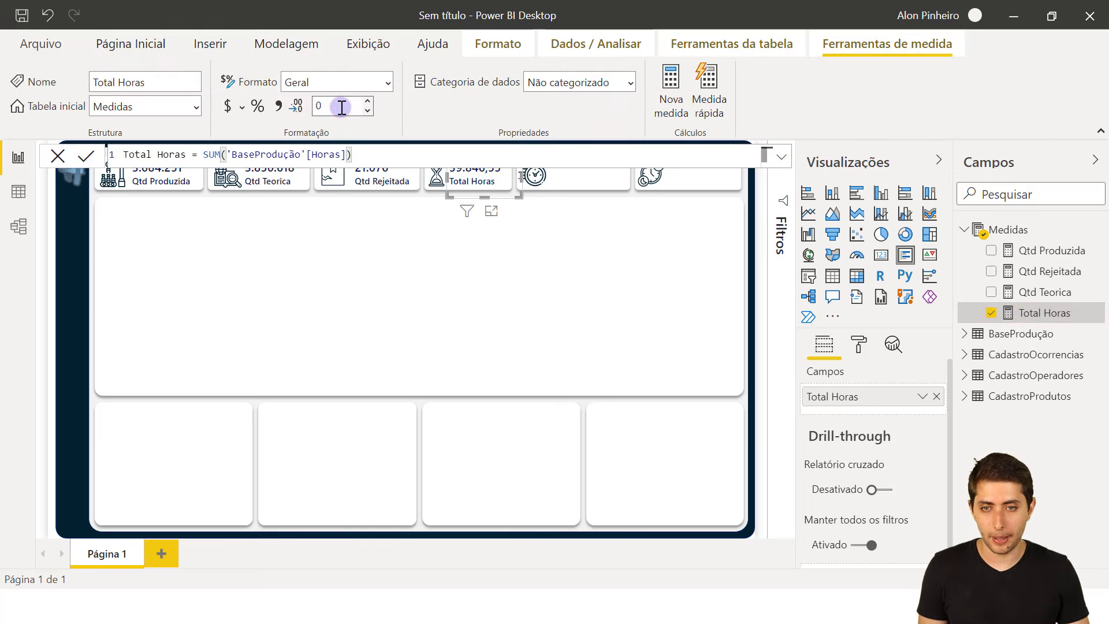
left_click(280, 105)
left_click(493, 287)
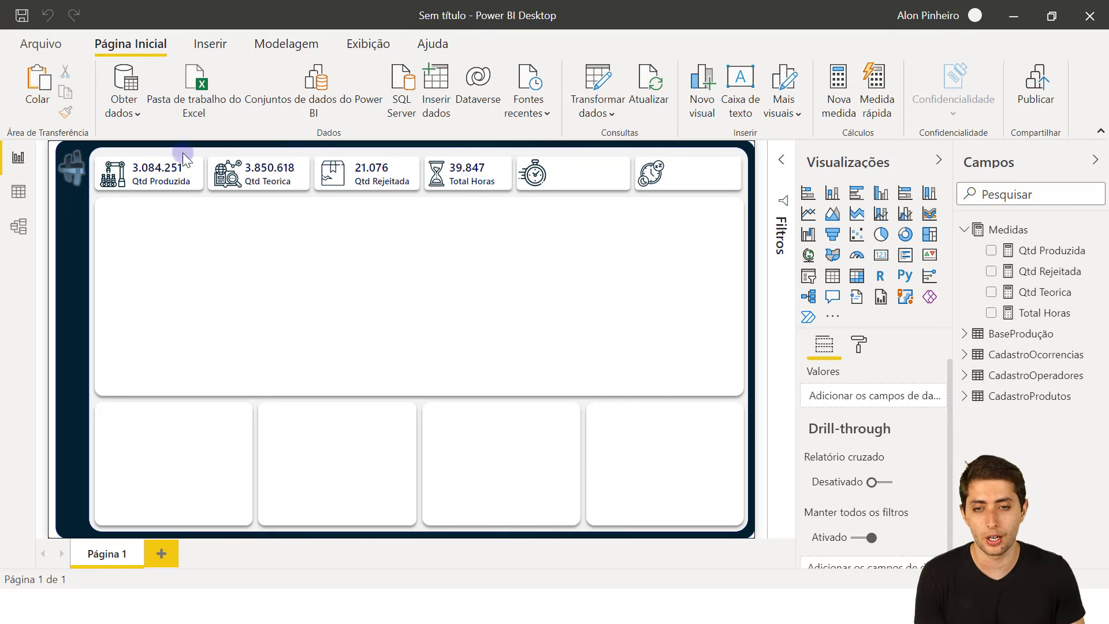
Examine the Horas and Ocorrencia columns in the BaseProdução table's data, comparing rows with and without an occurrence code.
left_click(23, 195)
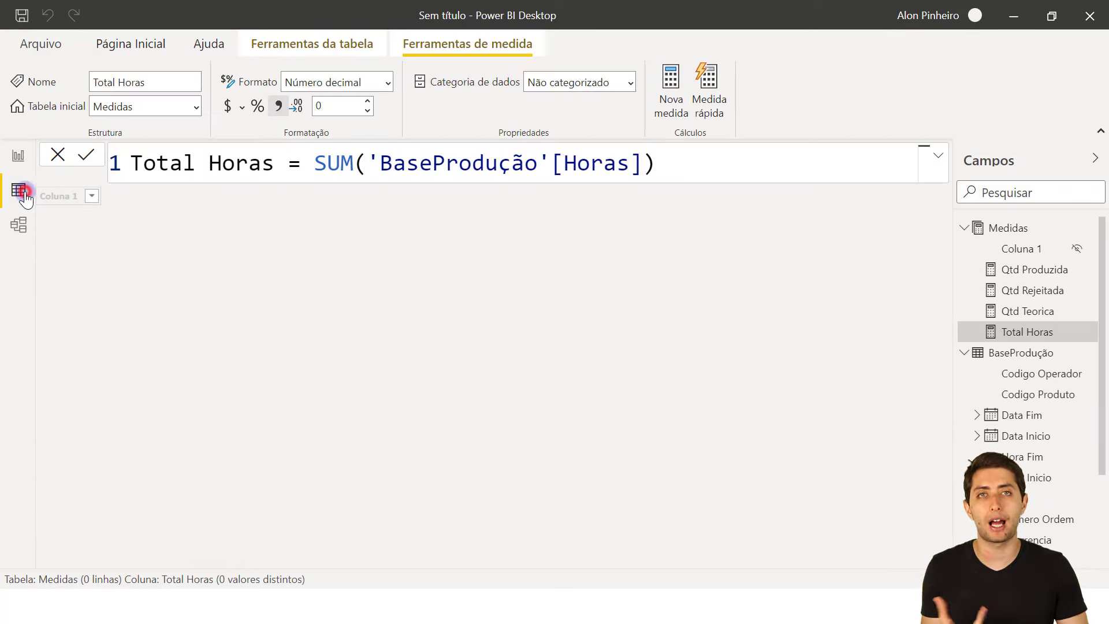
left_click(999, 355)
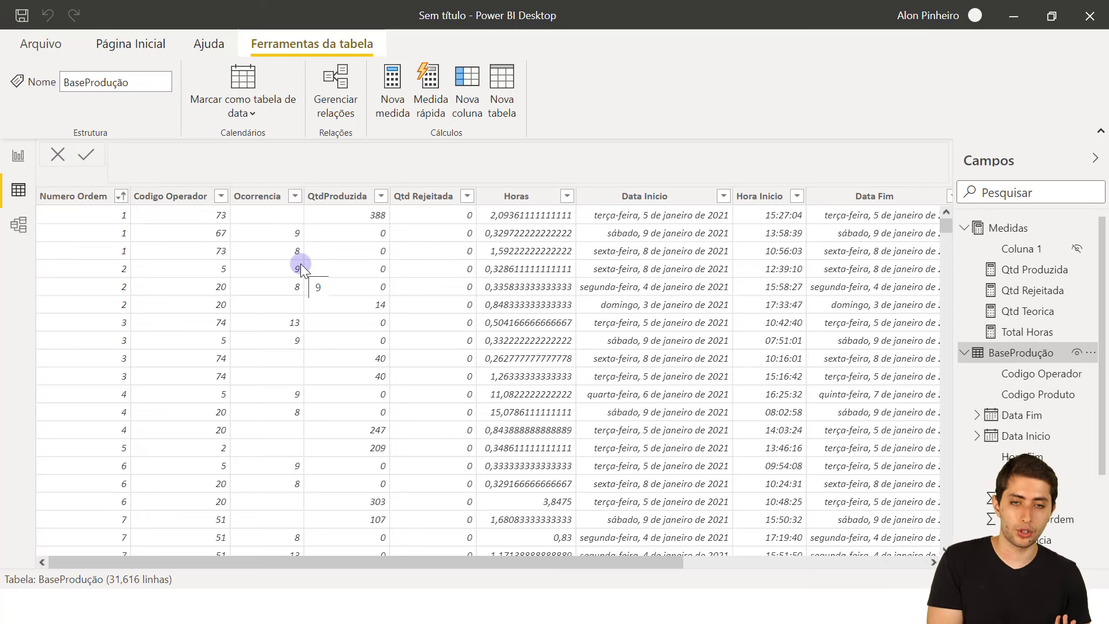
left_click(517, 196)
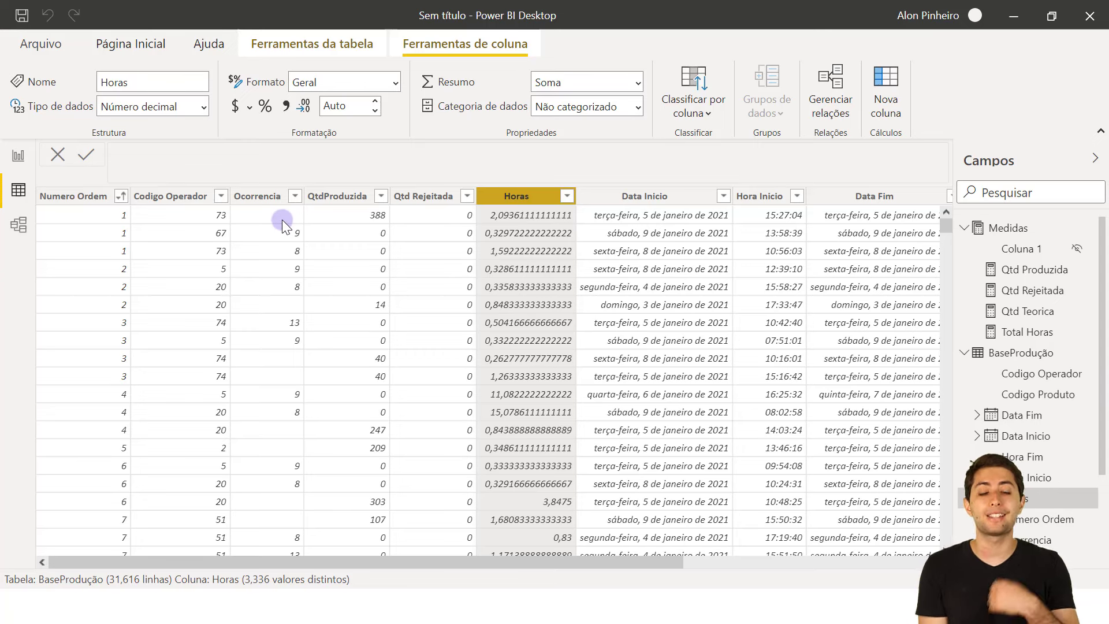
left_click(504, 213)
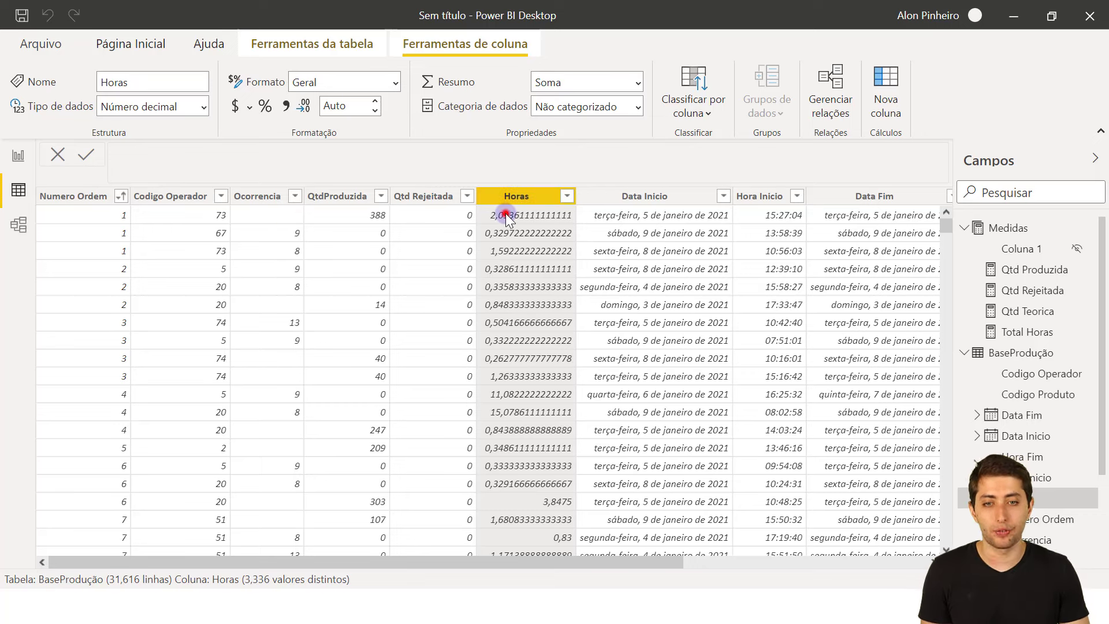
left_click(288, 214)
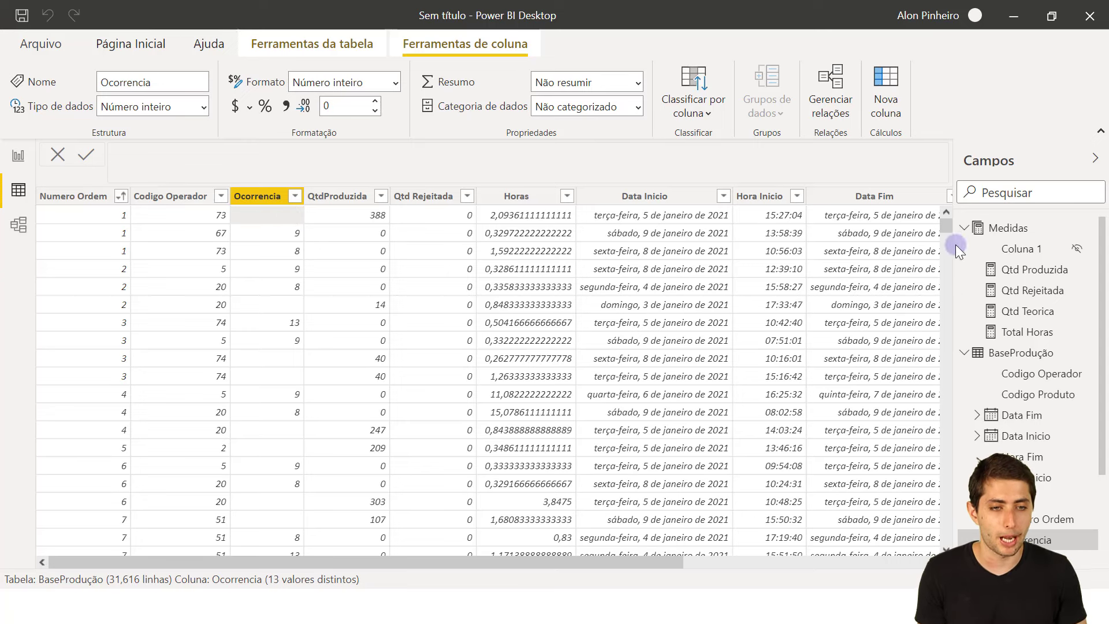
Add a new measure named Horas Produtivas to the Medidas table.
left_click(991, 228)
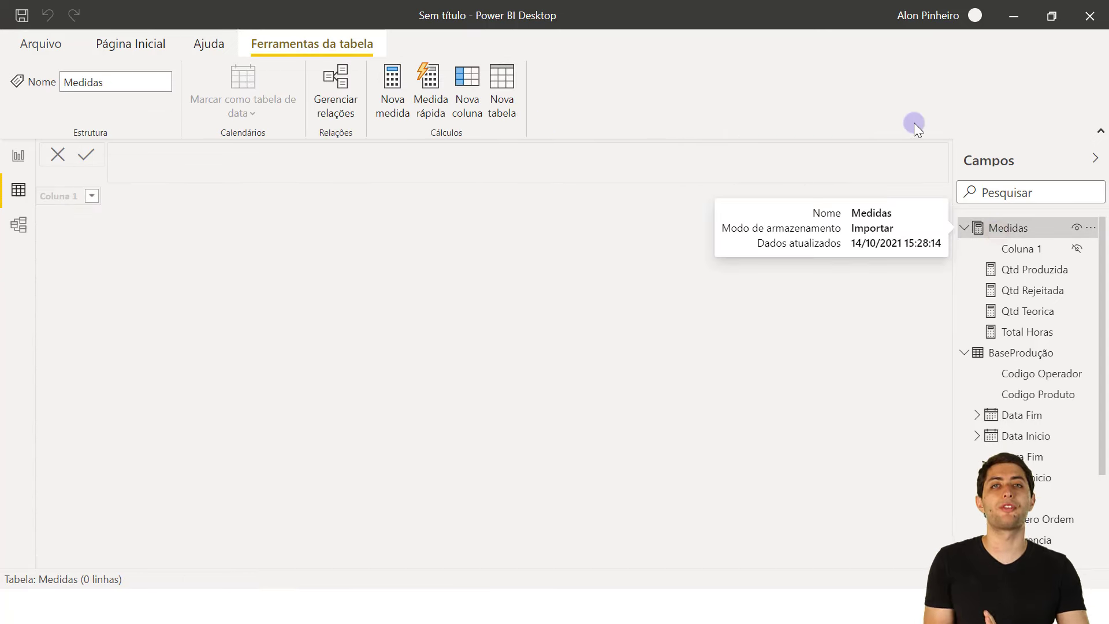
right_click(1020, 227)
left_click(959, 240)
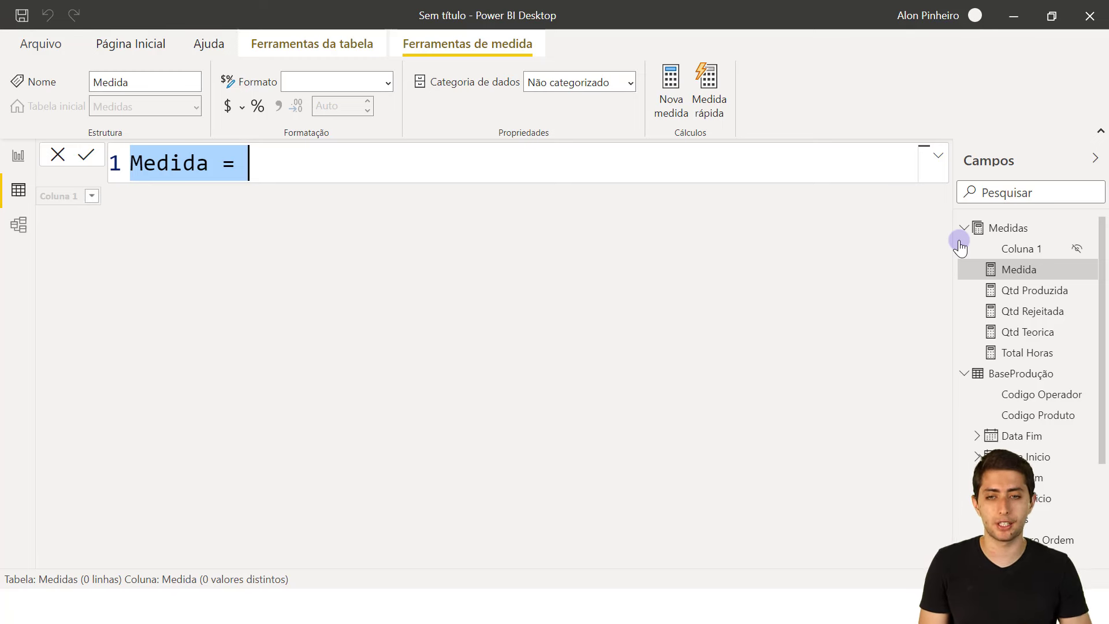
key("Home")
key("ctrl+shift+Right")
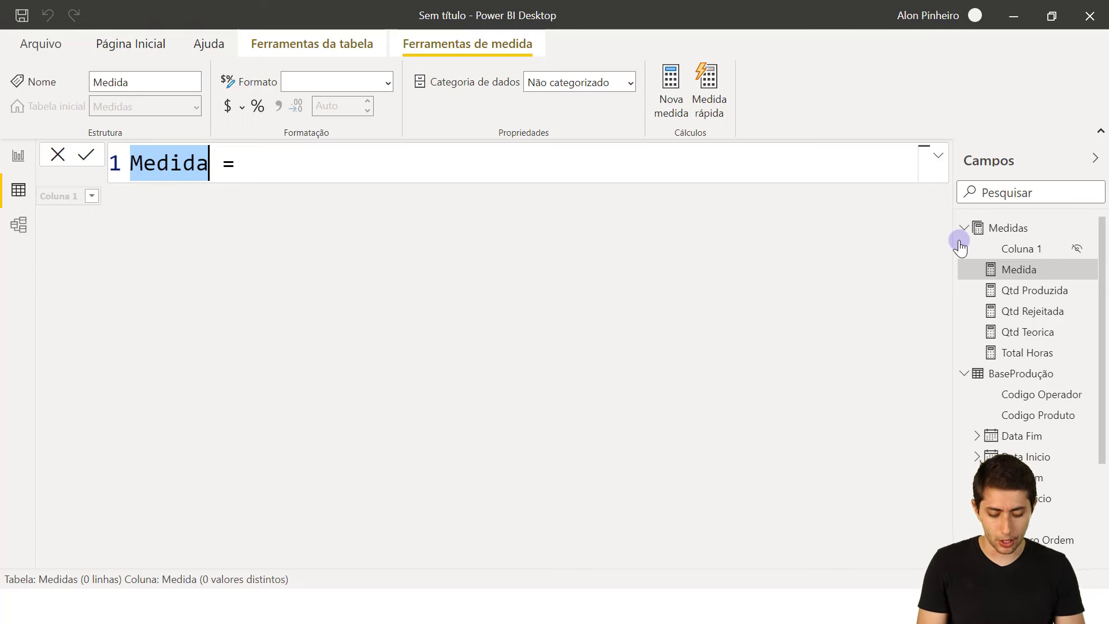
type("Horas Produtivas")
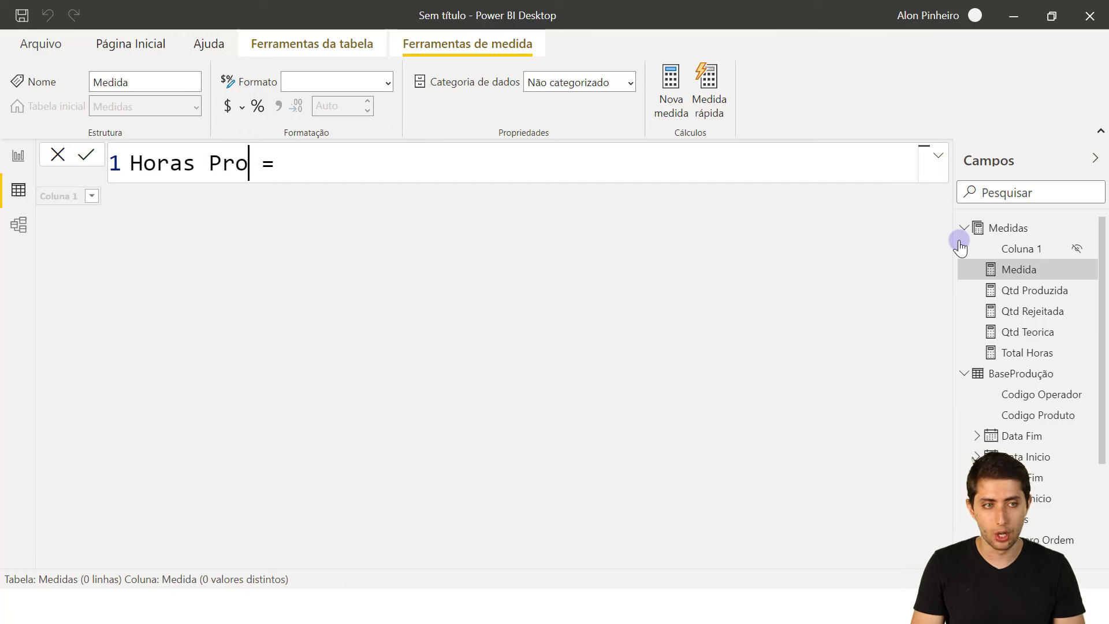
key("Right")
key("Right")
key("Right")
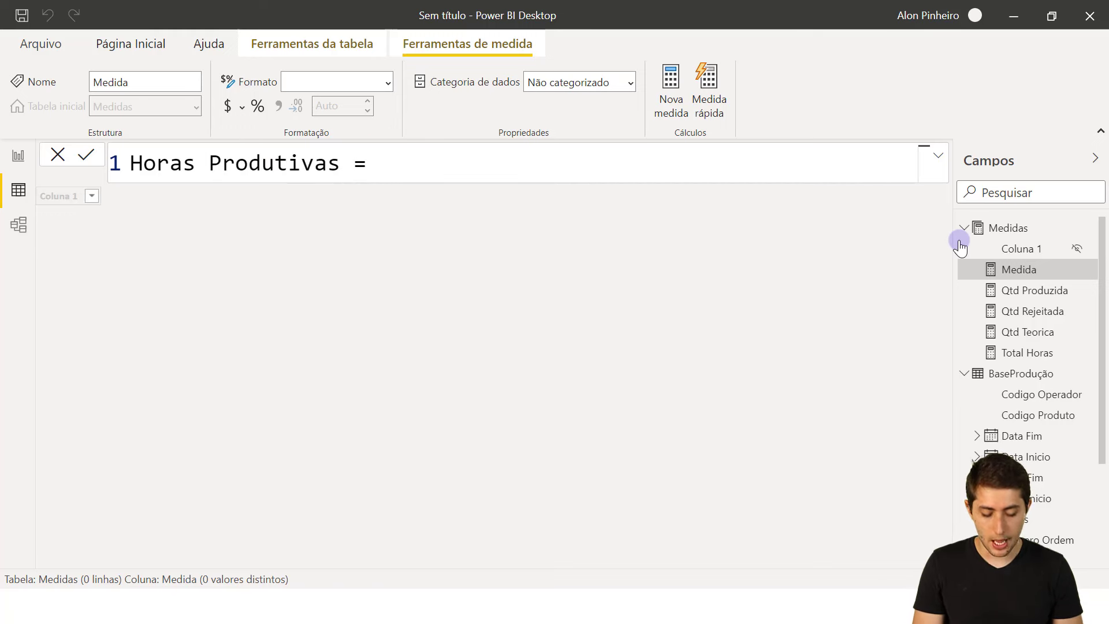
Begin the Horas Produtivas formula with CALCULATE, using SUM('BaseProdução'[Horas]) as its expression on a second line.
type("calcu")
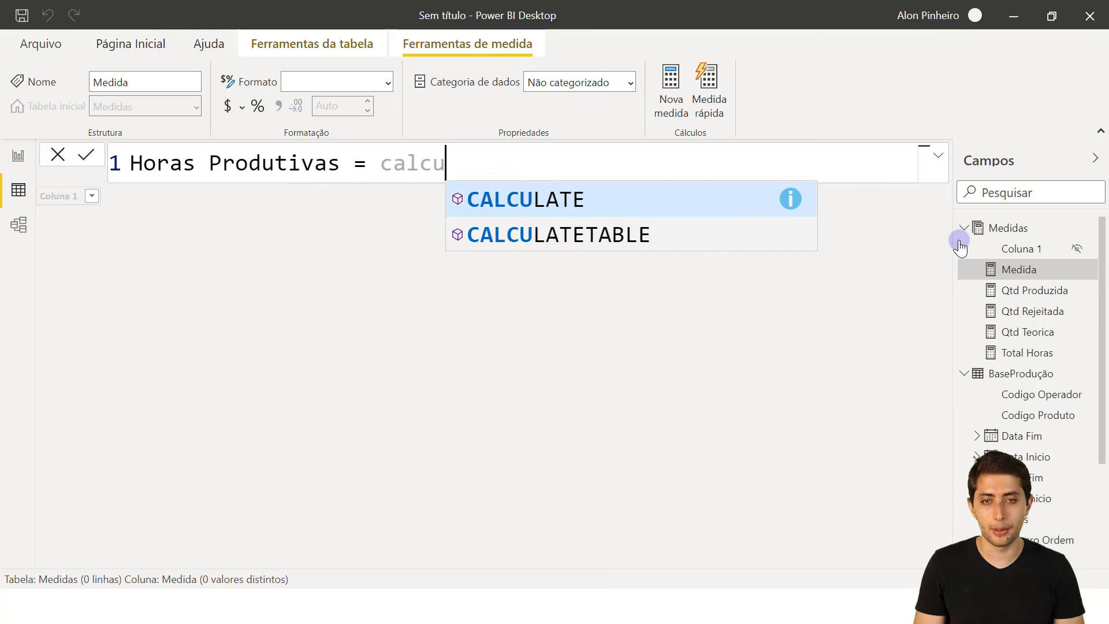
key("Tab")
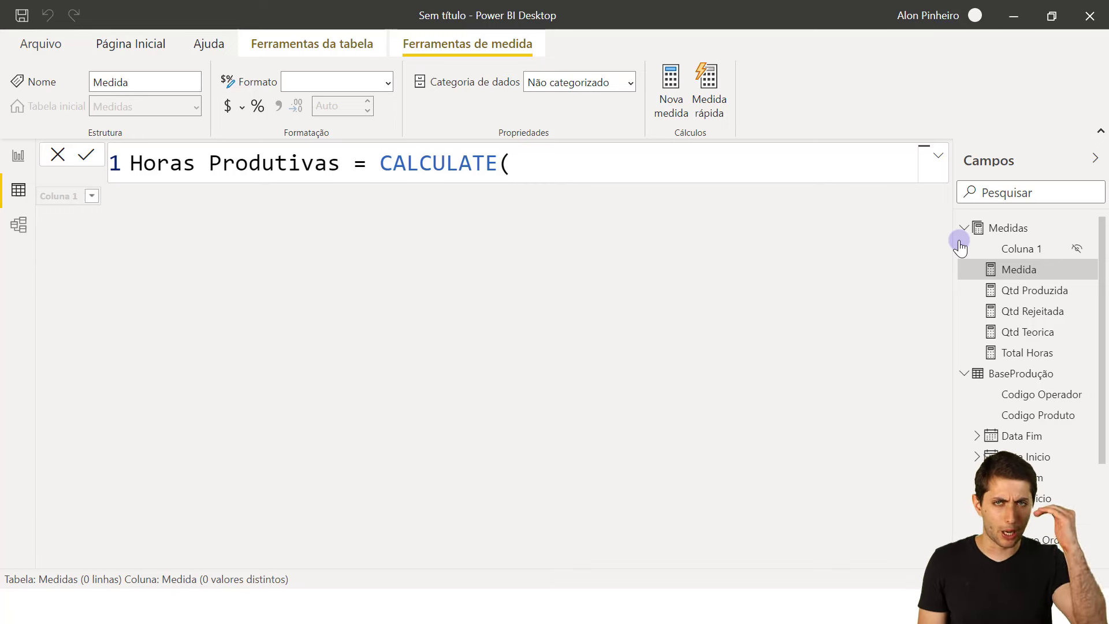
key("shift+Return")
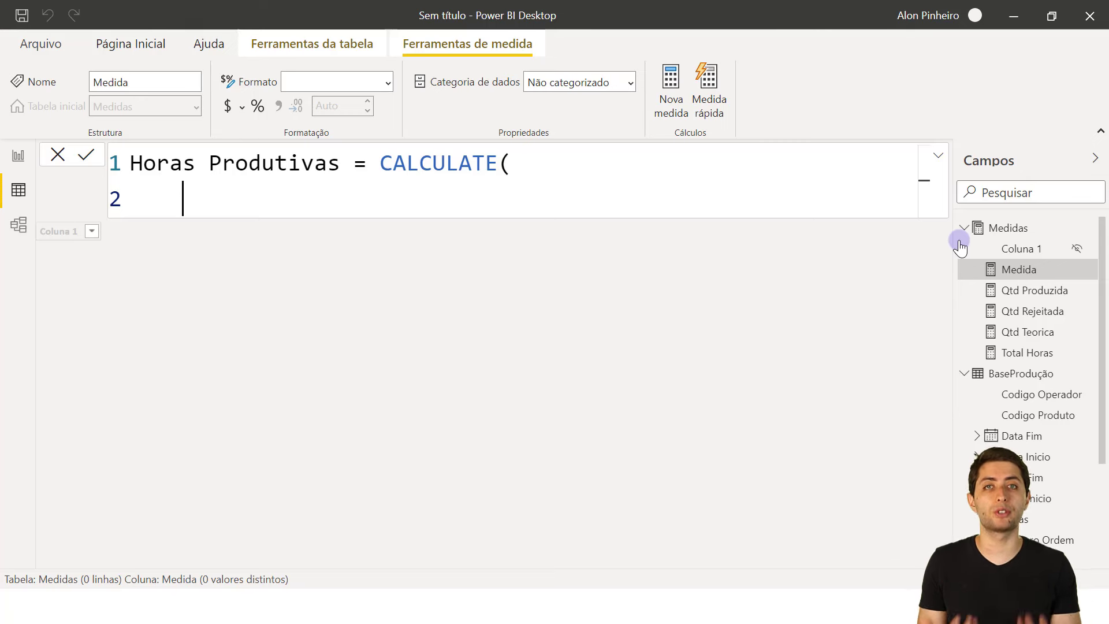
type("sum")
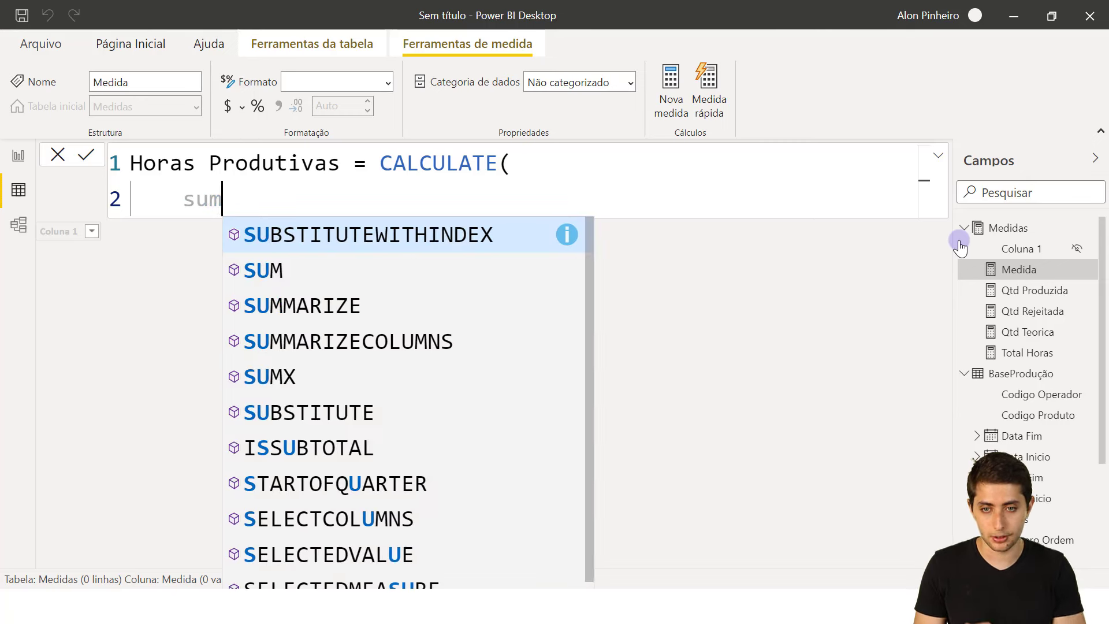
key("Tab")
type("horas")
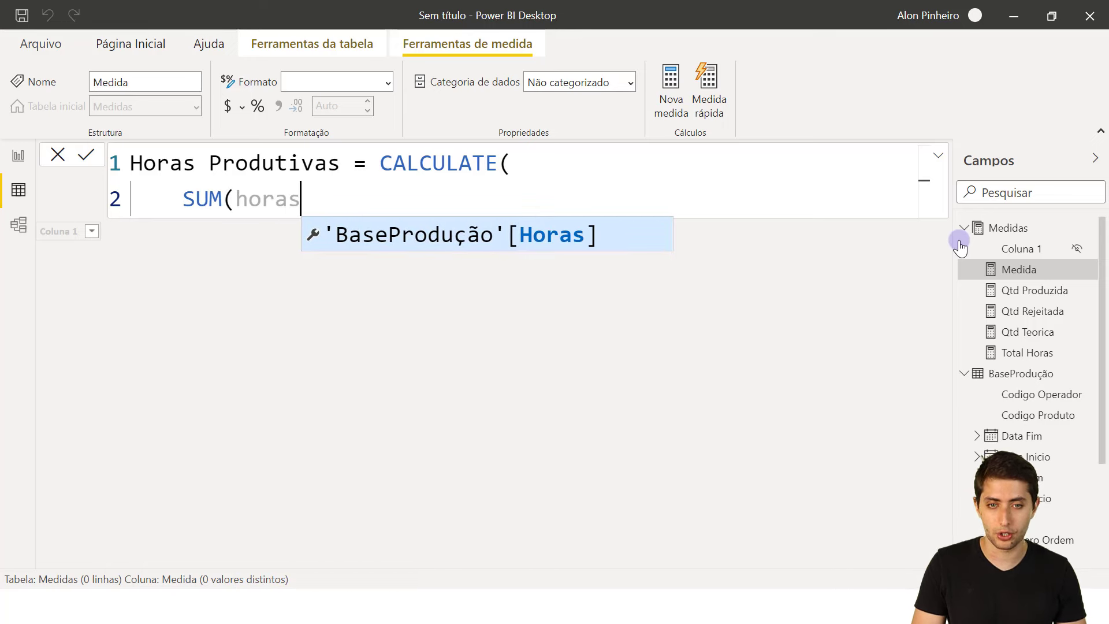
key("Tab")
type(")")
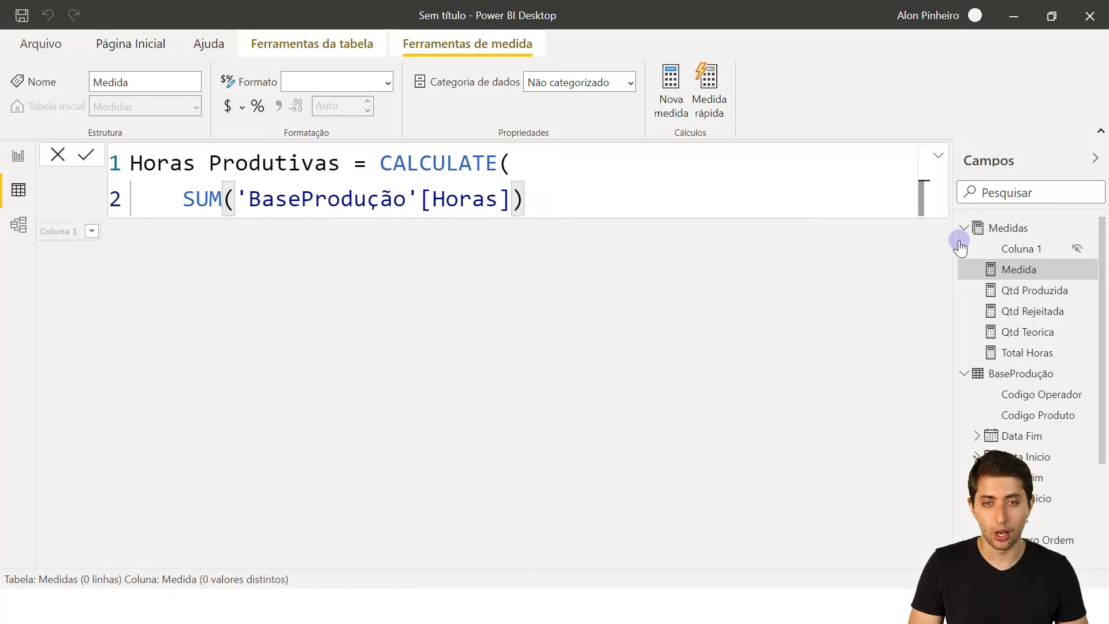
type(",")
Complete the Horas Produtivas formula with the filter 'BaseProdução'[Ocorrencia]=BLANK(), close the CALCULATE and commit the measure.
key("shift+Return")
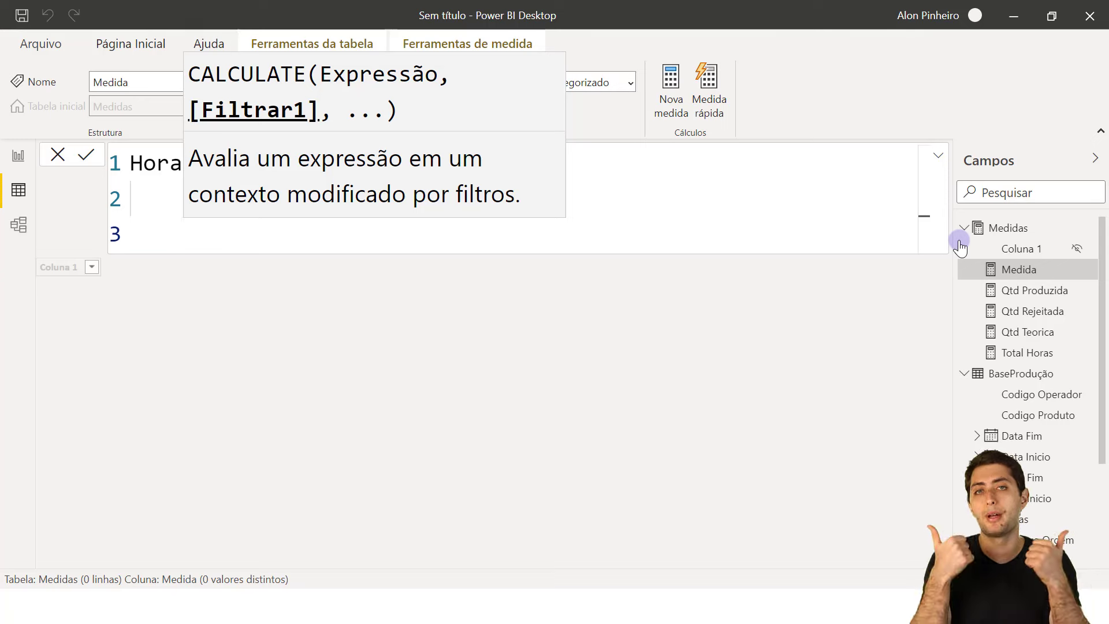
type("o")
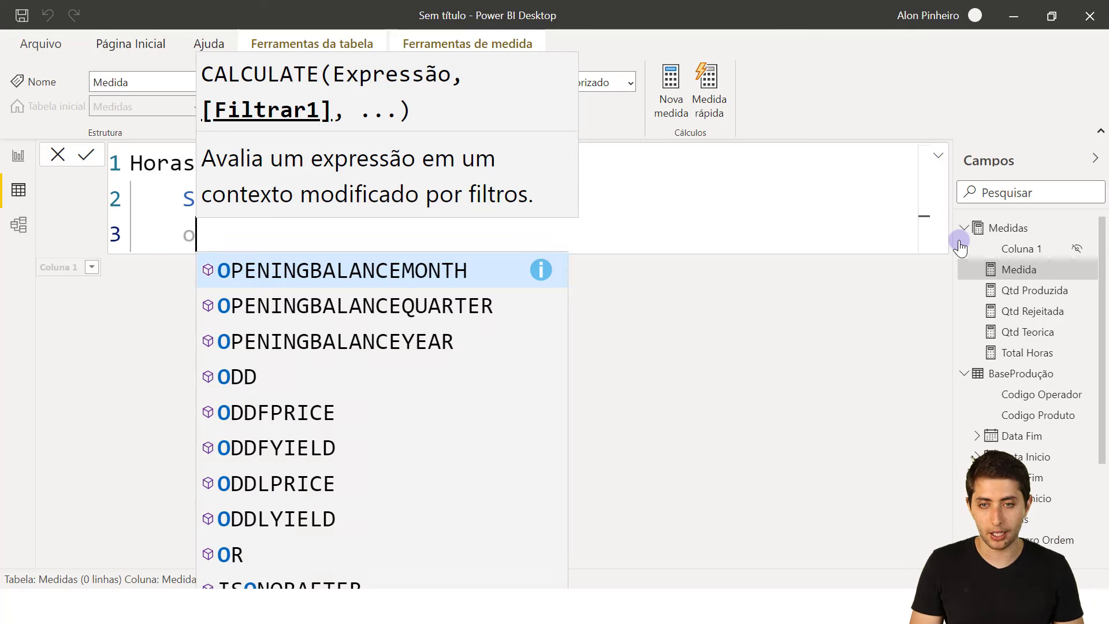
type("'[Ocorre")
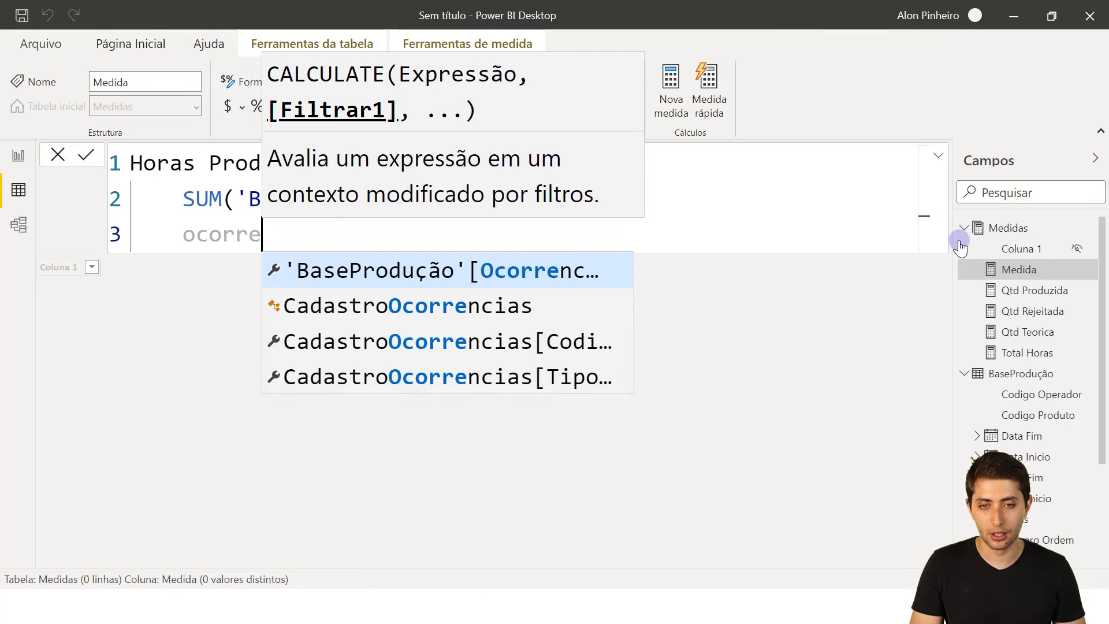
key("Tab")
type("=")
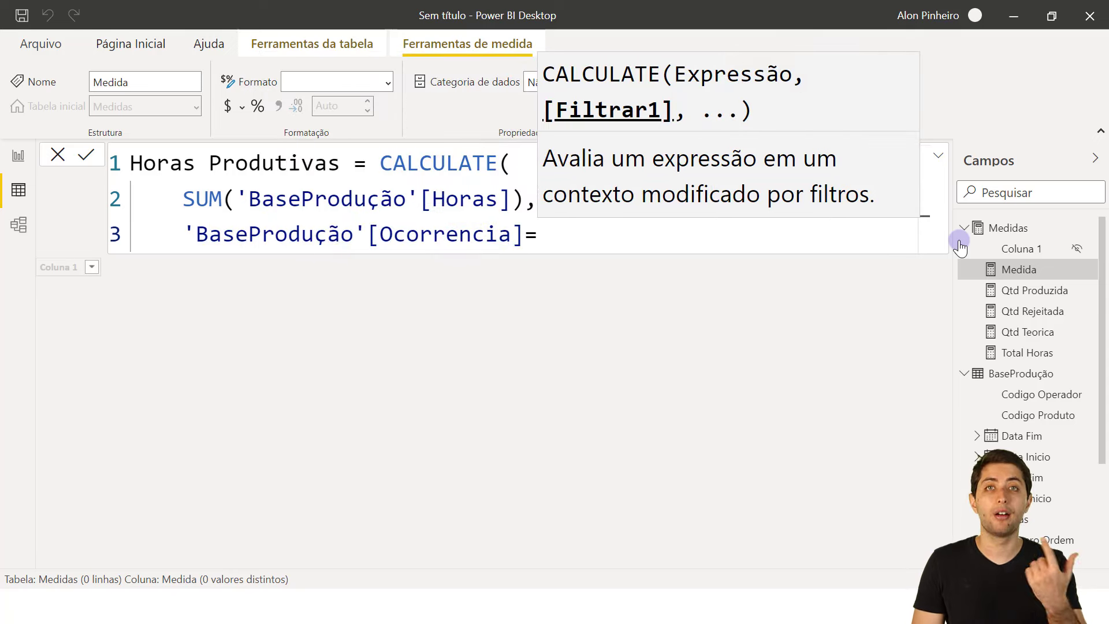
type("blank()")
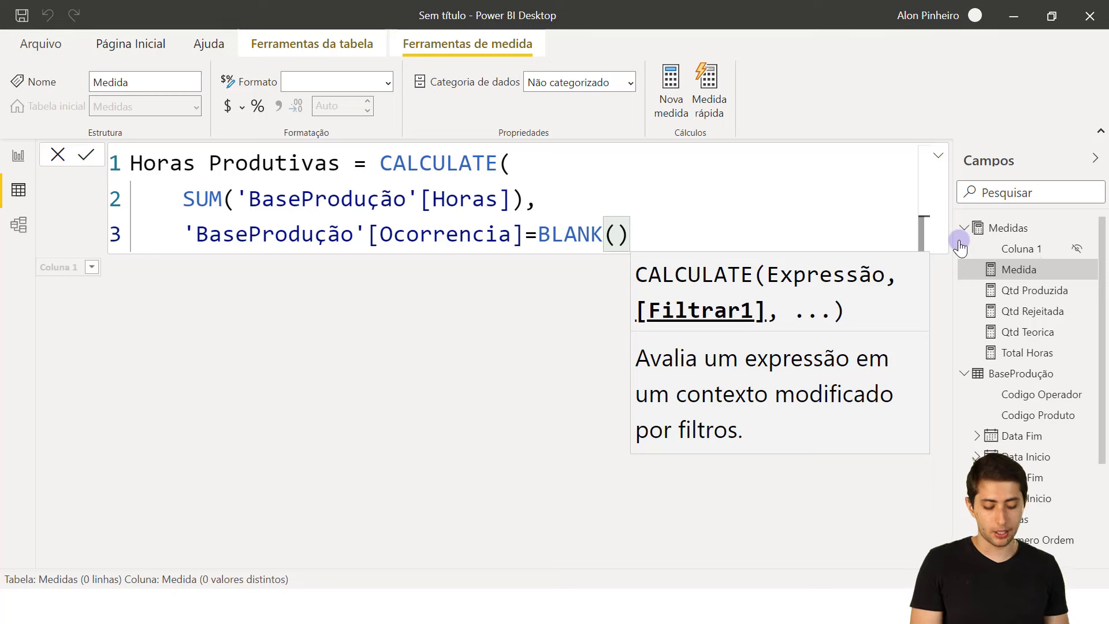
key("shift+Return")
type(")")
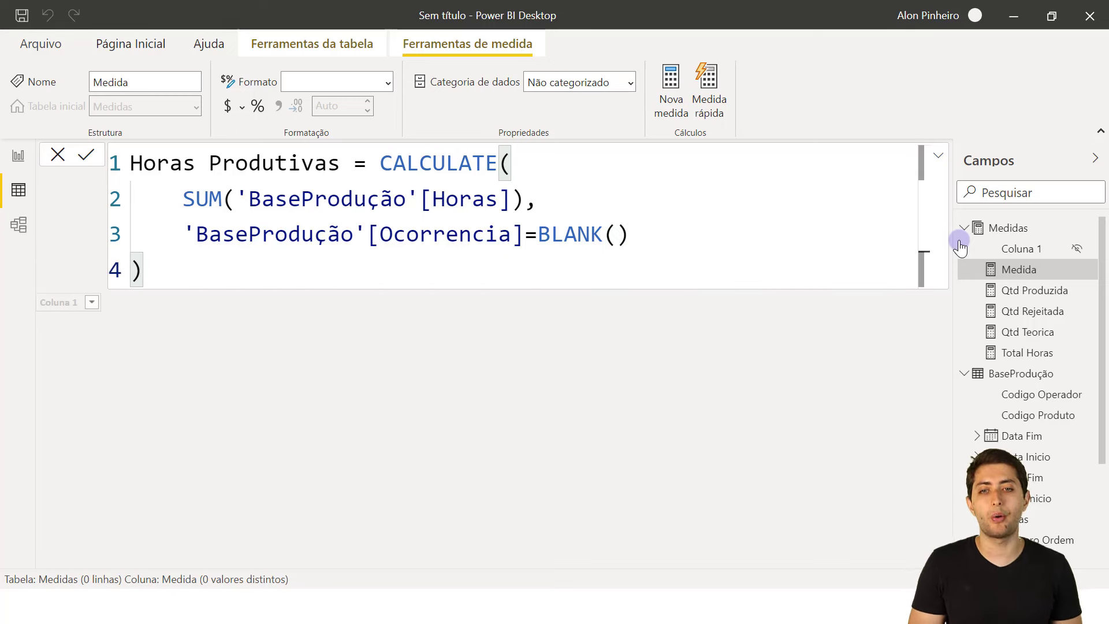
key("Return")
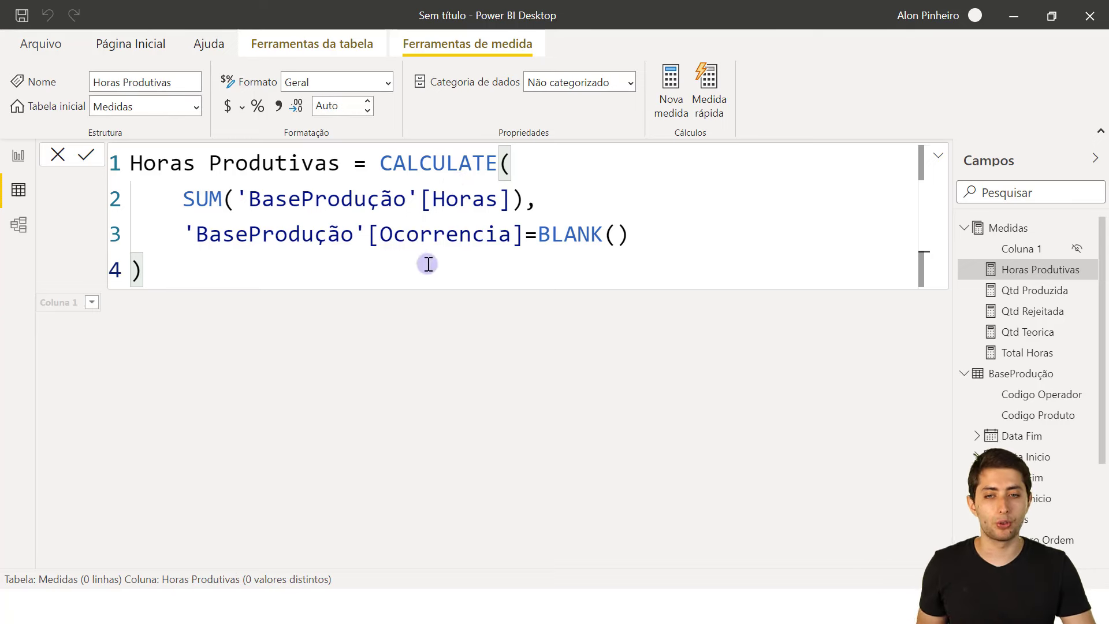
Duplicate the dashboard's Total Horas card beside the stopwatch icon and replace the copy's field with Horas Produtivas.
left_click(24, 154)
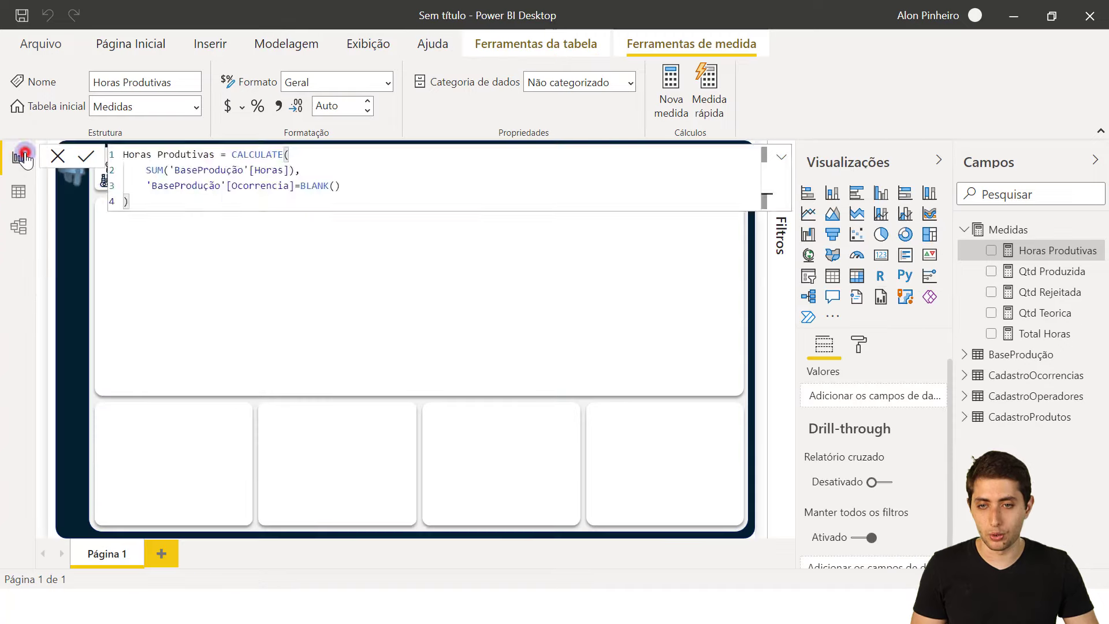
left_click(470, 166)
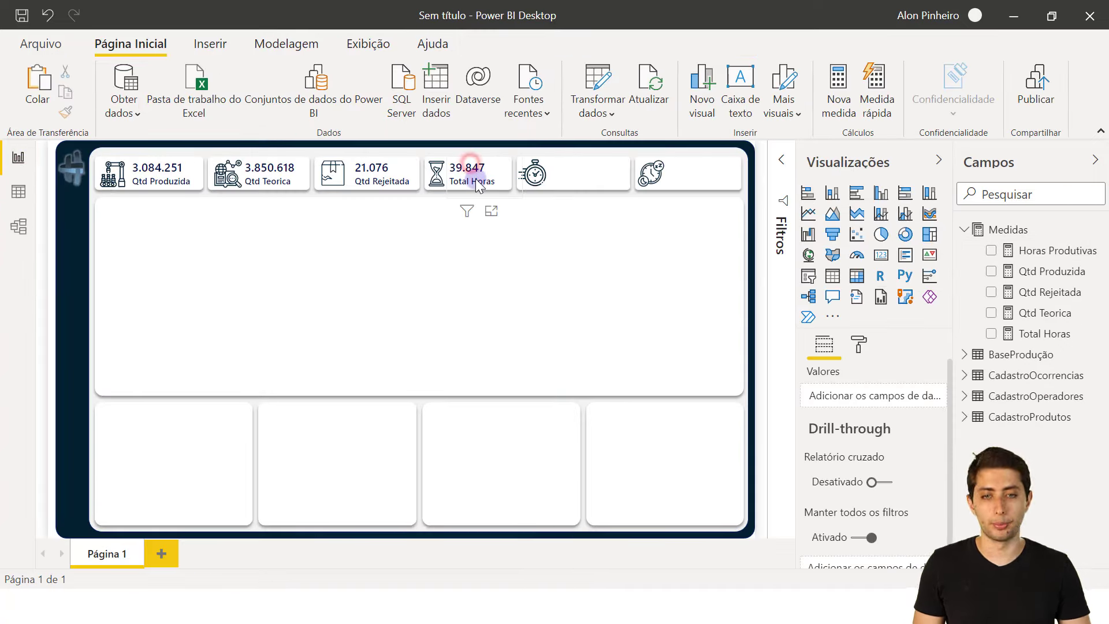
left_click(477, 184)
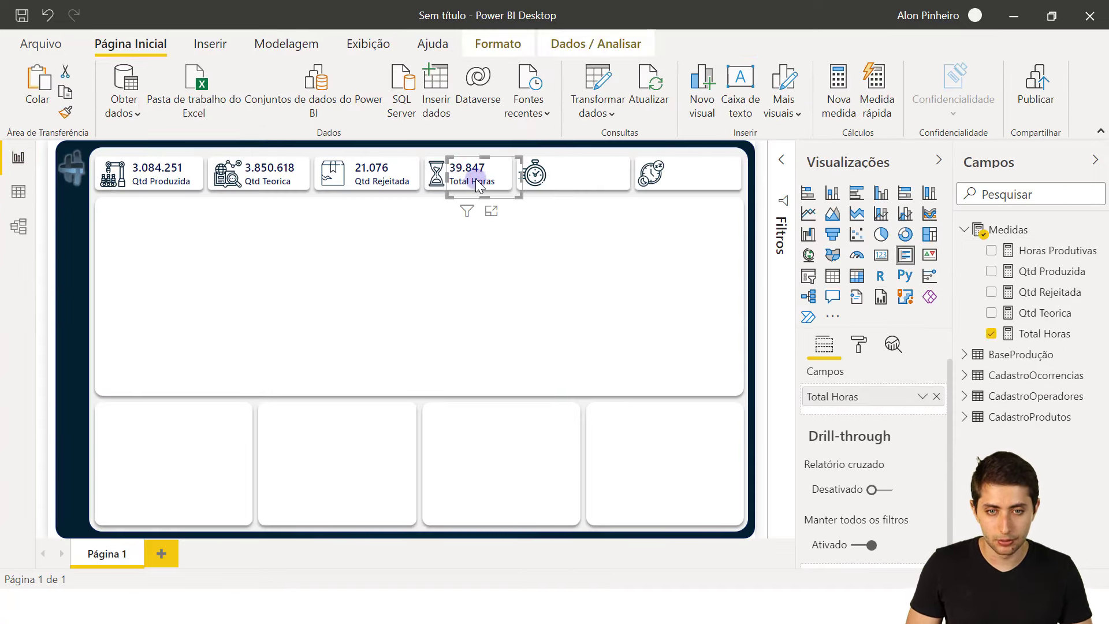
left_click_drag(491, 186, 584, 184)
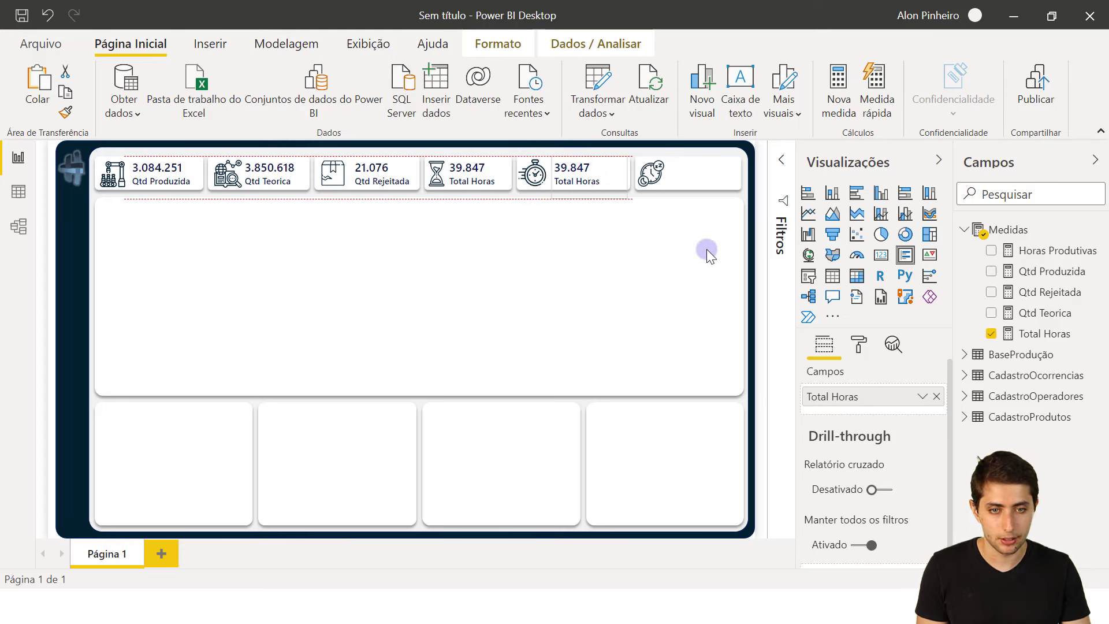
left_click(938, 397)
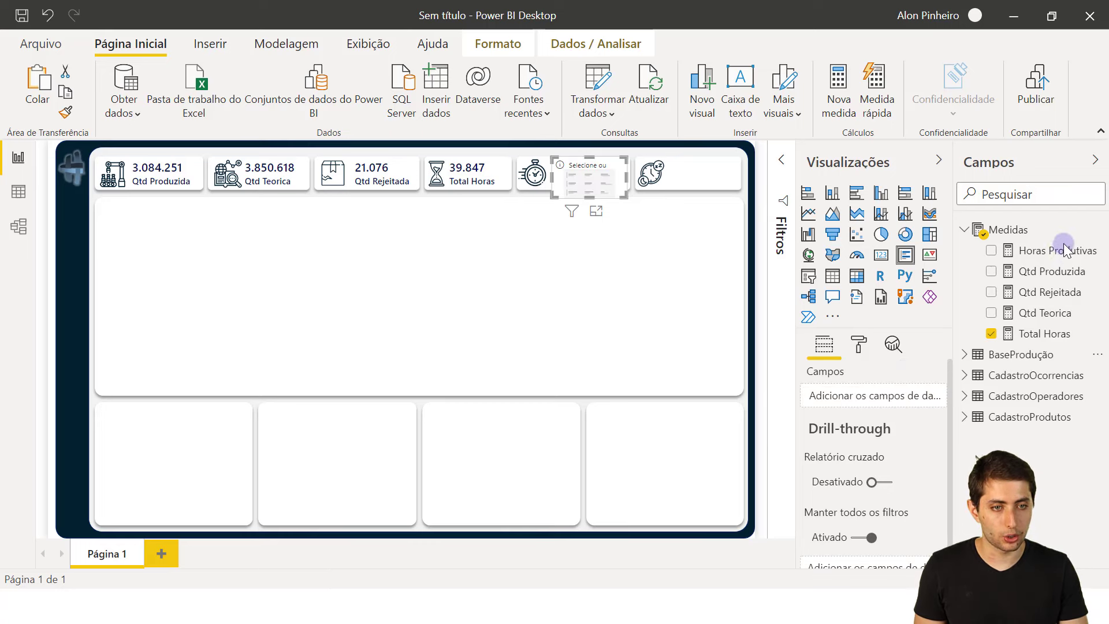
left_click_drag(1061, 251, 856, 391)
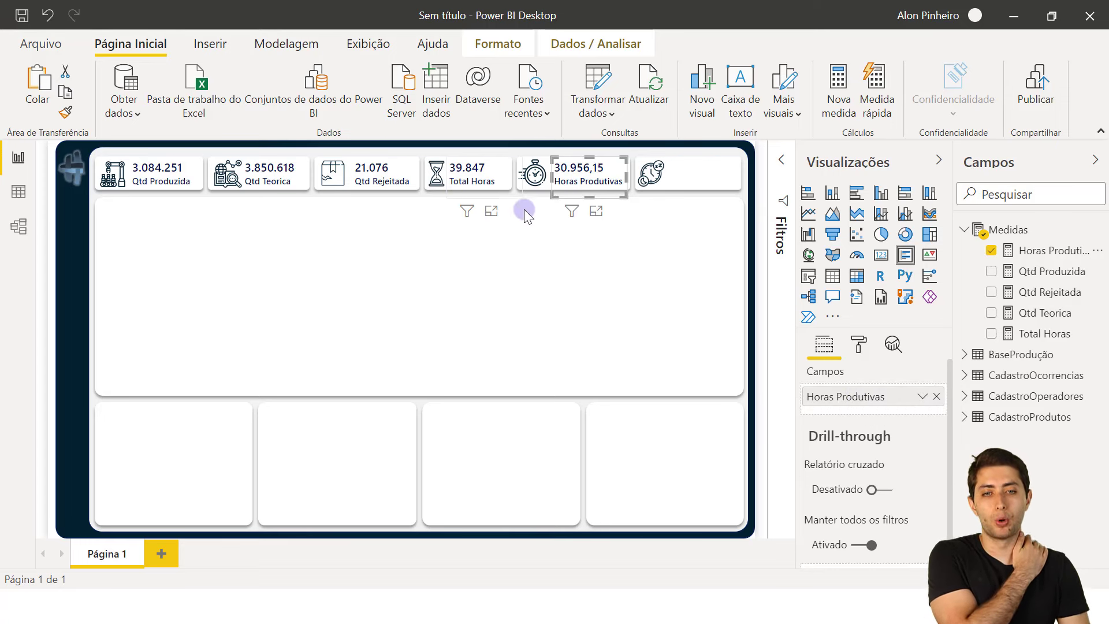
left_click(577, 261)
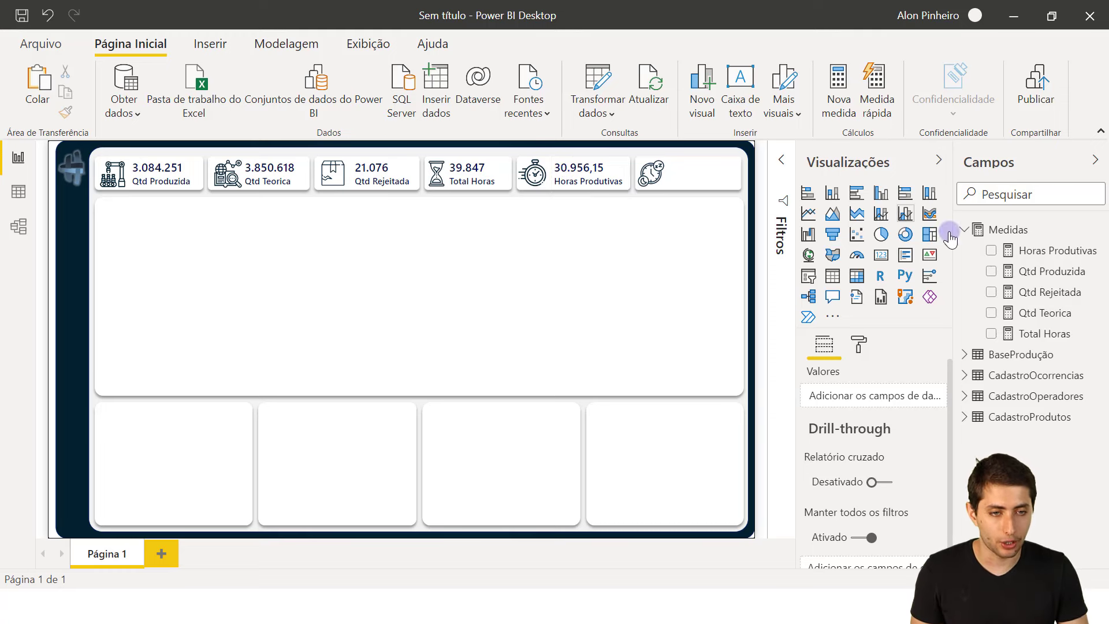
Format the Horas Produtivas measure with 0 decimal places and a thousands separator.
left_click(1055, 254)
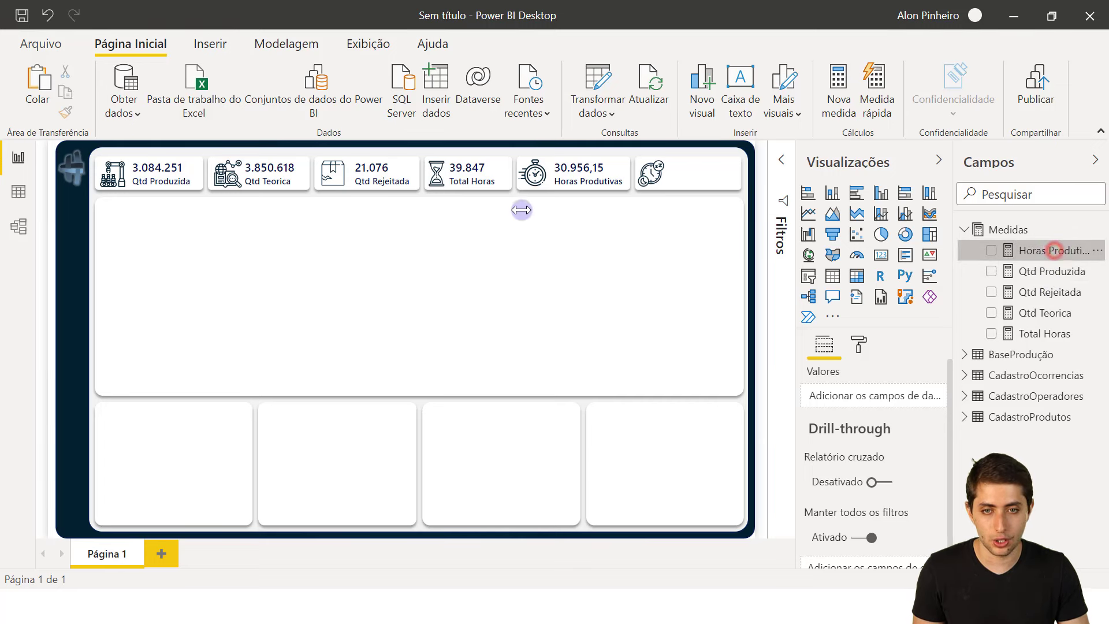
double_click(337, 111)
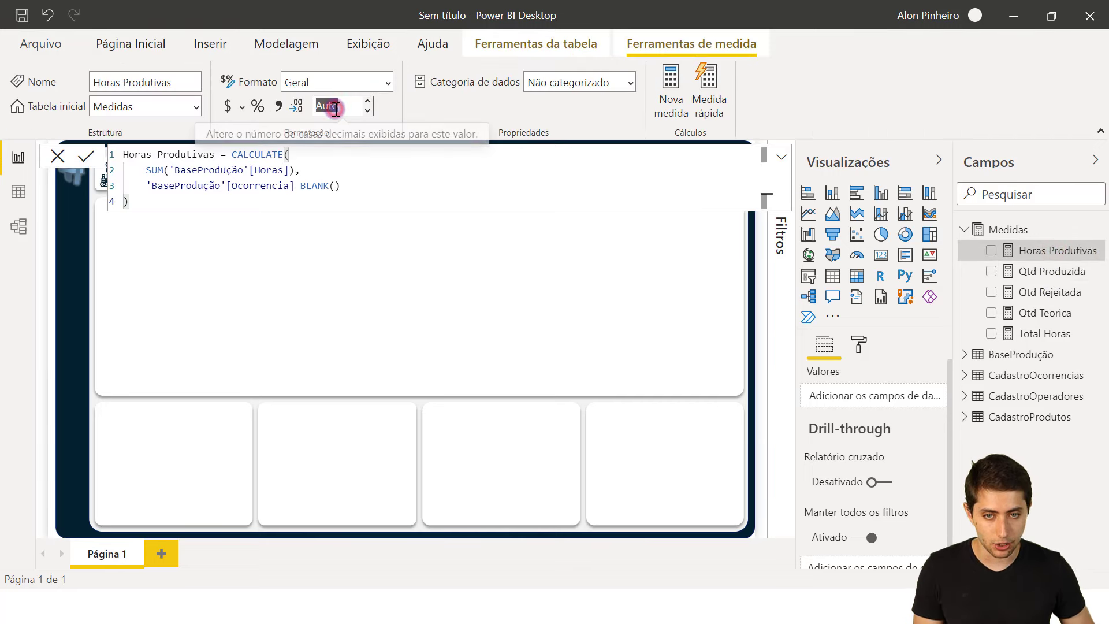
type("0")
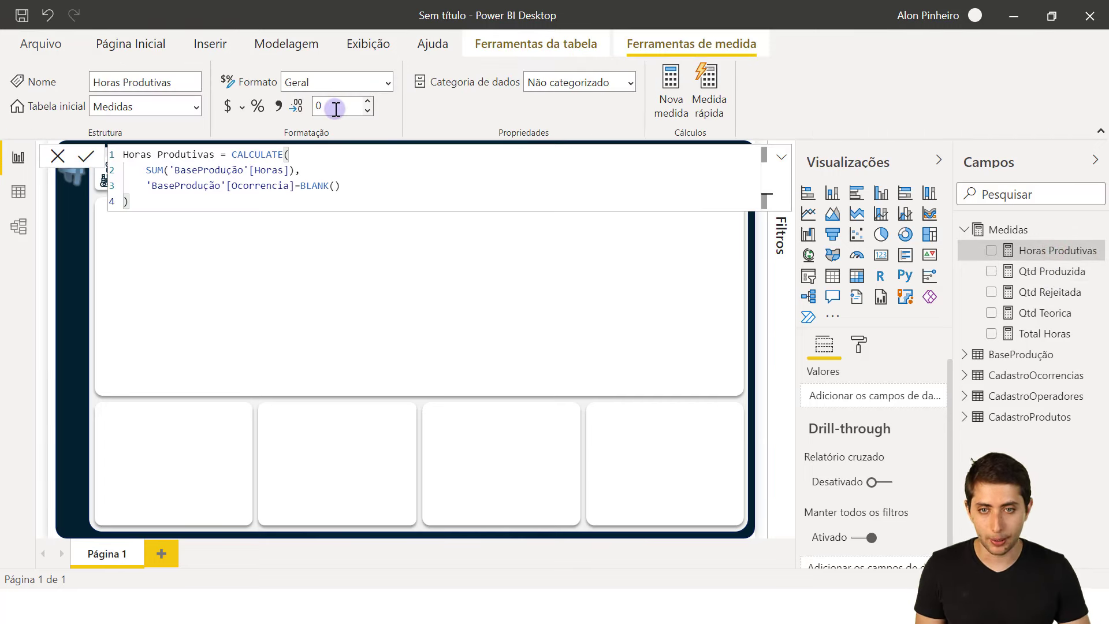
left_click(277, 106)
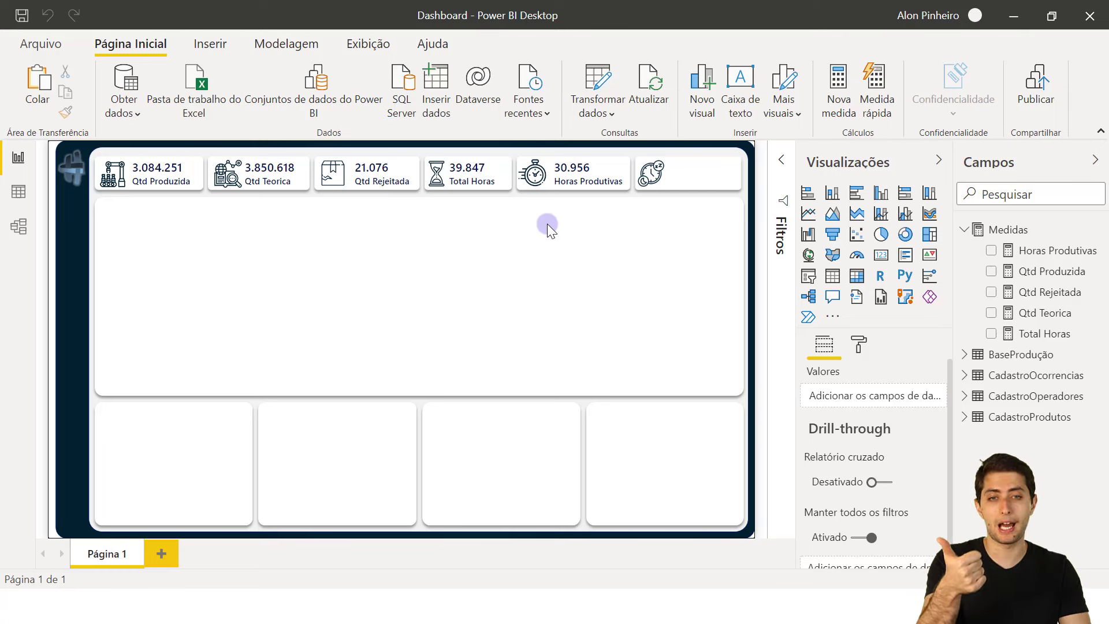
Create a measure in the Medidas table with the formula Horas Paradas = [Total Horas]-[Horas Produtivas].
right_click(1025, 230)
left_click(957, 238)
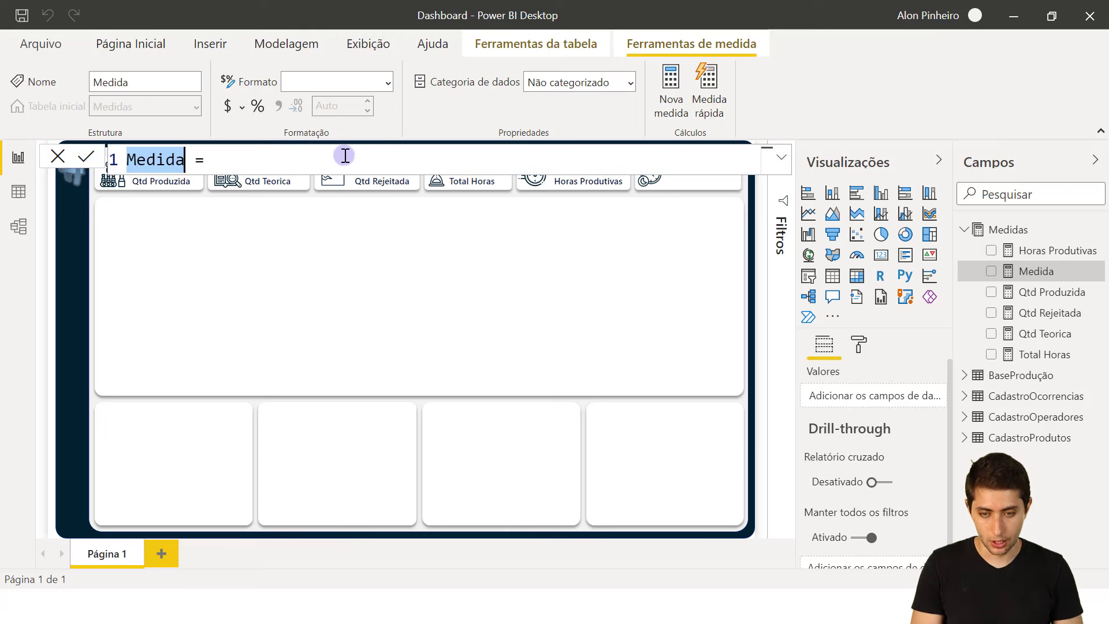
type("Horas ")
type("Paradas")
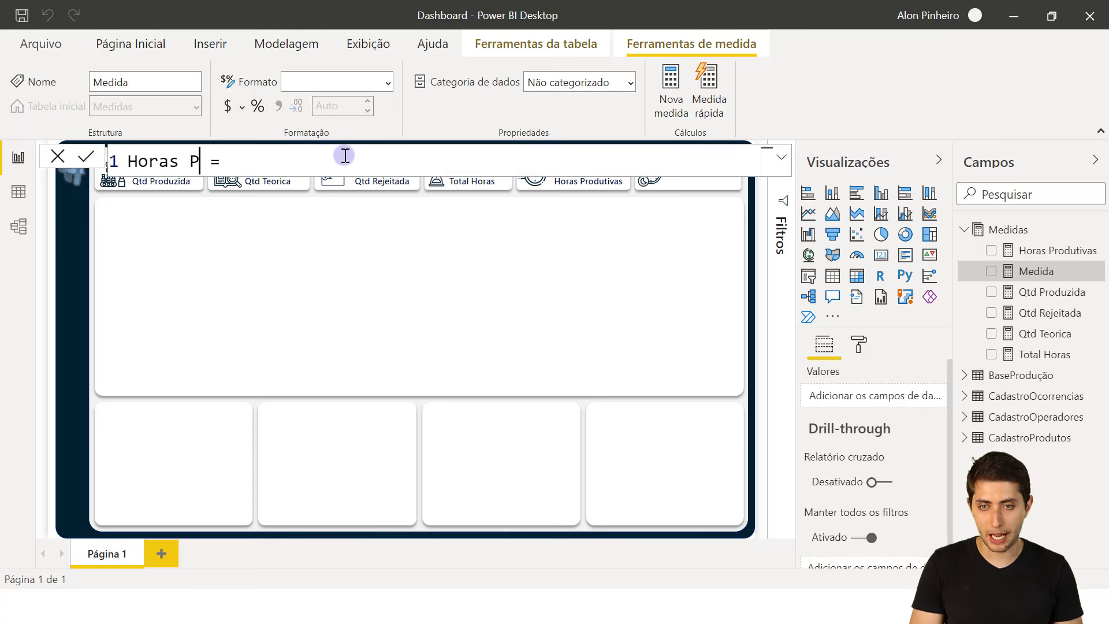
key("End")
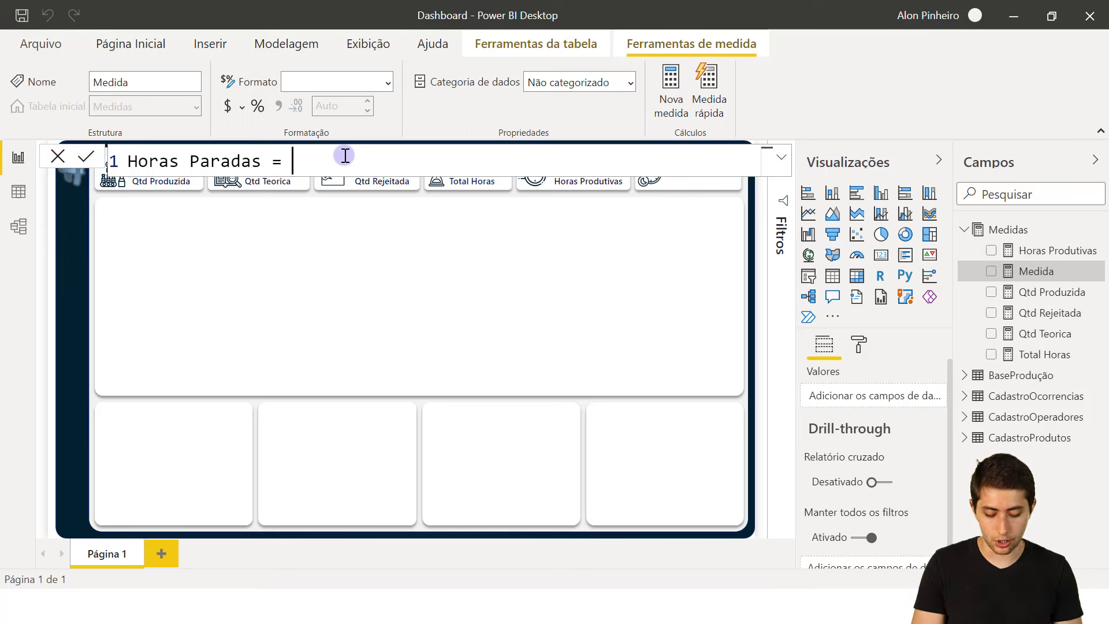
type("total horas")
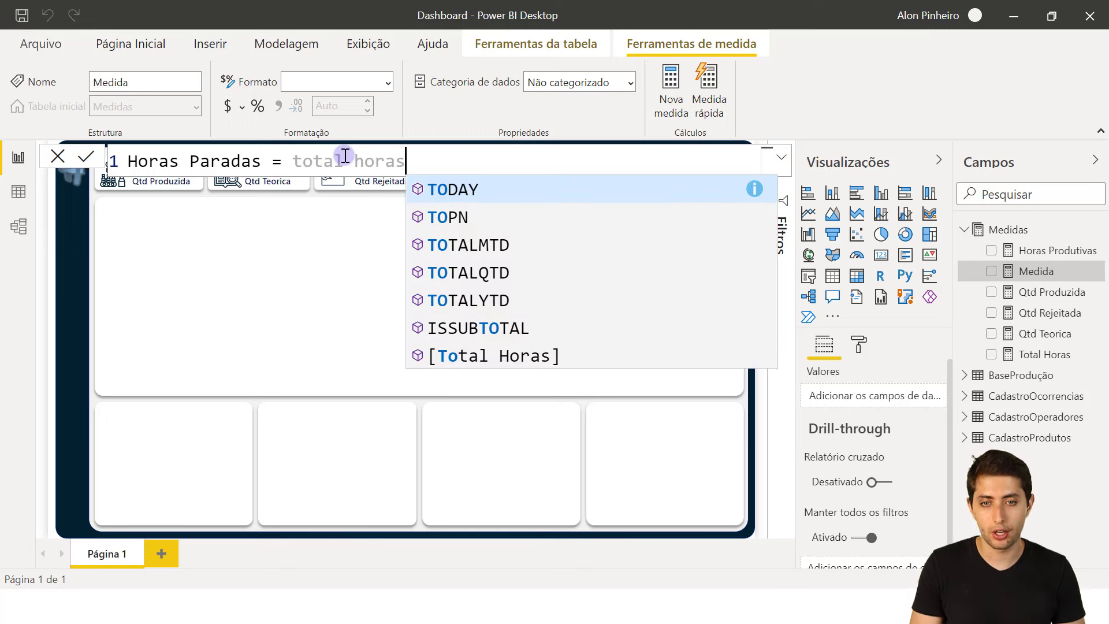
key("Tab")
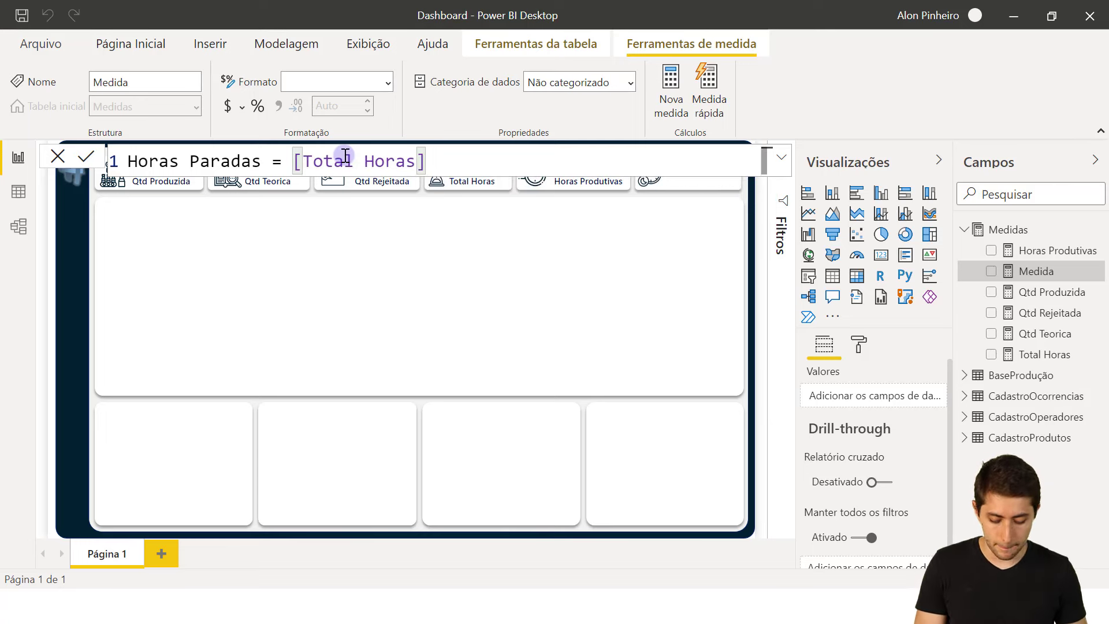
type("-horas produ")
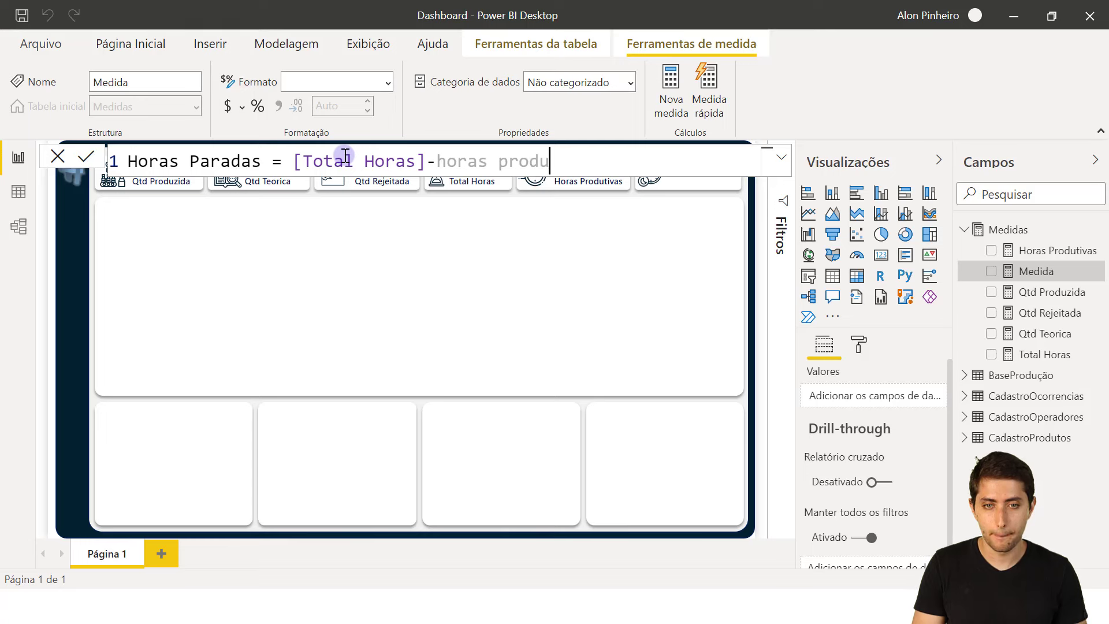
key("Tab")
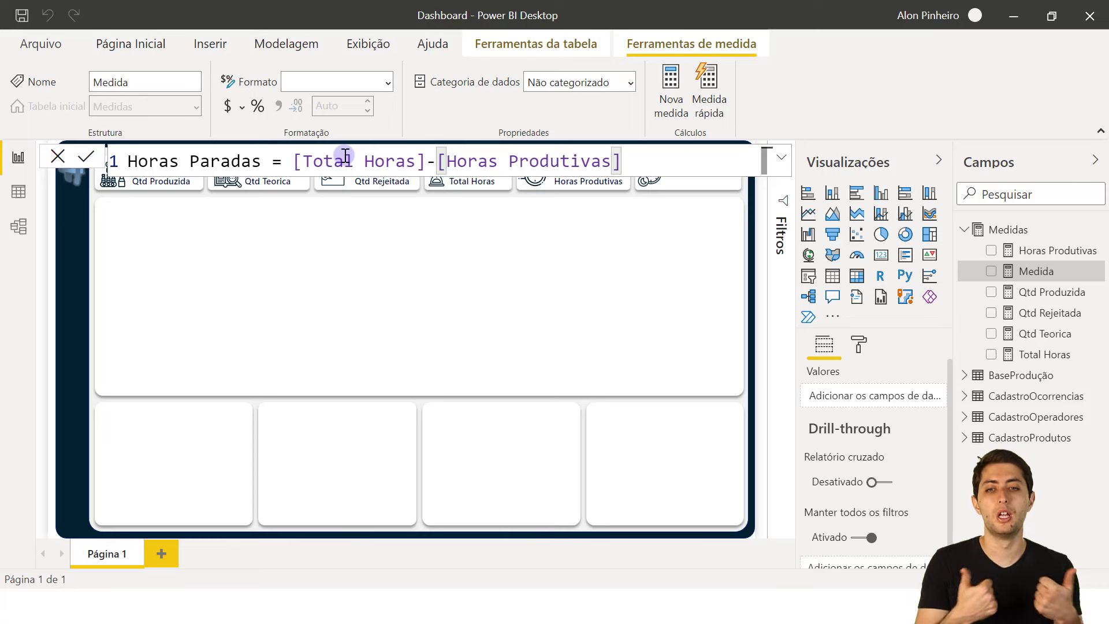
key("Return")
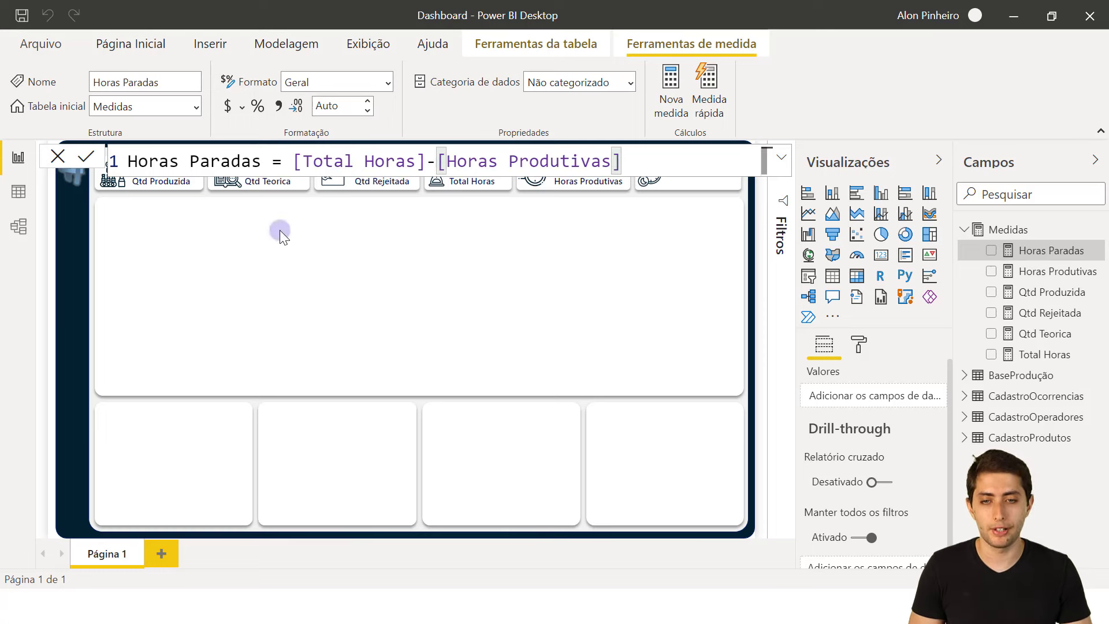
Duplicate the Horas Produtivas card into the last empty card slot and replace the copy's field with Horas Paradas.
left_click(490, 285)
left_click(586, 177)
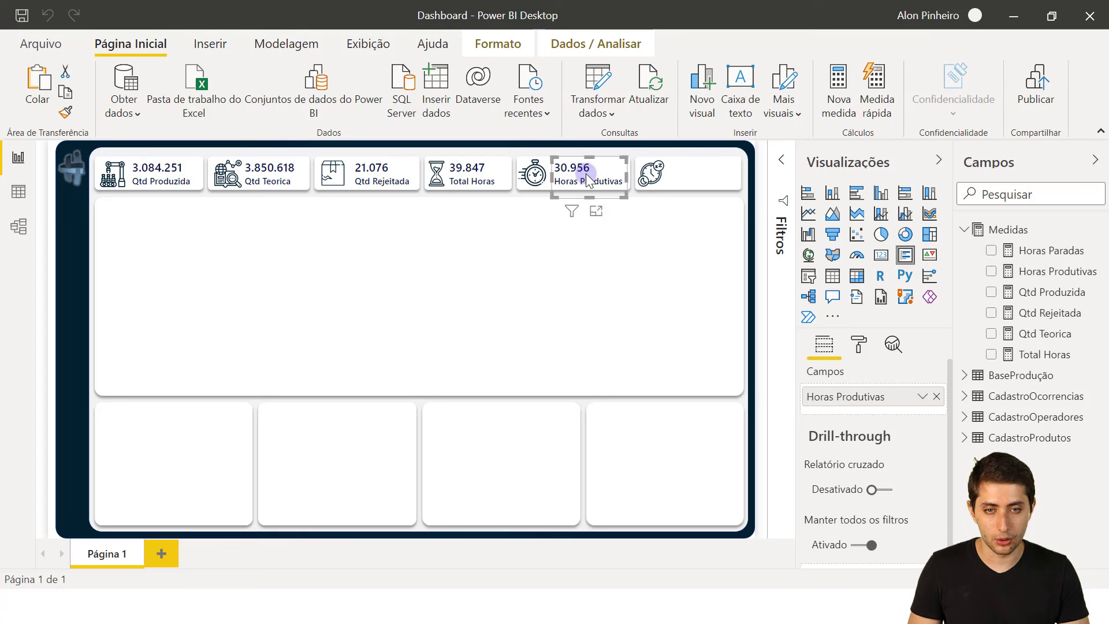
key("ctrl+c")
key("ctrl+v")
left_click_drag(586, 174, 692, 168)
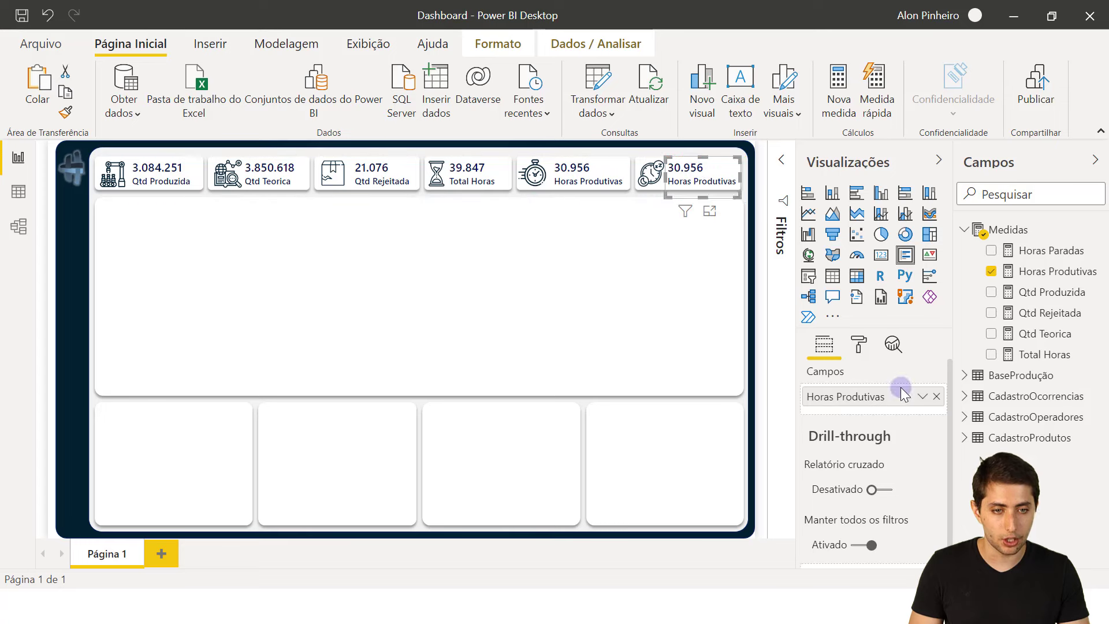
left_click(938, 396)
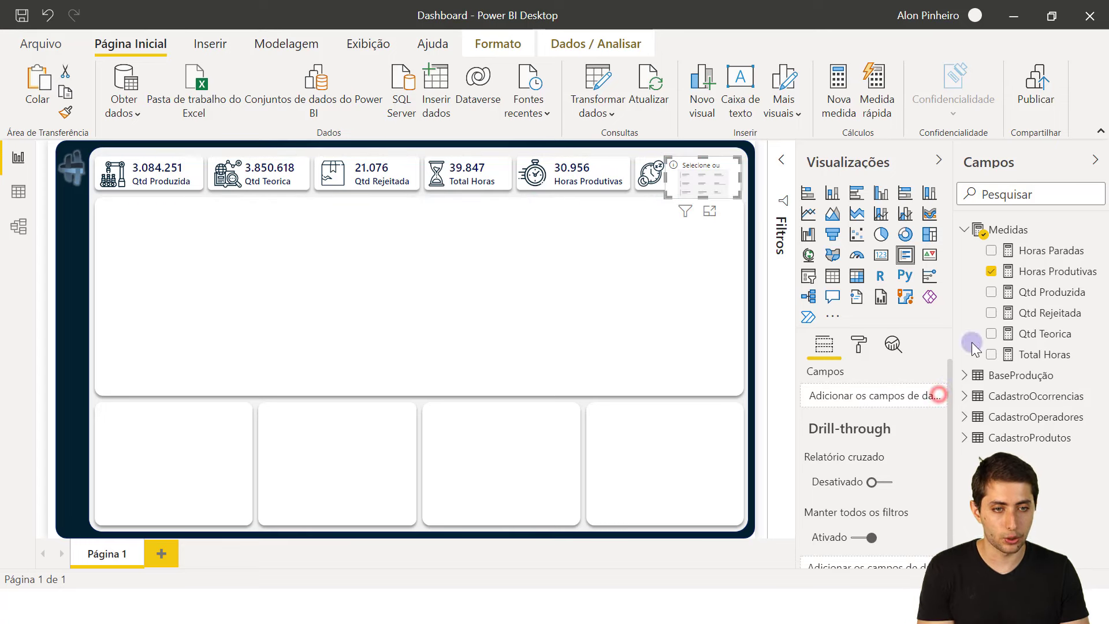
left_click_drag(1047, 250, 850, 395)
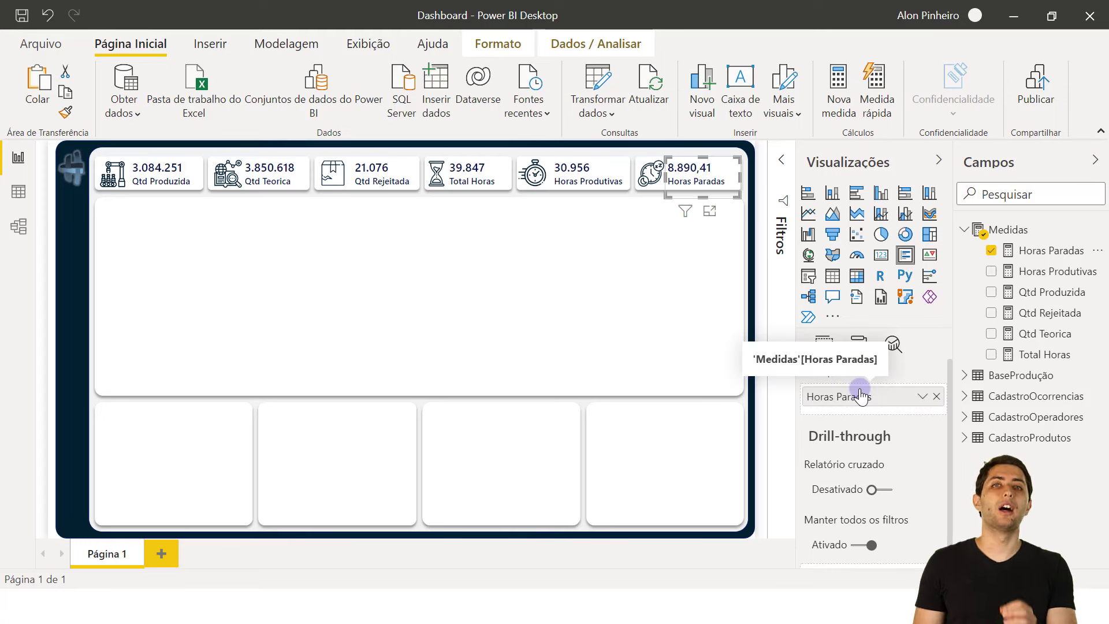
left_click(671, 311)
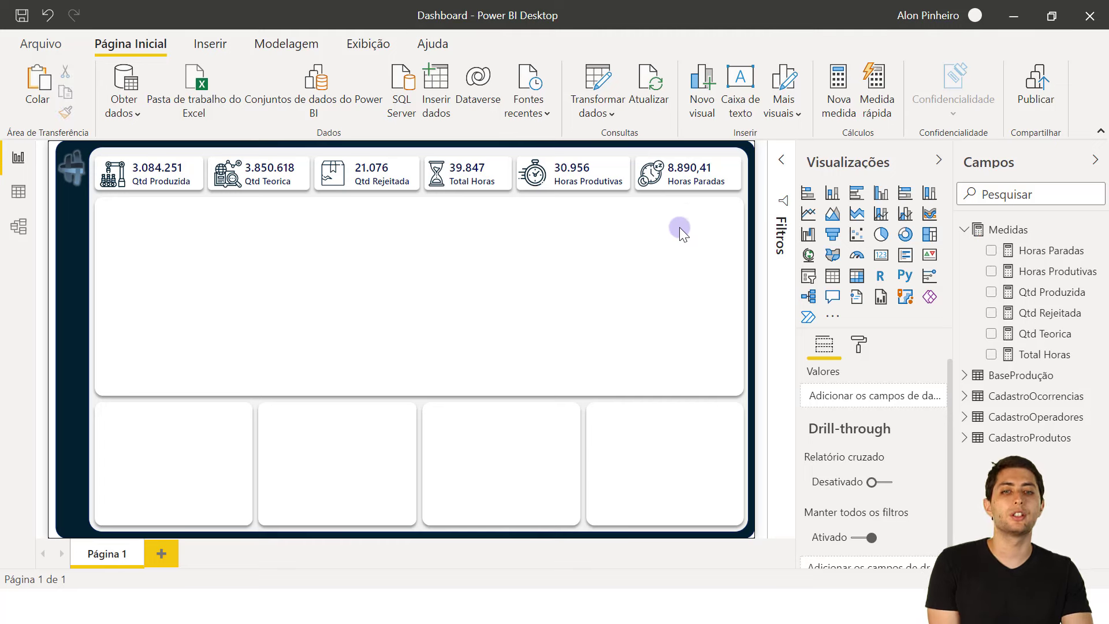
Format the Horas Paradas measure with 0 decimal places and a thousands separator.
left_click(1037, 250)
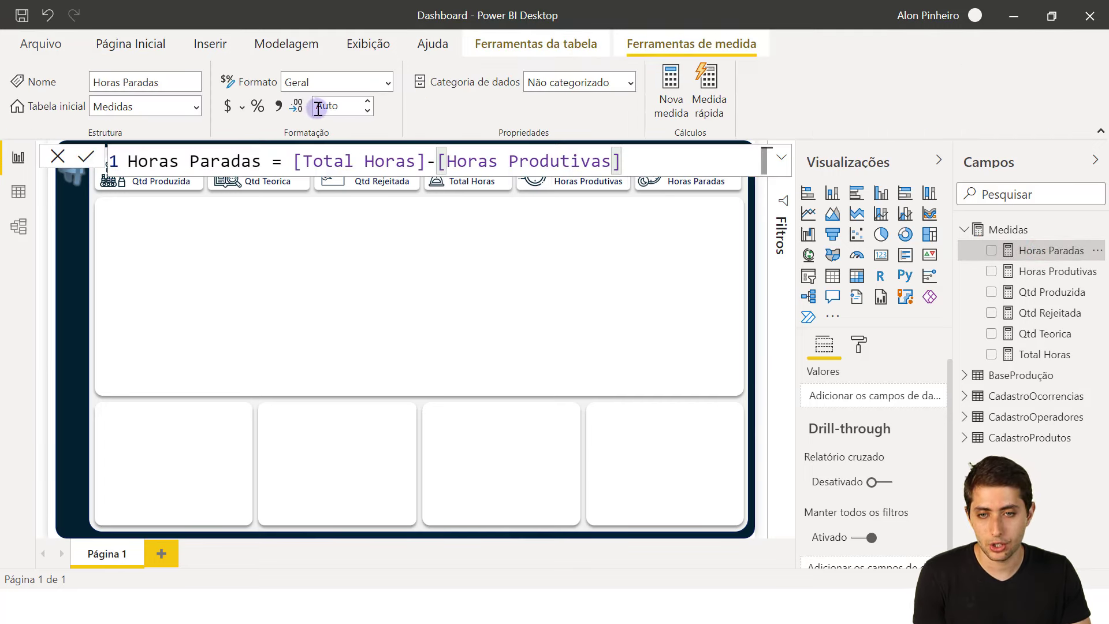
left_click(322, 106)
type("0")
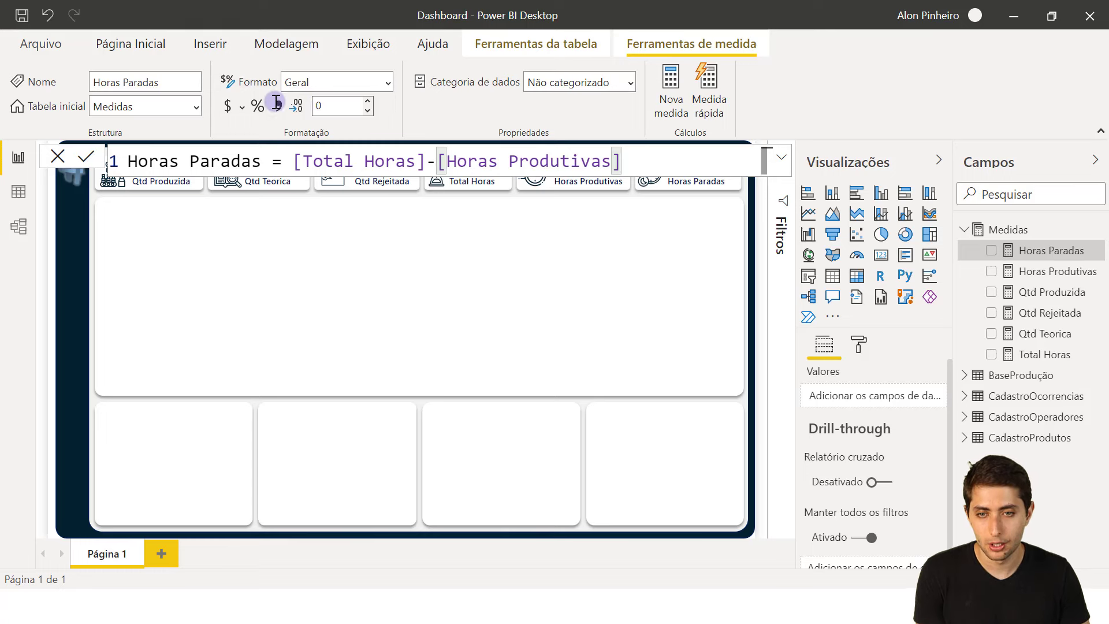
left_click(279, 106)
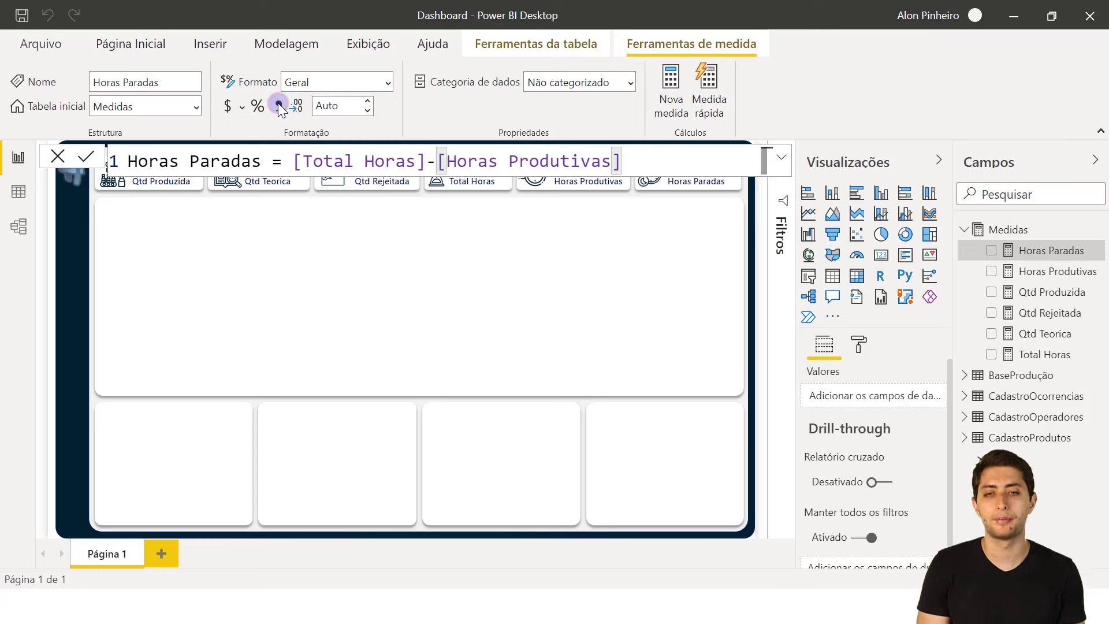
left_click(367, 261)
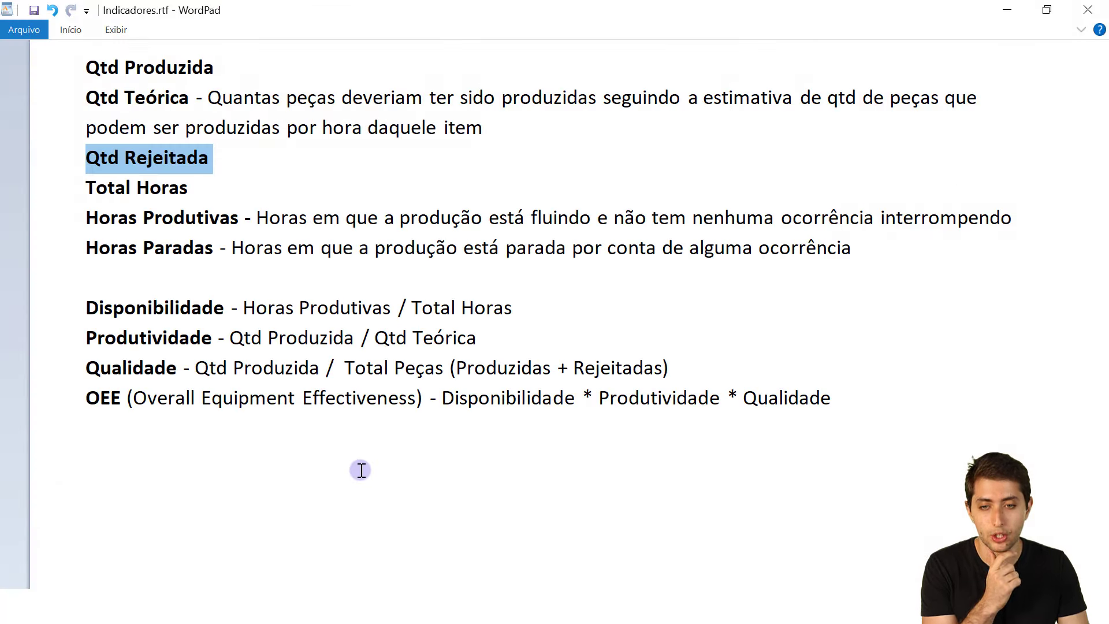
Review the Disponibilidade formula in the Indicadores.rtf notes, and return to the Dashboard report in Power BI Desktop.
left_click(359, 467)
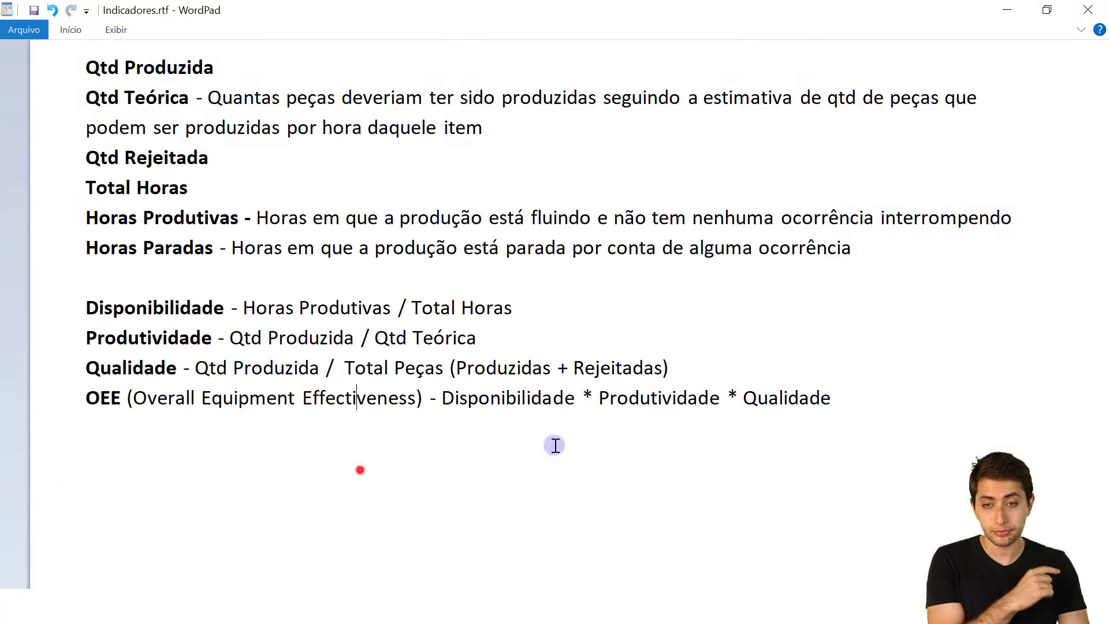
left_click(845, 407)
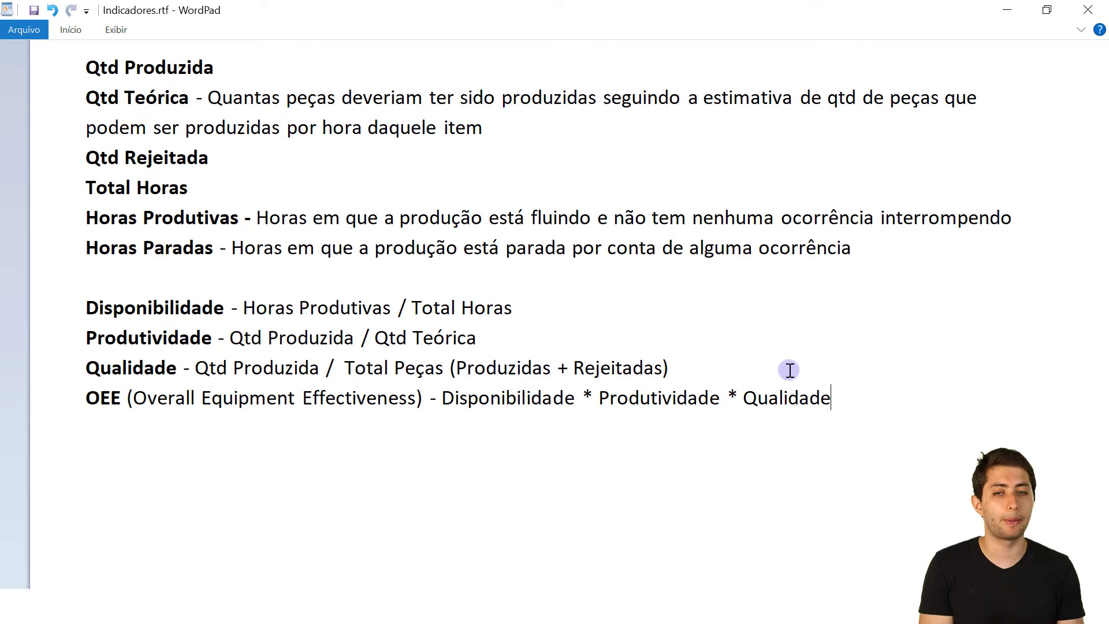
left_click(226, 304)
left_click_drag(227, 303, 86, 299)
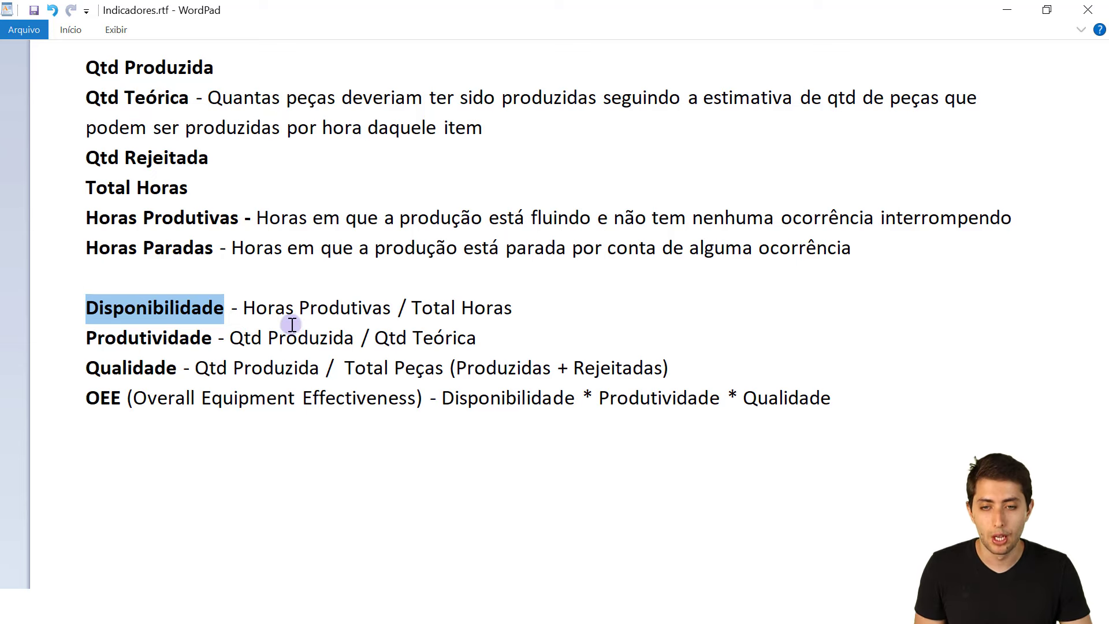
left_click_drag(242, 307, 528, 317)
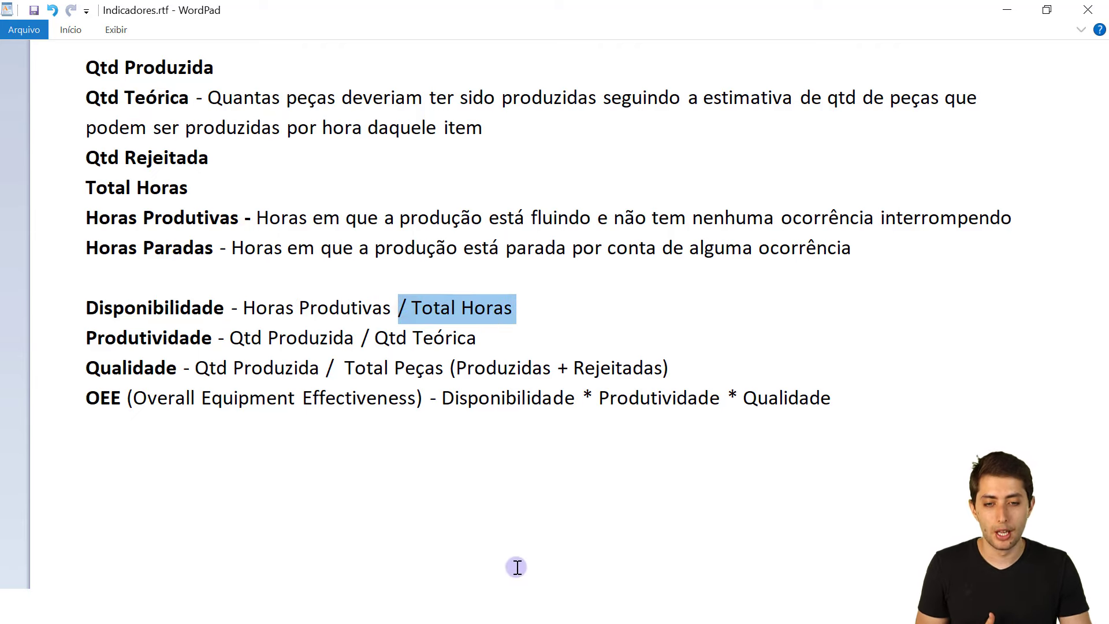
left_click(527, 323)
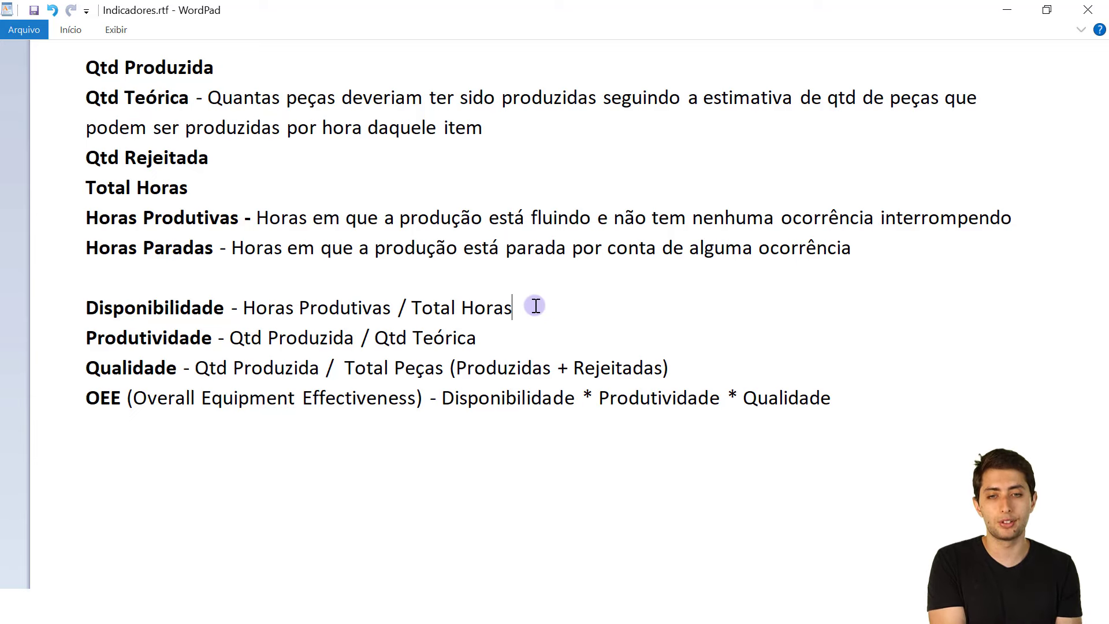
left_click(450, 606)
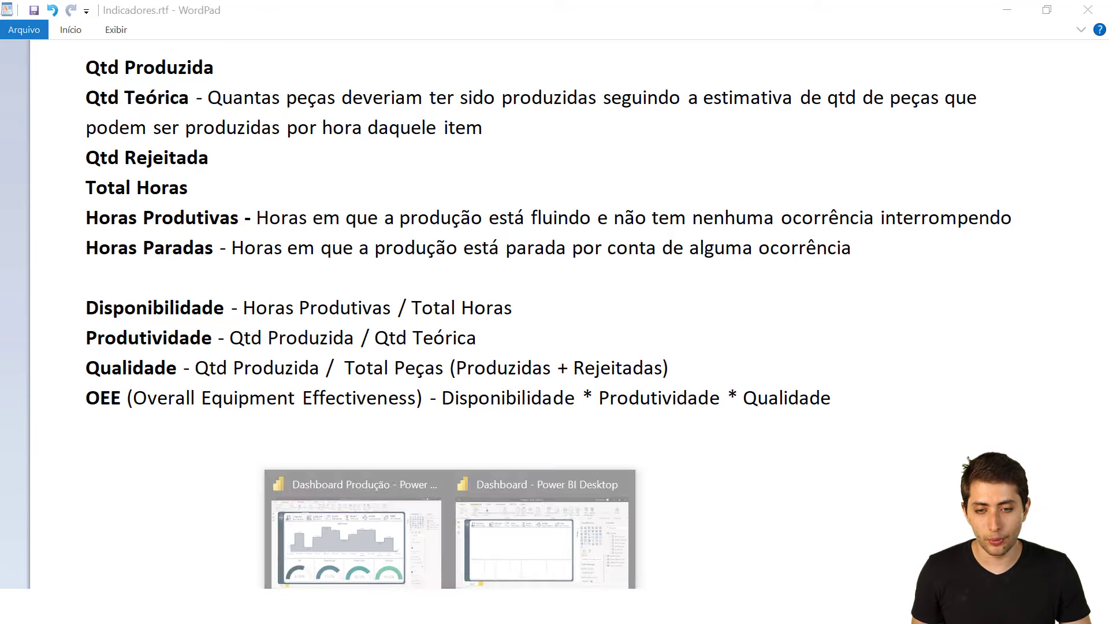
left_click(503, 525)
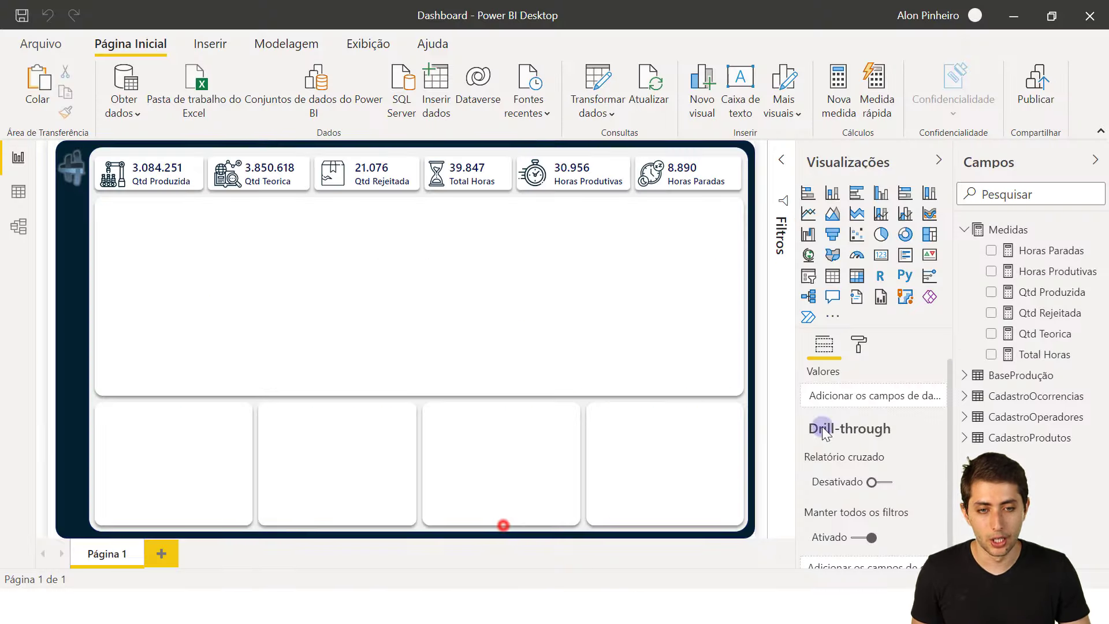
Create a measure in the Medidas table with the formula Disponibilidade = [Horas Produtivas]/[Total Horas].
right_click(1008, 232)
left_click(933, 245)
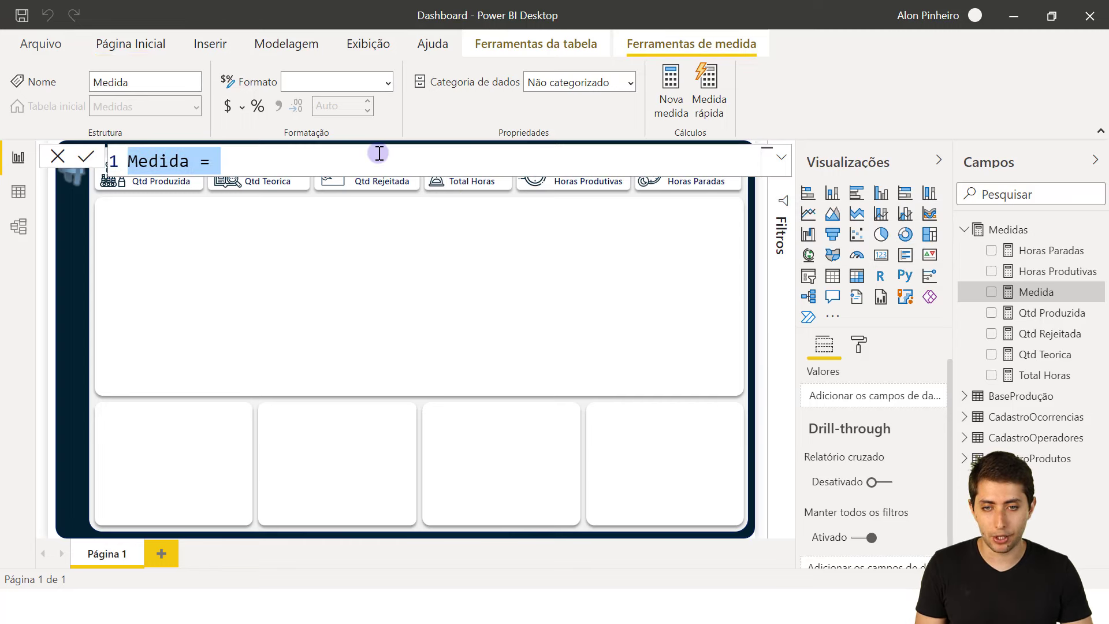
key("Home")
key("ctrl+shift+Right")
type("Dis")
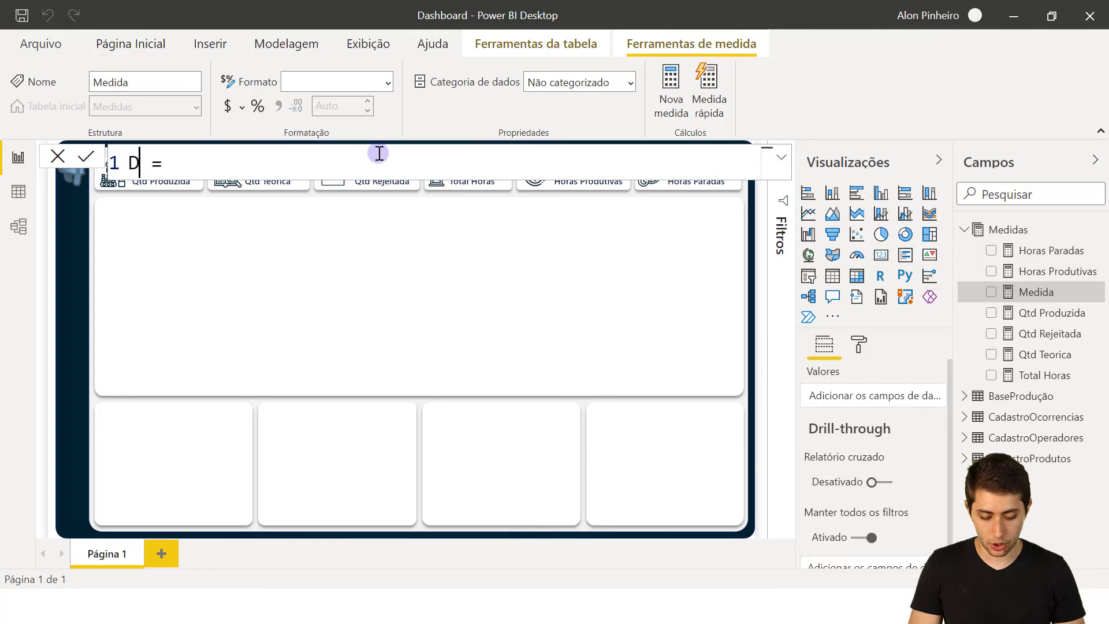
type("ponibilidade")
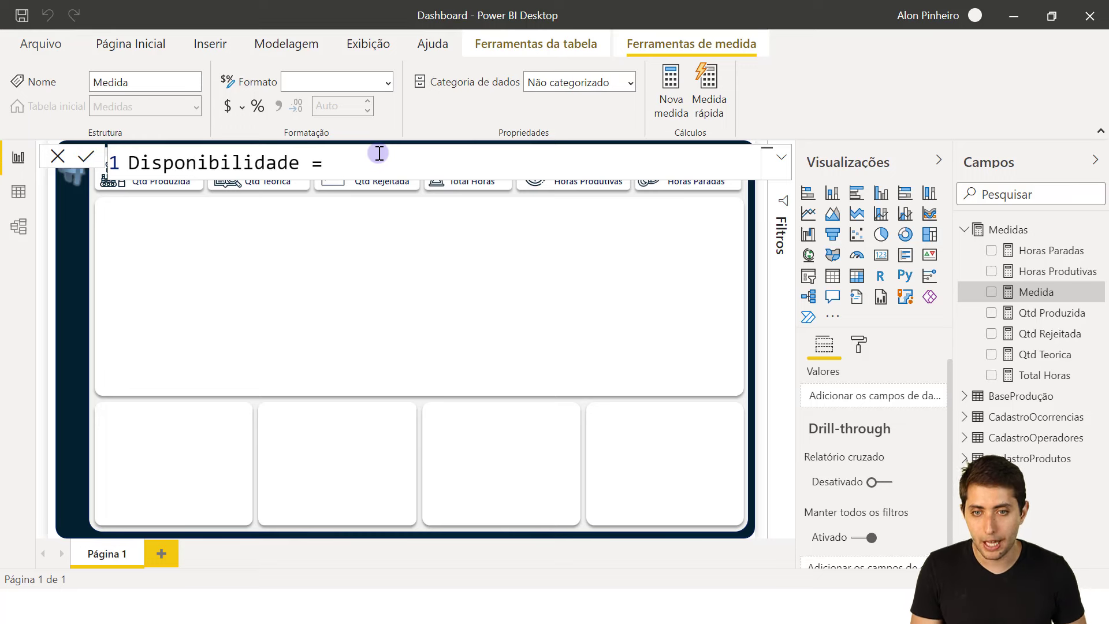
key("End")
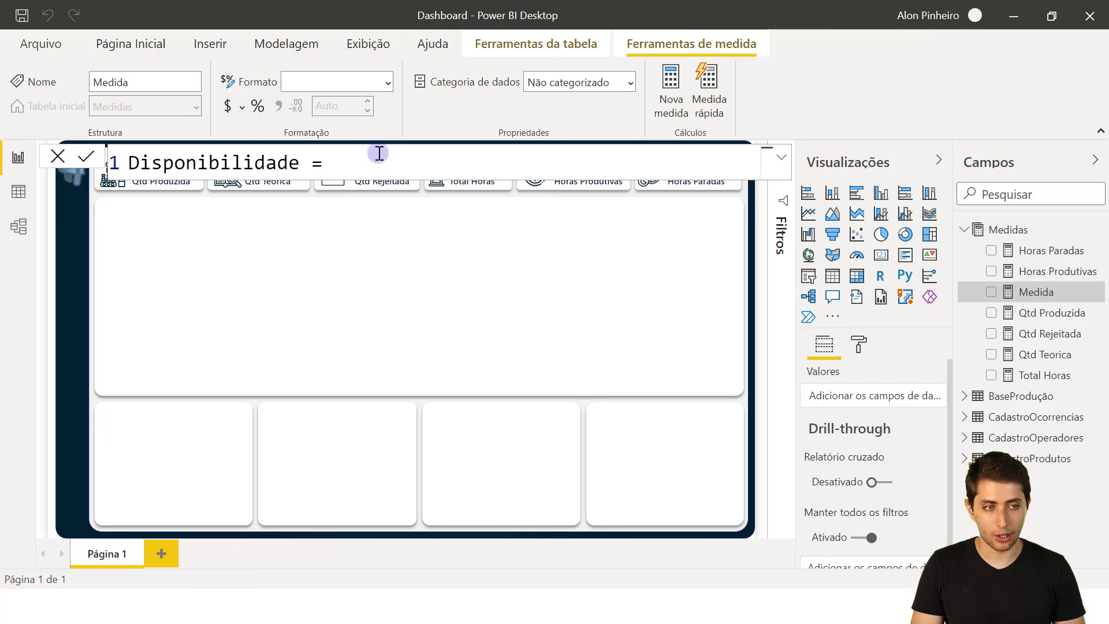
type("horas pro")
key("Tab")
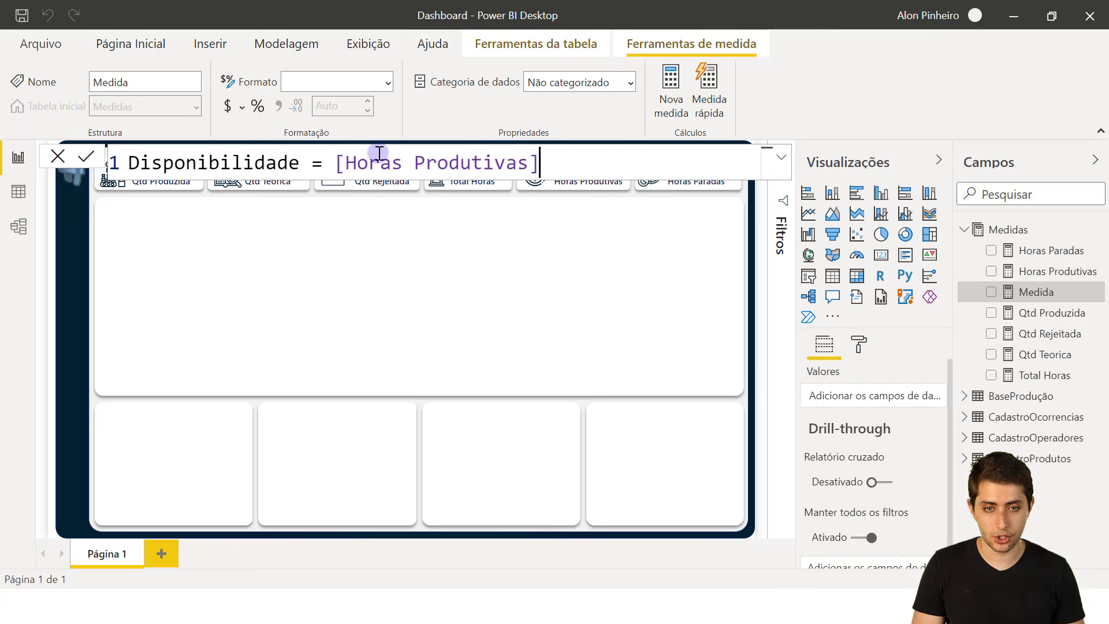
type("/total ho")
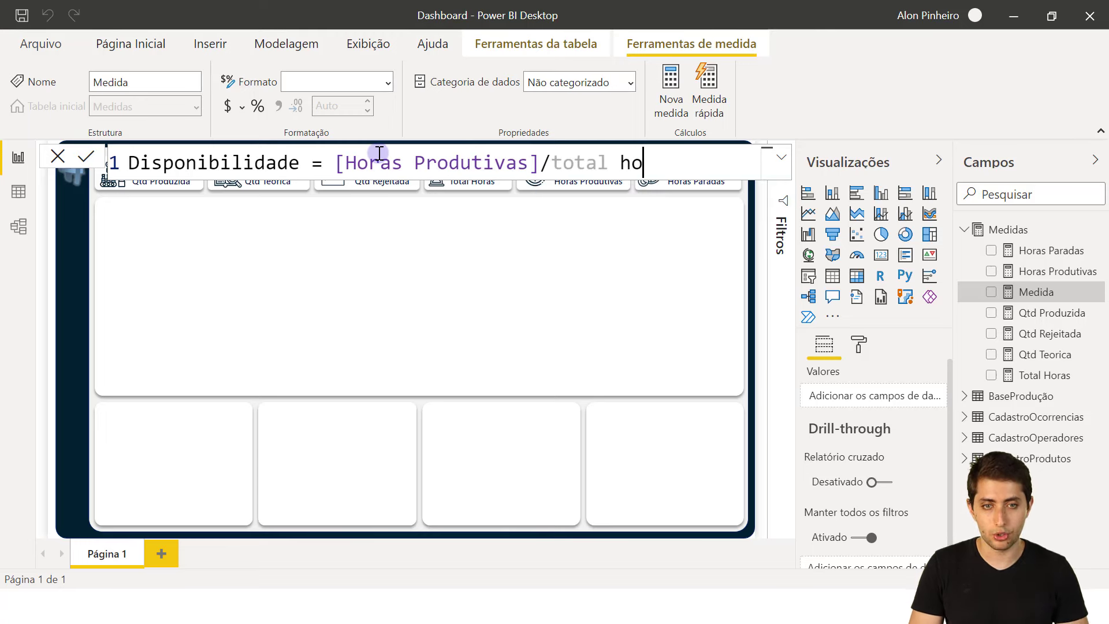
key("Tab")
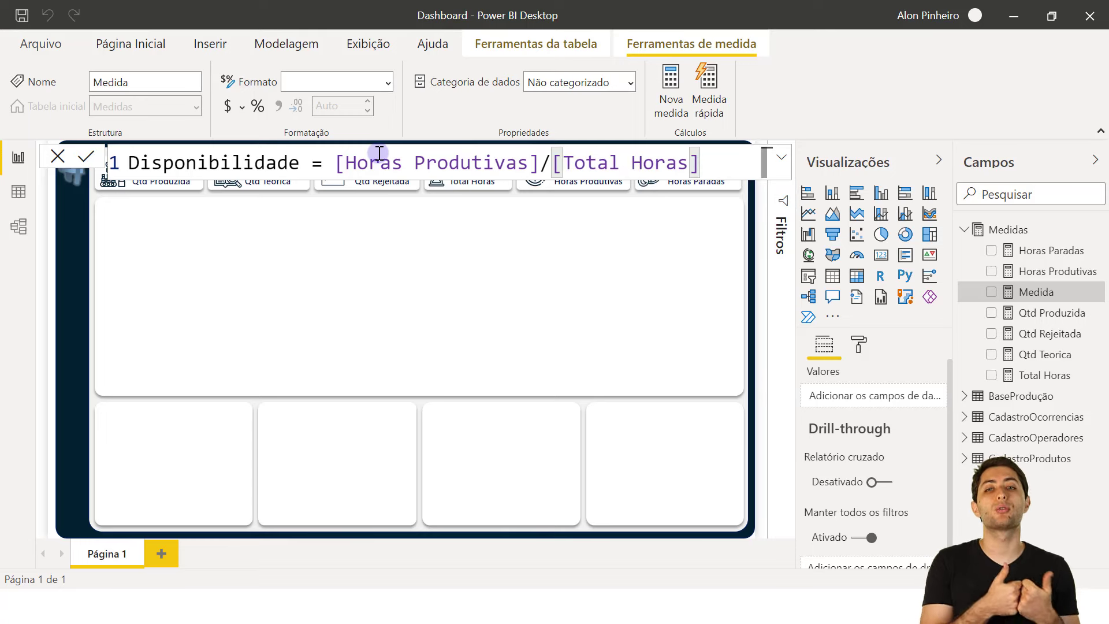
key("Return")
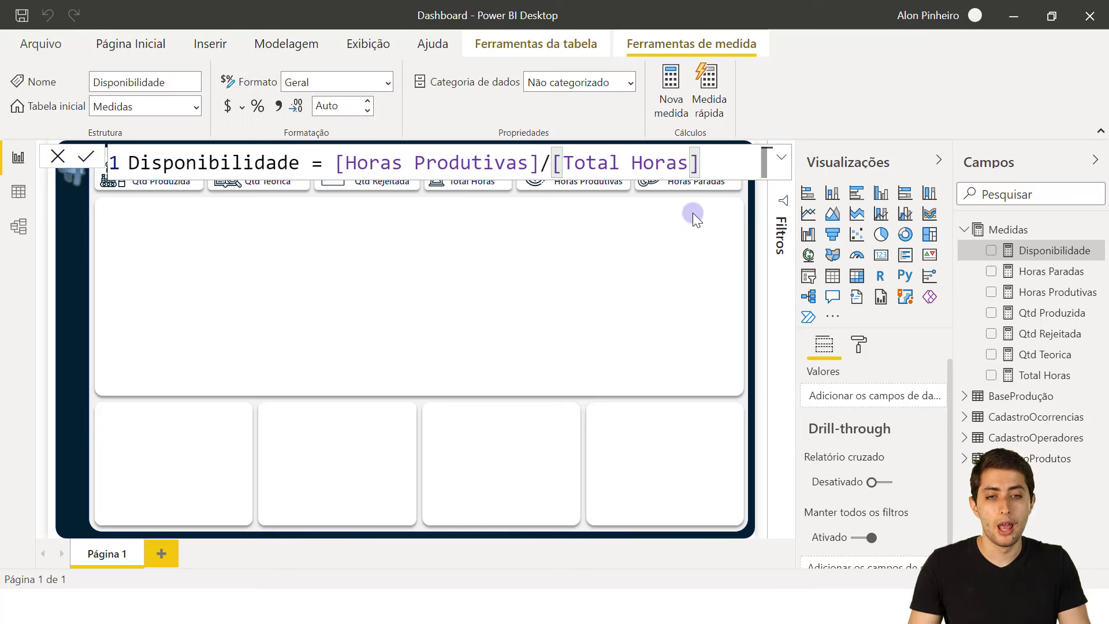
Insert an empty gauge visual and fit it to the second of the four small boxes below the large chart area.
left_click(857, 257)
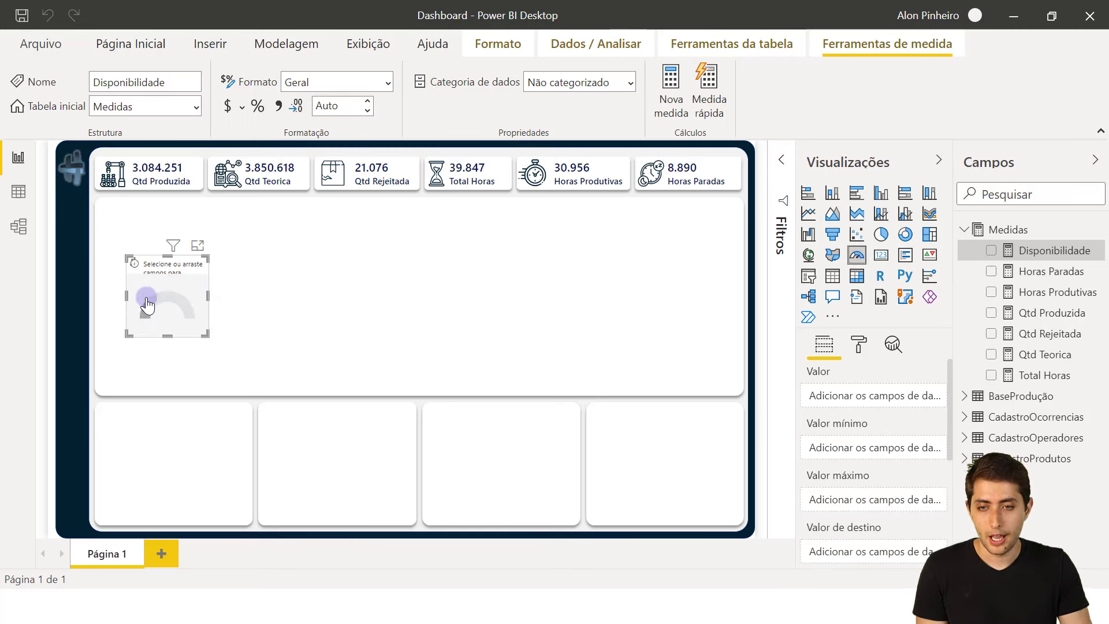
left_click_drag(147, 303, 324, 476)
left_click_drag(285, 442, 274, 447)
left_click(281, 442)
left_click_drag(145, 435, 223, 497)
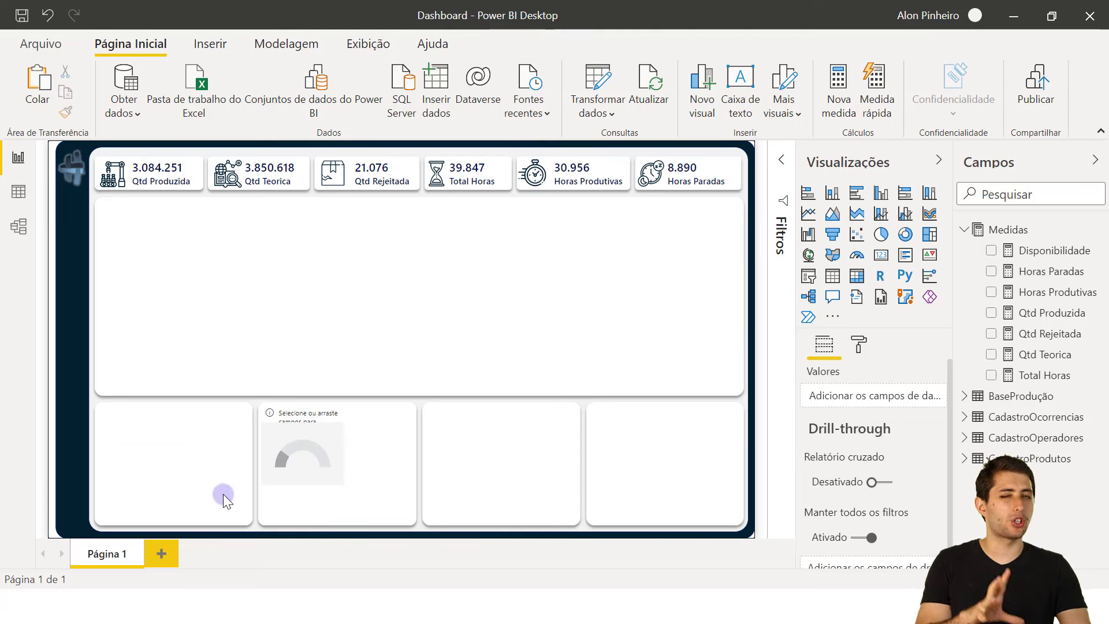
left_click(290, 461)
left_click_drag(348, 487, 414, 517)
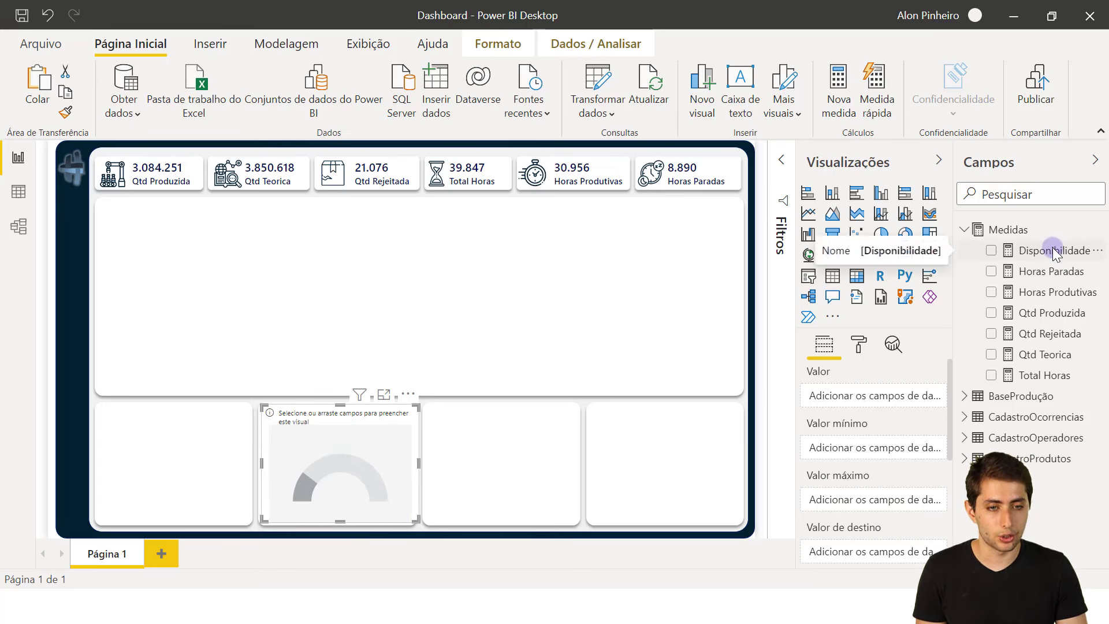
Set Disponibilidade as the gauge's value and format that measure as a percentage.
left_click_drag(1054, 251, 861, 389)
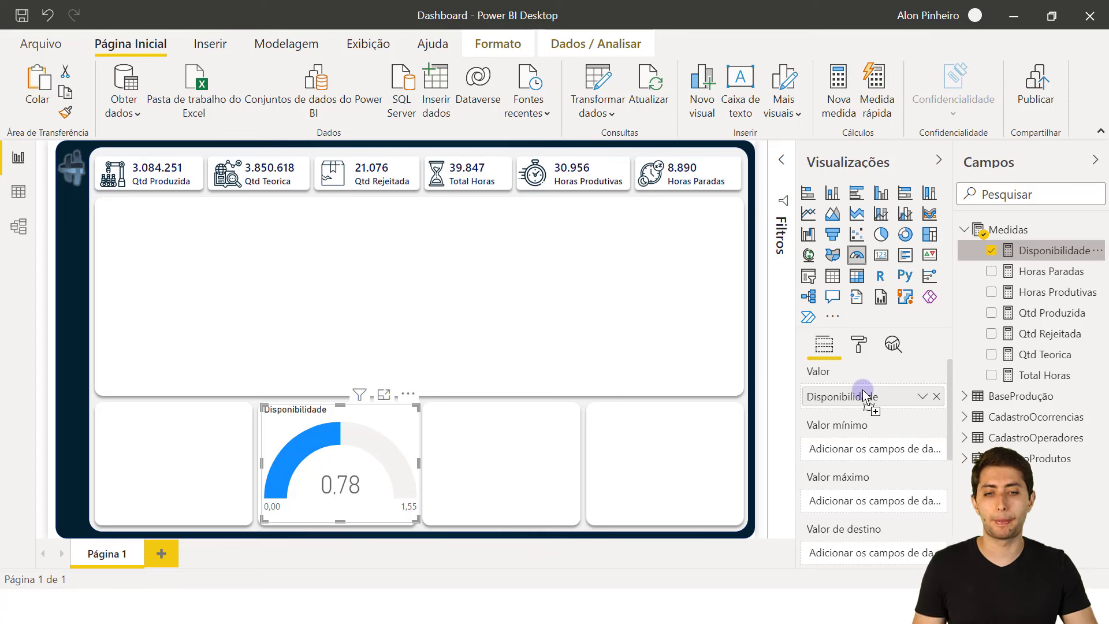
left_click_drag(862, 389, 862, 390)
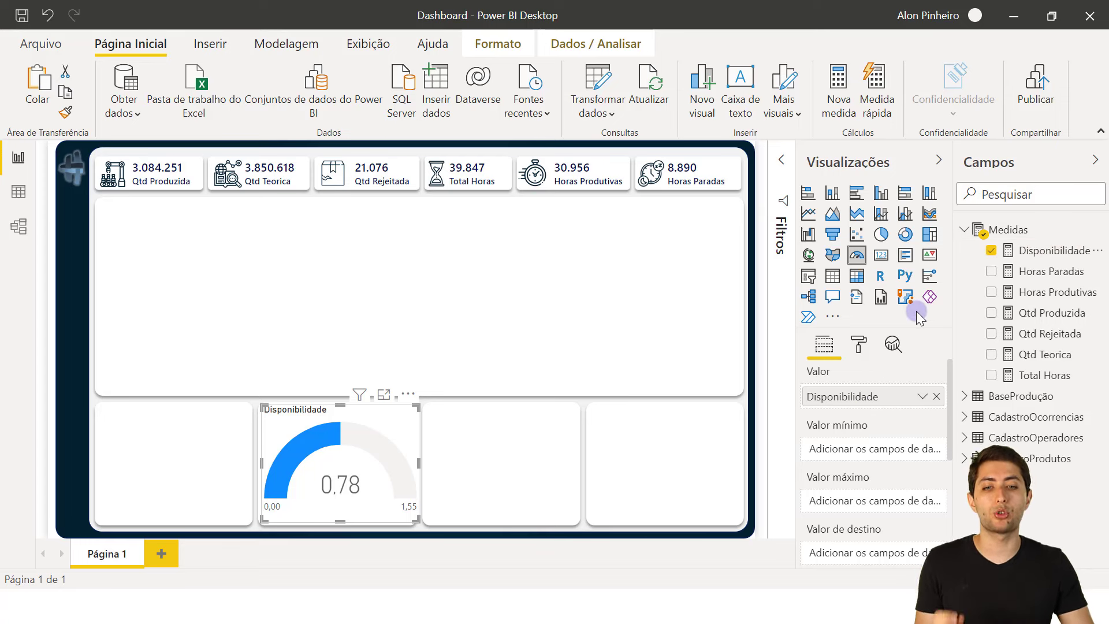
left_click(1050, 251)
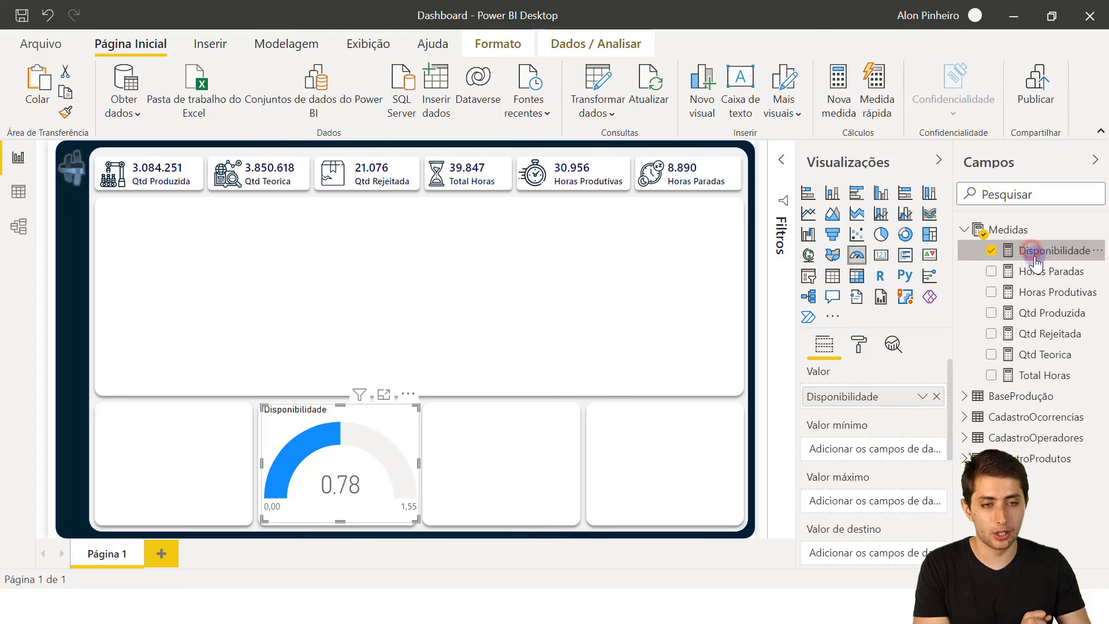
left_click(257, 106)
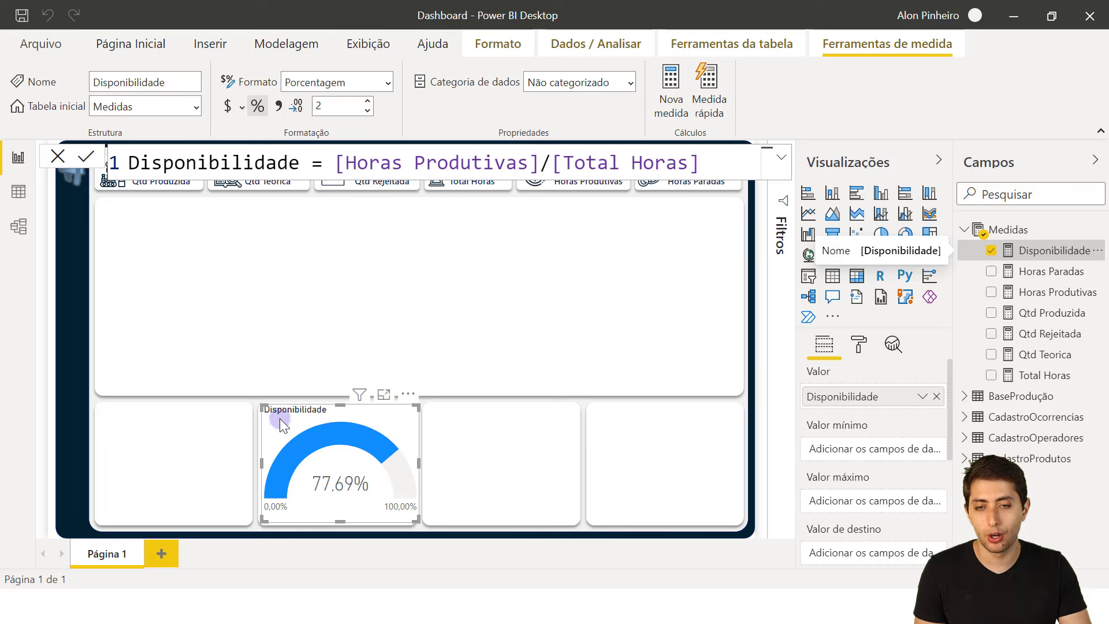
mouse_move(286, 485)
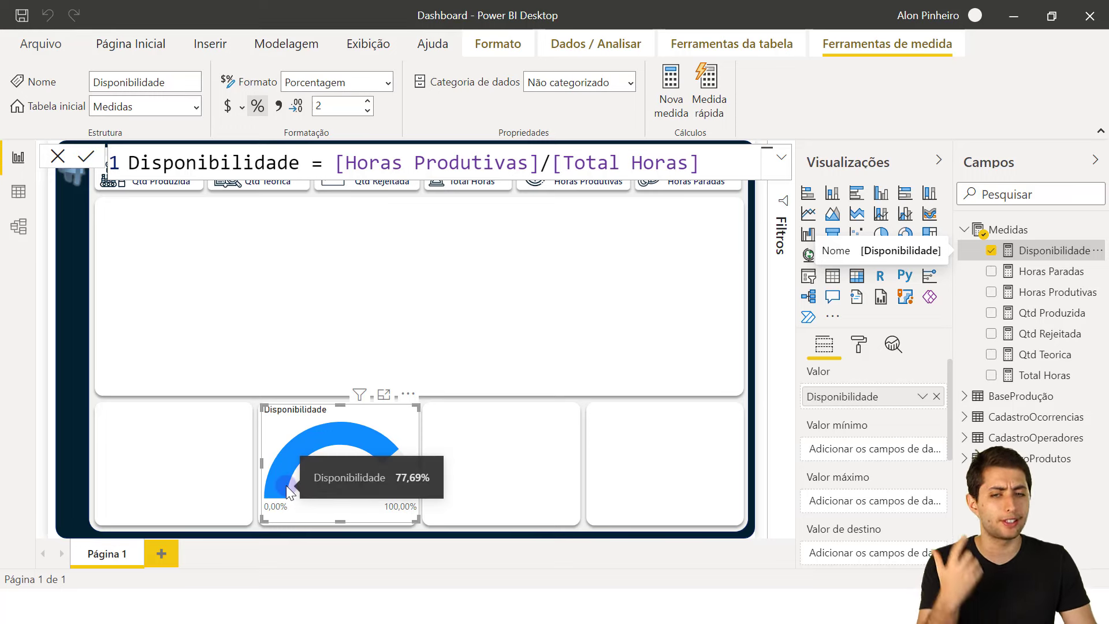
Set the Disponibilidade gauge's fill colour to the second-darkest shade of the theme's dark blue.
left_click(851, 345)
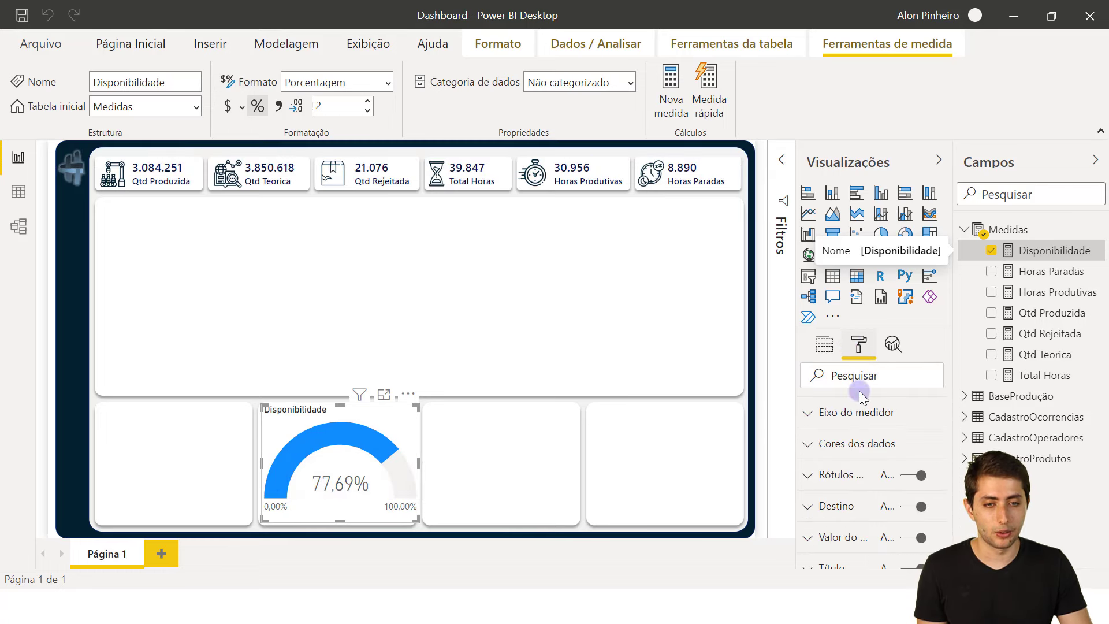
left_click(851, 450)
left_click(850, 445)
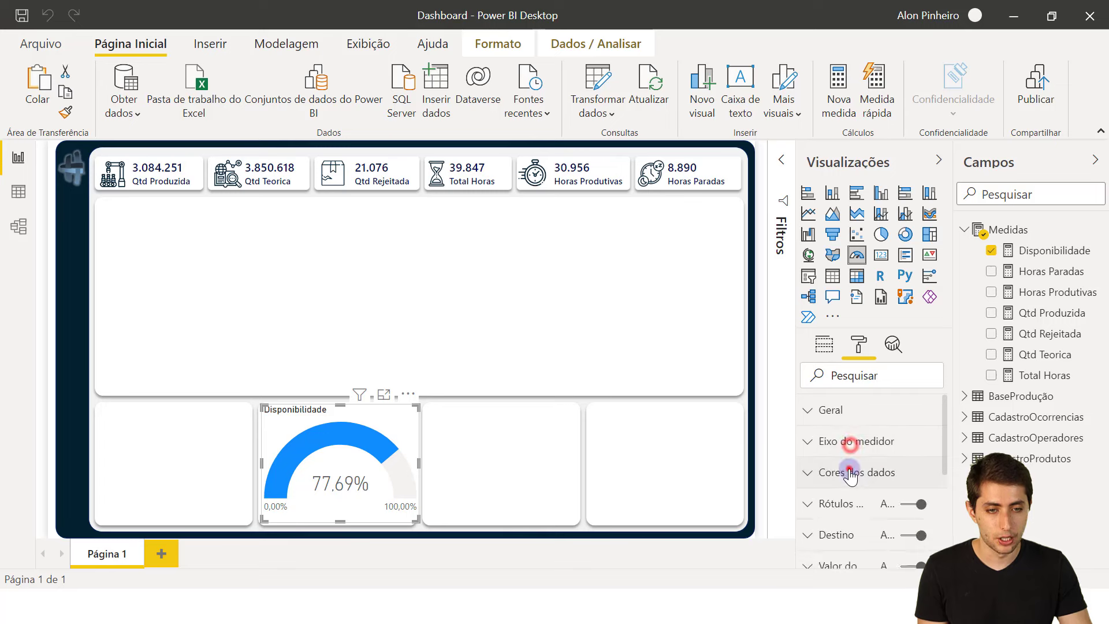
left_click(862, 469)
scroll(860, 462, "down", 2)
left_click(836, 438)
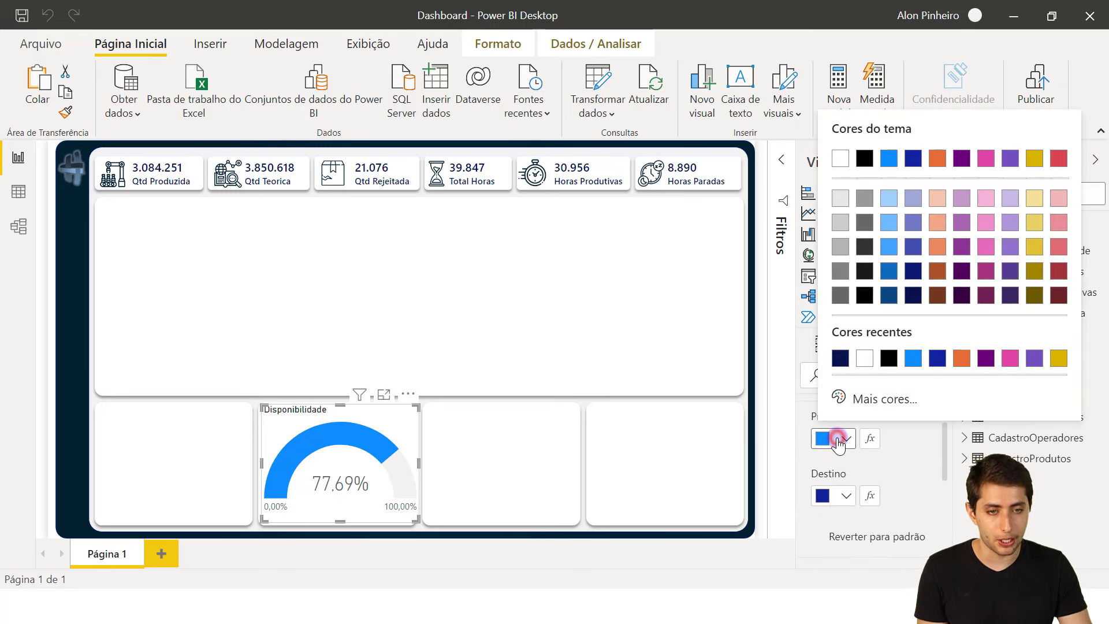
left_click(912, 248)
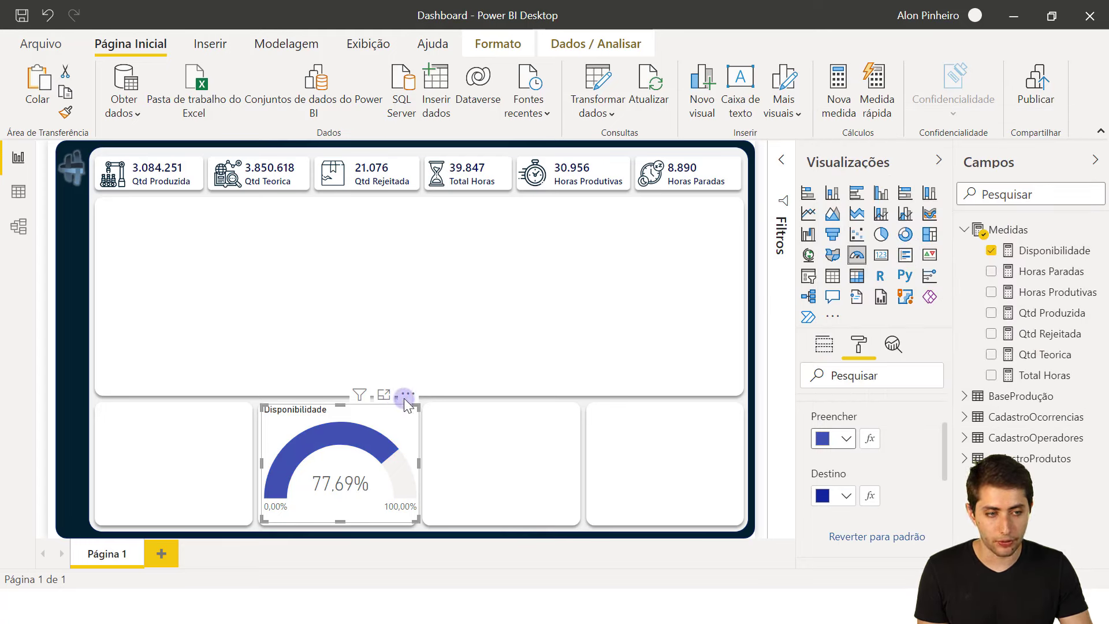
left_click(833, 445)
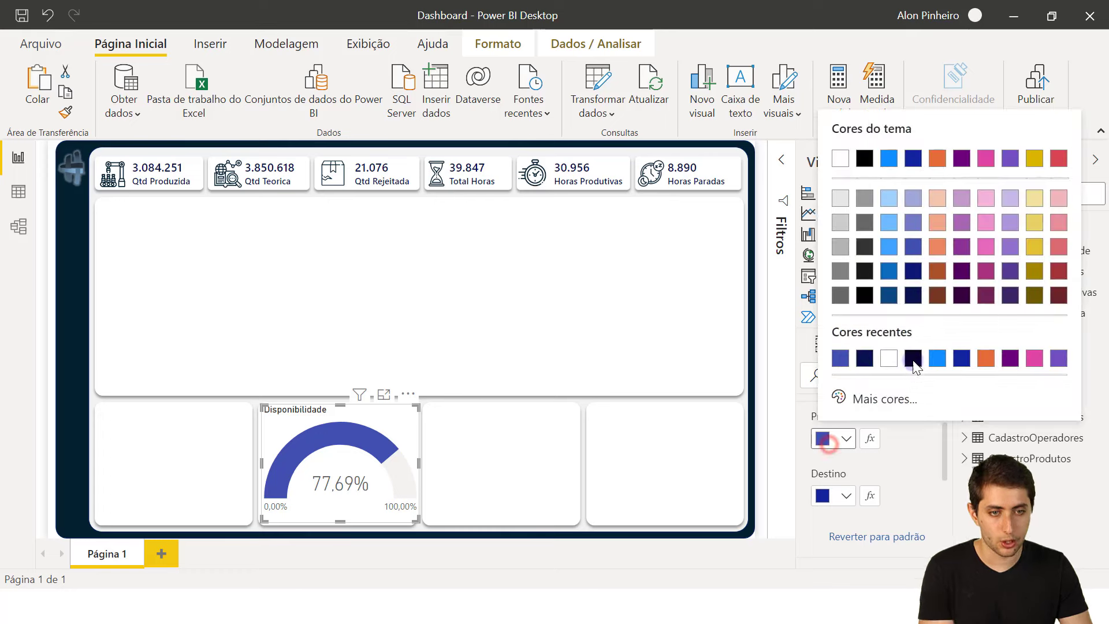
left_click(915, 271)
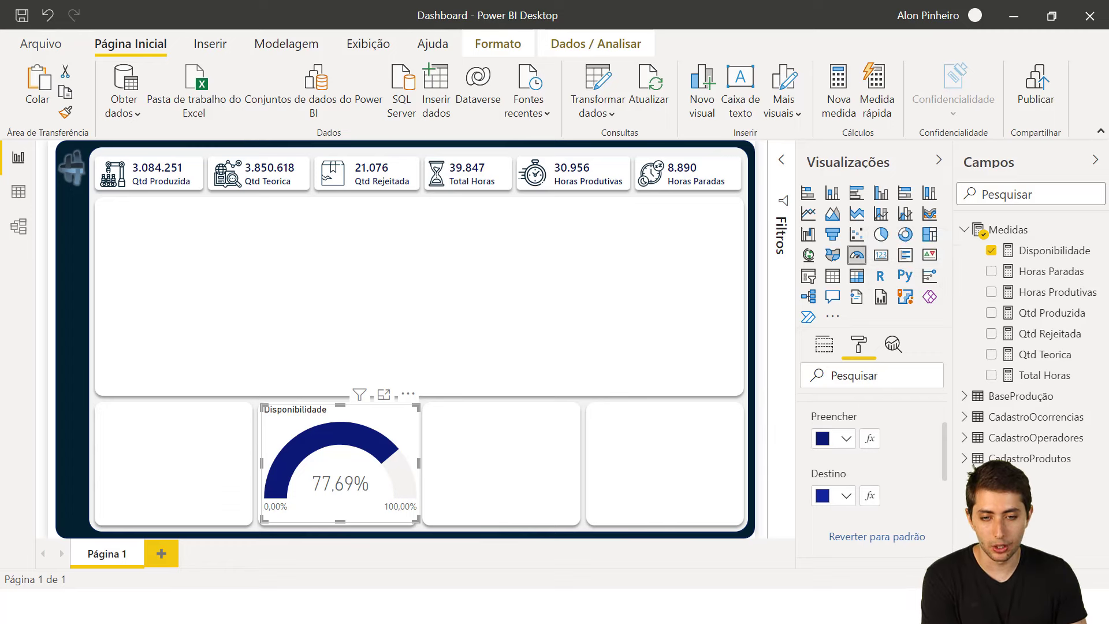
Review the Produtividade formula in the Indicadores.rtf notes in WordPad, and return to the Power BI dashboard.
key("alt+Tab")
left_click_drag(212, 338, 42, 343)
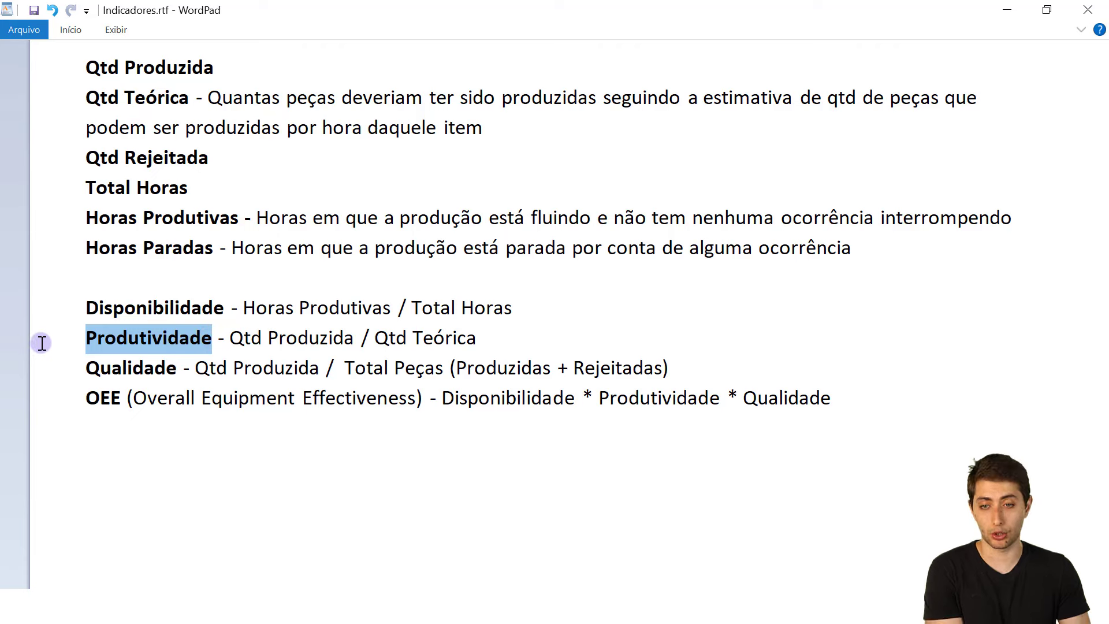
left_click(219, 338)
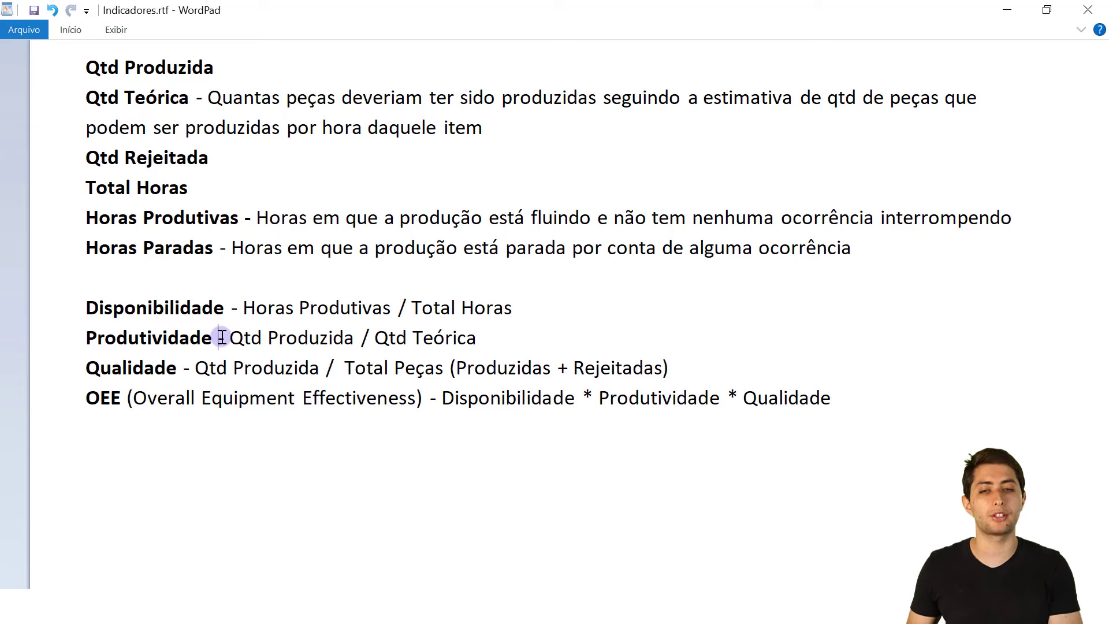
left_click_drag(229, 338, 487, 345)
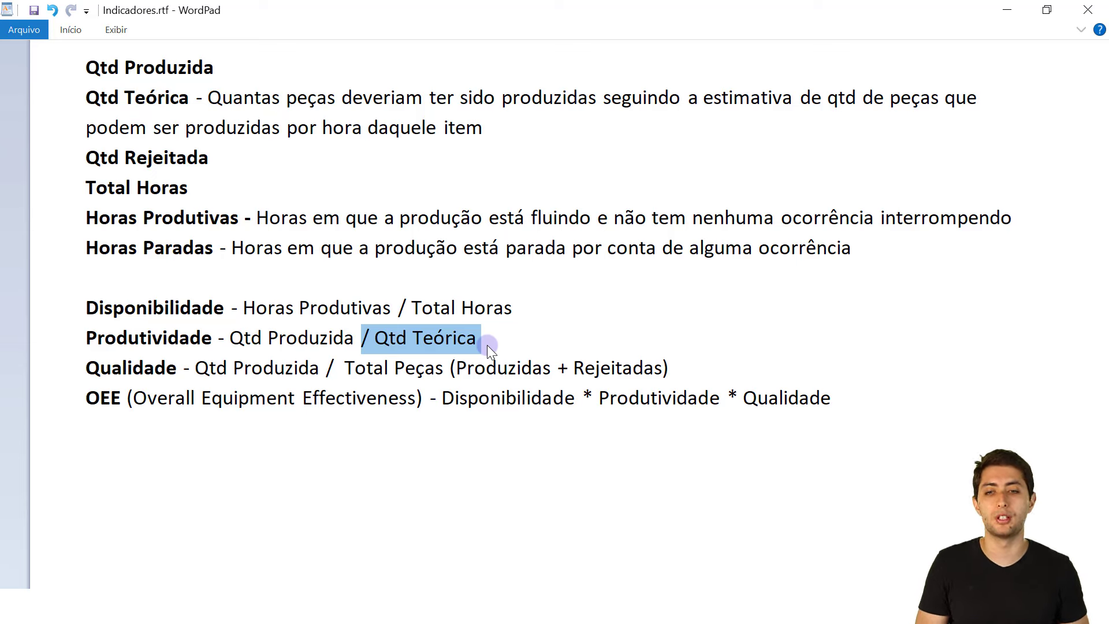
left_click_drag(217, 337, 85, 323)
double_click(325, 341)
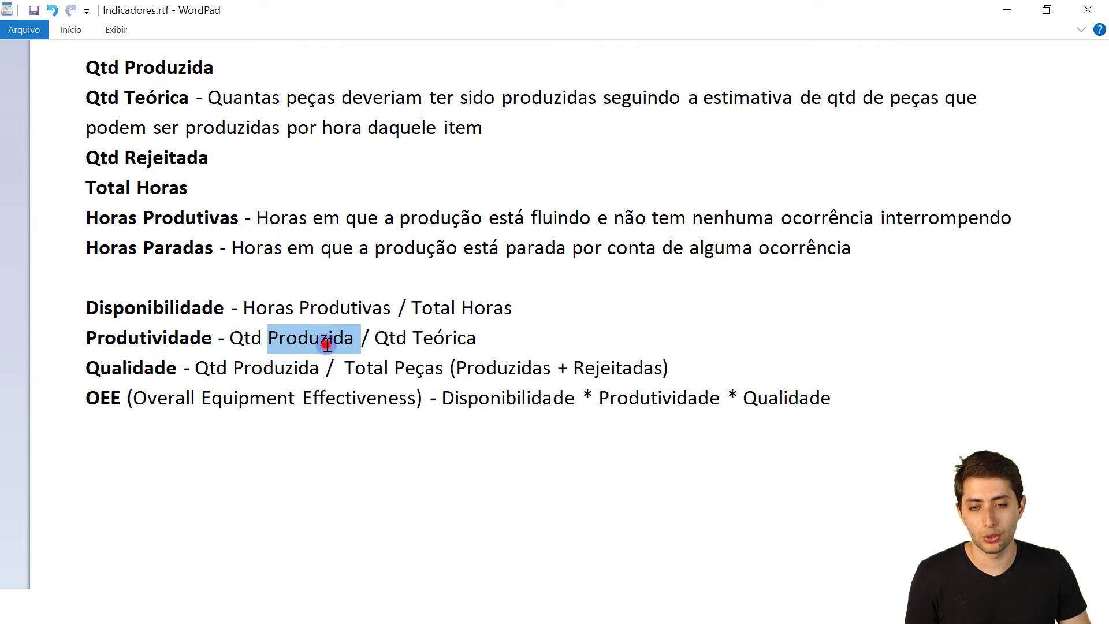
double_click(443, 334)
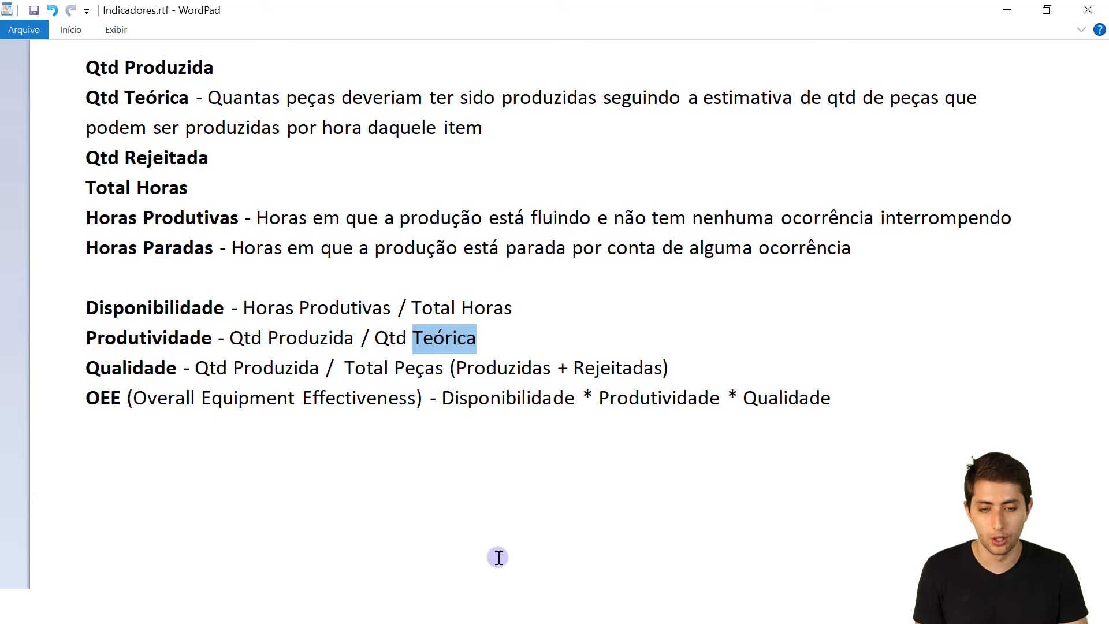
left_click(486, 536)
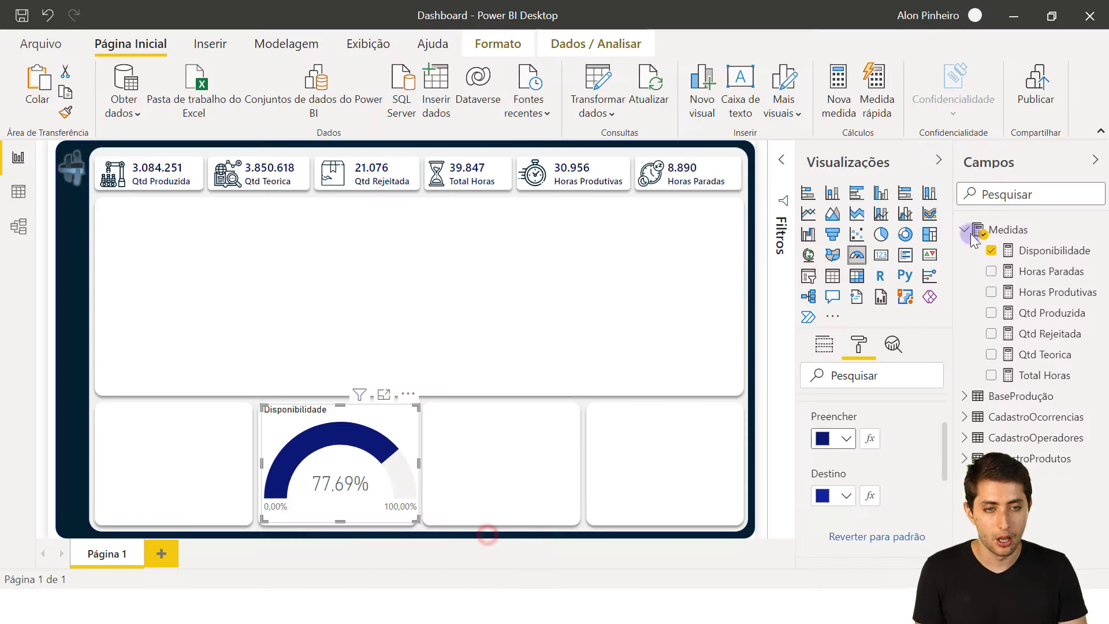
Create the measure Produtividade = [Qtd Produzida]/[Qtd Teorica] in the Medidas table.
right_click(1005, 232)
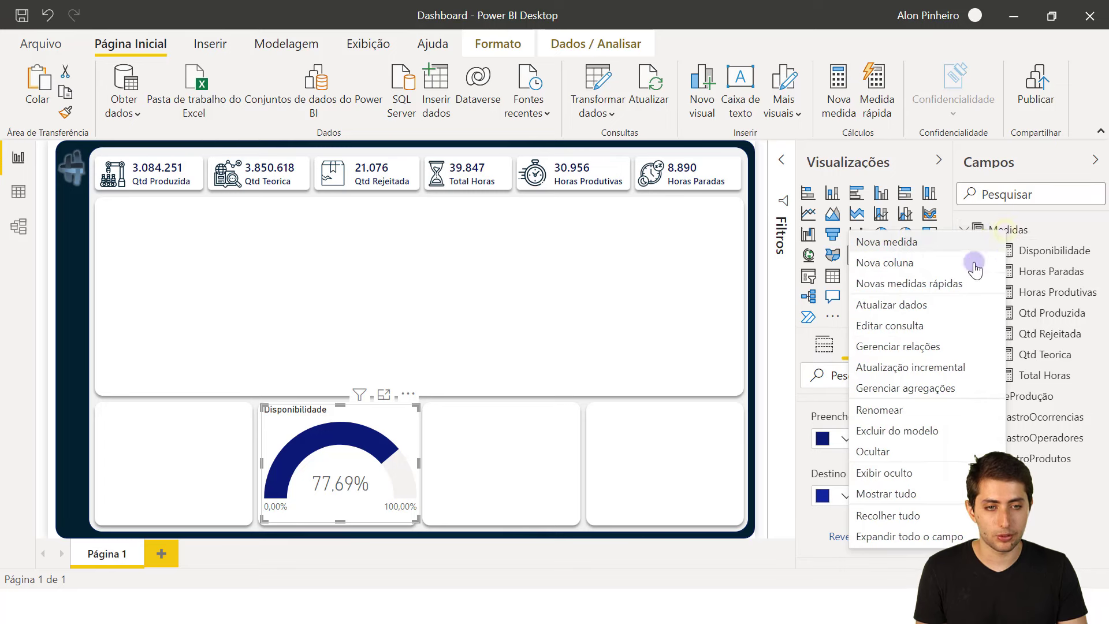
left_click(904, 243)
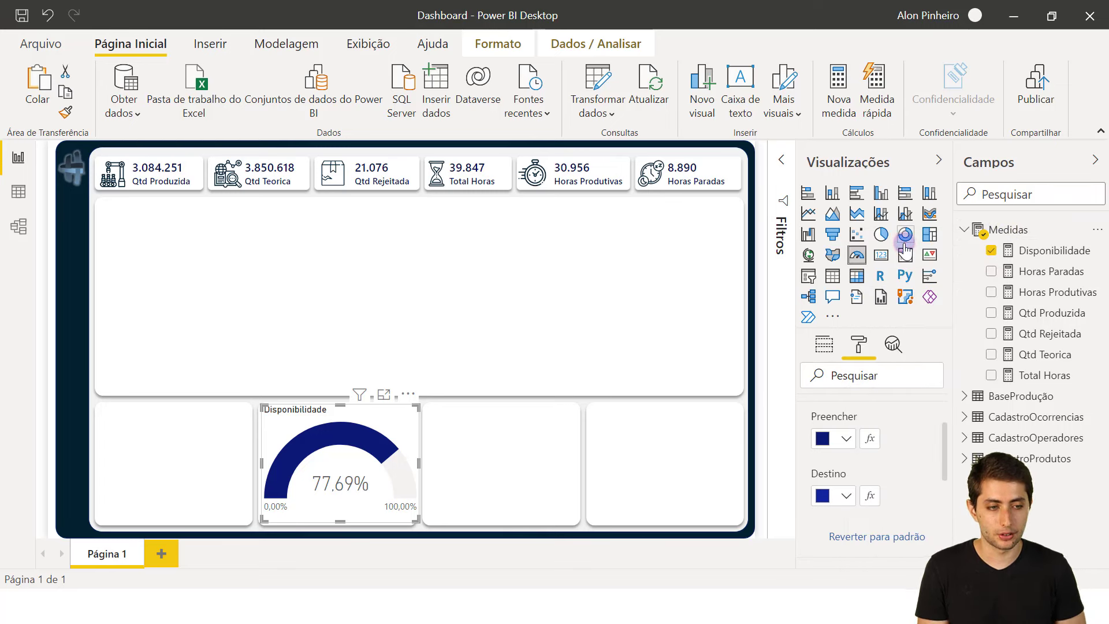
type("Prod")
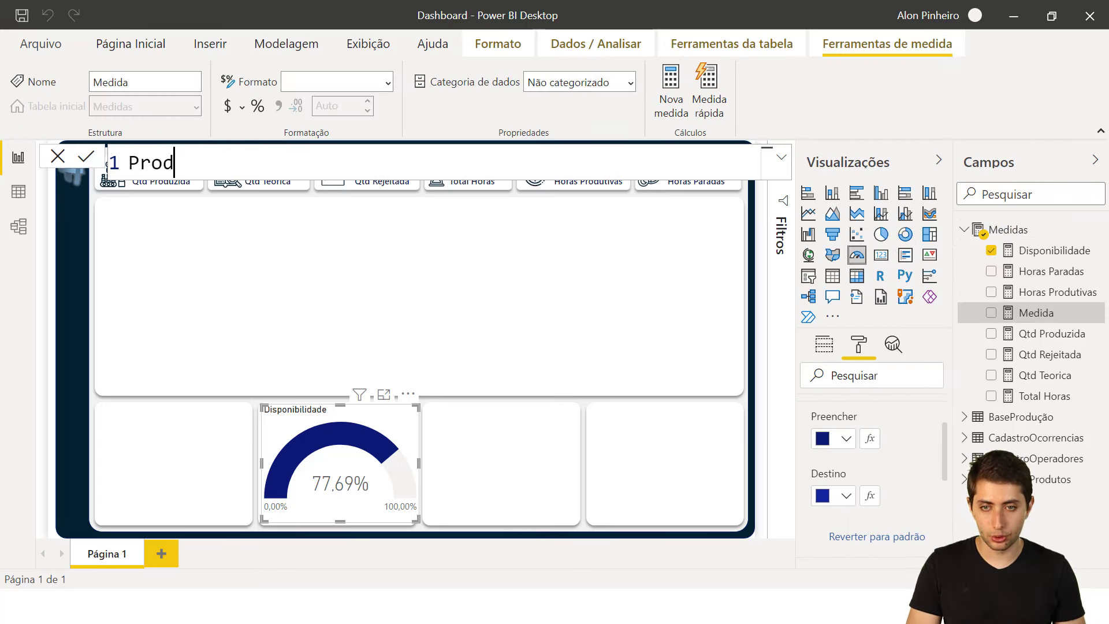
type("utividade = ")
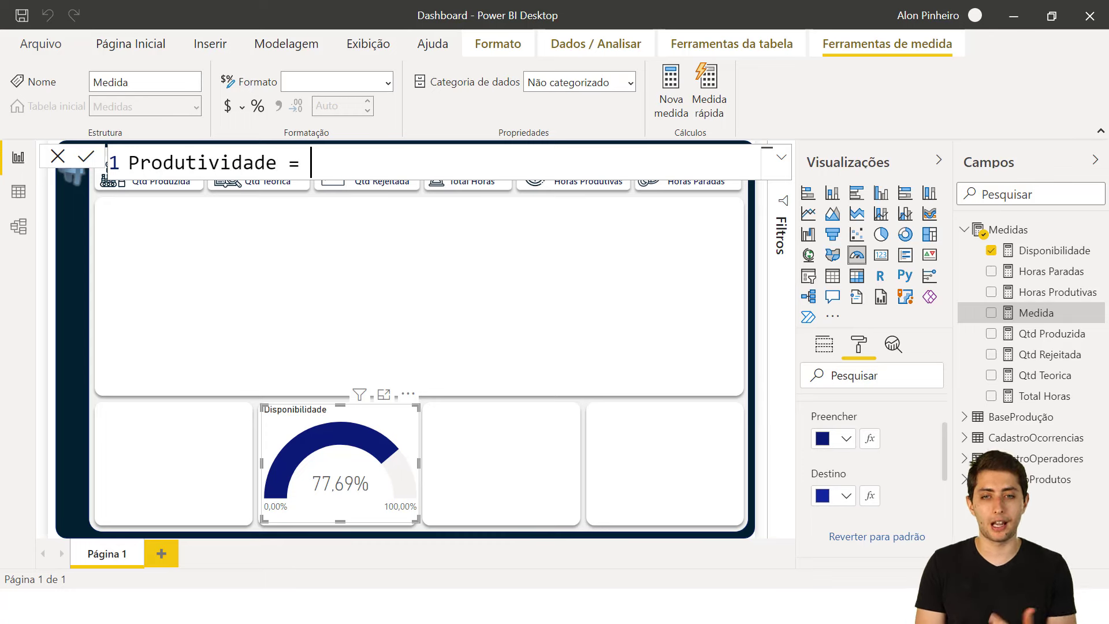
type("qtd pro")
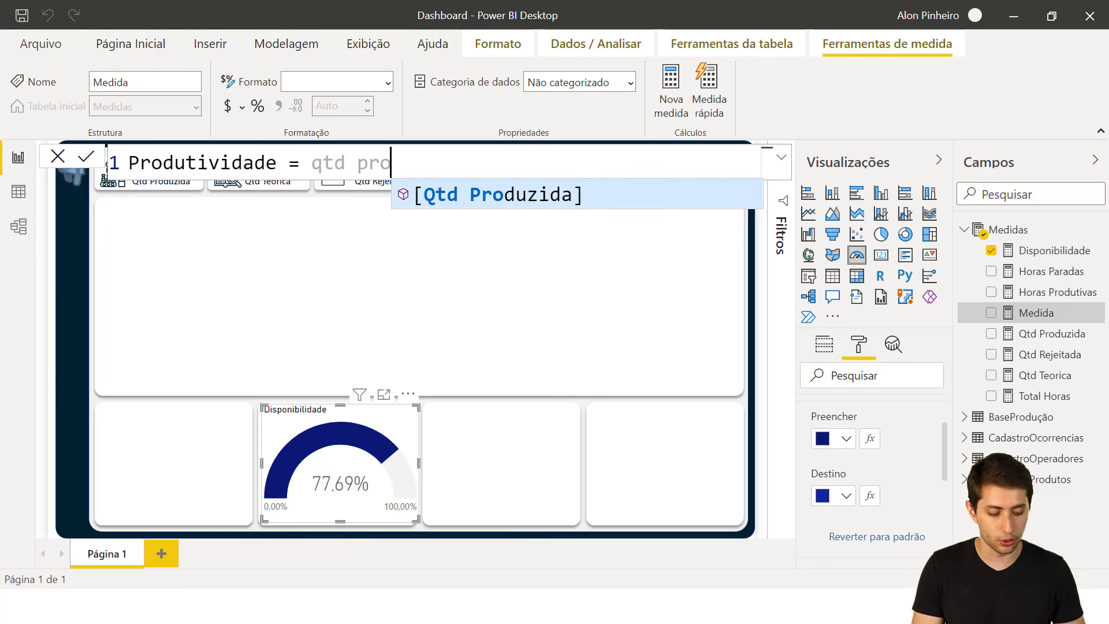
key("Tab")
type("/")
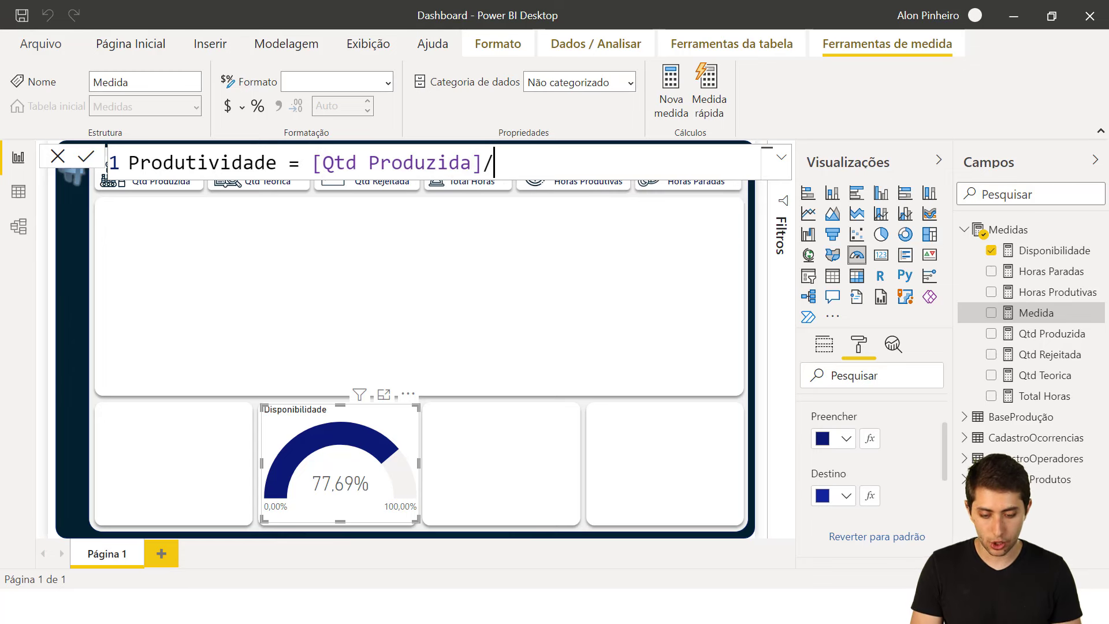
type("qtd teo")
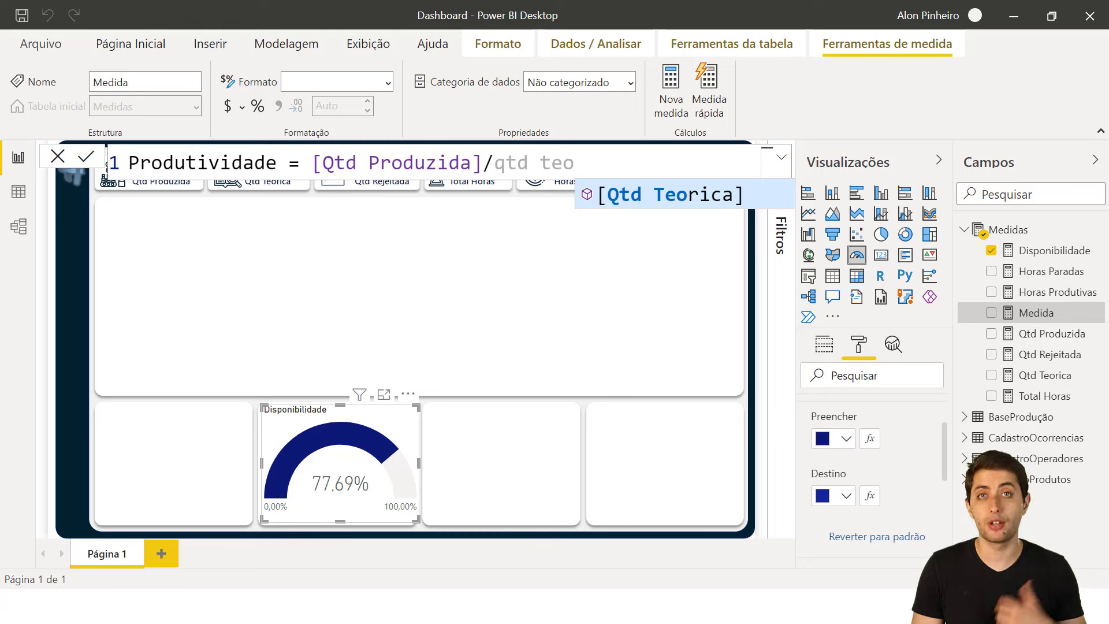
key("Tab")
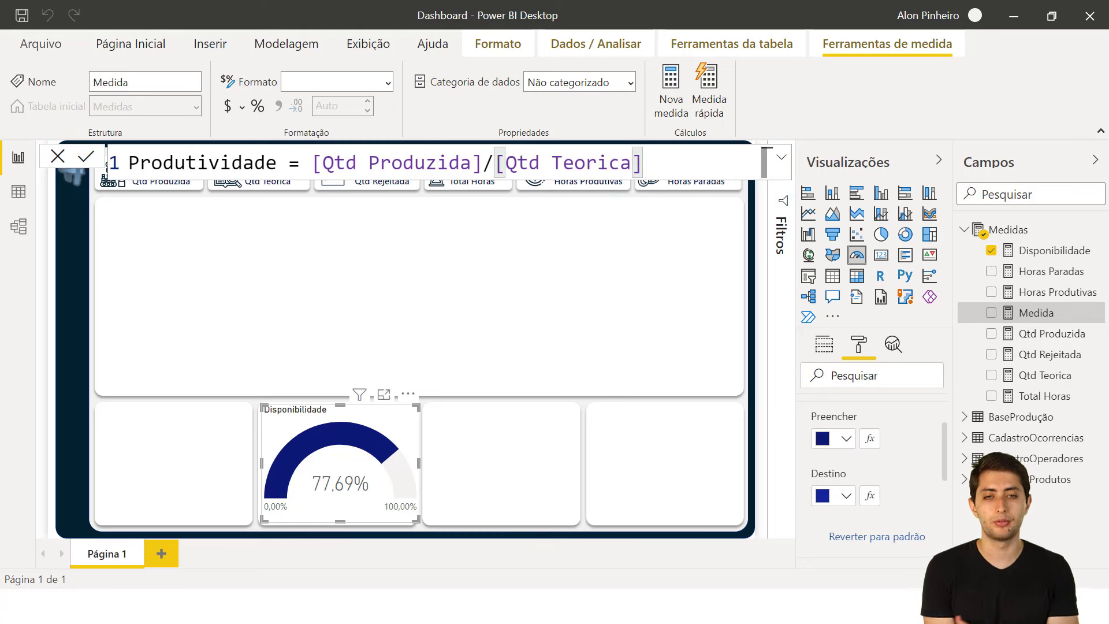
key("Return")
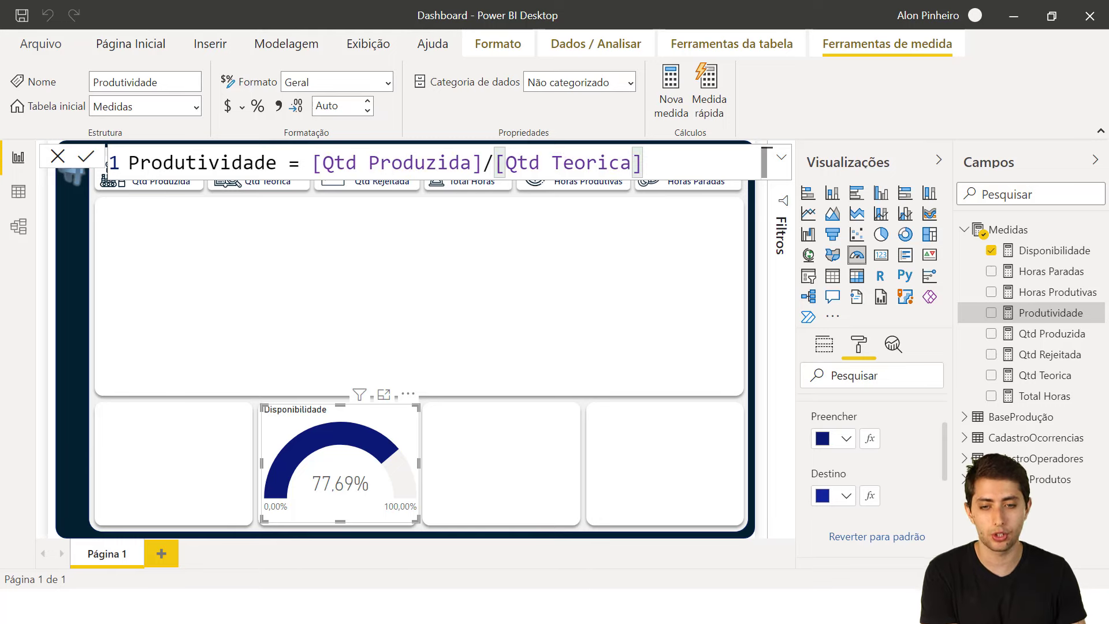
Duplicate the Disponibilidade gauge and place the copy over the third of the four small boxes.
left_click(321, 420)
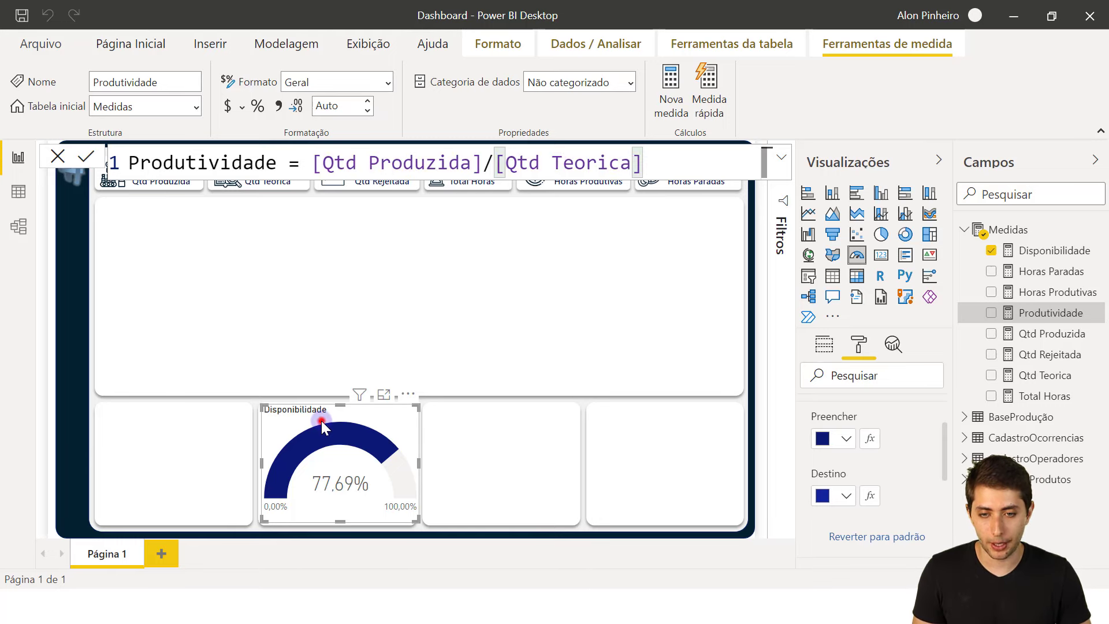
key("ctrl+c")
key("ctrl+v")
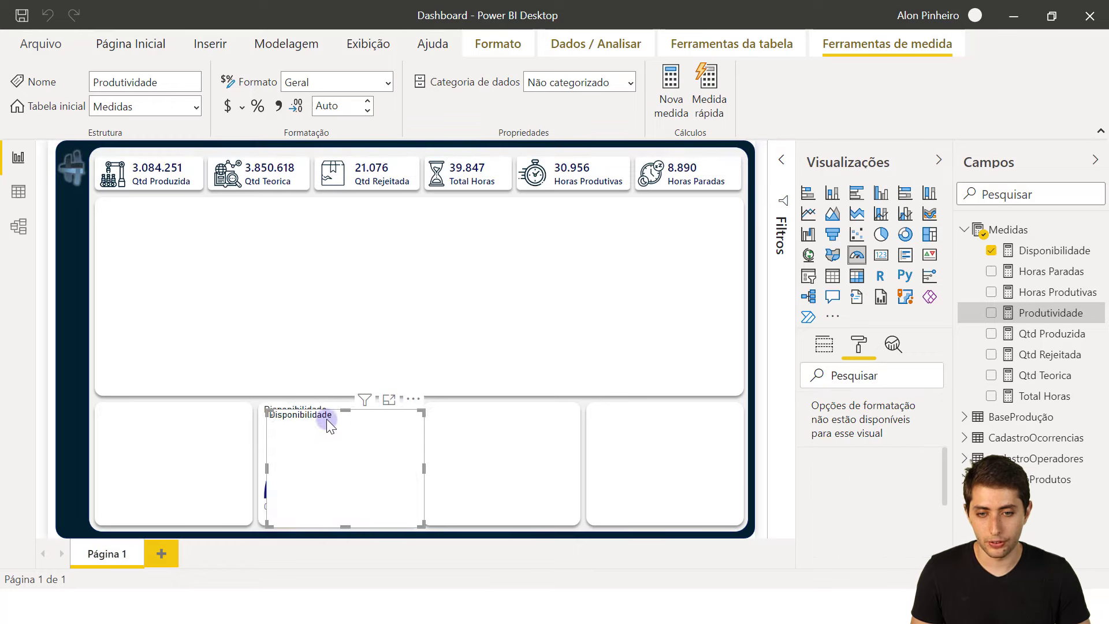
left_click_drag(337, 433, 493, 428)
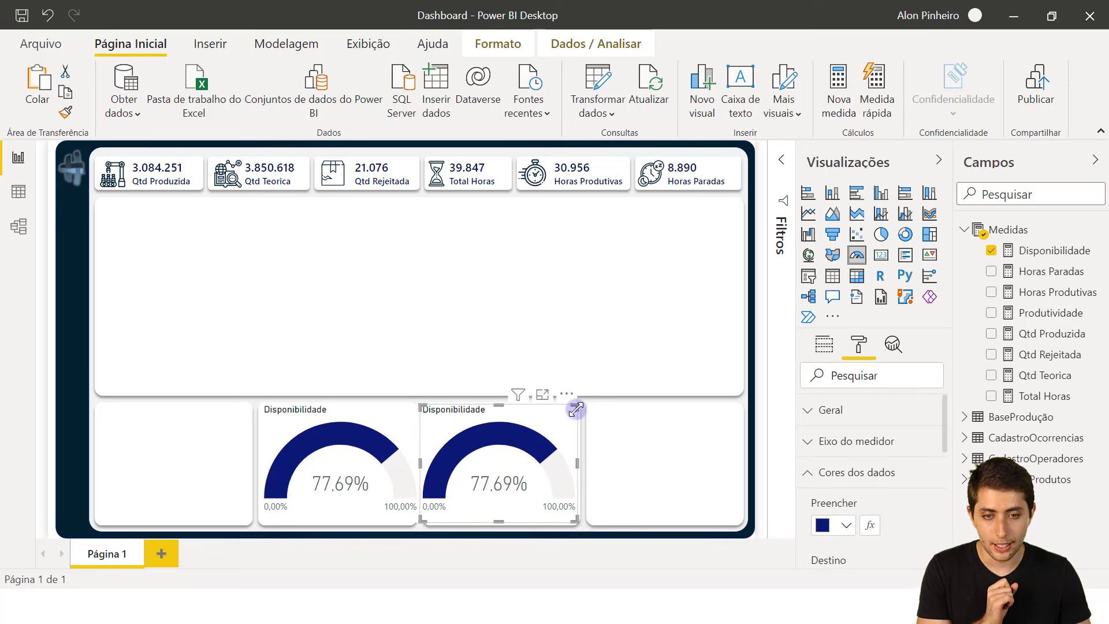
mouse_move(575, 409)
left_mouse_down()
mouse_move(616, 369)
mouse_move(595, 396)
mouse_move(559, 413)
mouse_move(575, 408)
left_mouse_up()
left_click_drag(528, 444, 532, 446)
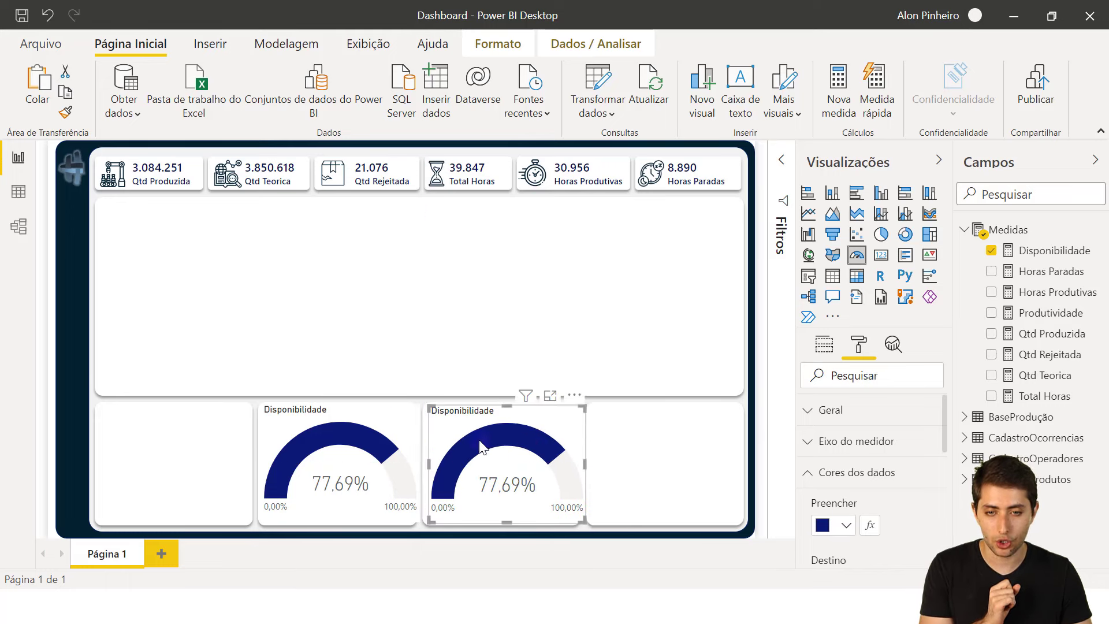
Turn off the background of both Disponibilidade gauges and nudge the copy slightly left within the third small box.
left_click(397, 447)
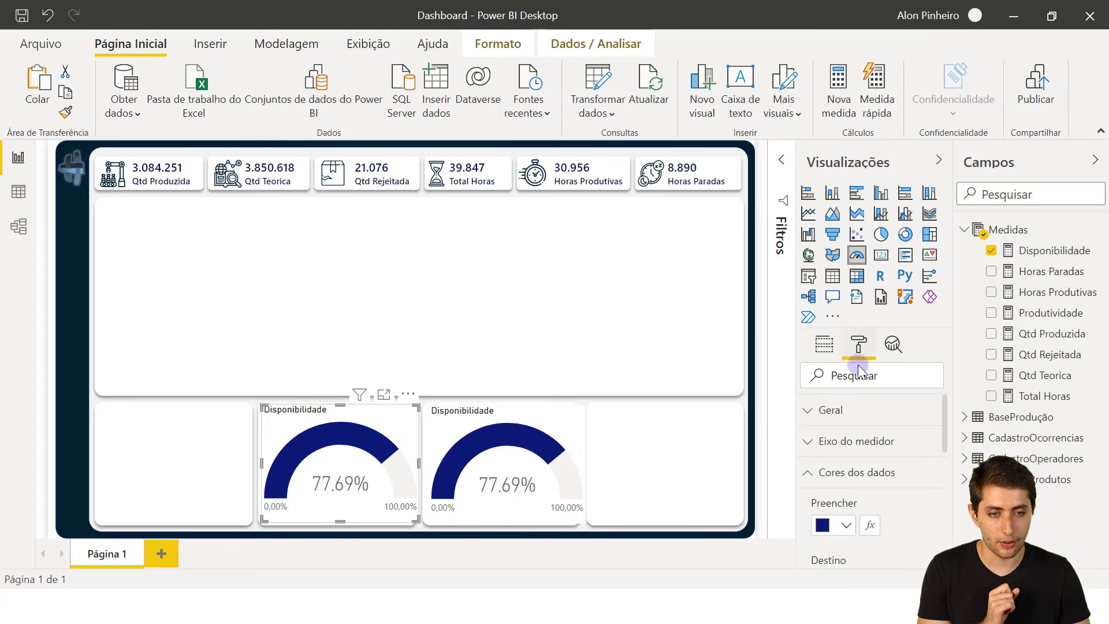
scroll(872, 478, "down", 5)
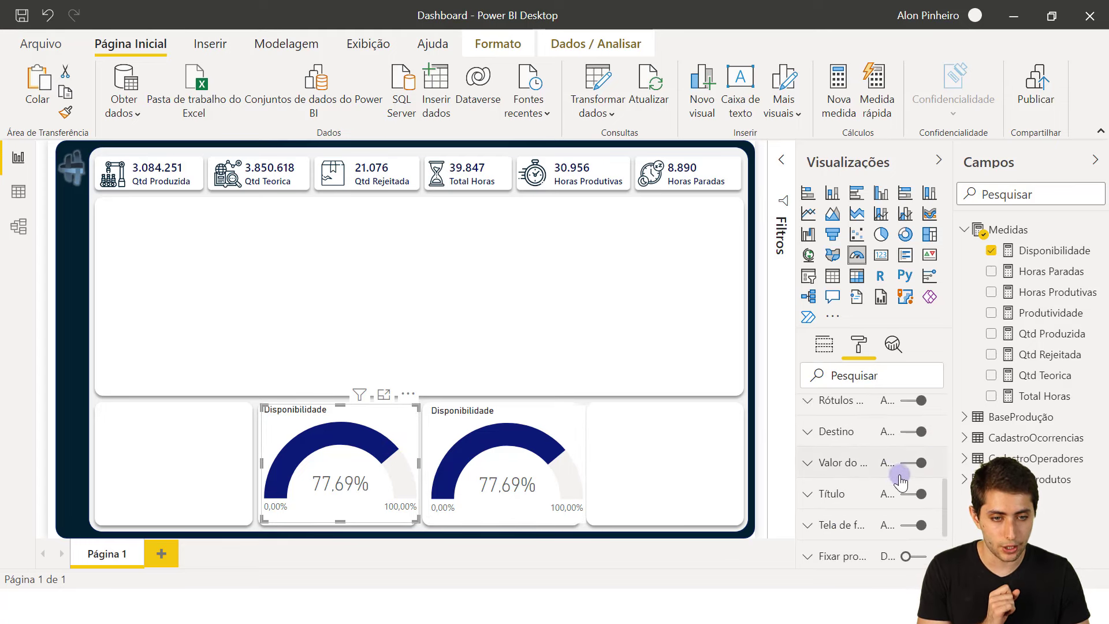
left_click(918, 525)
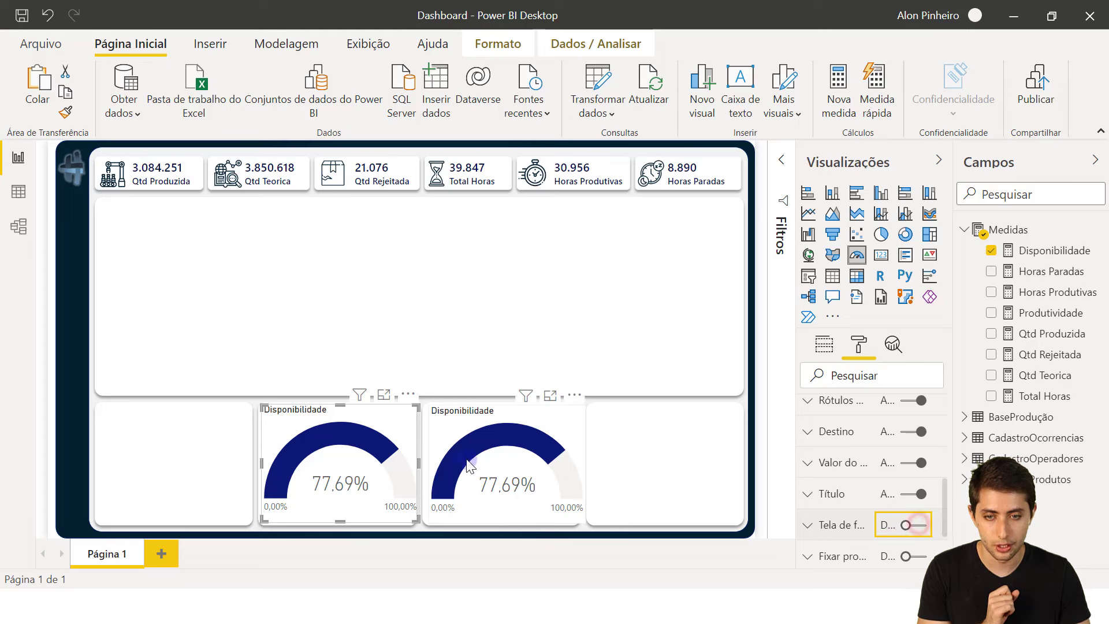
left_click(507, 448)
left_click(921, 525)
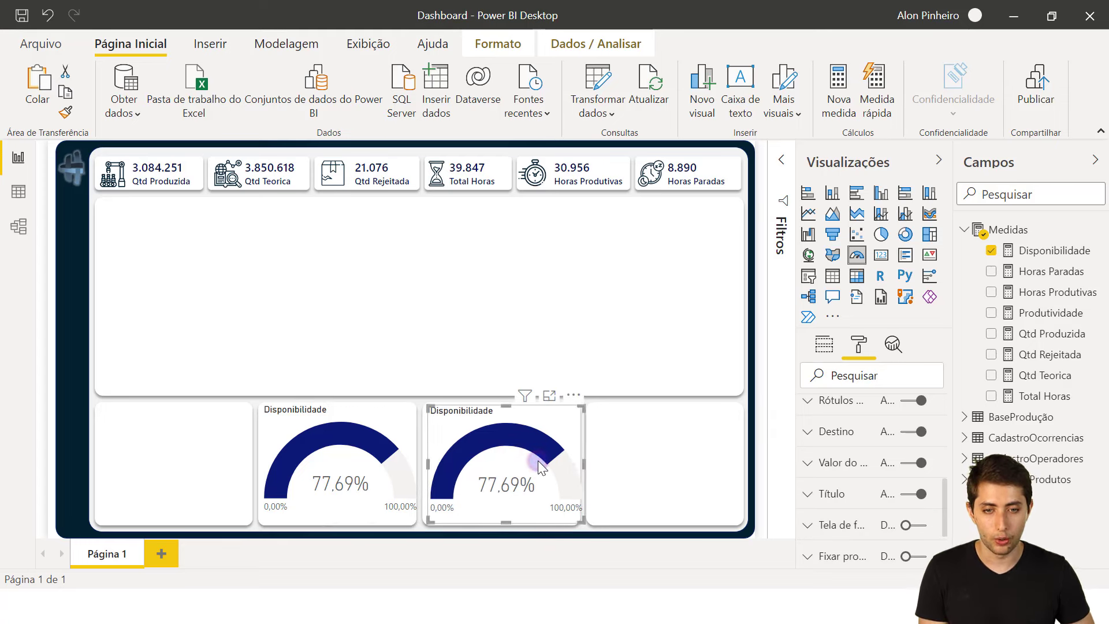
key("Left")
key("Left")
key("Left")
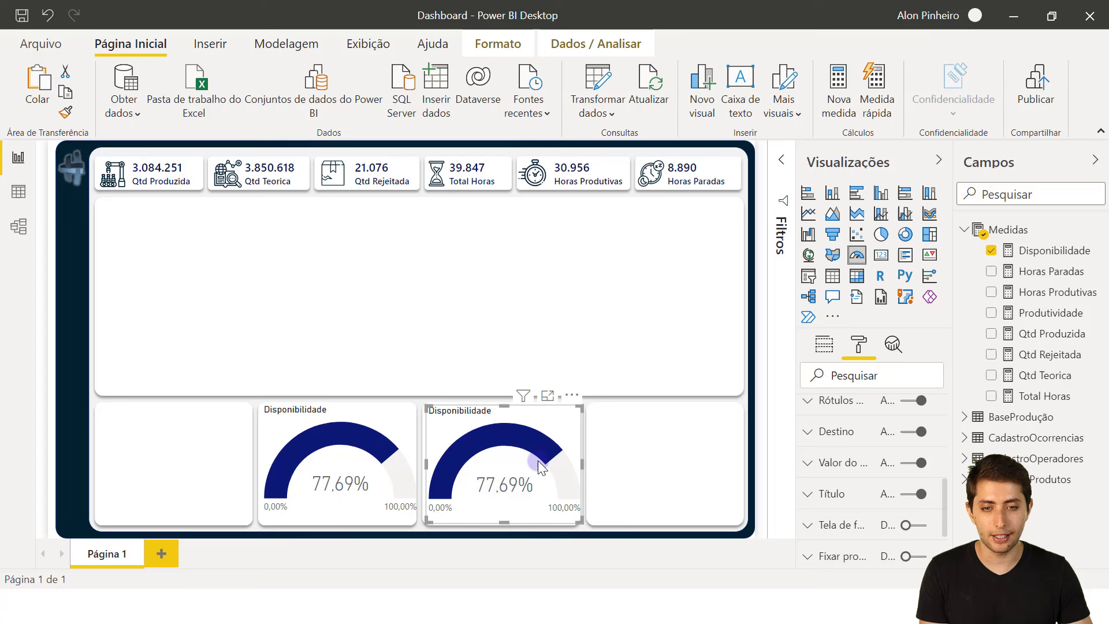
Replace the copied gauge's value with Produtividade and format that measure as a percentage.
left_click(821, 344)
left_click(936, 397)
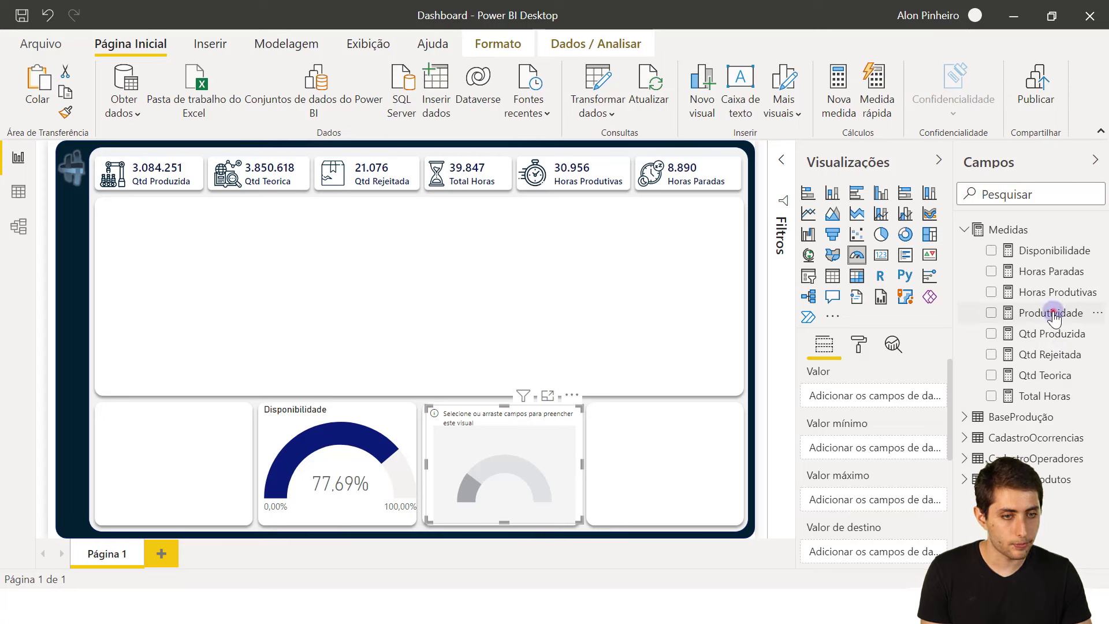
left_click_drag(1049, 312, 854, 392)
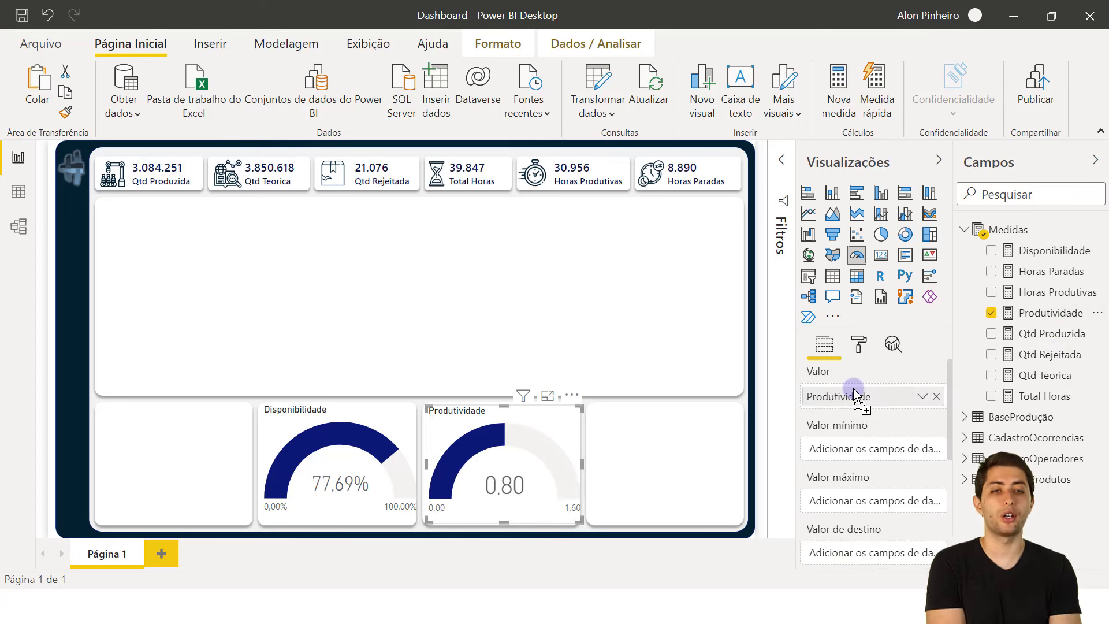
left_click(1025, 315)
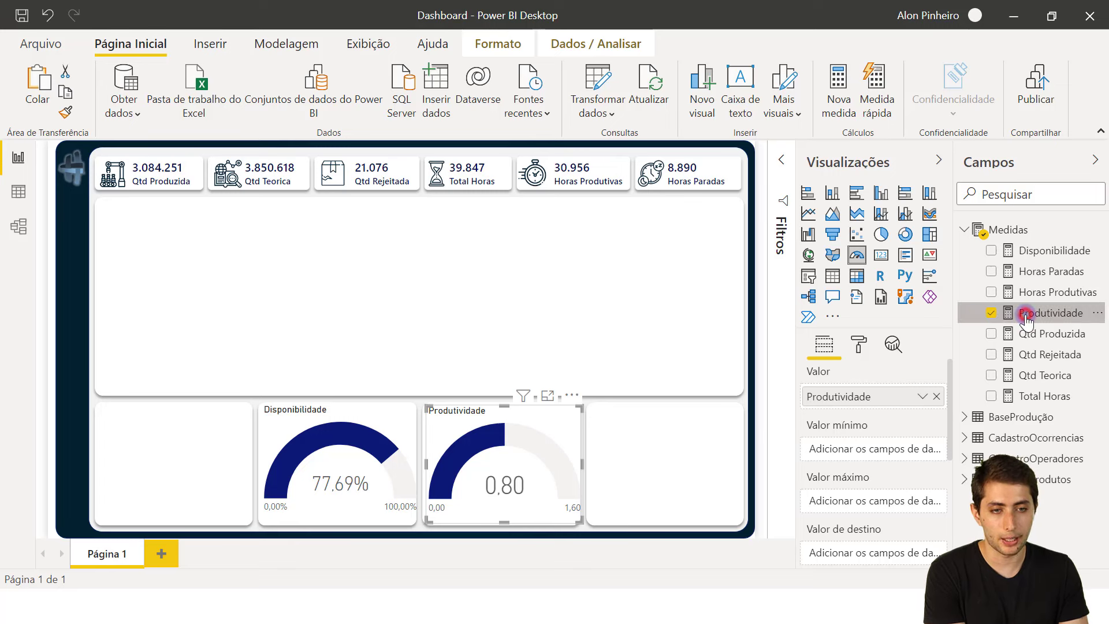
left_click(259, 110)
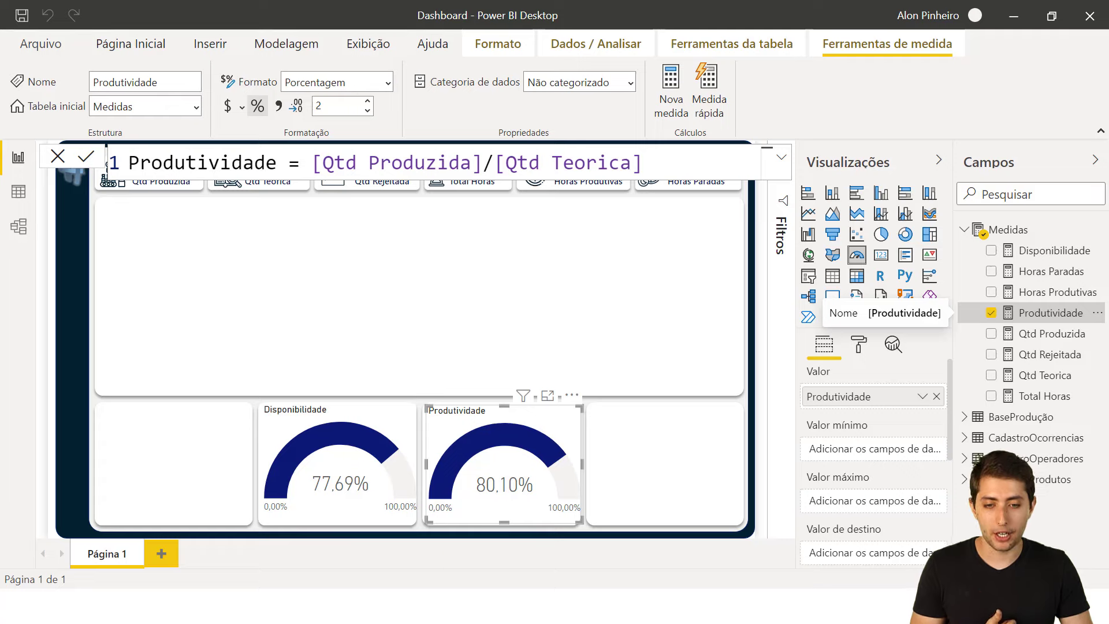
Review the Qualidade formula in the Indicadores.rtf notes in WordPad, and return to the Power BI dashboard.
left_click(424, 606)
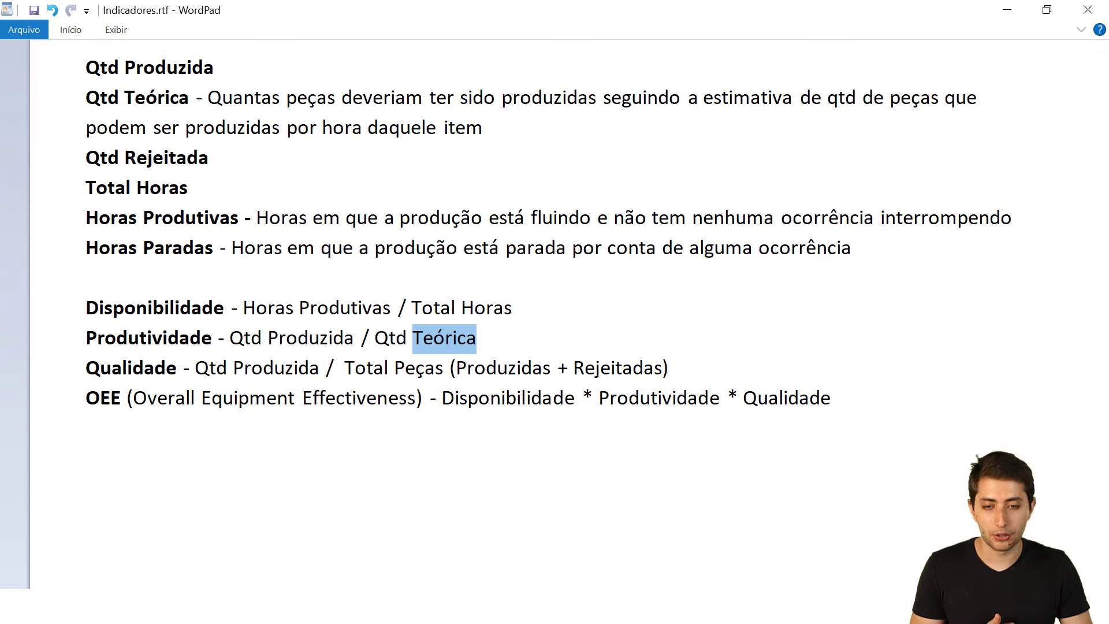
double_click(133, 368)
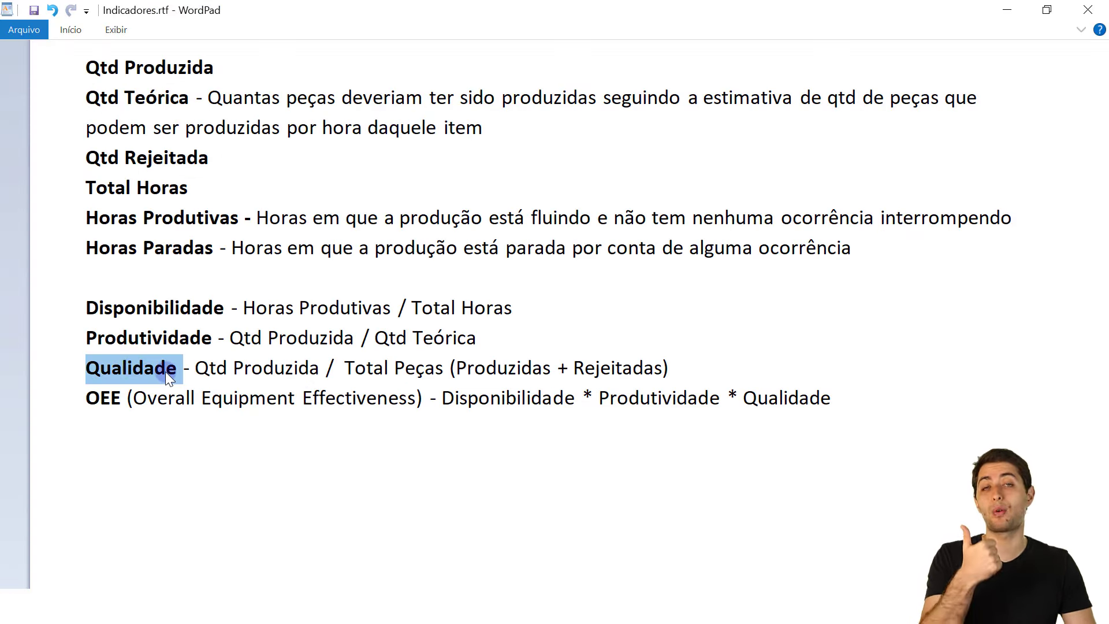
left_click_drag(196, 368, 297, 361)
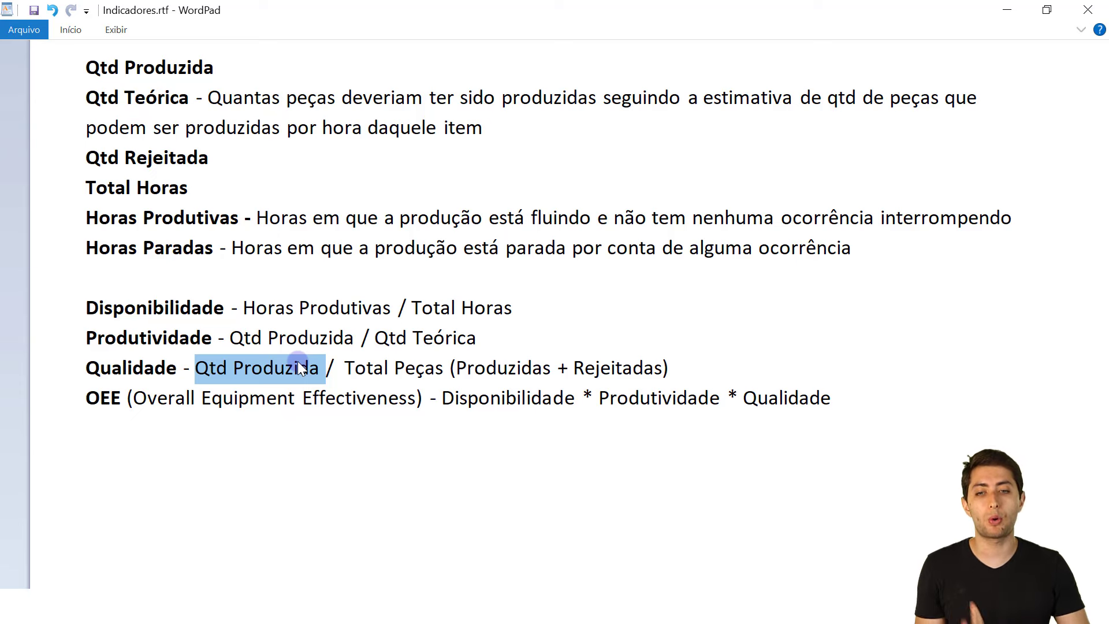
left_click(299, 364)
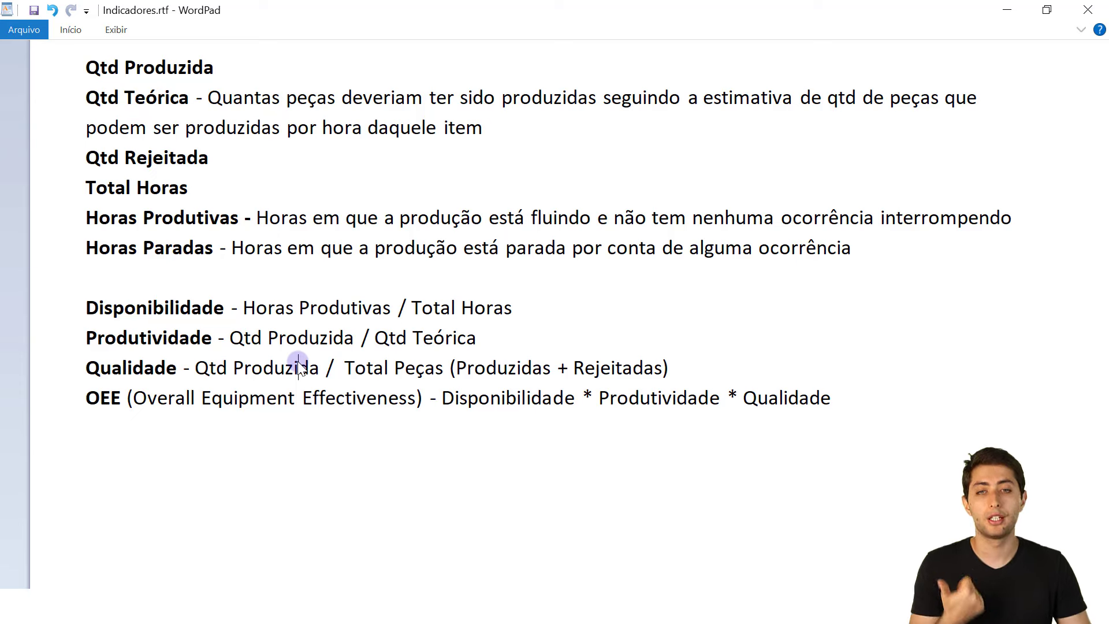
left_click_drag(198, 365, 286, 367)
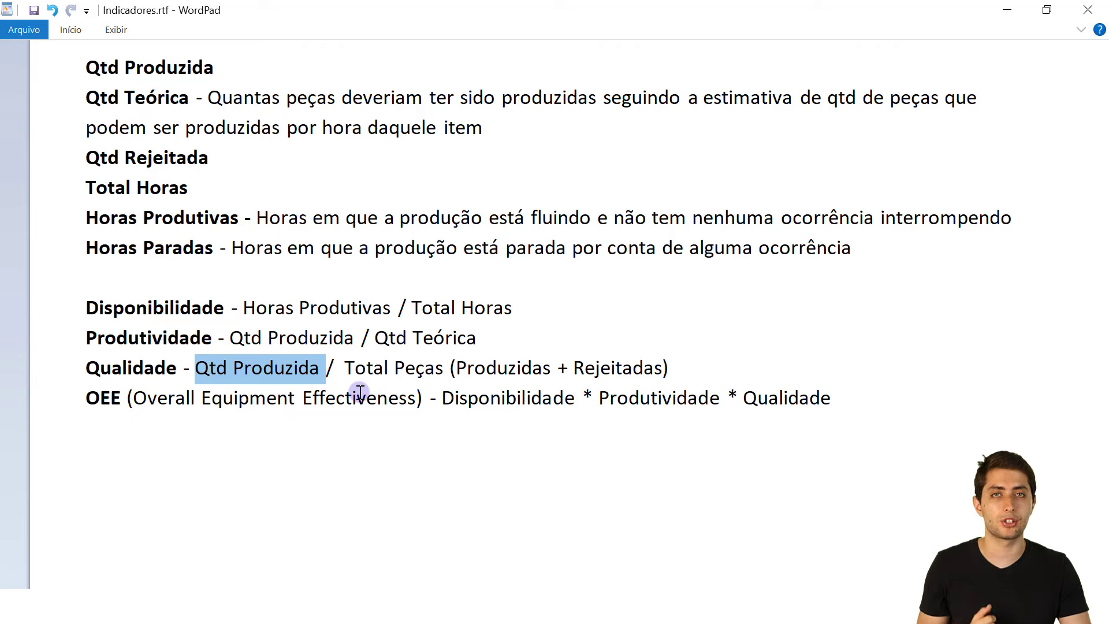
double_click(488, 373)
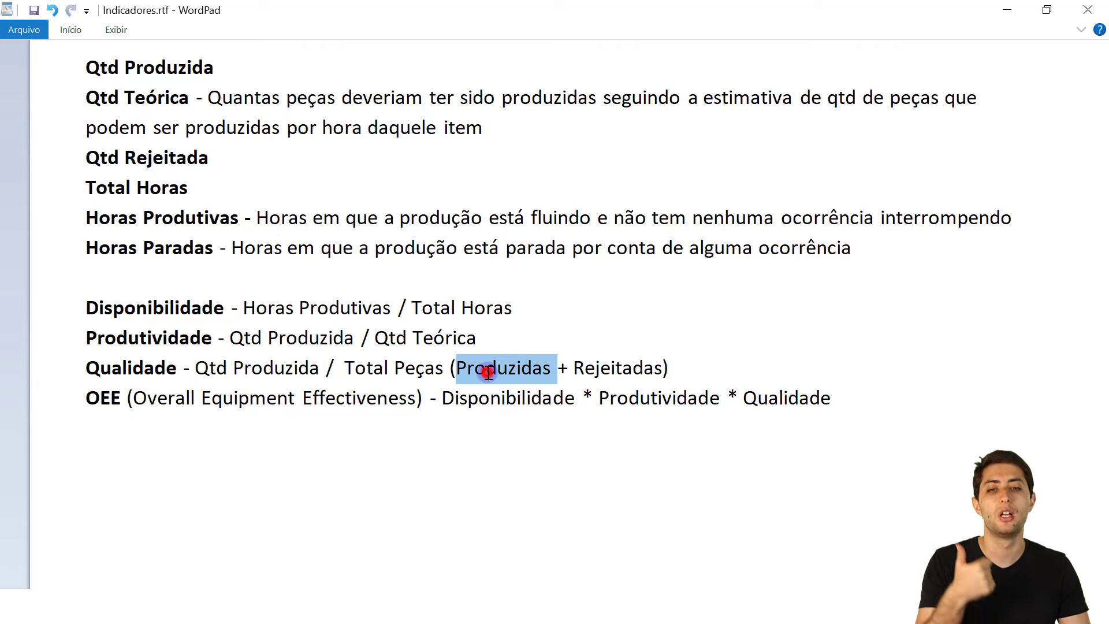
double_click(612, 372)
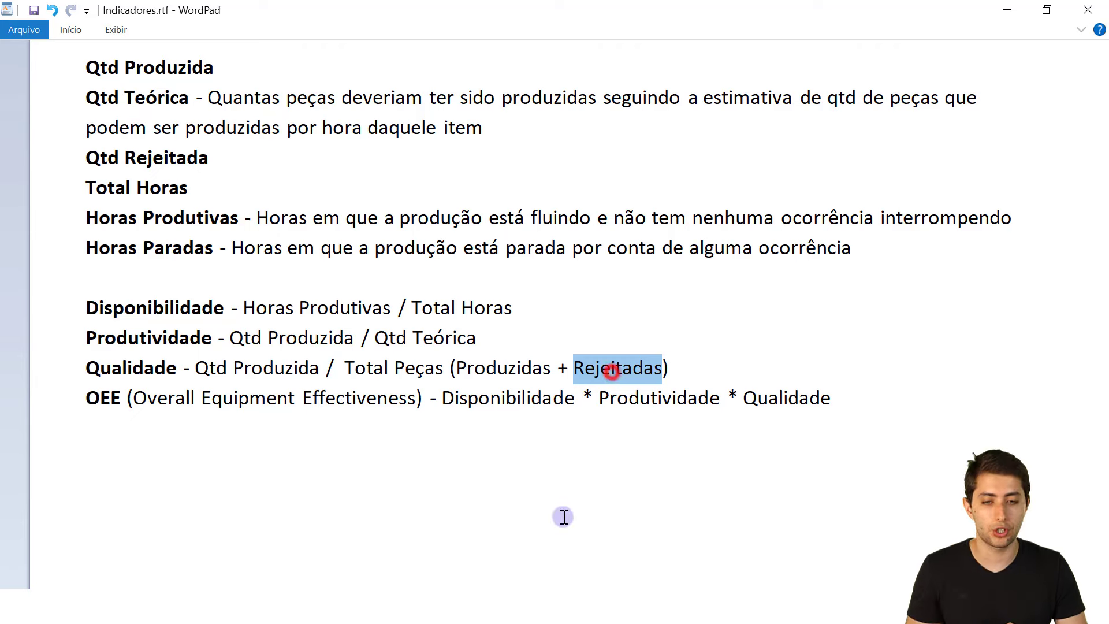
double_click(261, 365)
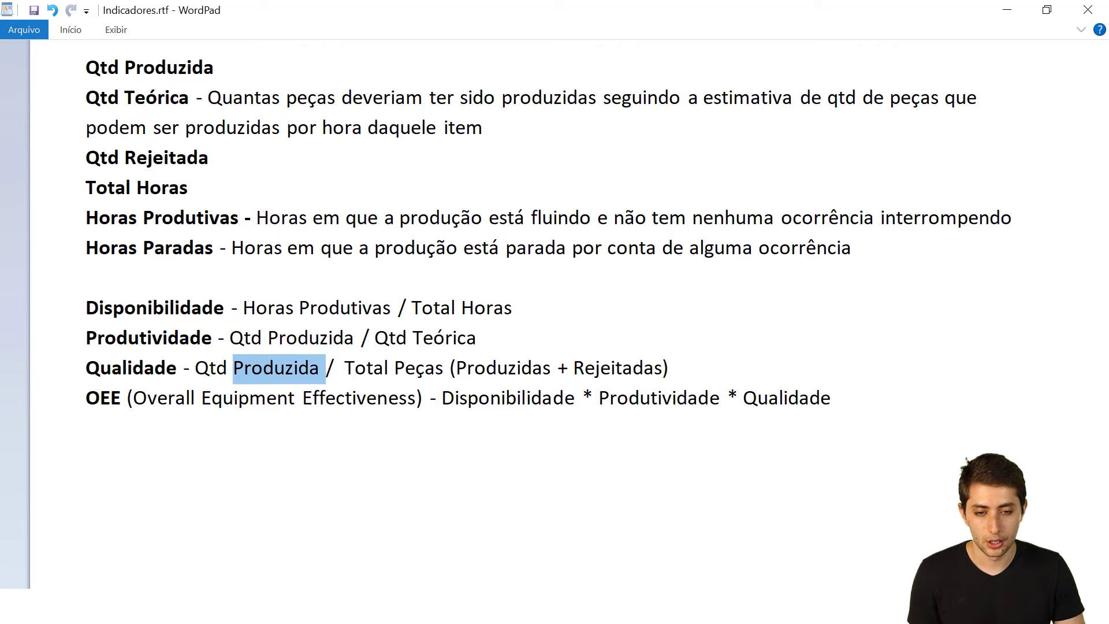
left_click(503, 605)
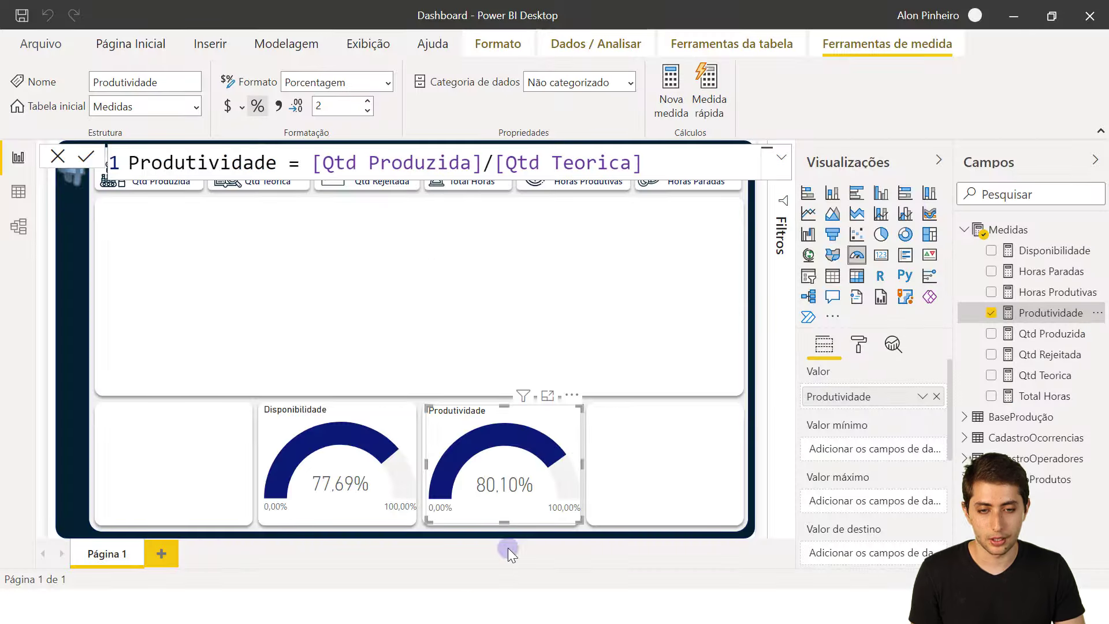
Create a measure in the Medidas table: Qualidade = [Qtd Produzida]/([Qtd Produzida]+[Qtd Rejeitada]).
right_click(1034, 230)
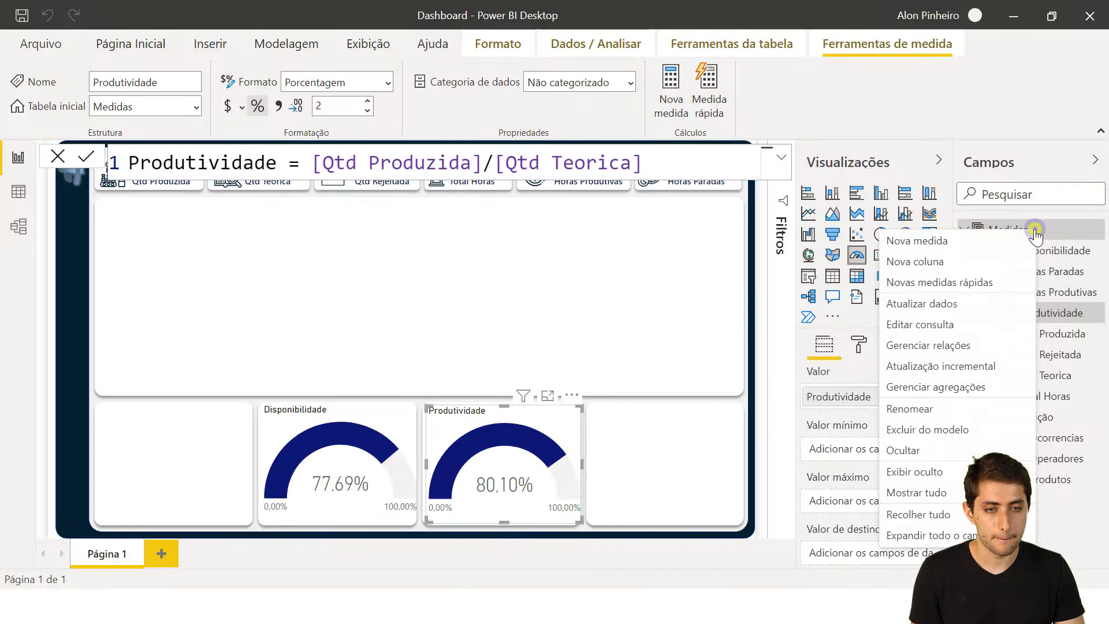
left_click(945, 240)
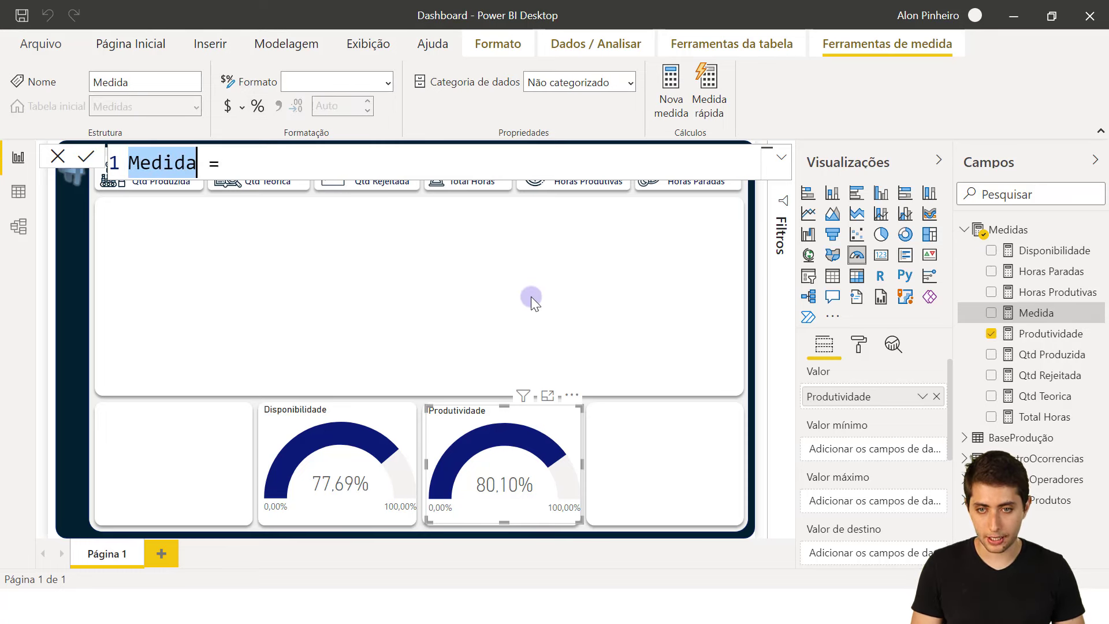
type("Qualidade")
key("End")
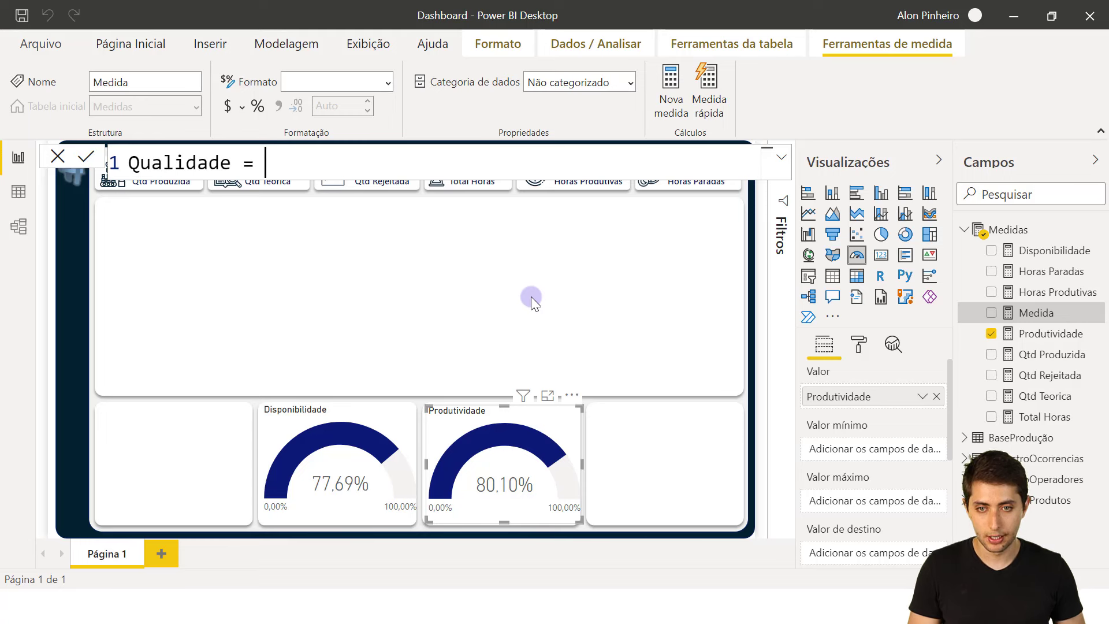
type("qtd pro")
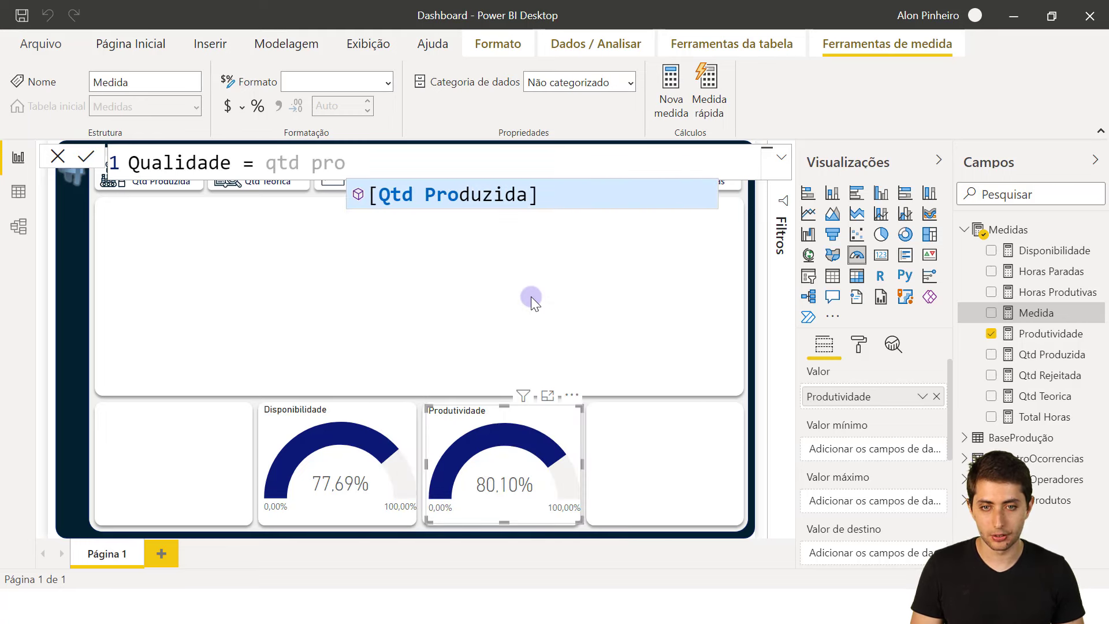
key("Tab")
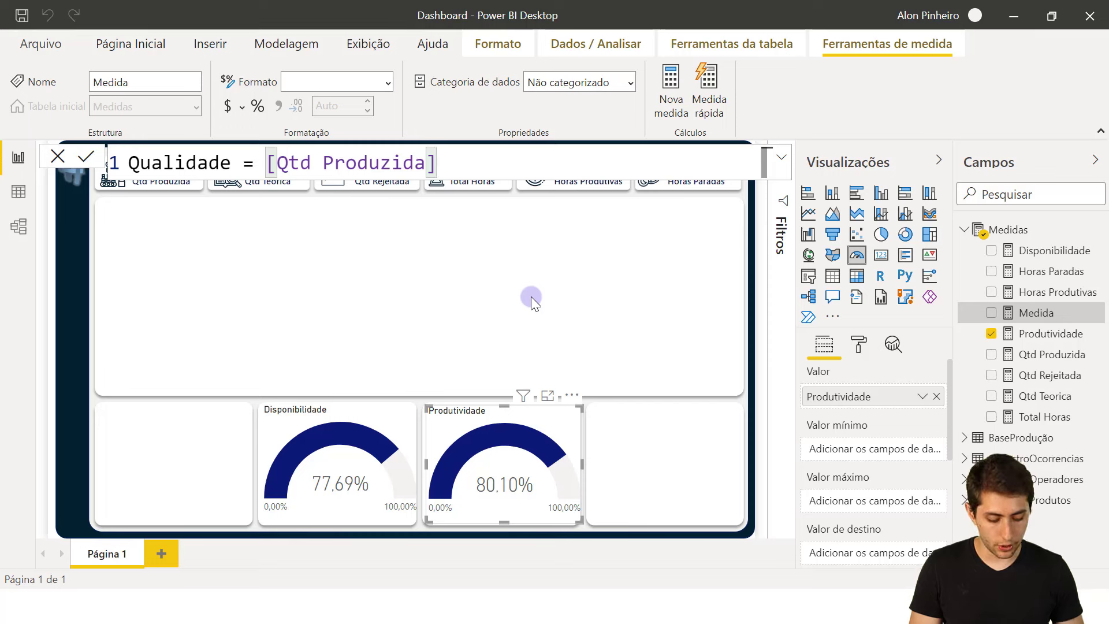
type("/")
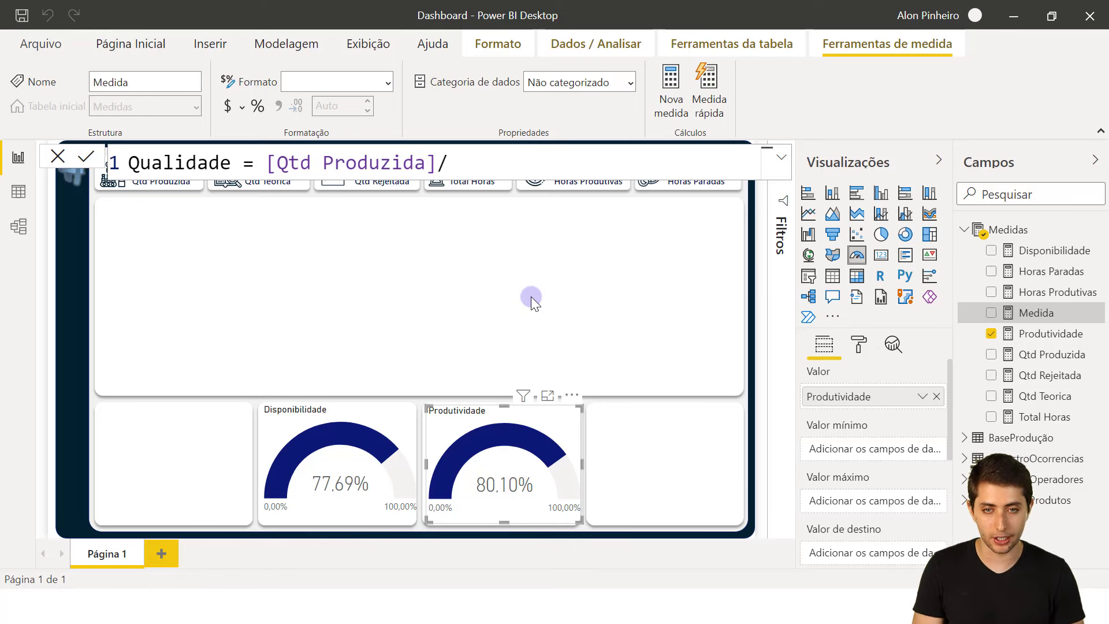
type("(")
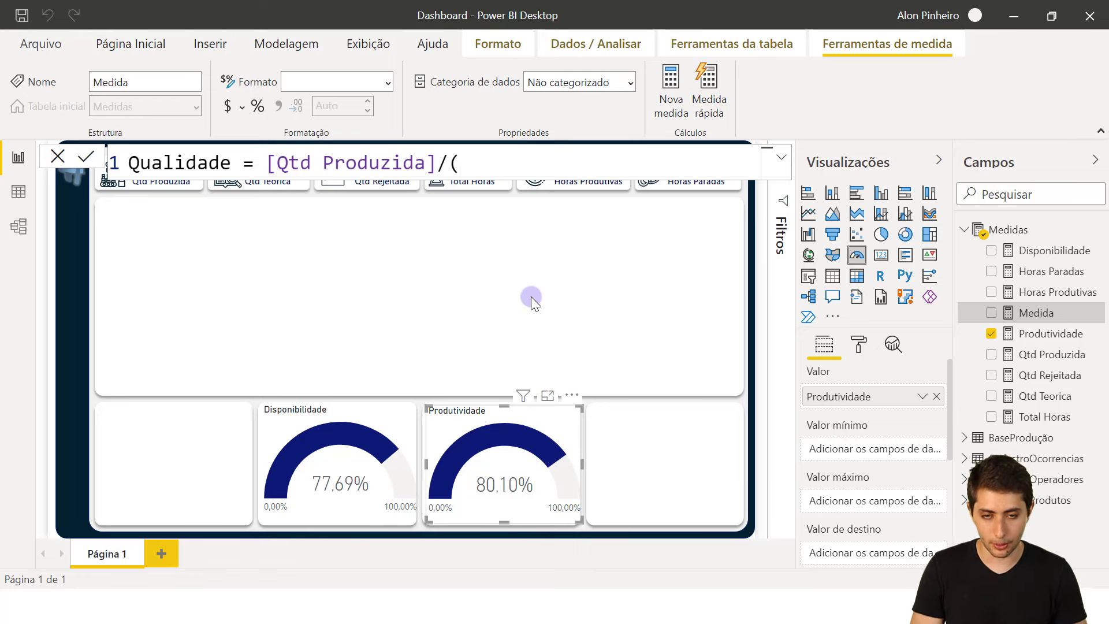
type("qtd pro")
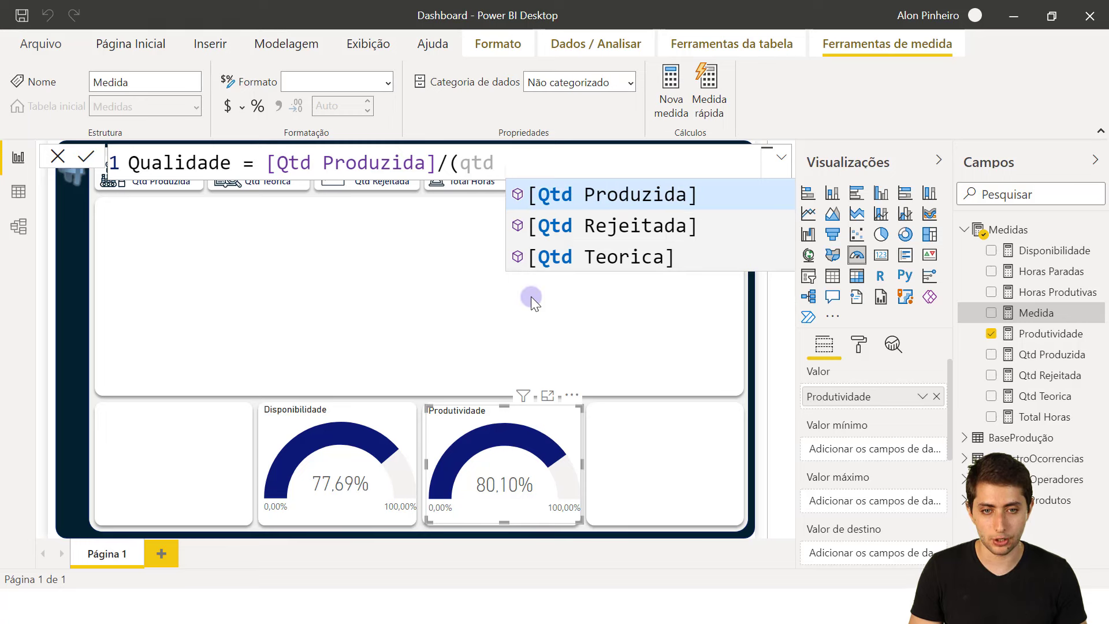
key("Tab")
type("+")
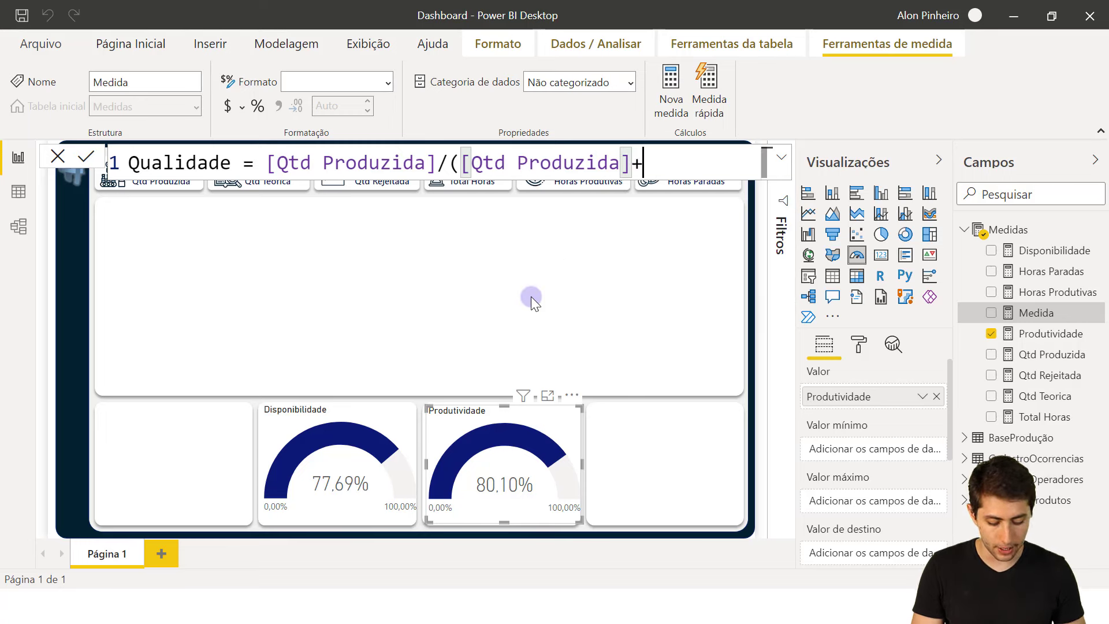
type("qtd rej")
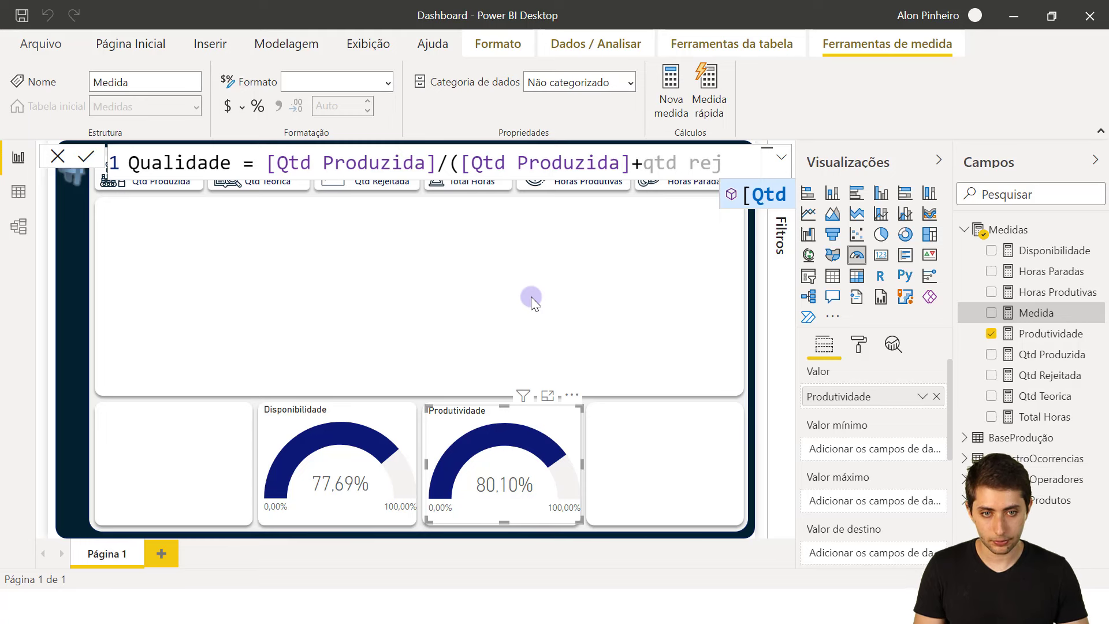
left_click(763, 195)
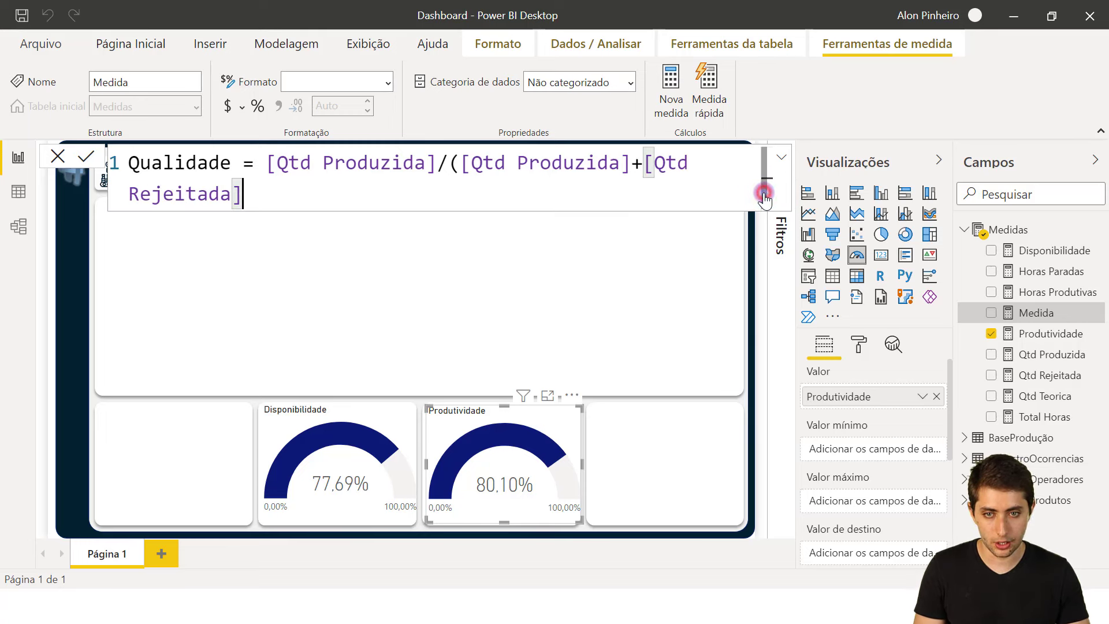
type(")")
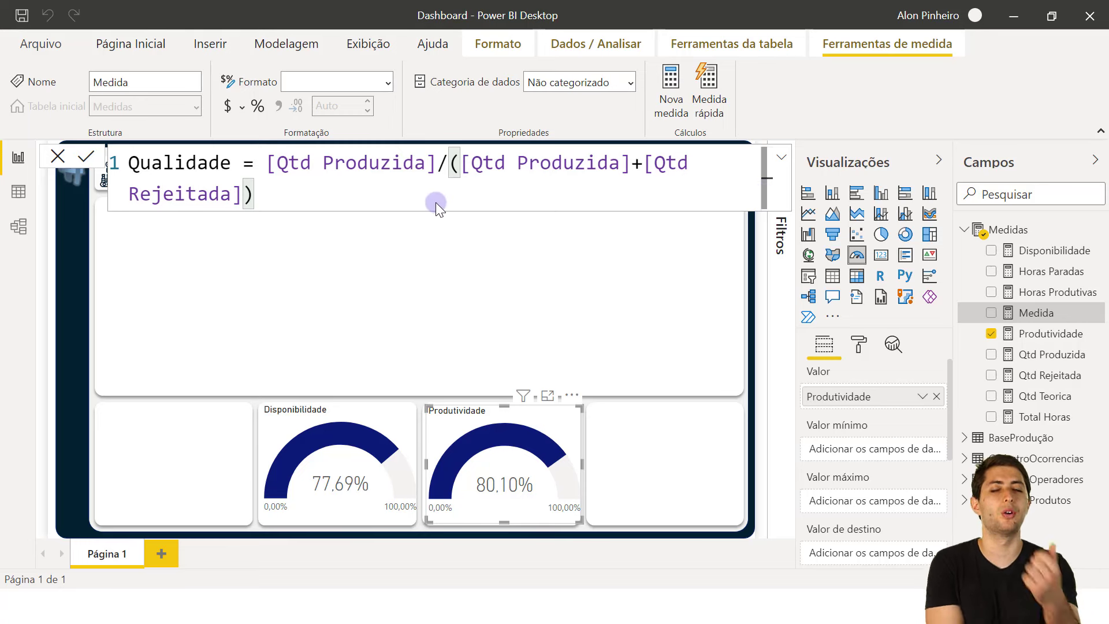
key("Return")
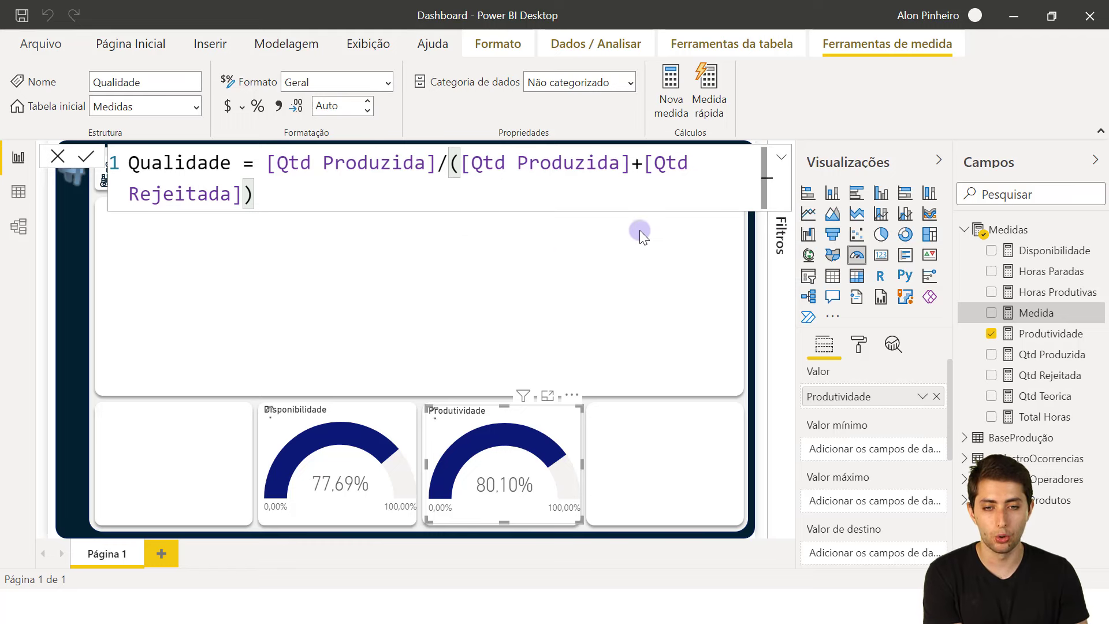
Duplicate the Produtividade gauge, place the copy over the fourth small box and nudge it left to fit inside.
left_click(518, 456)
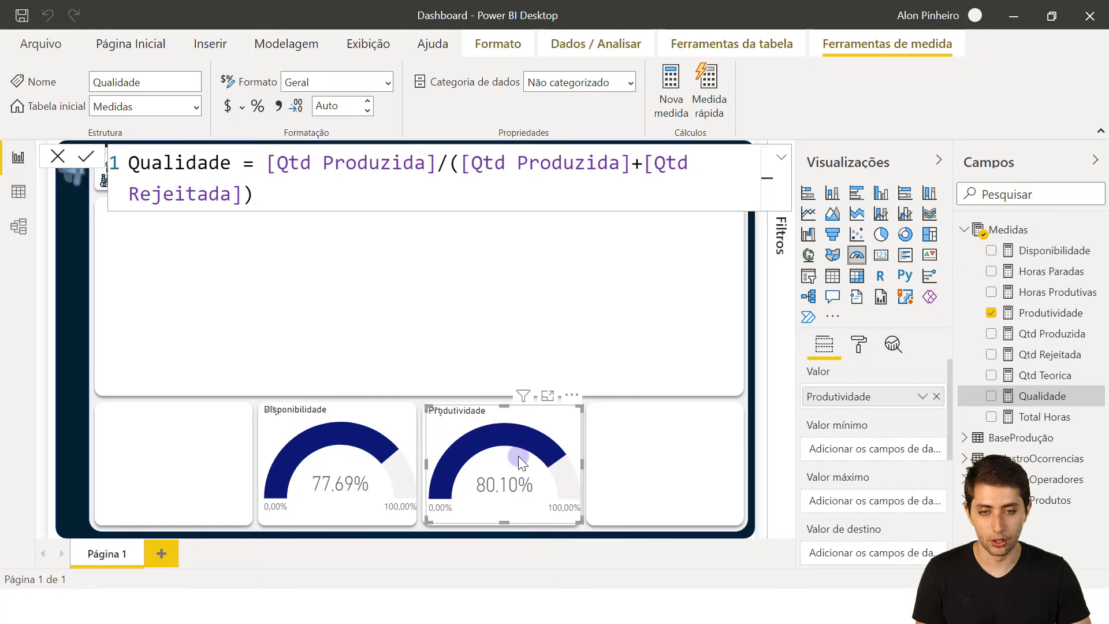
key("ctrl+c")
key("ctrl+v")
left_click_drag(503, 425, 646, 435)
key("Left")
key("Left")
key("Left")
key("Left")
key("Left")
key("Left")
key("Left")
key("Left")
key("Left")
key("Left")
key("Left")
key("Left")
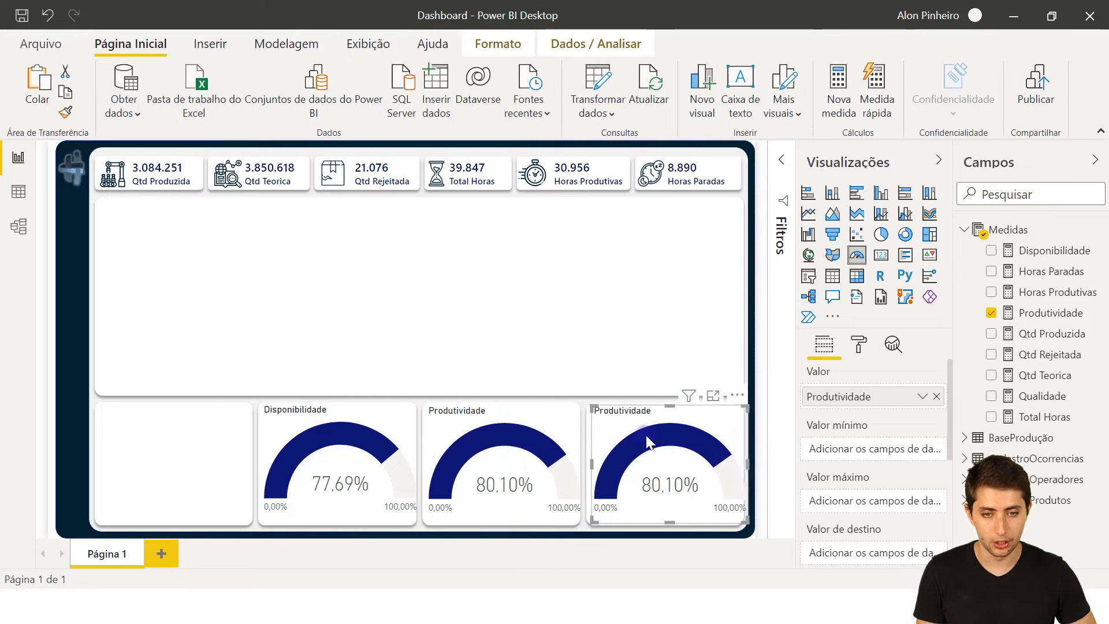
key("Left")
key("Left")
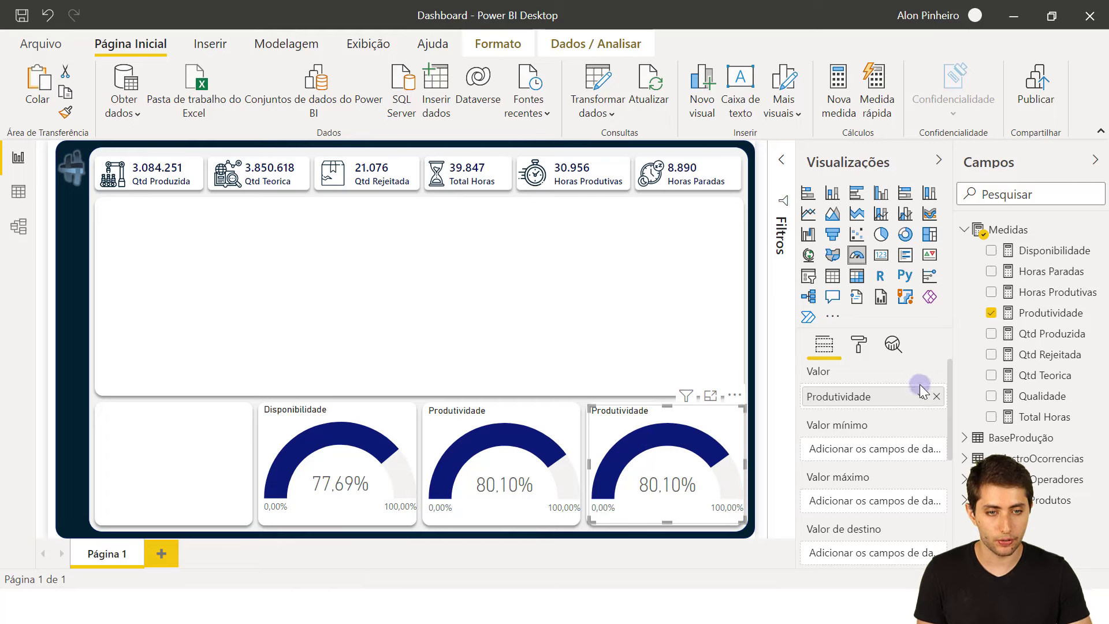
Replace the copied gauge's value with Qualidade and format that measure as a percentage.
left_click(936, 397)
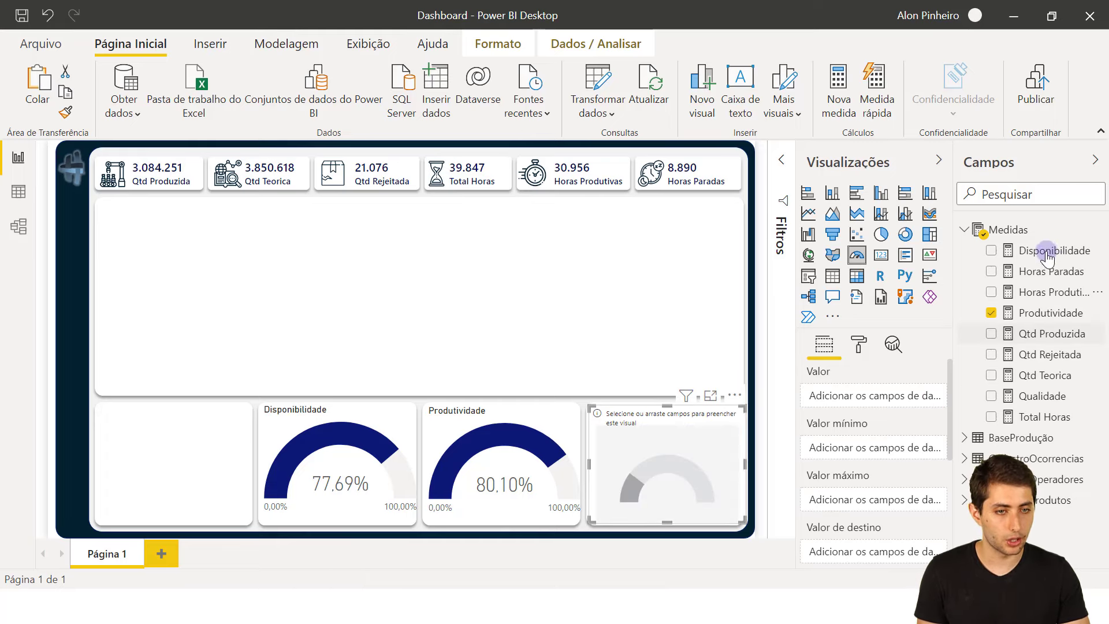
left_click_drag(1061, 408, 855, 398)
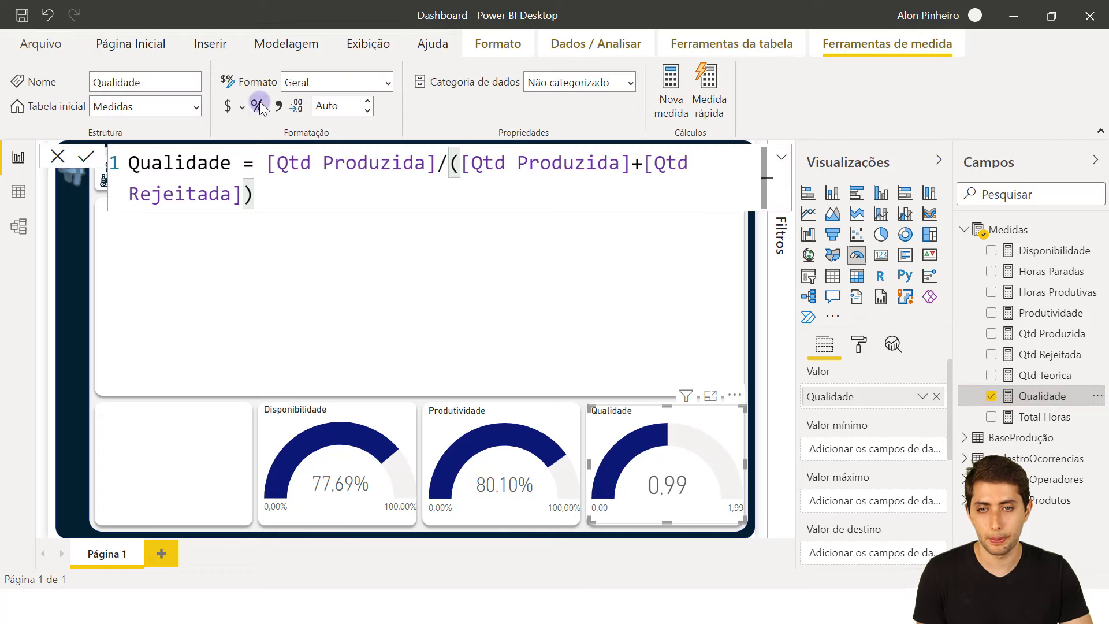
left_click(257, 105)
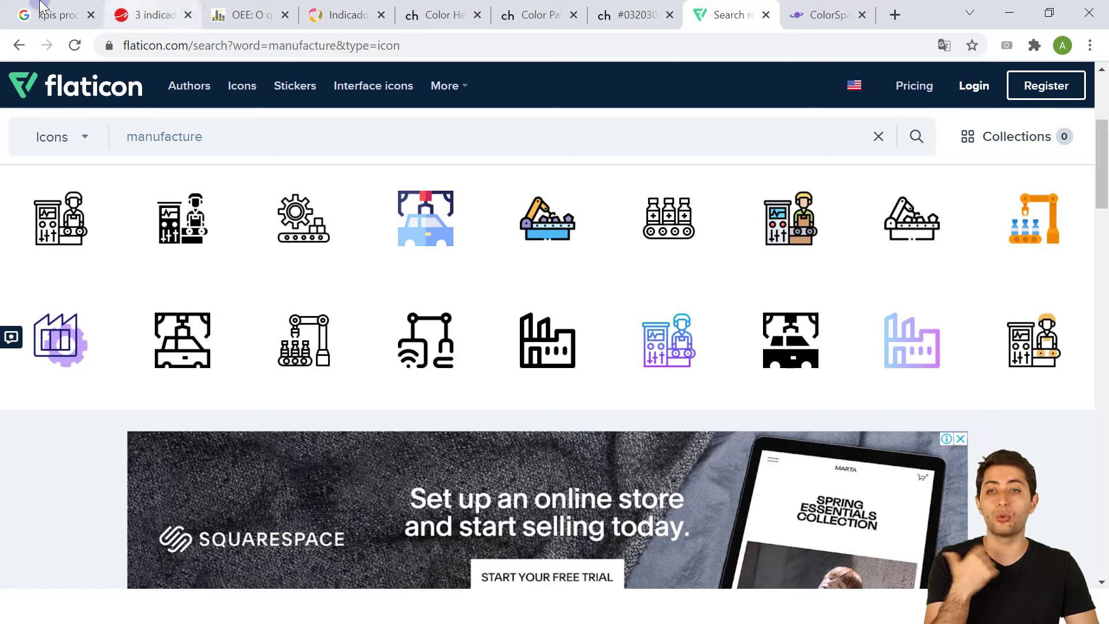
Review the OEE formula in the Siteware article in the browser, and return to the Power BI dashboard.
left_click(127, 7)
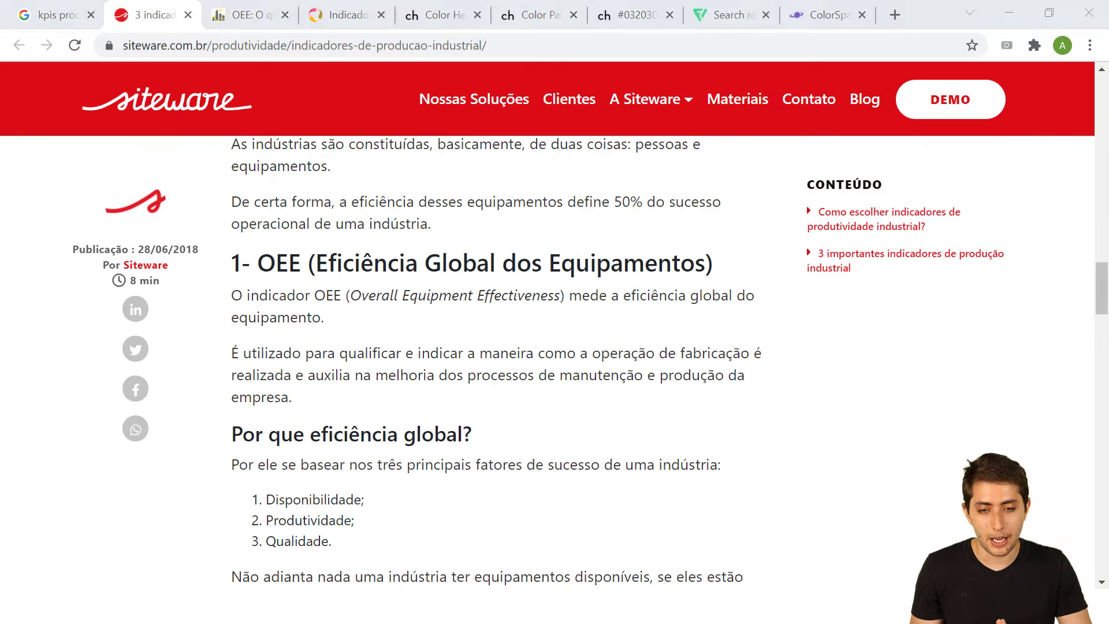
scroll(453, 536, "down", 2)
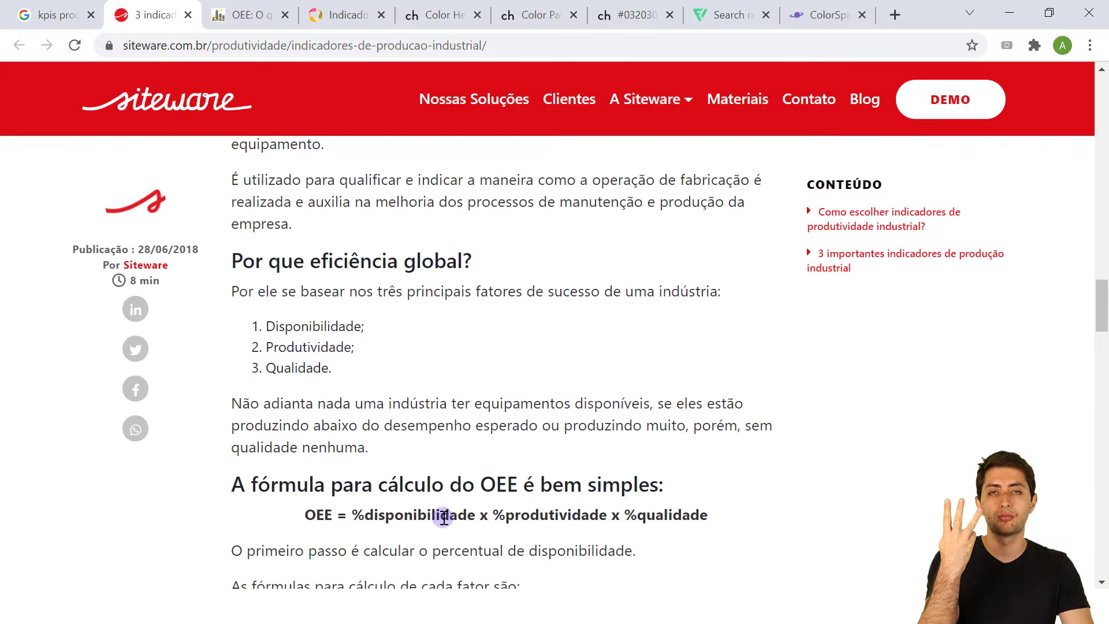
scroll(444, 508, "down", 3)
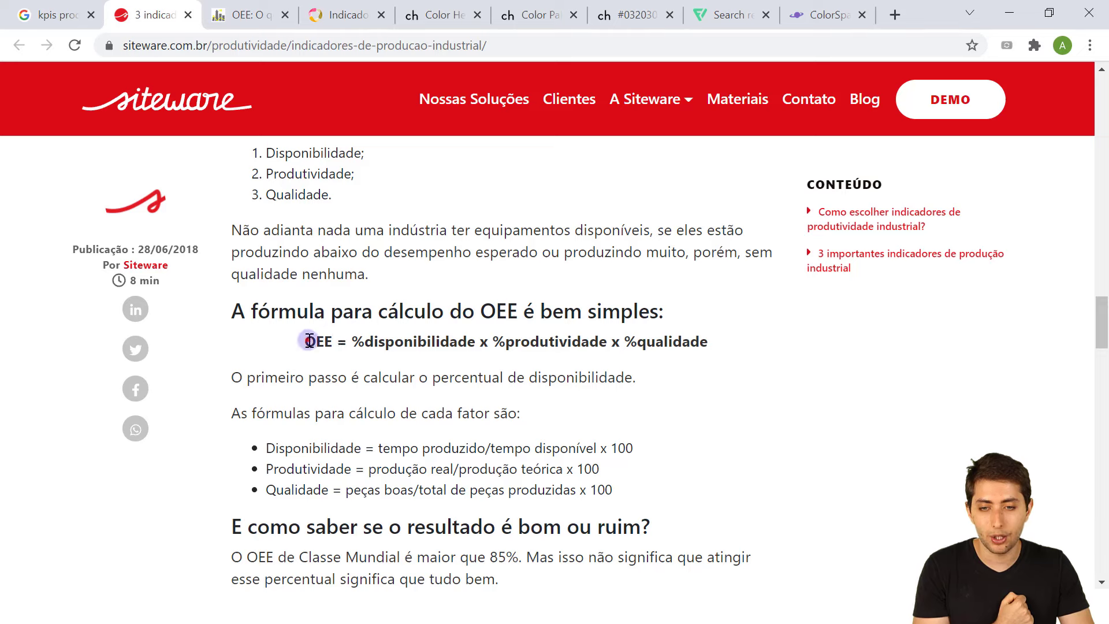
left_click_drag(304, 341, 467, 342)
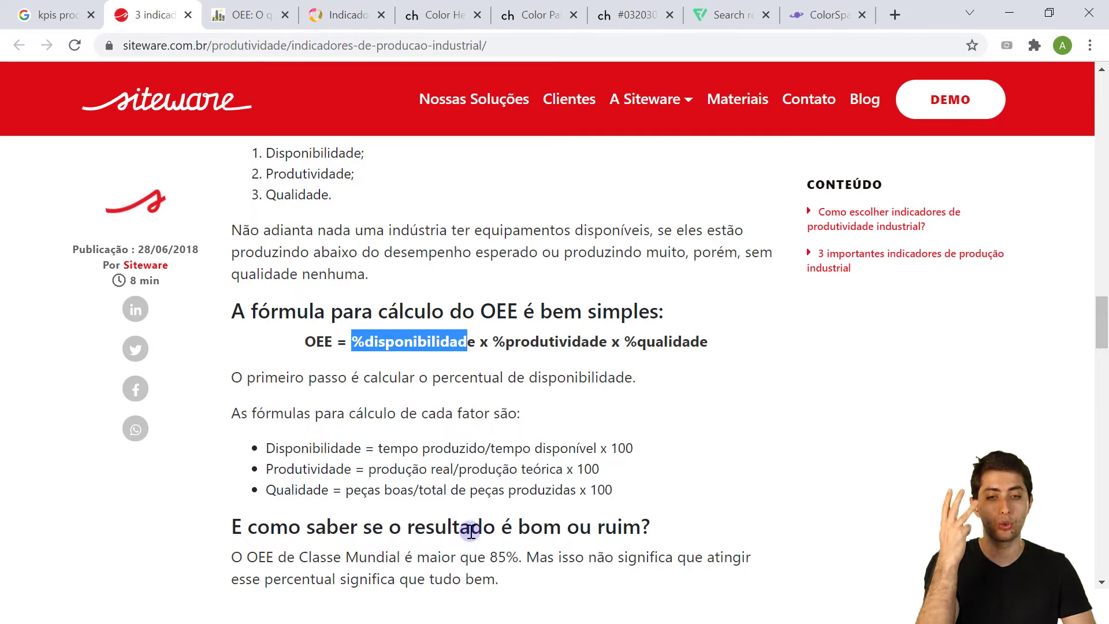
left_click(487, 605)
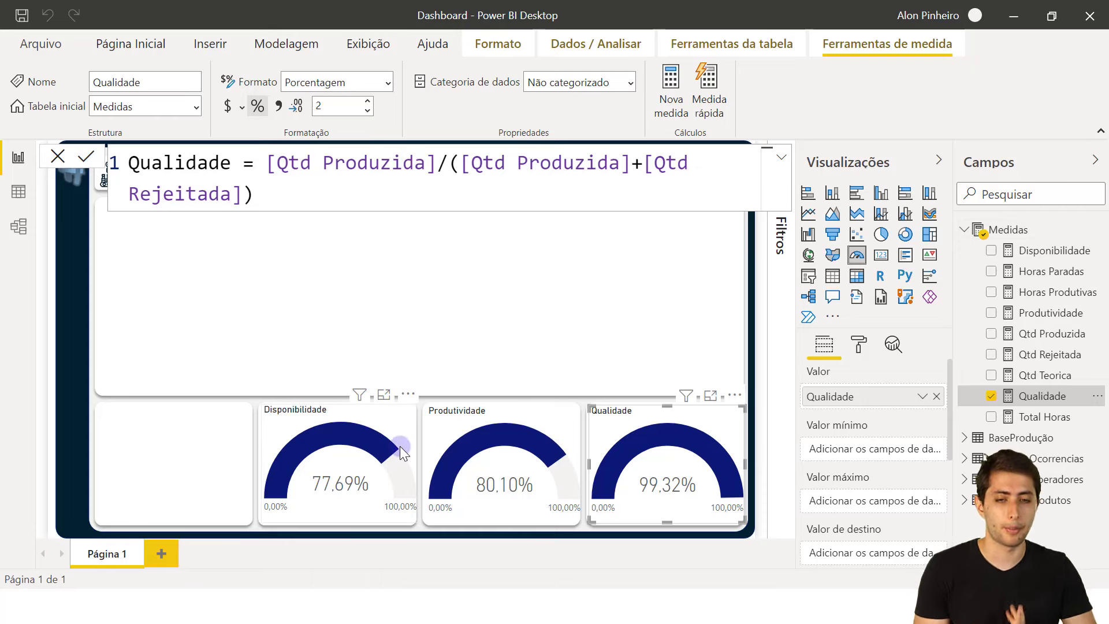
Create a new measure in the Medidas table: OEE = Medidas[Disponibilidade]*[Produtividade]*[Qualidade].
right_click(1040, 251)
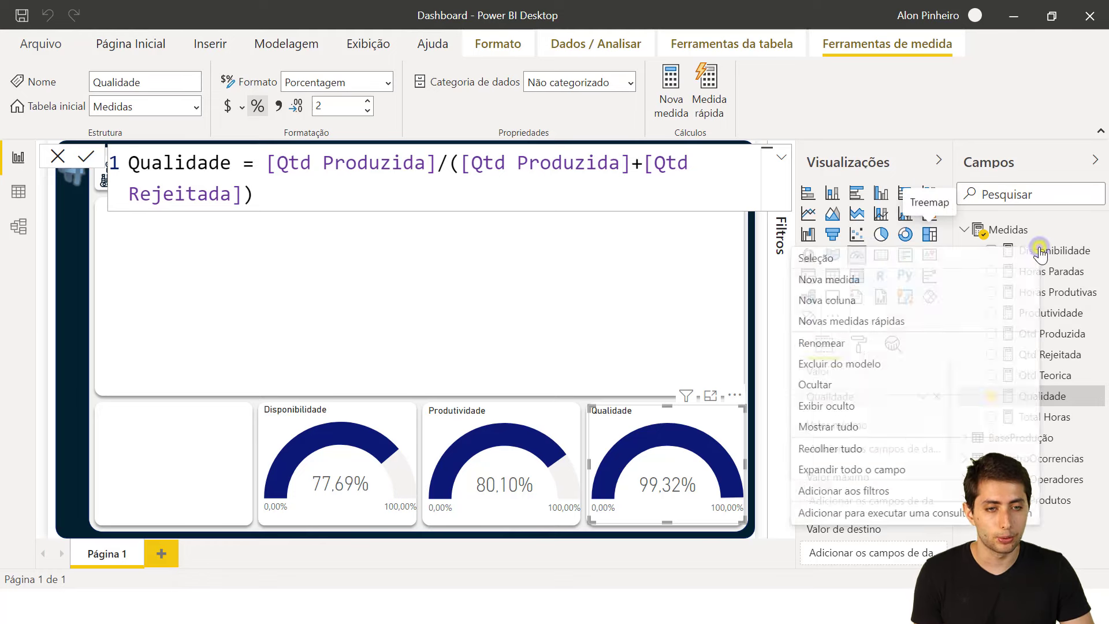
left_click(850, 283)
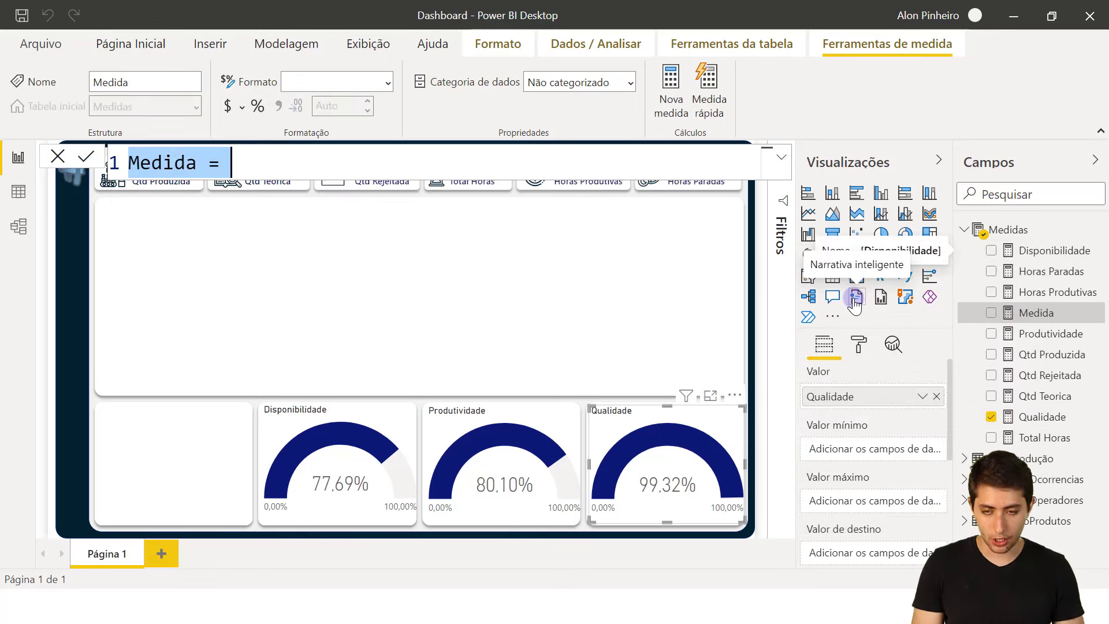
type("OEE = ")
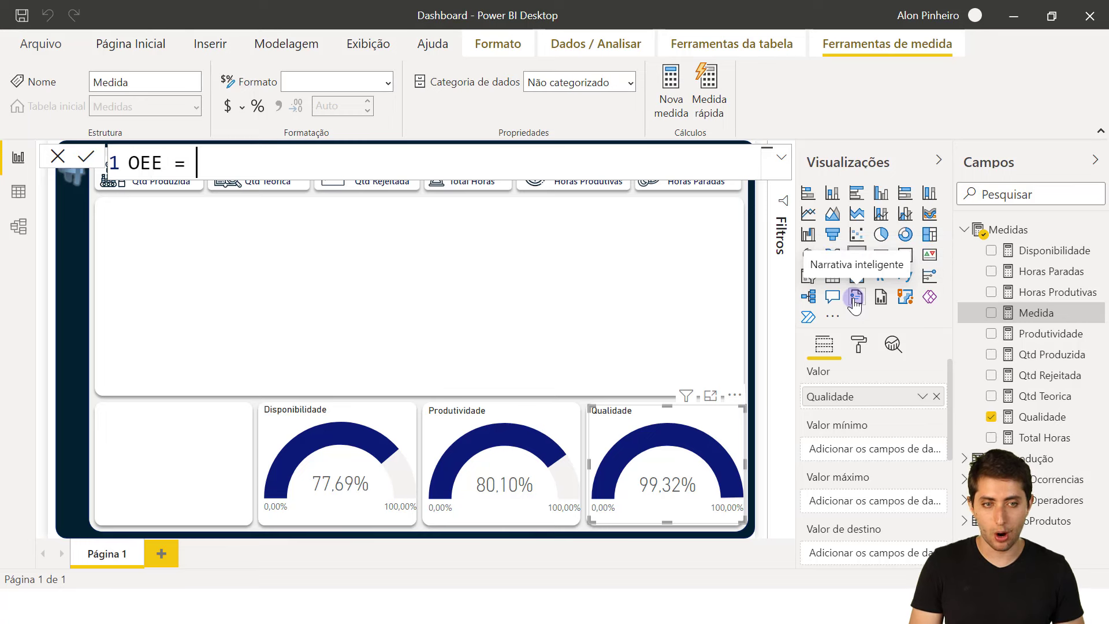
type("dispo")
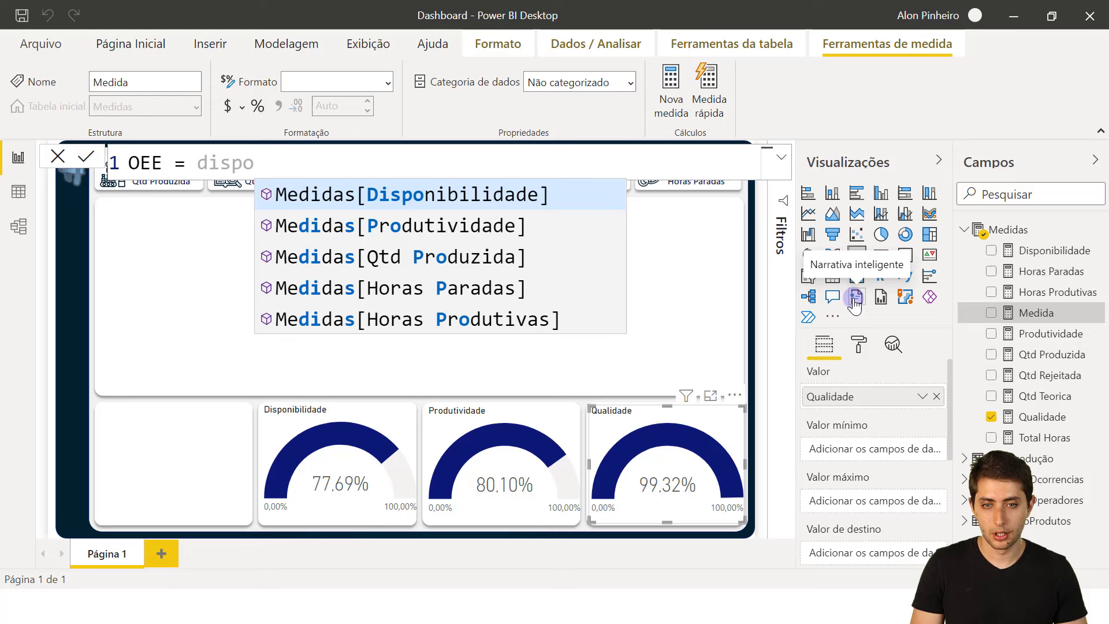
key("Tab")
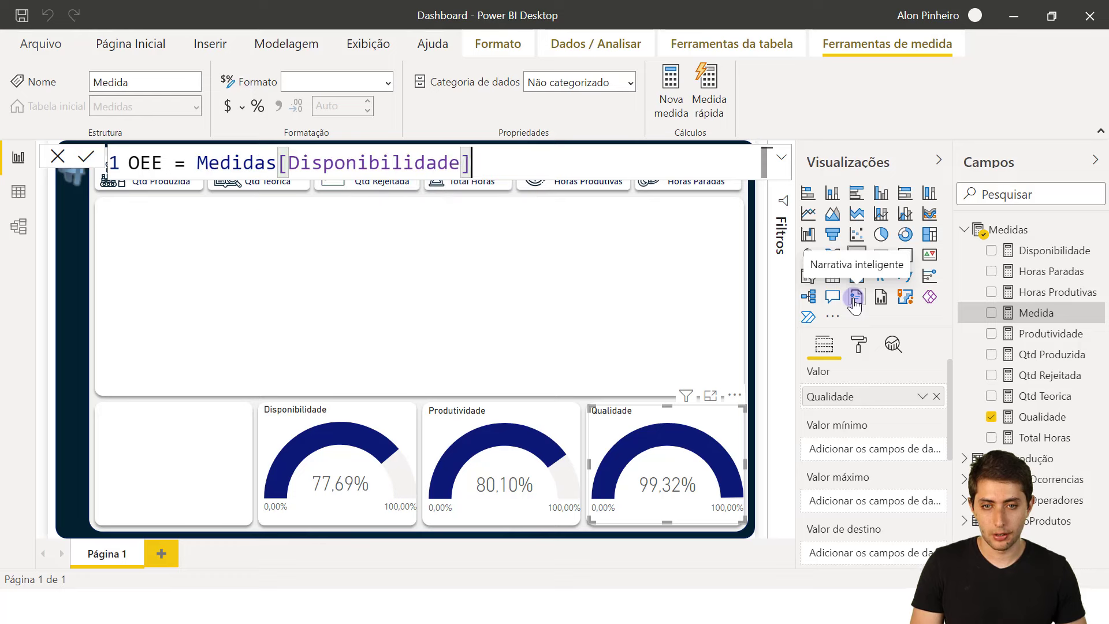
type("*")
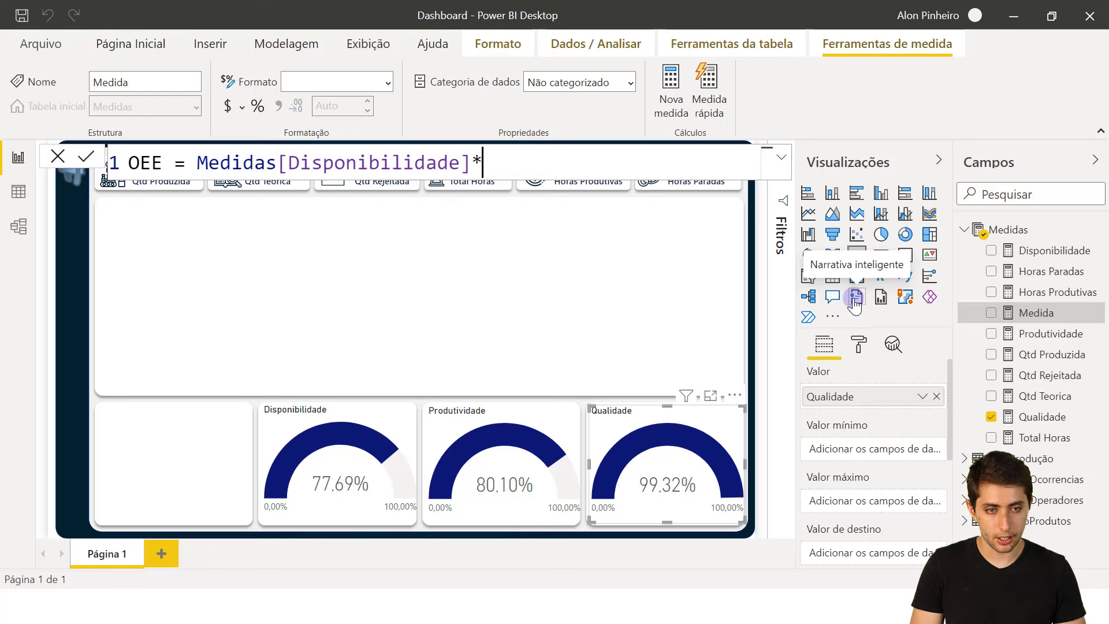
type("produti")
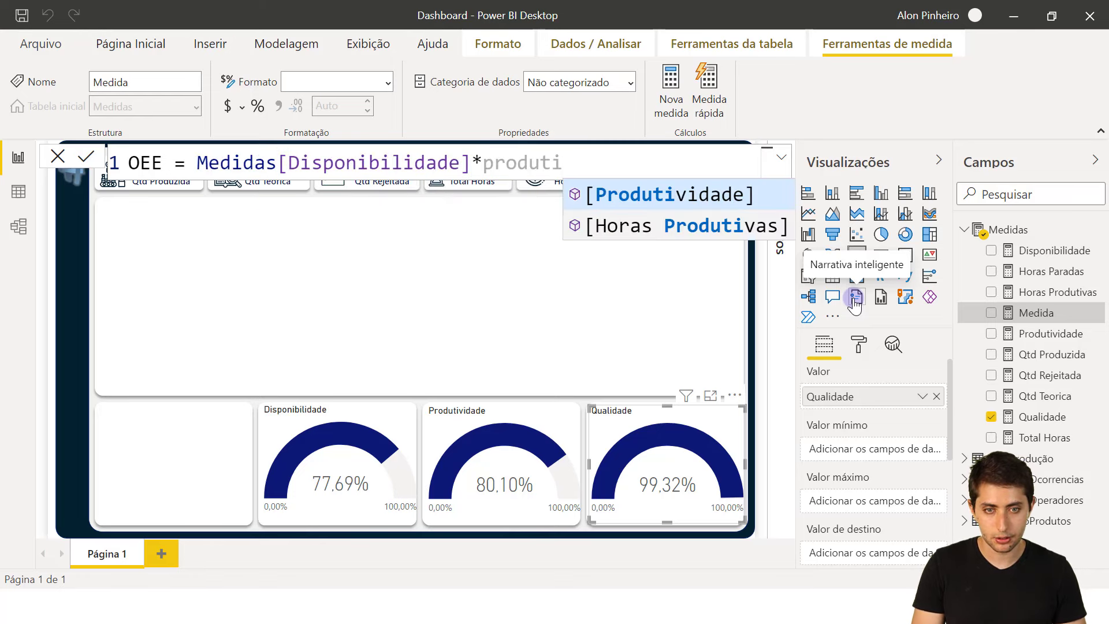
key("Tab")
type("*qualid")
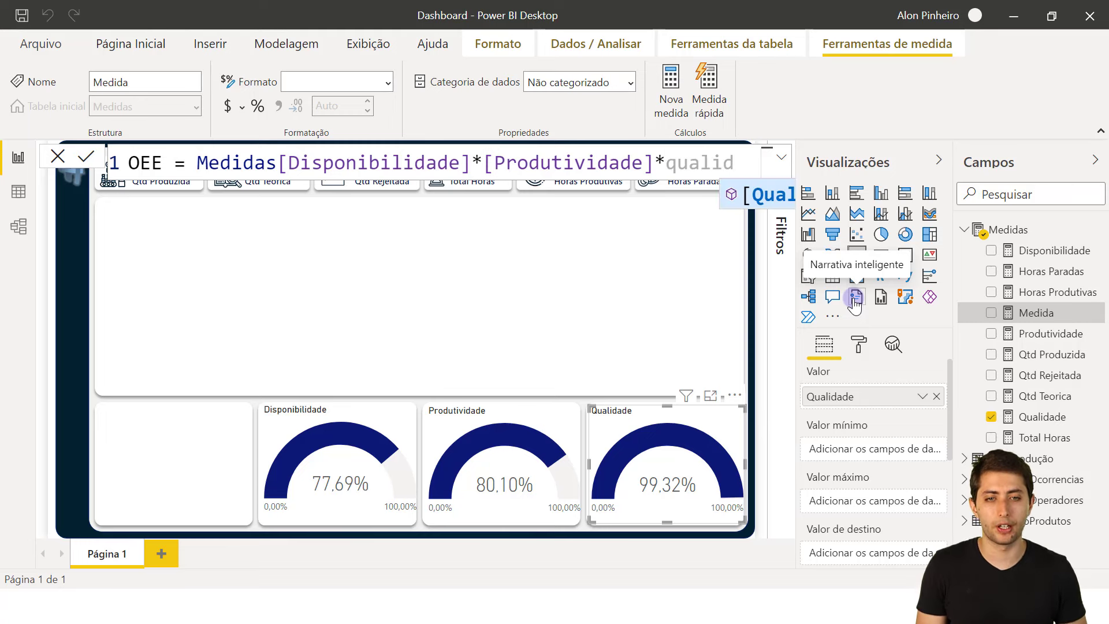
key("Tab")
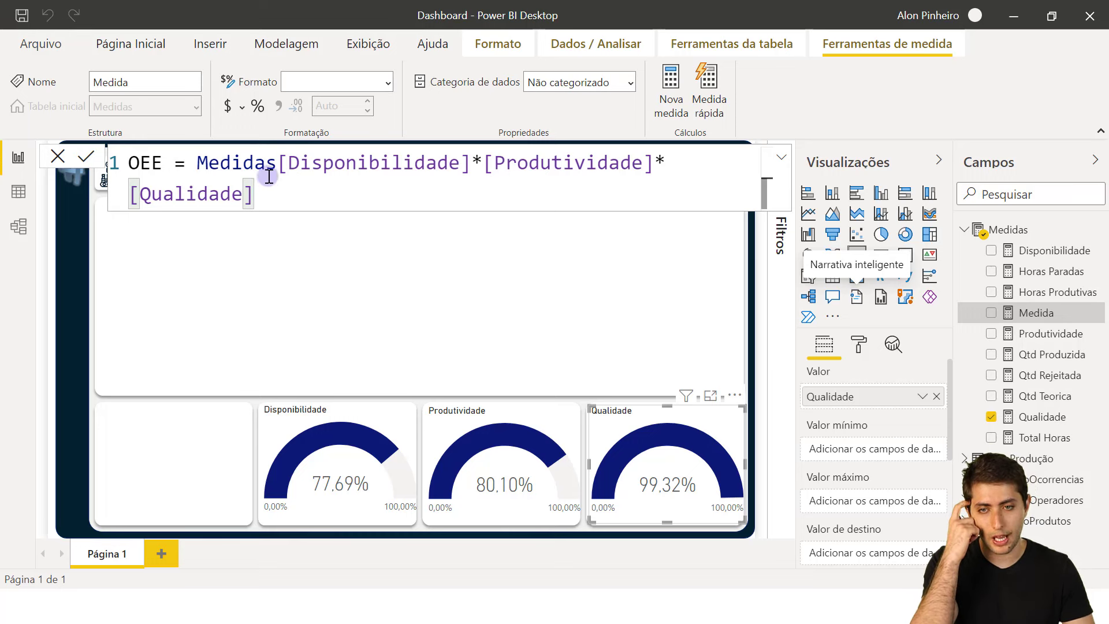
Remove the Medidas table prefix from the Disponibilidade reference in the OEE formula and commit the measure.
double_click(254, 165)
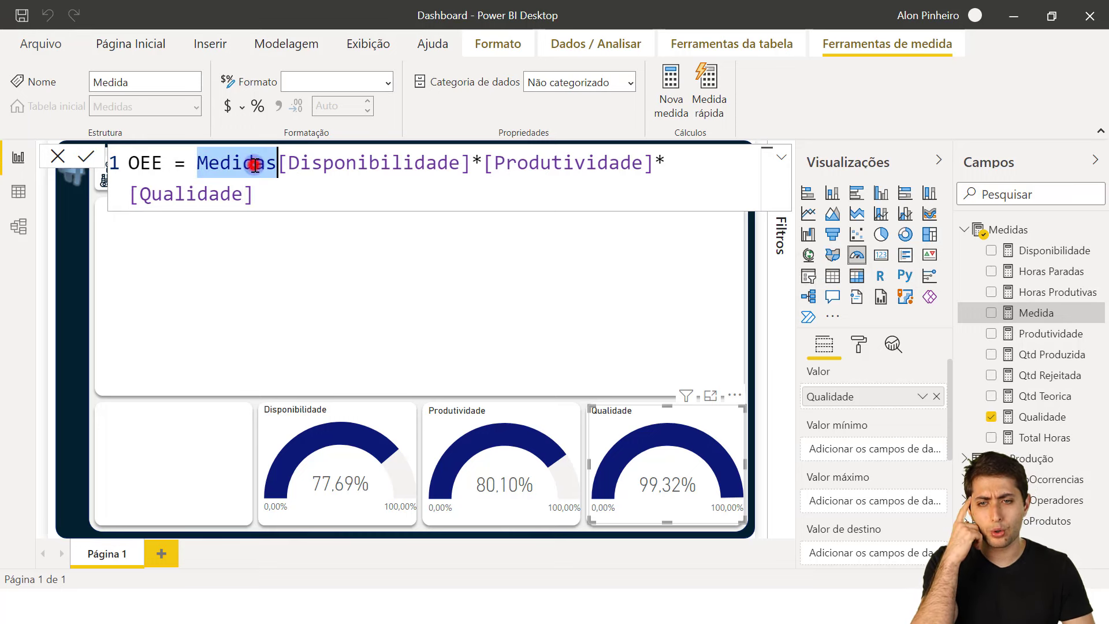
left_click(312, 160)
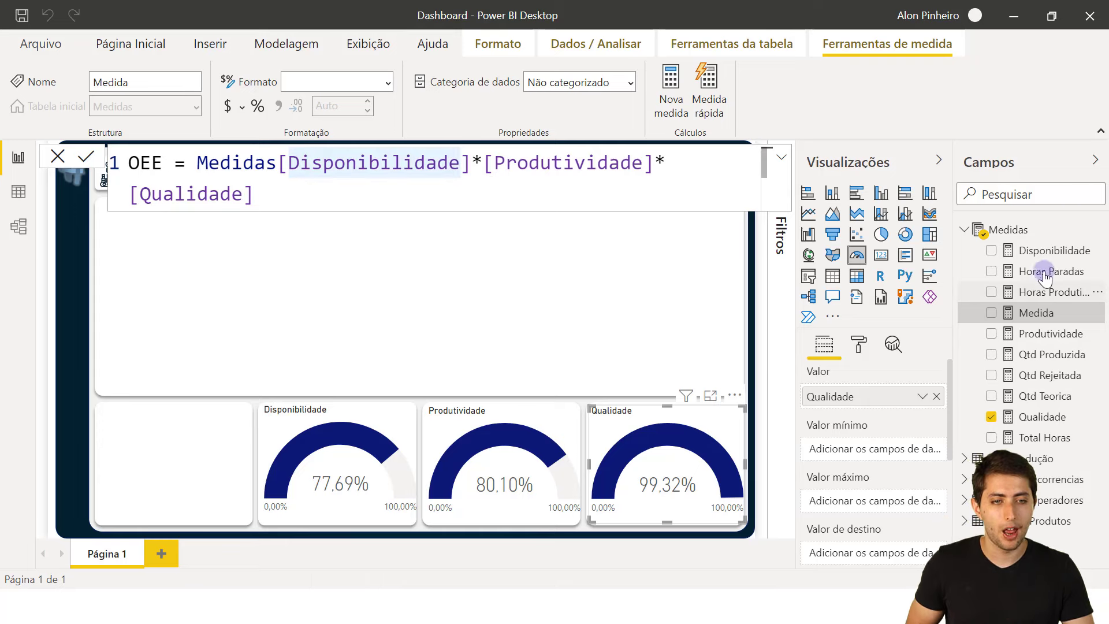
left_click(243, 165)
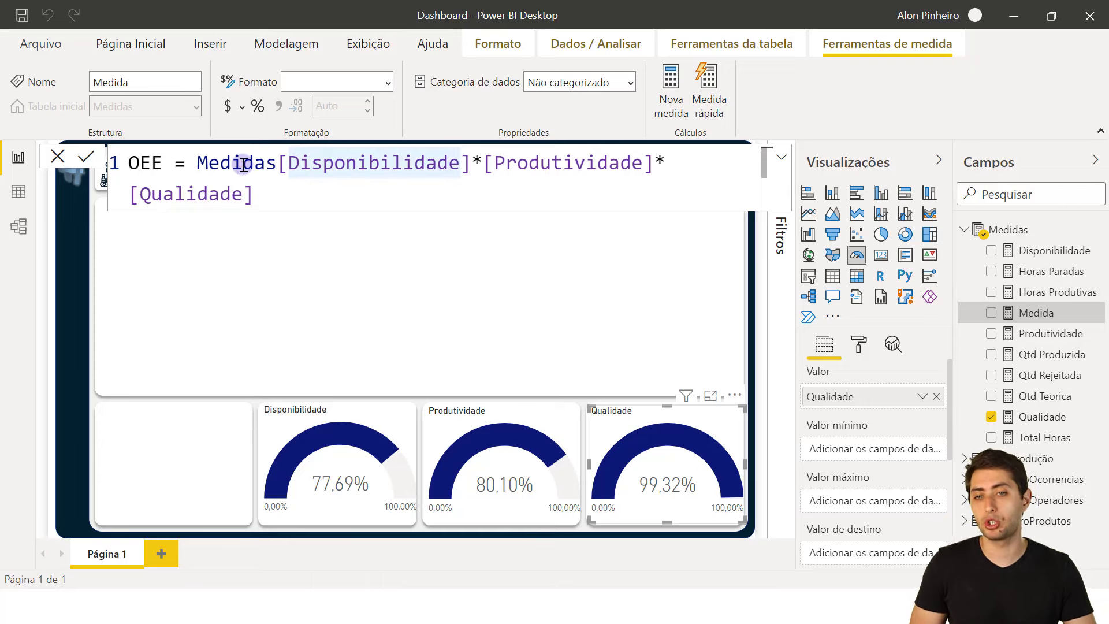
double_click(243, 165)
key("BackSpace")
key("End")
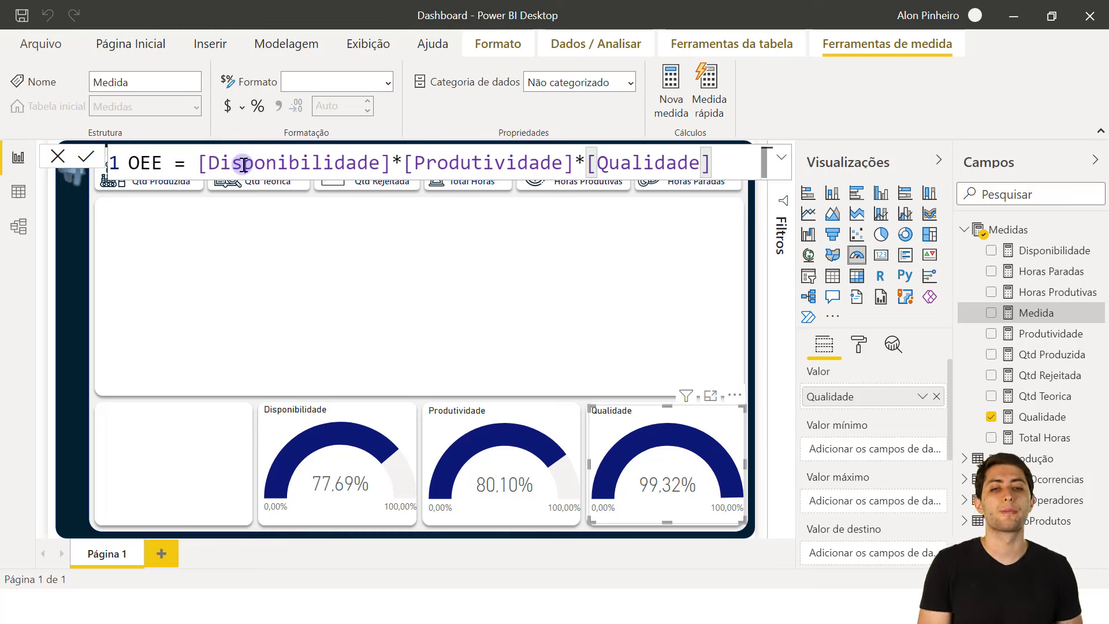
key("Return")
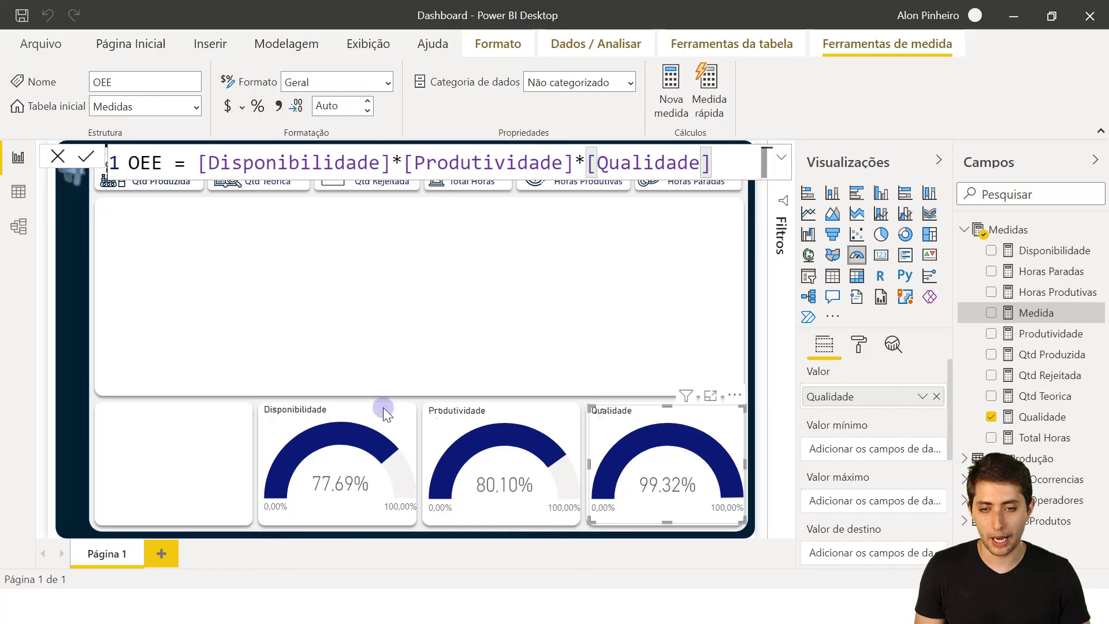
Duplicate the Disponibilidade gauge and fit the copy inside the empty first small box of the bottom row.
left_click(297, 417)
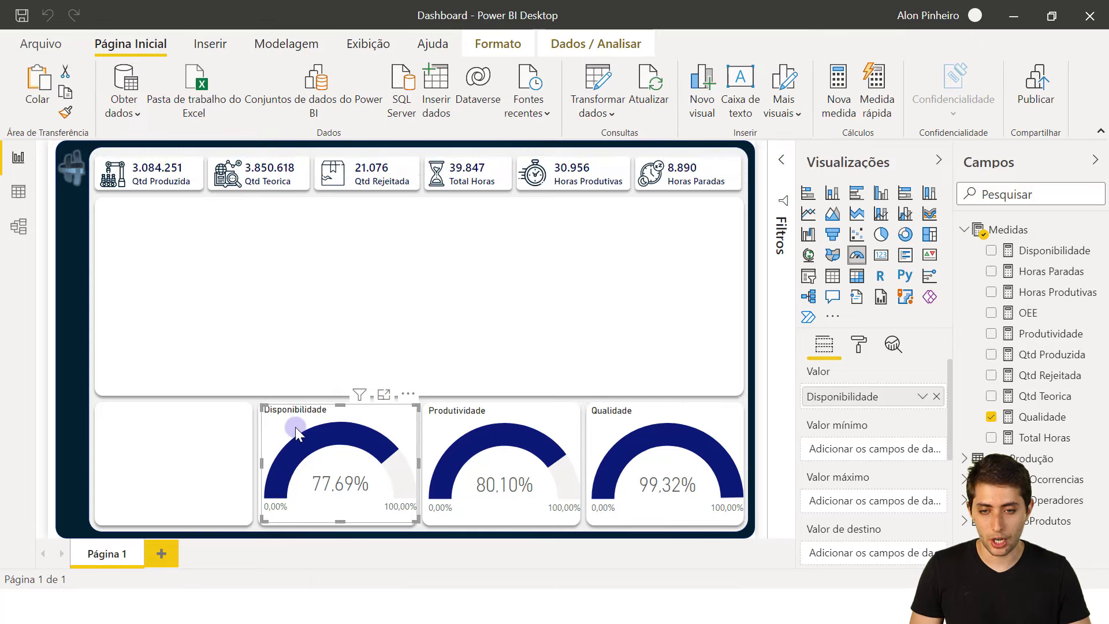
left_click_drag(296, 427, 332, 401)
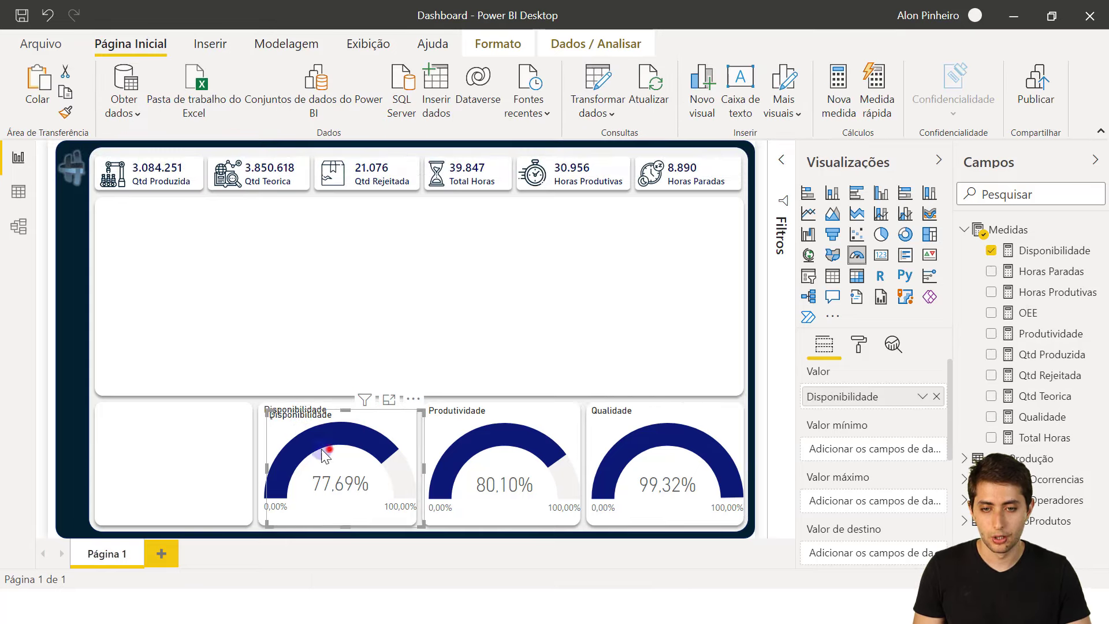
left_click_drag(325, 456, 172, 435)
left_click_drag(150, 432, 152, 443)
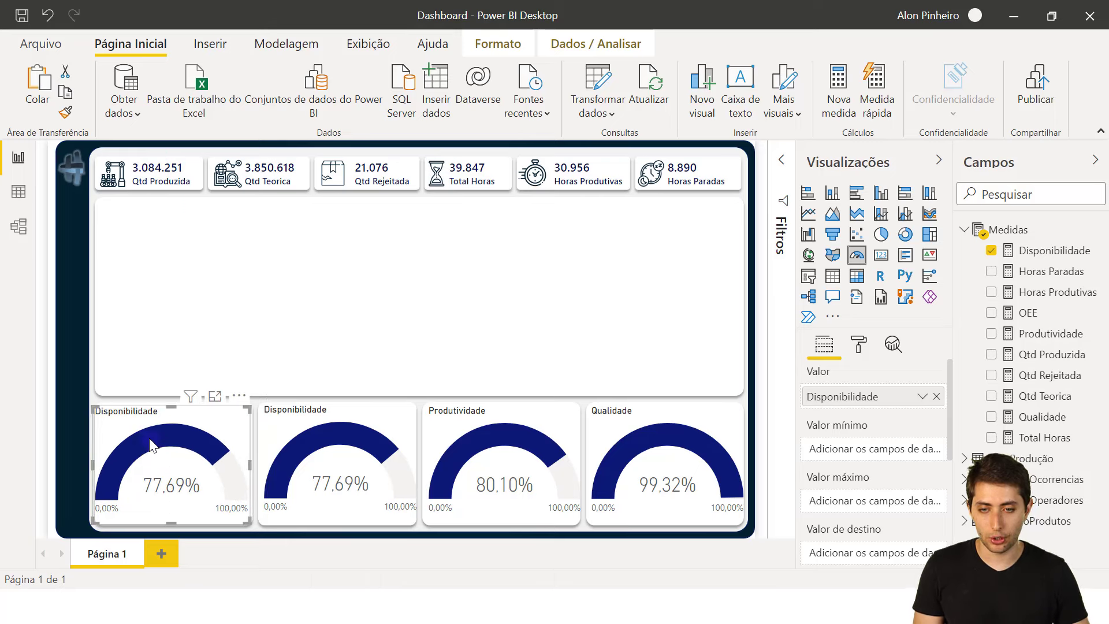
Replace the copied gauge's value with OEE and format that measure as a percentage.
left_click(937, 397)
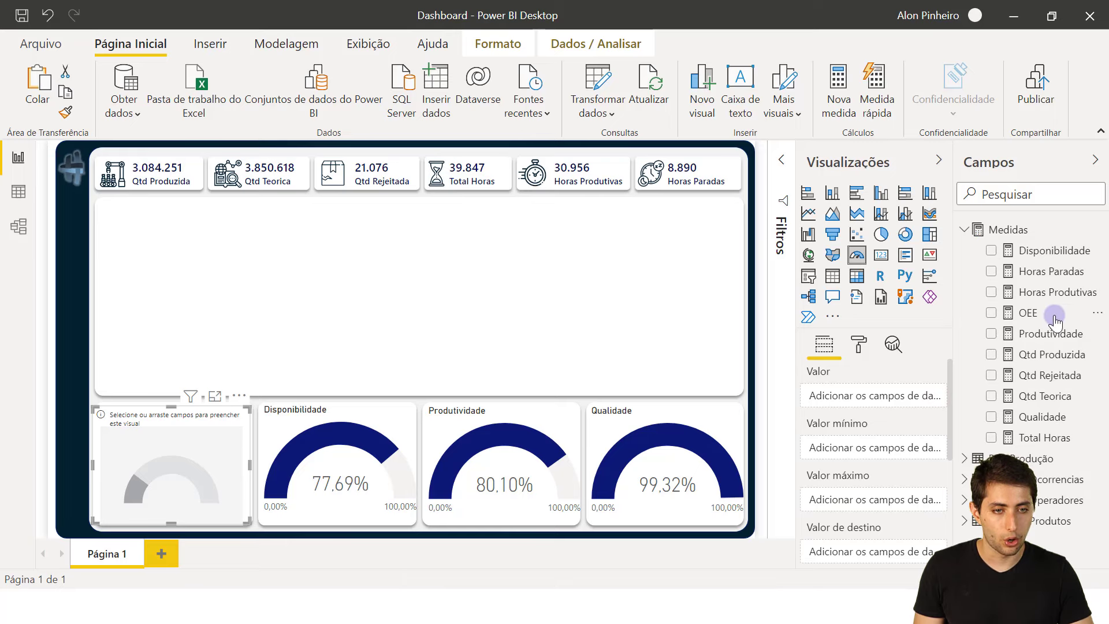
left_click_drag(1057, 312, 855, 399)
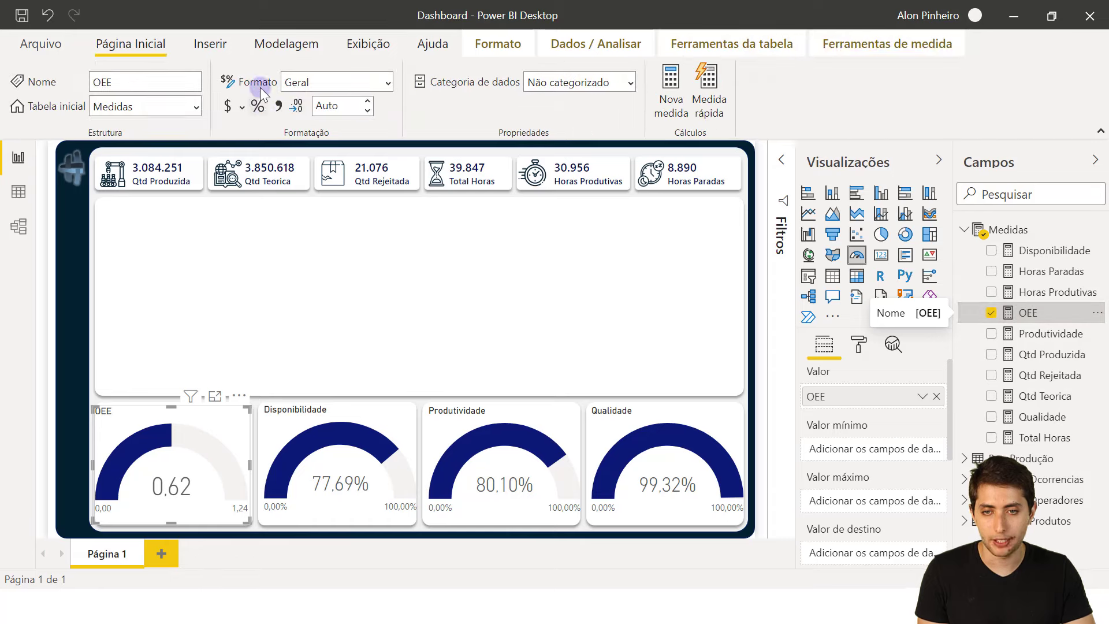
left_click(258, 106)
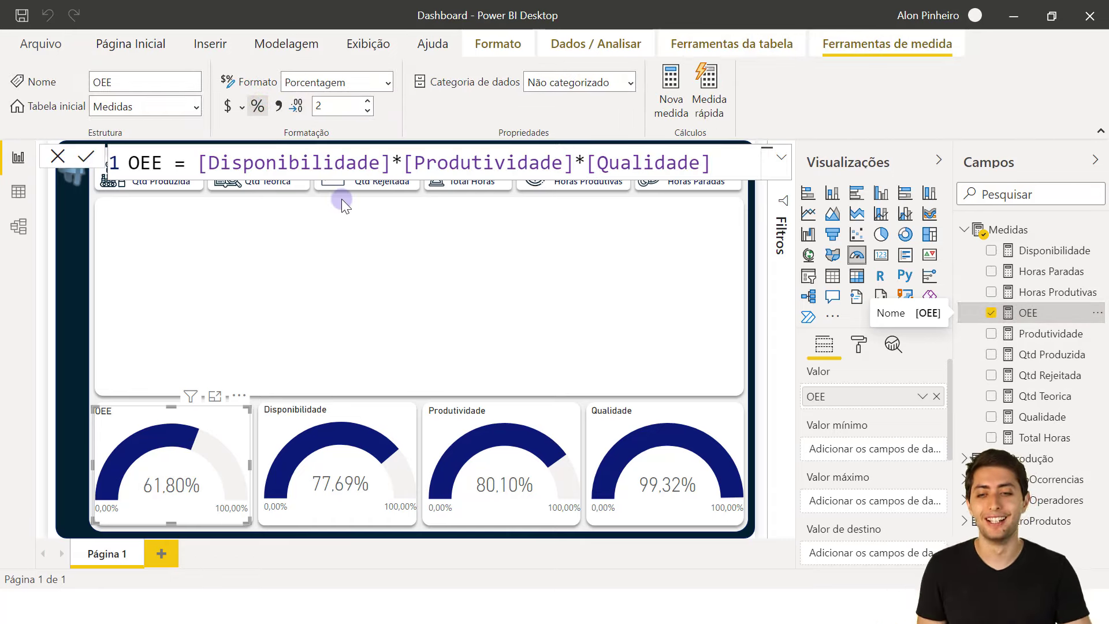
left_click(361, 289)
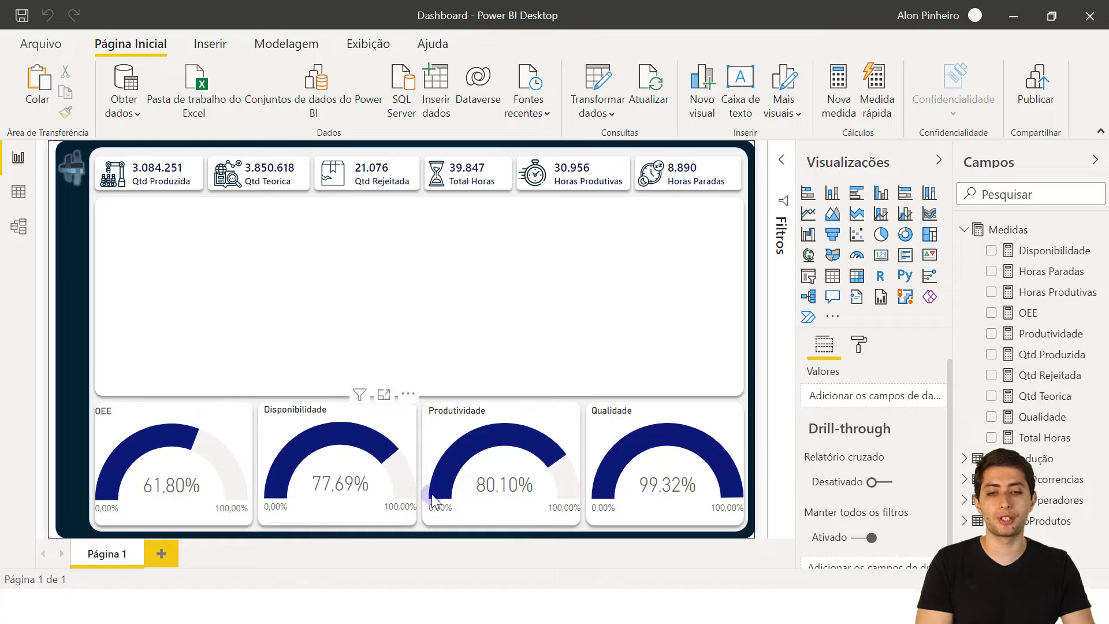
Review the Siteware article's target rules for availability, productivity, quality and OEE in the browser, and compare them with the Power BI dashboard gauges.
key("alt+Tab")
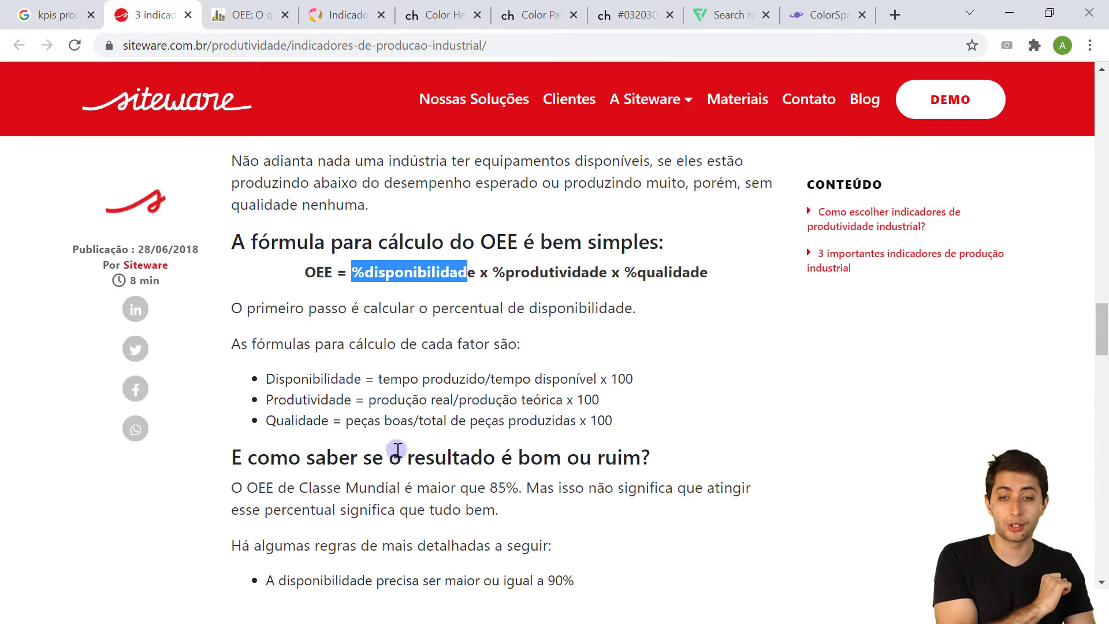
scroll(397, 449, "down", 2)
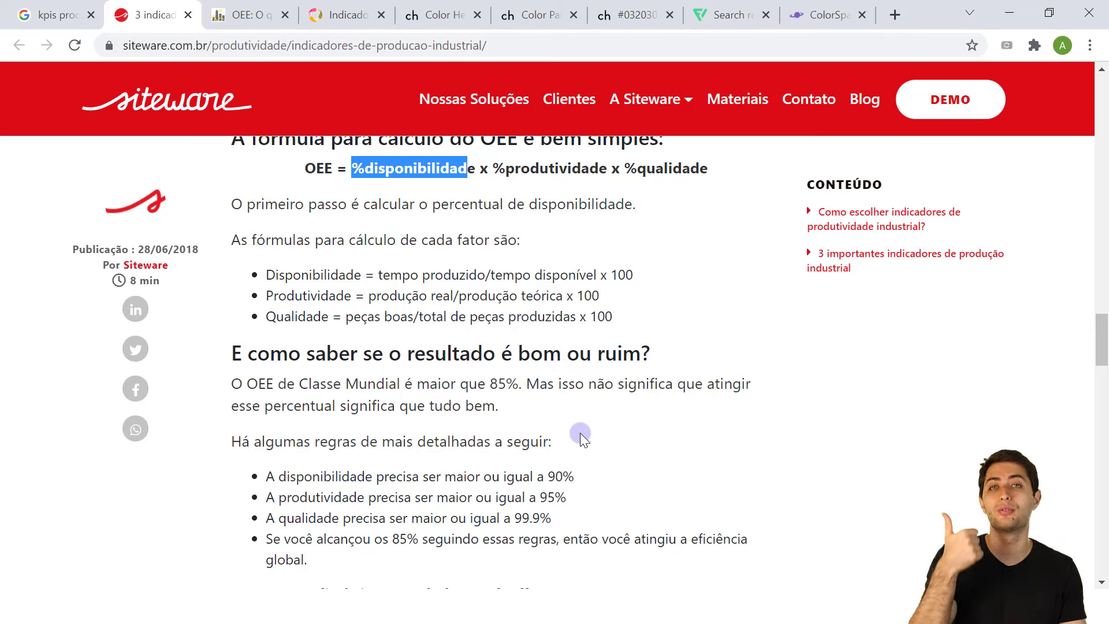
scroll(580, 432, "down", 3)
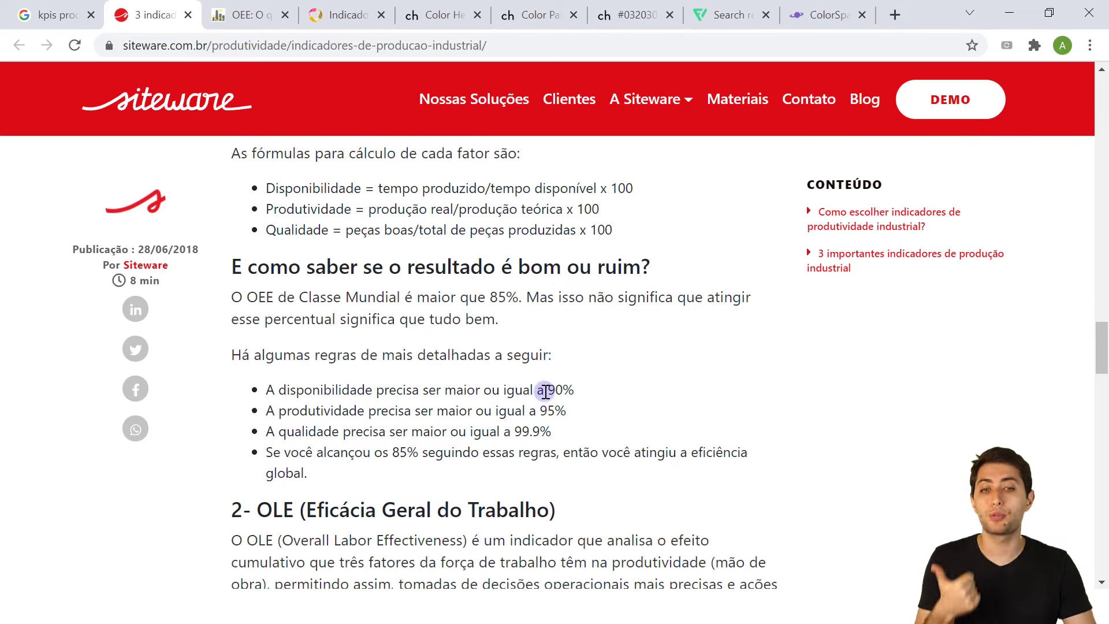
mouse_move(549, 391)
left_mouse_down()
mouse_move(573, 391)
mouse_move(544, 406)
mouse_move(560, 411)
left_mouse_up()
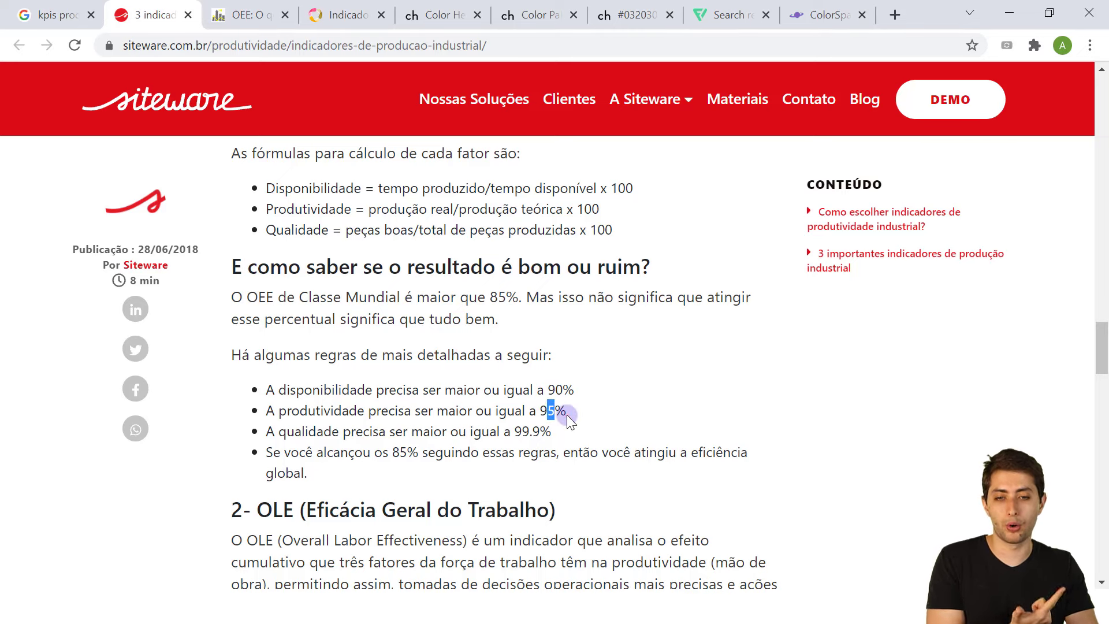
left_click(566, 414)
left_click_drag(511, 432, 553, 432)
left_click(565, 425)
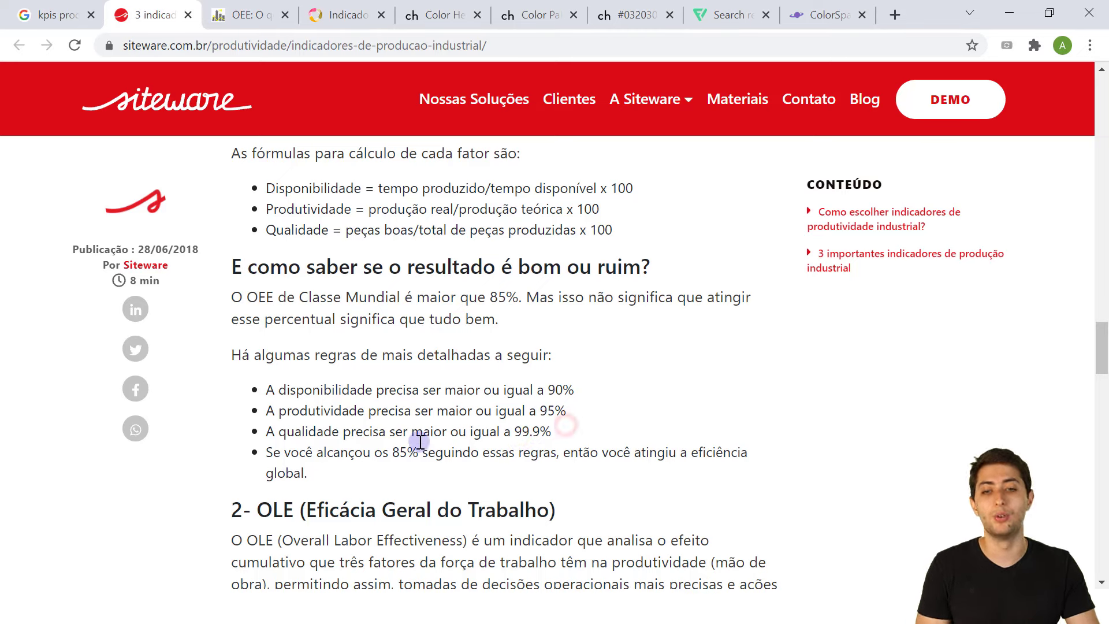
left_click_drag(391, 454, 416, 456)
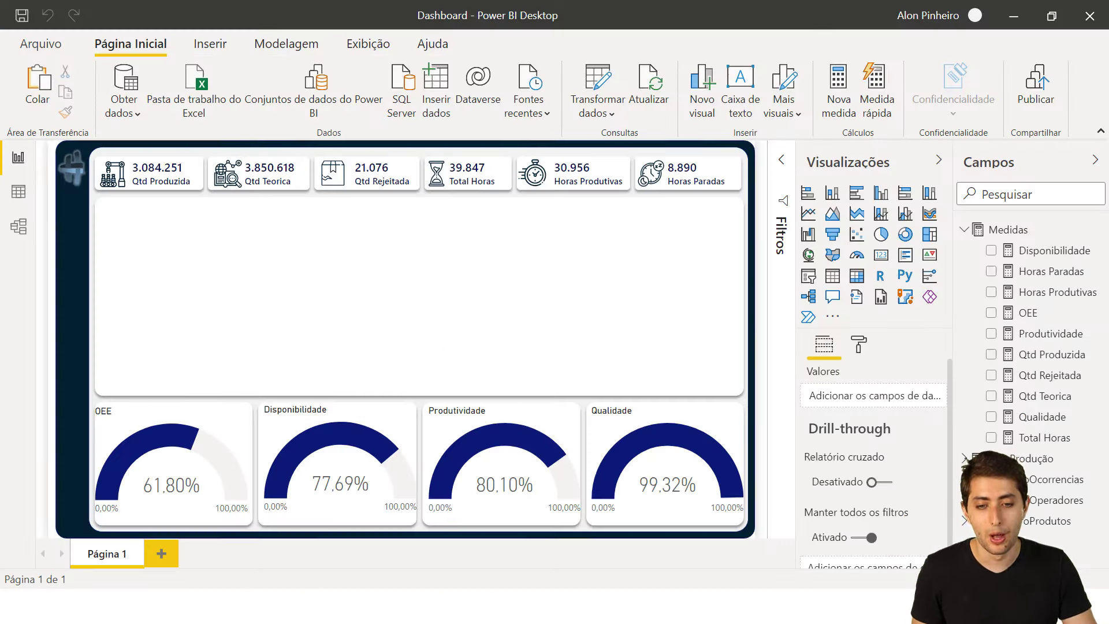
left_click(420, 546)
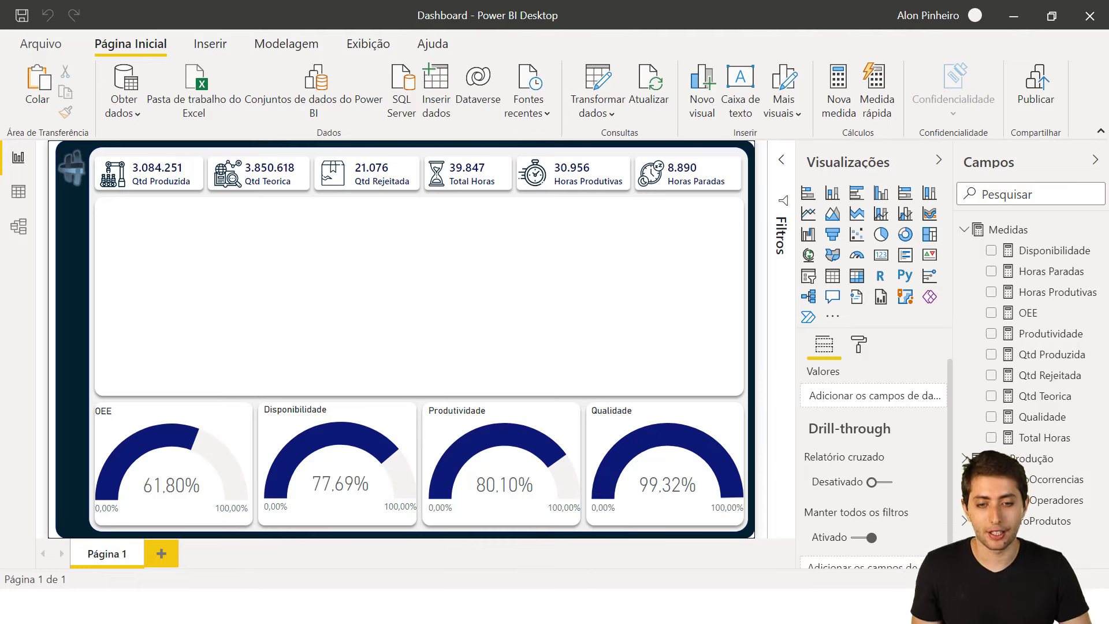
left_click(532, 605)
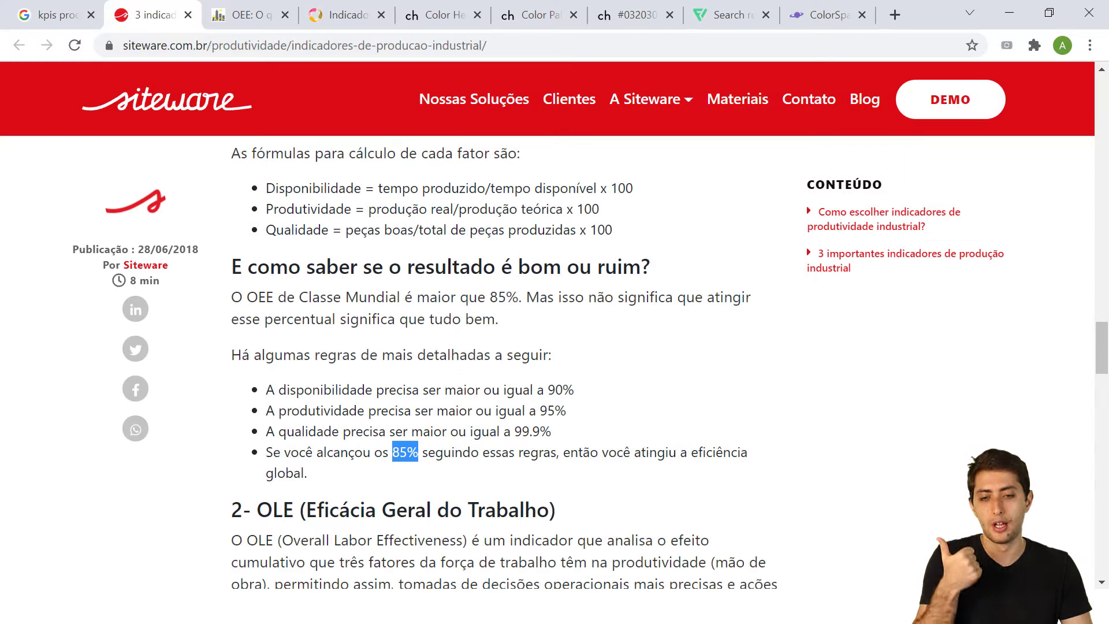
left_click(410, 605)
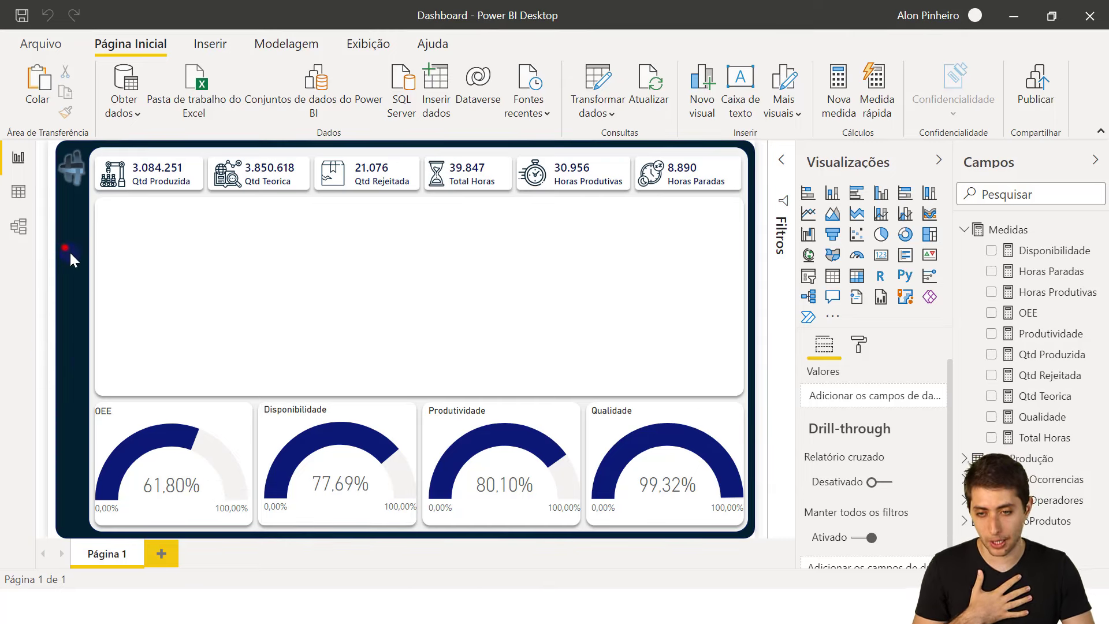
left_click_drag(65, 247, 82, 272)
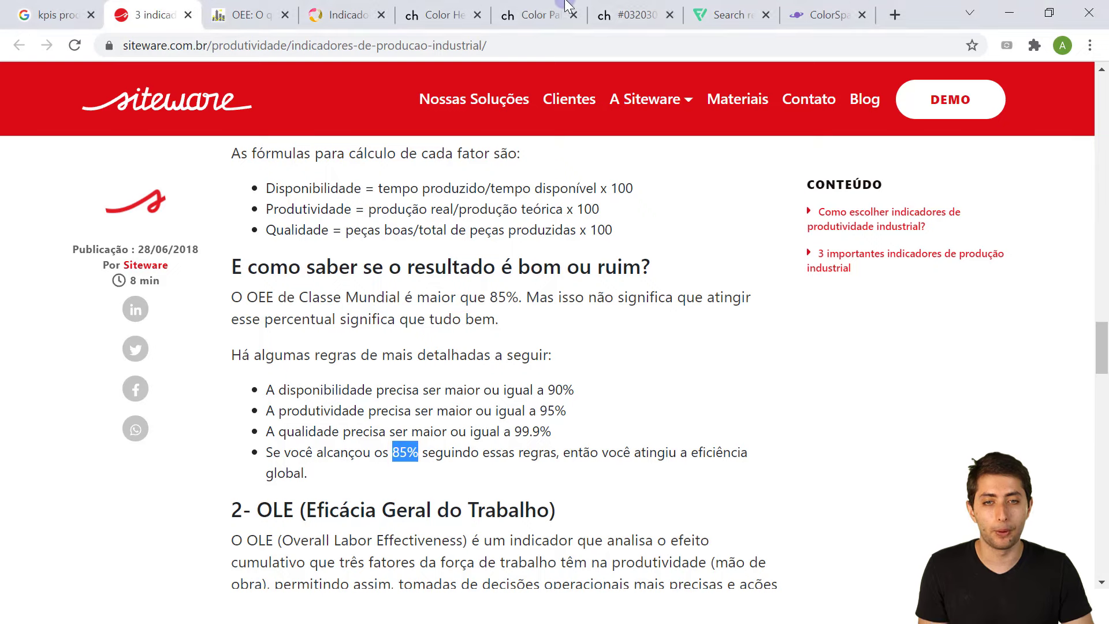
Switch to the color-hex site in the browser, dismiss its ads, and browse the listed color palettes.
left_click(421, 7)
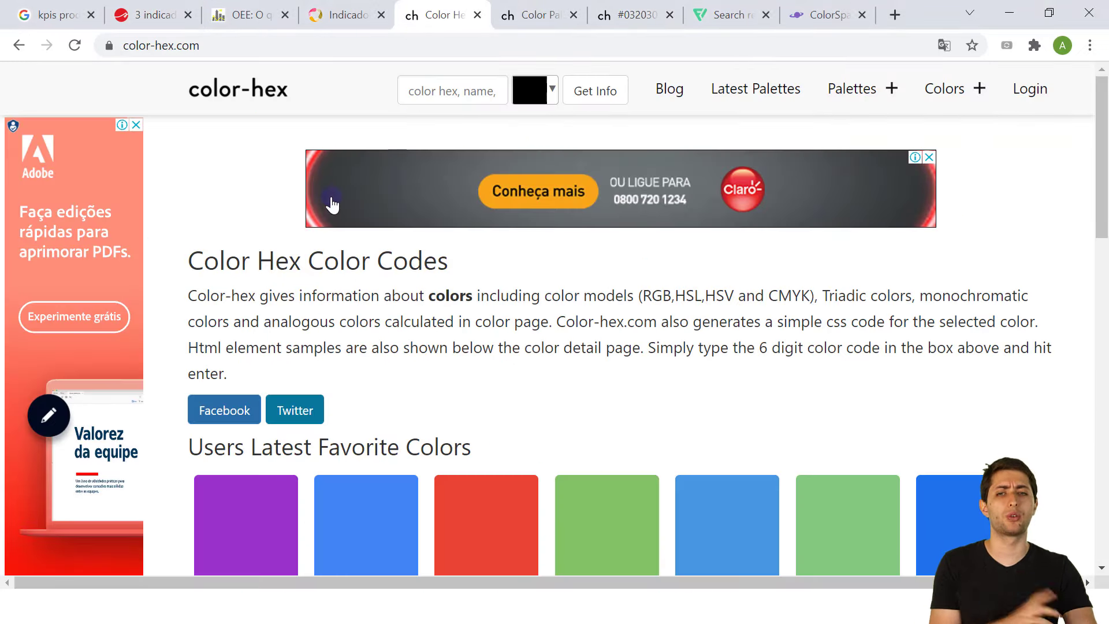
left_click(928, 157)
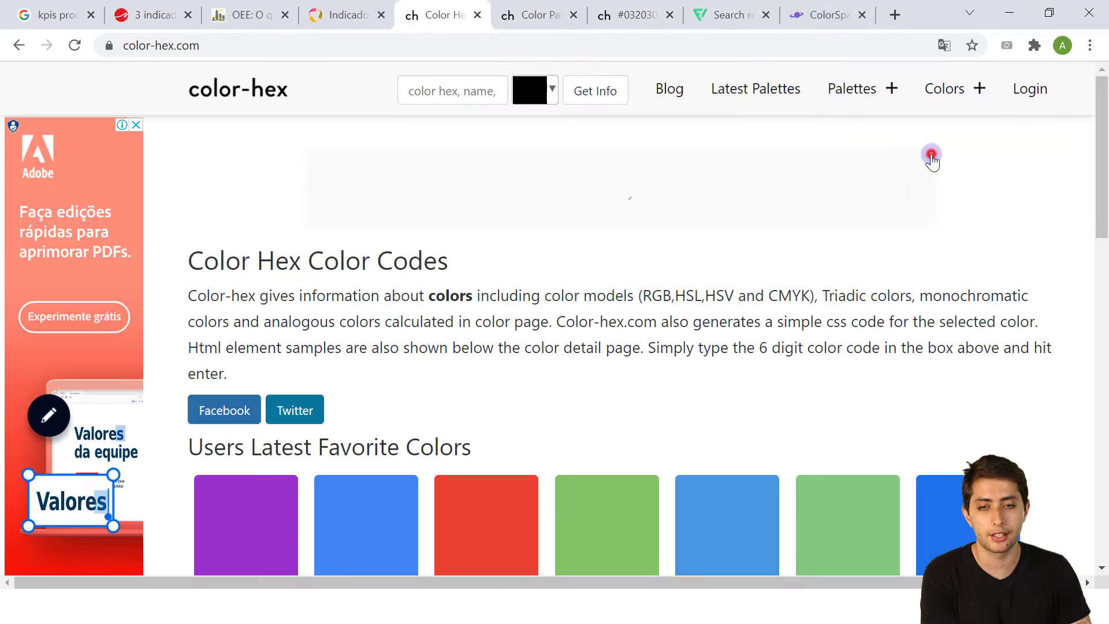
left_click(136, 124)
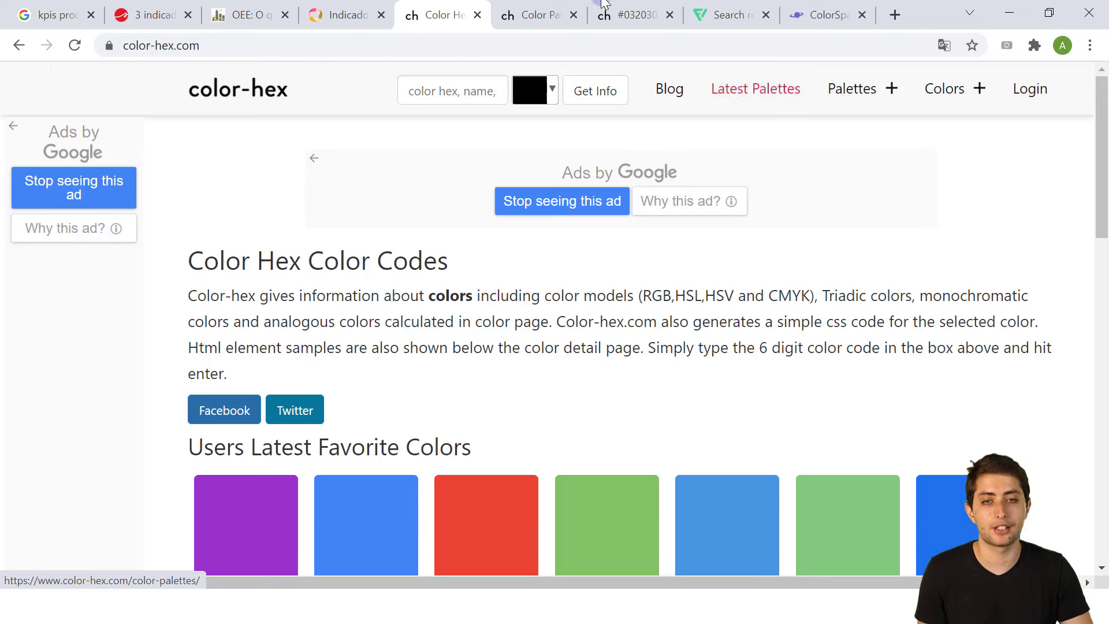
left_click(543, 15)
scroll(555, 289, "down", 8)
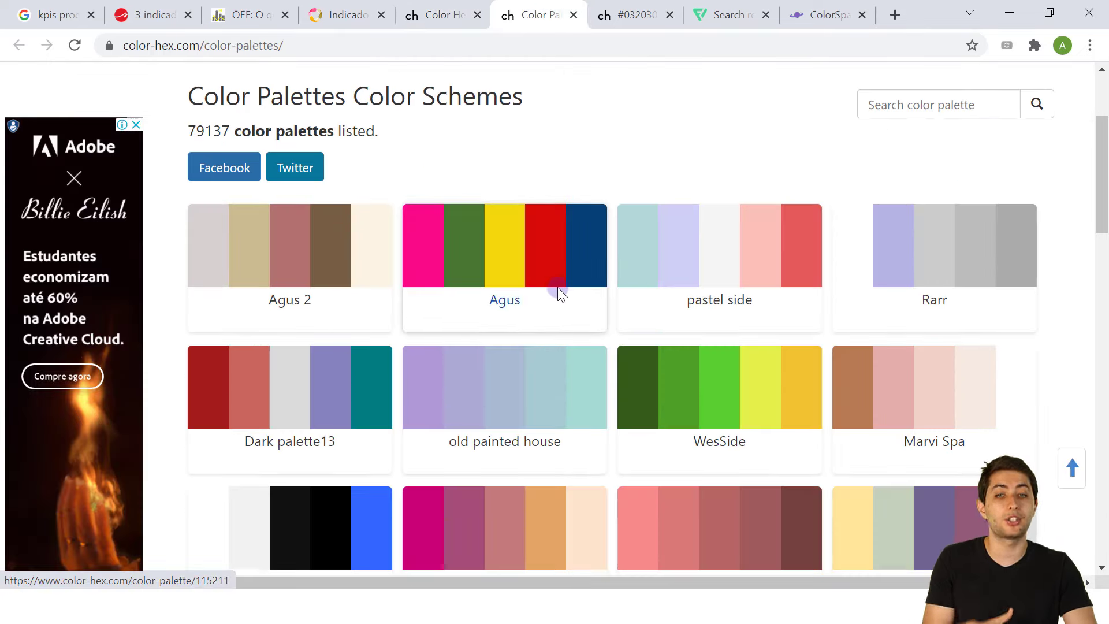
Look through the remaining palettes on the color-hex latest palettes page, from the Autumn schemes to the Fox and Biologie ones.
scroll(553, 293, "down", 7)
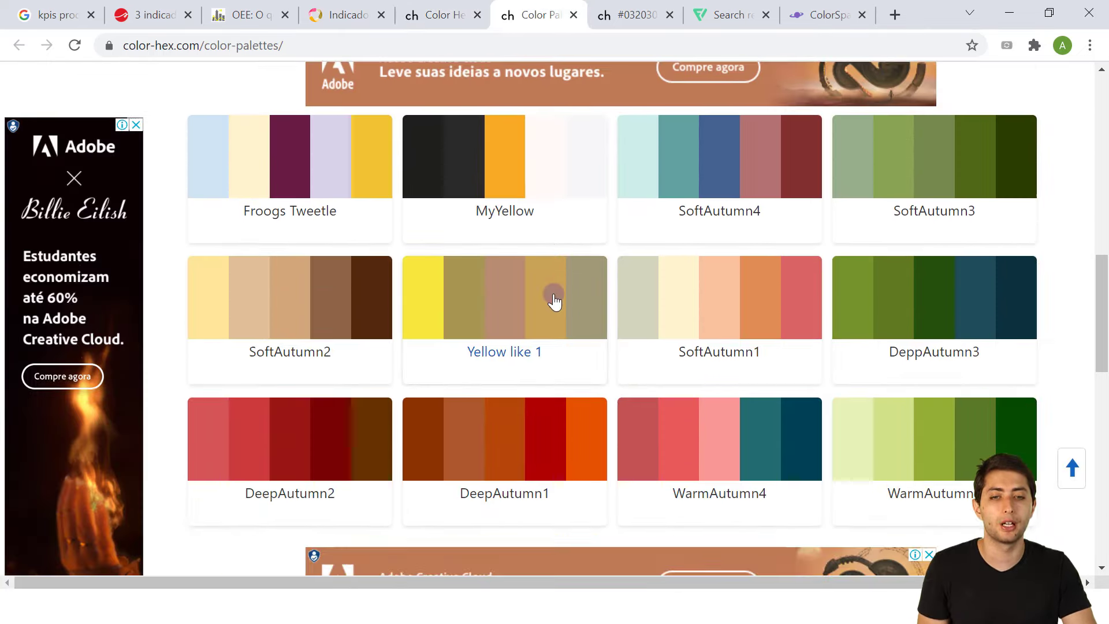
scroll(559, 299, "down", 3)
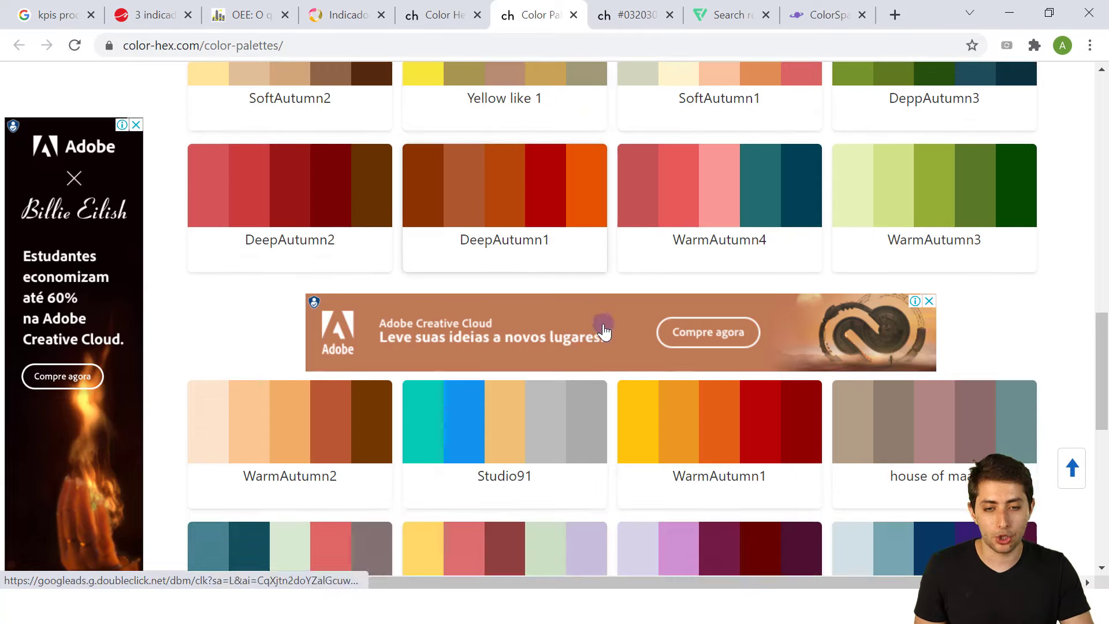
scroll(600, 314, "up", 3)
scroll(823, 240, "down", 10)
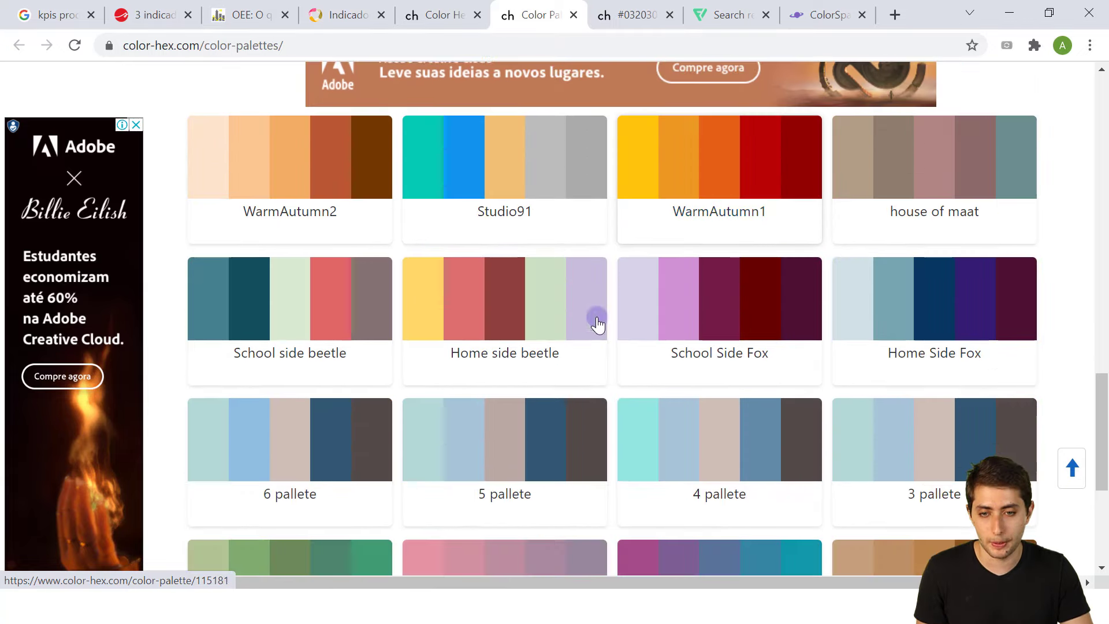
scroll(704, 286, "up", 10)
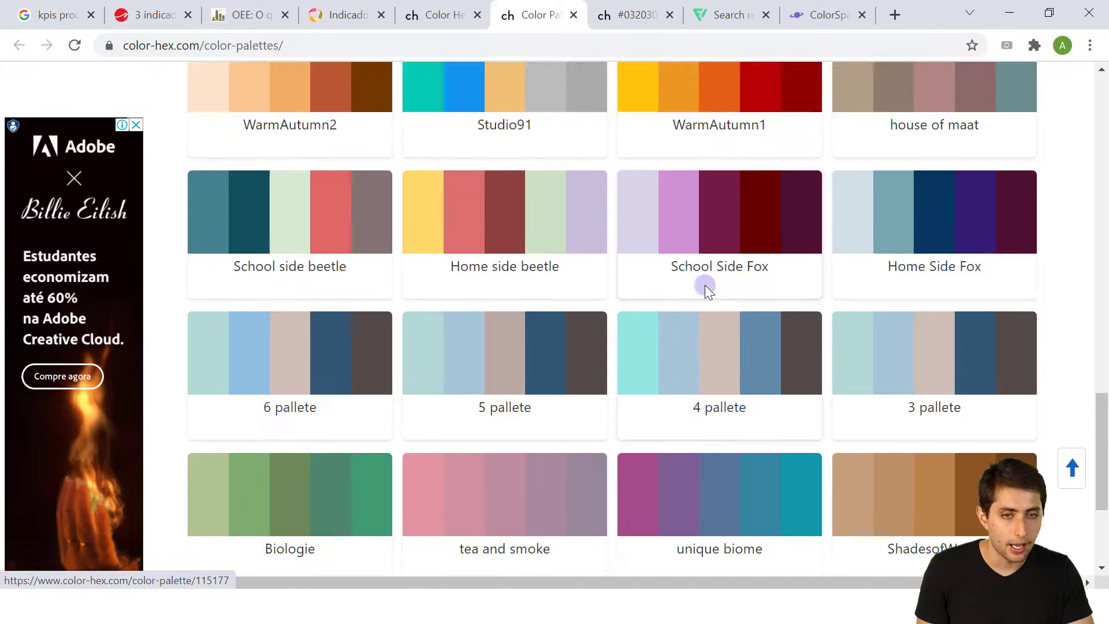
scroll(704, 285, "up", 11)
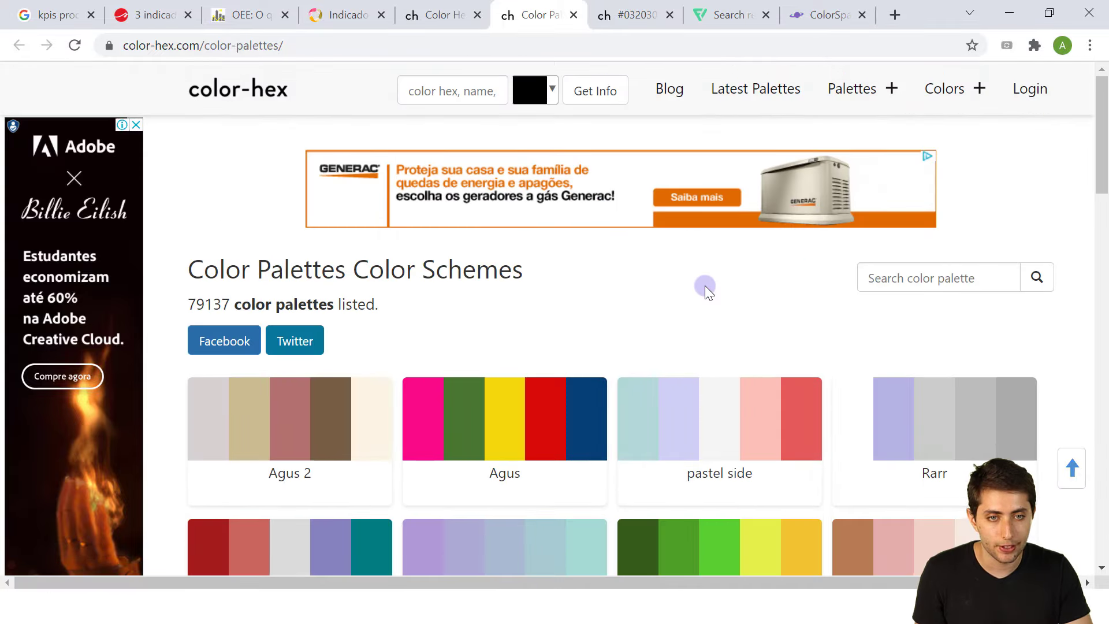
Open the Popular Palettes list on color-hex and look through its schemes.
left_click(859, 91)
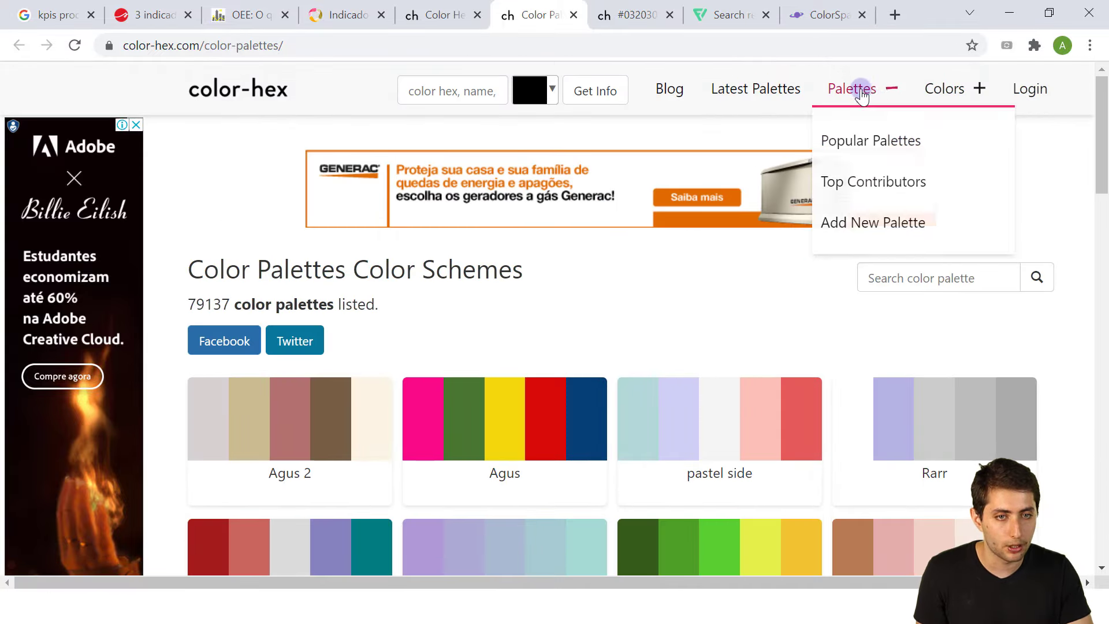
left_click(885, 143)
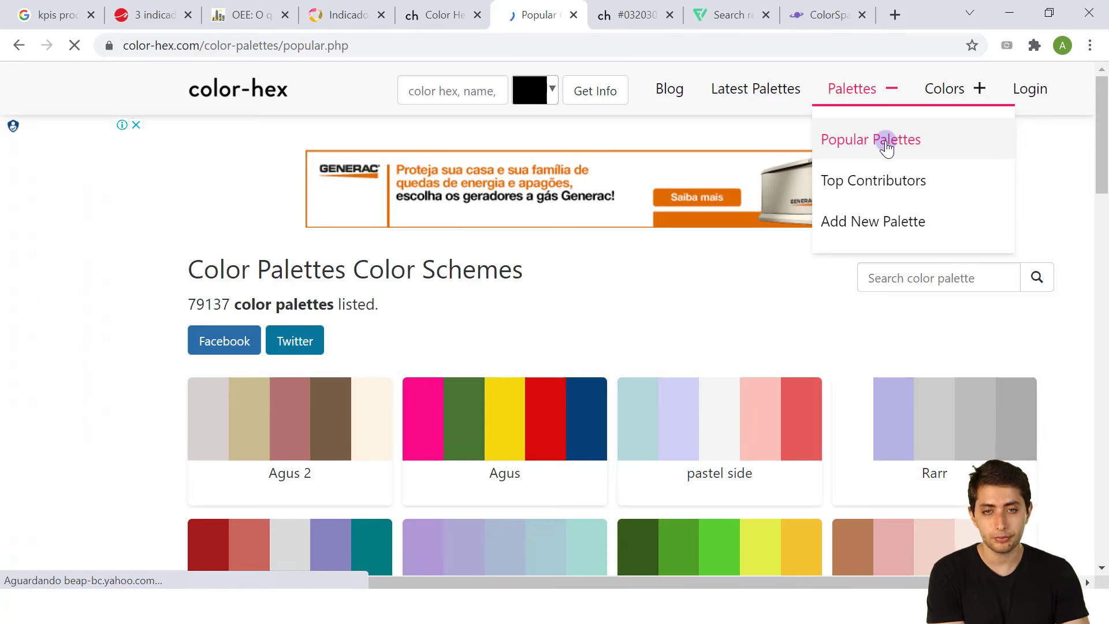
scroll(556, 296, "down", 6)
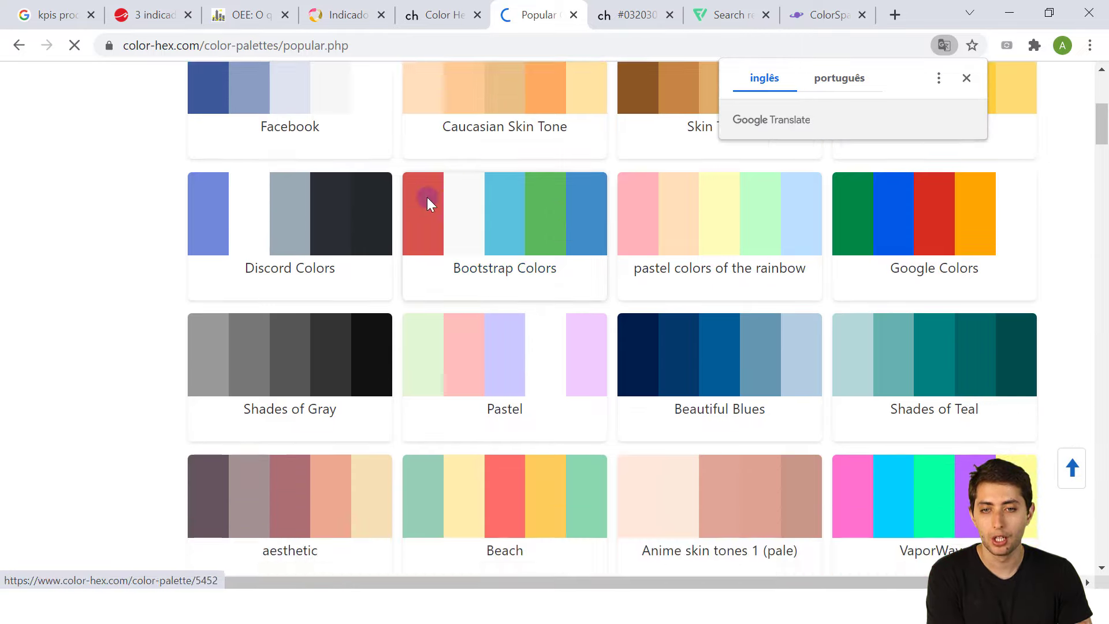
scroll(785, 369, "down", 3)
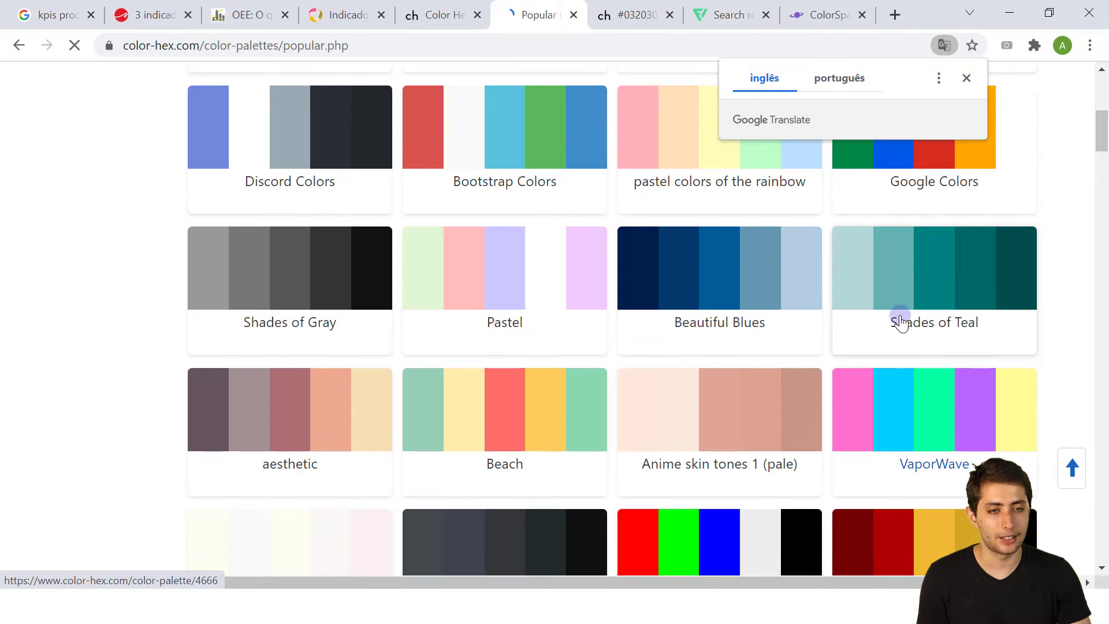
scroll(784, 319, "down", 1)
scroll(784, 320, "up", 1)
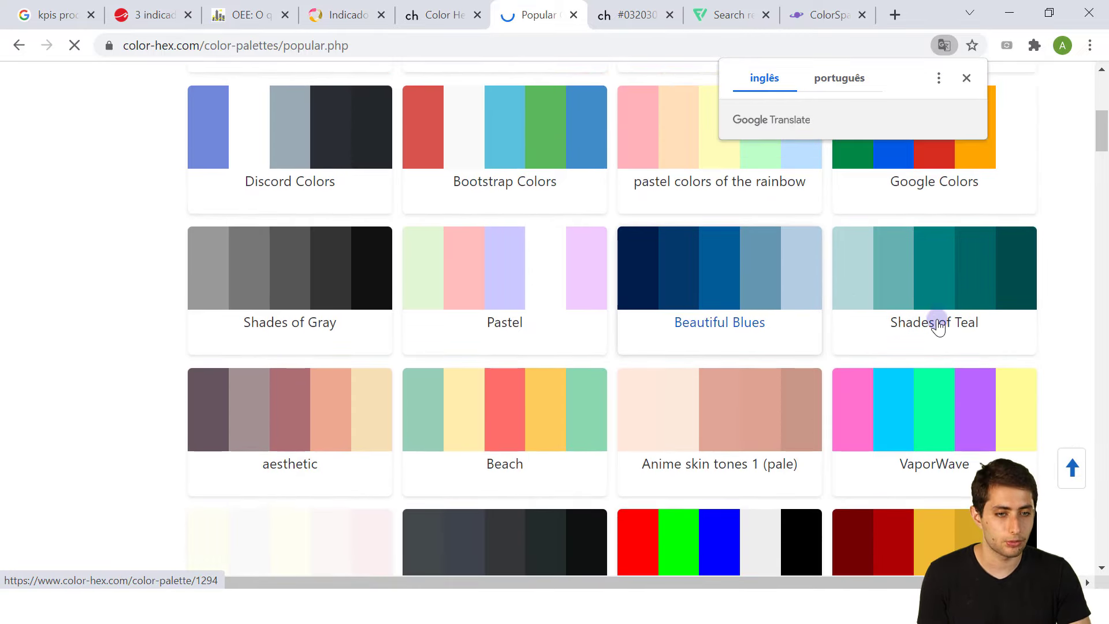
Open the Shades of Teal palette, examine its hex codes, and view the details of its darkest color, #004c4c.
left_click(938, 326)
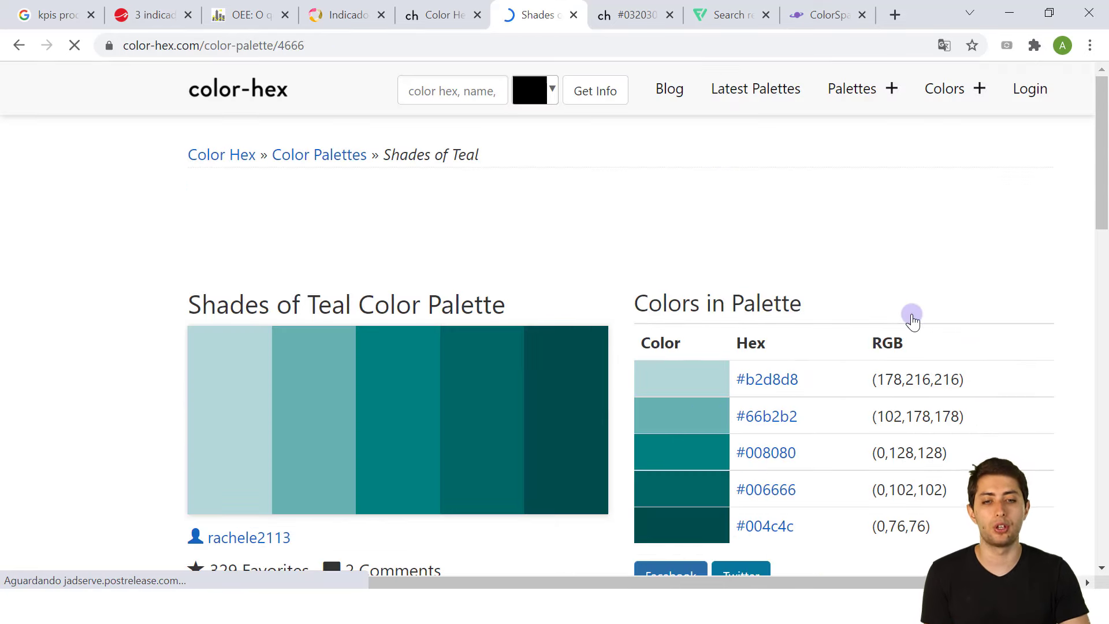
scroll(912, 320, "down", 1)
left_click_drag(810, 290, 698, 295)
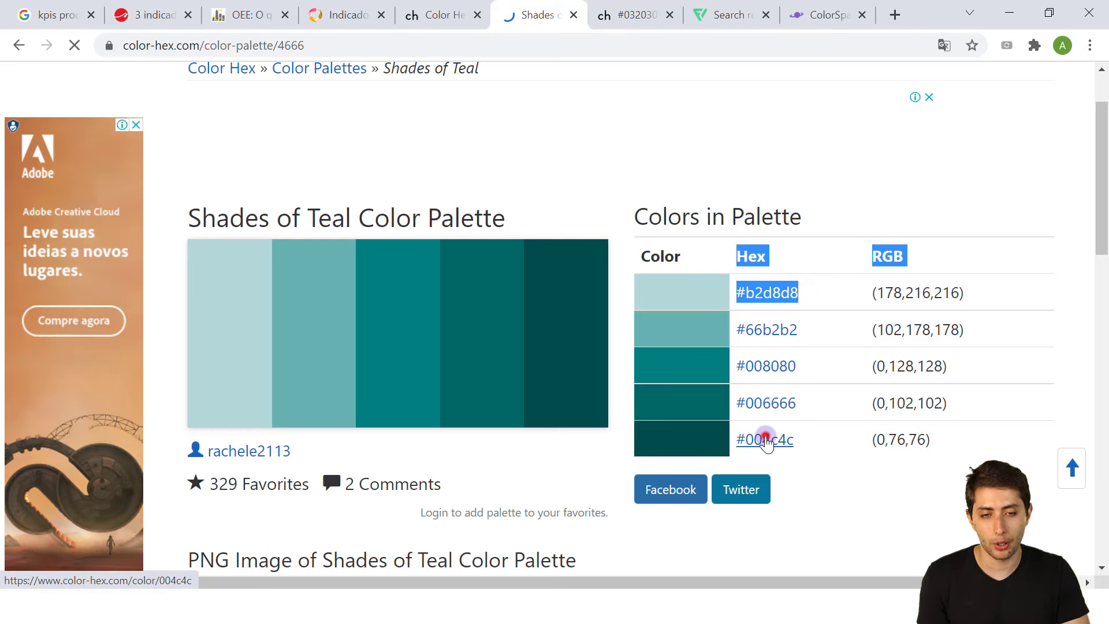
left_click(766, 440)
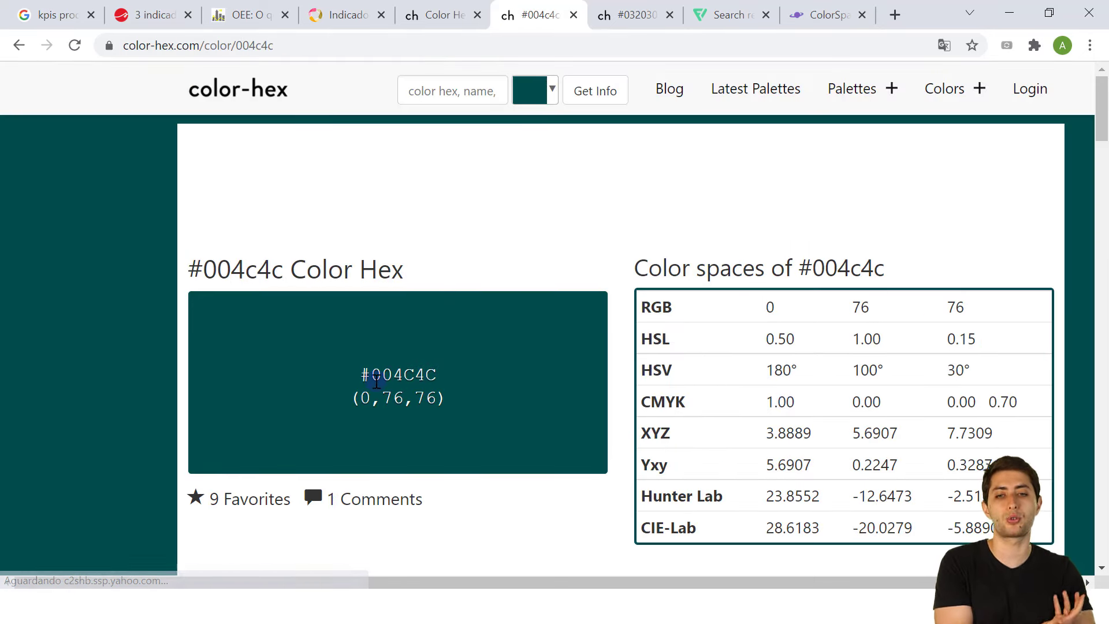
Switch to the already open #032030 color page and copy its hex code.
left_click(627, 8)
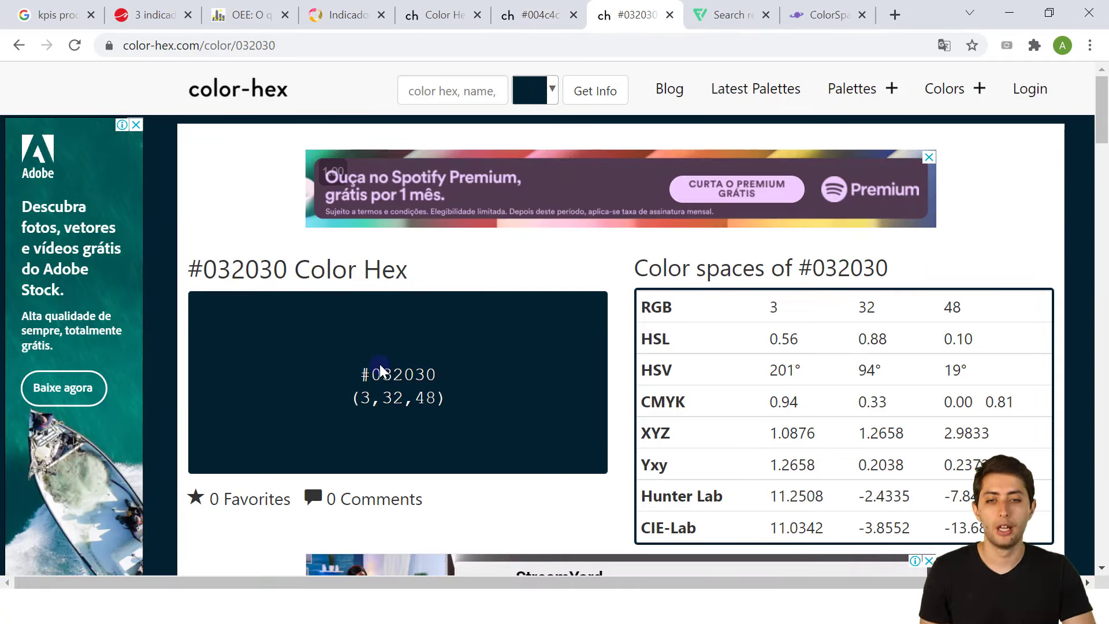
left_click_drag(358, 374, 441, 376)
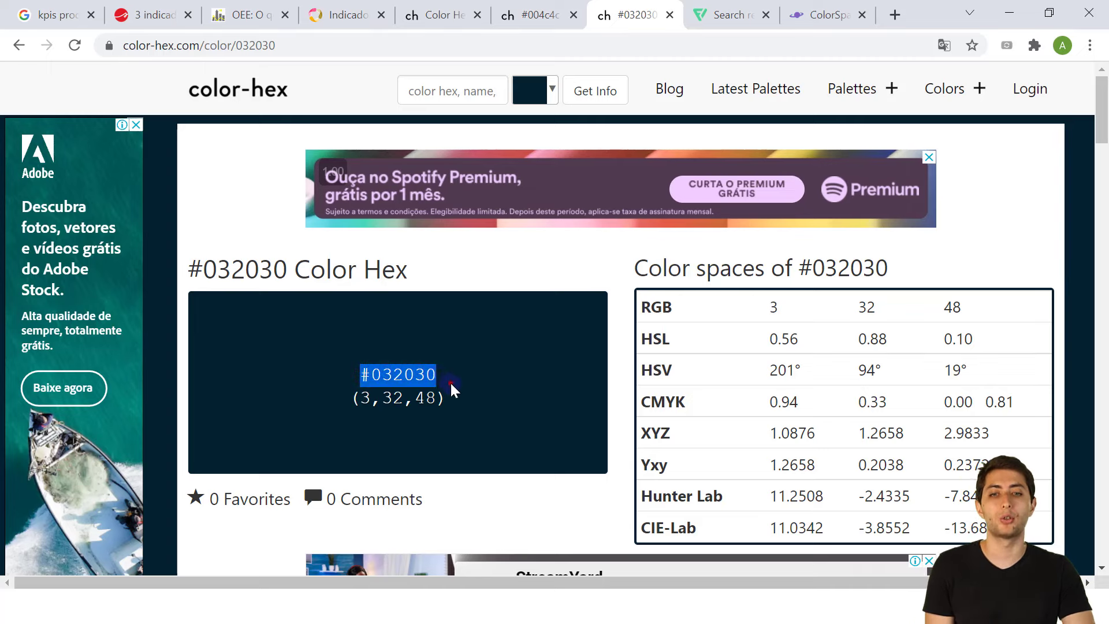
left_click(452, 385)
left_click_drag(359, 374, 437, 375)
key("ctrl+c")
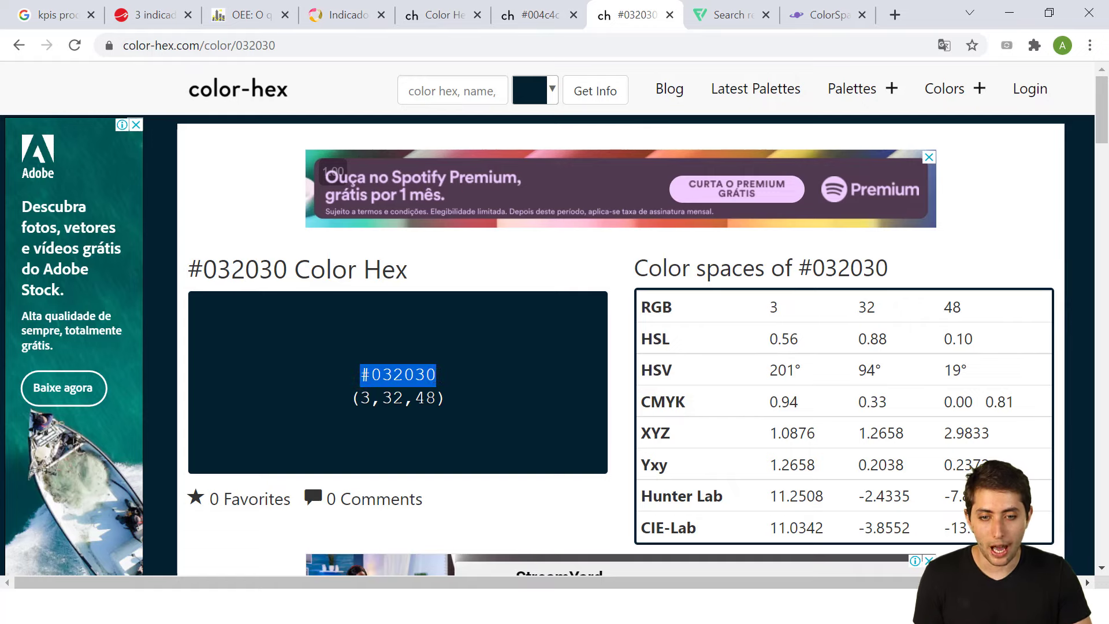
Return to Power BI Desktop and set the OEE gauge's fill color to the custom color #032030.
key("alt+Tab")
left_click(143, 477)
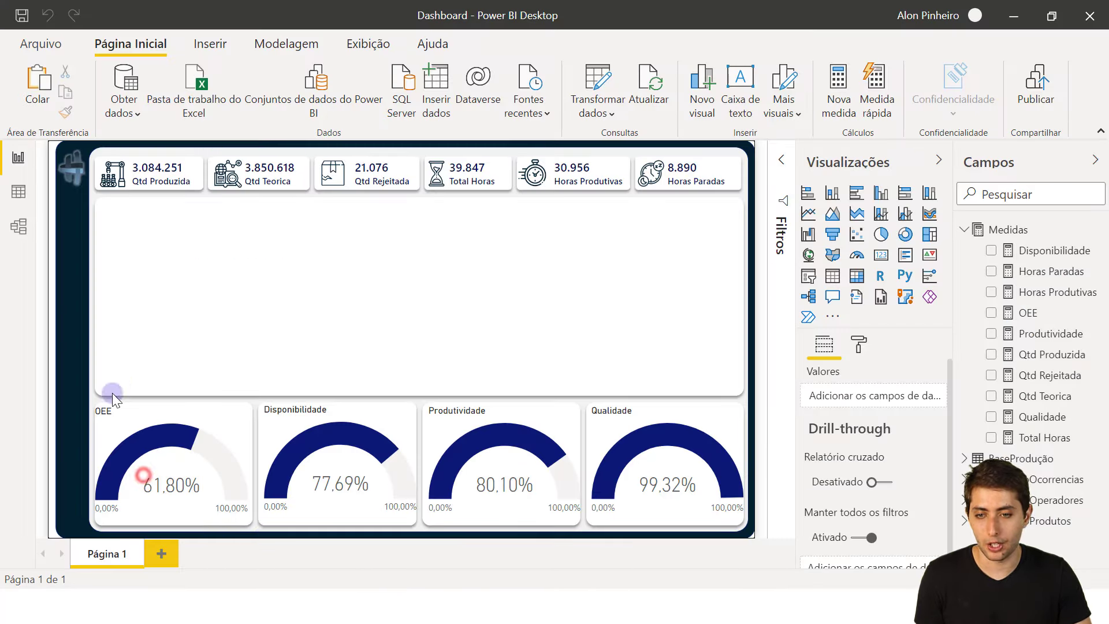
left_click(141, 417)
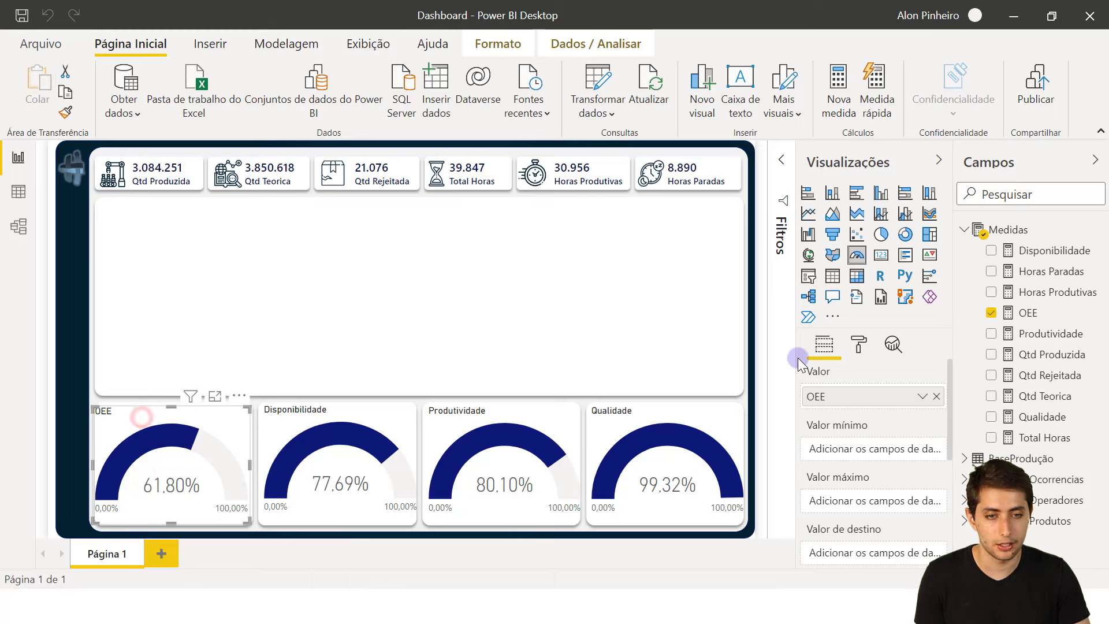
left_click(859, 346)
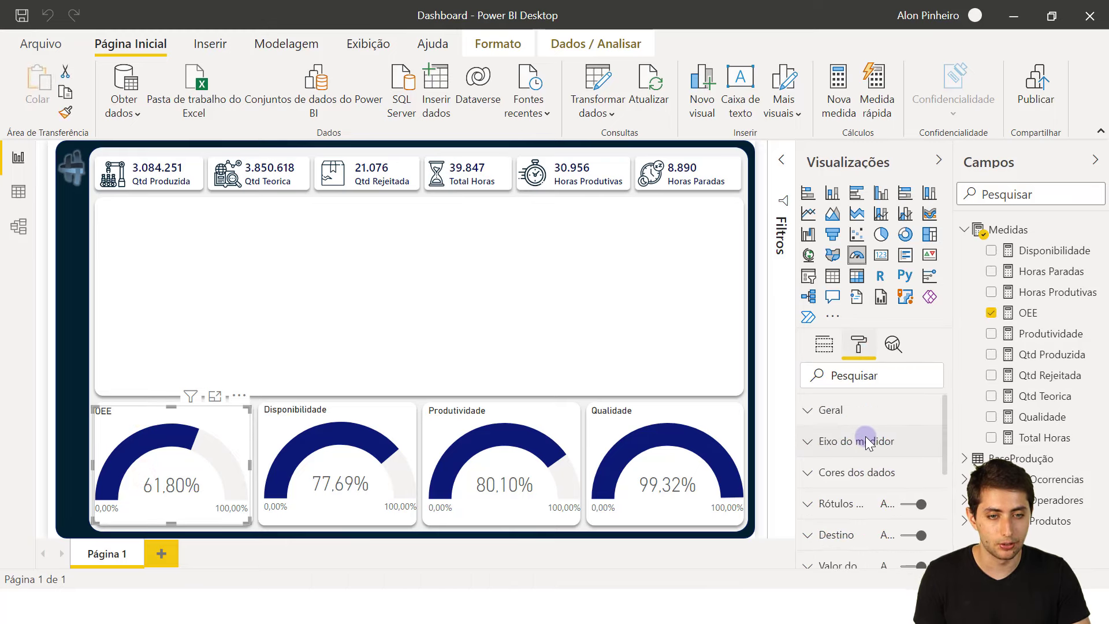
left_click(864, 469)
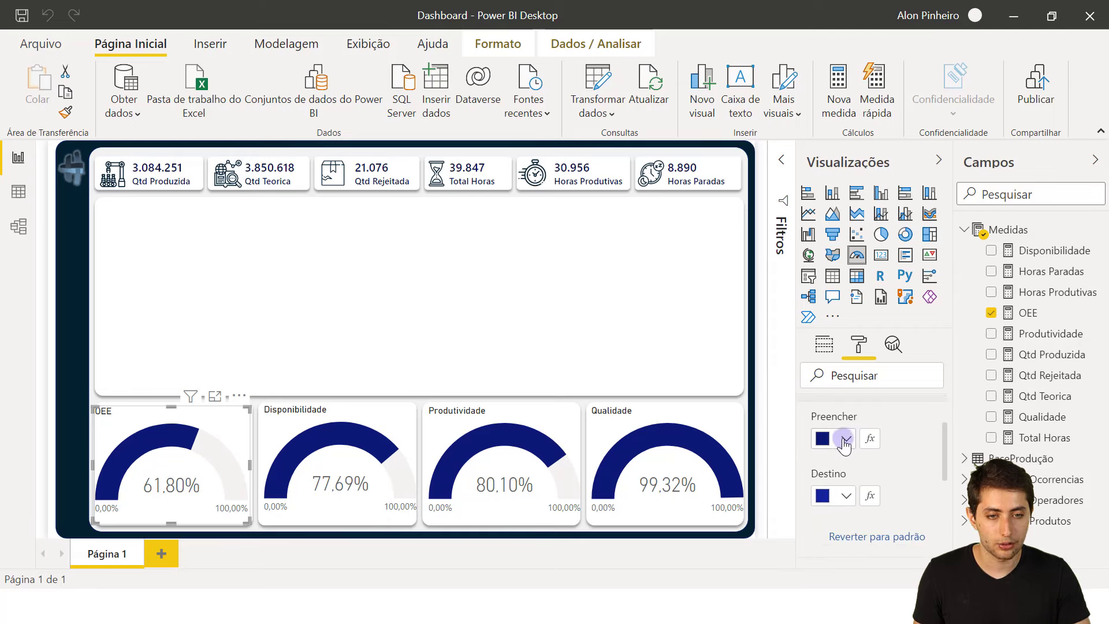
left_click(842, 440)
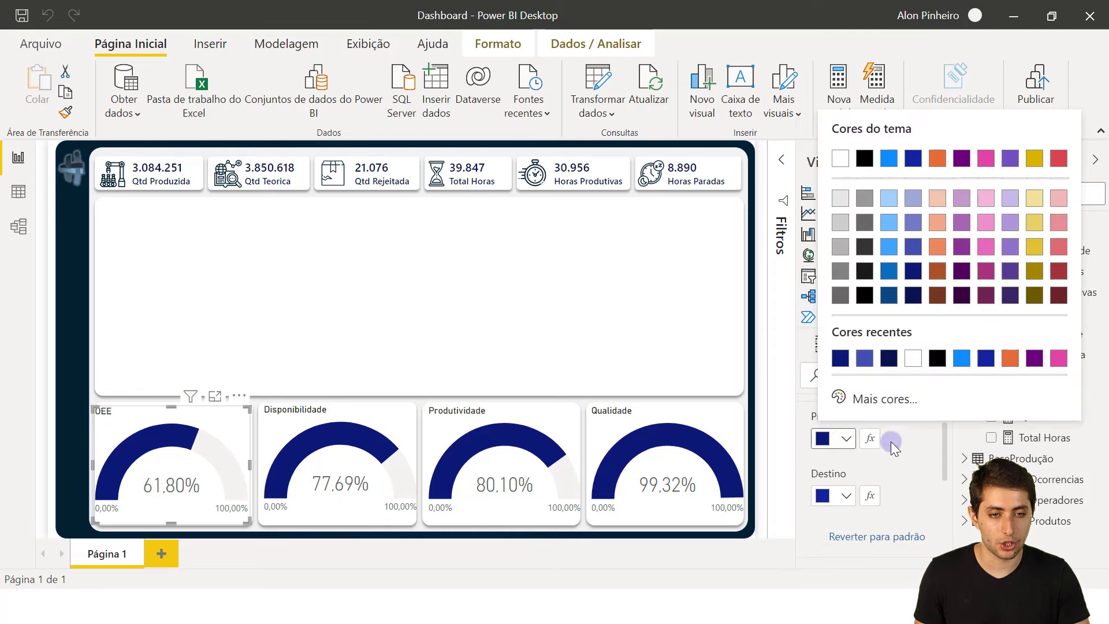
left_click(877, 399)
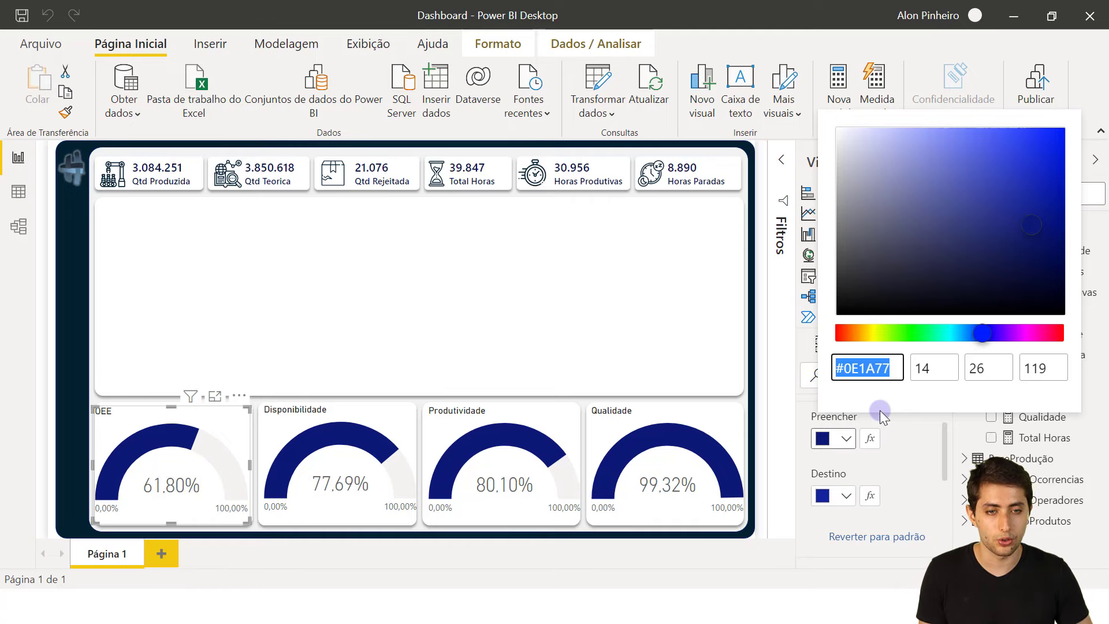
key("ctrl+v")
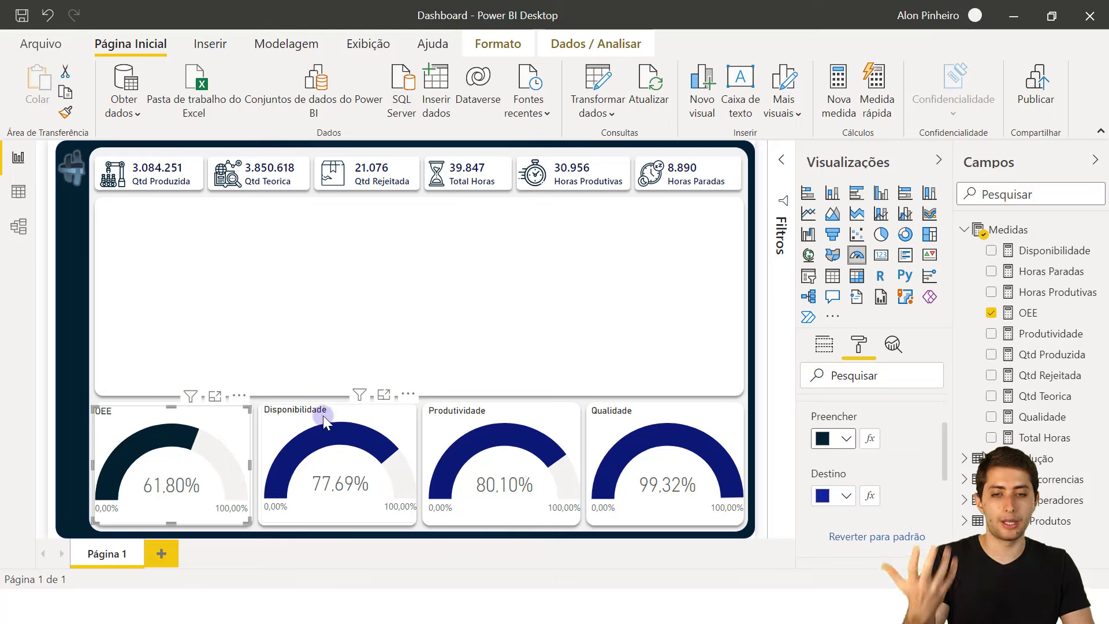
Switch to the ColorSpace site in the browser and generate color palettes from the base color #032030.
mouse_move(474, 436)
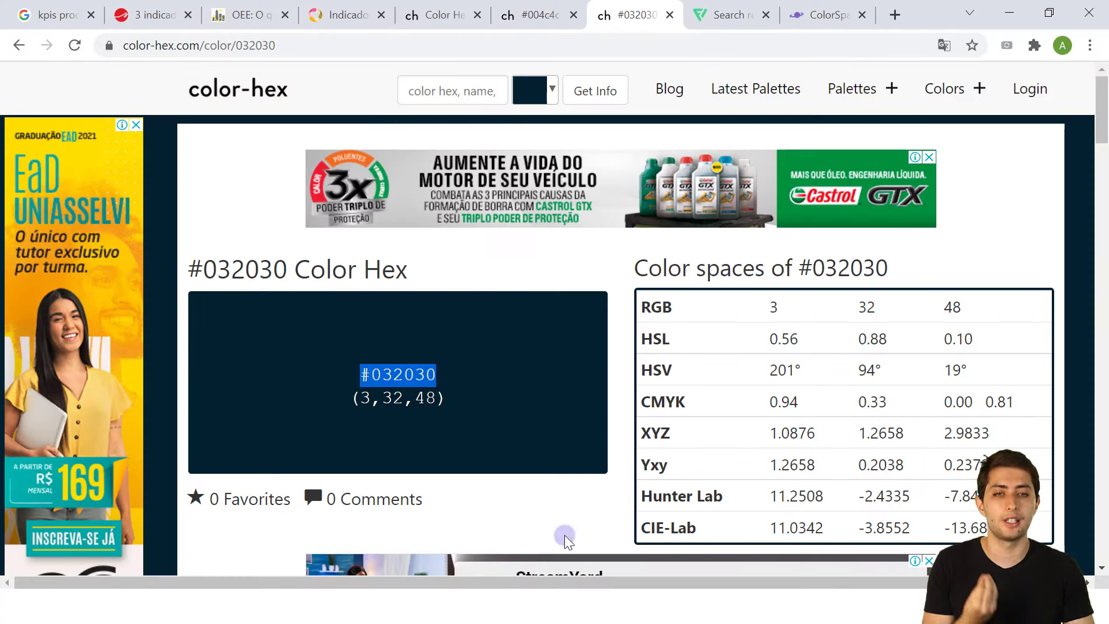
left_click(820, 15)
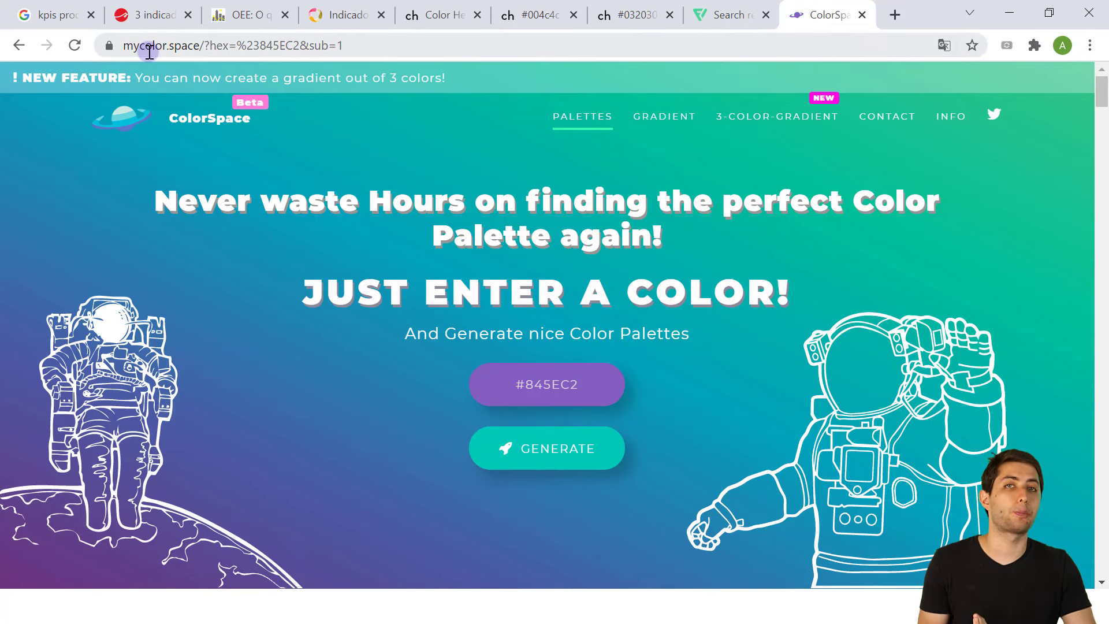
left_click(552, 386)
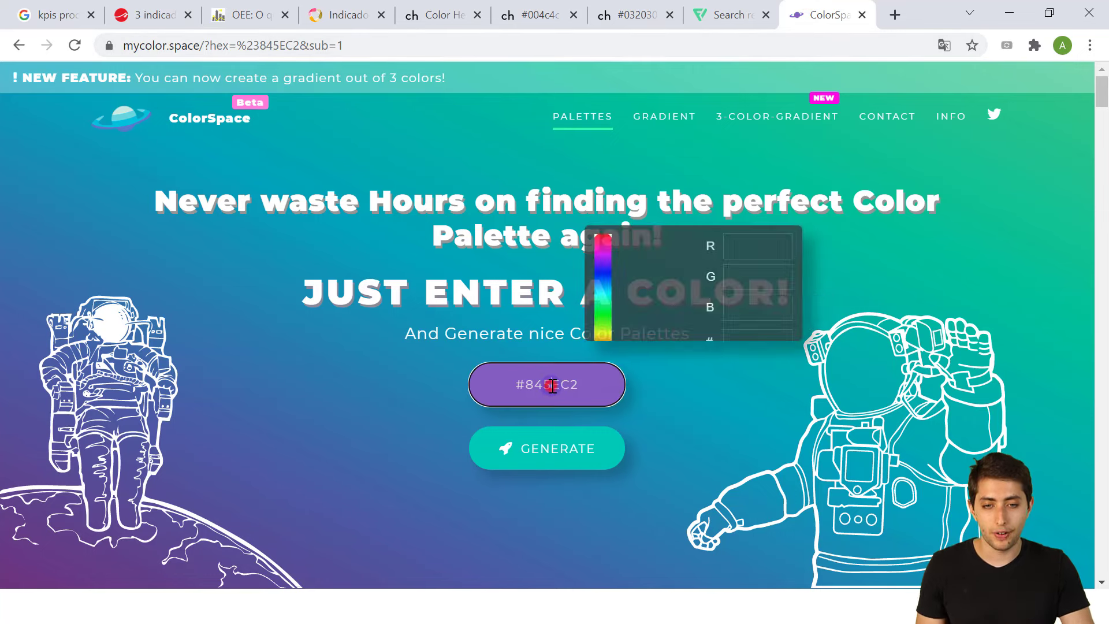
left_click_drag(580, 384, 478, 353)
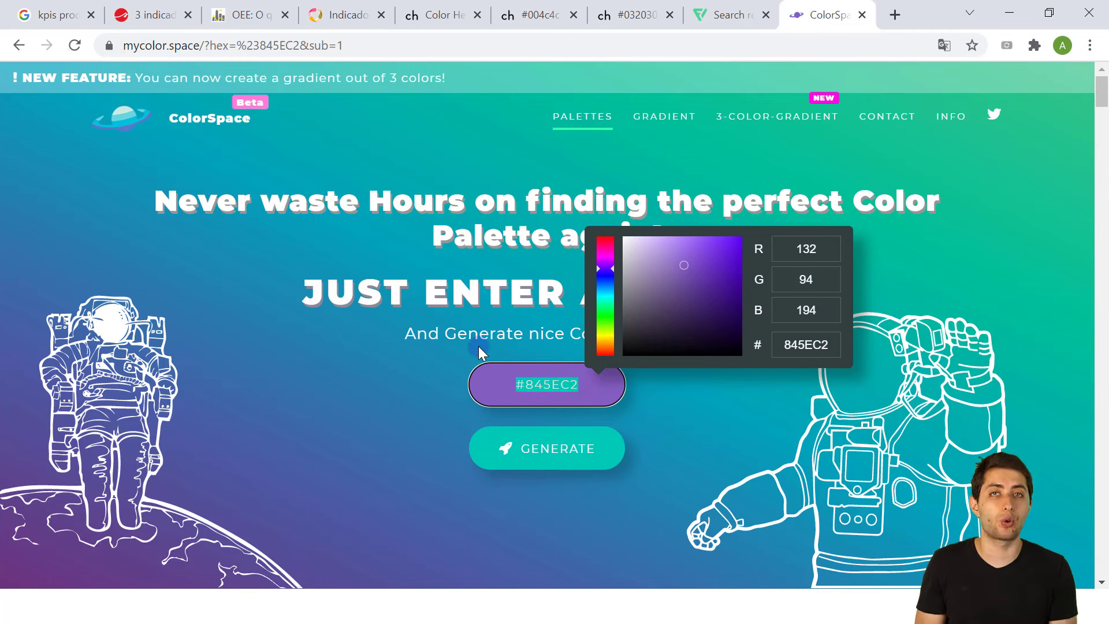
type("#032030")
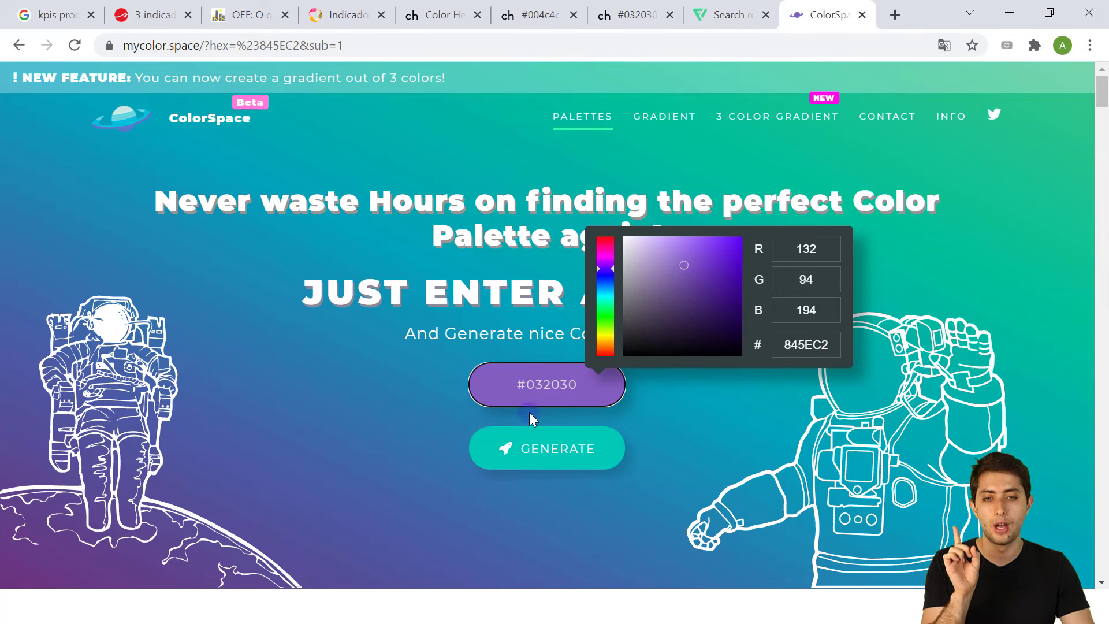
left_click(567, 448)
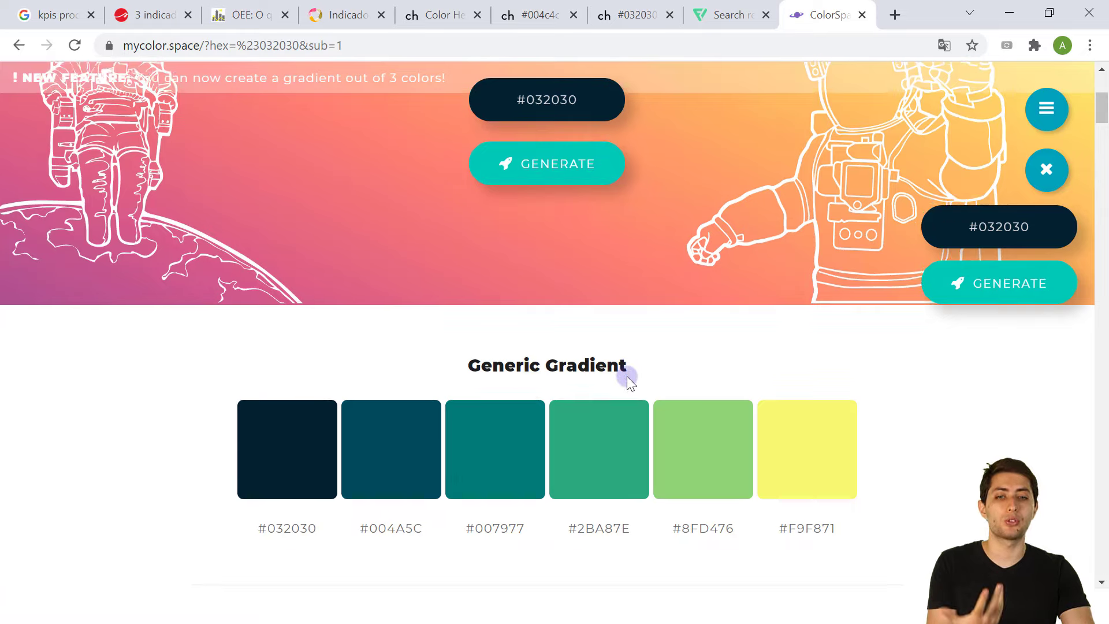
Examine the Generic Gradient and Matching Gradient palettes generated for the base color.
scroll(626, 376, "down", 3)
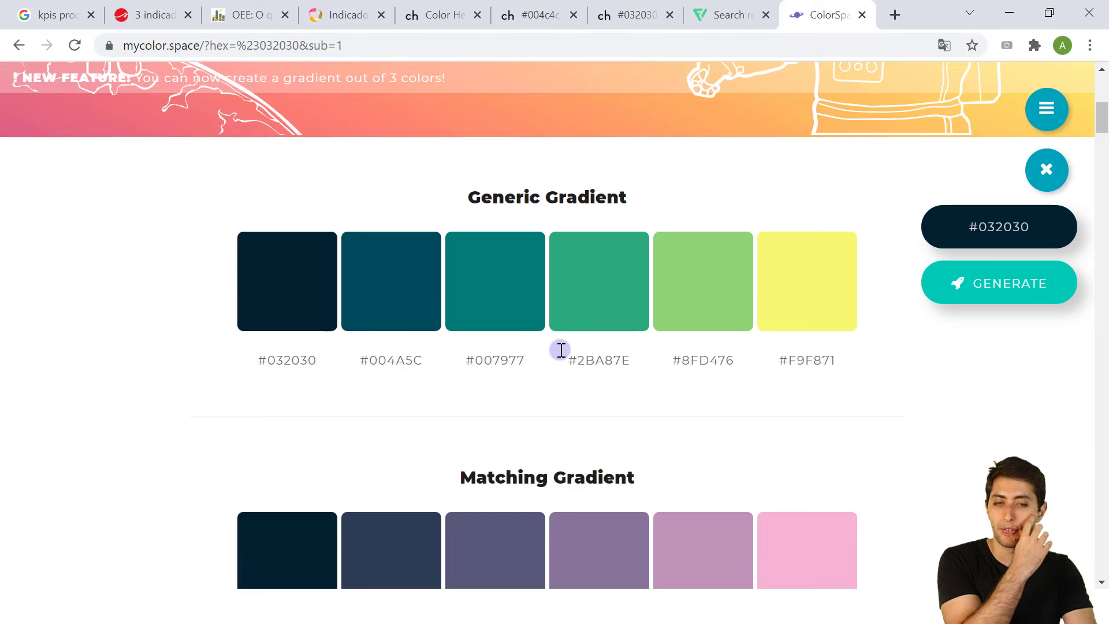
scroll(556, 354, "down", 3)
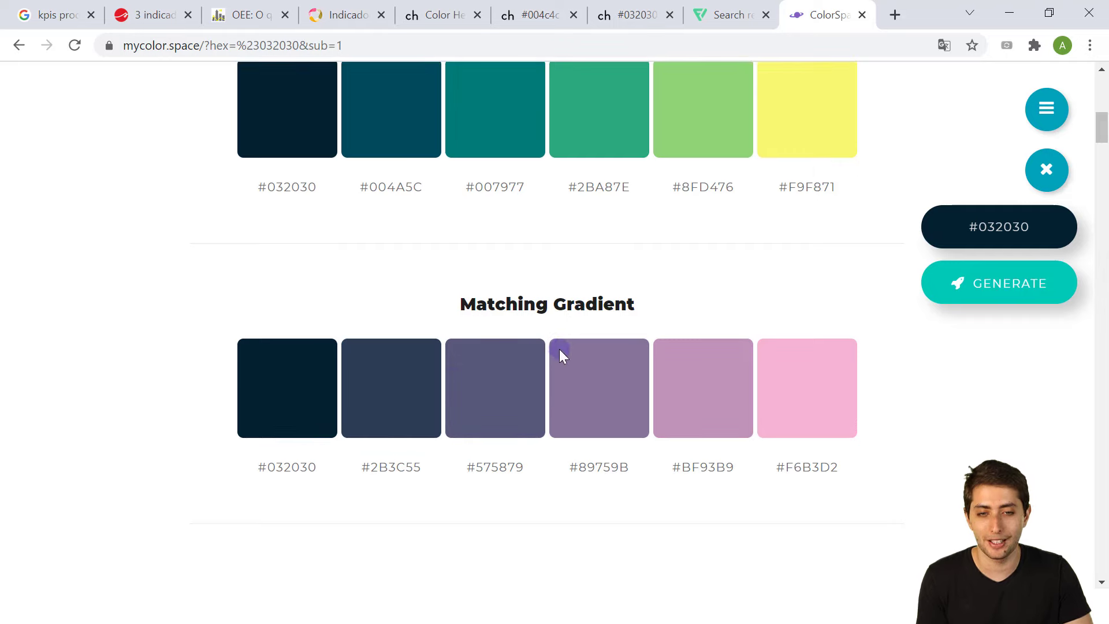
scroll(787, 458, "down", 3)
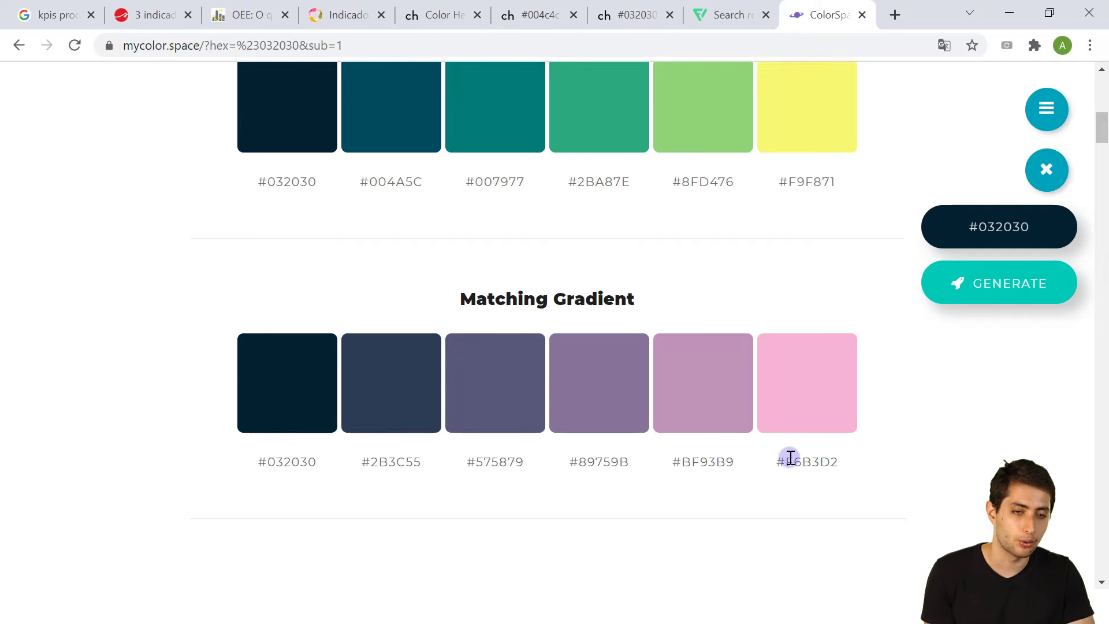
scroll(633, 396, "down", 1)
scroll(574, 364, "up", 10)
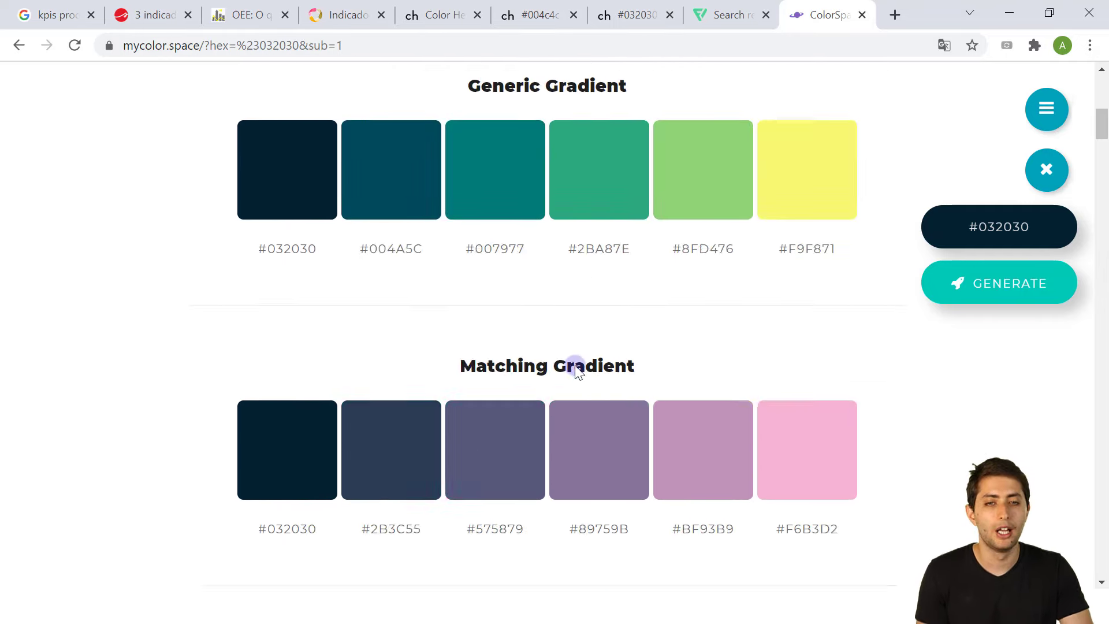
scroll(327, 284, "down", 3)
Pick the first four Generic Gradient swatches one by one to select their codes: #032030, #004A5C, #007977 and #2BA87E.
left_click(287, 282)
left_click(402, 284)
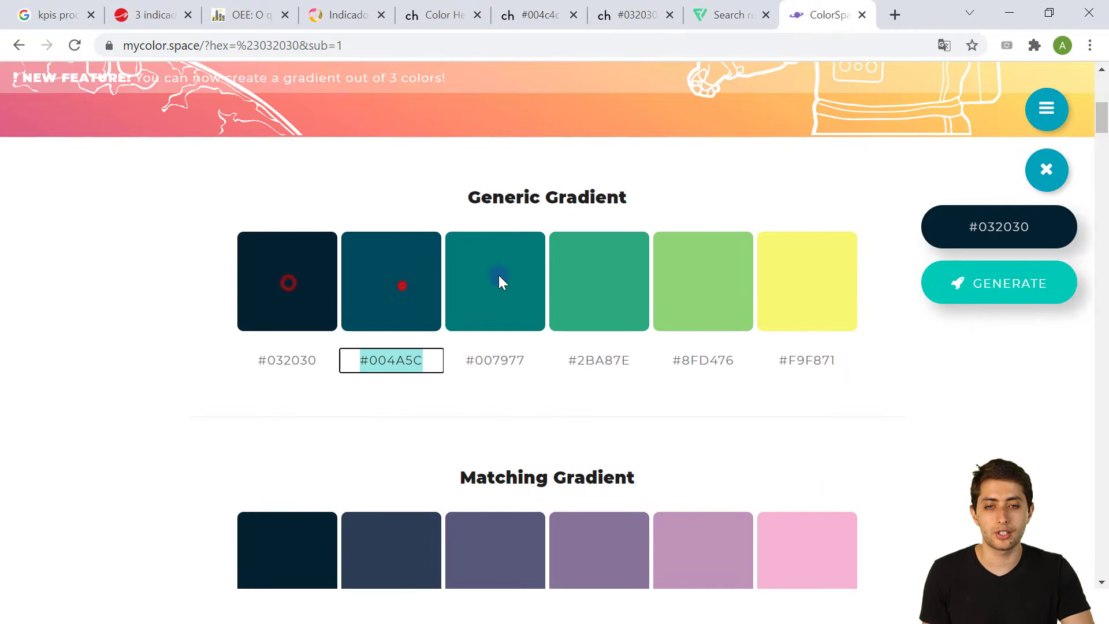
left_click(315, 274)
left_click(378, 282)
left_click(482, 264)
left_click(570, 265)
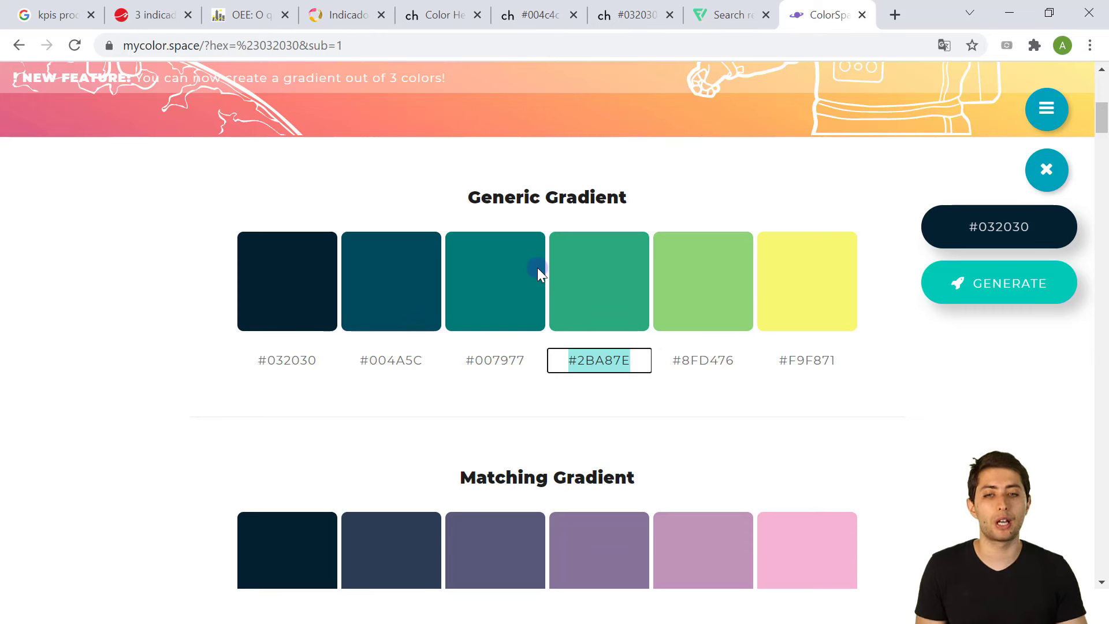
Copy the second Generic Gradient code, #004A5C, and set it as the Disponibilidade gauge's fill color in Power BI Desktop.
left_click(260, 359)
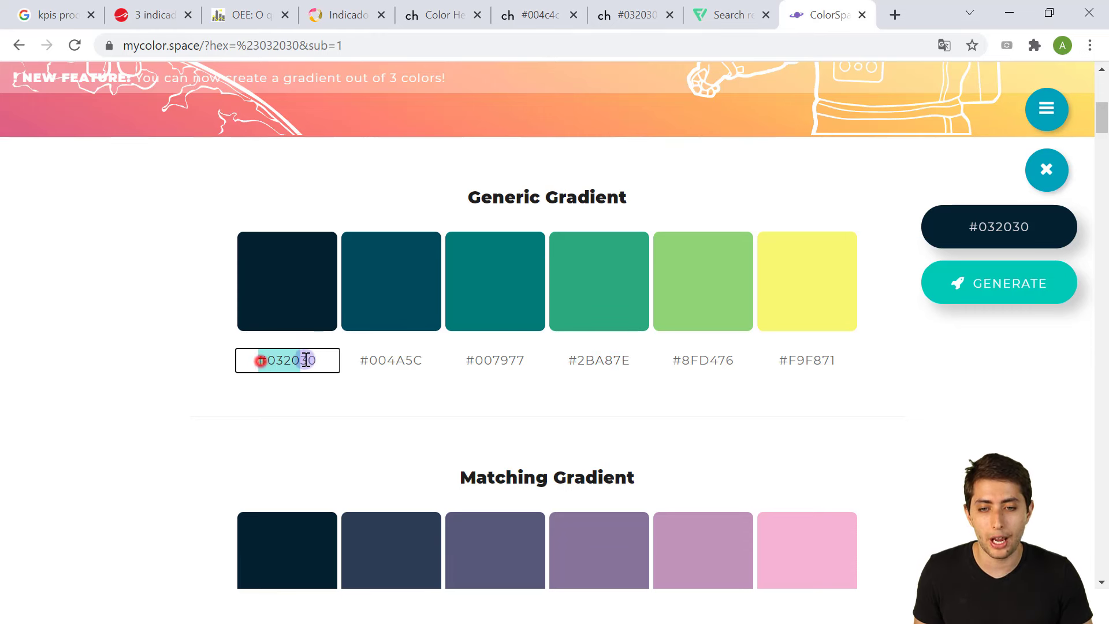
left_click(365, 358)
key("ctrl+c")
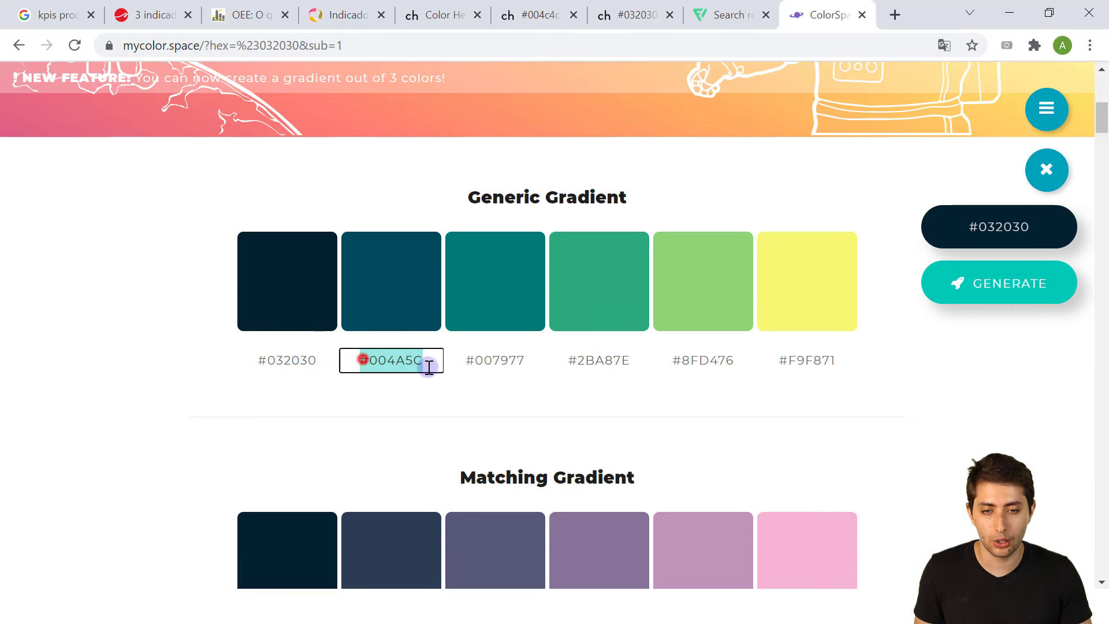
left_click(448, 586)
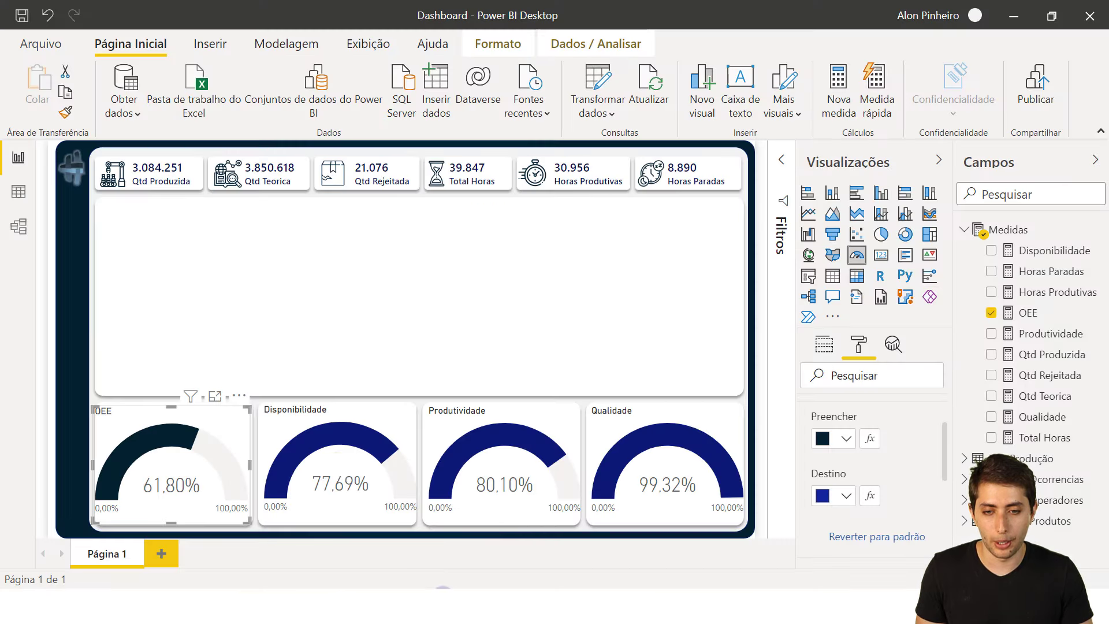
left_click(325, 439)
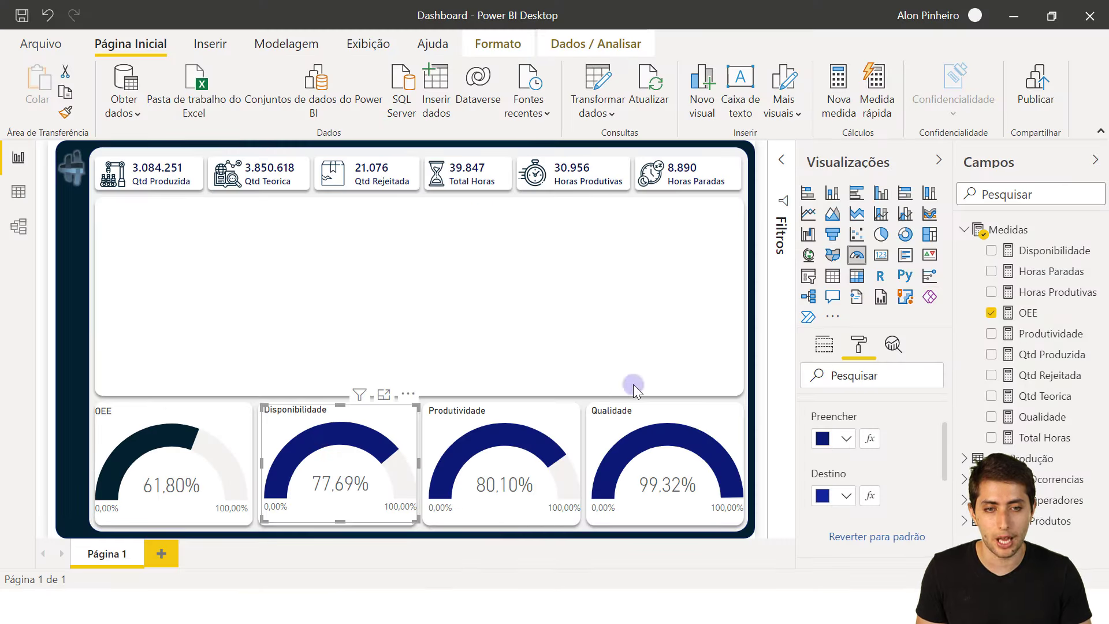
left_click(836, 438)
left_click(869, 404)
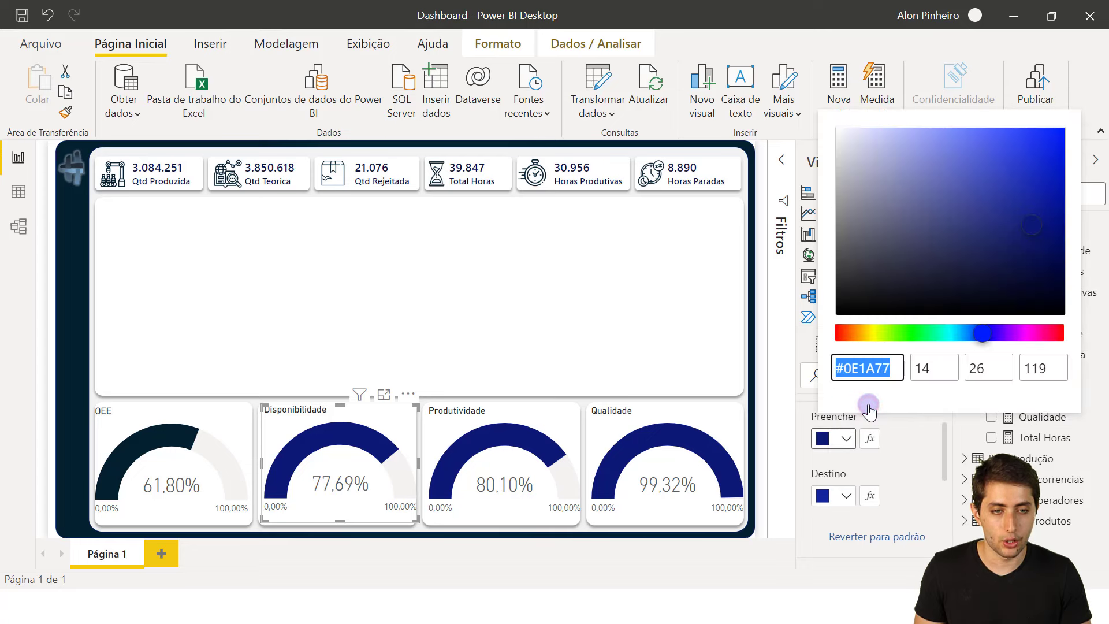
key("ctrl+v")
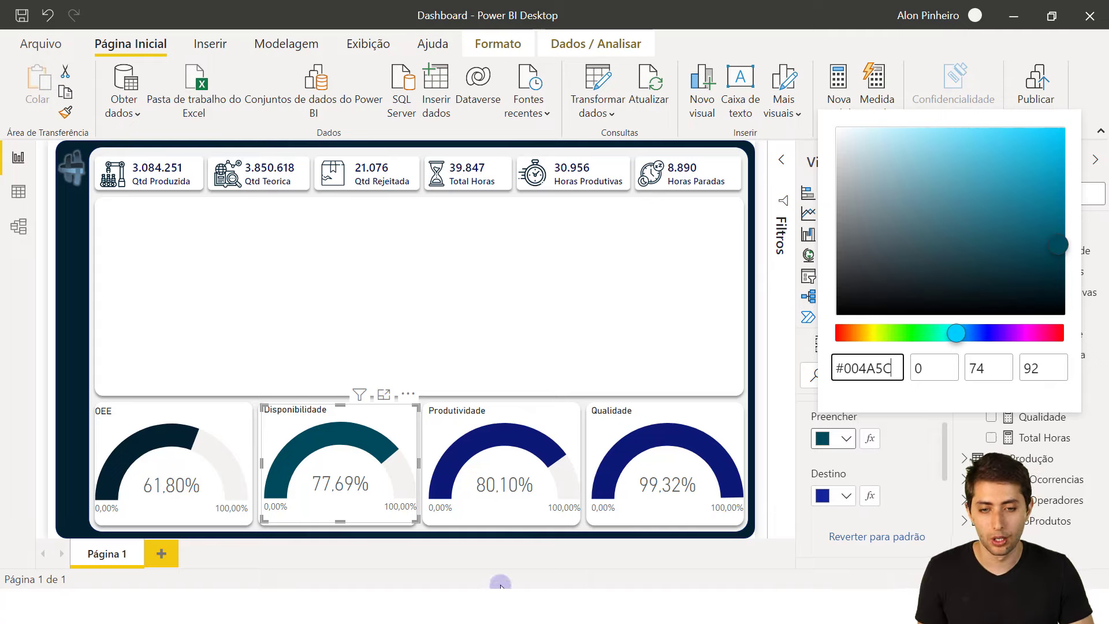
Copy #007977 from the ColorSpace Generic Gradient and apply it as the Produtividade gauge's fill color in Power BI Desktop.
key("alt+Tab")
left_click_drag(467, 365, 526, 363)
key("ctrl+c")
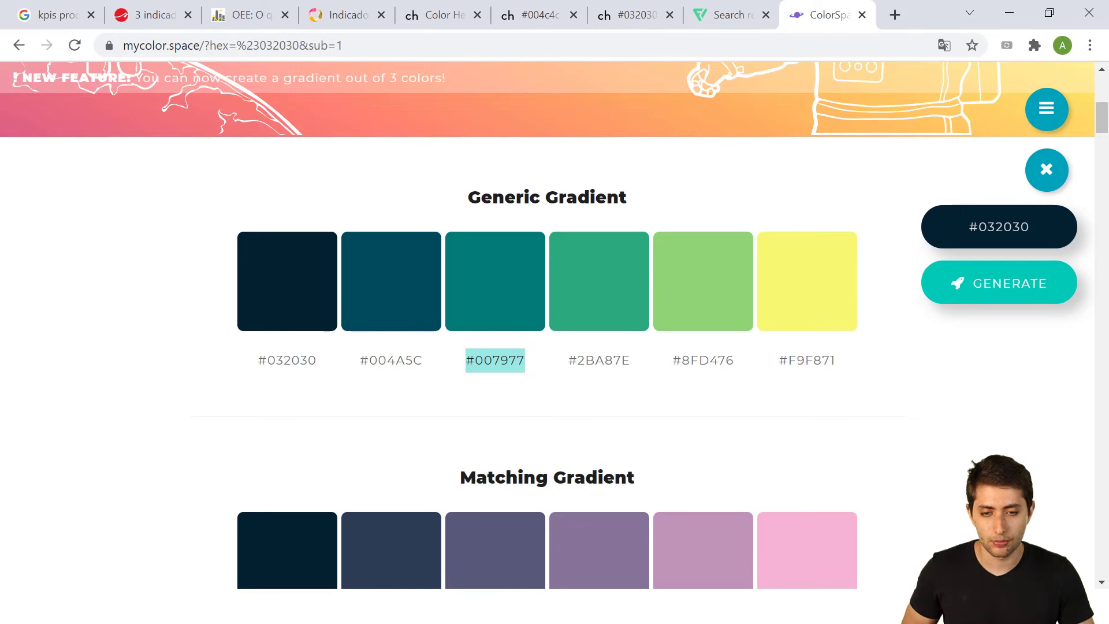
key("alt+Tab")
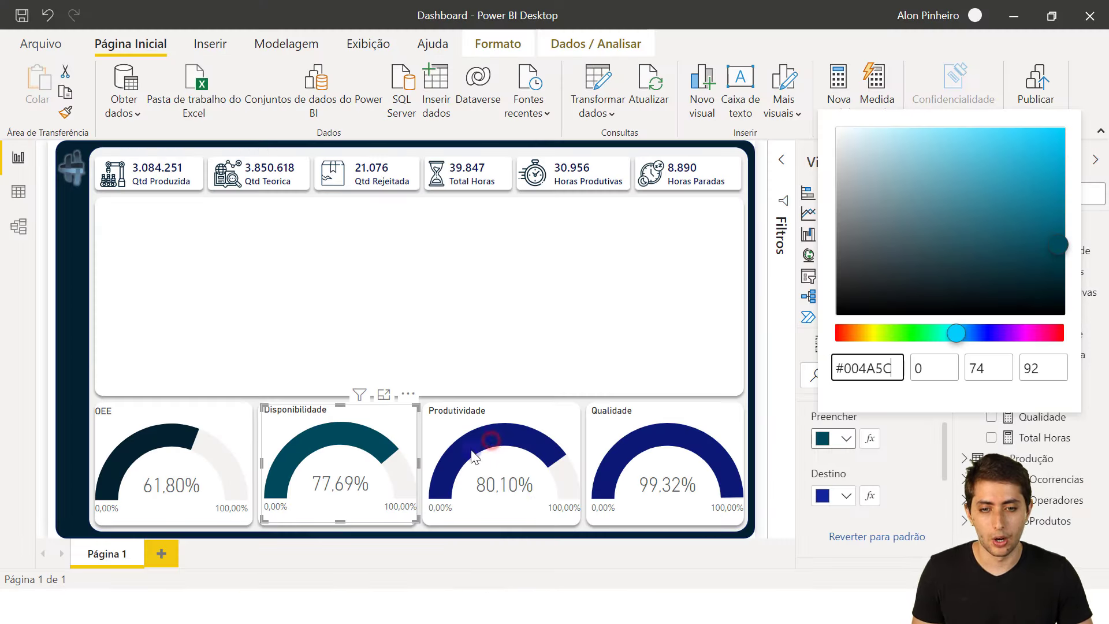
left_click(496, 453)
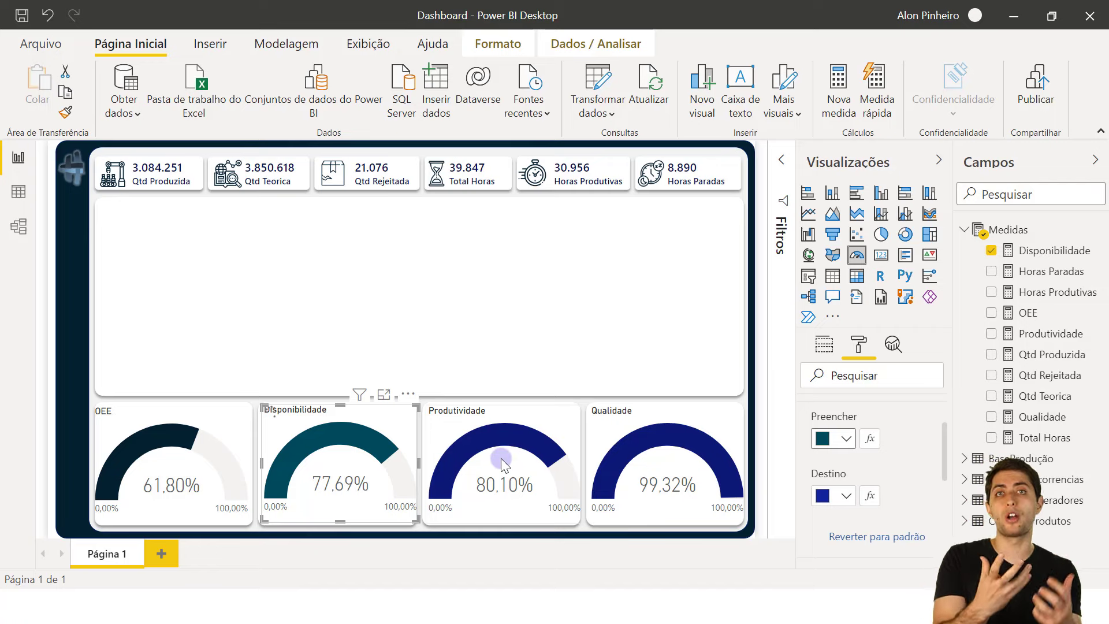
mouse_move(501, 458)
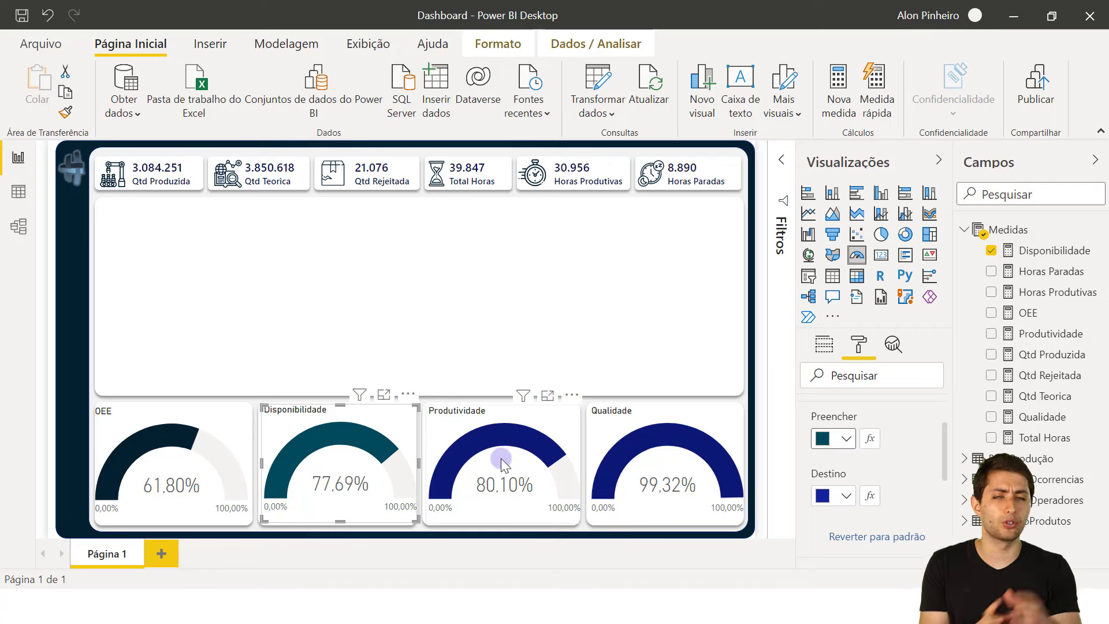
left_click(499, 459)
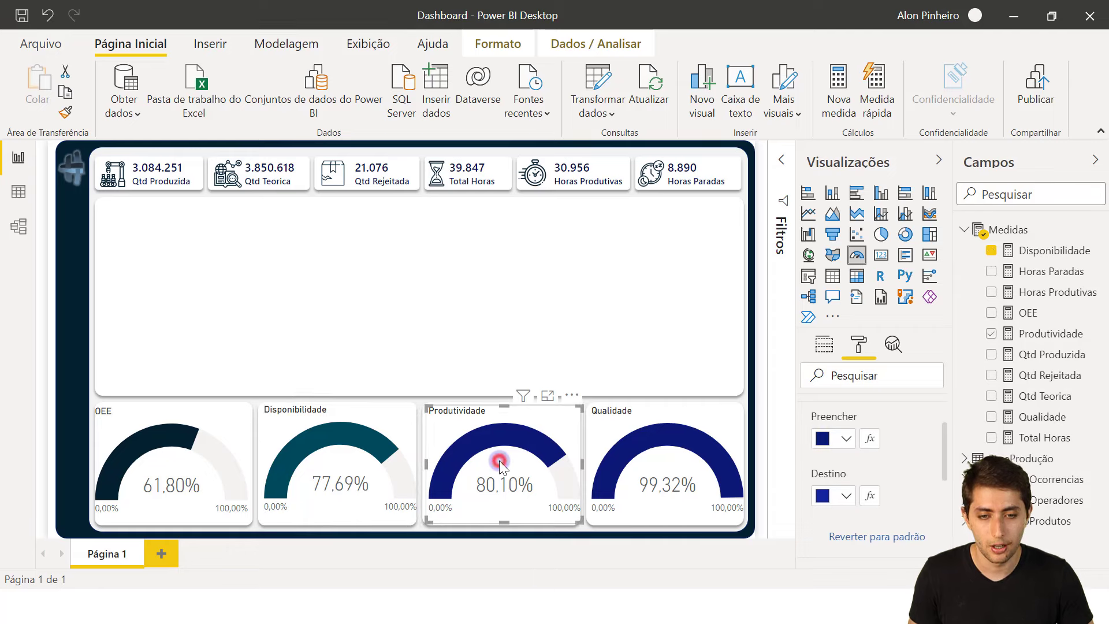
left_click(828, 446)
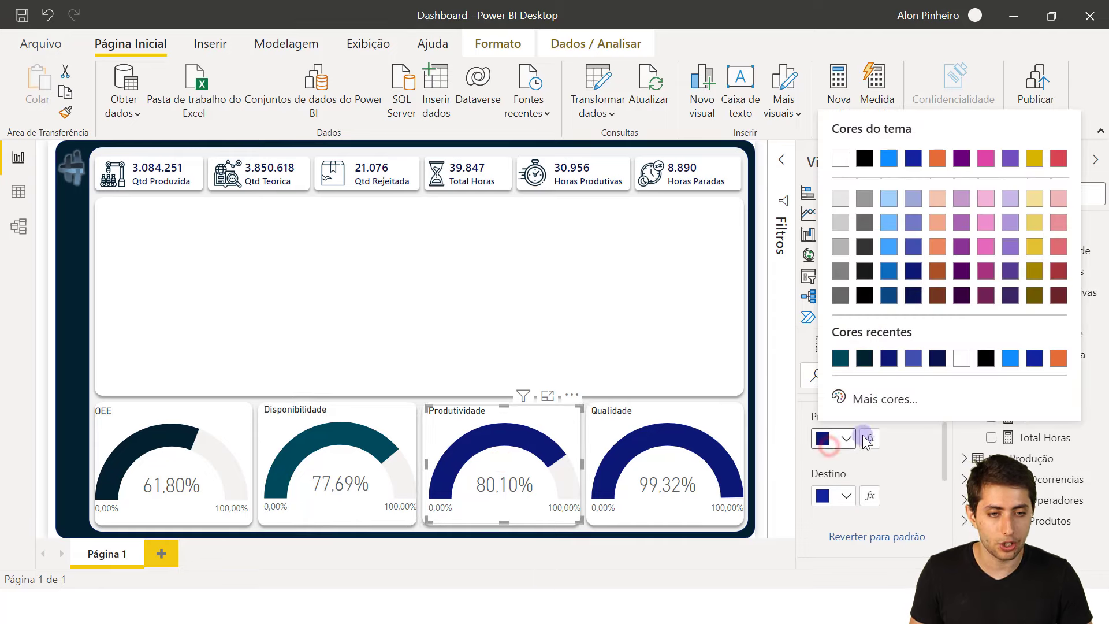
left_click(878, 401)
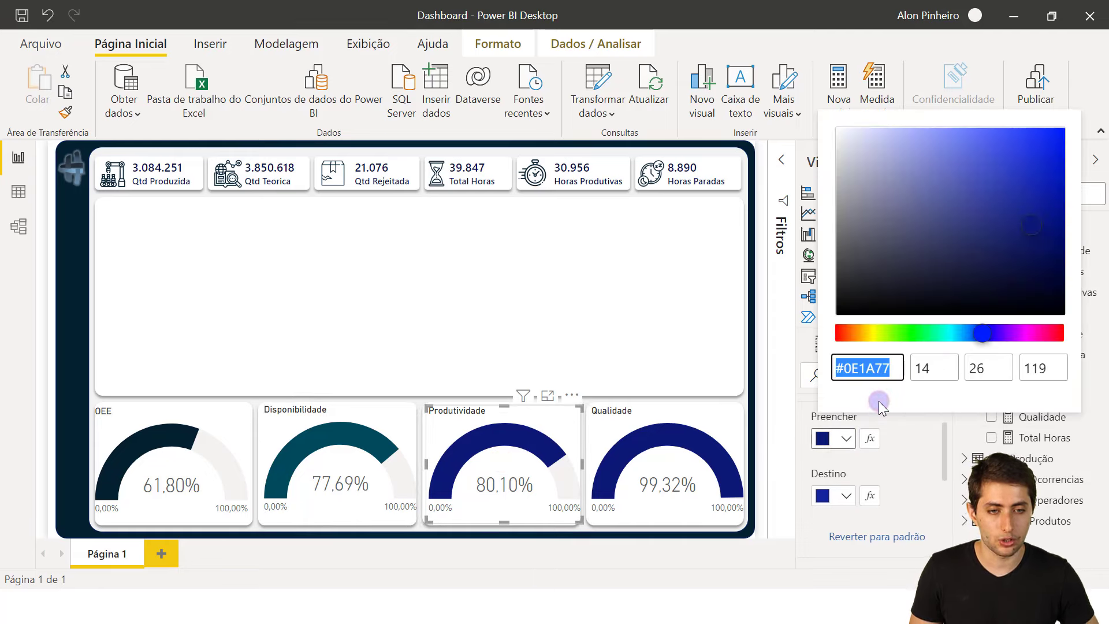
key("ctrl+v")
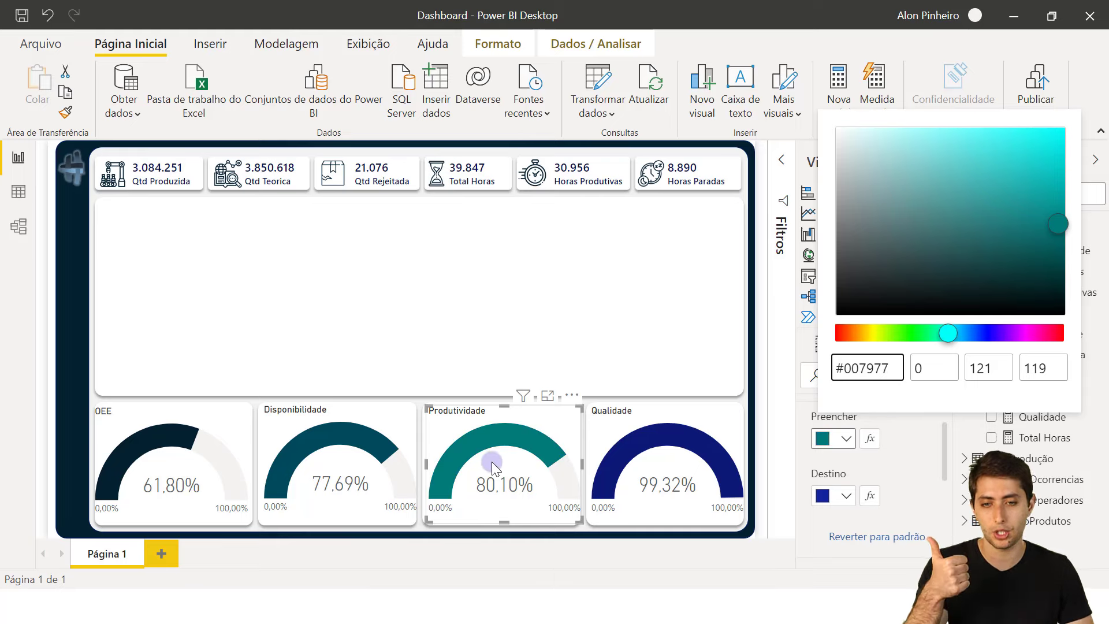
Take the code #2BA87E from the ColorSpace Generic Gradient and set it as the Qualidade gauge's fill color in Power BI Desktop.
left_click(538, 604)
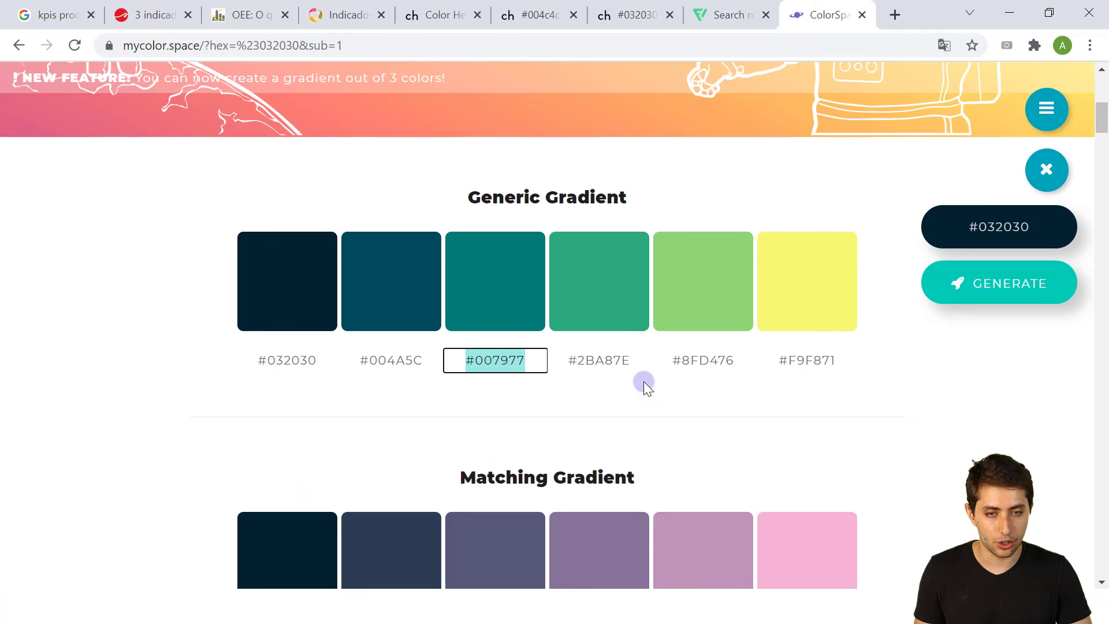
left_click_drag(569, 360, 628, 358)
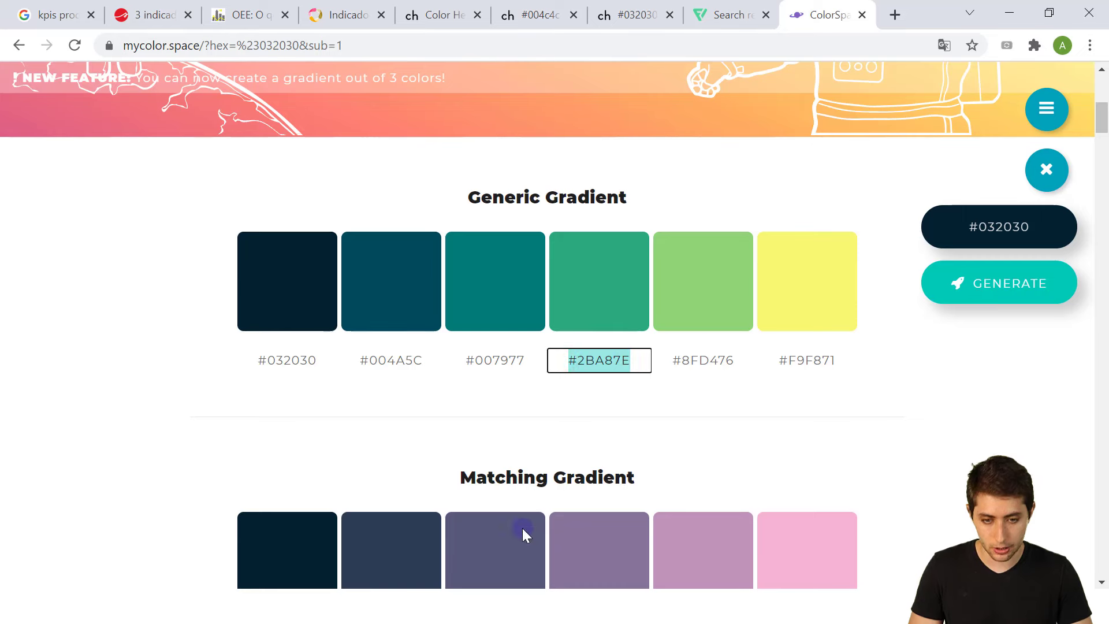
left_click(461, 586)
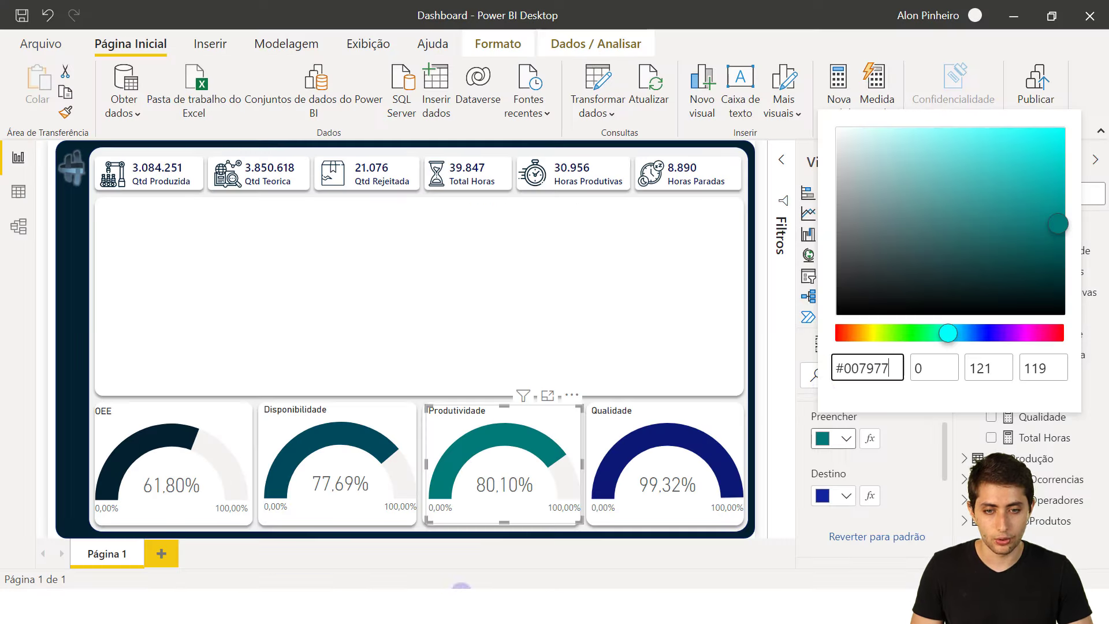
left_click(676, 451)
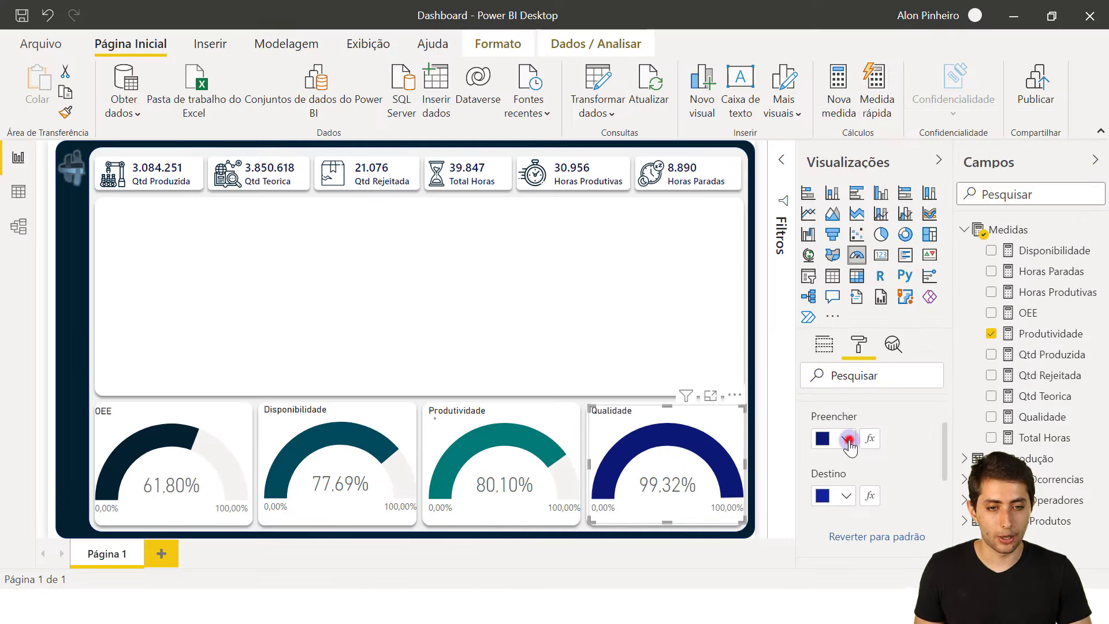
left_click(846, 439)
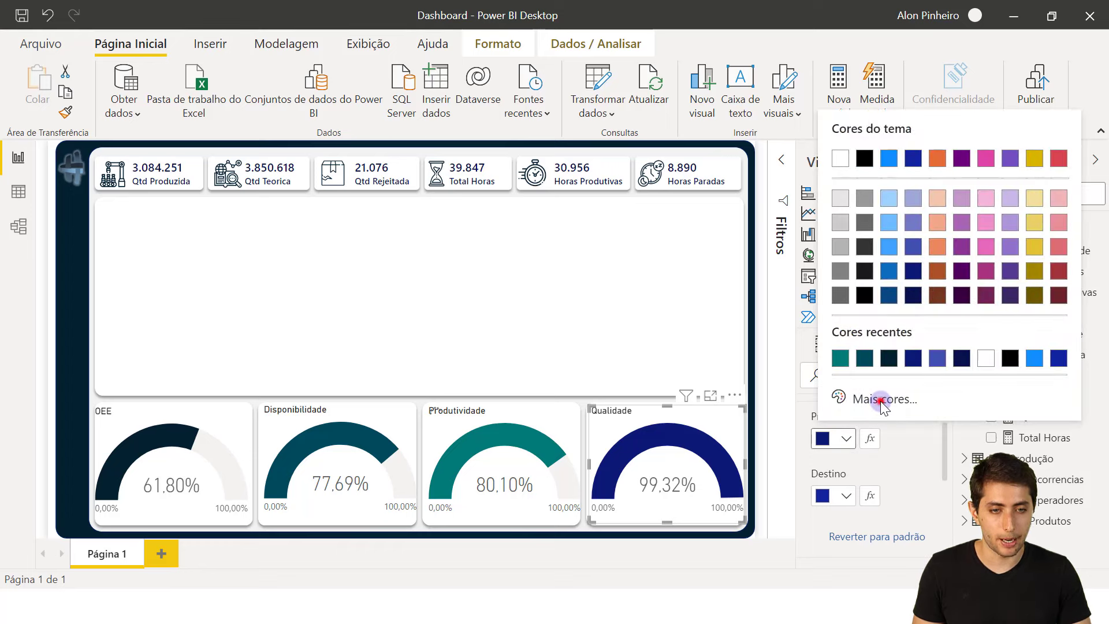
left_click(880, 399)
type("#2BA87E")
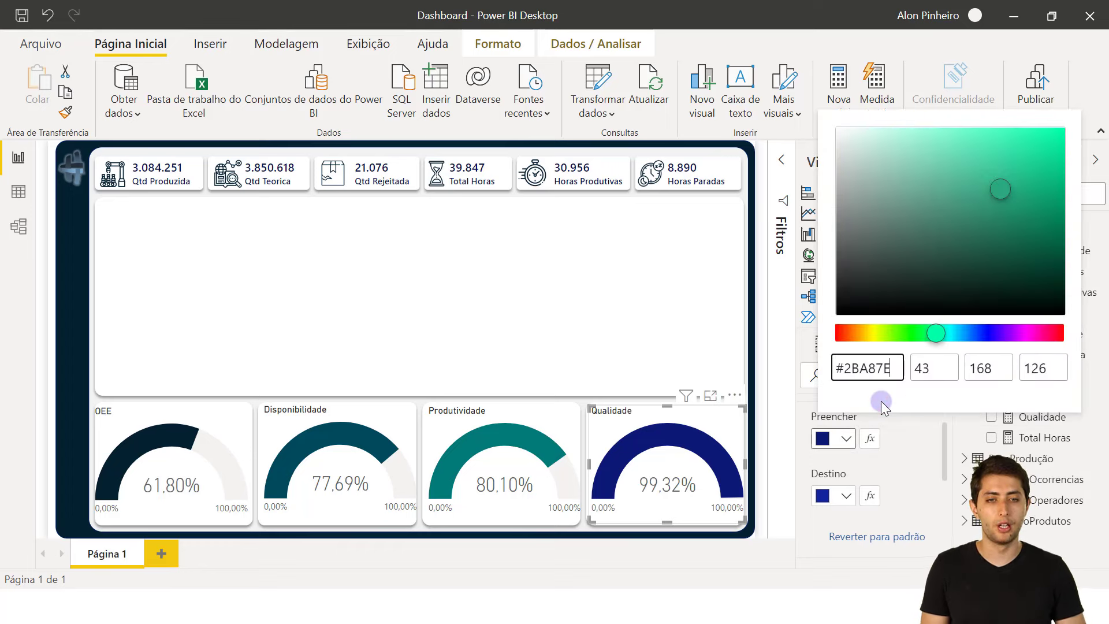
key("Return")
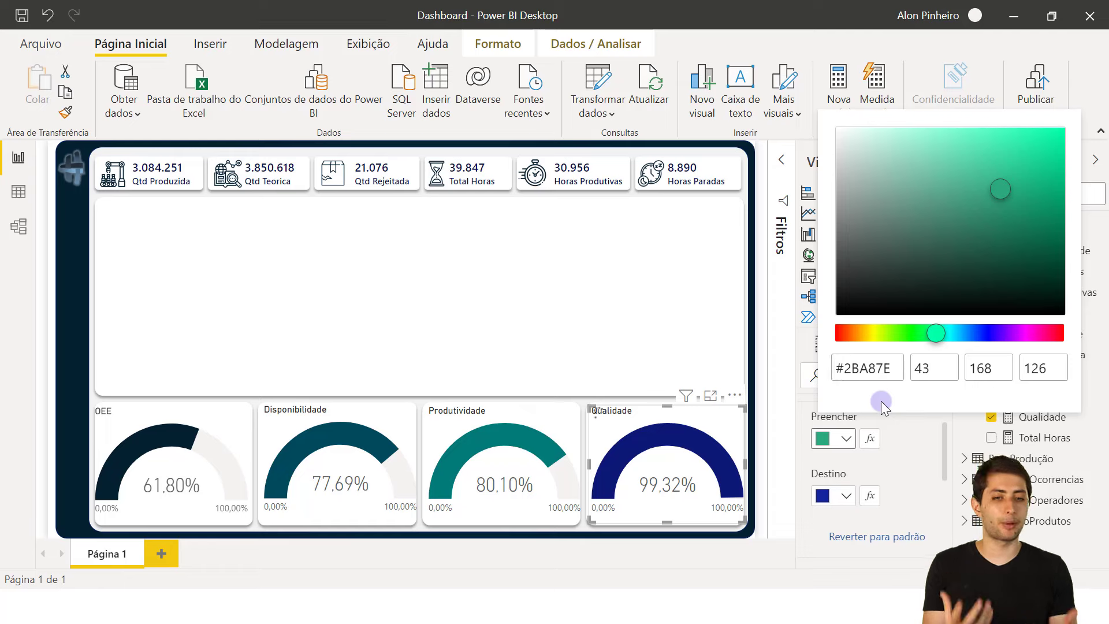
left_click(501, 356)
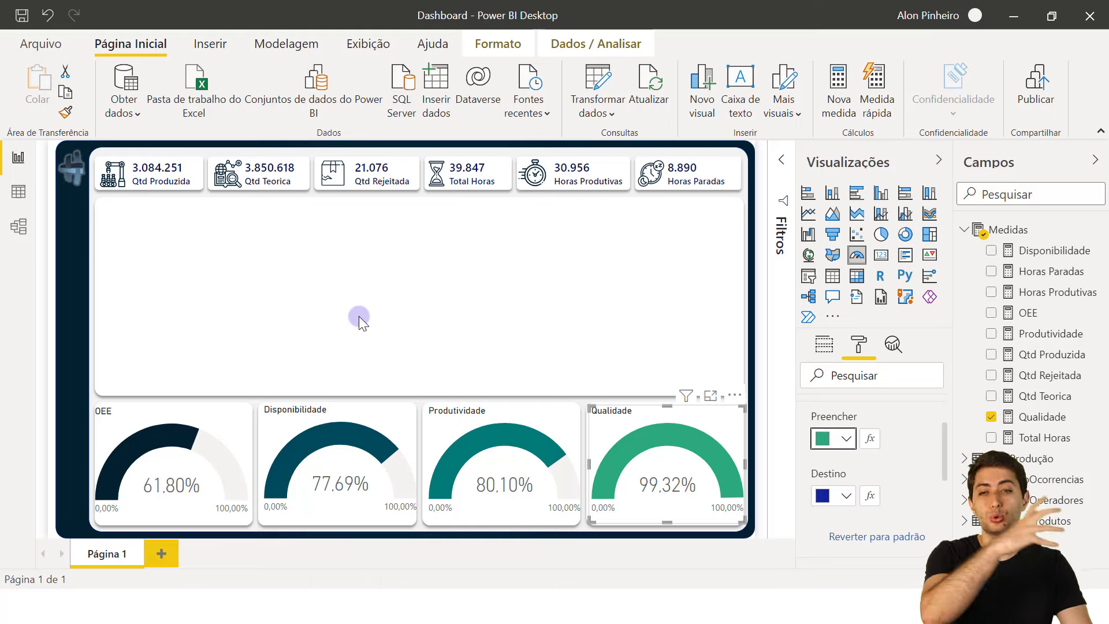
left_click(69, 275)
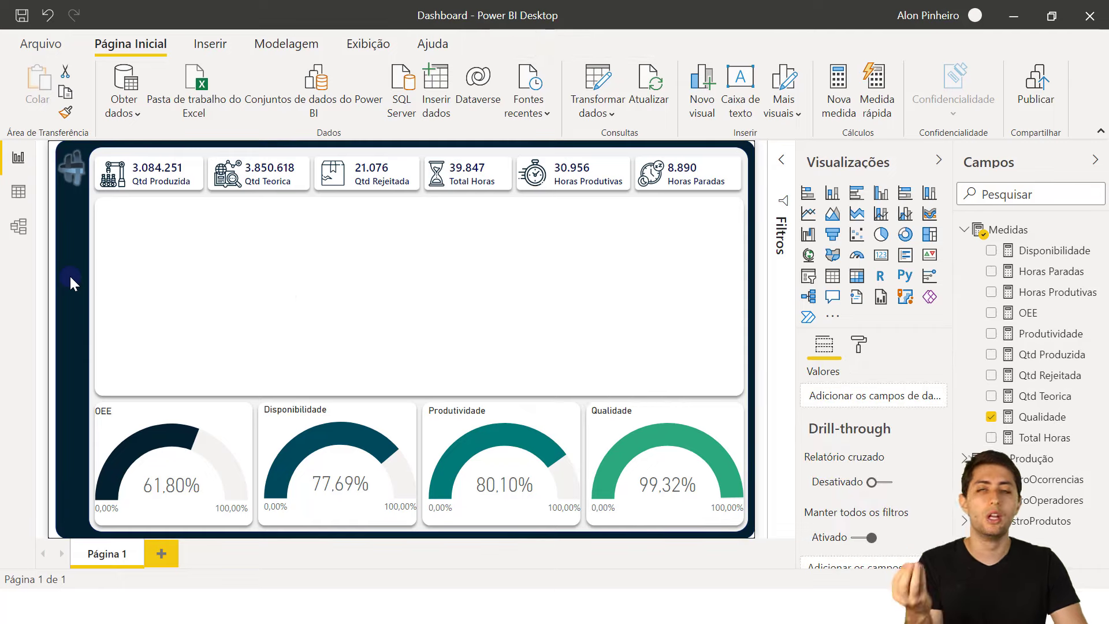
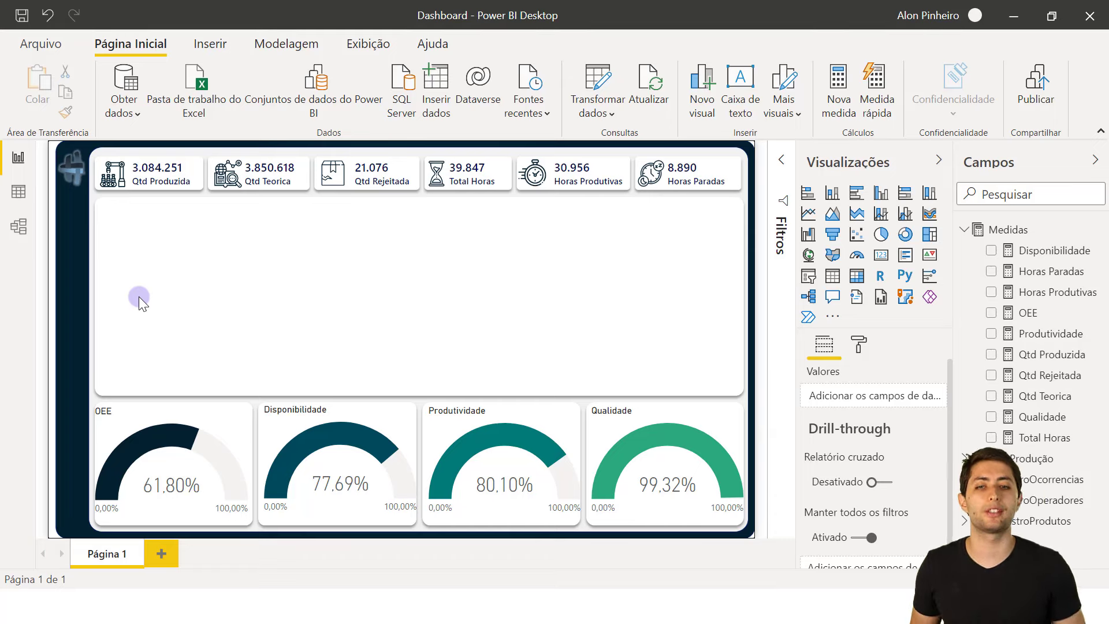
Insert an area chart filling the blank panel above the gauges, with the OEE measure as its values.
left_click(964, 229)
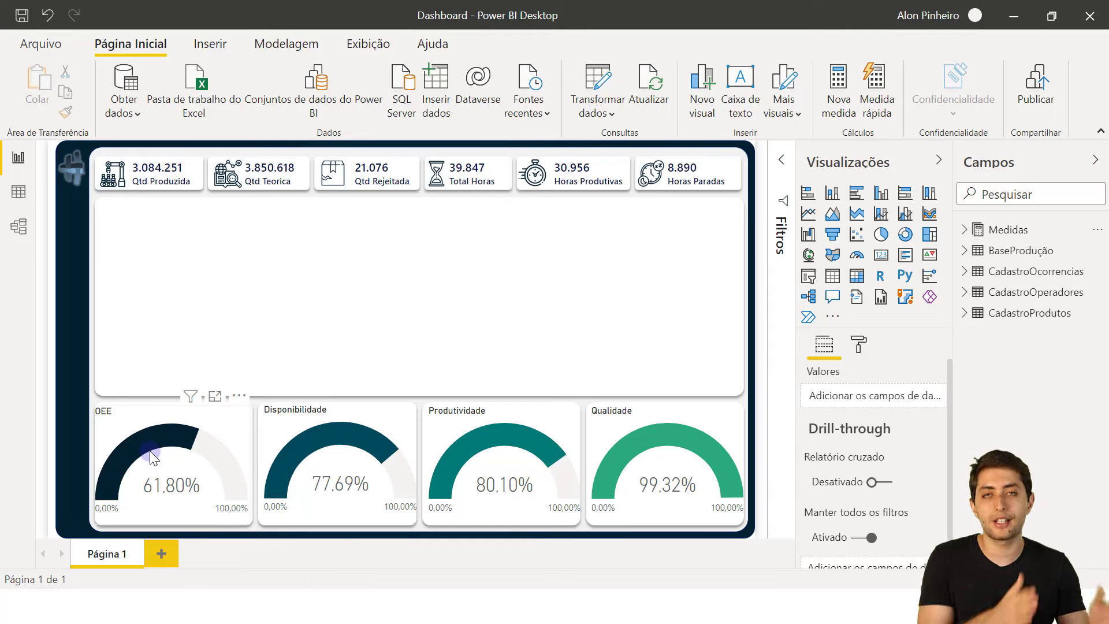
mouse_move(150, 450)
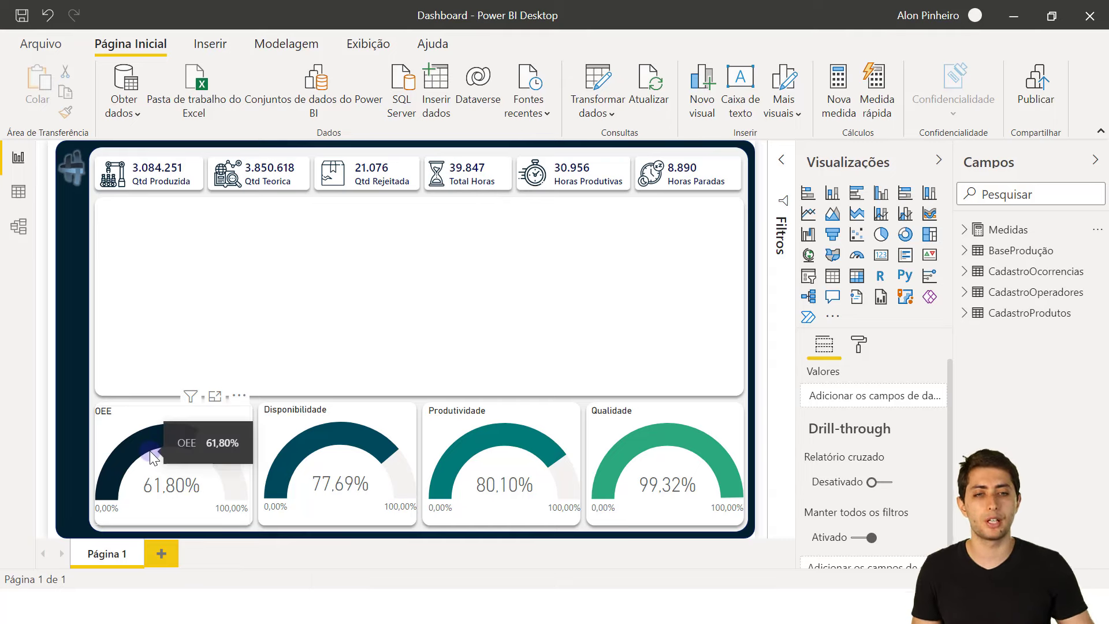
left_click(609, 262)
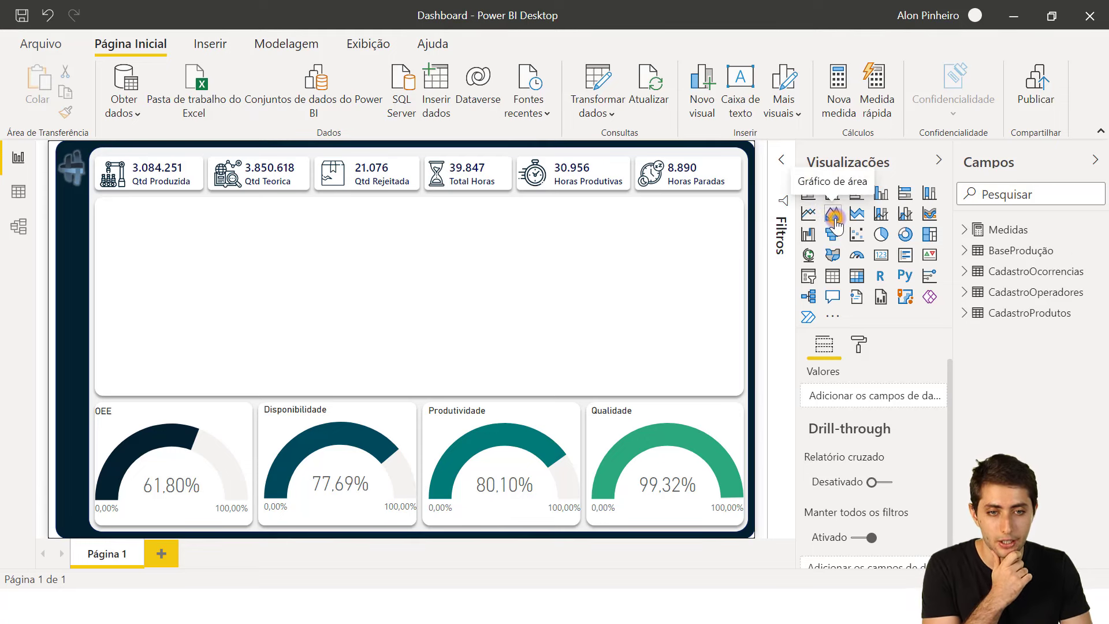
left_click(835, 222)
left_click_drag(179, 276, 733, 383)
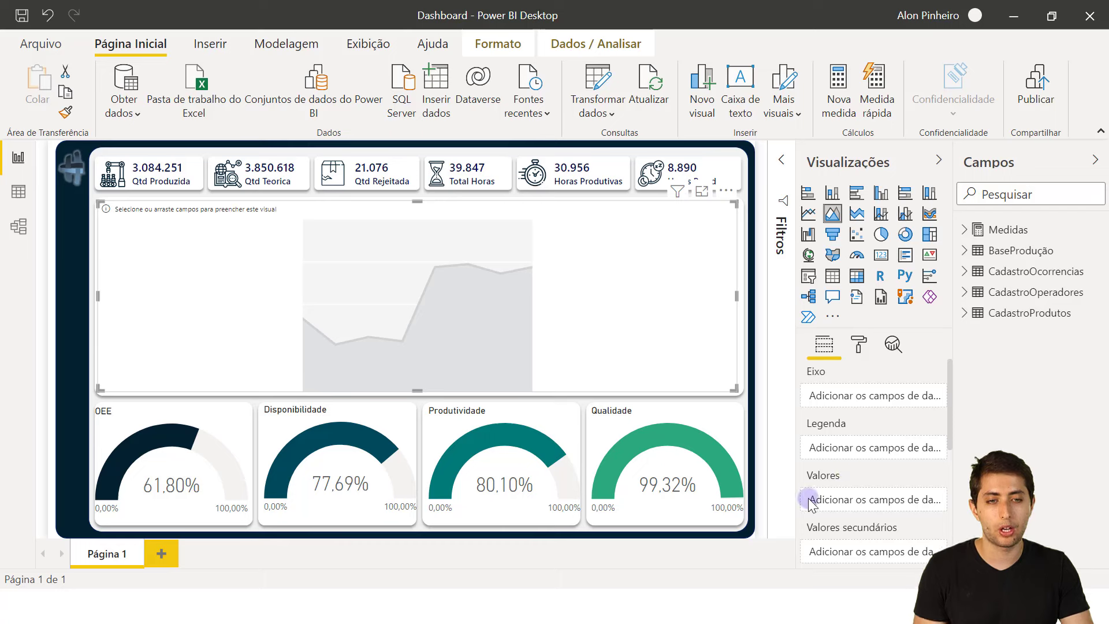
left_click(961, 229)
left_click_drag(1029, 312, 858, 499)
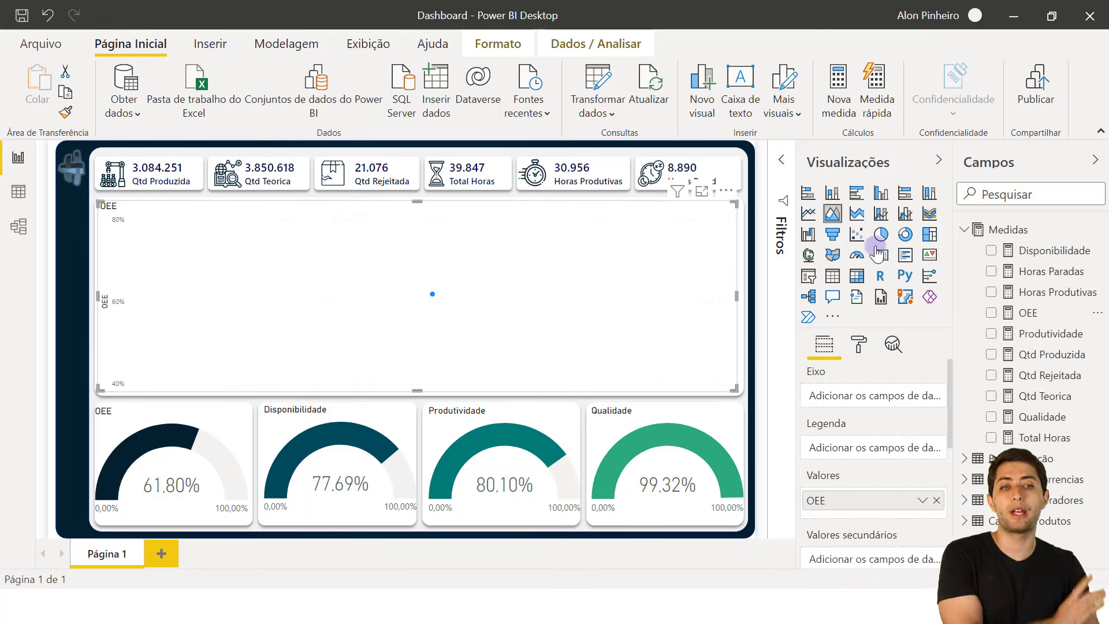
Put BaseProdução's Data Inicio on the area chart's axis and remove the Ano, Trimestre and Dia levels, keeping only Mês.
left_click(965, 230)
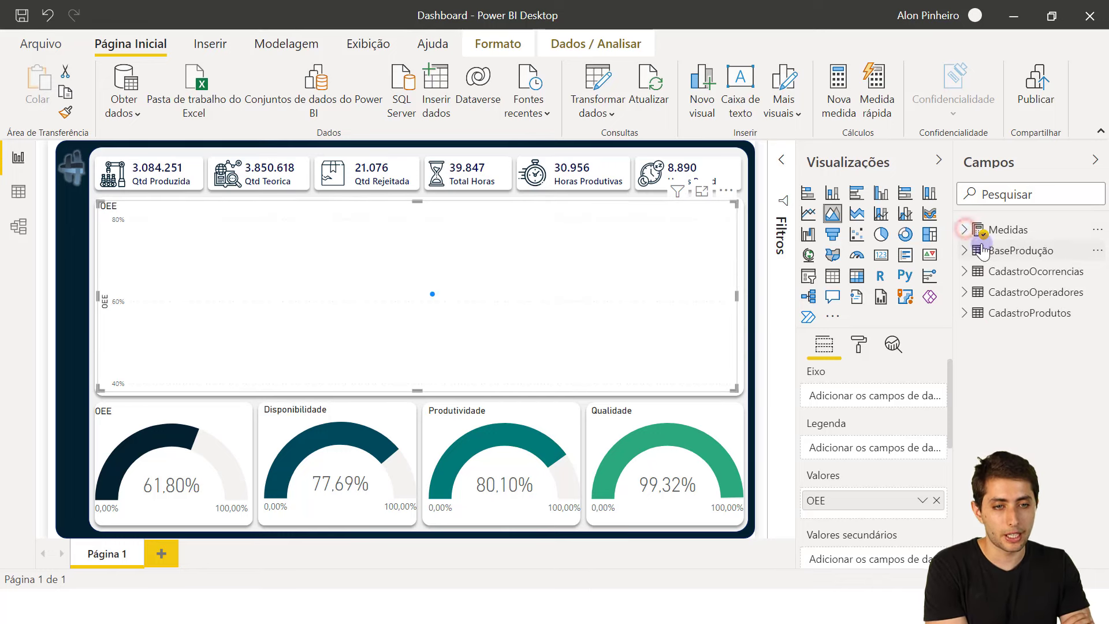
left_click(965, 251)
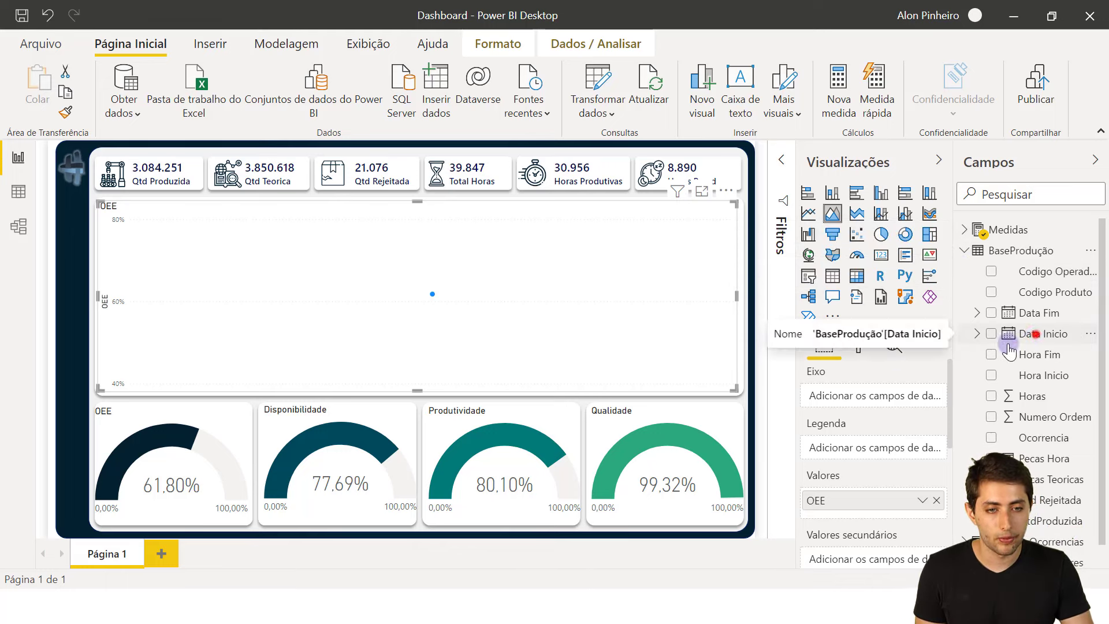
left_click_drag(1029, 342, 851, 397)
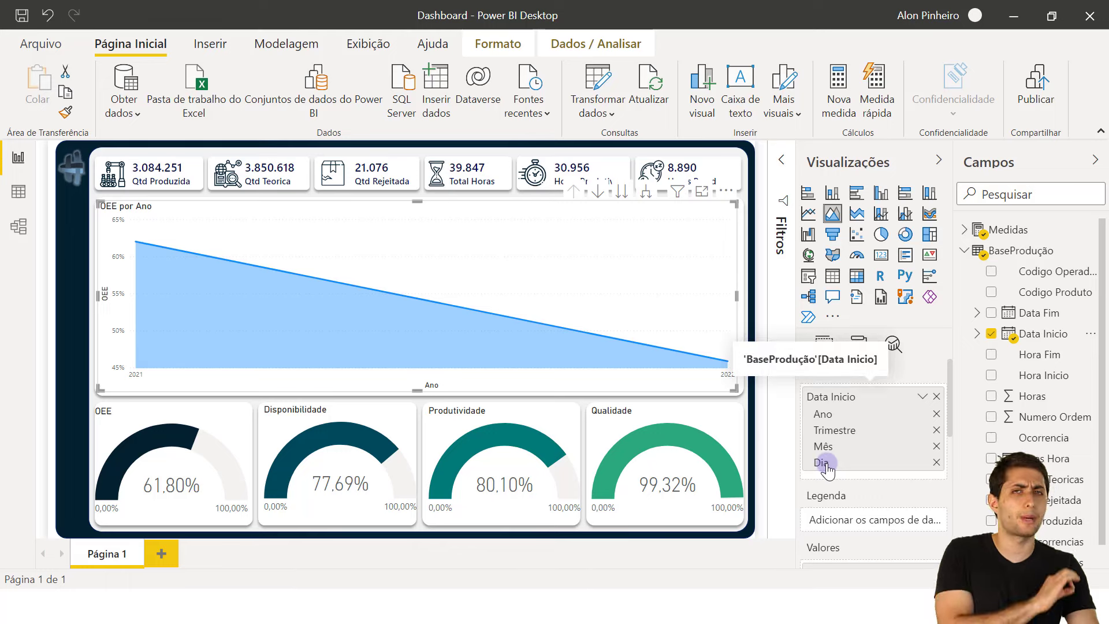
left_click(936, 414)
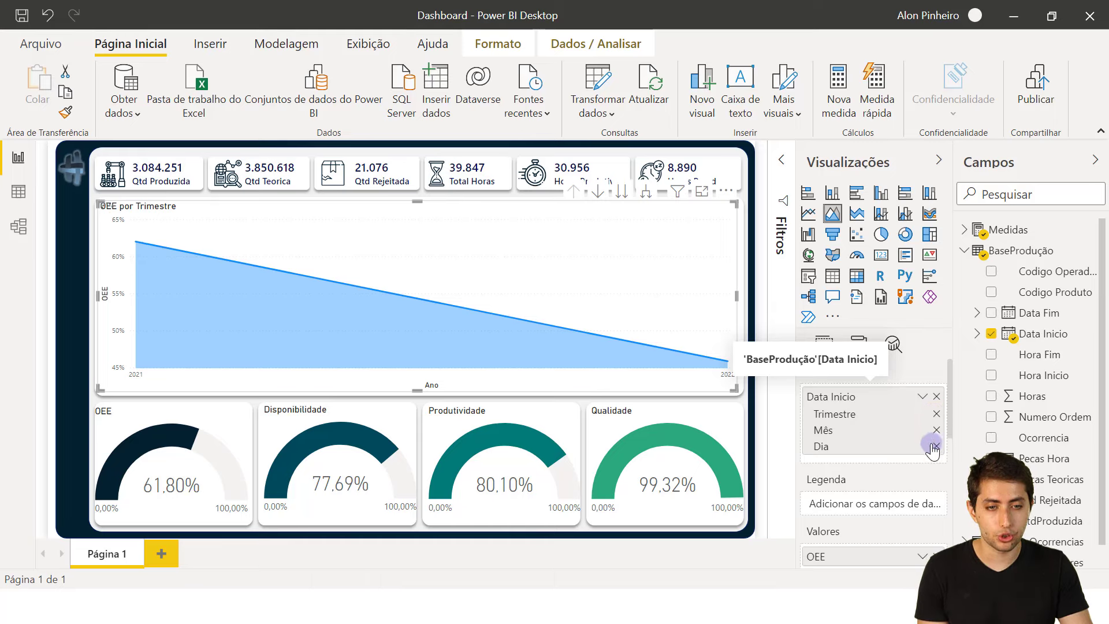
left_click(936, 431)
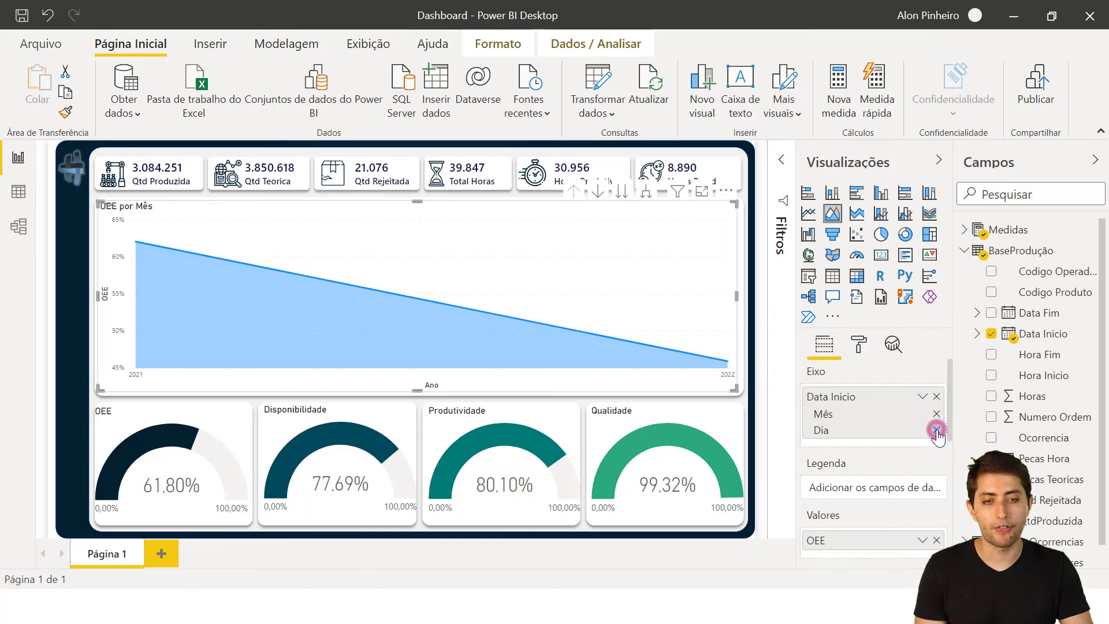
left_click(936, 430)
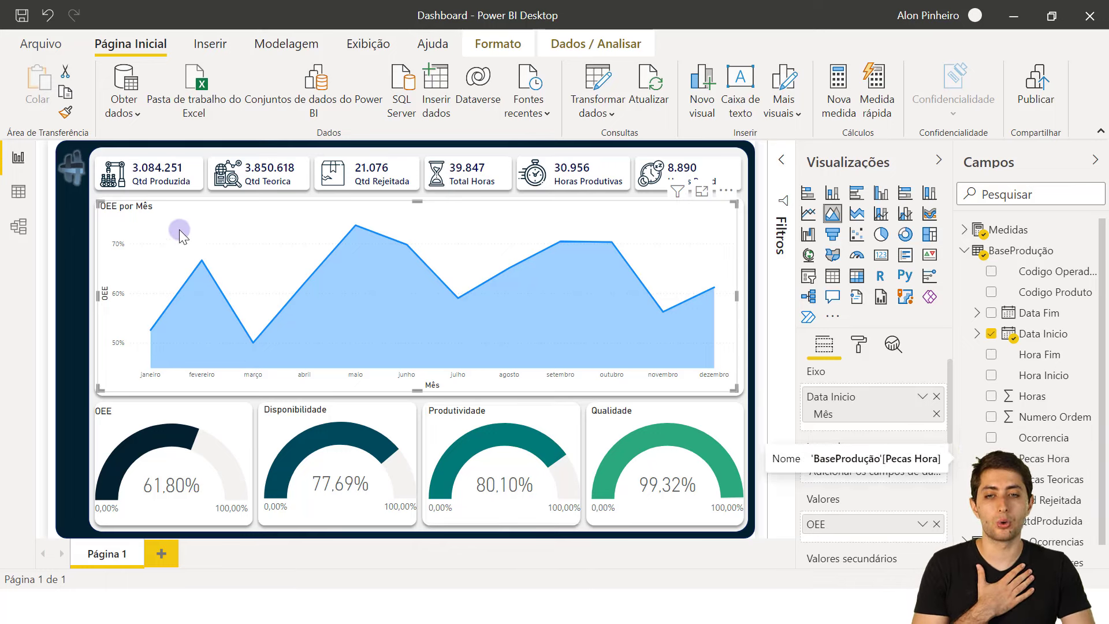
Turn on the Nível option in the area chart's Formas settings so OEE by month is drawn as stepped levels.
mouse_move(165, 264)
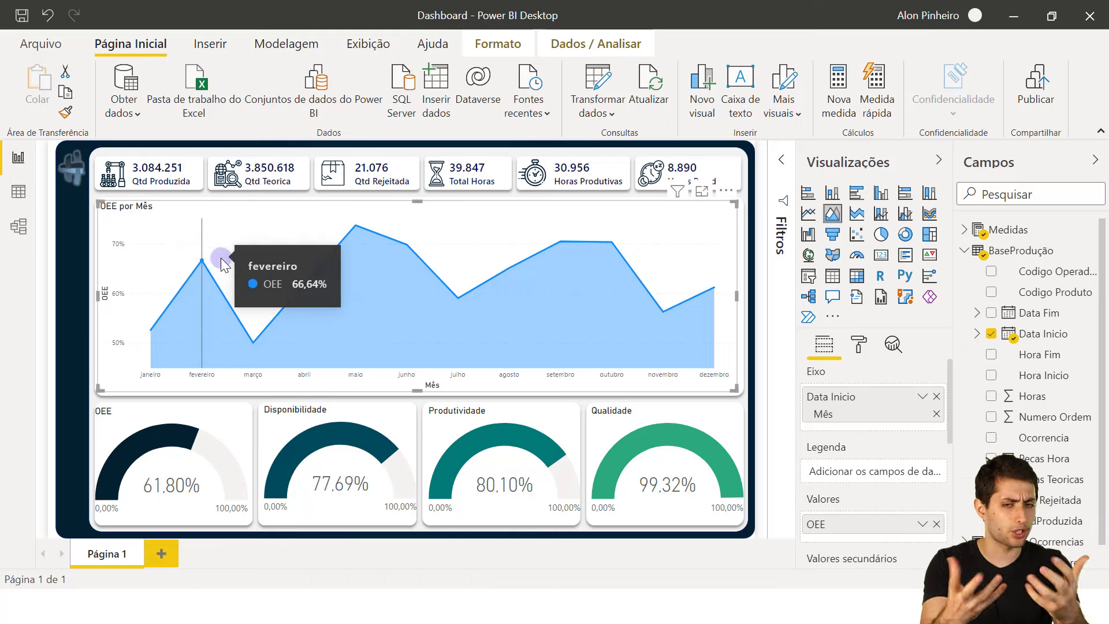
left_click(855, 351)
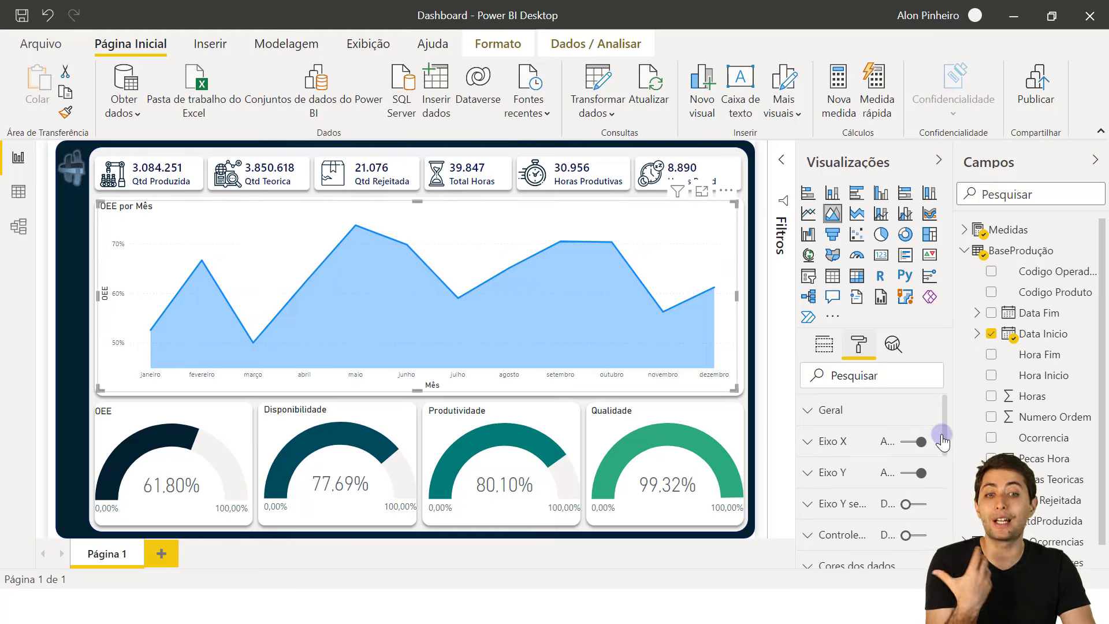
scroll(945, 434, "down", 5)
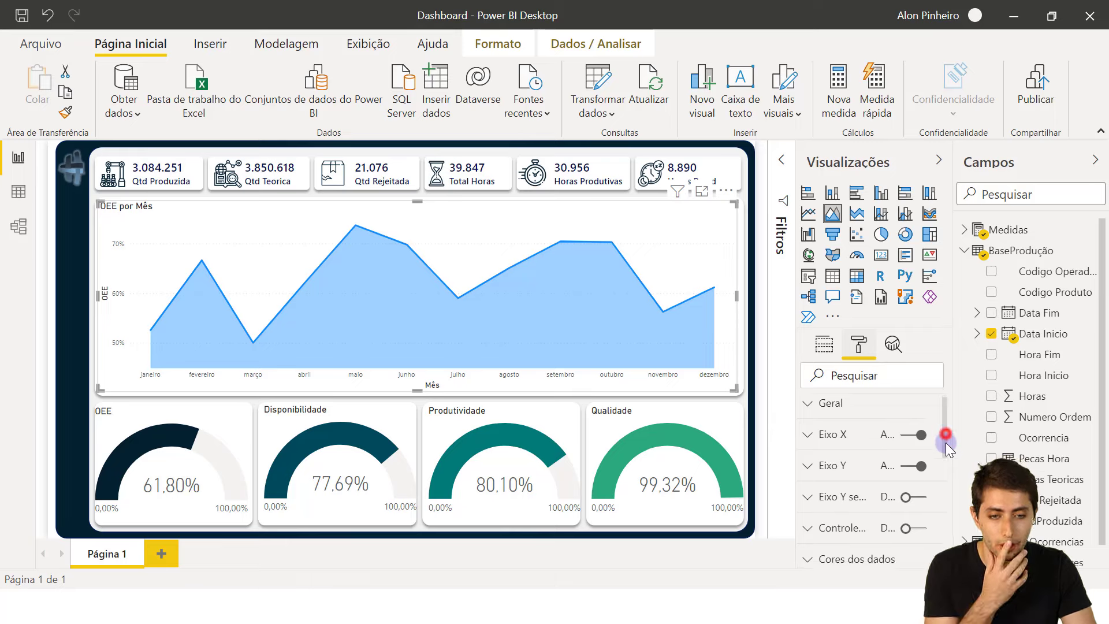
left_click(858, 462)
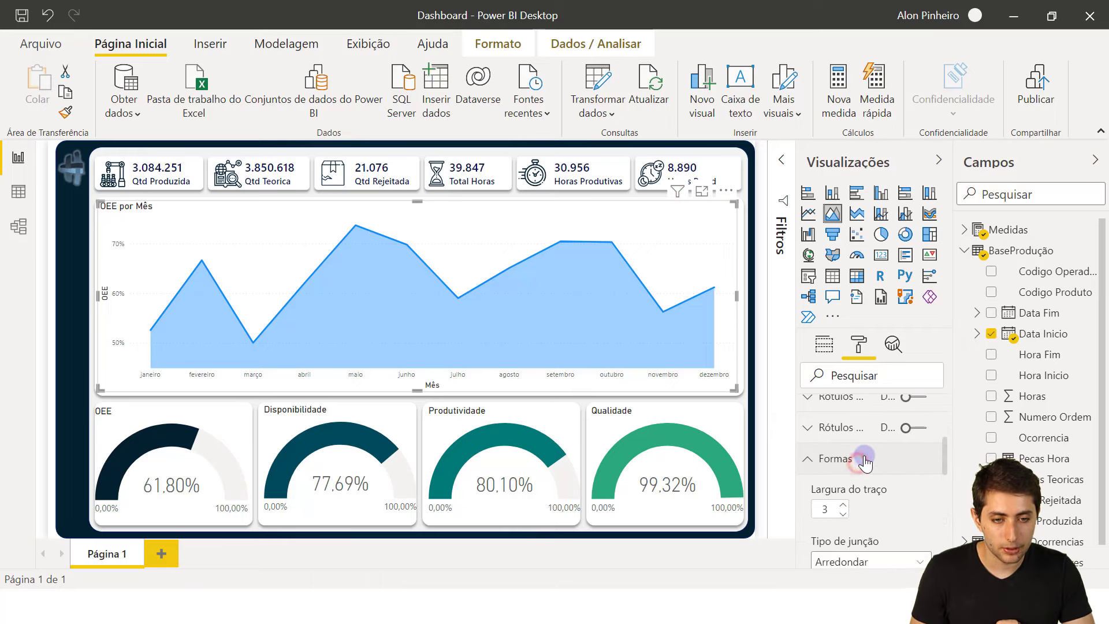
scroll(864, 457, "down", 5)
scroll(864, 455, "up", 2)
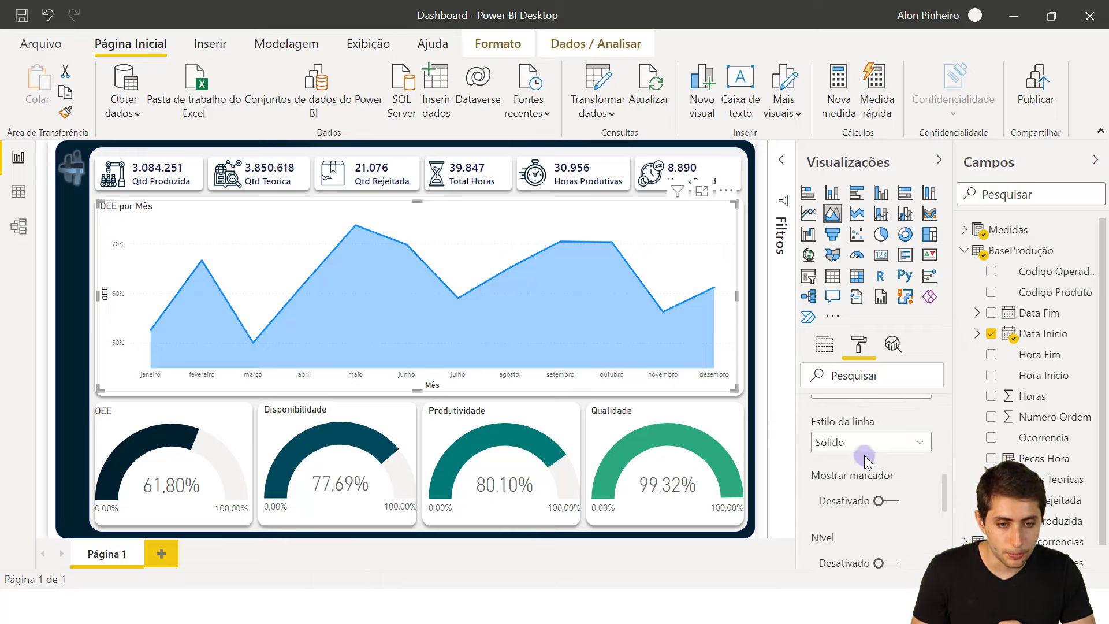
scroll(864, 455, "down", 2)
left_click(884, 477)
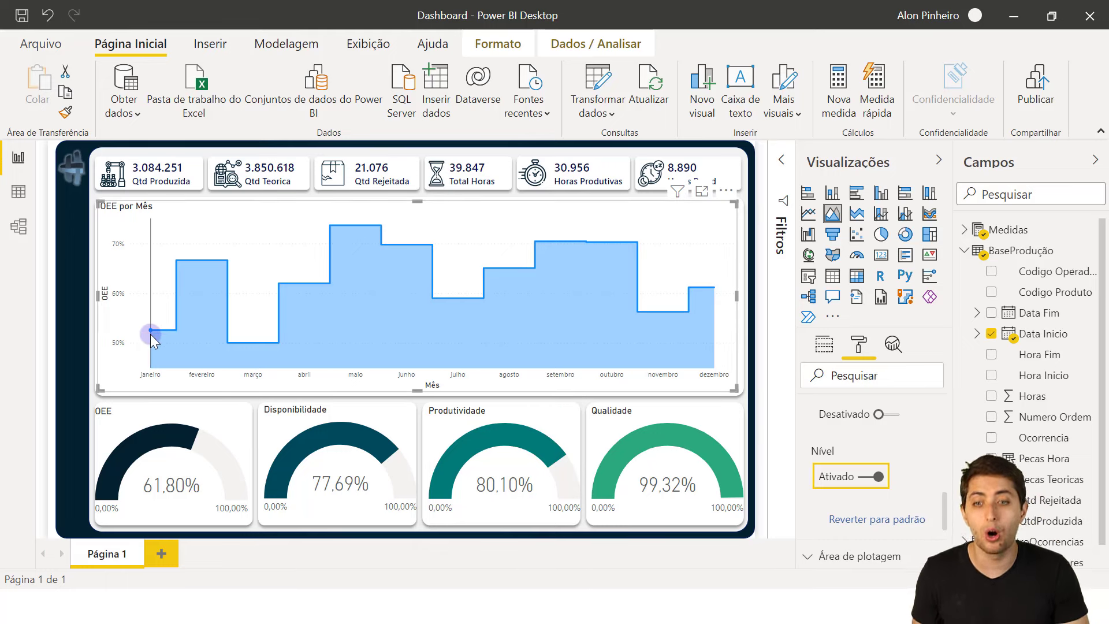
mouse_move(150, 333)
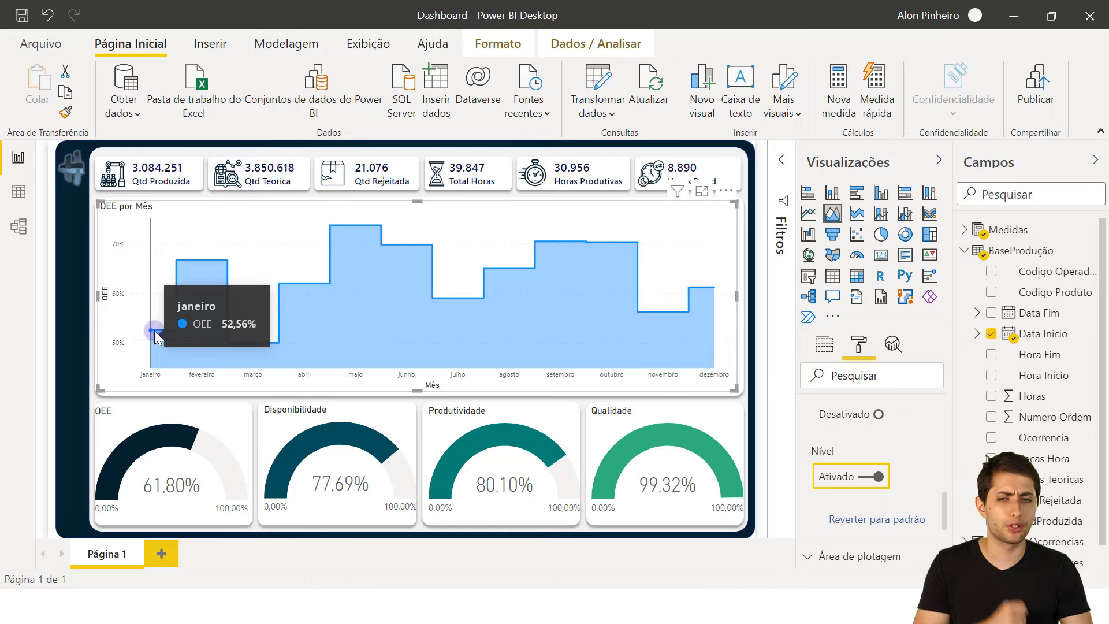
mouse_move(196, 295)
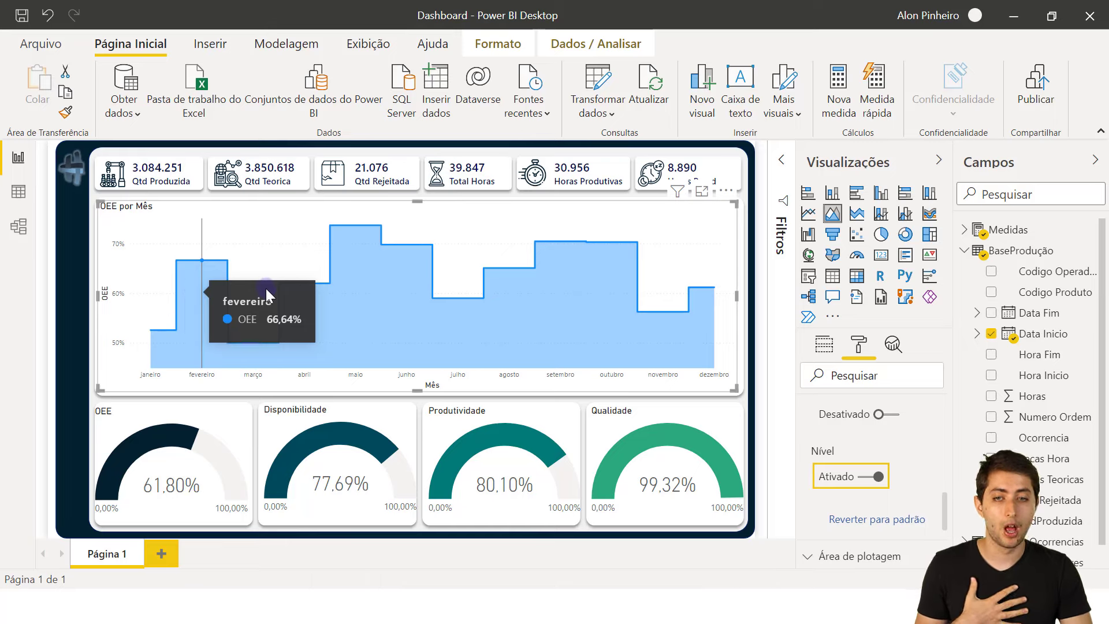
mouse_move(266, 298)
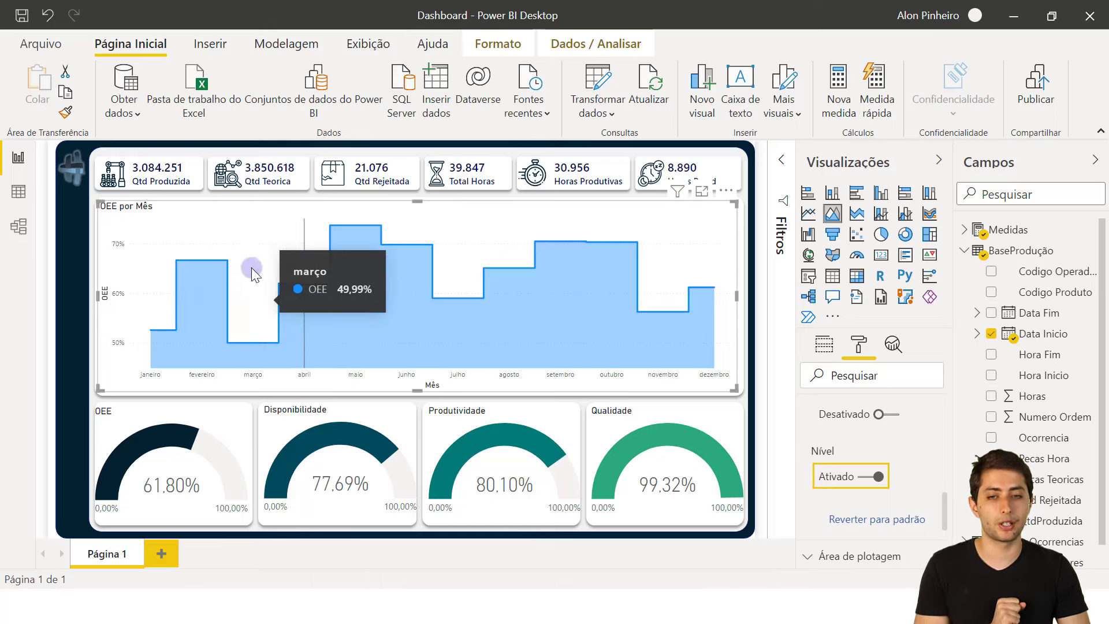
mouse_move(338, 290)
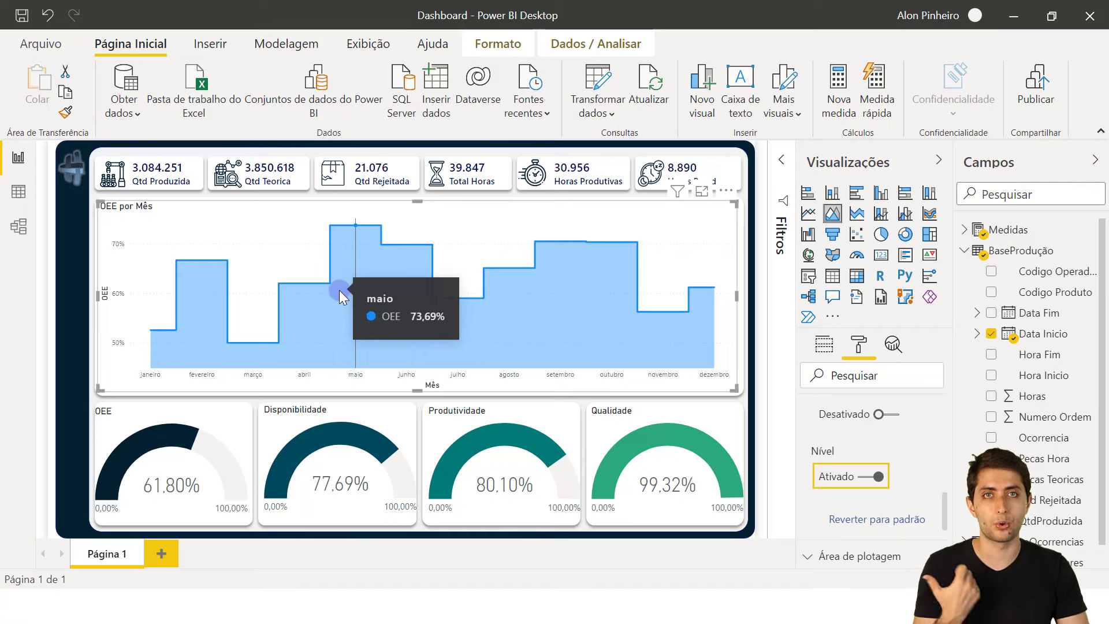
Switch to the browser and copy the code #032030 from the color-hex page.
mouse_move(500, 430)
mouse_move(544, 606)
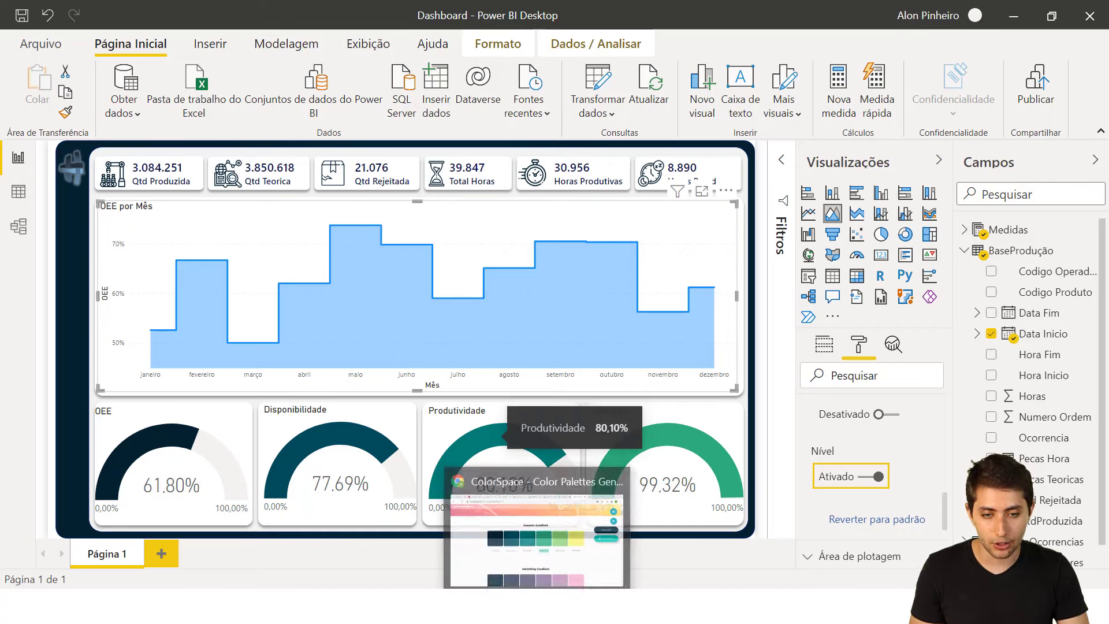
left_click(542, 523)
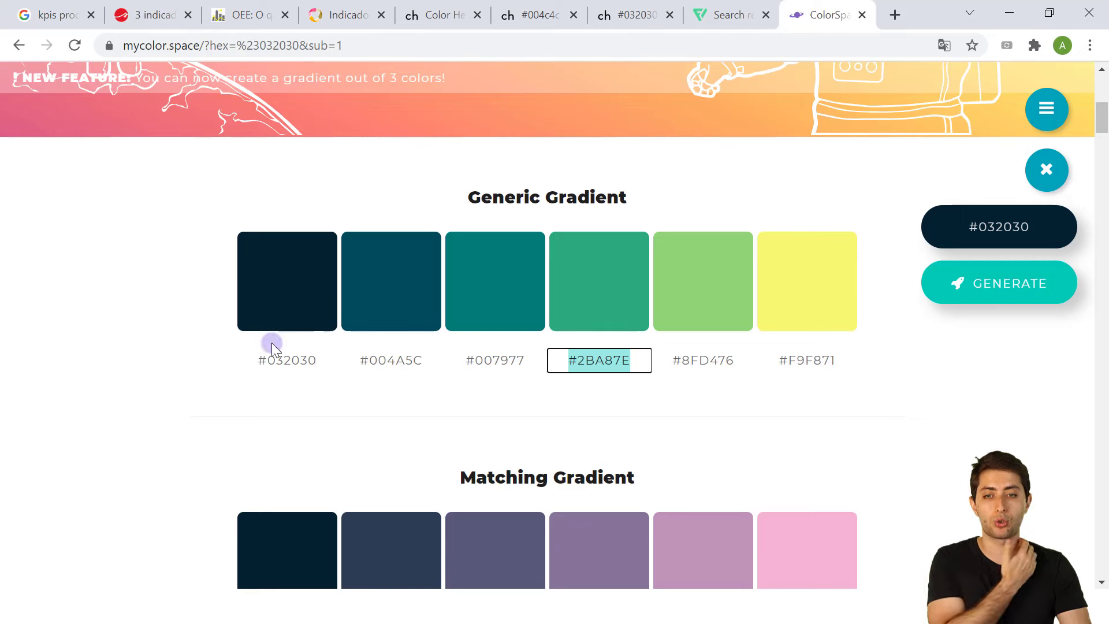
left_click(633, 14)
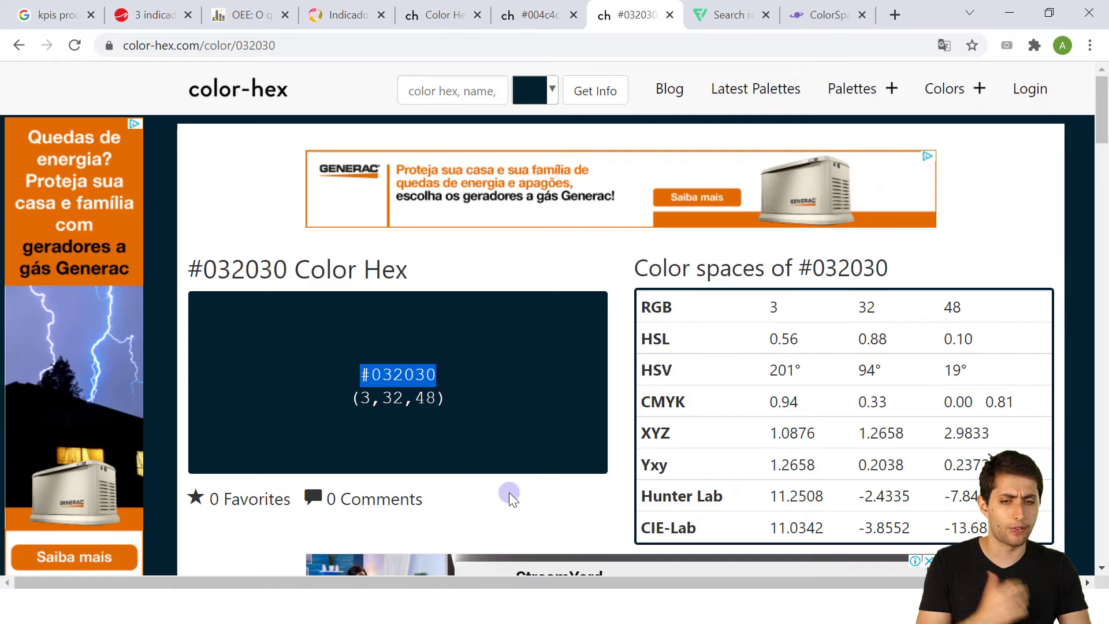
key("alt+Tab")
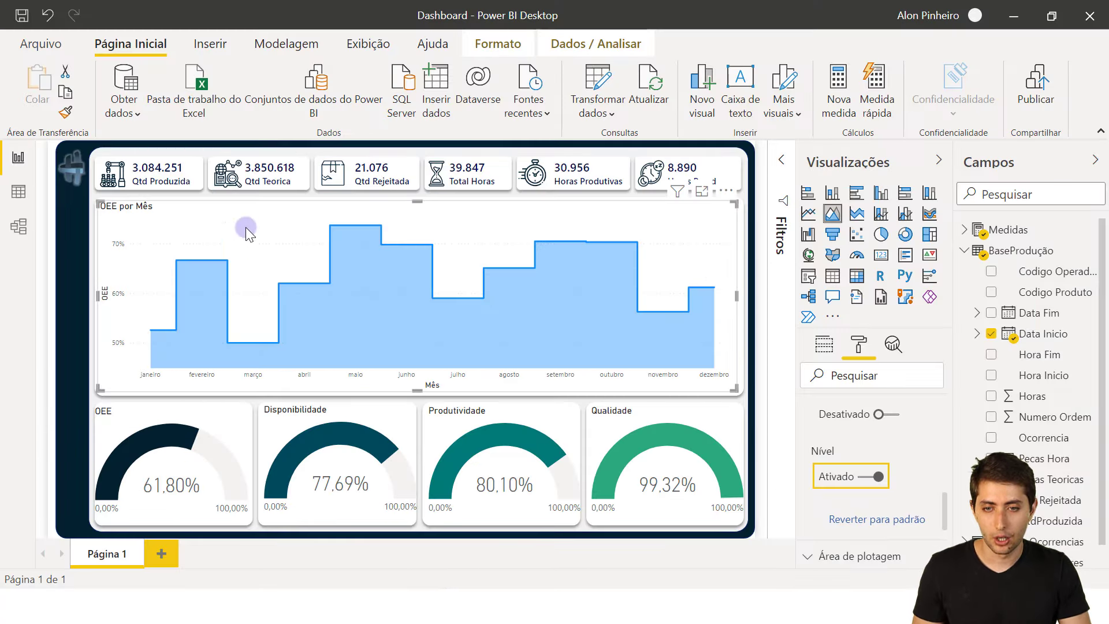
Set the area chart's OEE data color to #032030 in Power BI Desktop.
left_click(244, 231)
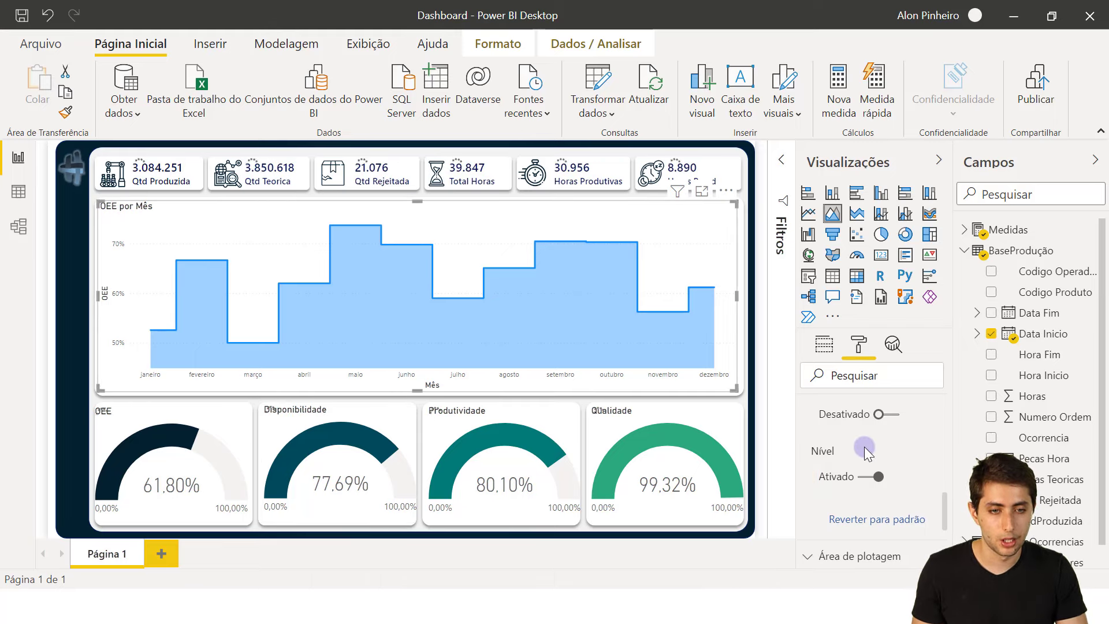
scroll(873, 433, "up", 10)
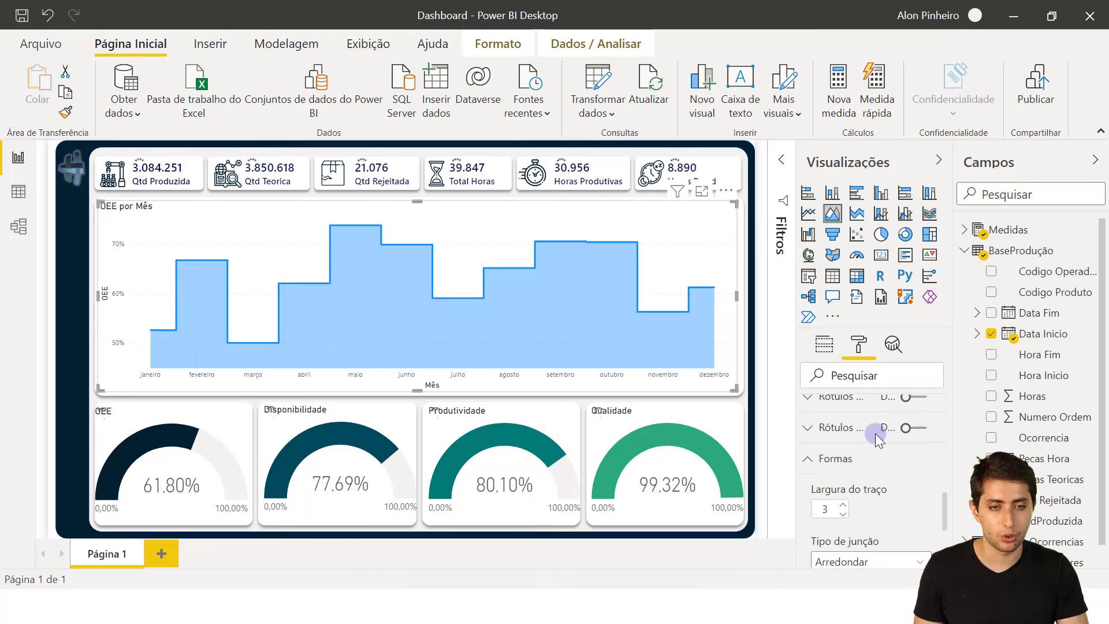
scroll(849, 482, "down", 3)
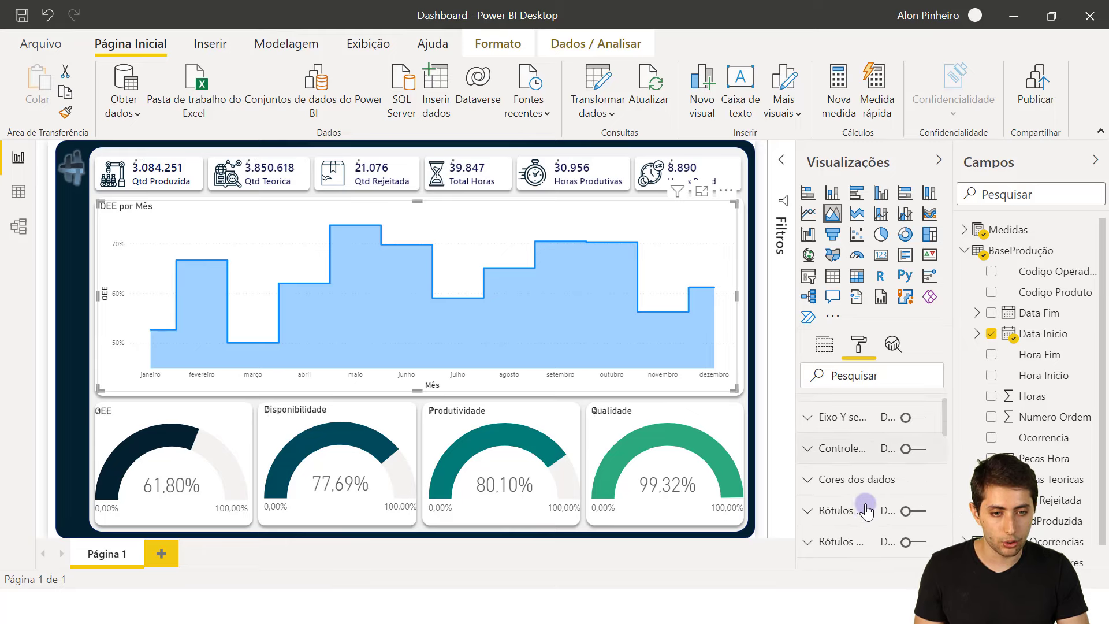
left_click(857, 489)
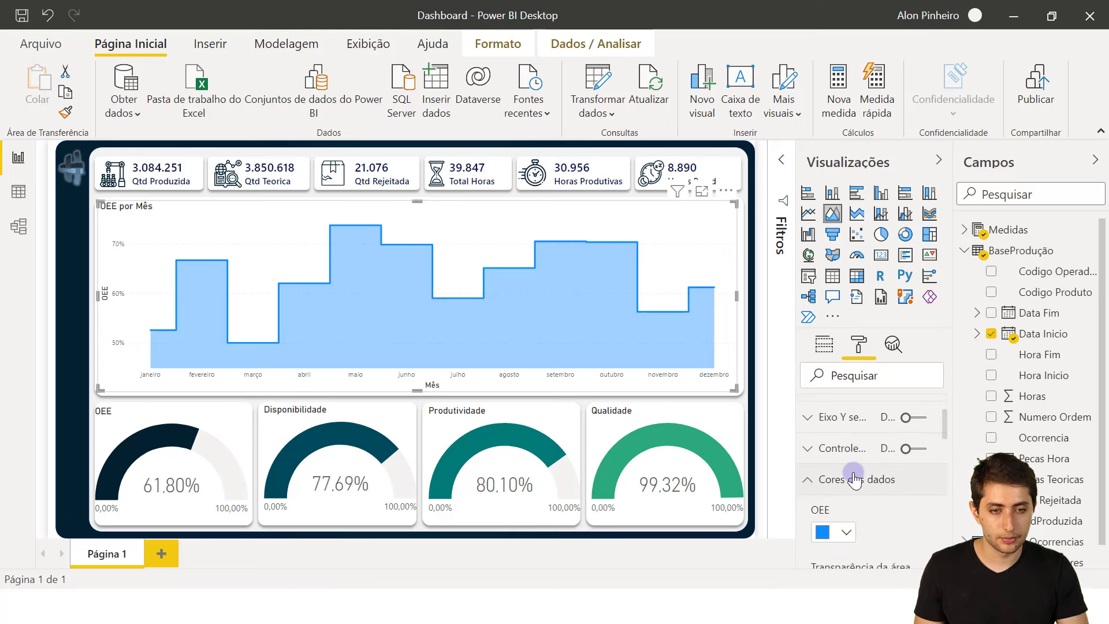
left_click(838, 532)
left_click(869, 491)
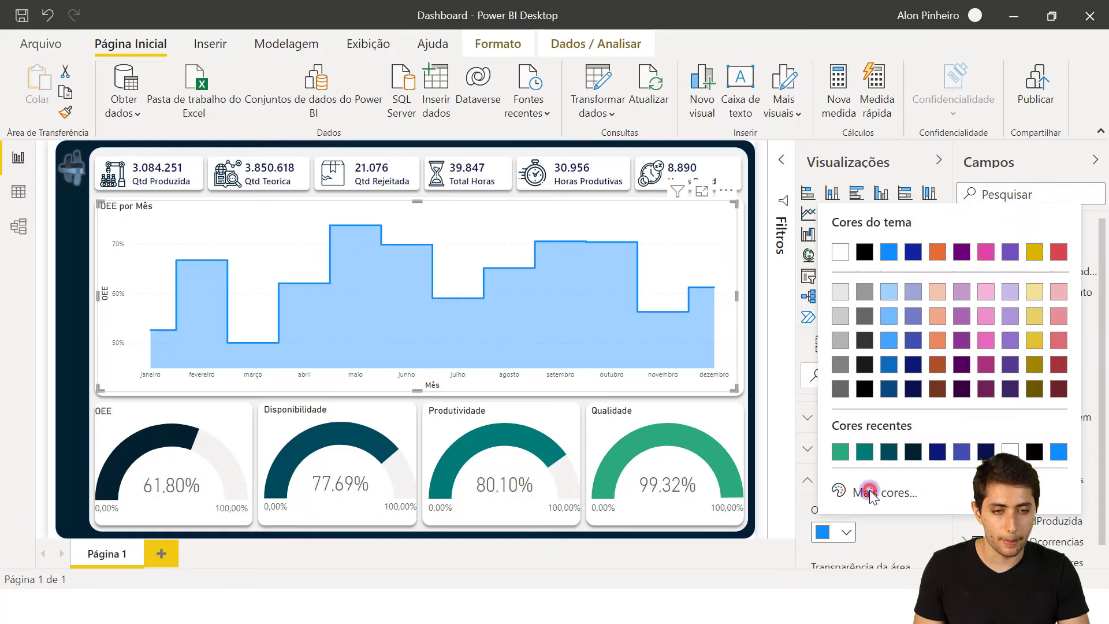
left_click(868, 490)
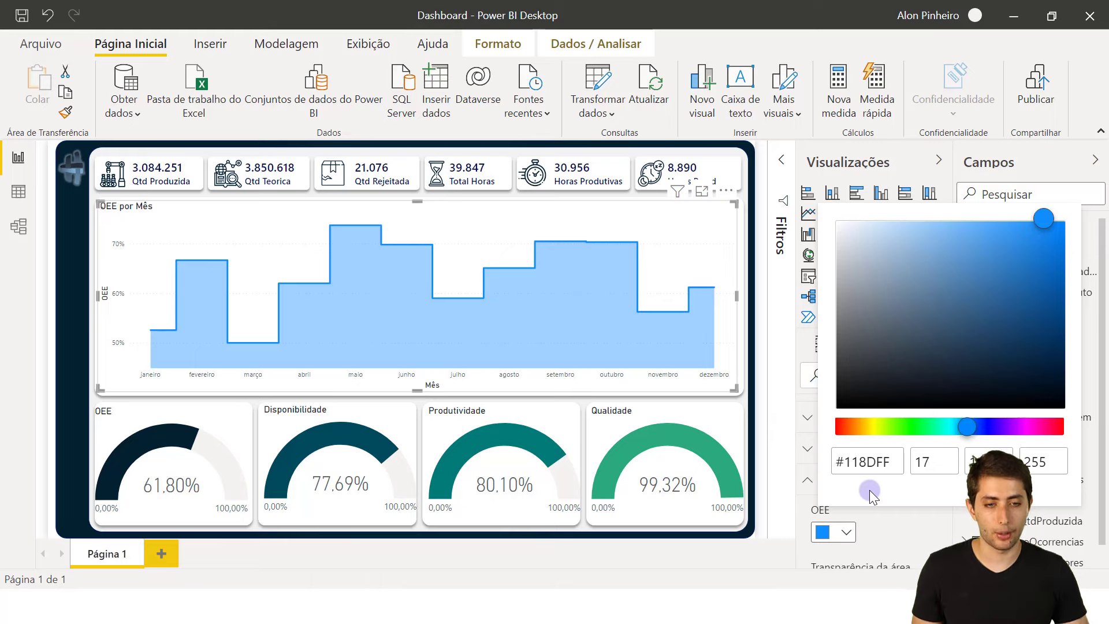
left_click(890, 462)
type("#032030")
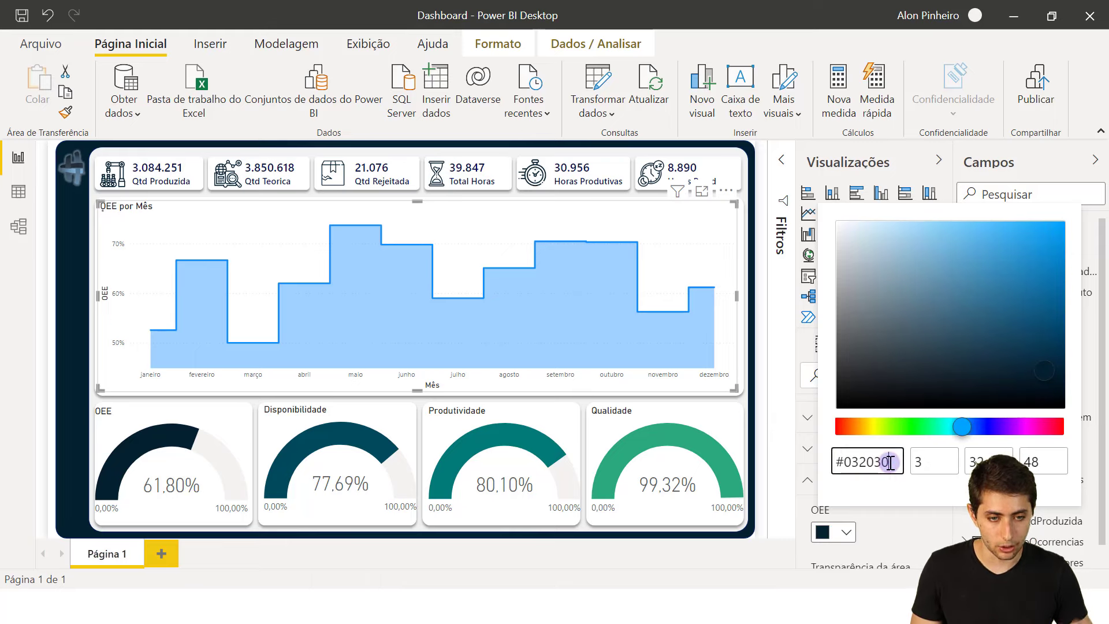
left_click(67, 326)
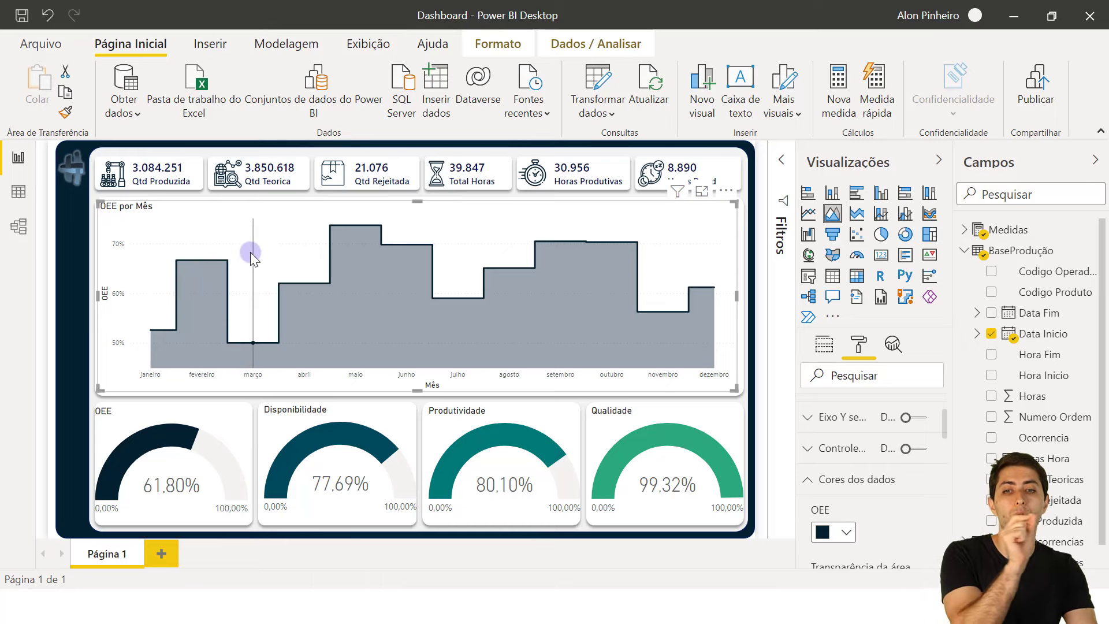
Turn off the area chart's Y axis.
mouse_move(250, 252)
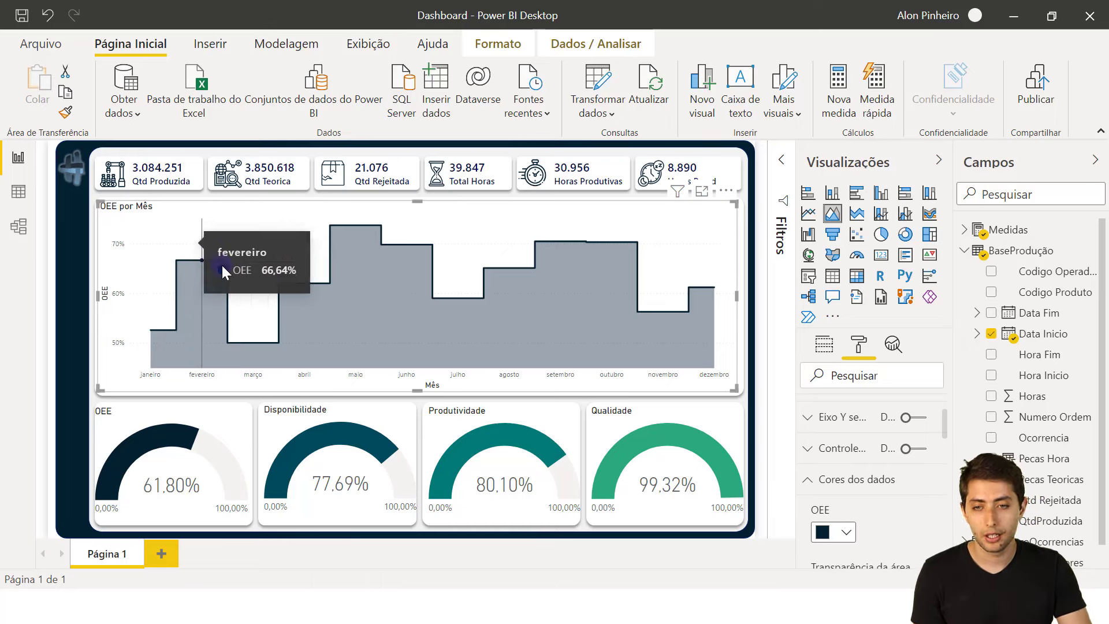
left_click(257, 252)
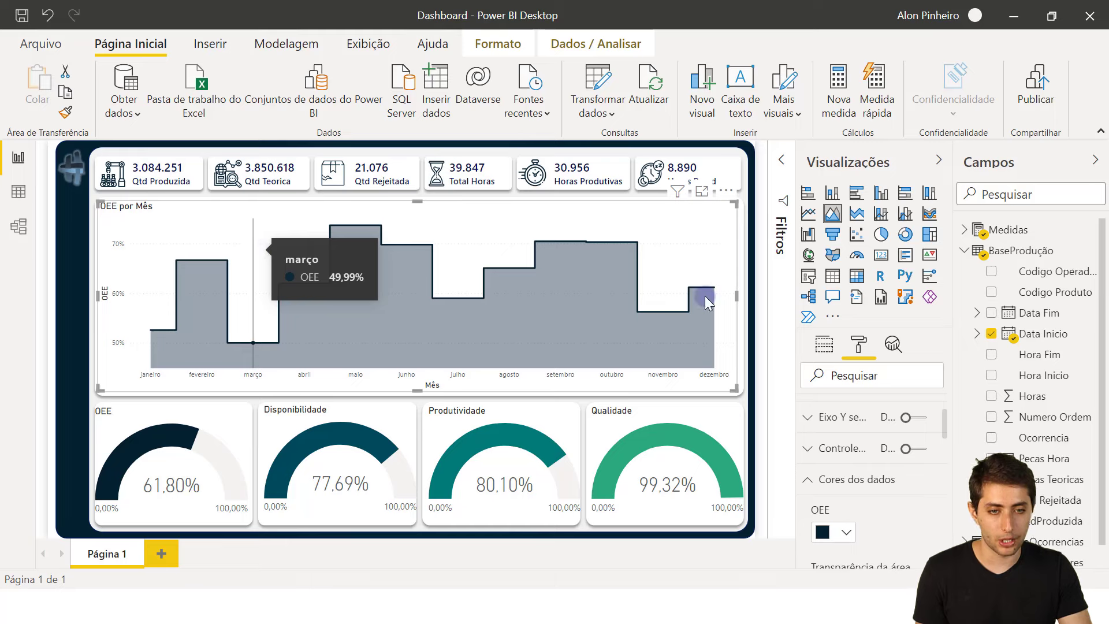
scroll(888, 442, "up", 3)
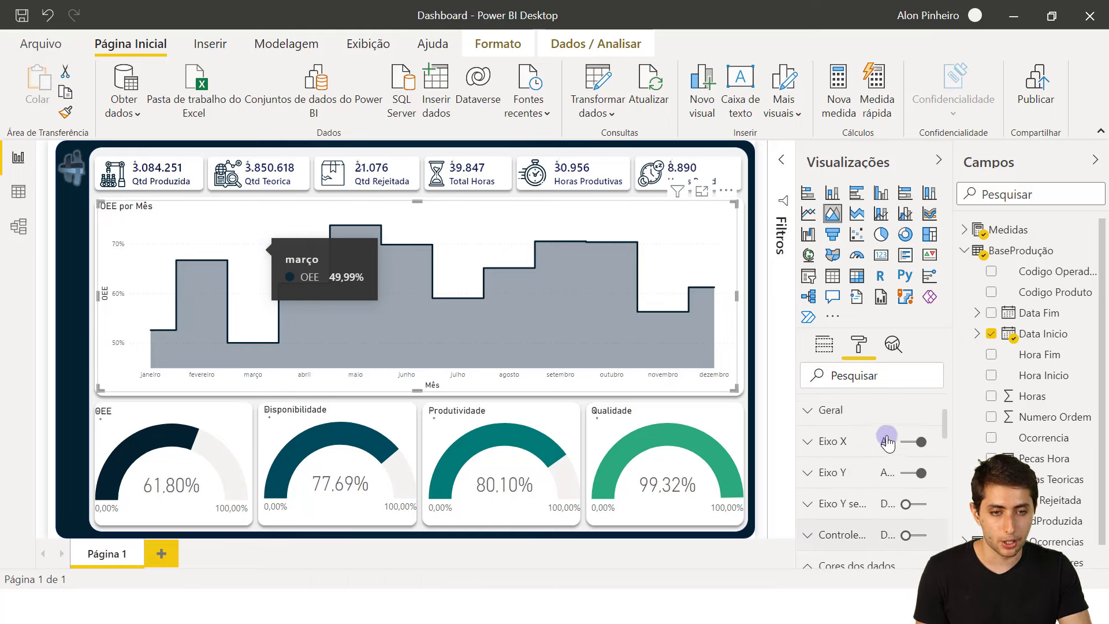
left_click(918, 473)
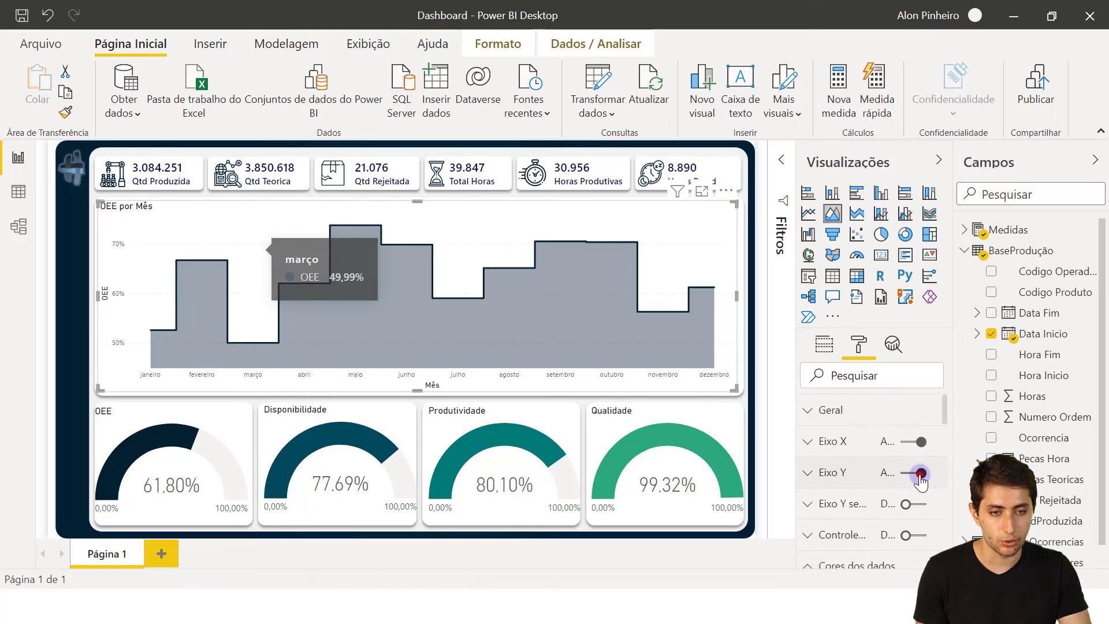
Turn on data labels for the area chart and set their text size to 11 pt.
scroll(855, 467, "down", 3)
left_click(857, 478)
left_click(871, 482)
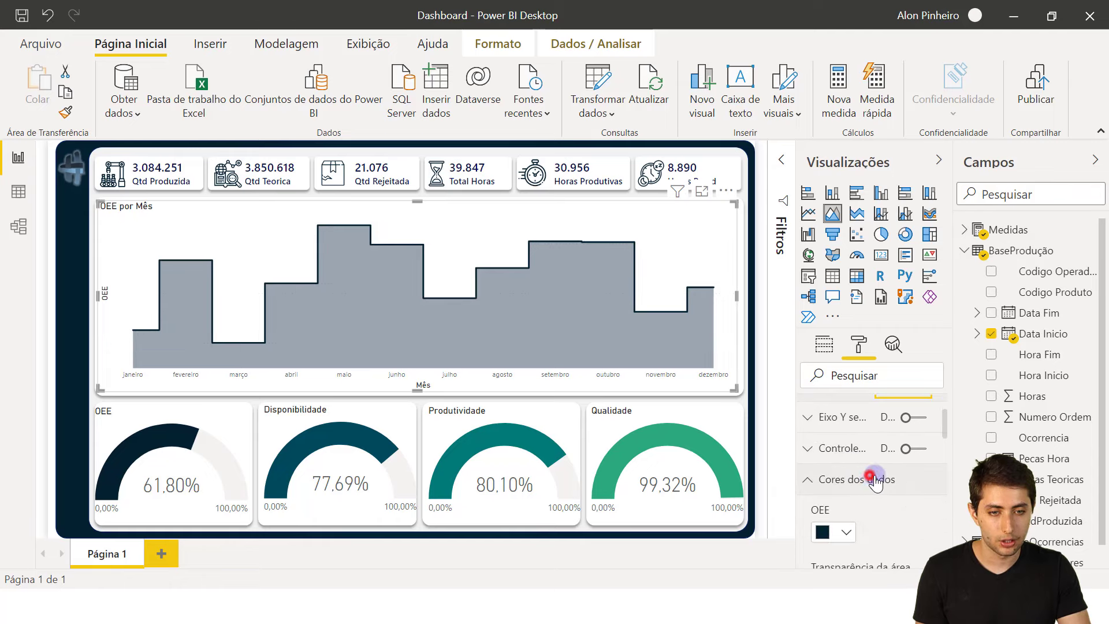
left_click(912, 511)
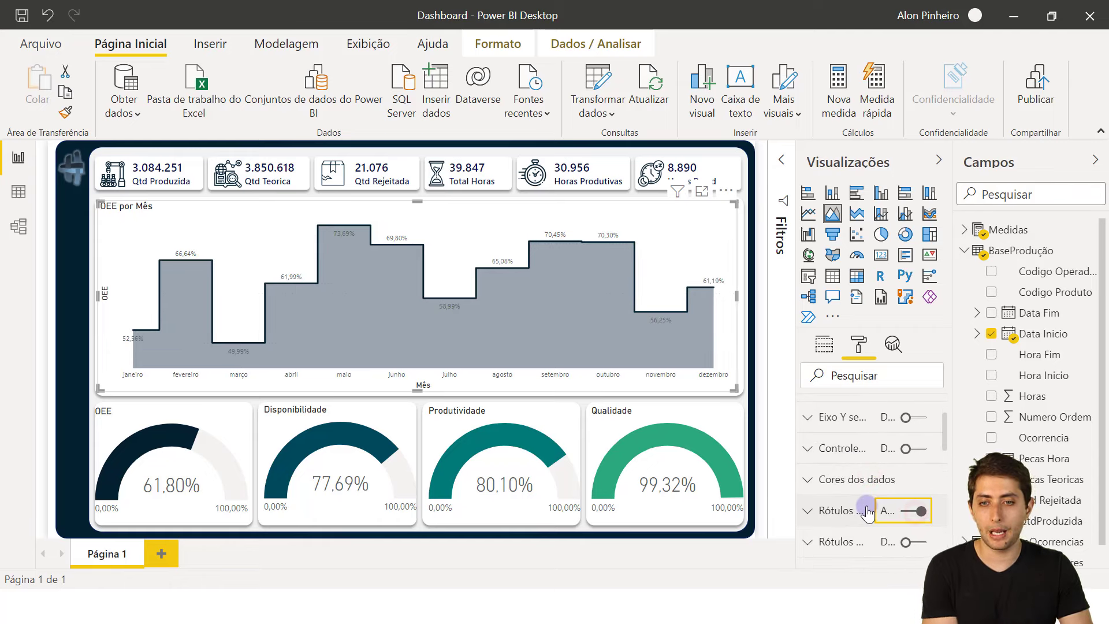
left_click(823, 512)
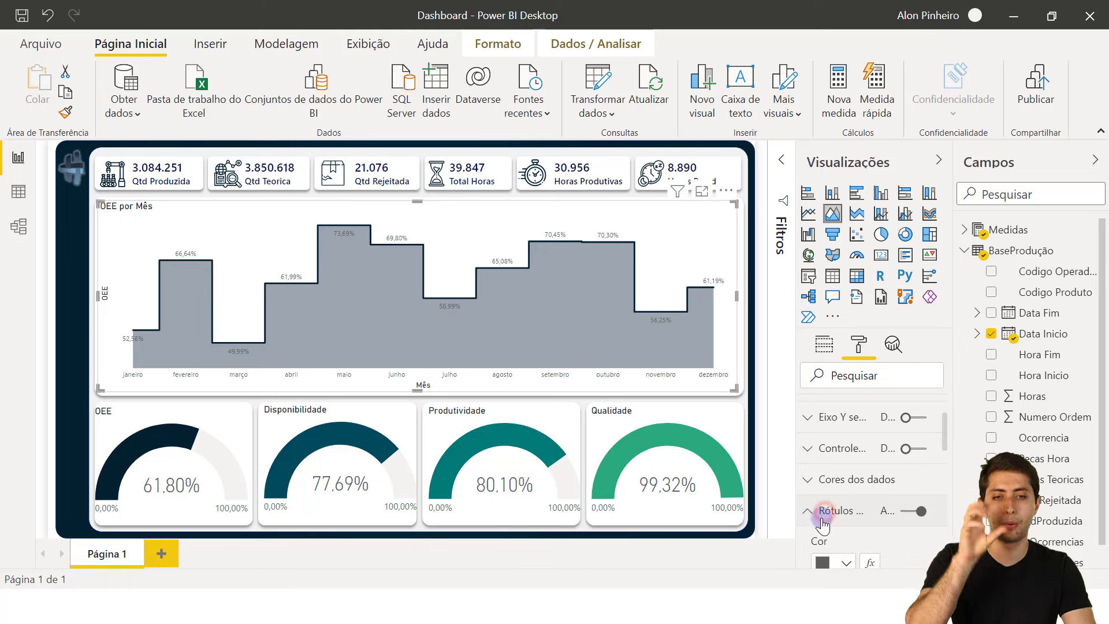
left_click(823, 513)
scroll(847, 483, "down", 5)
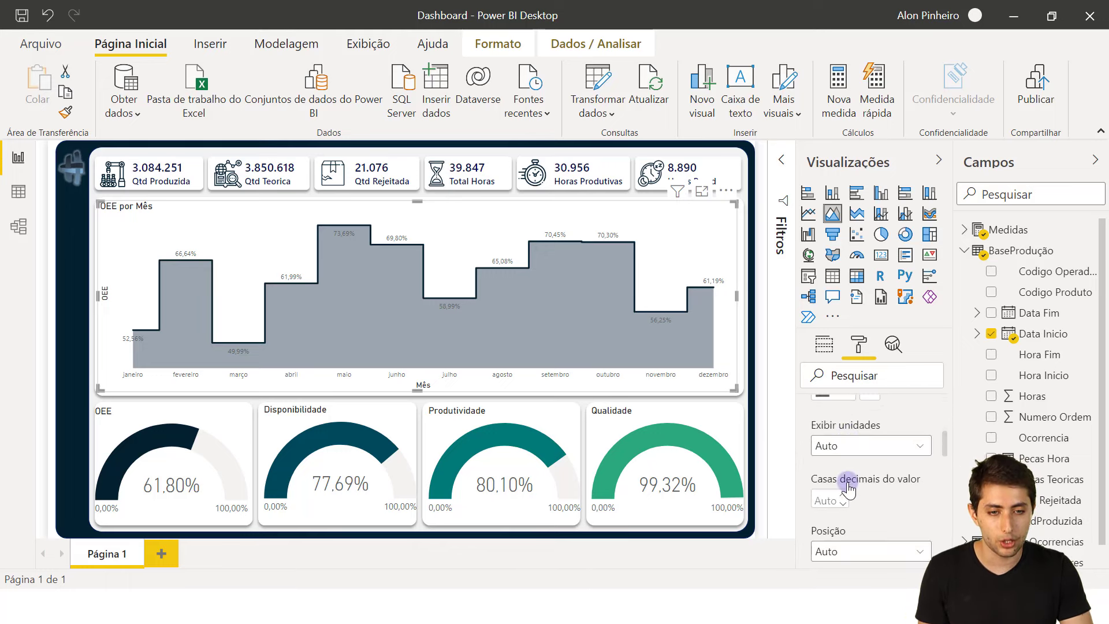
scroll(848, 482, "up", 2)
scroll(847, 480, "down", 2)
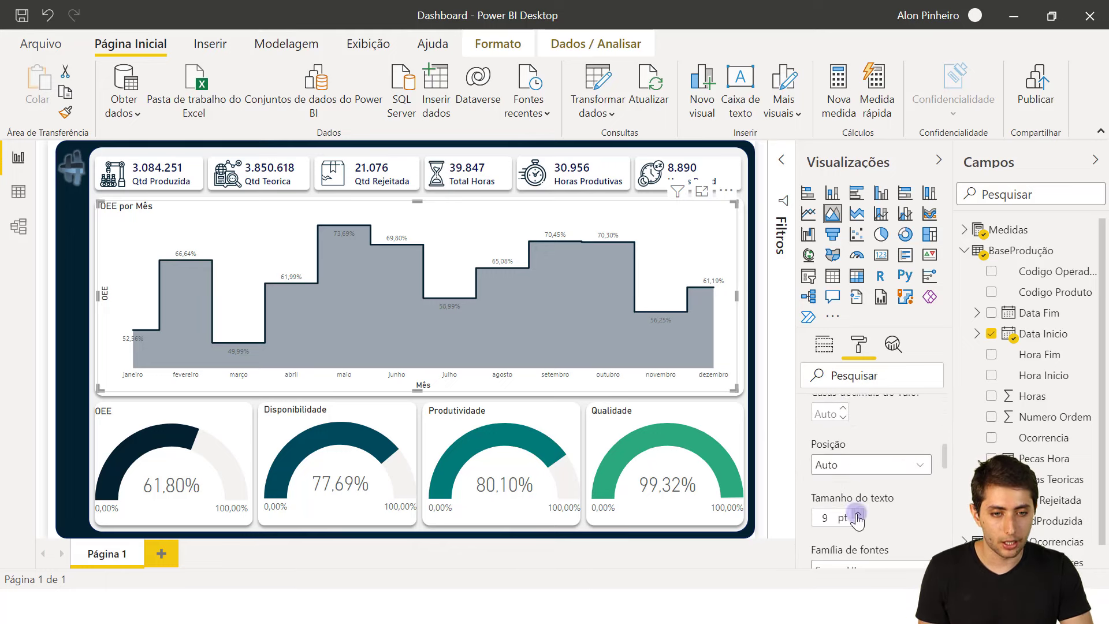
left_click(858, 513)
left_click(857, 513)
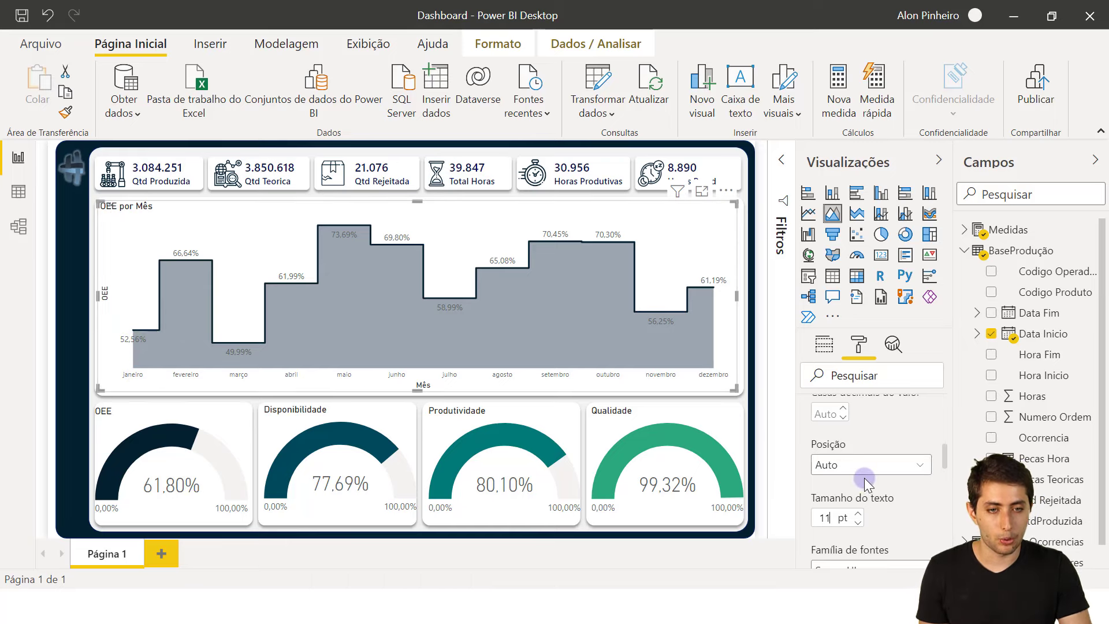
Set the text size of the area chart's X axis to 11 pt and deselect the chart.
scroll(859, 477, "up", 10)
left_click(844, 442)
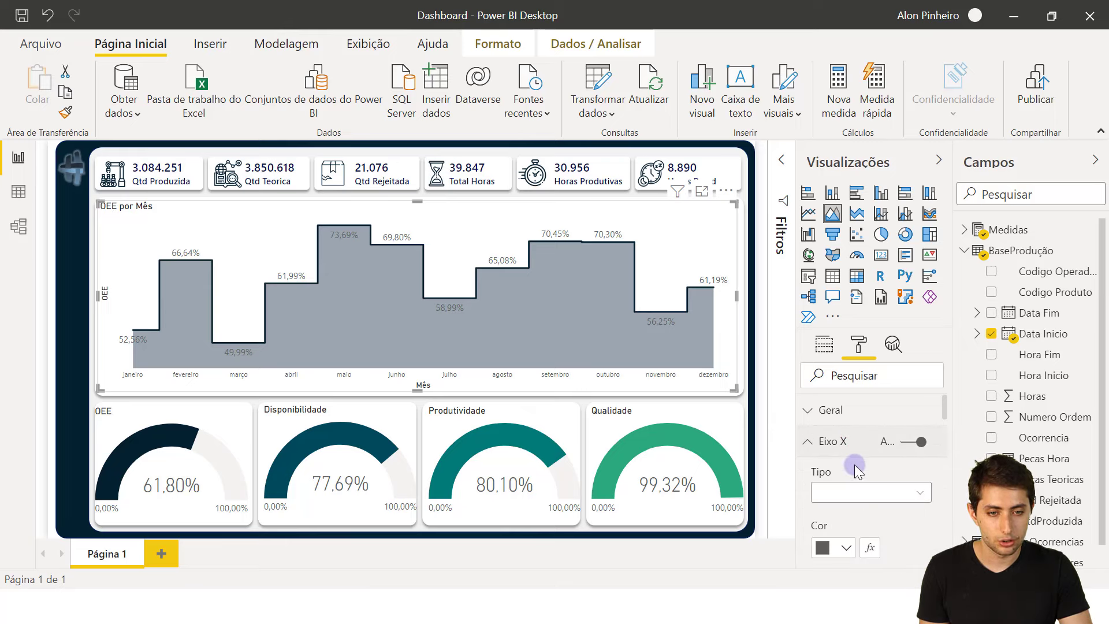
scroll(854, 464, "down", 3)
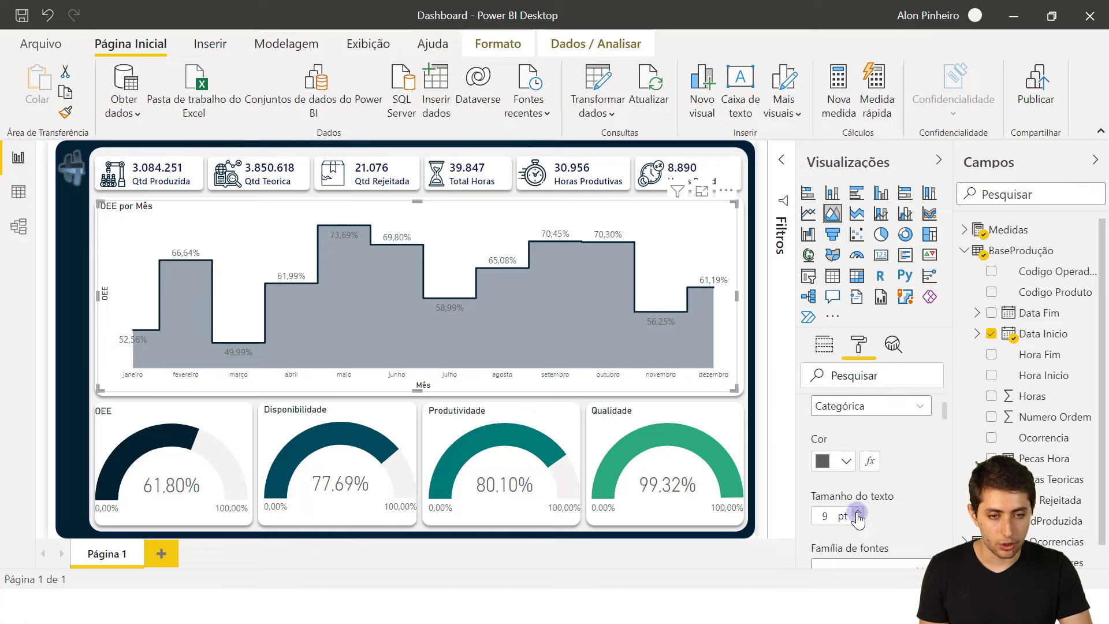
left_click(858, 513)
left_click(858, 512)
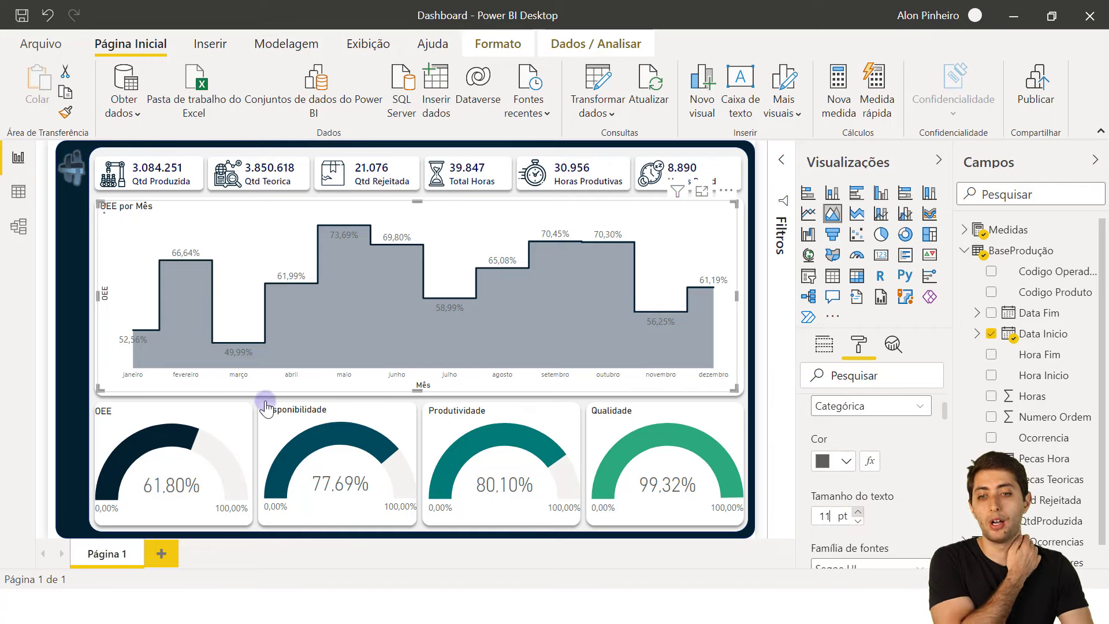
left_click(60, 286)
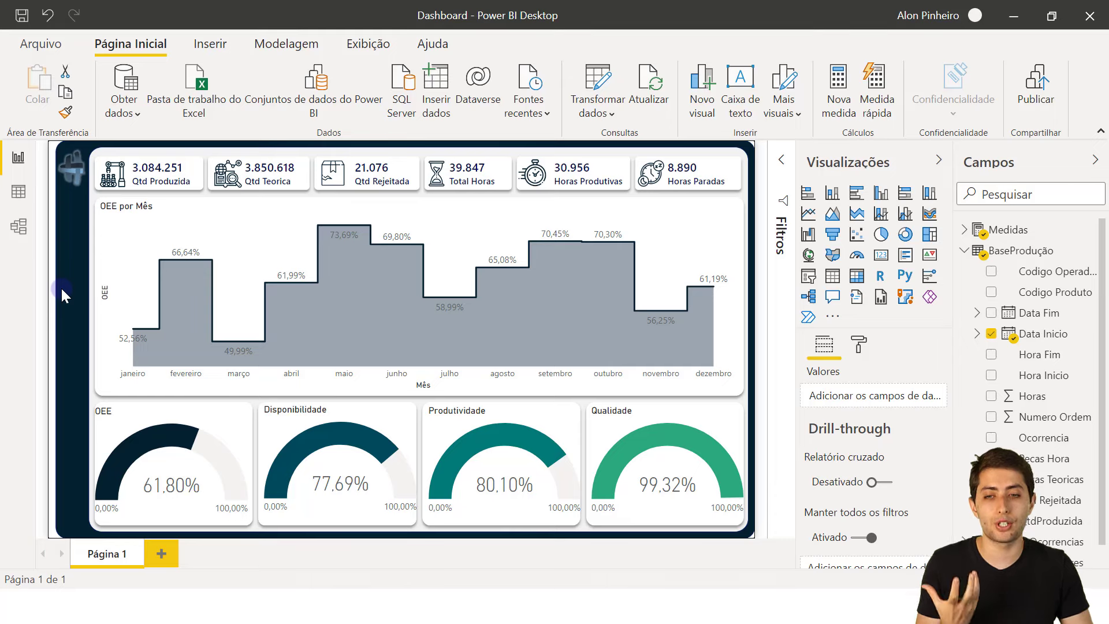
left_click(61, 288)
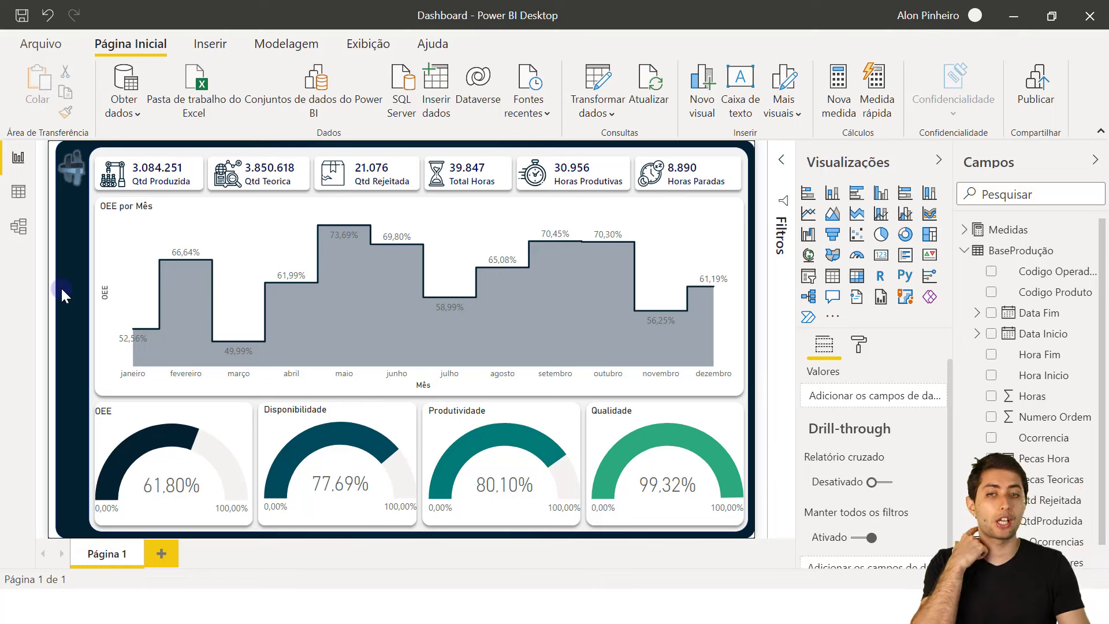
mouse_move(110, 217)
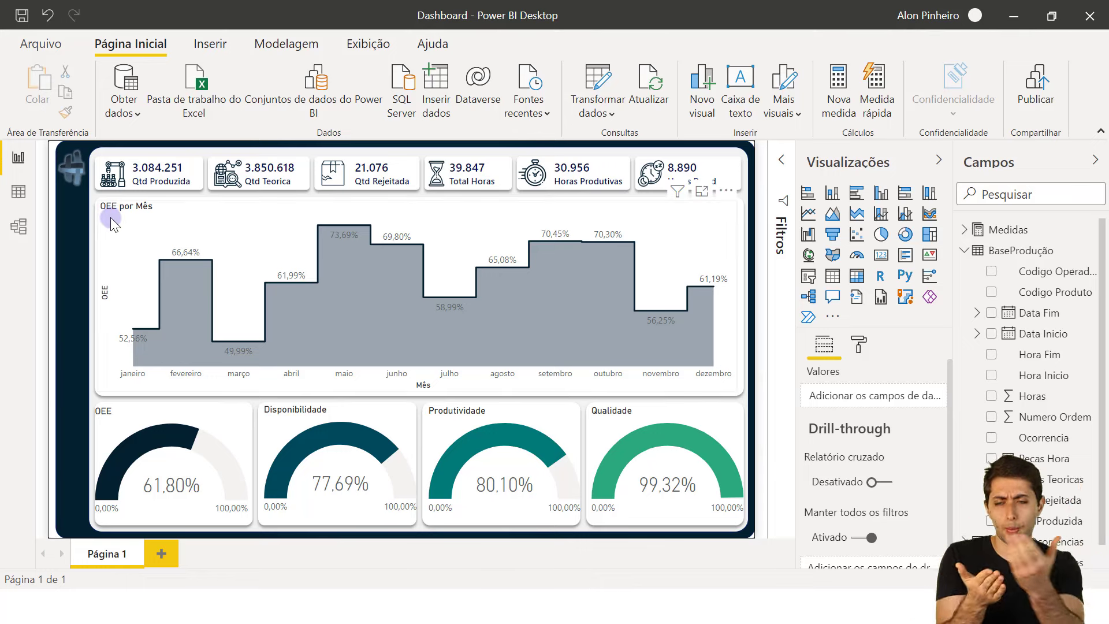